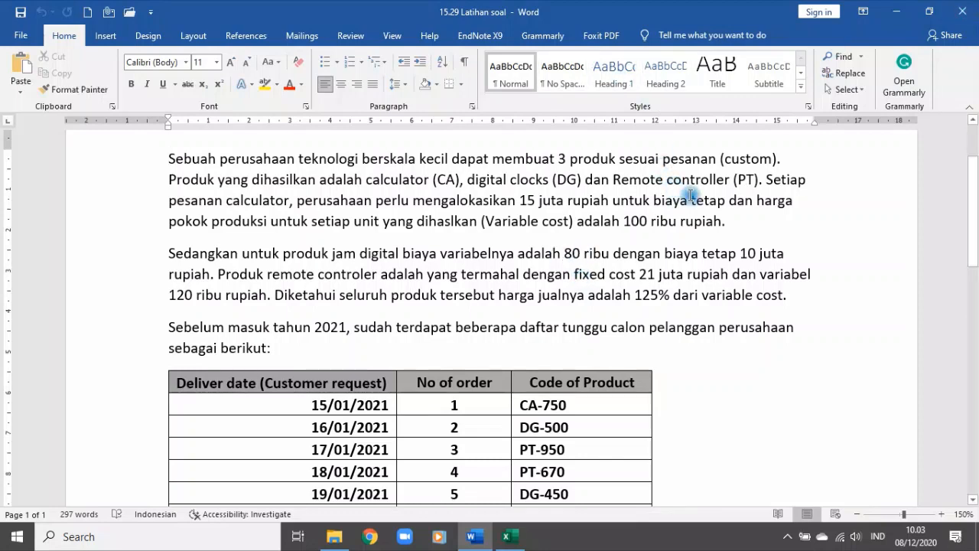
Step: Correct the misspelled word "dihaslkan" to "dihasilkan" in the first paragraph
{"action": "left_click", "coordinate": [758, 201]}
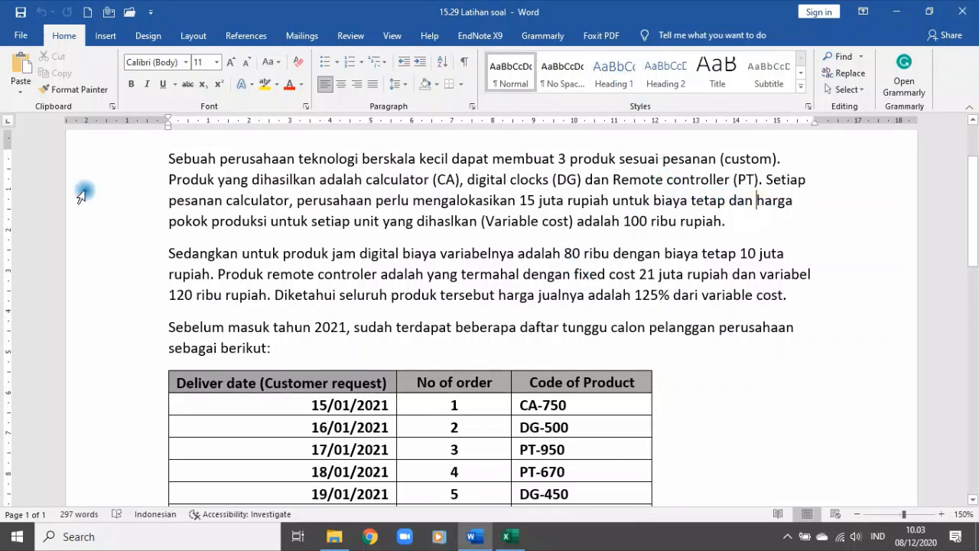
{"action": "left_click_drag", "start_coordinate": [163, 215], "coordinate": [276, 234]}
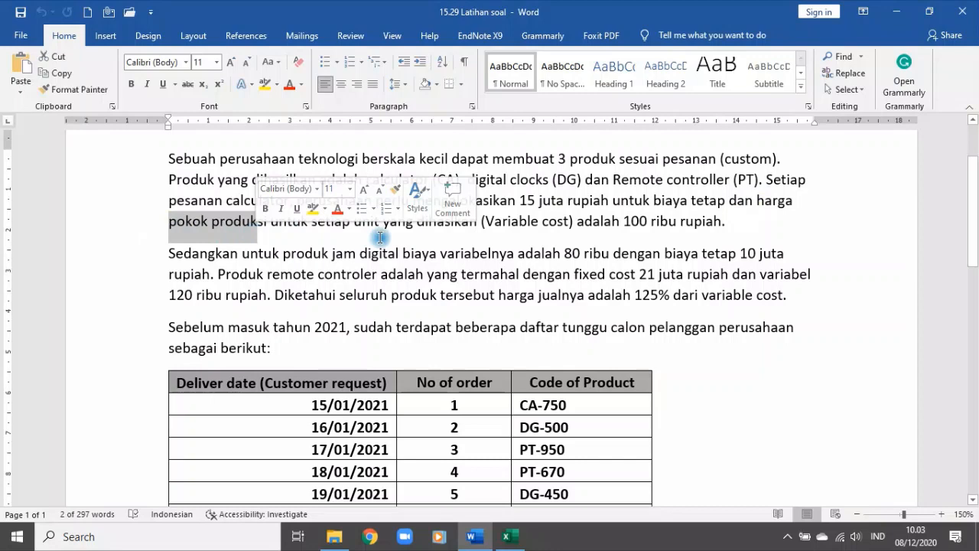
{"action": "left_click", "coordinate": [497, 227]}
{"action": "left_click", "coordinate": [455, 222]}
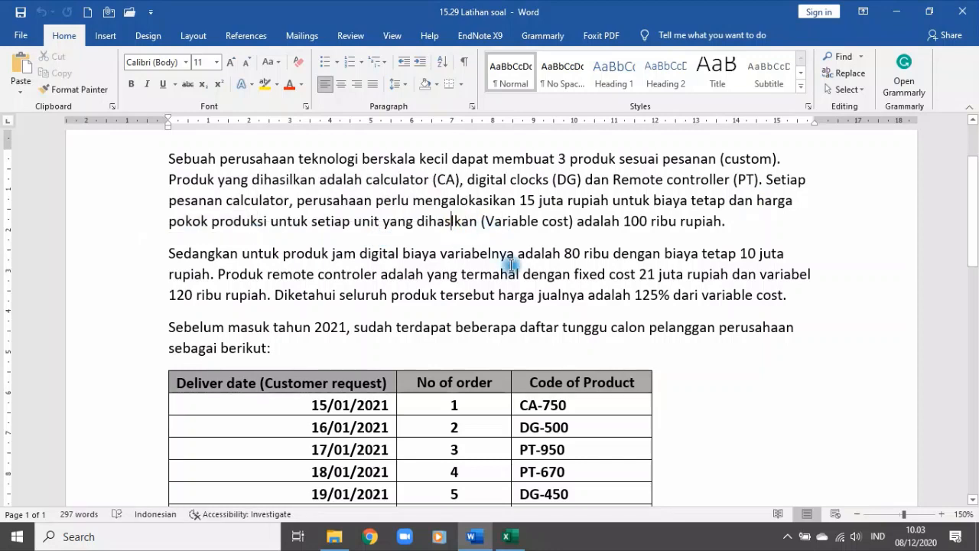
{"action": "type", "text": "i"}
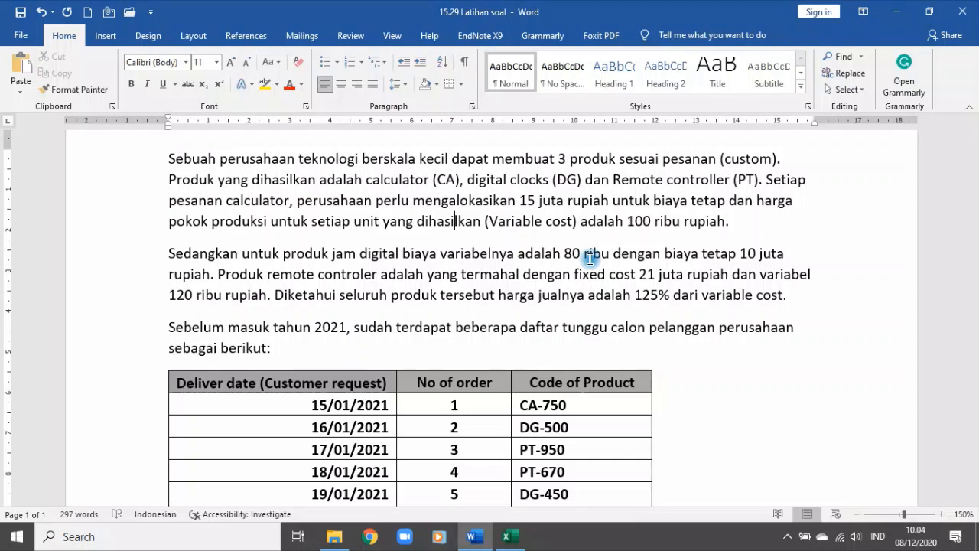
Step: Examine the first order row of the table: its delivery date, order number and the two parts of product code CA-750
{"action": "scroll", "coordinate": [512, 306], "scroll_direction": "down", "scroll_amount": 3}
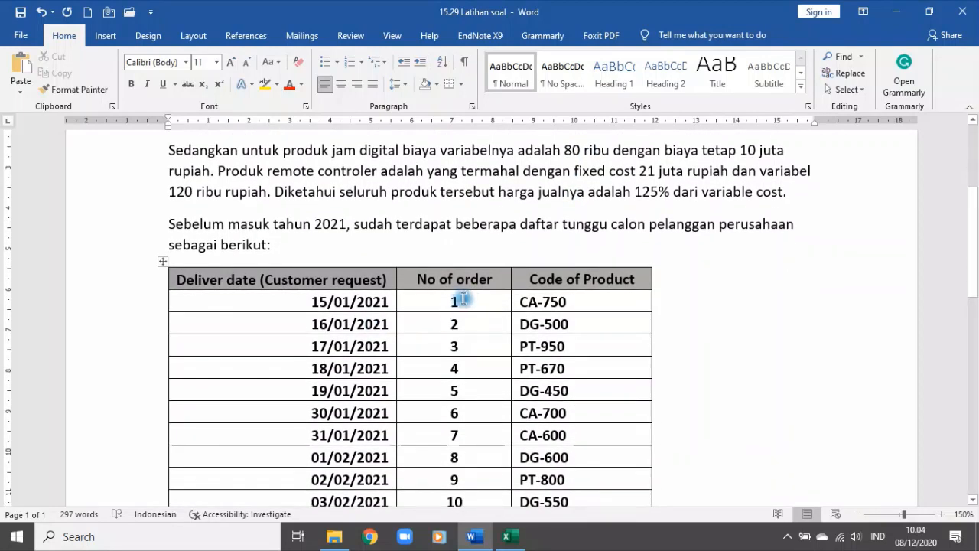
{"action": "left_click_drag", "start_coordinate": [463, 298], "coordinate": [450, 300]}
{"action": "left_click", "coordinate": [413, 300]}
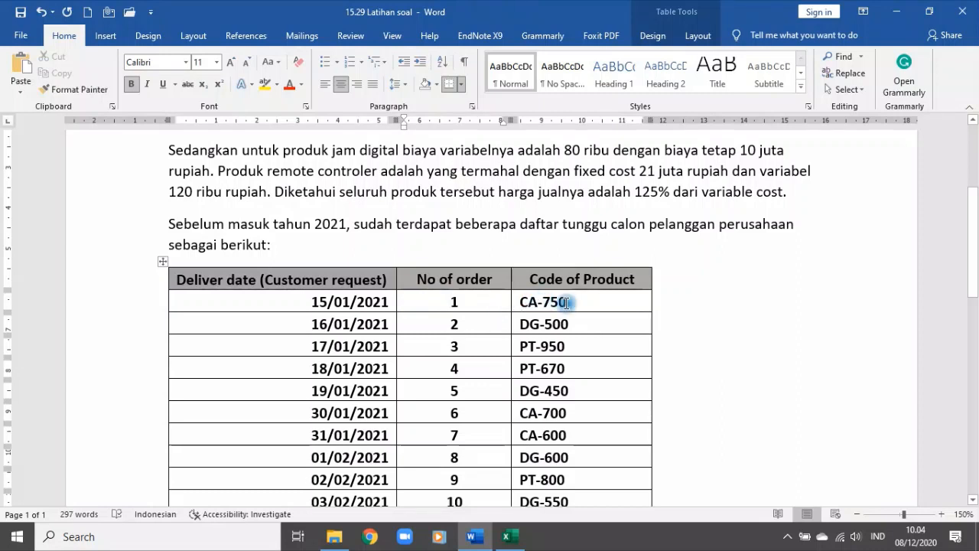
{"action": "mouse_move", "coordinate": [570, 303]}
{"action": "left_mouse_down"}
{"action": "mouse_move", "coordinate": [521, 301]}
{"action": "mouse_move", "coordinate": [568, 302]}
{"action": "left_mouse_up"}
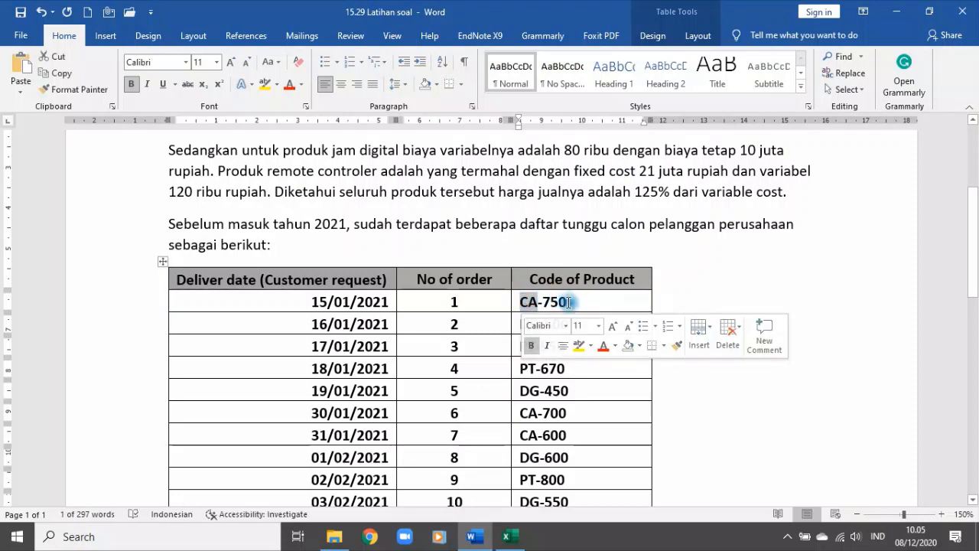
{"action": "left_click", "coordinate": [544, 302]}
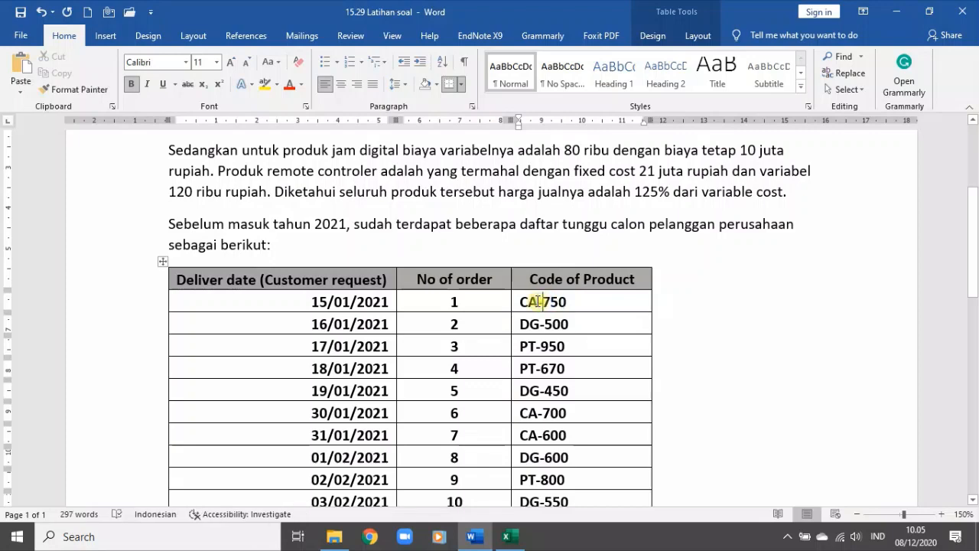
{"action": "double_click", "coordinate": [540, 302]}
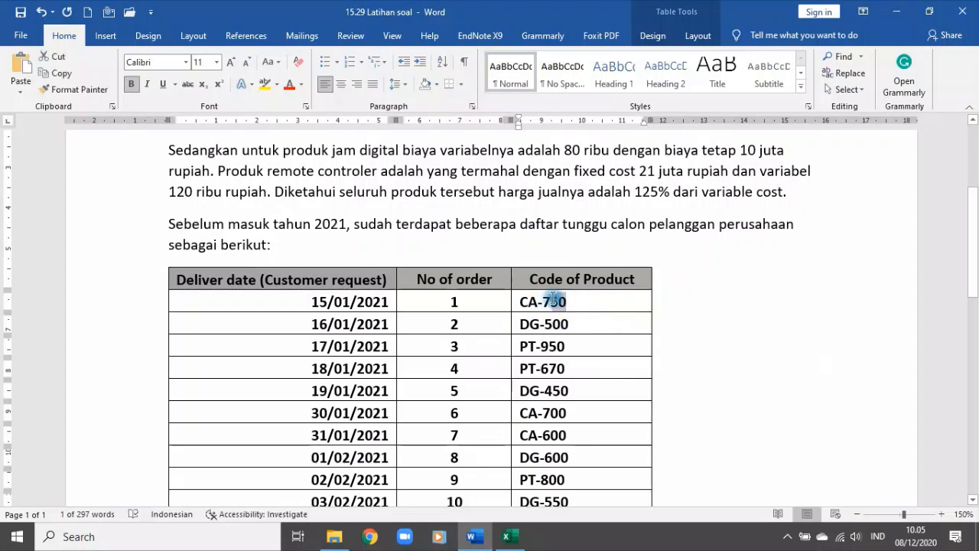
{"action": "left_click", "coordinate": [581, 305]}
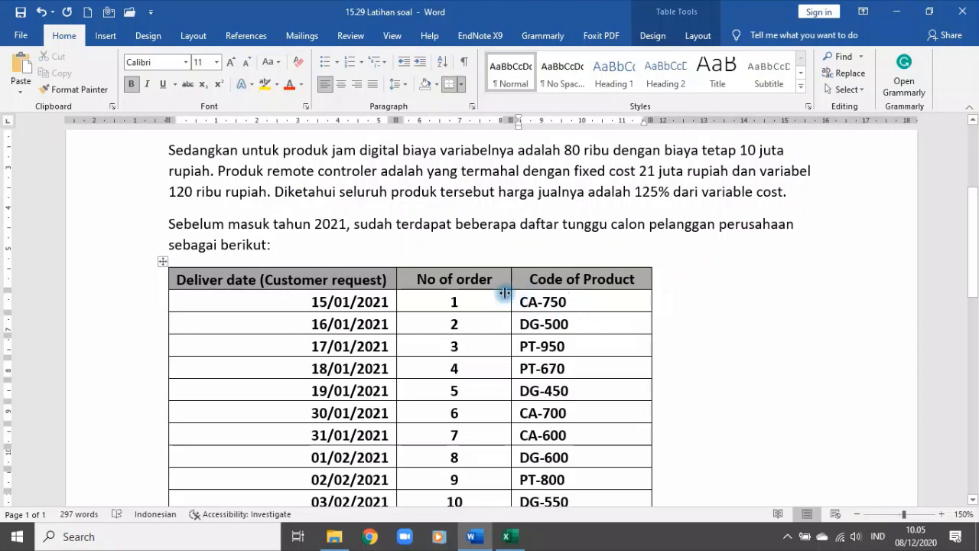
{"action": "double_click", "coordinate": [457, 301]}
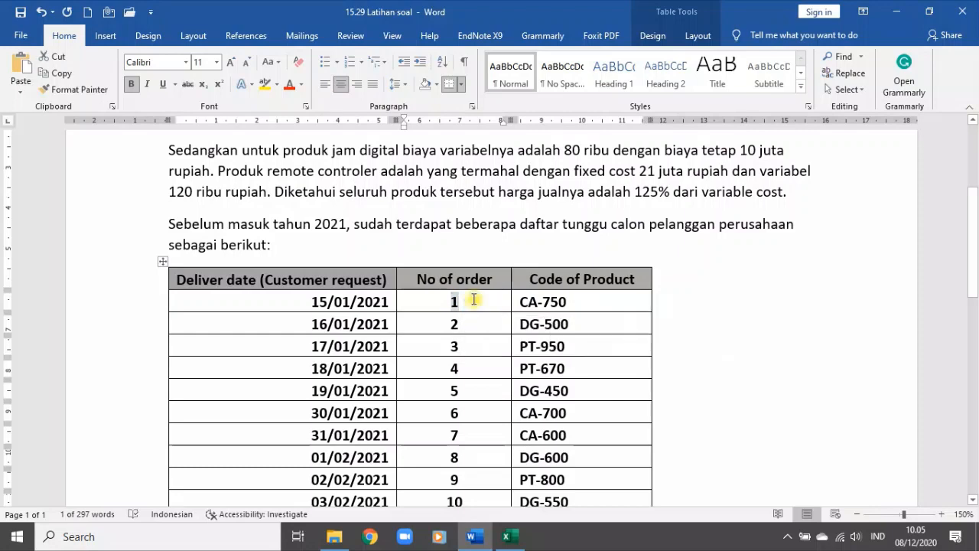
{"action": "left_click", "coordinate": [474, 299]}
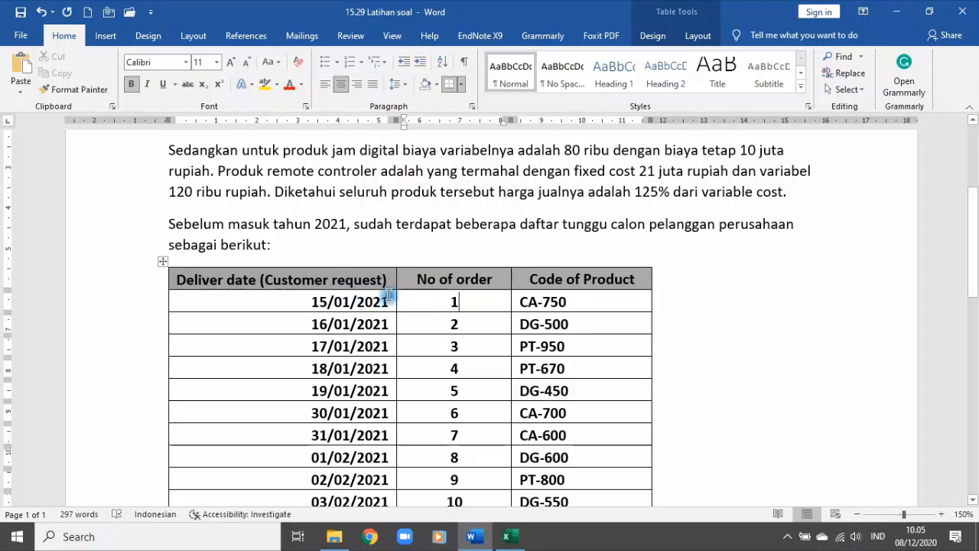
Step: Examine the remaining orders down to the table's end, checking the number and product code of order 14
{"action": "scroll", "coordinate": [386, 298], "scroll_direction": "down", "scroll_amount": 5}
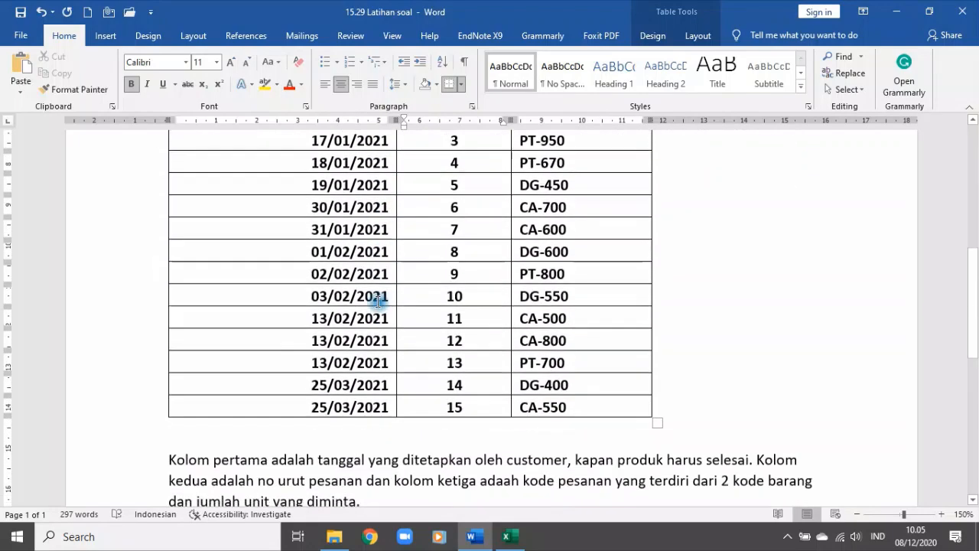
{"action": "scroll", "coordinate": [536, 313], "scroll_direction": "down", "scroll_amount": 4}
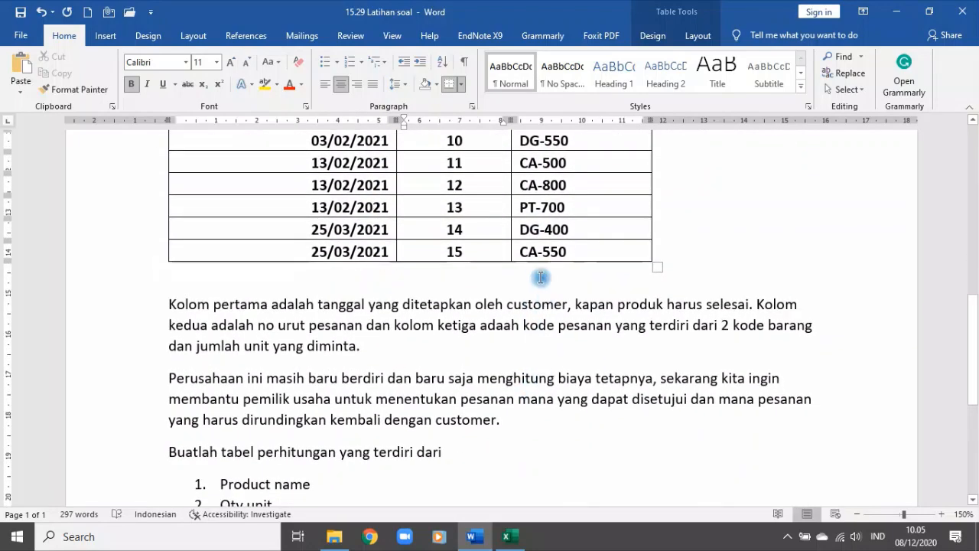
{"action": "left_click", "coordinate": [532, 230]}
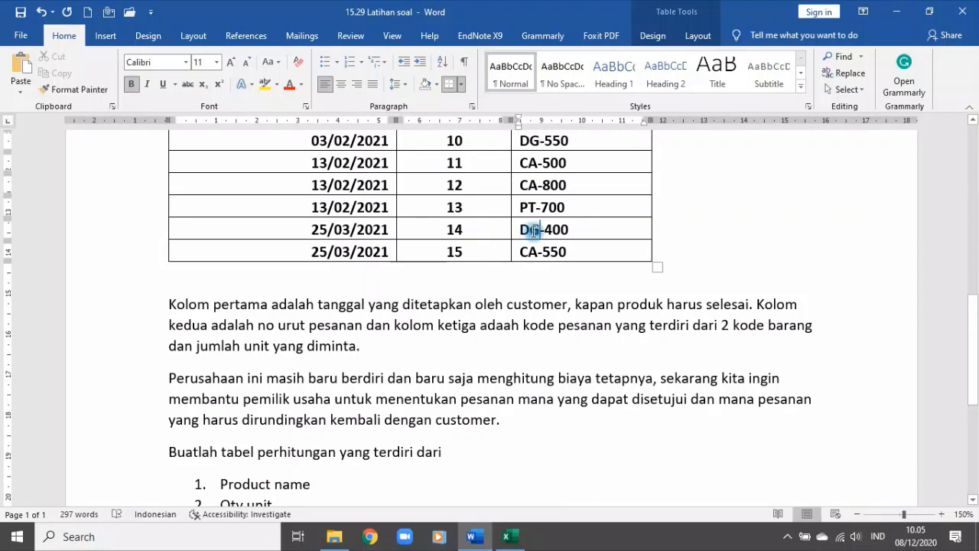
{"action": "double_click", "coordinate": [464, 231]}
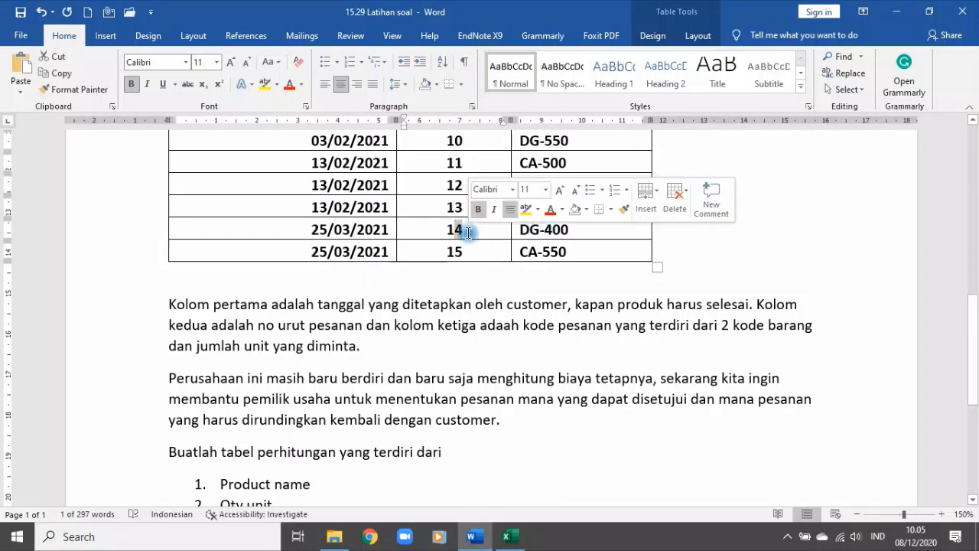
{"action": "left_click", "coordinate": [466, 231]}
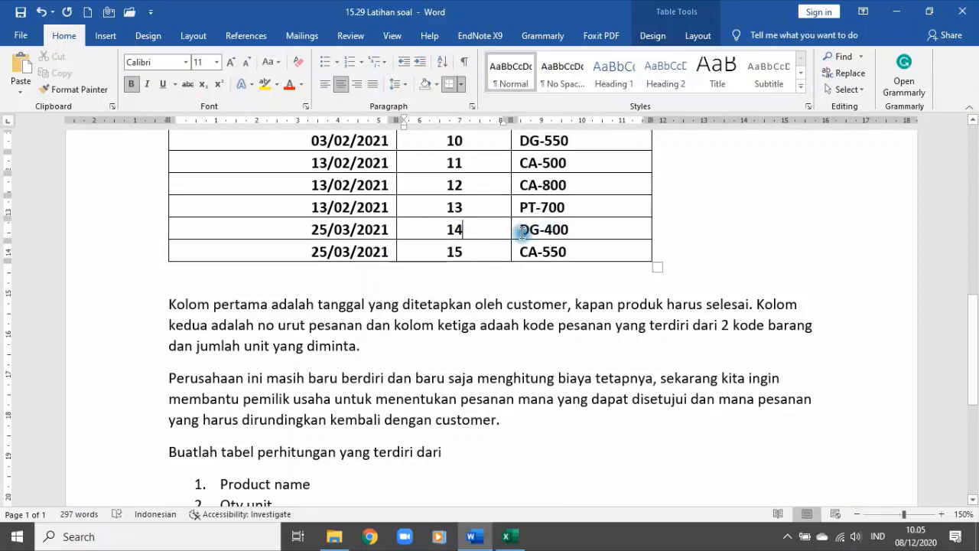
{"action": "double_click", "coordinate": [571, 230]}
{"action": "left_click", "coordinate": [616, 240]}
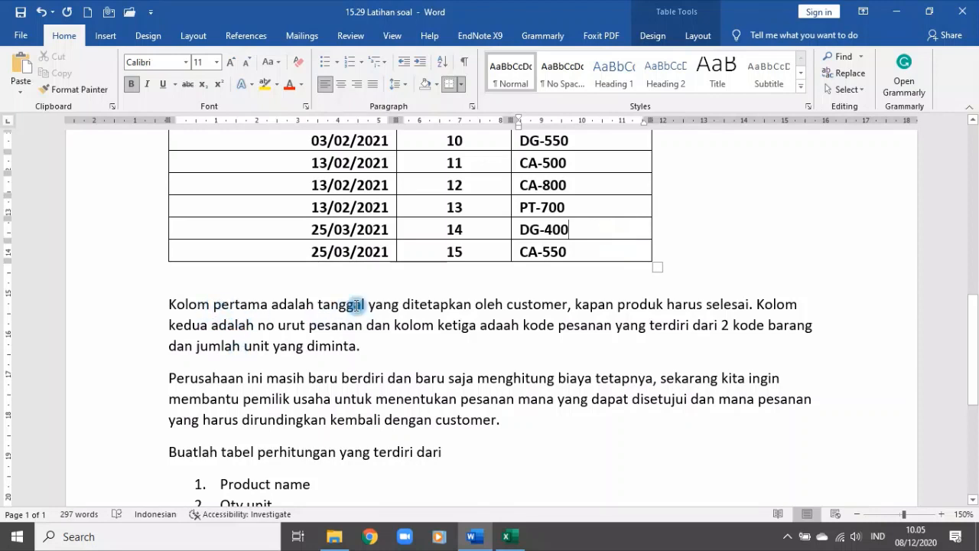
Step: Compare the table's date and order number columns with the paragraph below that explains the three columns and the product code
{"action": "left_click_drag", "start_coordinate": [329, 145], "coordinate": [345, 224]}
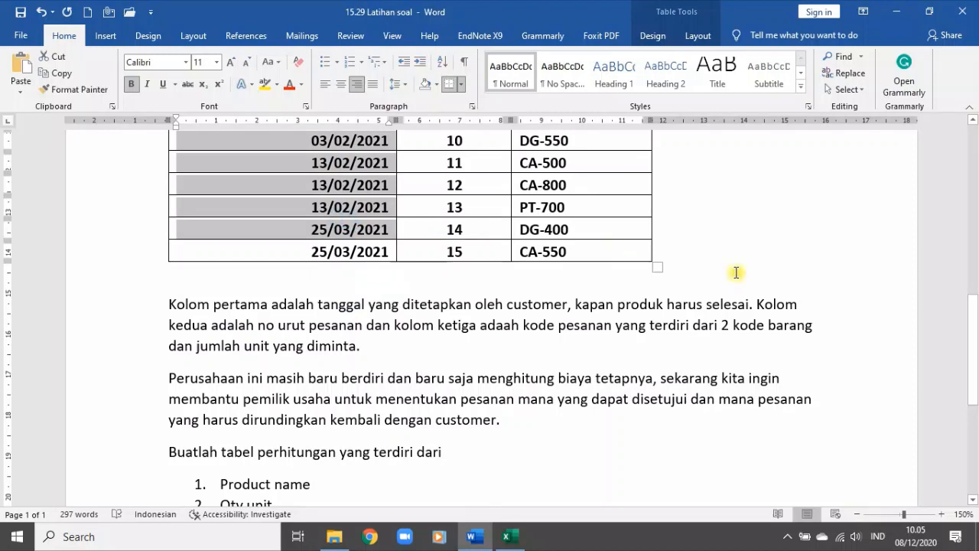
{"action": "left_click_drag", "start_coordinate": [461, 162], "coordinate": [464, 231]}
{"action": "left_click", "coordinate": [496, 325]}
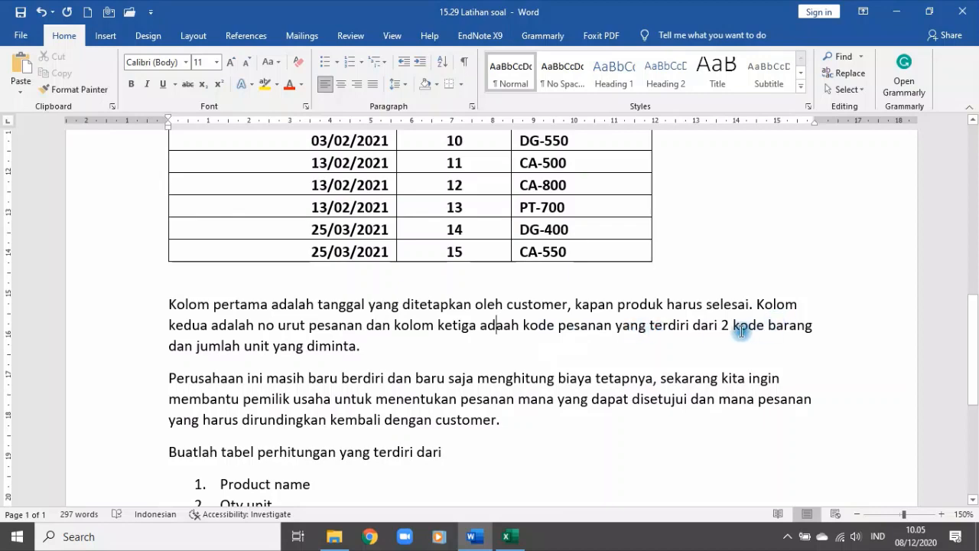
{"action": "left_click_drag", "start_coordinate": [720, 324], "coordinate": [813, 325]}
{"action": "left_click", "coordinate": [315, 351]}
Step: Review the numbered list of required calculation columns, from Product name to Total income
{"action": "scroll", "coordinate": [371, 361], "scroll_direction": "down", "scroll_amount": 5}
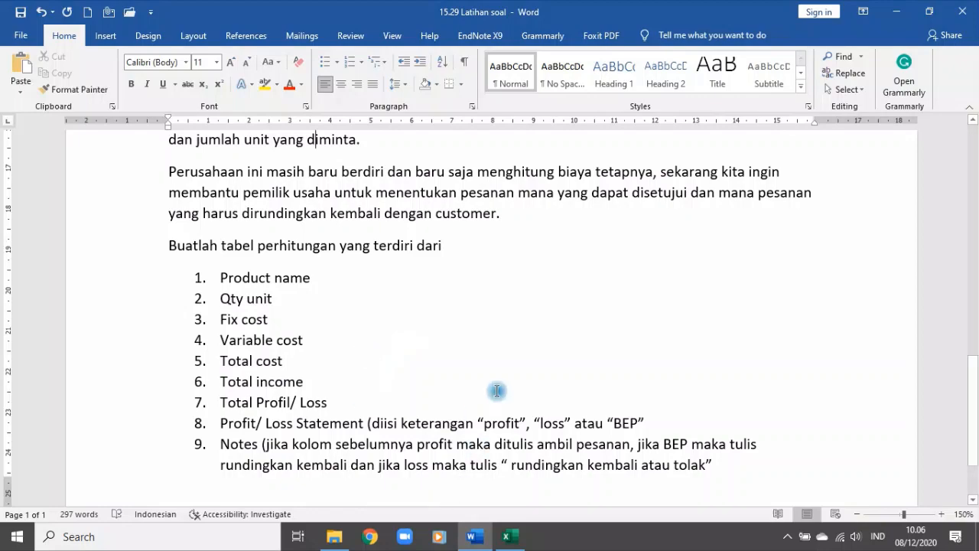
{"action": "scroll", "coordinate": [429, 333], "scroll_direction": "up", "scroll_amount": 10}
{"action": "scroll", "coordinate": [428, 327], "scroll_direction": "up", "scroll_amount": 1}
{"action": "scroll", "coordinate": [436, 322], "scroll_direction": "down", "scroll_amount": 10}
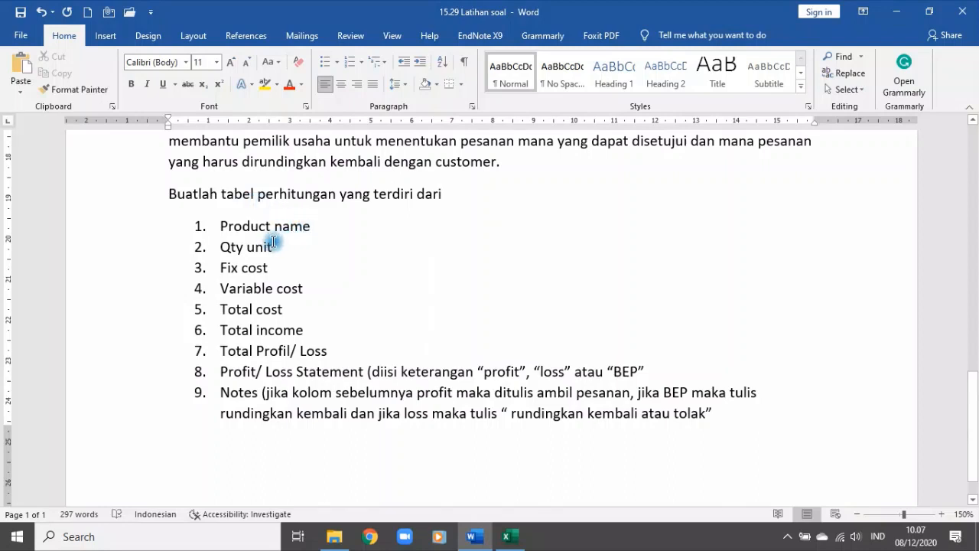
{"action": "left_click", "coordinate": [282, 266]}
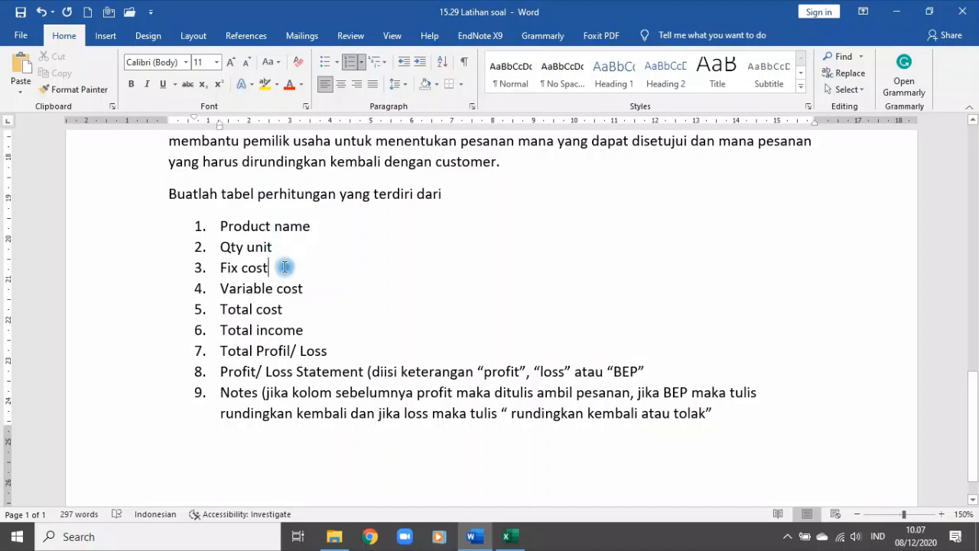
{"action": "left_click_drag", "start_coordinate": [231, 269], "coordinate": [277, 268]}
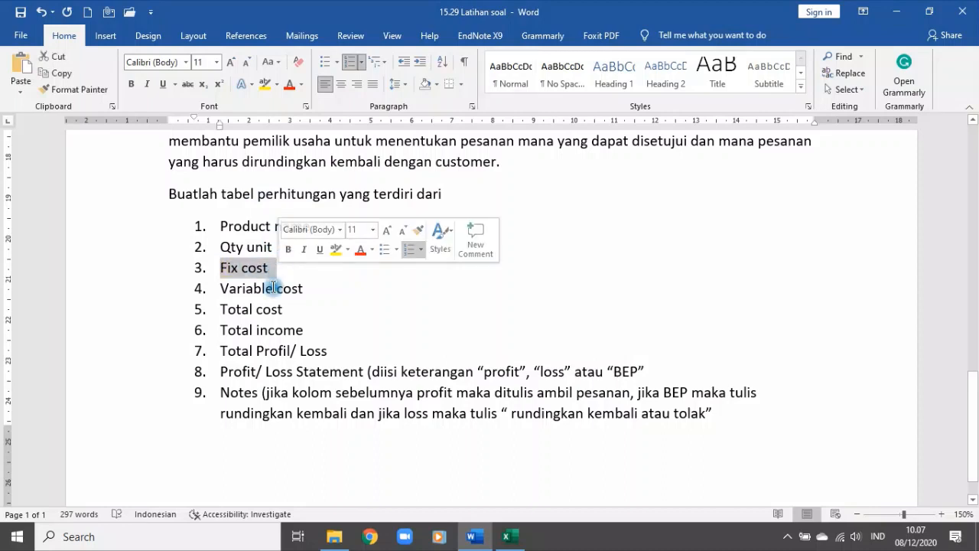
{"action": "left_click_drag", "start_coordinate": [212, 288], "coordinate": [332, 297]}
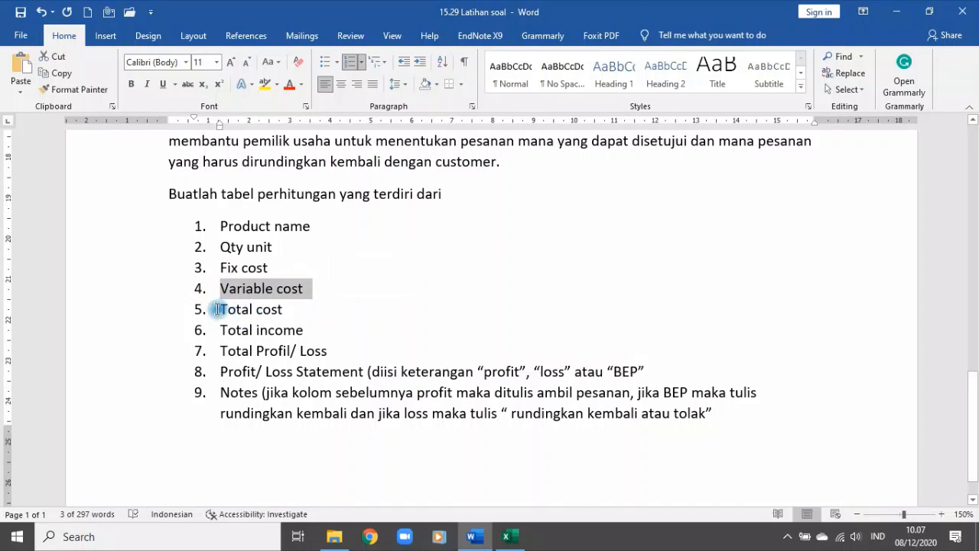
{"action": "left_click_drag", "start_coordinate": [214, 308], "coordinate": [312, 324]}
{"action": "left_click_drag", "start_coordinate": [205, 331], "coordinate": [321, 335]}
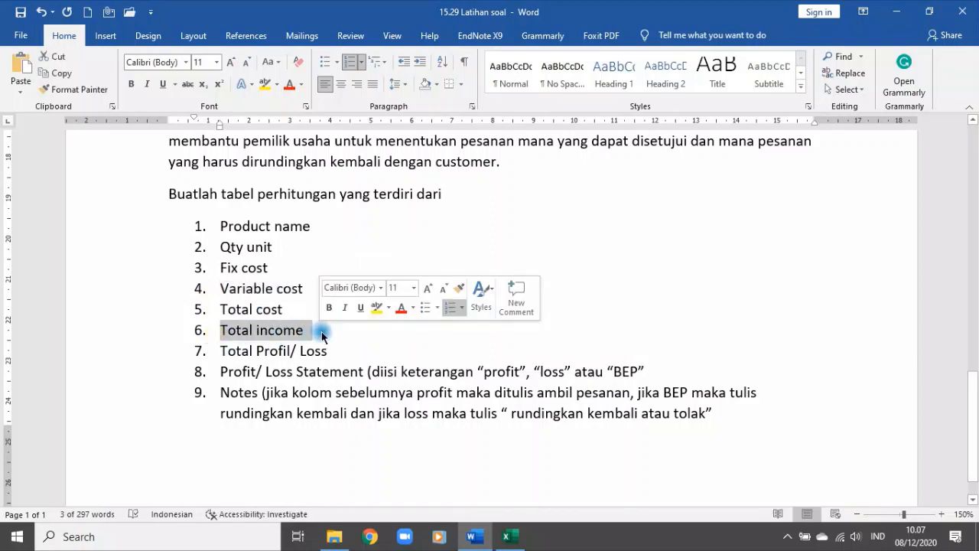
Step: Correct "Total Profil/ Loss" to "Total Profit/ Loss" in list item 7
{"action": "left_click_drag", "start_coordinate": [218, 350], "coordinate": [281, 350]}
{"action": "left_click", "coordinate": [285, 351]}
{"action": "key", "text": "BackSpace"}
{"action": "type", "text": "t"}
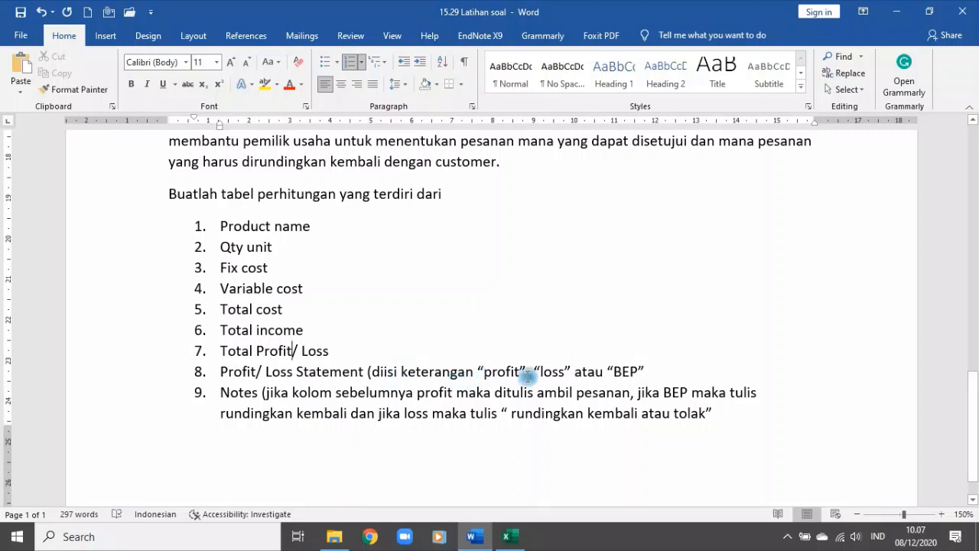
Step: Expand the abbreviation "BEP" to "Break Even Point" in list item 8
{"action": "left_click", "coordinate": [621, 371]}
{"action": "type", "text": "reak"}
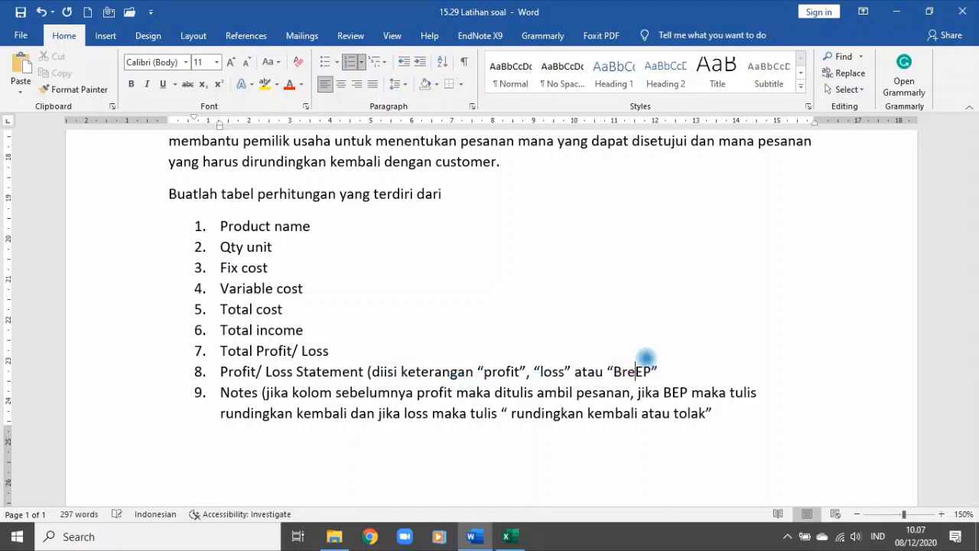
{"action": "type", "text": " Even"}
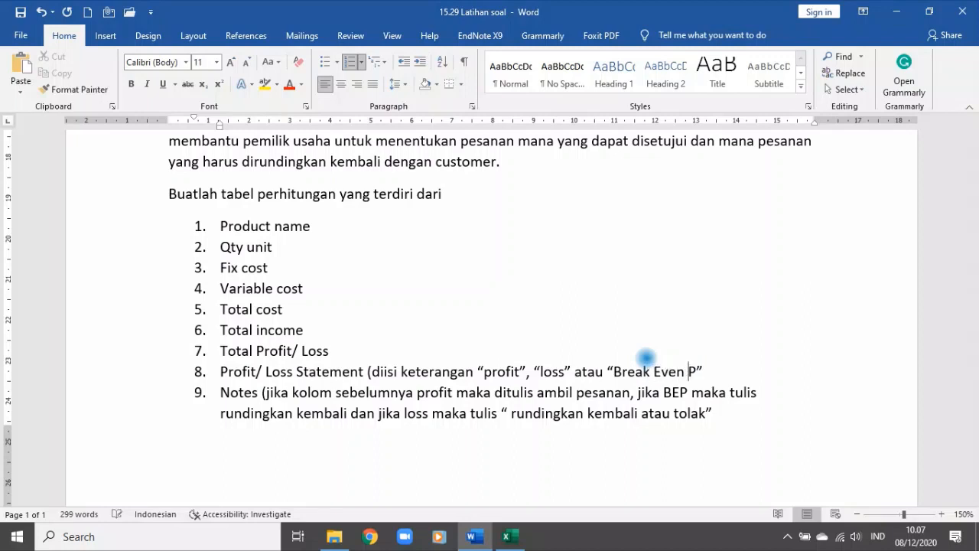
{"action": "key", "text": "Right"}
{"action": "type", "text": "oint"}
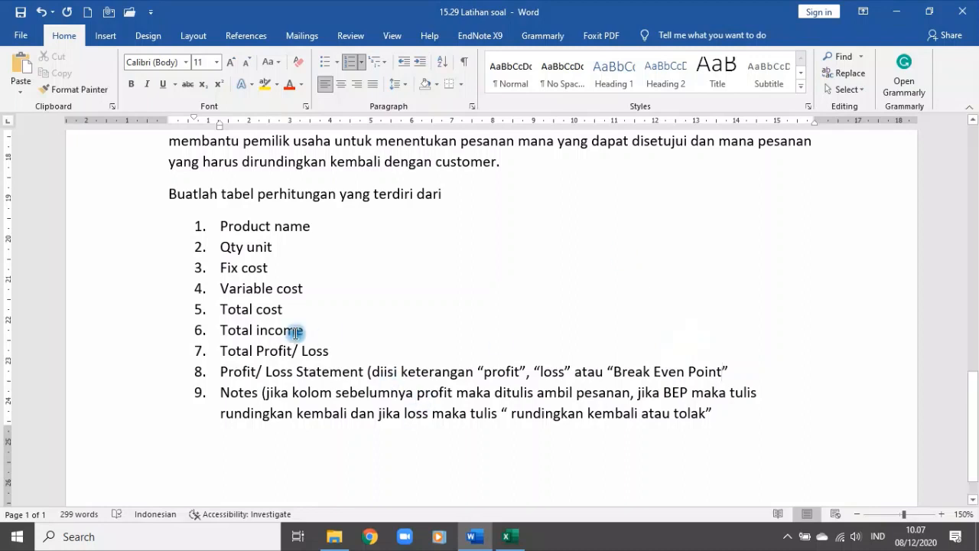
Step: Enclose the phrase "ambil pesanan" in quotation marks in the Notes item of the list
{"action": "left_click", "coordinate": [219, 372]}
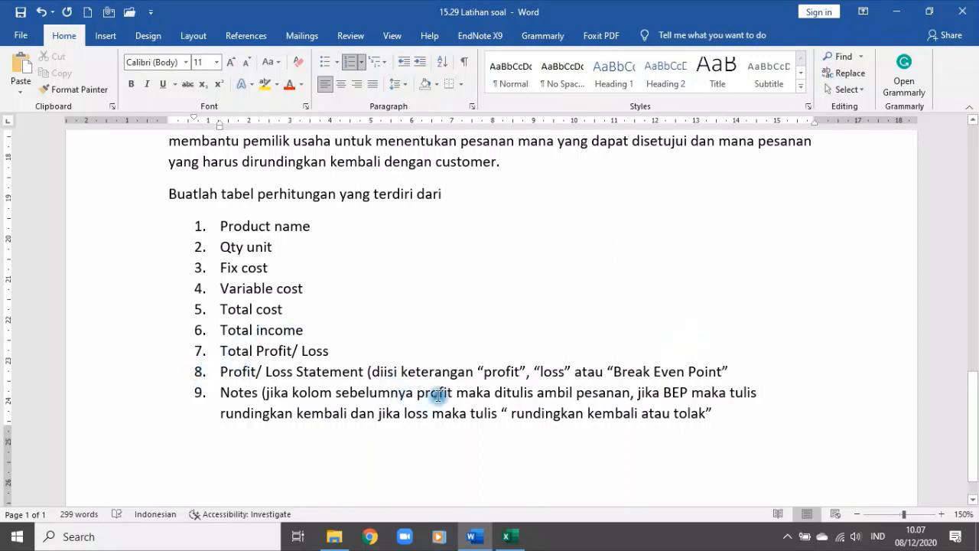
{"action": "left_click", "coordinate": [535, 392]}
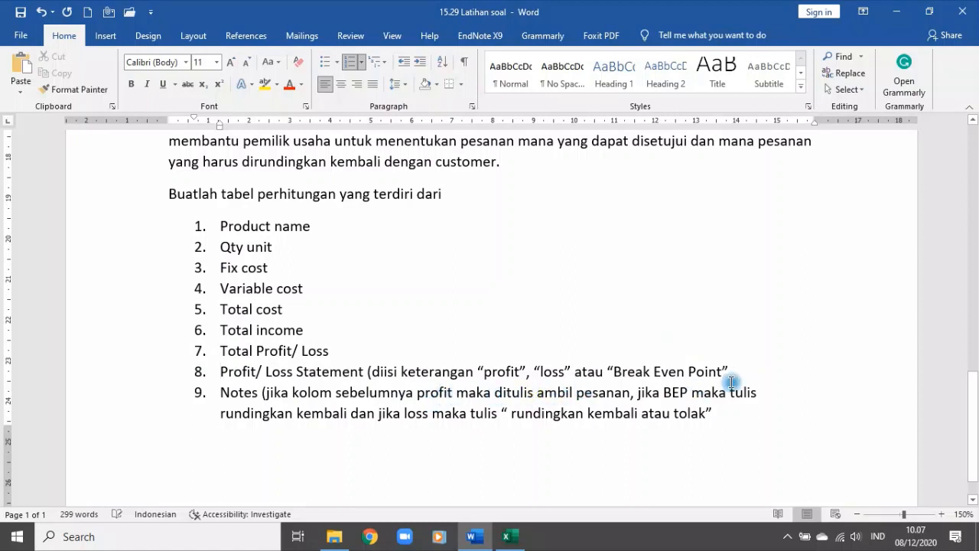
{"action": "type", "text": "\""}
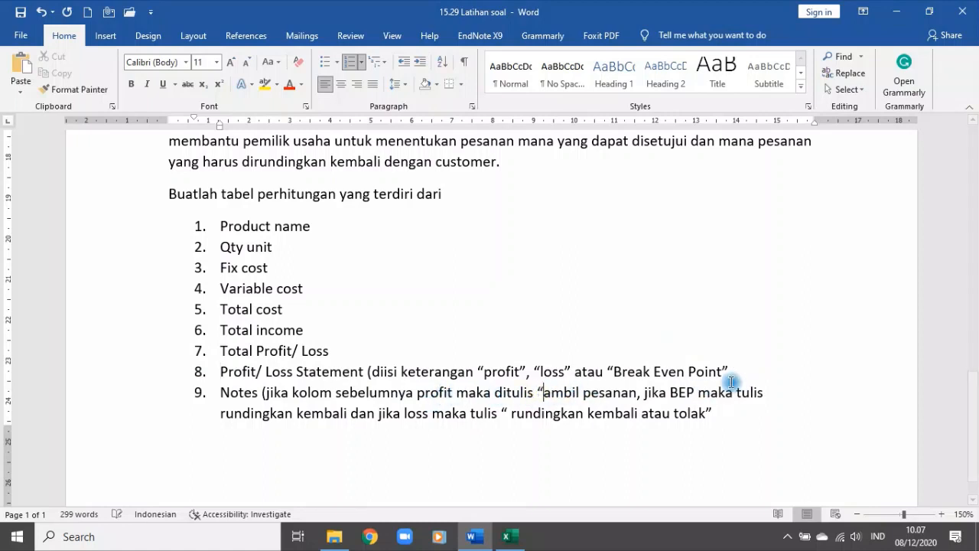
{"action": "left_click", "coordinate": [638, 393]}
{"action": "type", "text": "\""}
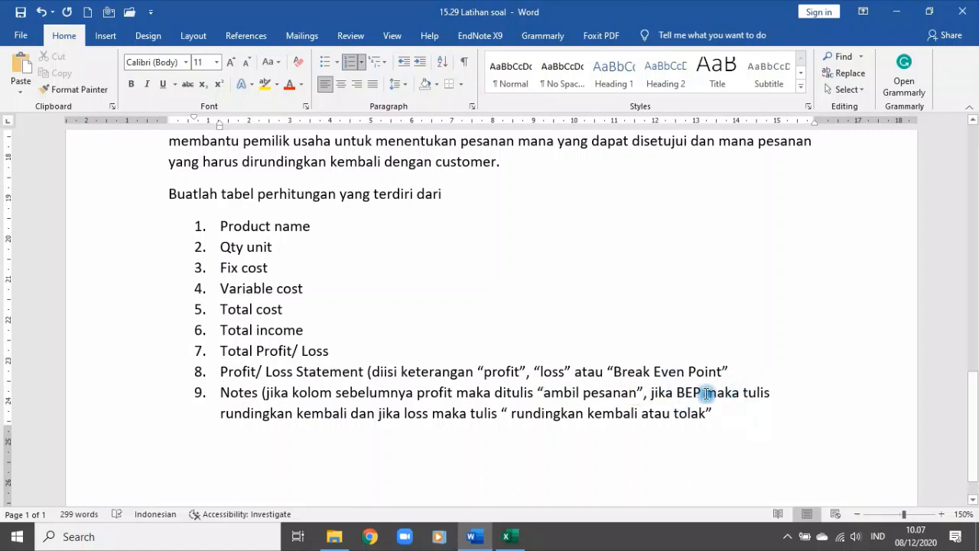
Step: Enclose the "rundingkan kembali" phrase for the BEP case in quotation marks in the Notes list item
{"action": "left_click", "coordinate": [221, 413]}
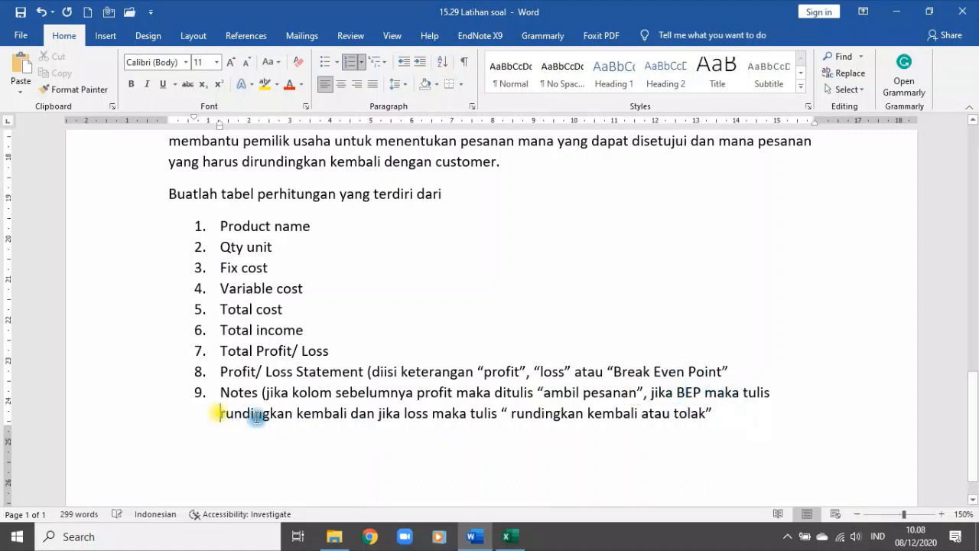
{"action": "type", "text": "\""}
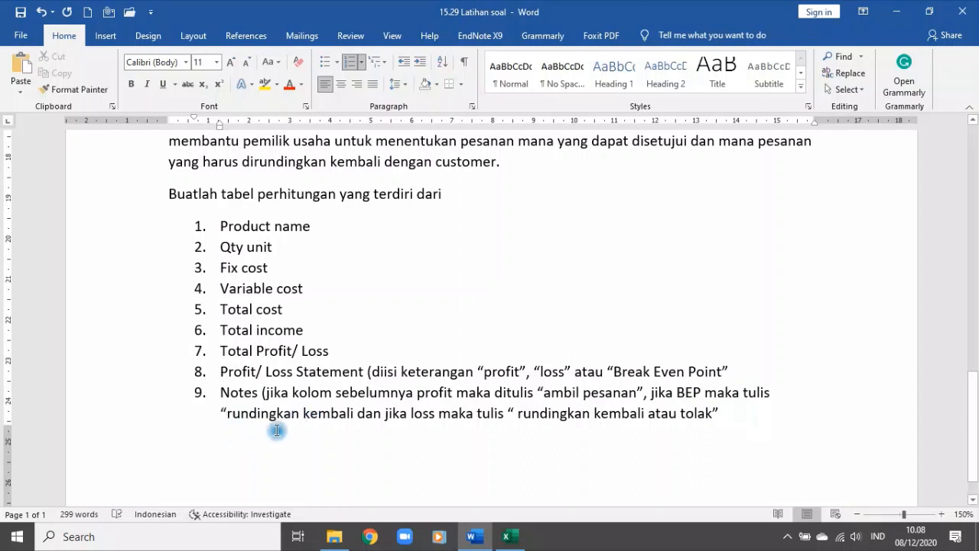
{"action": "left_click", "coordinate": [352, 415]}
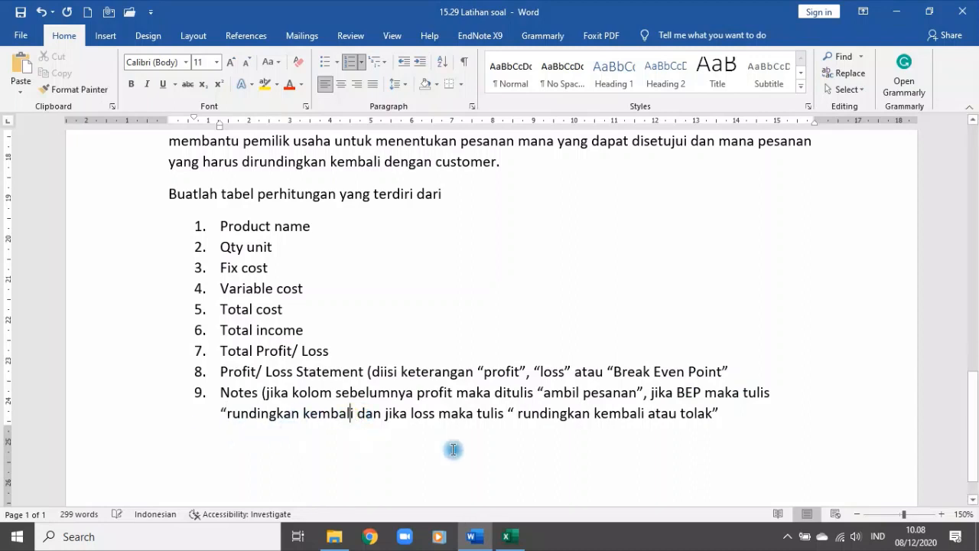
{"action": "type", "text": "\""}
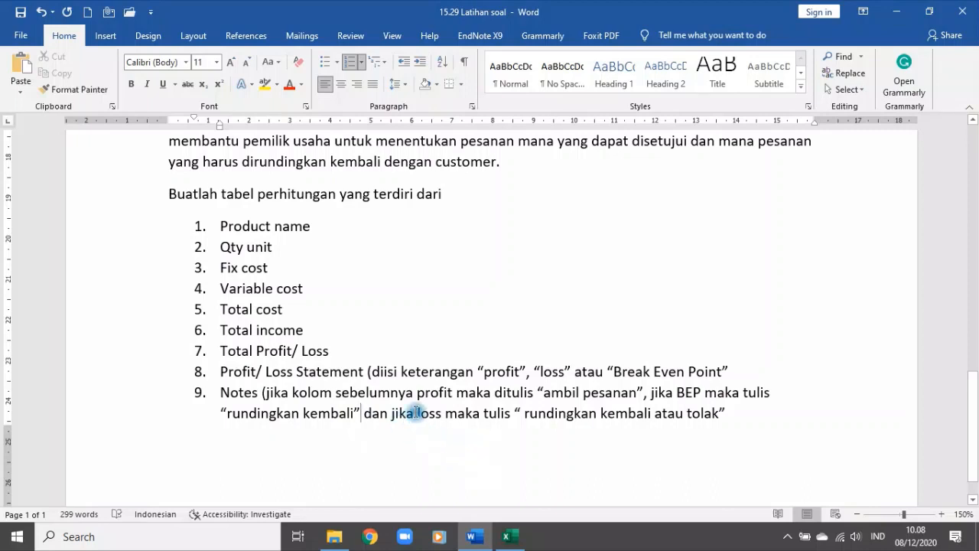
Step: Remove the space after the opening quotation mark of the loss note and extend its text to "rundingkan kembali atau tolak pesanan"
{"action": "left_click", "coordinate": [523, 414]}
{"action": "key", "text": "Delete"}
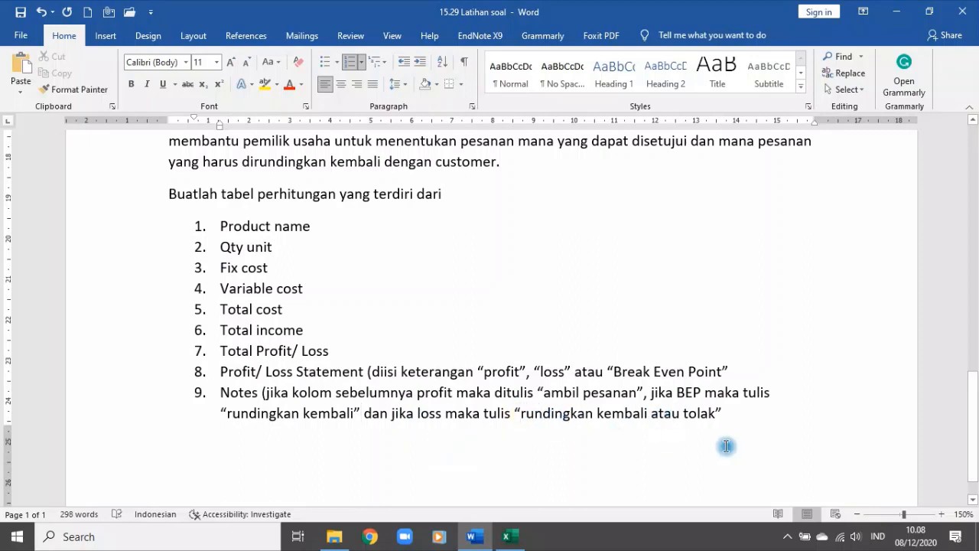
{"action": "left_click", "coordinate": [715, 414]}
{"action": "type", "text": "pe"}
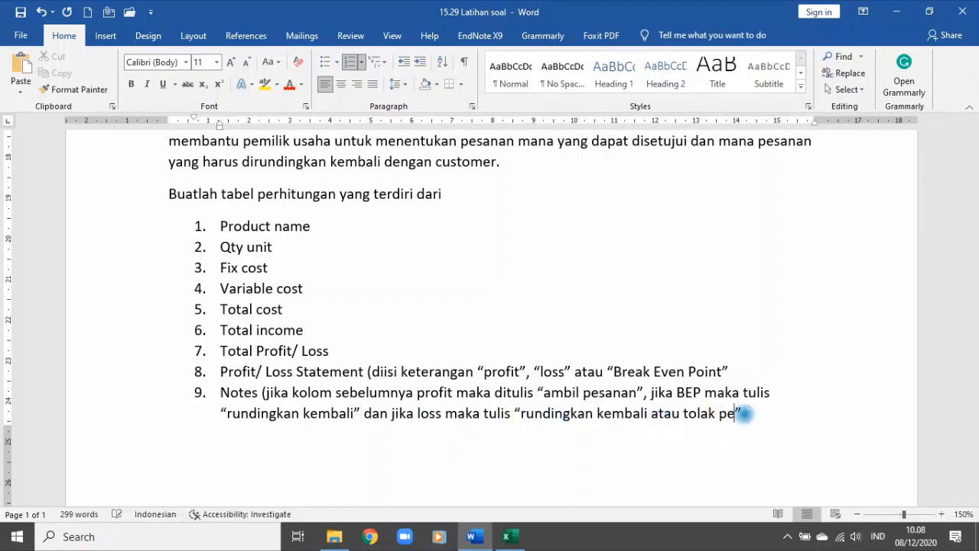
{"action": "type", "text": "sanan"}
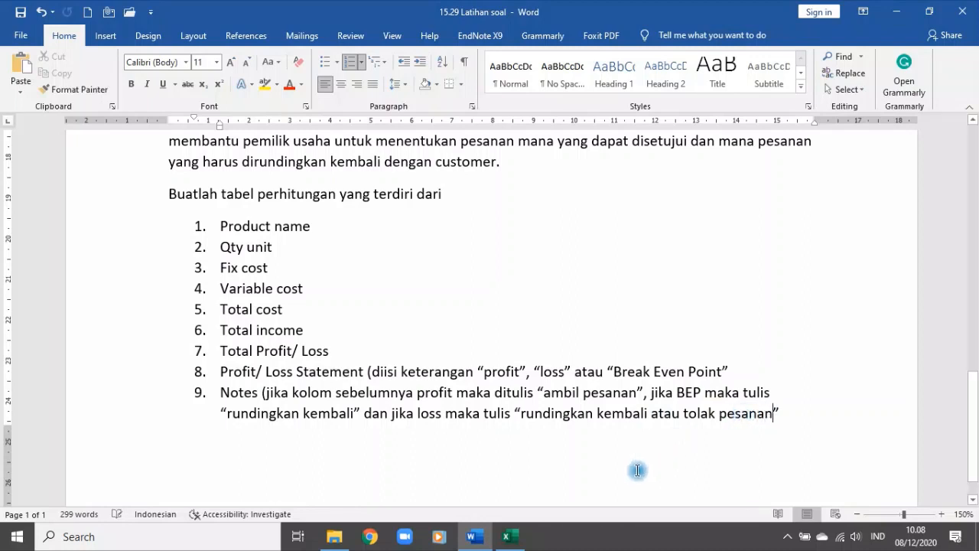
Step: Copy the whole customer order table from the Word document and switch to the blank Excel workbook
{"action": "mouse_move", "coordinate": [509, 536]}
{"action": "left_click", "coordinate": [528, 468]}
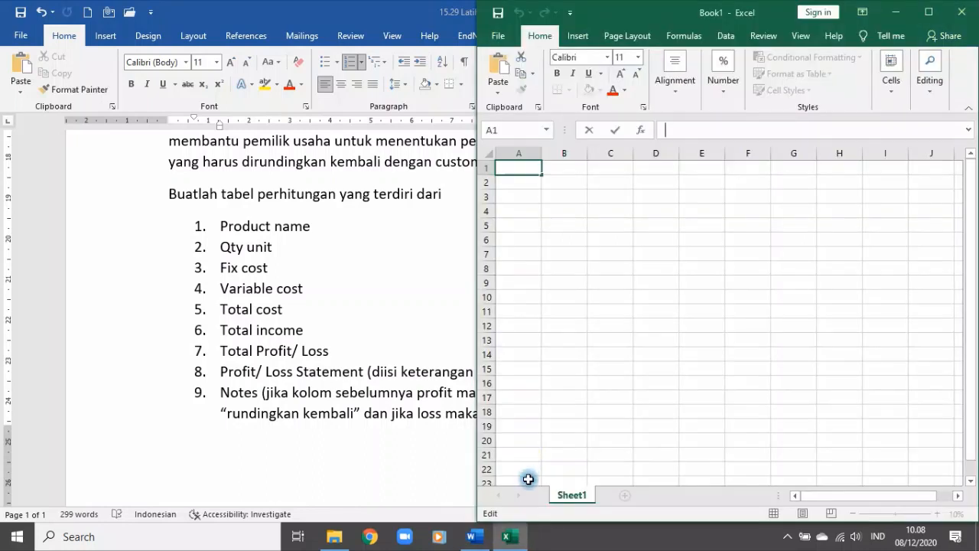
{"action": "scroll", "coordinate": [230, 268], "scroll_direction": "up", "scroll_amount": 15}
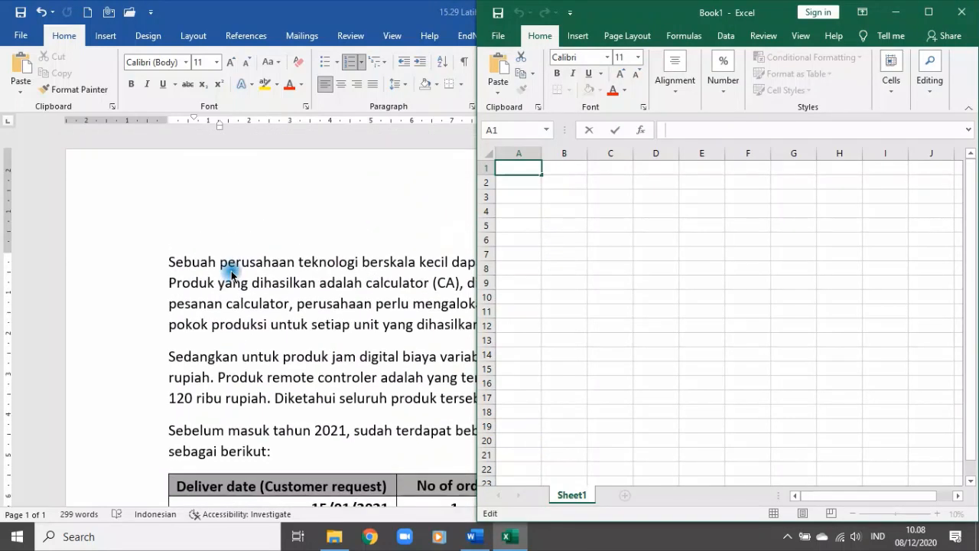
{"action": "scroll", "coordinate": [317, 306], "scroll_direction": "down", "scroll_amount": 5}
{"action": "left_click", "coordinate": [281, 337]}
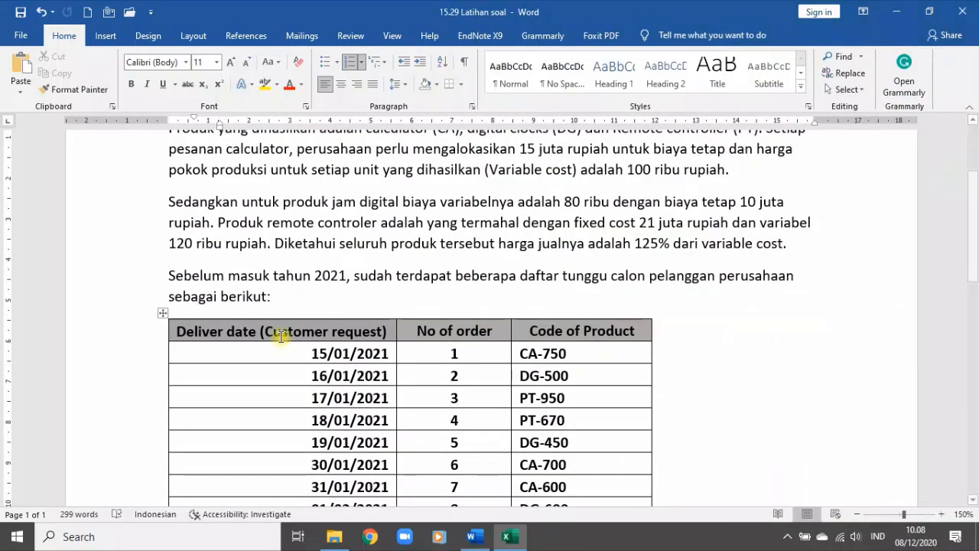
{"action": "left_click", "coordinate": [162, 314]}
{"action": "key", "text": "ctrl+c"}
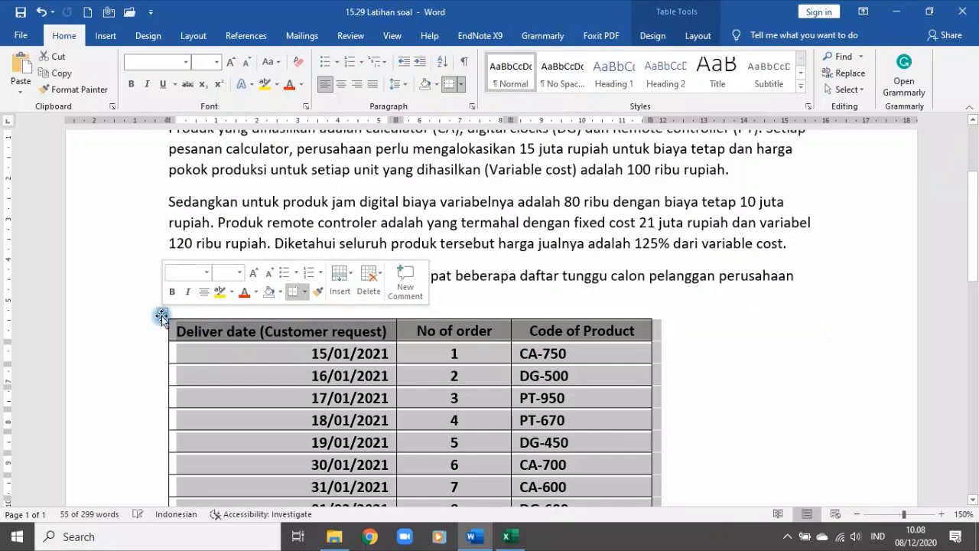
{"action": "left_click", "coordinate": [505, 536]}
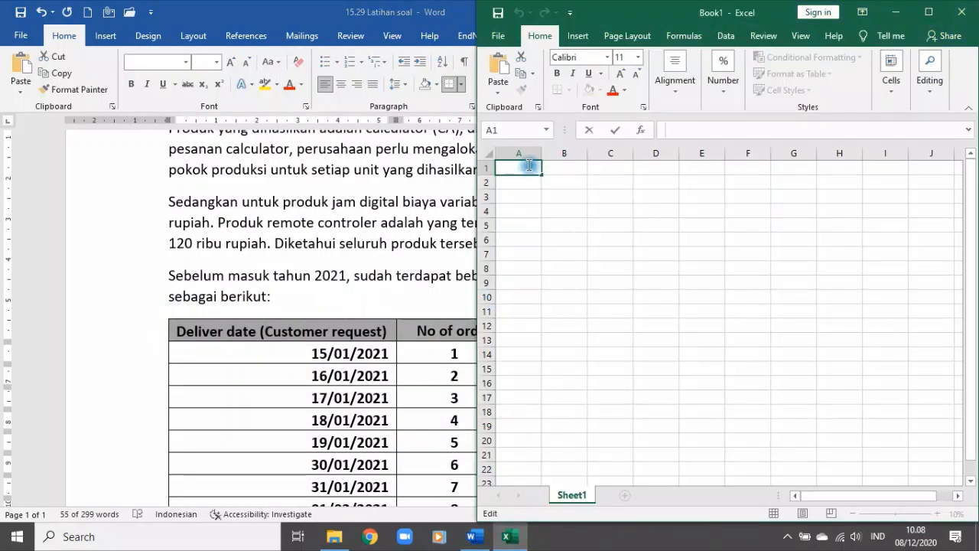
Step: Try to paste the copied order table directly into cell A1, and undo the paste
{"action": "key", "text": "ctrl+v"}
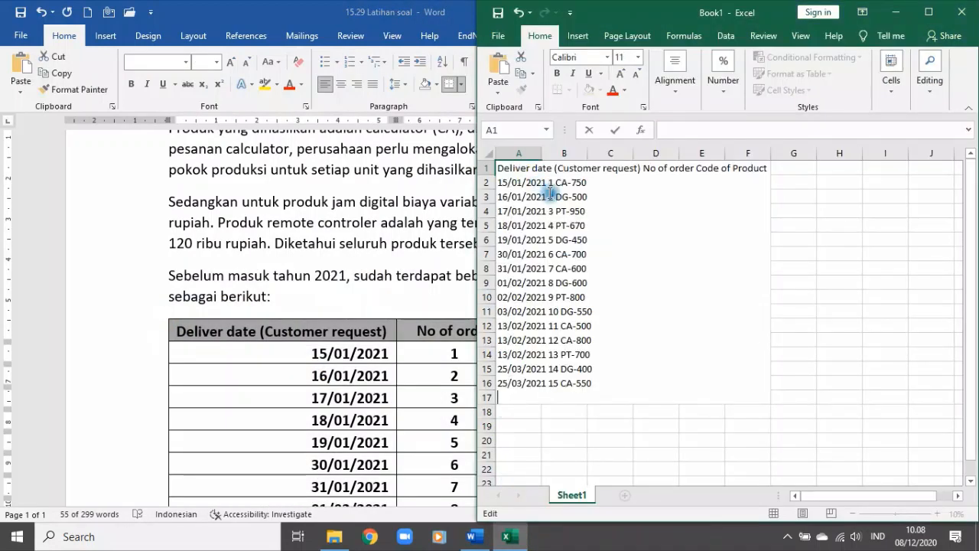
{"action": "left_click", "coordinate": [813, 268]}
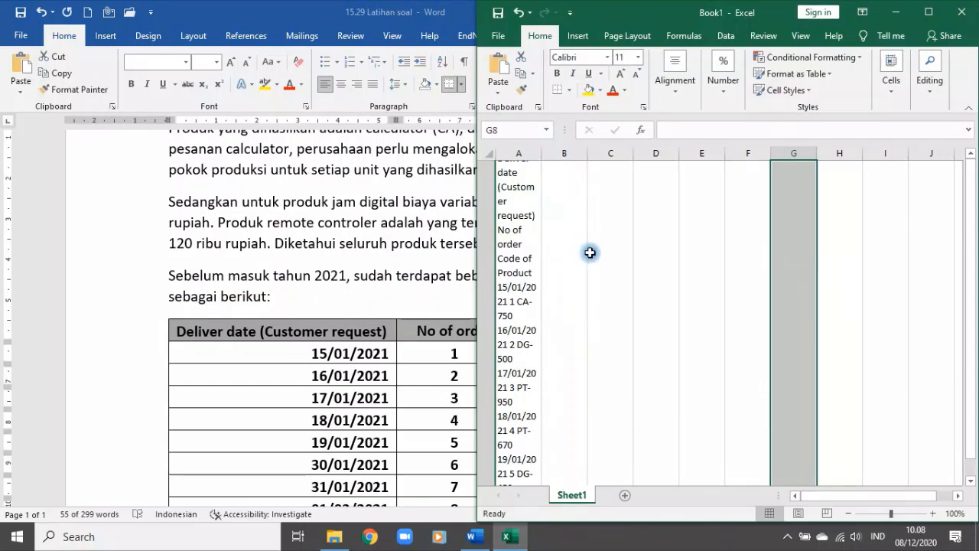
{"action": "key", "text": "ctrl+z"}
Step: Paste the copied order table into cell A1 as Text using Paste Special
{"action": "right_click", "coordinate": [519, 167]}
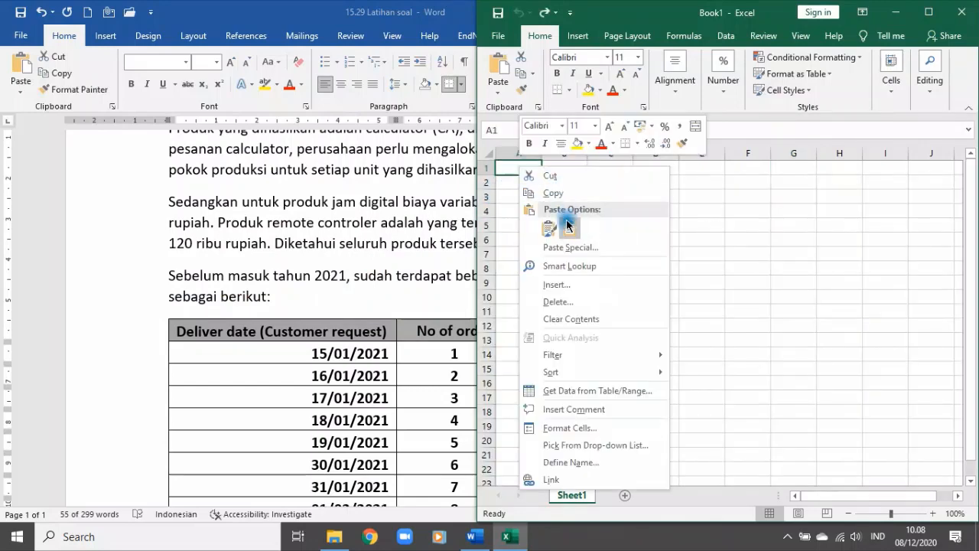
{"action": "left_click", "coordinate": [569, 247]}
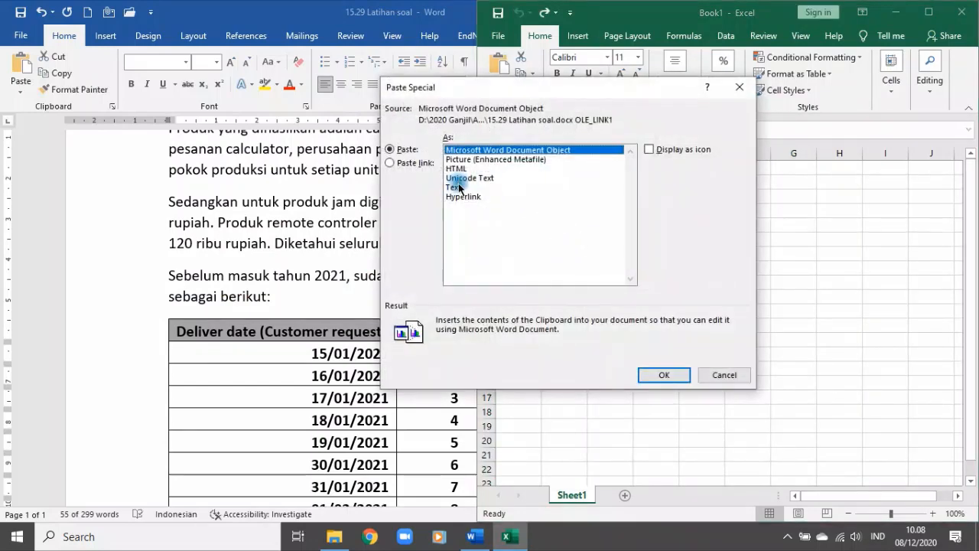
{"action": "left_click", "coordinate": [459, 187]}
{"action": "left_click", "coordinate": [673, 373]}
{"action": "left_click", "coordinate": [722, 280]}
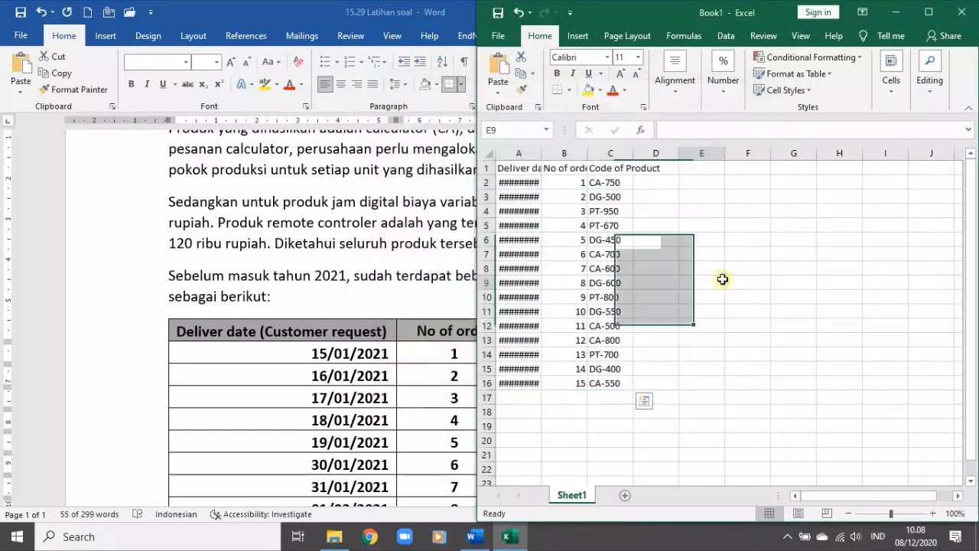
Step: Widen columns A, B and C so the delivery dates and all three headers show in full
{"action": "left_click_drag", "start_coordinate": [539, 155], "coordinate": [541, 155]}
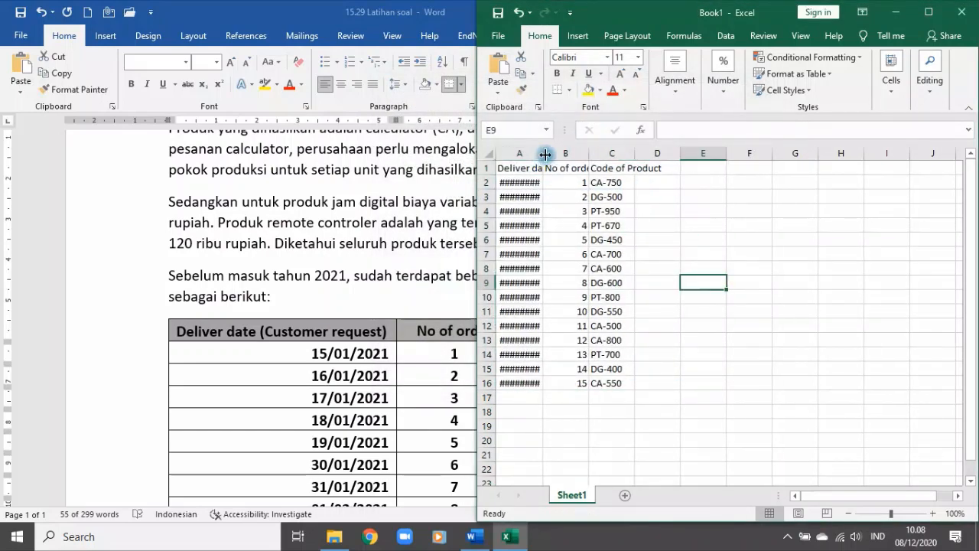
{"action": "double_click", "coordinate": [544, 155]}
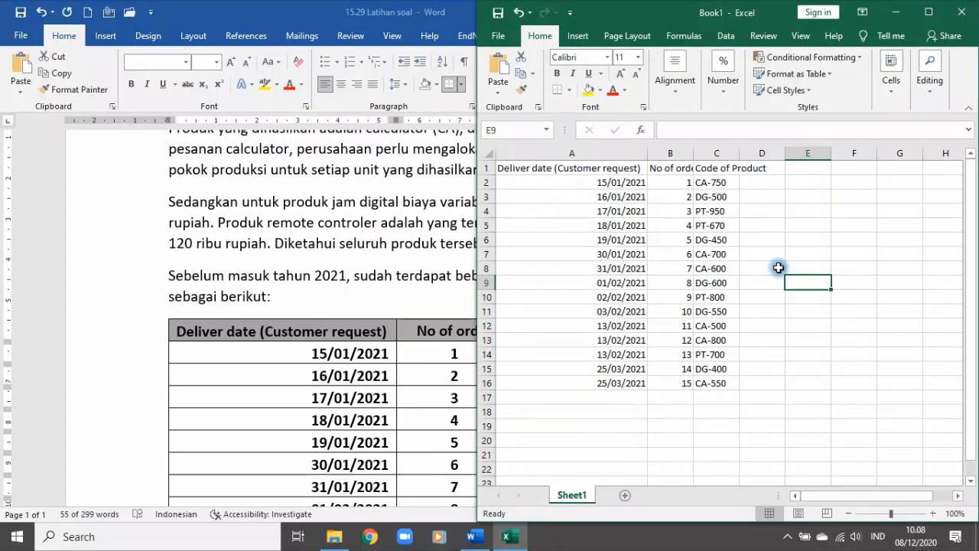
{"action": "left_click", "coordinate": [816, 254]}
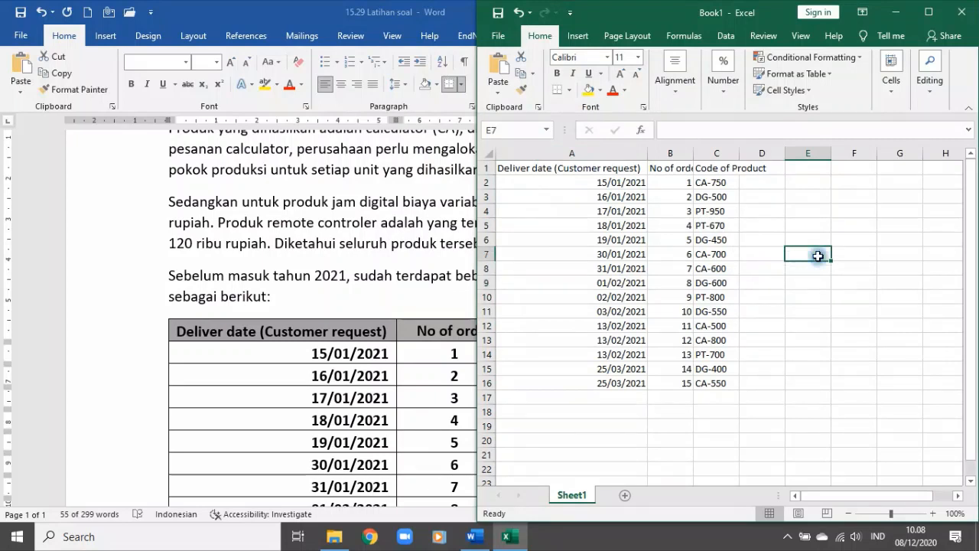
{"action": "double_click", "coordinate": [744, 156]}
{"action": "left_click_drag", "start_coordinate": [694, 155], "coordinate": [704, 157]}
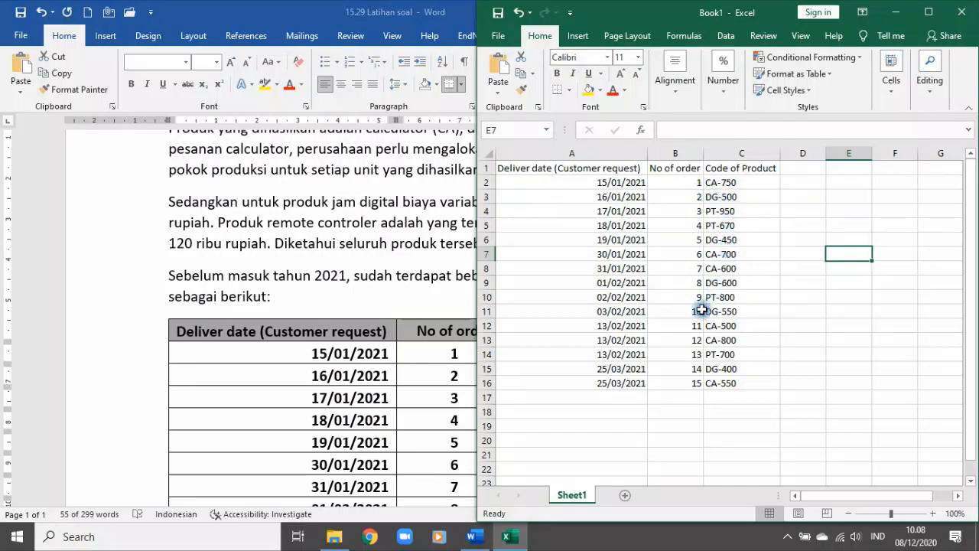
Step: Following the document's list of required columns, add the headers "Product name" in D1 and "Qty unit" in E1
{"action": "scroll", "coordinate": [547, 357], "scroll_direction": "down", "scroll_amount": 4}
{"action": "scroll", "coordinate": [290, 344], "scroll_direction": "down", "scroll_amount": 3}
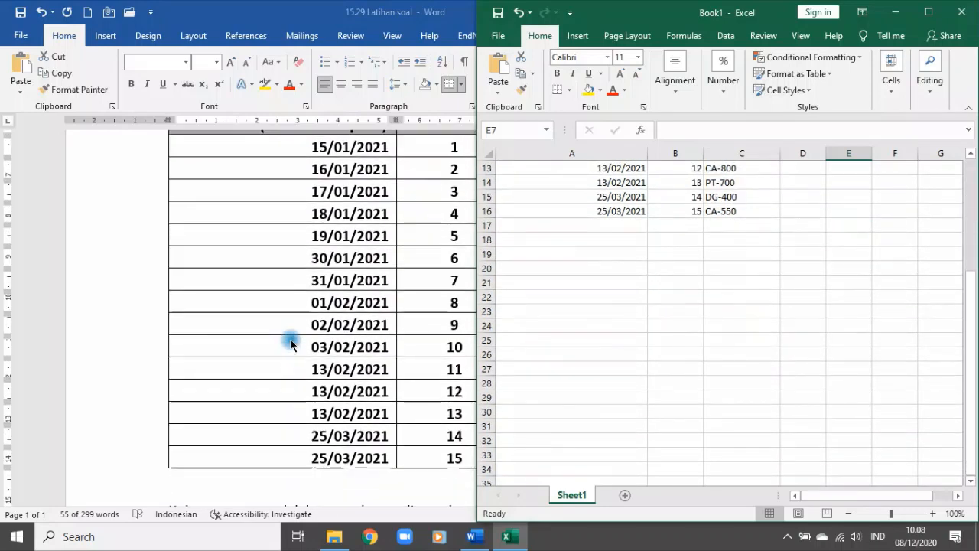
{"action": "scroll", "coordinate": [290, 345], "scroll_direction": "down", "scroll_amount": 3}
{"action": "scroll", "coordinate": [635, 324], "scroll_direction": "up", "scroll_amount": 4}
{"action": "left_click", "coordinate": [804, 168]}
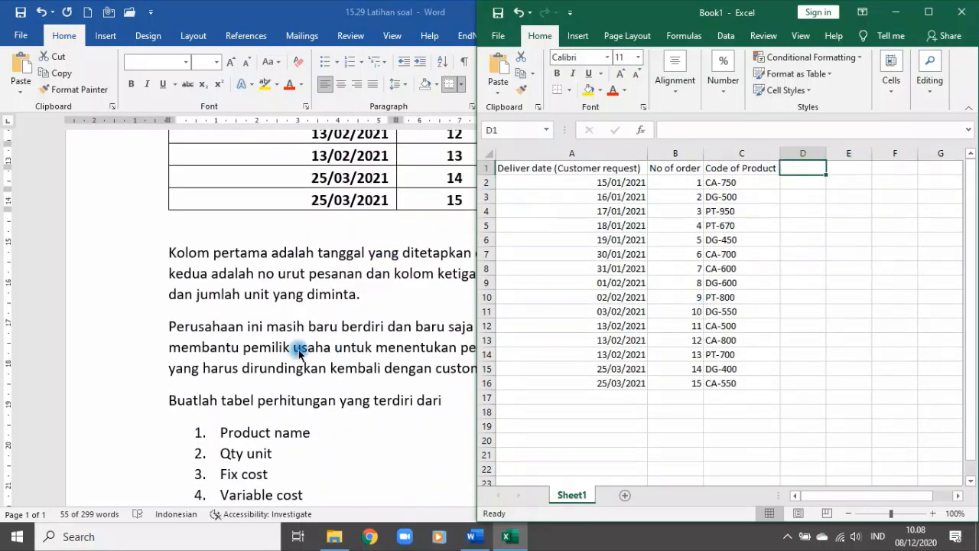
{"action": "scroll", "coordinate": [306, 343], "scroll_direction": "down", "scroll_amount": 5}
{"action": "scroll", "coordinate": [307, 344], "scroll_direction": "up", "scroll_amount": 1}
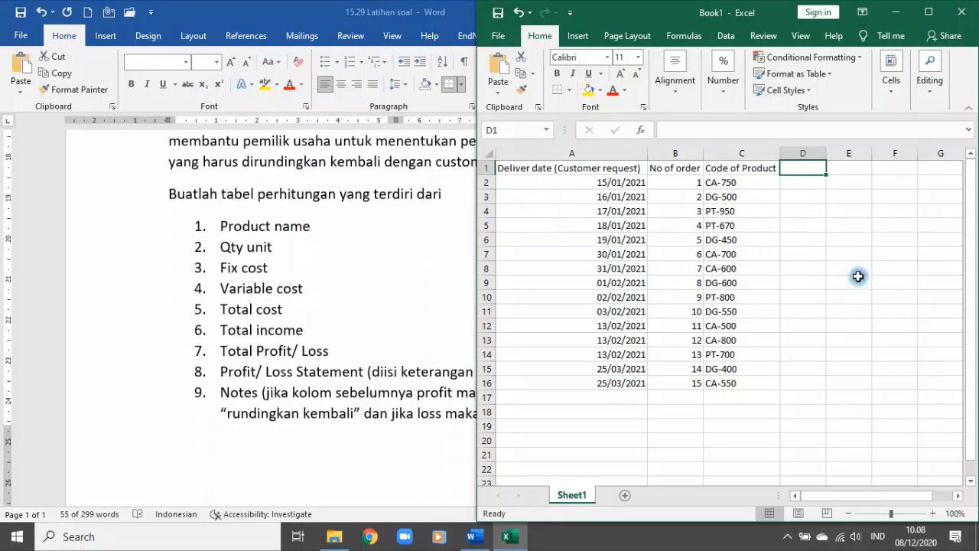
{"action": "type", "text": "Product "}
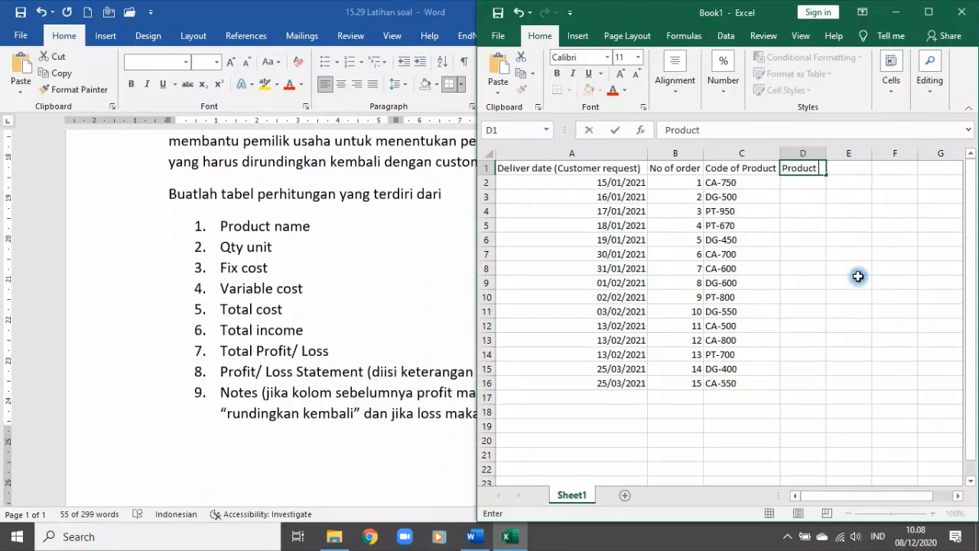
{"action": "type", "text": "name"}
{"action": "key", "text": "Tab"}
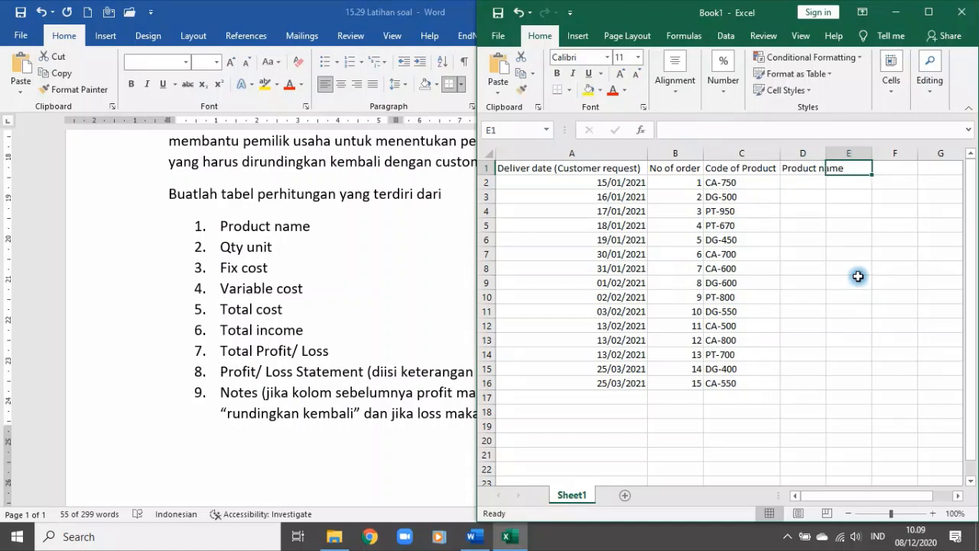
{"action": "type", "text": "Qty"}
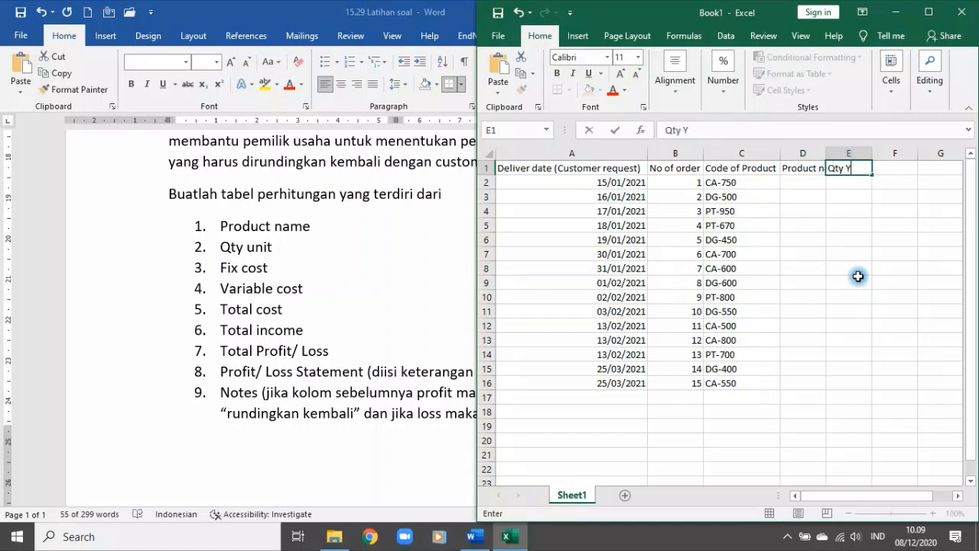
{"action": "type", "text": " unit"}
{"action": "key", "text": "Tab"}
Step: Continue the header row with "Fix" in F1, "variable" in G1 and "Total" in H1
{"action": "type", "text": "Fix"}
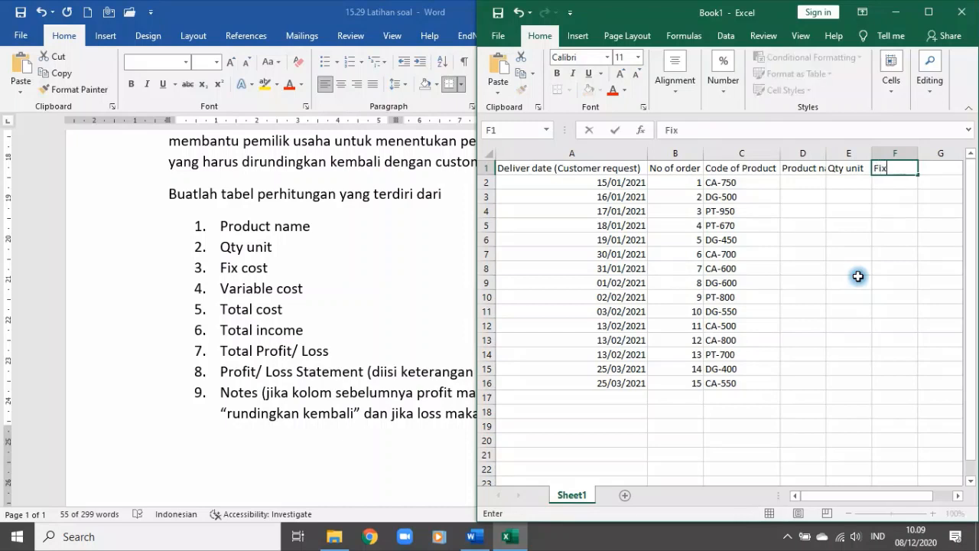
{"action": "key", "text": "Tab"}
{"action": "type", "text": "variab"}
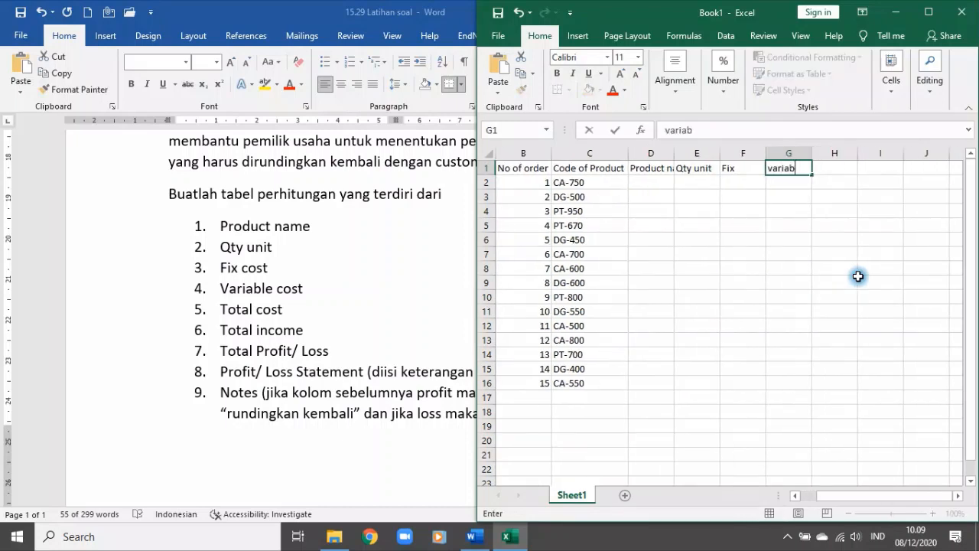
{"action": "type", "text": "le"}
{"action": "key", "text": "Tab"}
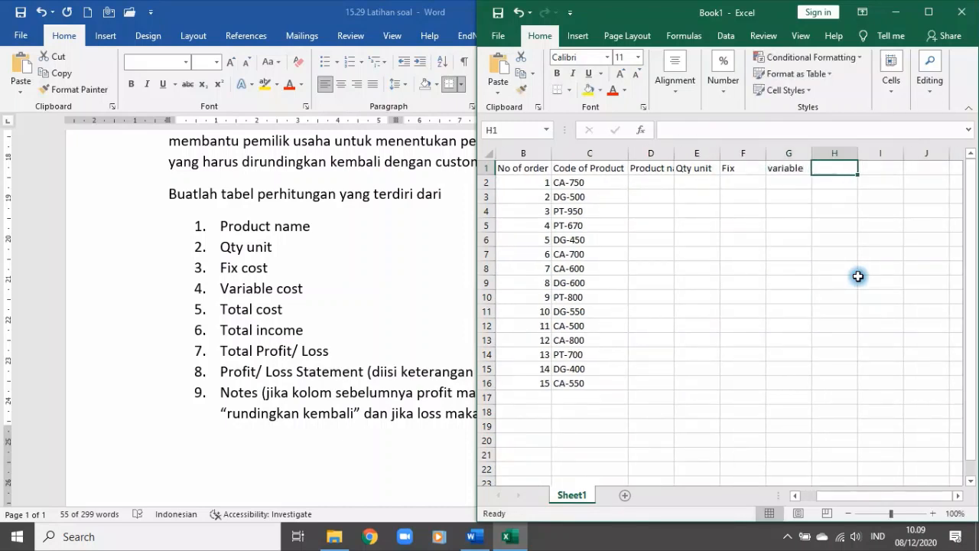
{"action": "type", "text": "Total"}
{"action": "key", "text": "Tab"}
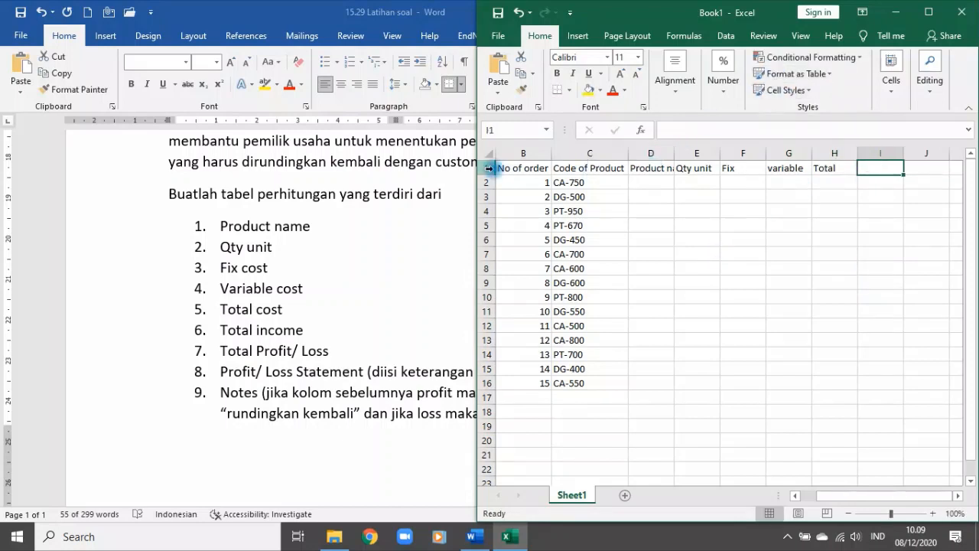
Step: Insert an empty row above the header row of the order table
{"action": "left_click", "coordinate": [488, 168]}
{"action": "right_click", "coordinate": [488, 168]}
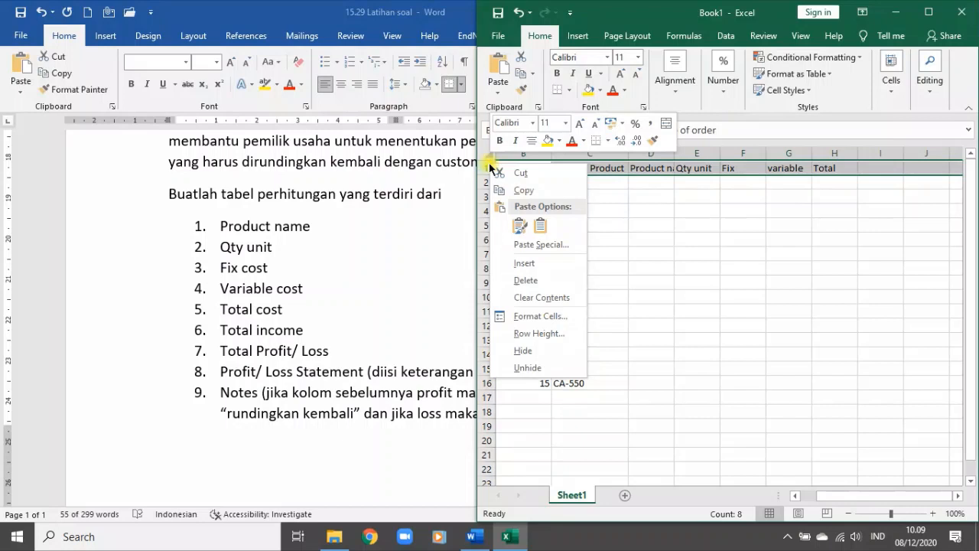
{"action": "left_click", "coordinate": [524, 263]}
Step: Number the cells above the headers from 1 in D1 and 2 in E1, continuing the series up to 9 in L1
{"action": "left_click", "coordinate": [647, 168]}
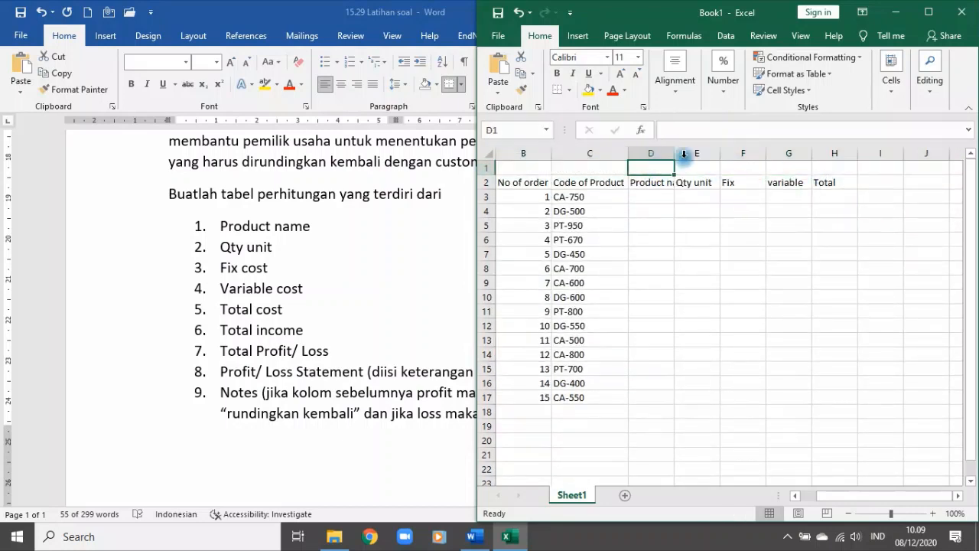
{"action": "type", "text": "1"}
{"action": "key", "text": "Tab"}
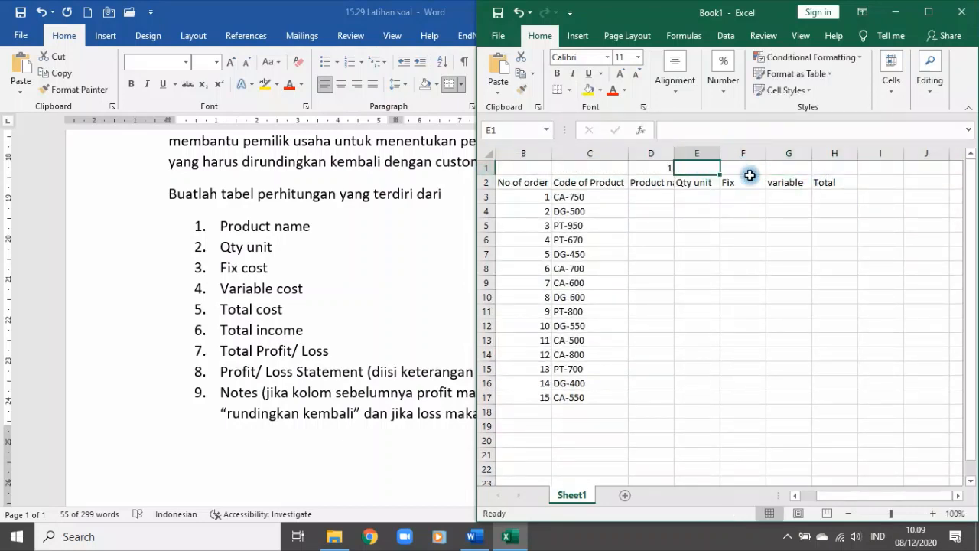
{"action": "type", "text": "2"}
{"action": "key", "text": "Tab"}
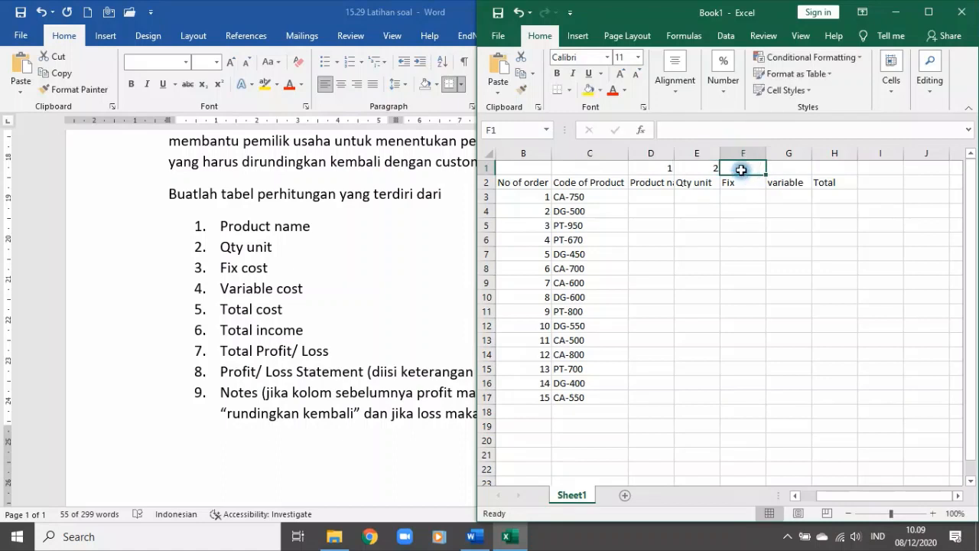
{"action": "left_click", "coordinate": [669, 166]}
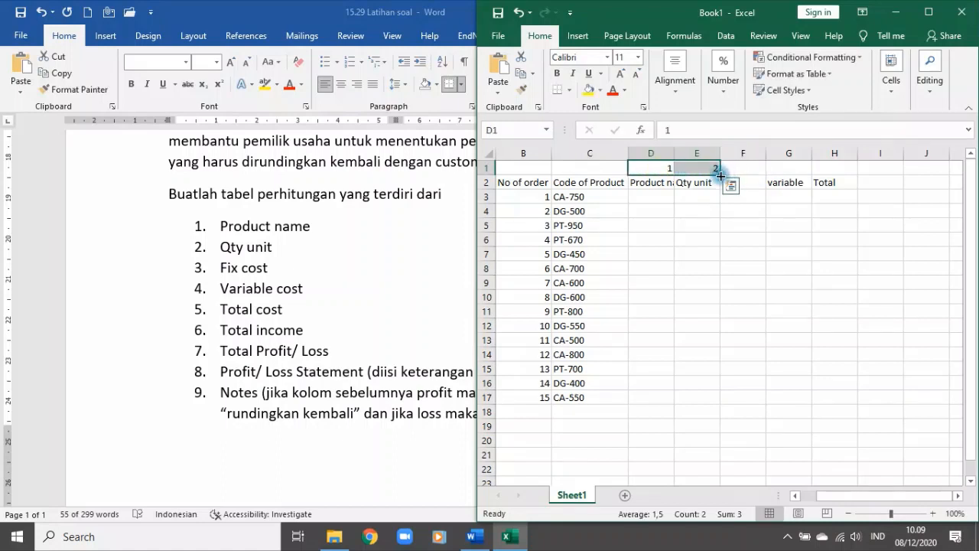
{"action": "left_click_drag", "start_coordinate": [722, 166], "coordinate": [900, 175]}
Step: Insert an empty column between the "variable" and "Total" columns
{"action": "left_click", "coordinate": [700, 182]}
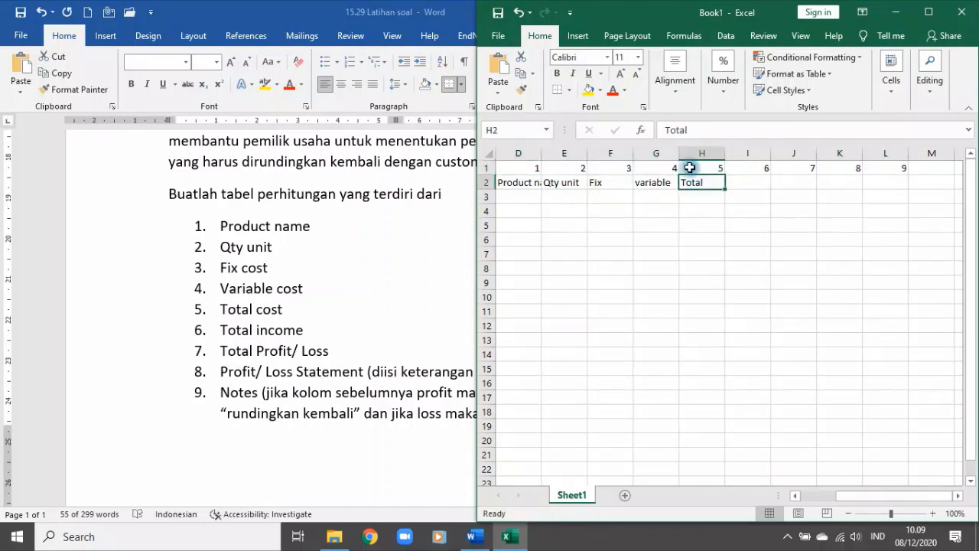
{"action": "left_click", "coordinate": [695, 153]}
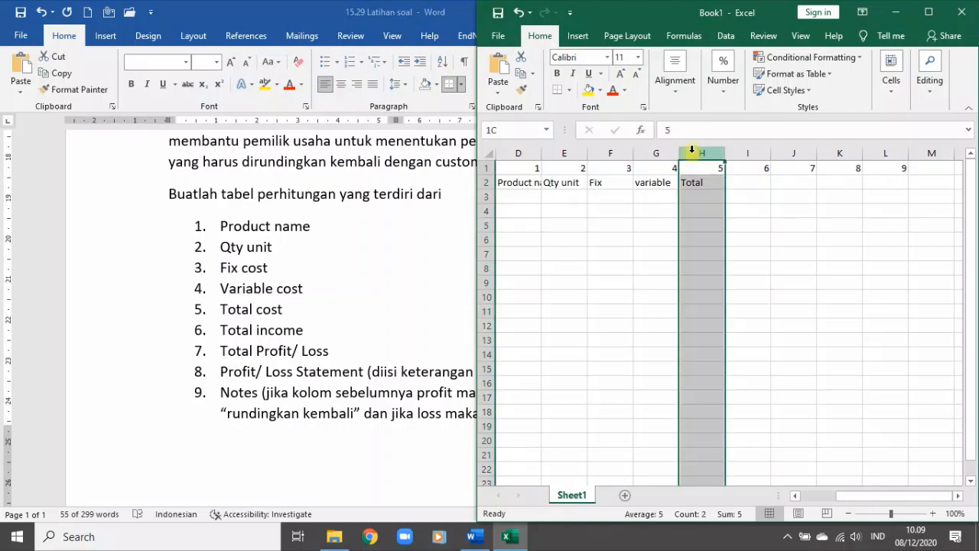
{"action": "right_click", "coordinate": [697, 216]}
{"action": "left_click", "coordinate": [719, 317]}
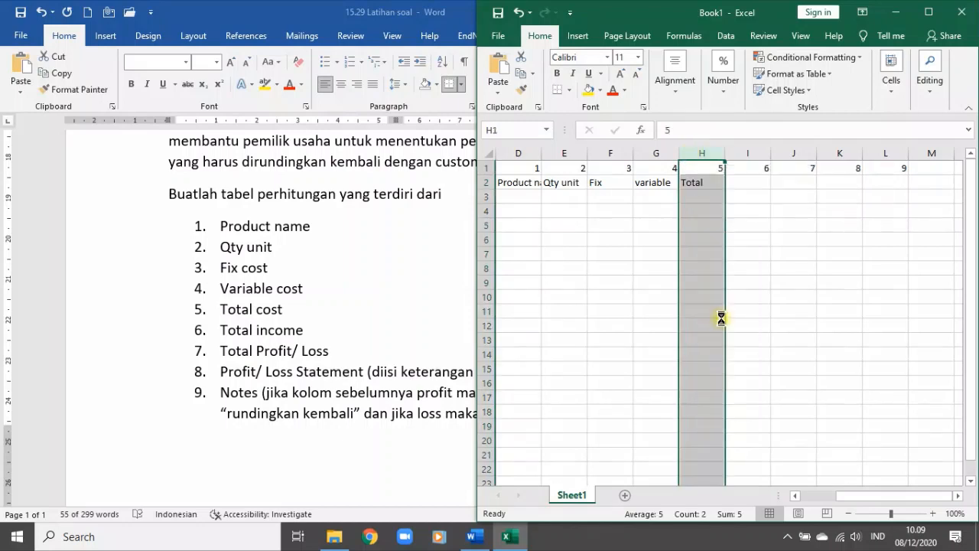
Step: Label the new column "*kolom pembantu" in H1 and fit the column width to this text
{"action": "left_click", "coordinate": [696, 182]}
{"action": "mouse_move", "coordinate": [694, 162]}
{"action": "left_mouse_down"}
{"action": "mouse_move", "coordinate": [698, 177]}
{"action": "mouse_move", "coordinate": [699, 169]}
{"action": "left_mouse_up"}
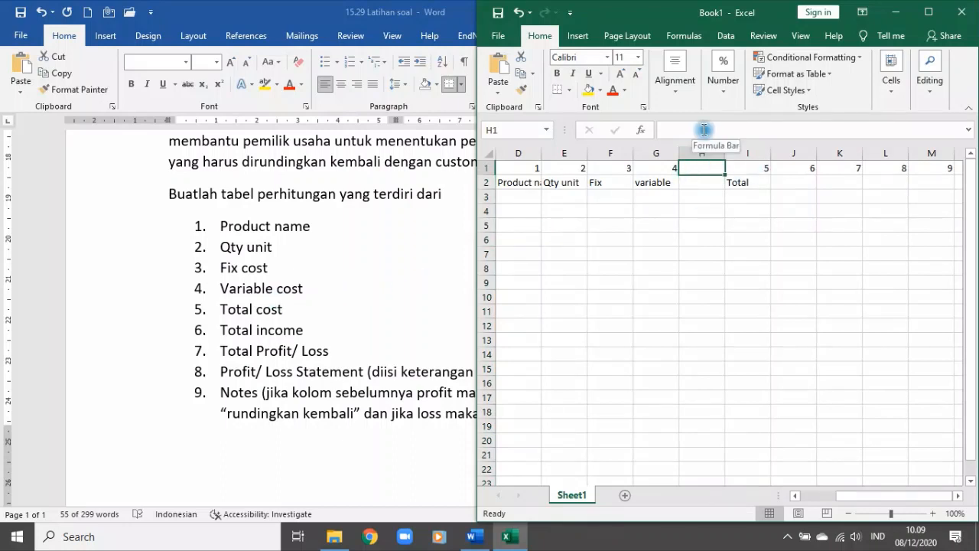
{"action": "type", "text": "*"}
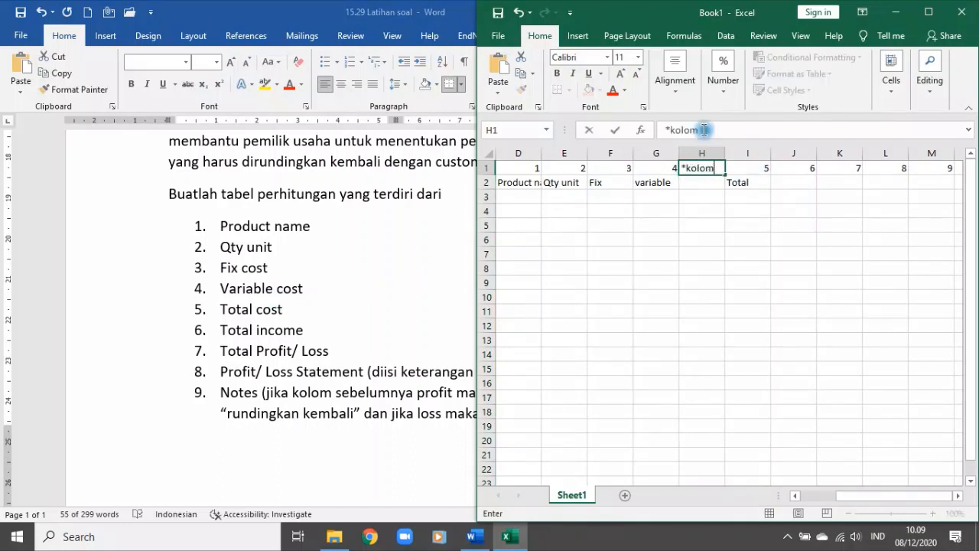
{"action": "type", "text": "kolom pembantu"}
{"action": "key", "text": "Return"}
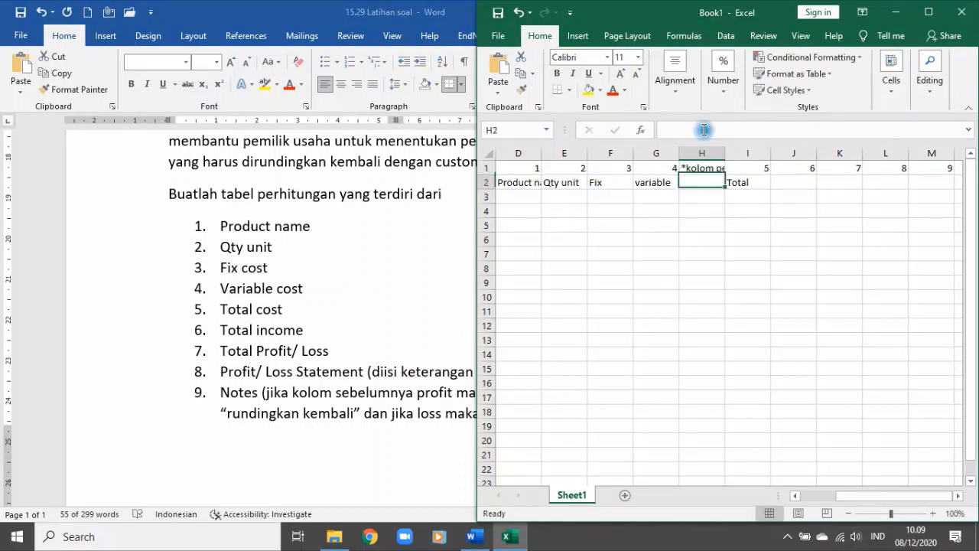
{"action": "double_click", "coordinate": [725, 153]}
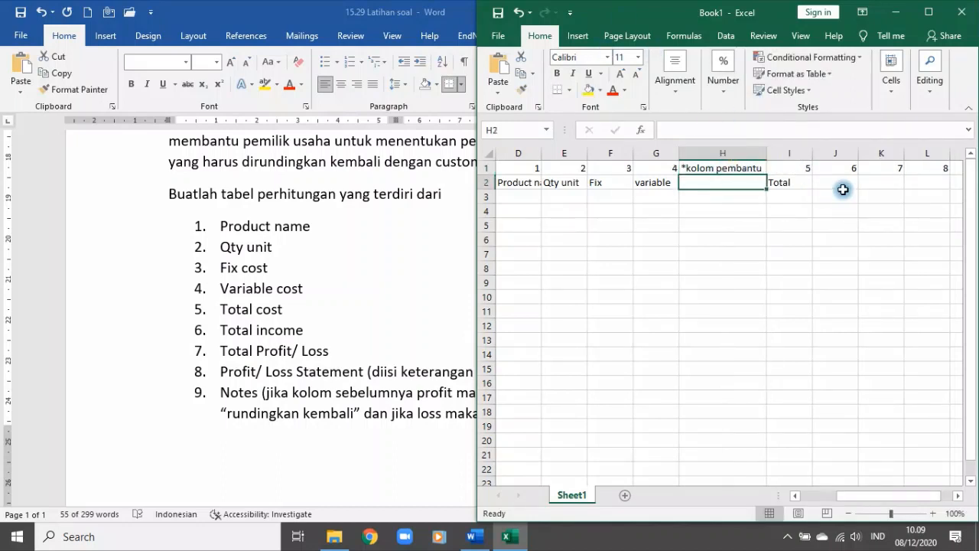
Step: Add the header "Total income" in J2 and complete the header in I2 as "Total Cost"
{"action": "left_click", "coordinate": [831, 183]}
{"action": "type", "text": "Total income"}
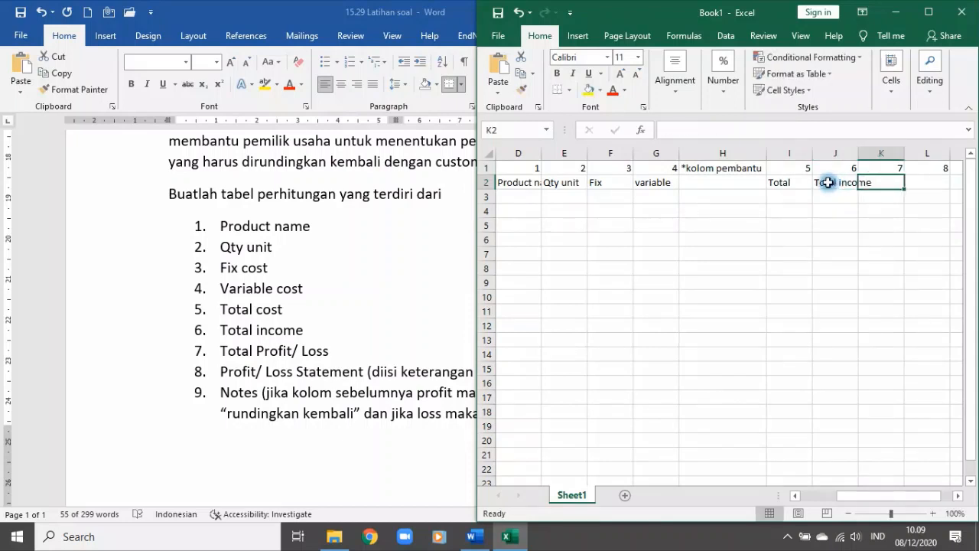
{"action": "left_click", "coordinate": [780, 182]}
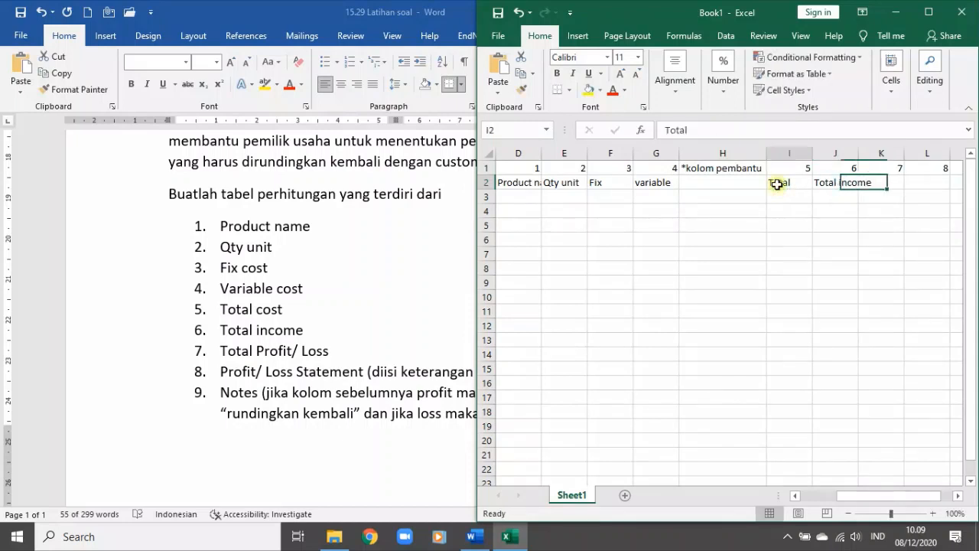
{"action": "left_click", "coordinate": [720, 127]}
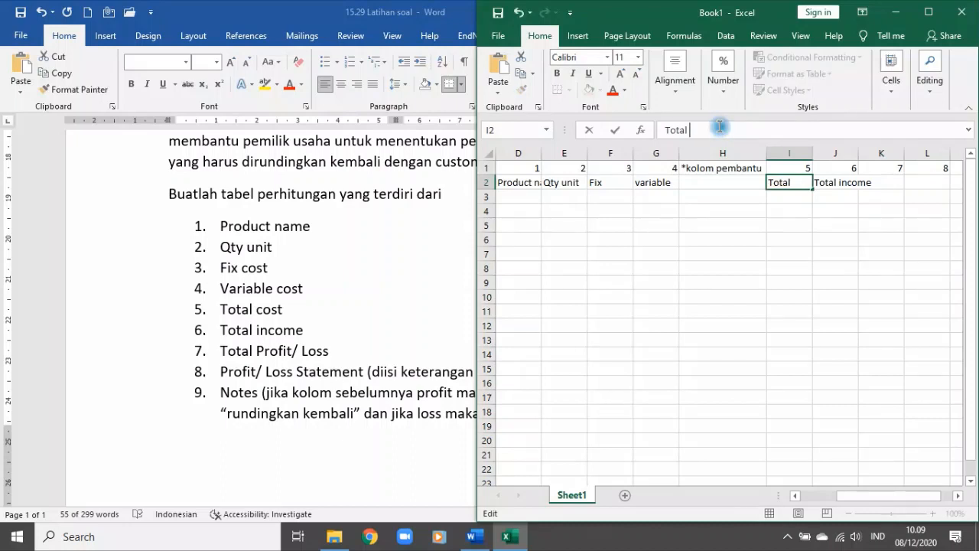
{"action": "key", "text": "Tab"}
{"action": "key", "text": "Tab"}
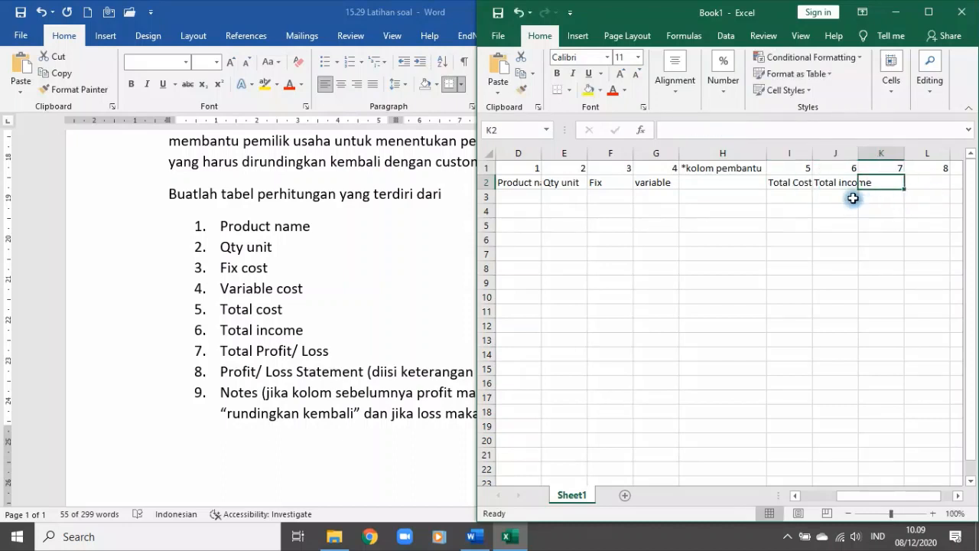
Step: Copy "Profit/ Loss" from item 7 of the Word document's list into K2 of the Excel sheet
{"action": "type", "text": "T"}
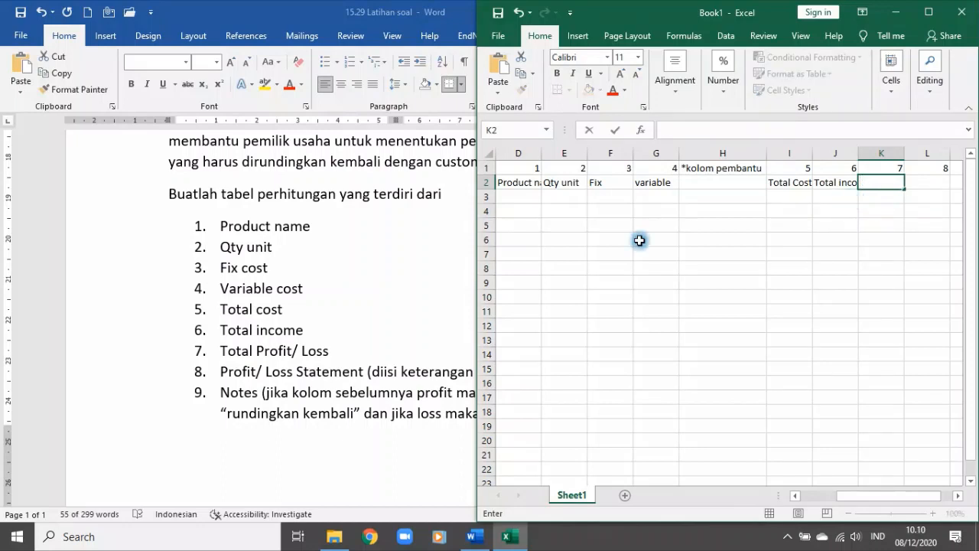
{"action": "left_click_drag", "start_coordinate": [329, 350], "coordinate": [257, 349]}
{"action": "key", "text": "ctrl+c"}
{"action": "left_click", "coordinate": [506, 537]}
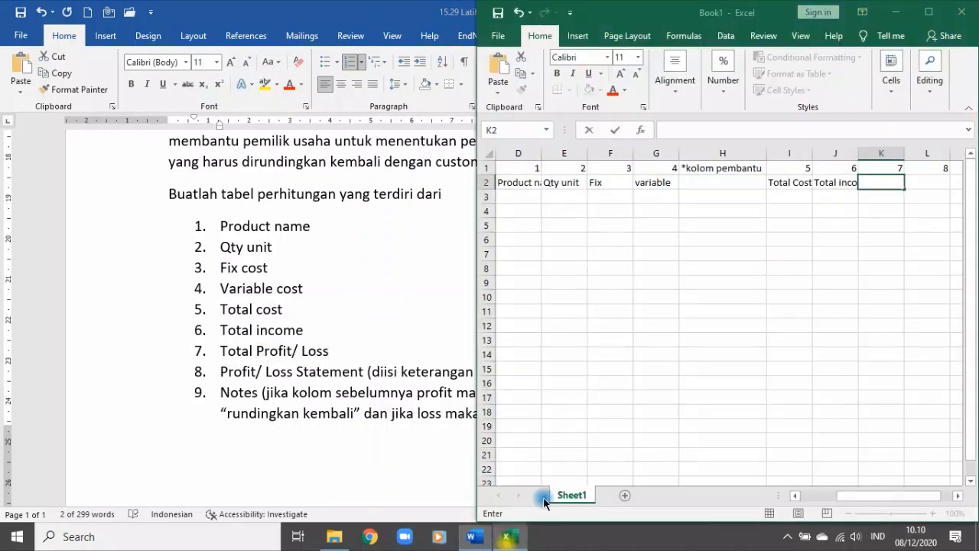
{"action": "key", "text": "ctrl+v"}
{"action": "left_click", "coordinate": [896, 213]}
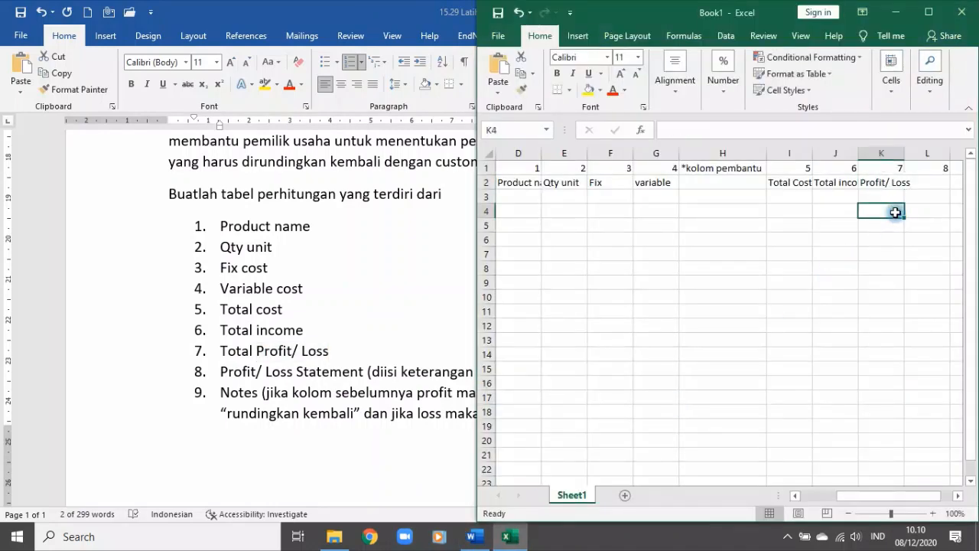
Step: Copy "Profit/ Loss Statement" from item 8 of the Word list into L2 of the Excel sheet
{"action": "left_click", "coordinate": [303, 370]}
{"action": "left_click_drag", "start_coordinate": [364, 372], "coordinate": [219, 370]}
{"action": "key", "text": "ctrl+c"}
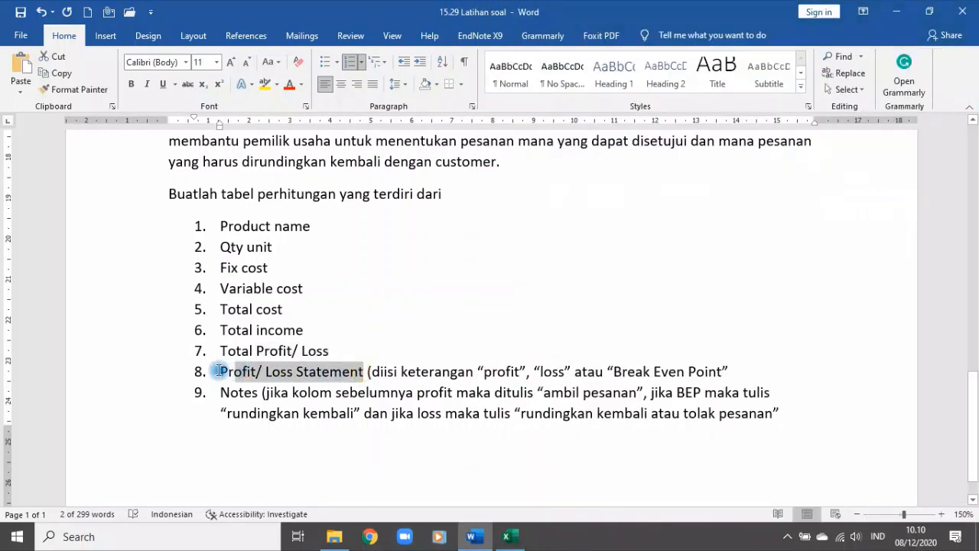
{"action": "left_click", "coordinate": [506, 536]}
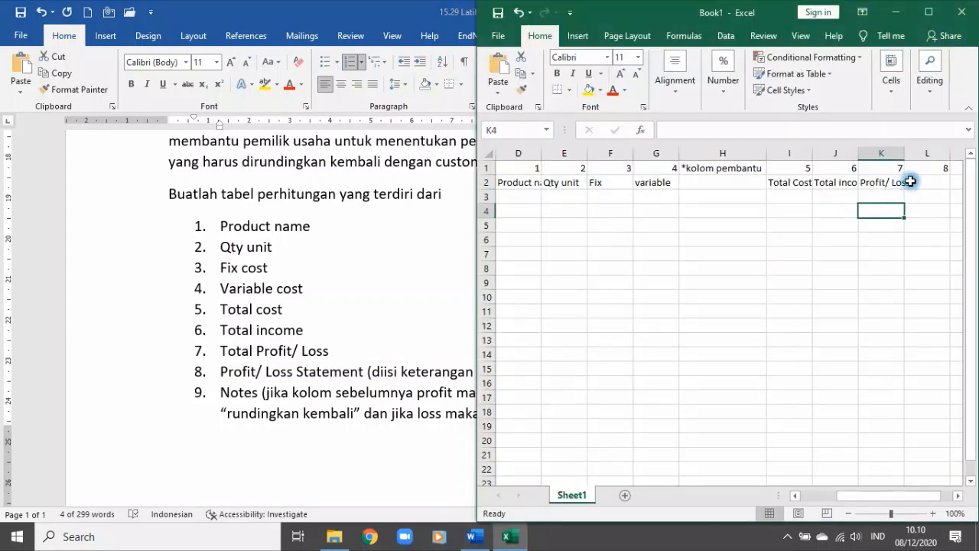
{"action": "left_click", "coordinate": [927, 184]}
{"action": "key", "text": "ctrl+v"}
Step: Copy "Notes" from item 9 of the Word list into M2 of the Excel sheet
{"action": "key", "text": "alt+Tab"}
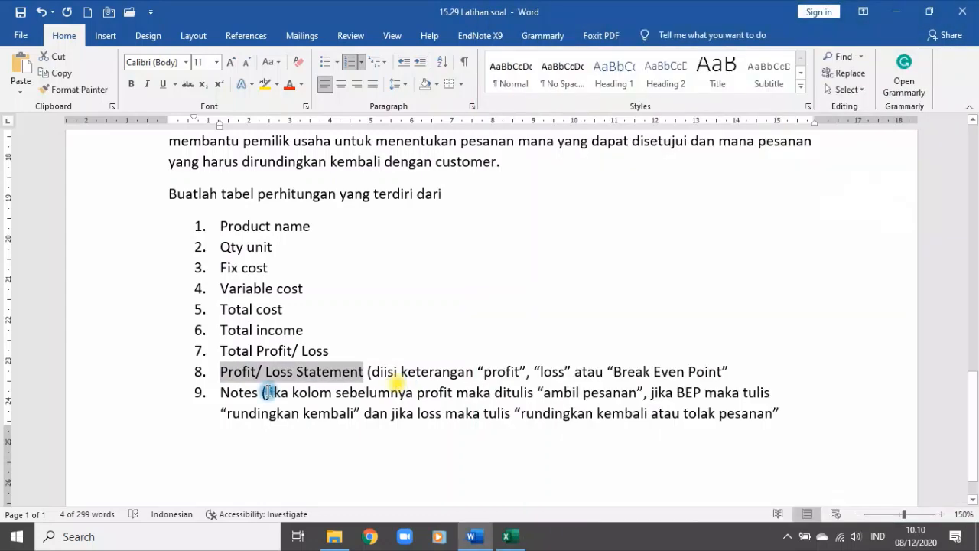
{"action": "left_click_drag", "start_coordinate": [221, 393], "coordinate": [257, 392]}
{"action": "key", "text": "ctrl+c"}
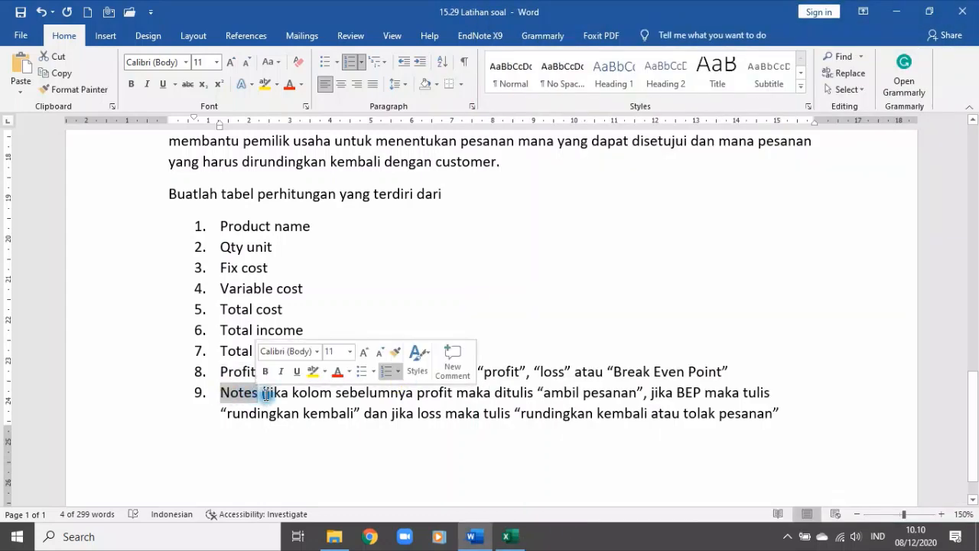
{"action": "left_click", "coordinate": [506, 537]}
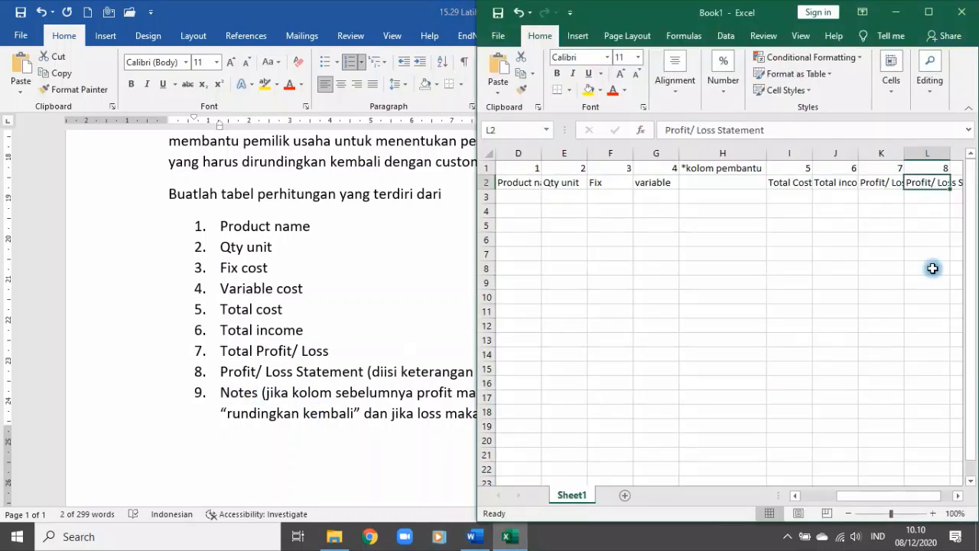
{"action": "left_click", "coordinate": [946, 188]}
{"action": "key", "text": "ctrl+v"}
{"action": "left_click", "coordinate": [909, 251]}
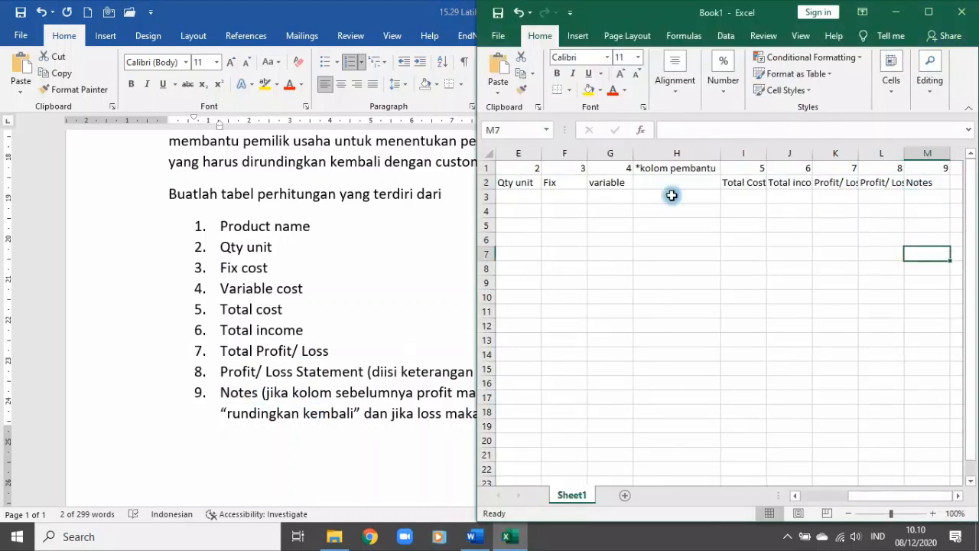
Step: Maximize the Excel window and set the width of all the sheet's columns to 15
{"action": "left_click", "coordinate": [929, 12]}
{"action": "left_click_drag", "start_coordinate": [804, 496], "coordinate": [608, 497]}
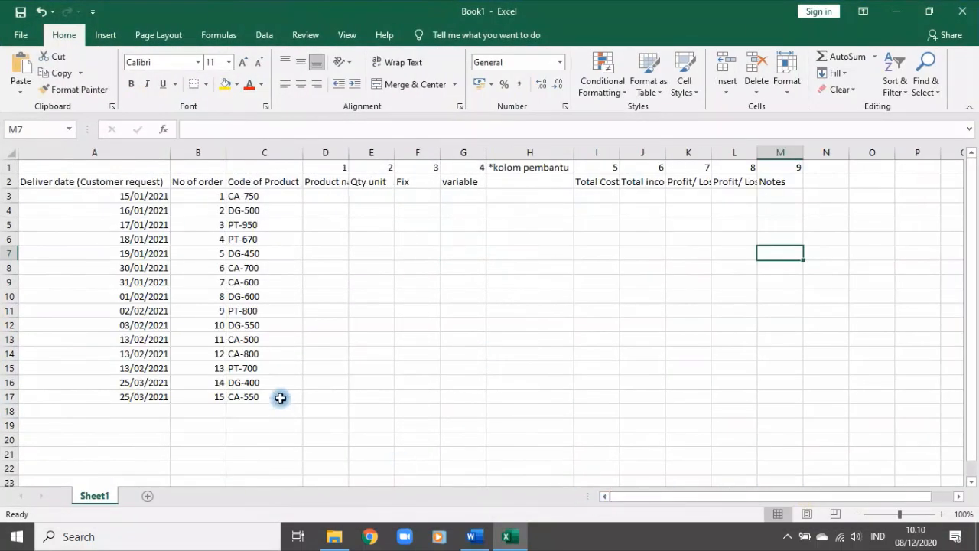
{"action": "left_click", "coordinate": [11, 150]}
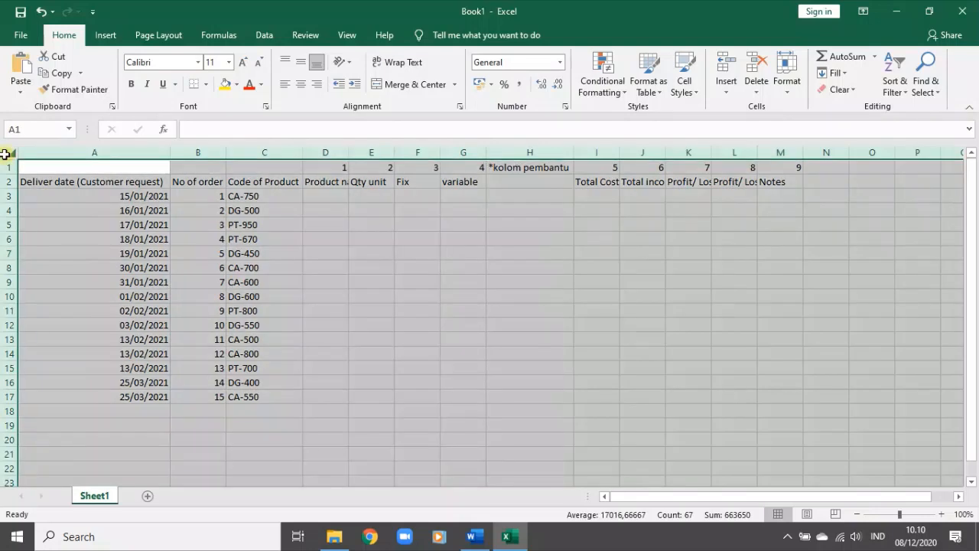
{"action": "left_click", "coordinate": [779, 86]}
{"action": "left_click", "coordinate": [805, 160]}
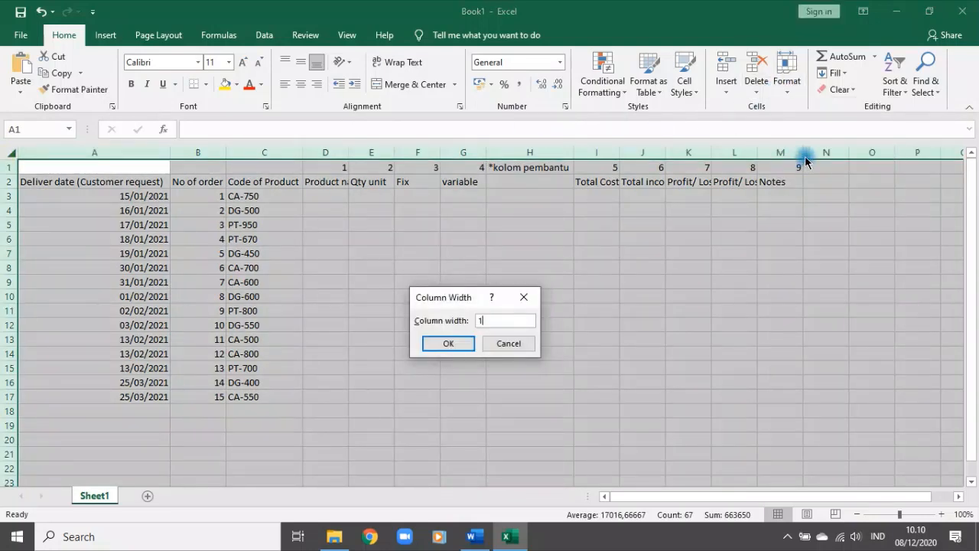
{"action": "type", "text": "15"}
{"action": "key", "text": "Return"}
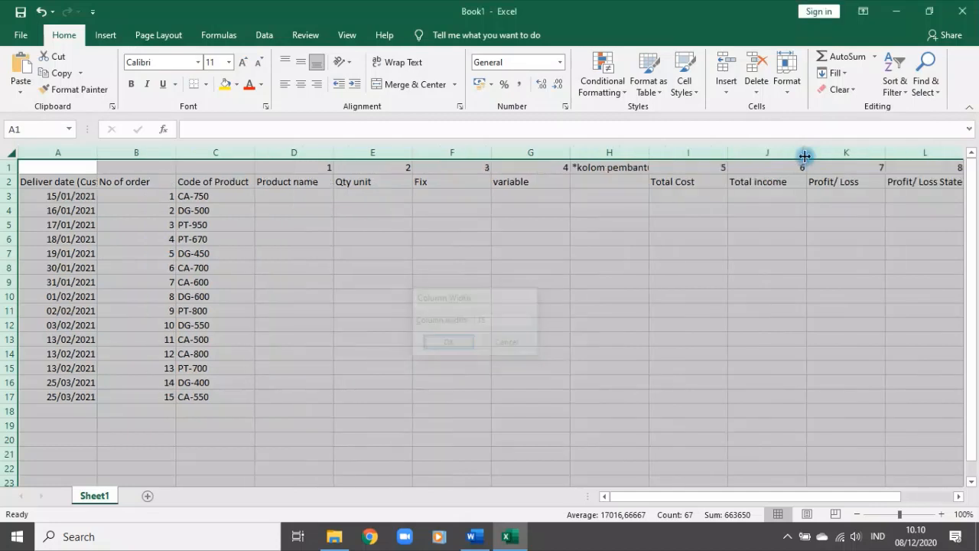
Step: Set the height of all rows in the sheet to 18
{"action": "left_click", "coordinate": [796, 84]}
{"action": "left_click", "coordinate": [814, 125]}
{"action": "type", "text": "1"}
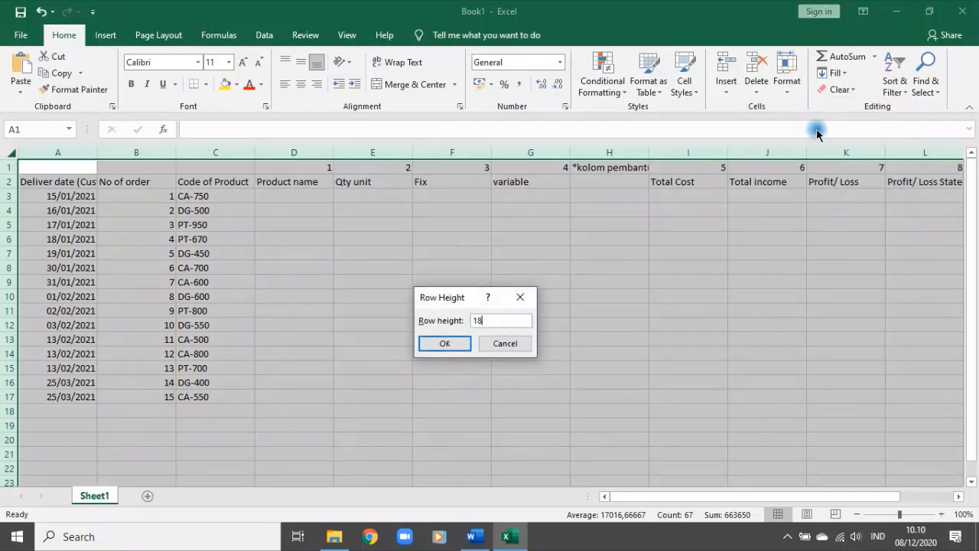
{"action": "type", "text": "8"}
{"action": "key", "text": "Return"}
{"action": "left_click", "coordinate": [467, 232]}
Step: Wrap the text of the delivery date header in A2 and auto-fit the height of row 2
{"action": "left_click", "coordinate": [77, 189]}
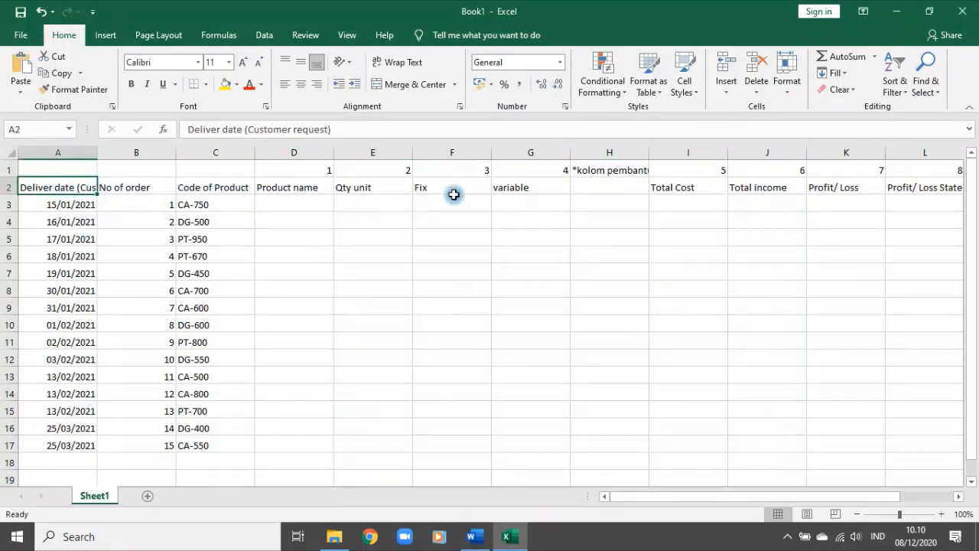
{"action": "left_click", "coordinate": [393, 67]}
{"action": "left_click", "coordinate": [243, 353]}
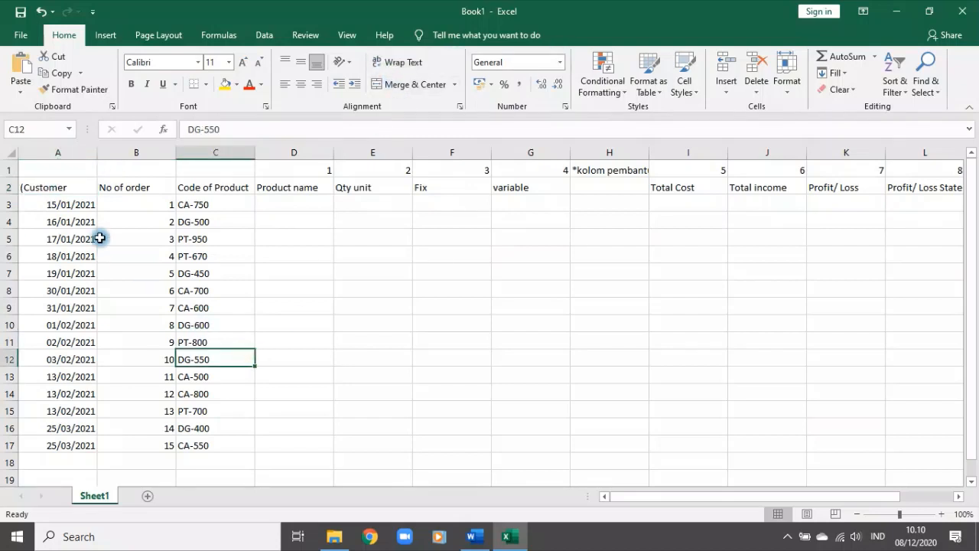
{"action": "left_click", "coordinate": [34, 198]}
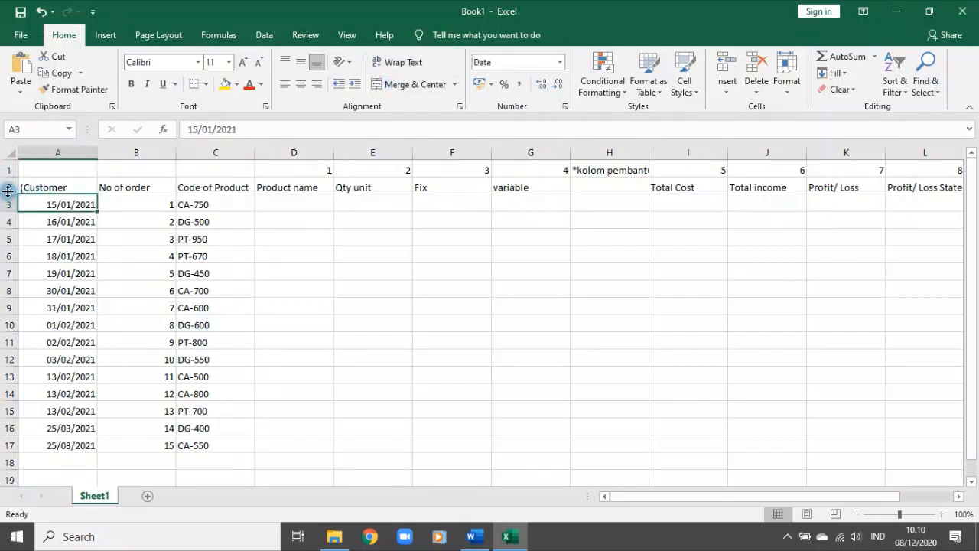
{"action": "double_click", "coordinate": [9, 196]}
{"action": "left_click", "coordinate": [91, 205]}
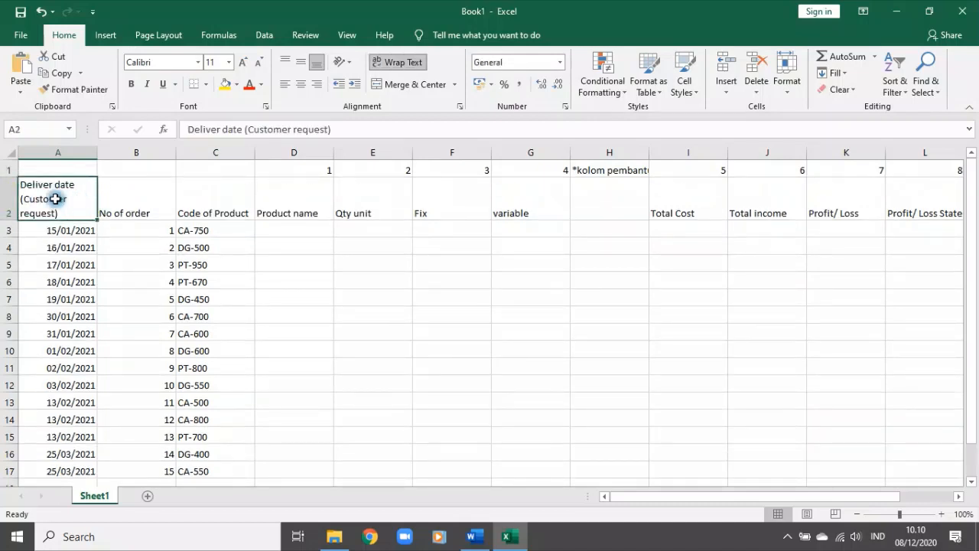
Step: Center the headers in row 2 both horizontally and vertically
{"action": "left_click", "coordinate": [8, 195]}
{"action": "left_click", "coordinate": [302, 87]}
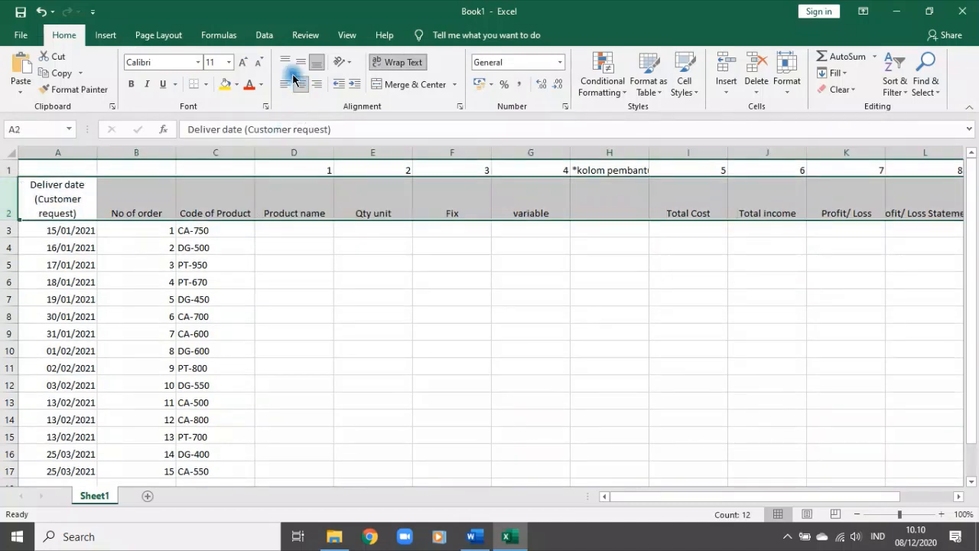
{"action": "left_click", "coordinate": [299, 64]}
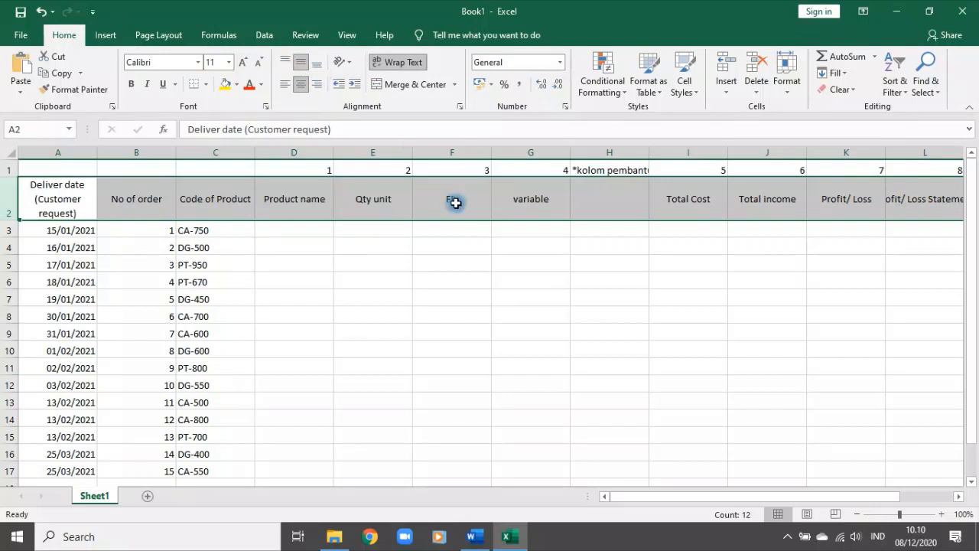
Step: Apply all borders to the table range A2:M18, from the header row through the empty row below the last order
{"action": "left_click", "coordinate": [582, 199]}
{"action": "left_click", "coordinate": [40, 177]}
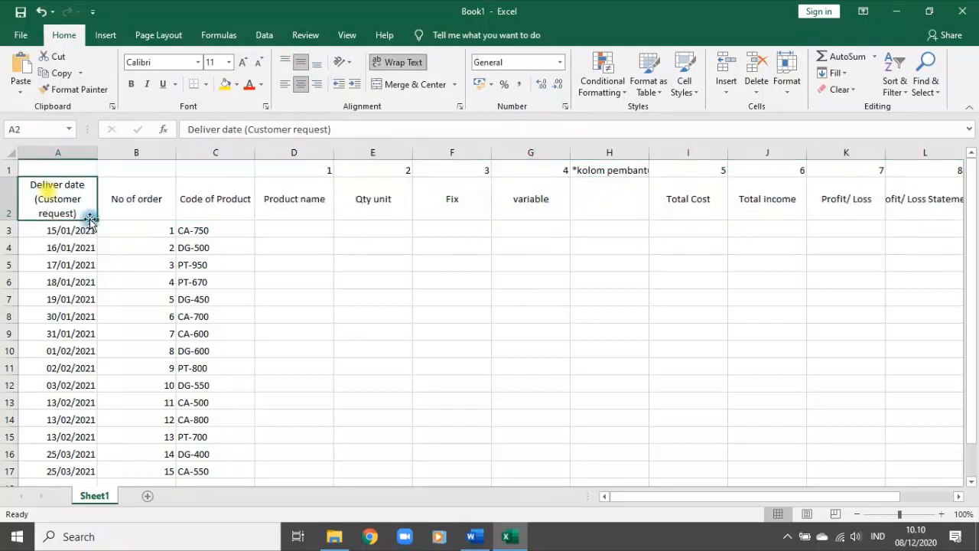
{"action": "left_click_drag", "start_coordinate": [672, 496], "coordinate": [811, 497]}
{"action": "left_click", "coordinate": [837, 400], "text": "shift"}
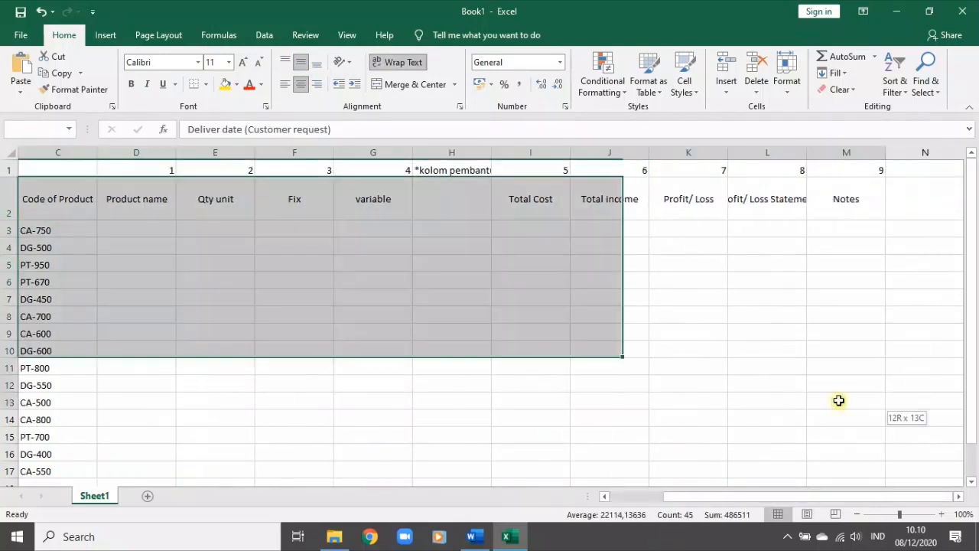
{"action": "scroll", "coordinate": [837, 402], "scroll_direction": "down", "scroll_amount": 4}
{"action": "left_click", "coordinate": [820, 303], "text": "shift"}
{"action": "left_click", "coordinate": [811, 243], "text": "shift"}
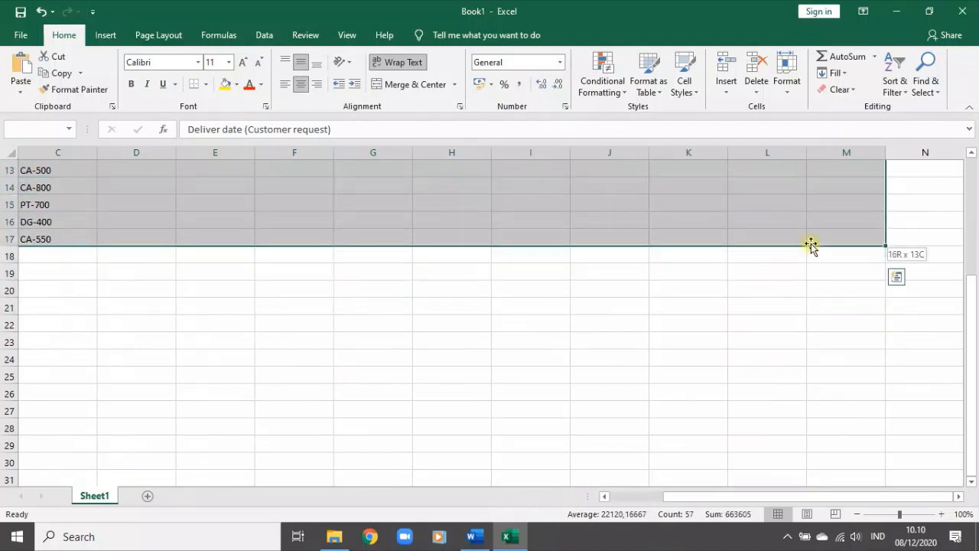
{"action": "left_click", "coordinate": [811, 260], "text": "shift"}
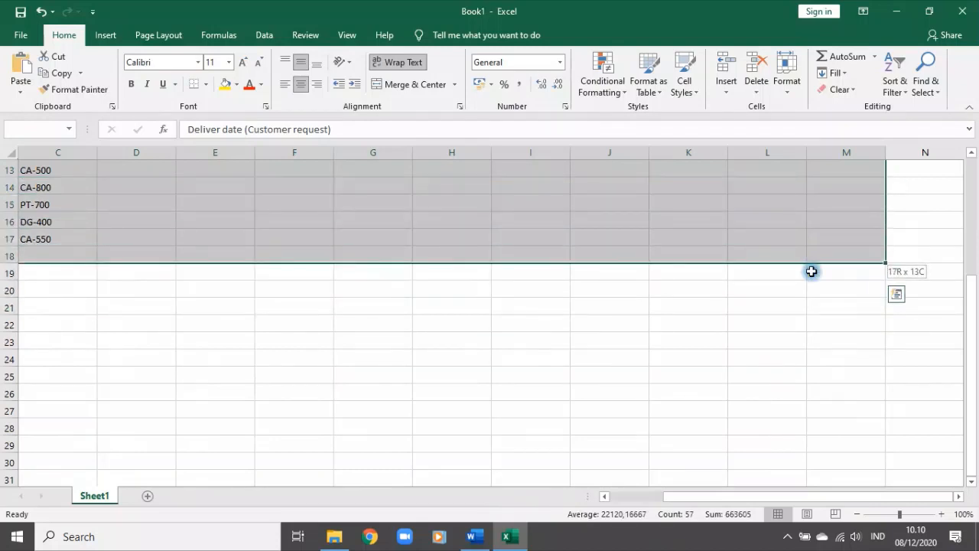
{"action": "left_click", "coordinate": [208, 86]}
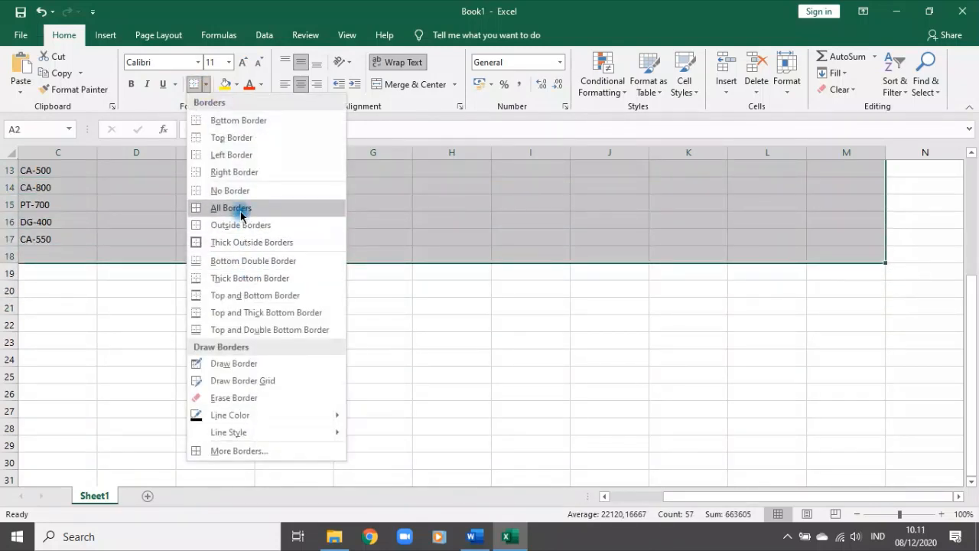
{"action": "left_click", "coordinate": [240, 207]}
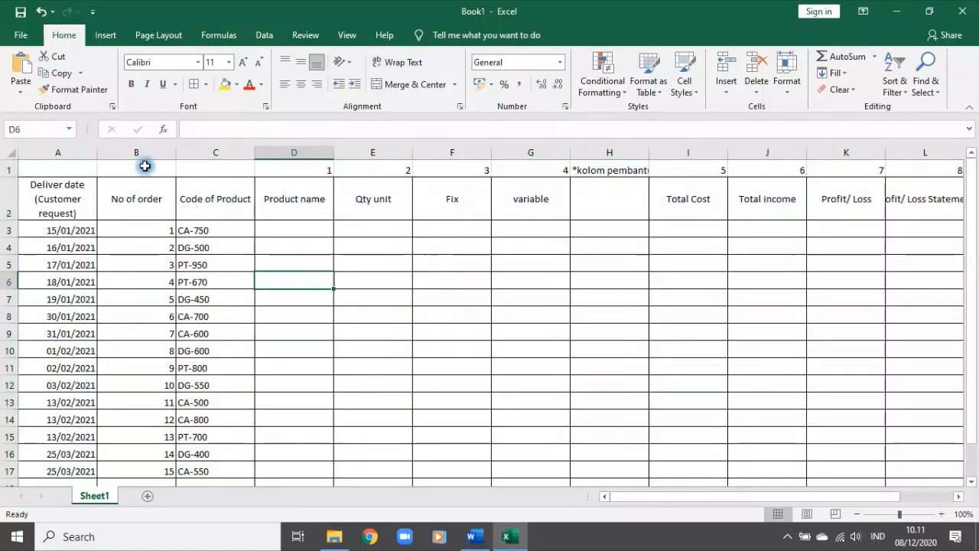
Step: Center the contents of the No of order column (column B) horizontally
{"action": "left_click", "coordinate": [131, 150]}
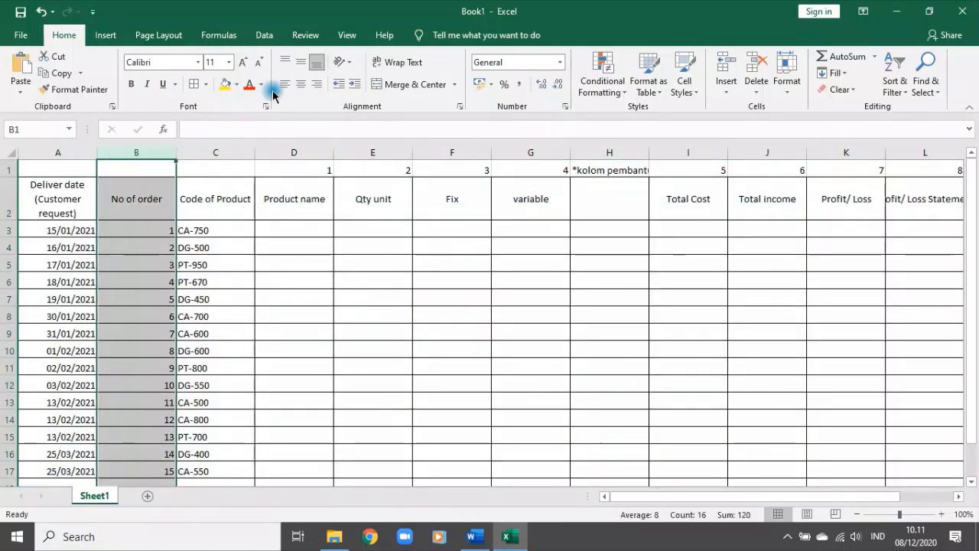
{"action": "left_click", "coordinate": [300, 84]}
{"action": "left_click", "coordinate": [148, 316]}
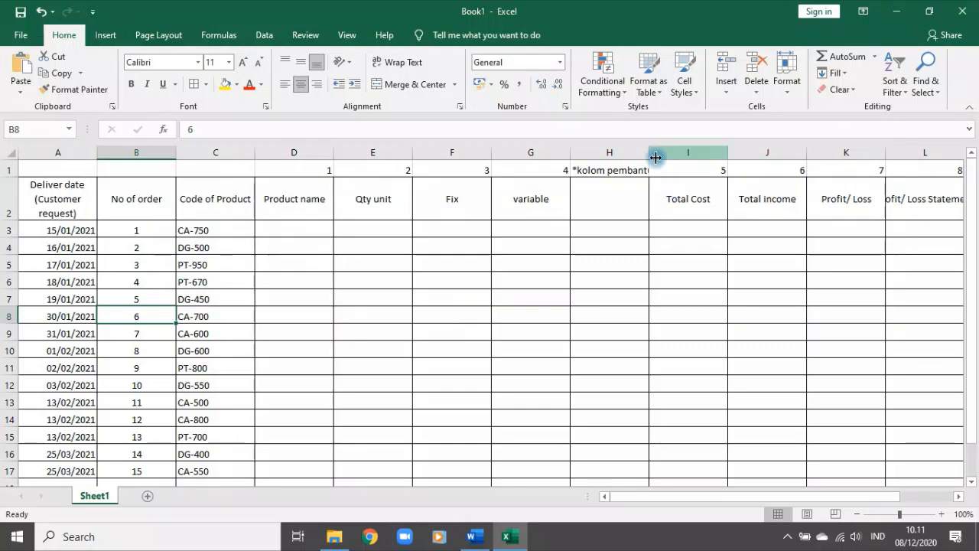
Step: Wrap the "*kolom pembantu" text in H1 and auto-fit the height of row 1
{"action": "left_click", "coordinate": [615, 169]}
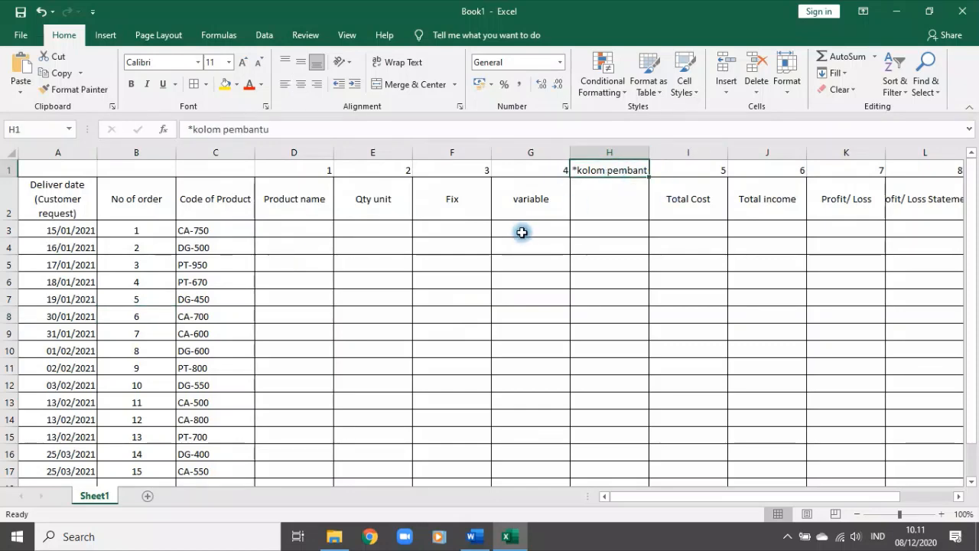
{"action": "left_click", "coordinate": [385, 64]}
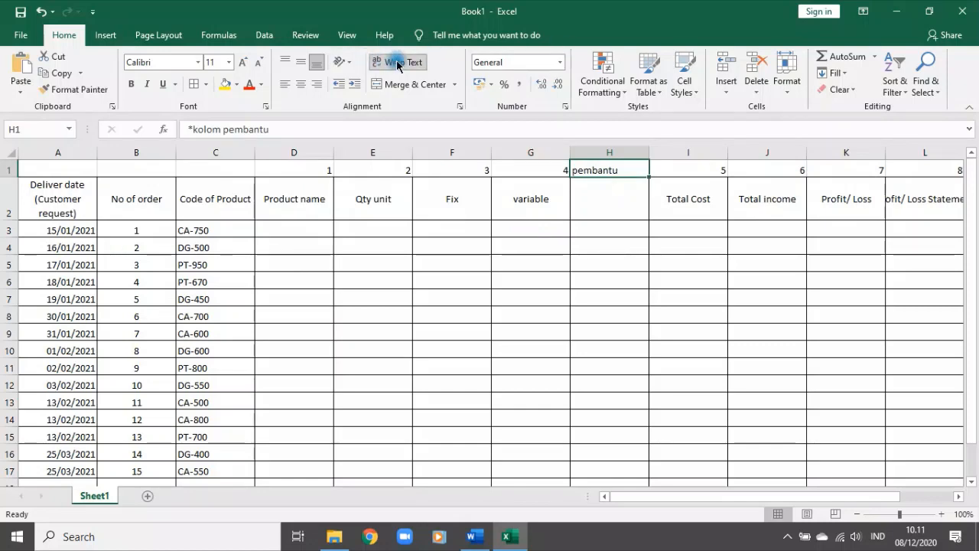
{"action": "left_click_drag", "start_coordinate": [9, 176], "coordinate": [10, 173]}
{"action": "double_click", "coordinate": [9, 173]}
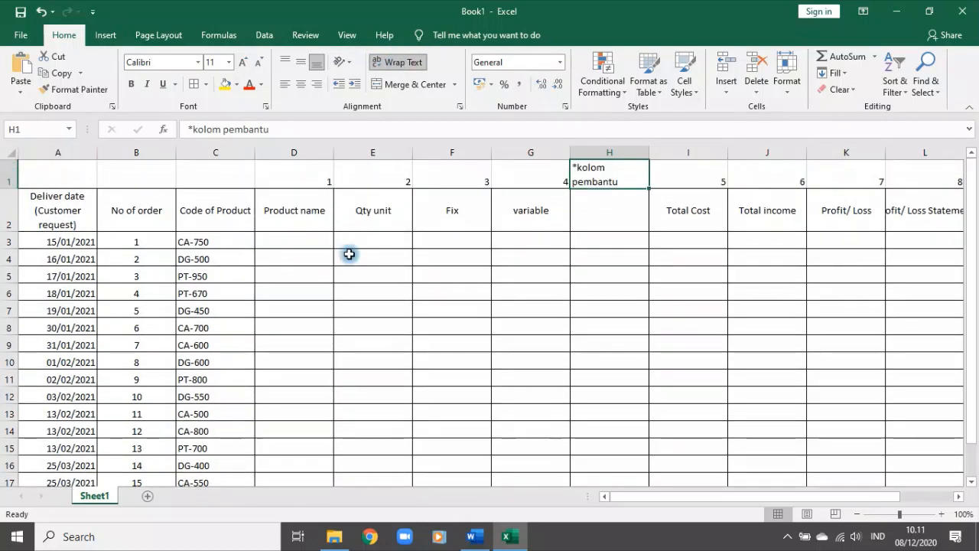
{"action": "left_click", "coordinate": [562, 241]}
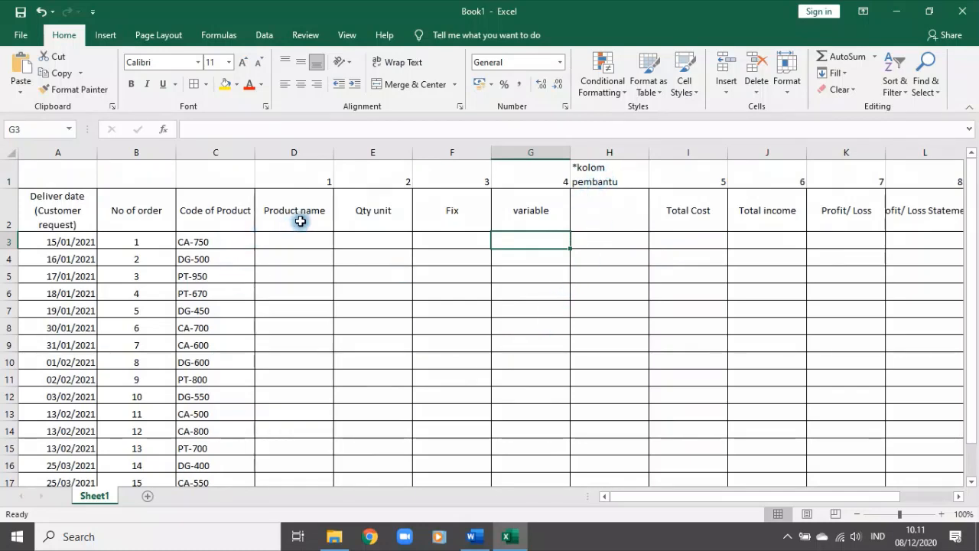
Step: Center the column numbers and helper-column label in row 1 horizontally
{"action": "left_click", "coordinate": [300, 215]}
{"action": "left_click", "coordinate": [9, 175]}
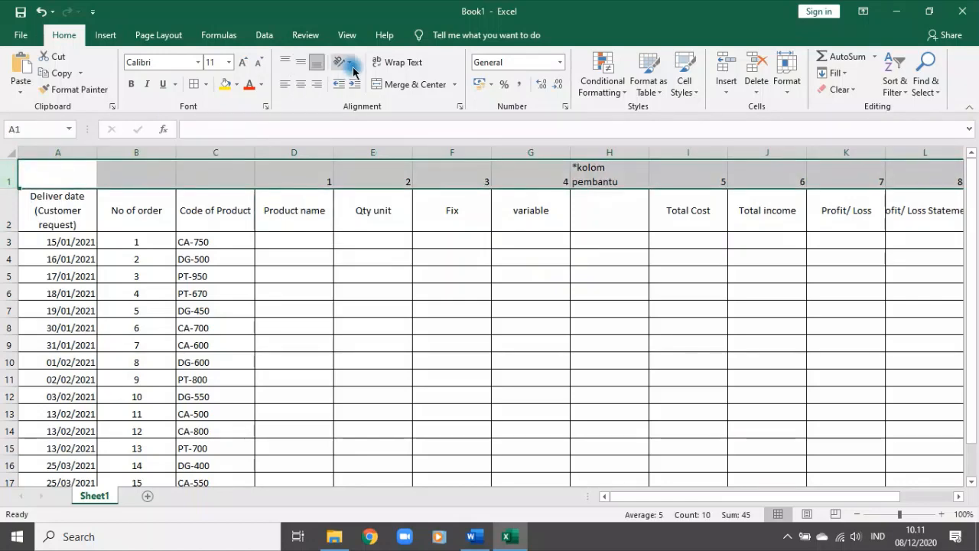
{"action": "left_click", "coordinate": [301, 85]}
{"action": "left_click", "coordinate": [343, 241]}
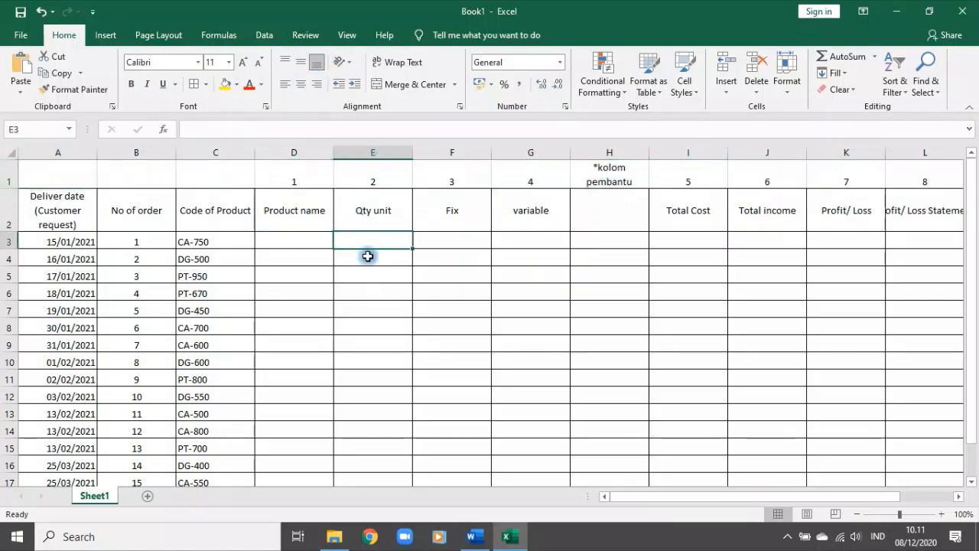
Step: Start a lookup table below the orders with the title "informasi 1" in A20 and the headers "Kode" in A21 and "Nama Produk" in B21
{"action": "scroll", "coordinate": [353, 261], "scroll_direction": "down", "scroll_amount": 4}
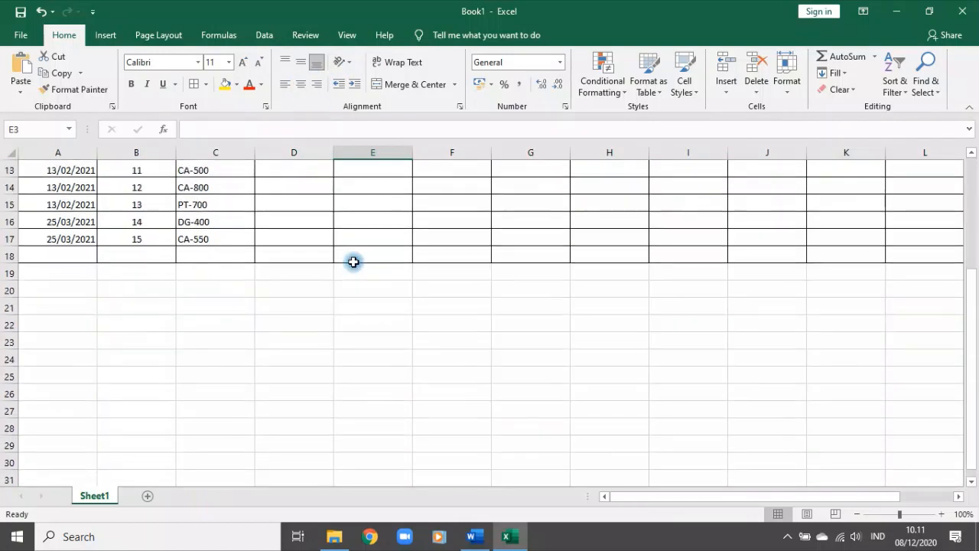
{"action": "left_click", "coordinate": [34, 290]}
{"action": "type", "text": "informasi"}
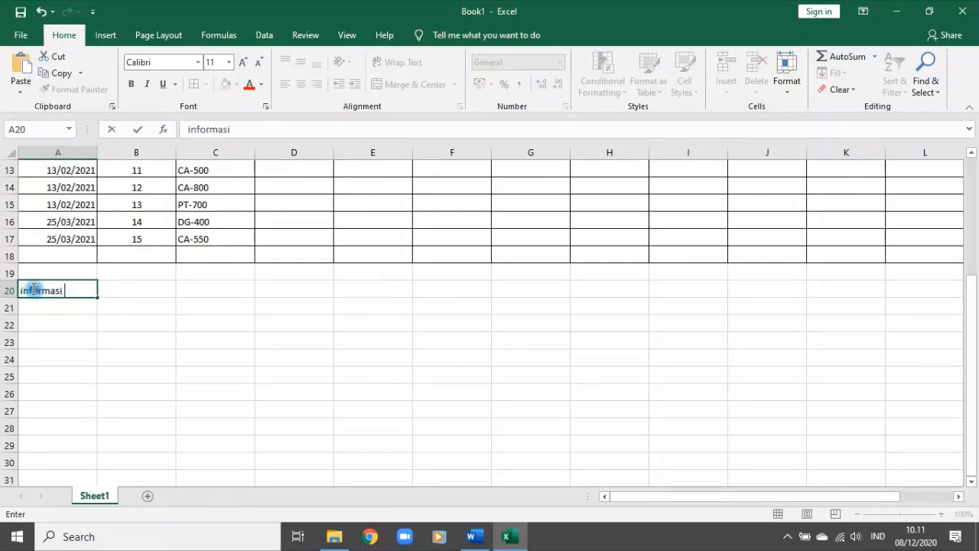
{"action": "type", "text": " 1"}
{"action": "key", "text": "Return"}
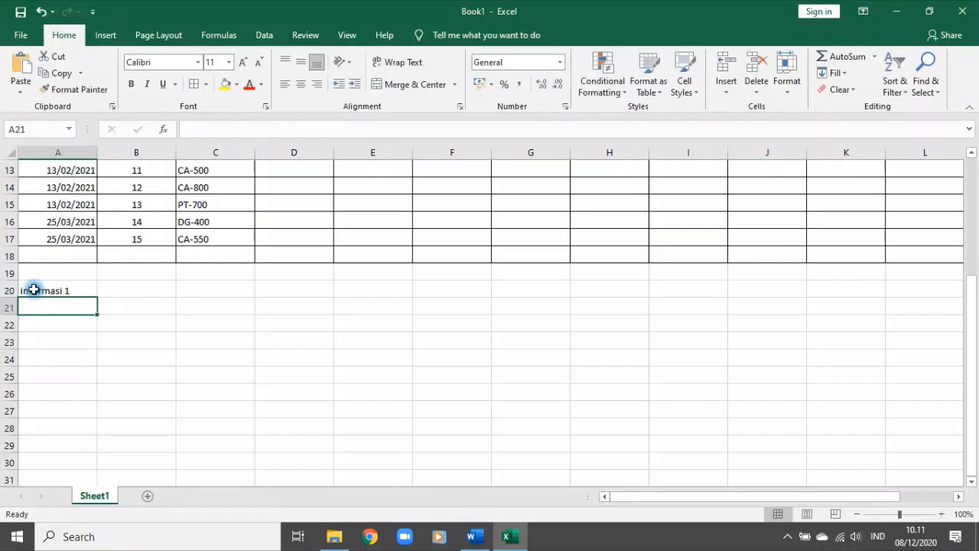
{"action": "type", "text": "ca"}
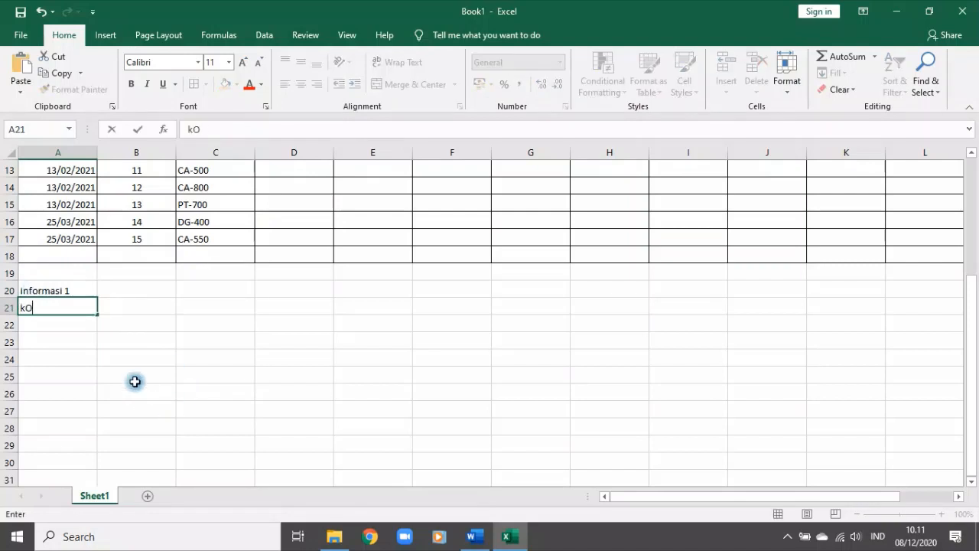
{"action": "key", "text": "Tab"}
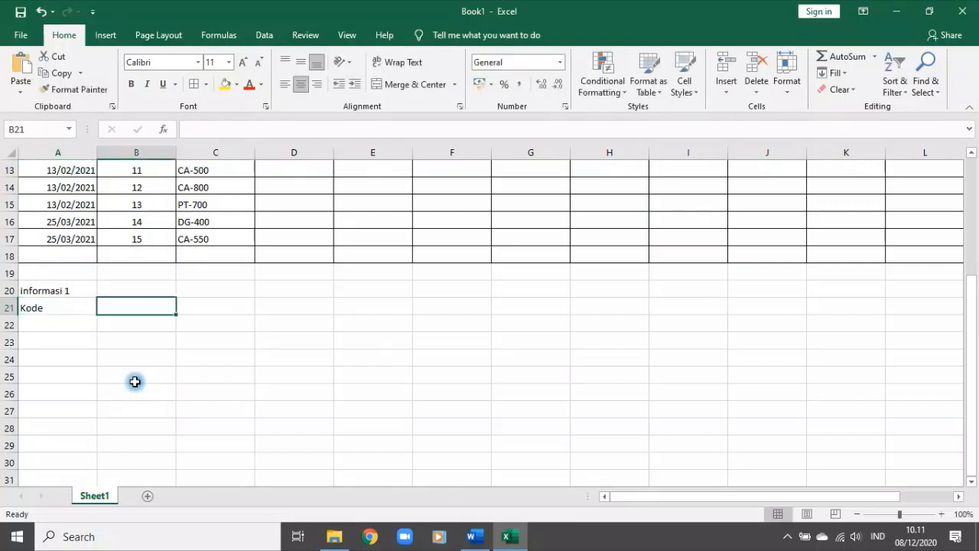
{"action": "type", "text": "Nama Produk"}
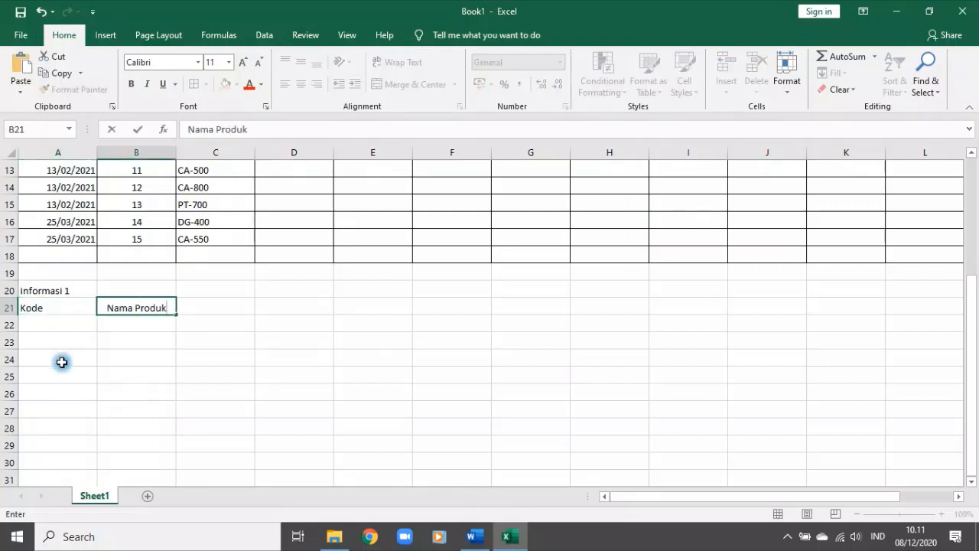
Step: Fill A22:B24 with the product codes and names: CA Calculator, DG Digital Clock, and PT Remote Controller
{"action": "left_click", "coordinate": [45, 322]}
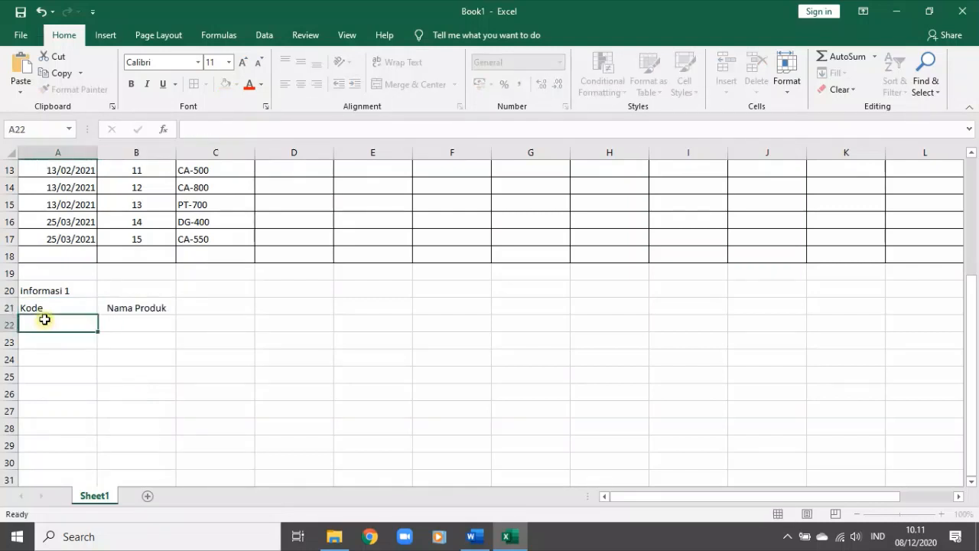
{"action": "type", "text": "CA"}
{"action": "key", "text": "Tab"}
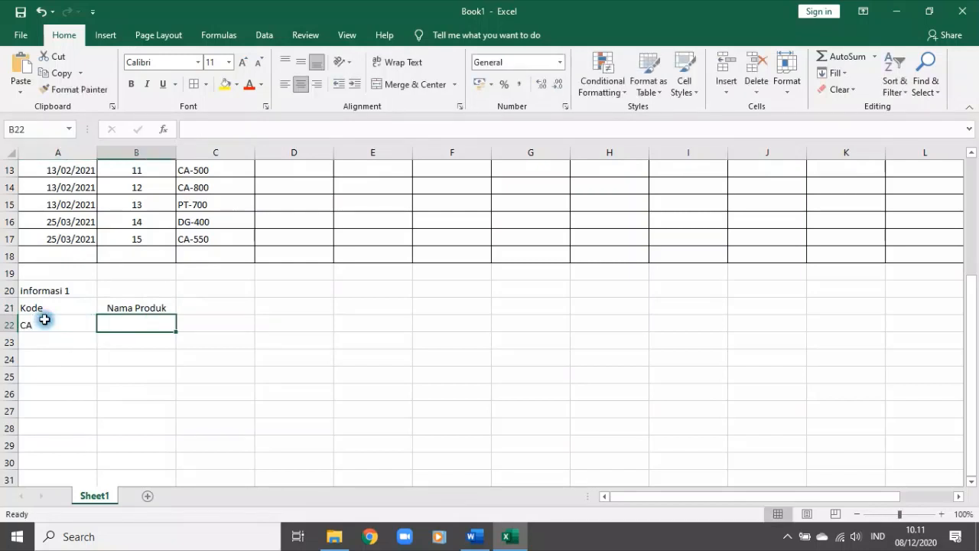
{"action": "type", "text": "Calculator"}
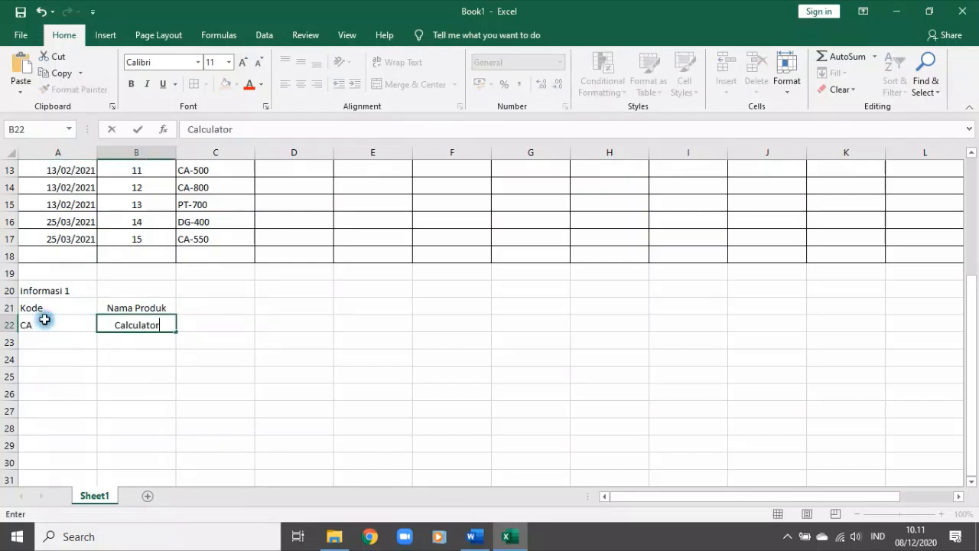
{"action": "key", "text": "Return"}
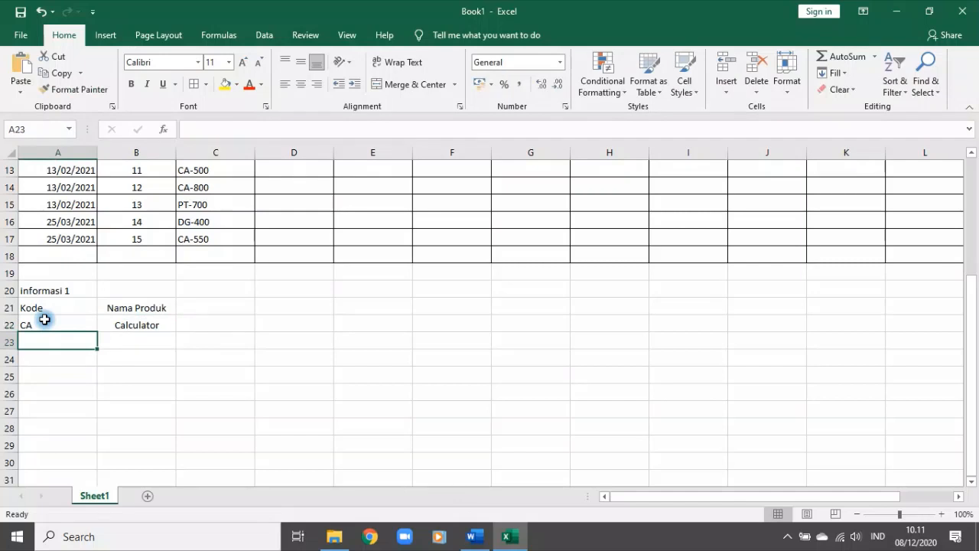
{"action": "type", "text": "DG"}
{"action": "key", "text": "Tab"}
{"action": "type", "text": "D"}
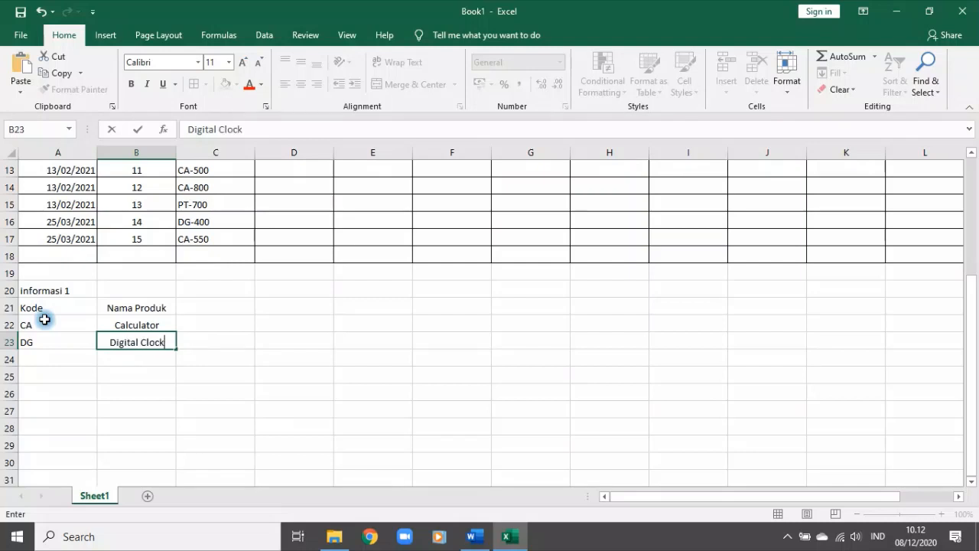
{"action": "type", "text": "igital Clock"}
{"action": "key", "text": "Return"}
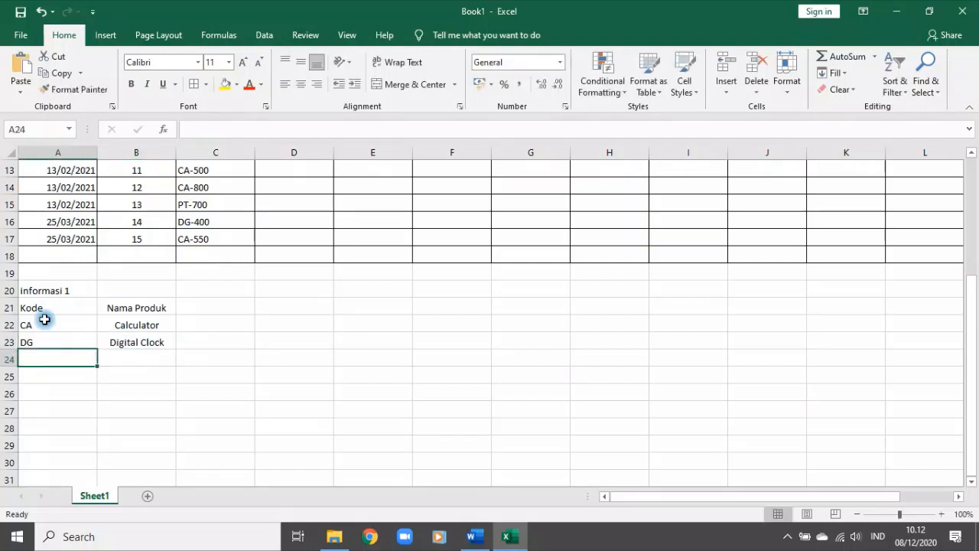
{"action": "type", "text": "PT"}
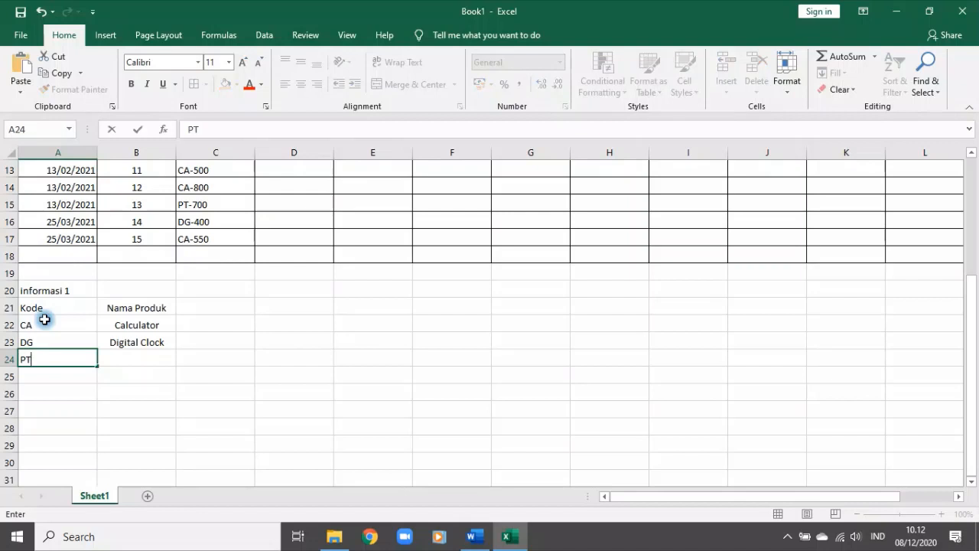
{"action": "key", "text": "Tab"}
{"action": "type", "text": "Rem"}
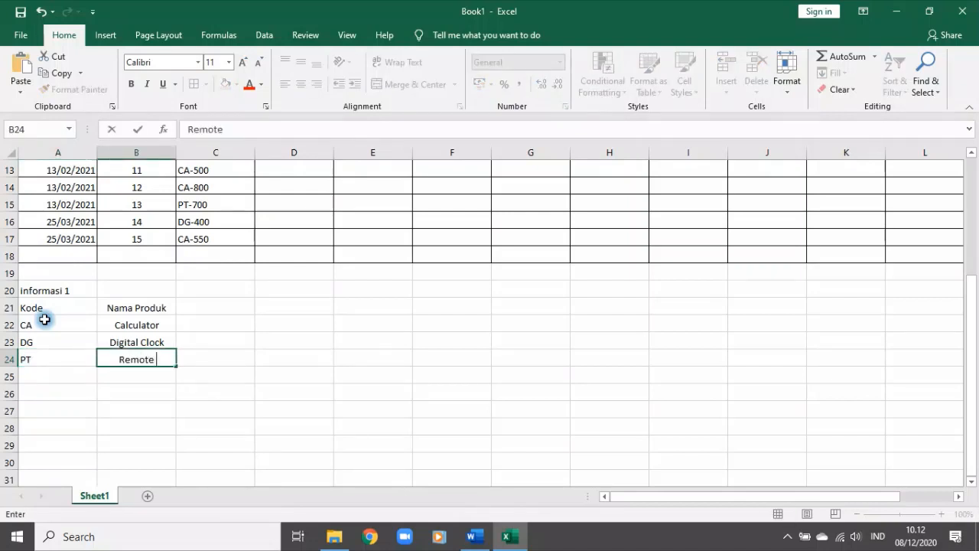
{"action": "type", "text": "ote Controller"}
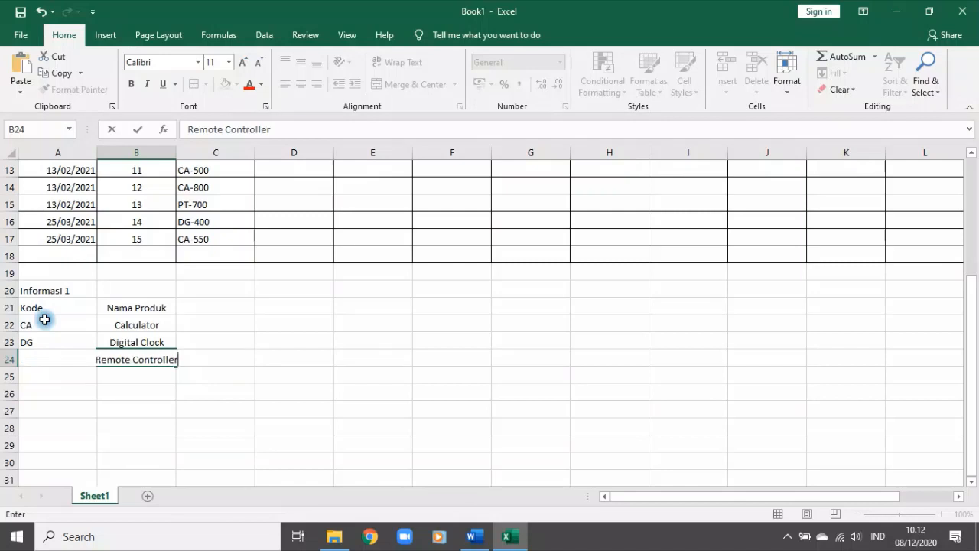
{"action": "left_click", "coordinate": [281, 331]}
Step: Auto-fit the width of column B to its longest product name
{"action": "left_click", "coordinate": [130, 322]}
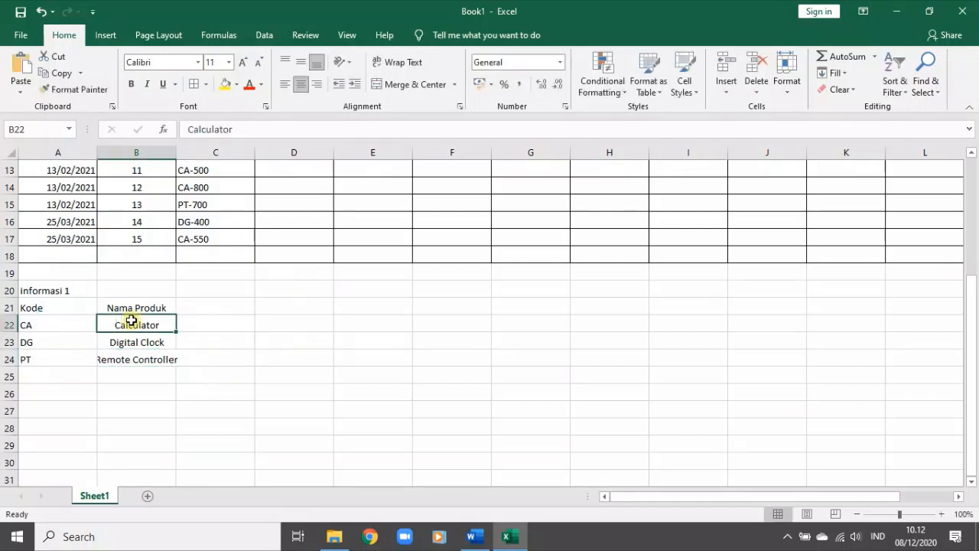
{"action": "double_click", "coordinate": [175, 151]}
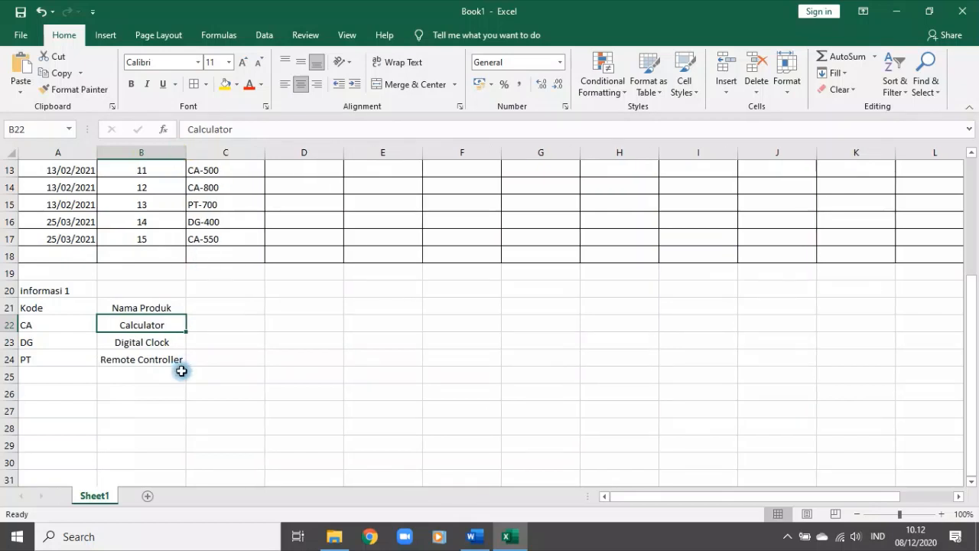
{"action": "left_click", "coordinate": [459, 492]}
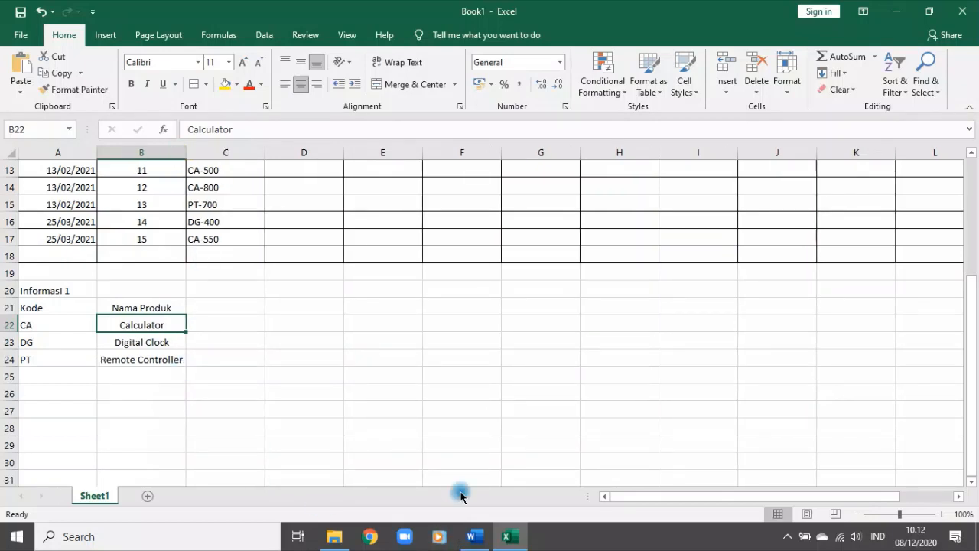
Step: Left-align the three product names in B22:B24
{"action": "left_click", "coordinate": [117, 309]}
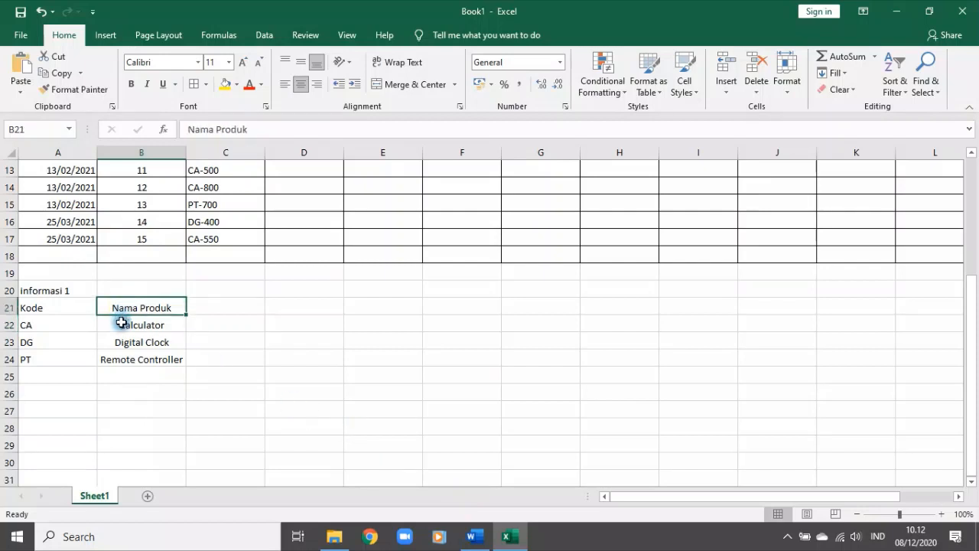
{"action": "left_click_drag", "start_coordinate": [122, 322], "coordinate": [127, 360]}
{"action": "left_click", "coordinate": [284, 85]}
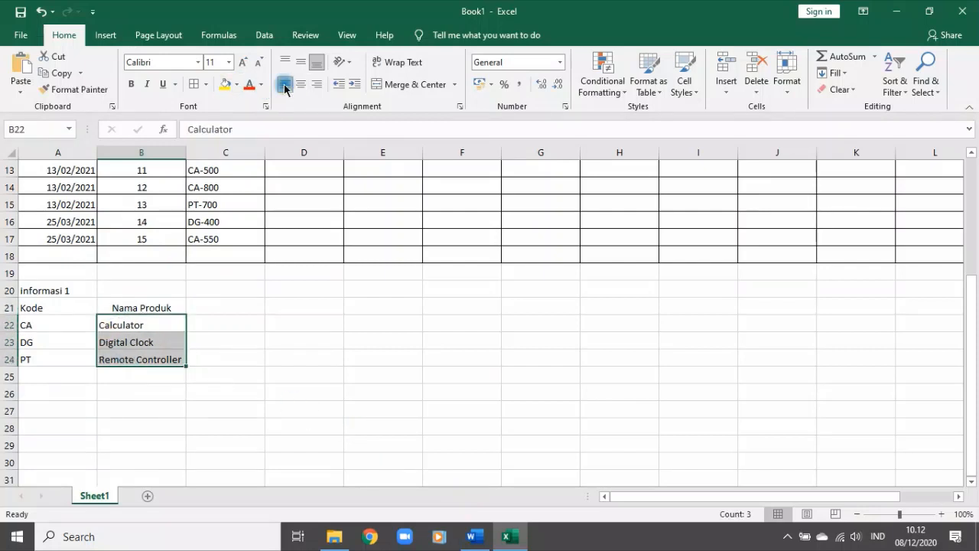
{"action": "left_click", "coordinate": [201, 326]}
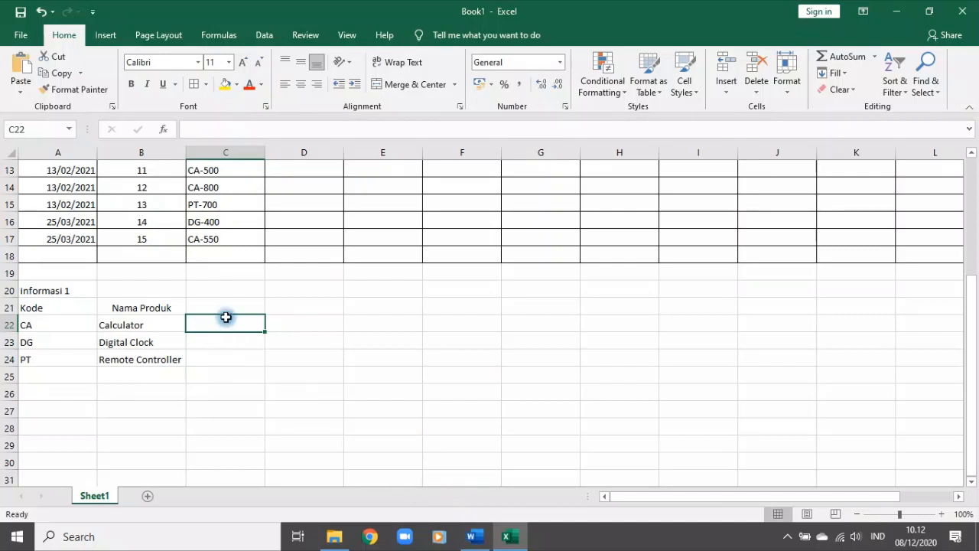
Step: Add the headers "Fix" in C21 and "Variable" in D21 to the informasi 1 table
{"action": "left_click", "coordinate": [223, 304]}
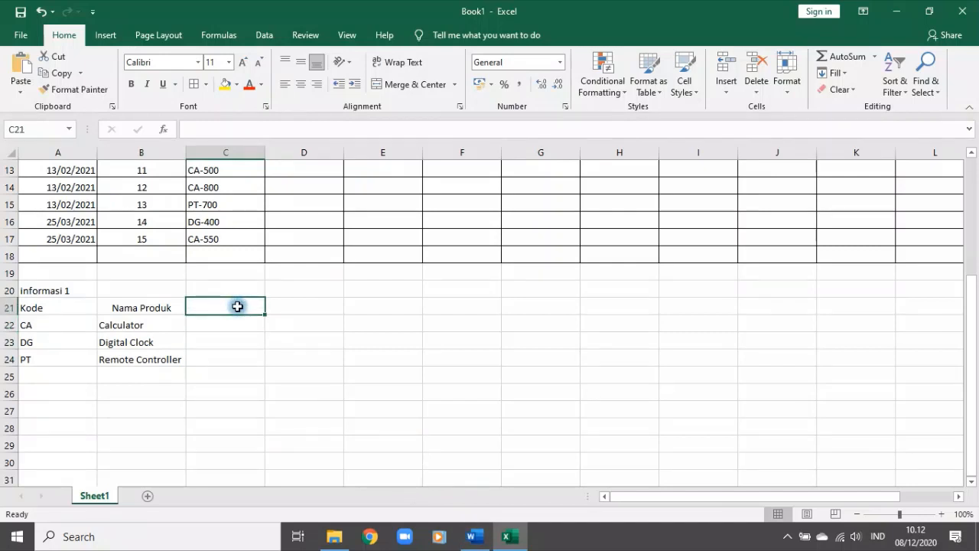
{"action": "type", "text": "Fi"}
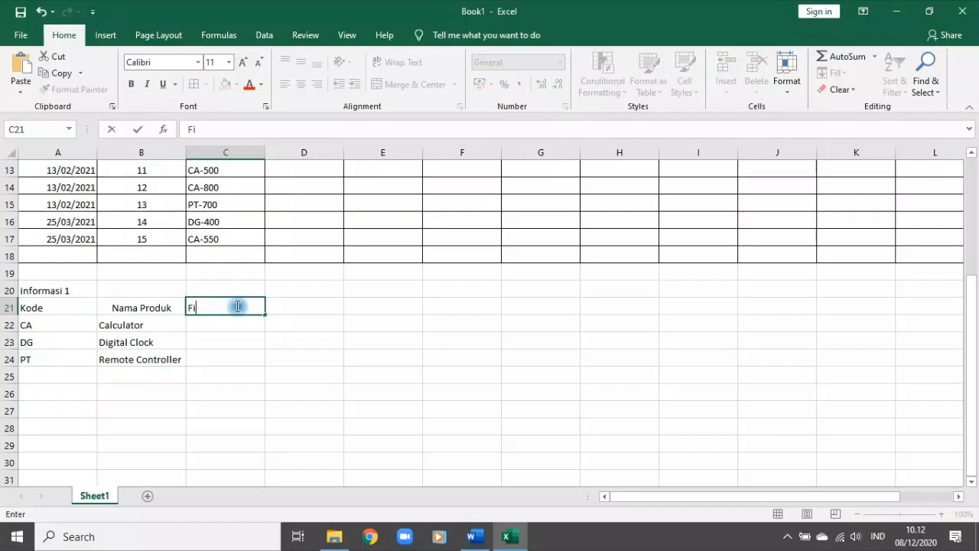
{"action": "type", "text": "x"}
{"action": "key", "text": "Tab"}
{"action": "type", "text": "Var"}
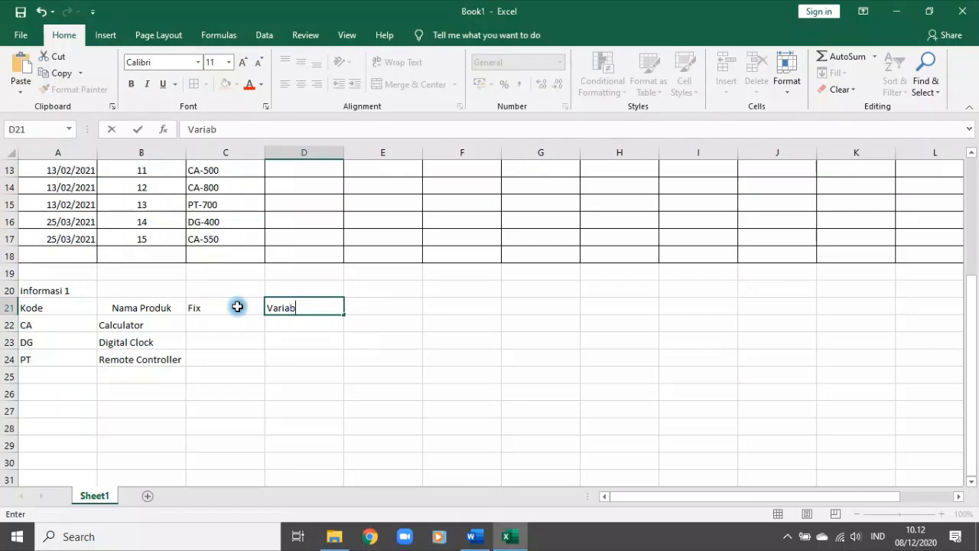
{"action": "type", "text": "iable"}
{"action": "key", "text": "Return"}
Step: Arrange the Word exercise and the Excel workbook side by side, with the exercise's opening paragraphs in view at 110% zoom
{"action": "left_click", "coordinate": [929, 11]}
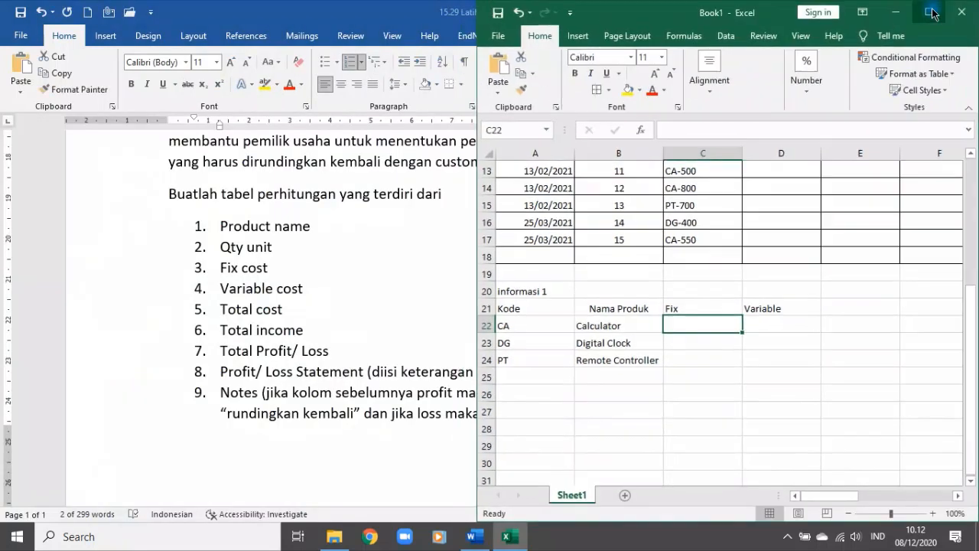
{"action": "scroll", "coordinate": [303, 245], "scroll_direction": "up", "scroll_amount": 5}
{"action": "scroll", "coordinate": [304, 247], "scroll_direction": "up", "scroll_amount": 10}
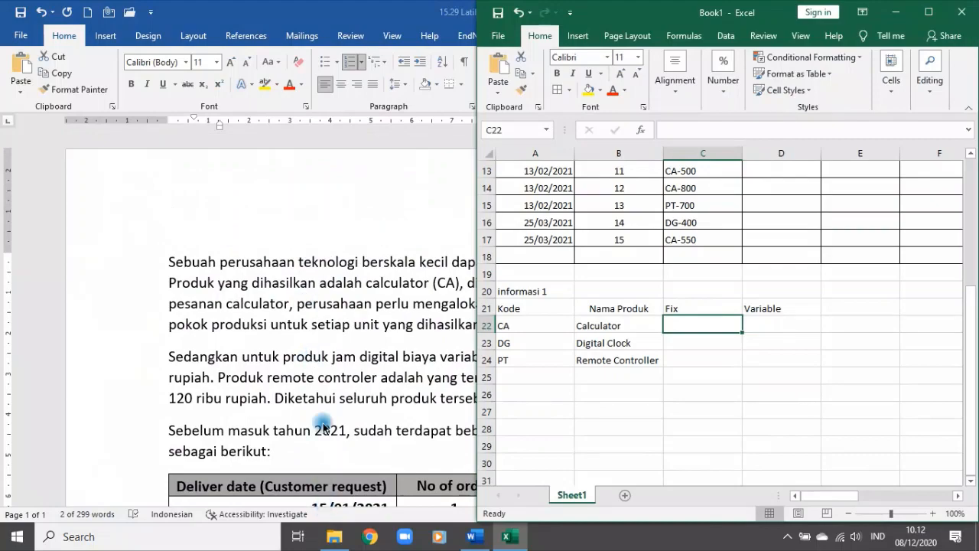
{"action": "left_click", "coordinate": [309, 383]}
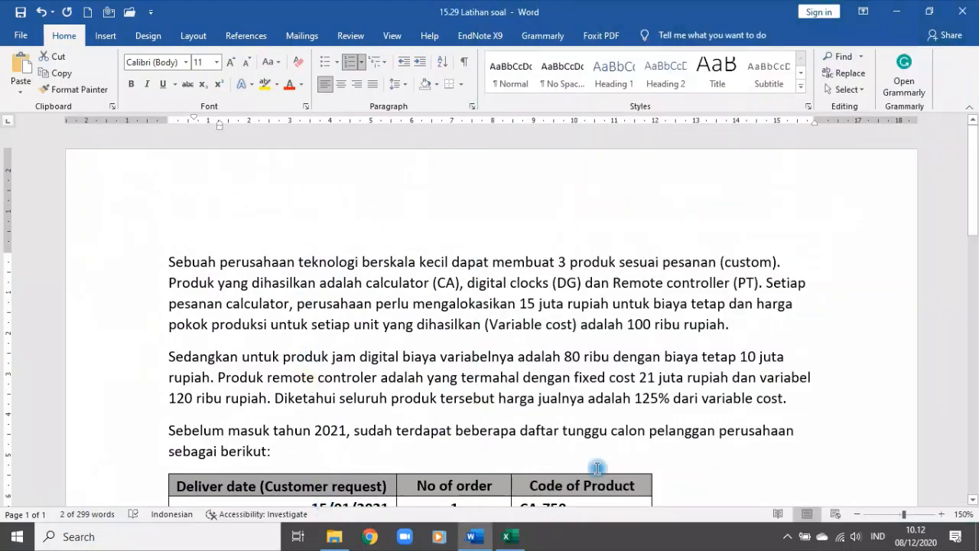
{"action": "left_click", "coordinate": [929, 12]}
{"action": "left_click_drag", "start_coordinate": [140, 473], "coordinate": [216, 472]}
{"action": "scroll", "coordinate": [175, 359], "scroll_direction": "down", "scroll_amount": 4, "text": "ctrl"}
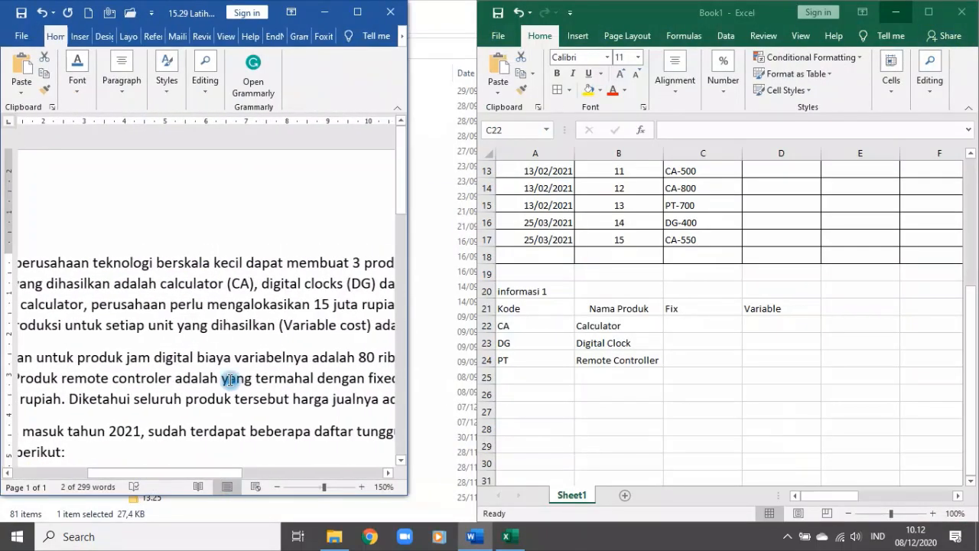
Step: Enter the Calculator's fixed cost of 15000000 in C22
{"action": "left_click", "coordinate": [704, 325]}
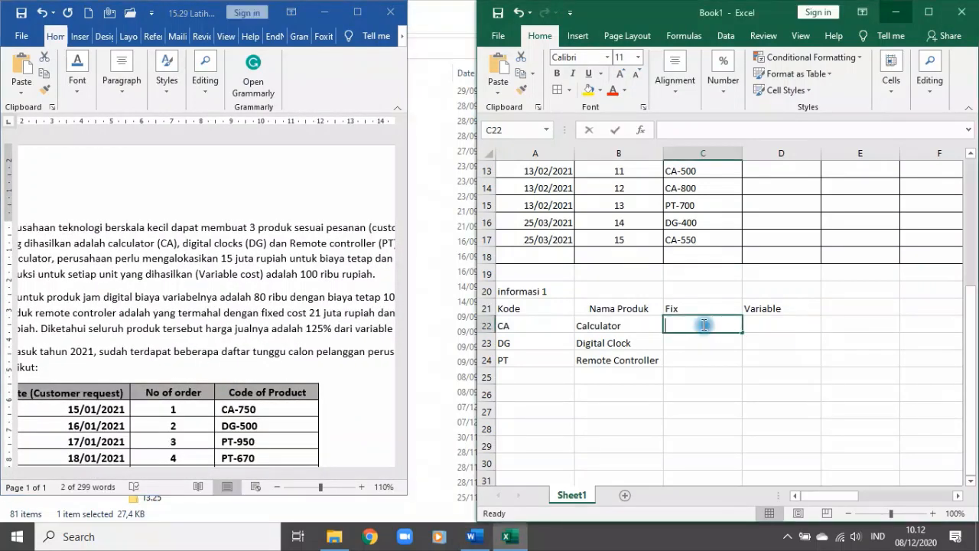
{"action": "type", "text": "15000000"}
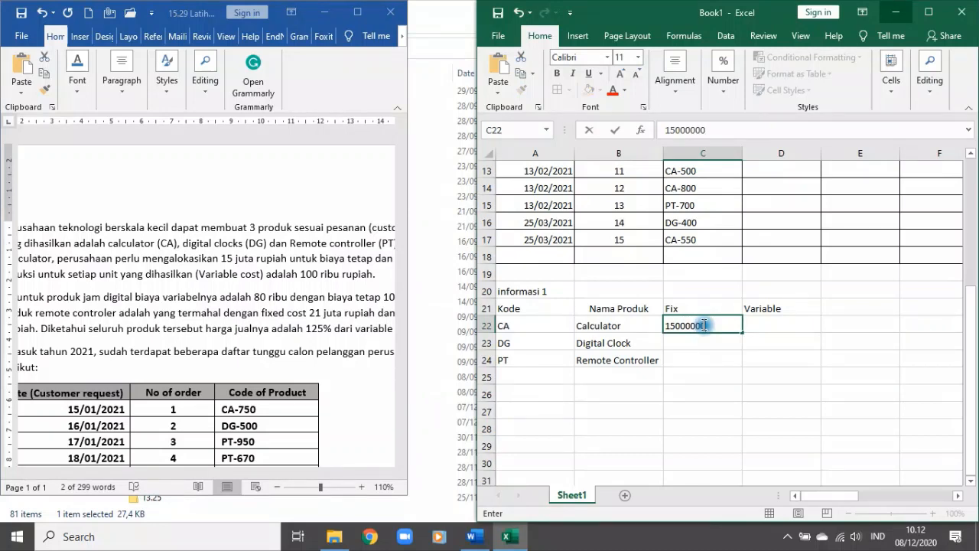
{"action": "key", "text": "Return"}
Step: Format the Calculator's fixed cost in C22 as Indonesian rupiah accounting without decimals
{"action": "left_click", "coordinate": [710, 324]}
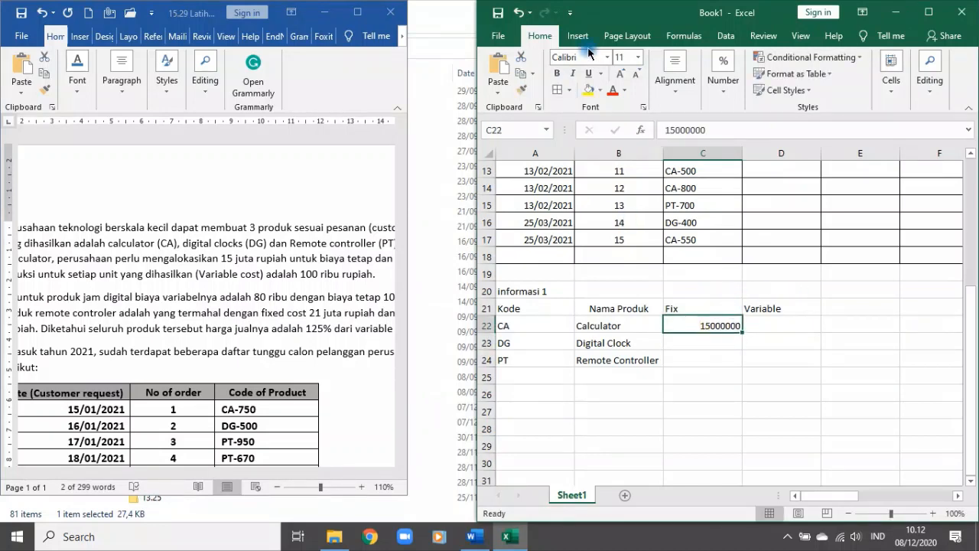
{"action": "left_click", "coordinate": [729, 86]}
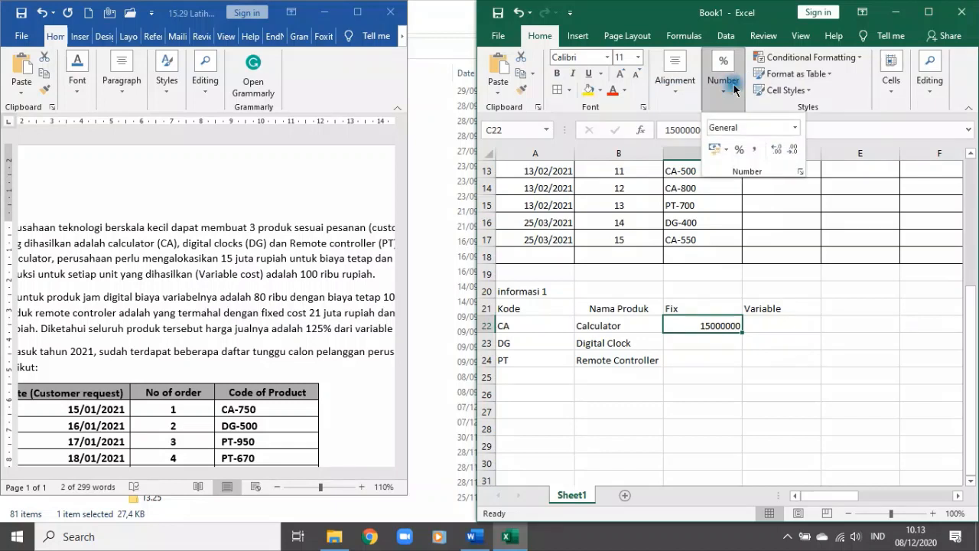
{"action": "left_click", "coordinate": [725, 149]}
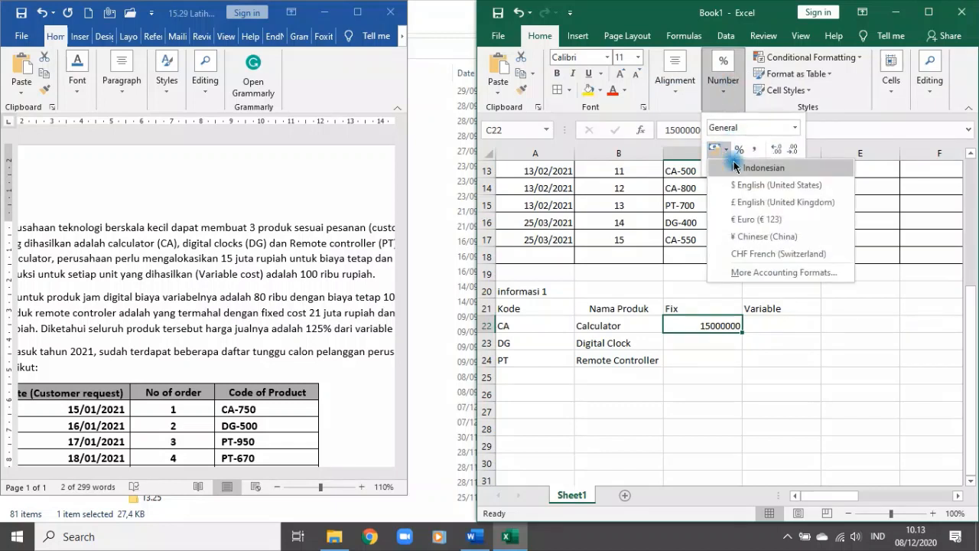
{"action": "left_click", "coordinate": [734, 169]}
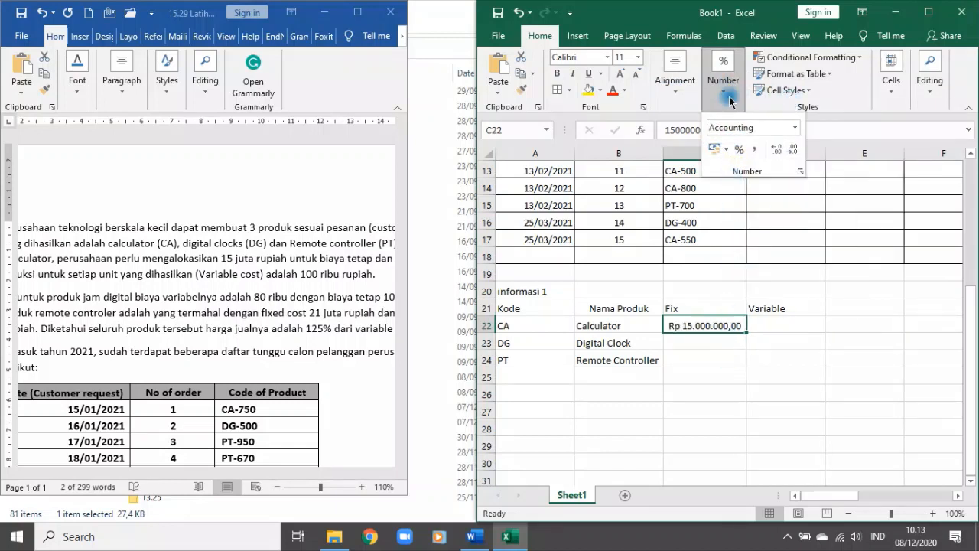
{"action": "left_click", "coordinate": [791, 153]}
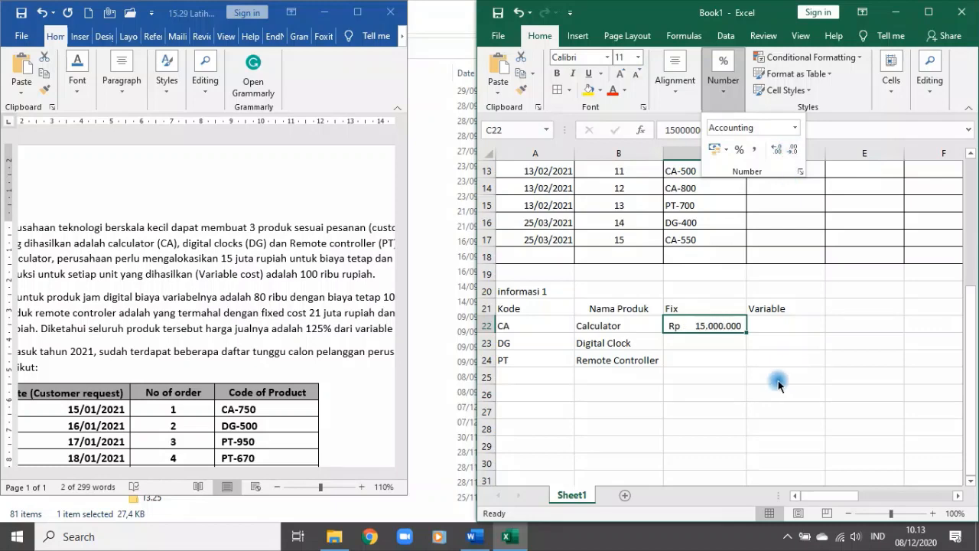
{"action": "left_click", "coordinate": [773, 375]}
{"action": "left_click", "coordinate": [770, 361]}
{"action": "left_click", "coordinate": [710, 325]}
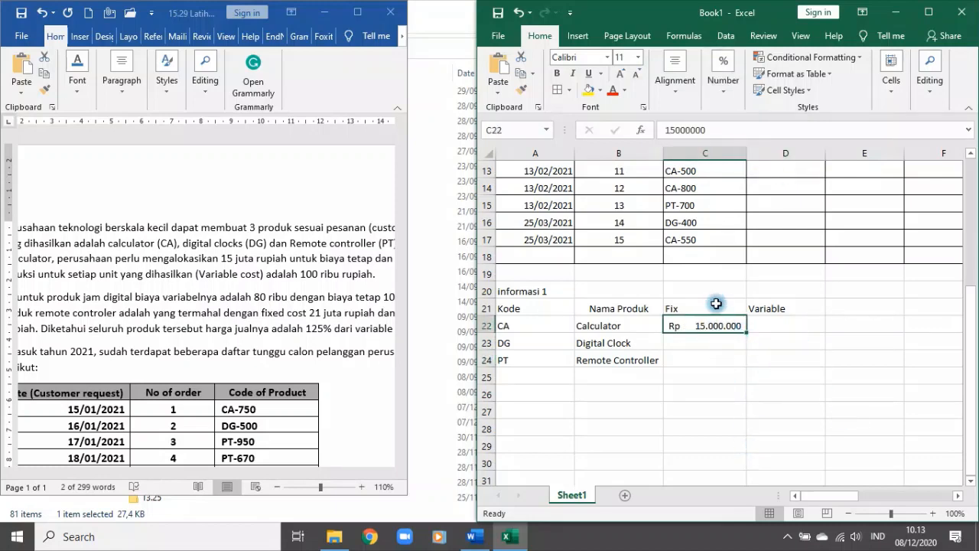
{"action": "double_click", "coordinate": [689, 130]}
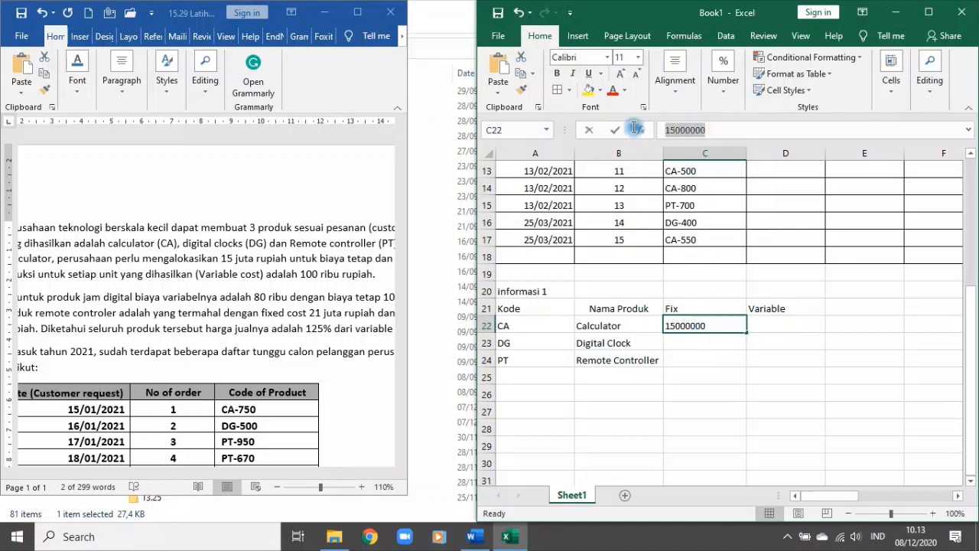
{"action": "key", "text": "Return"}
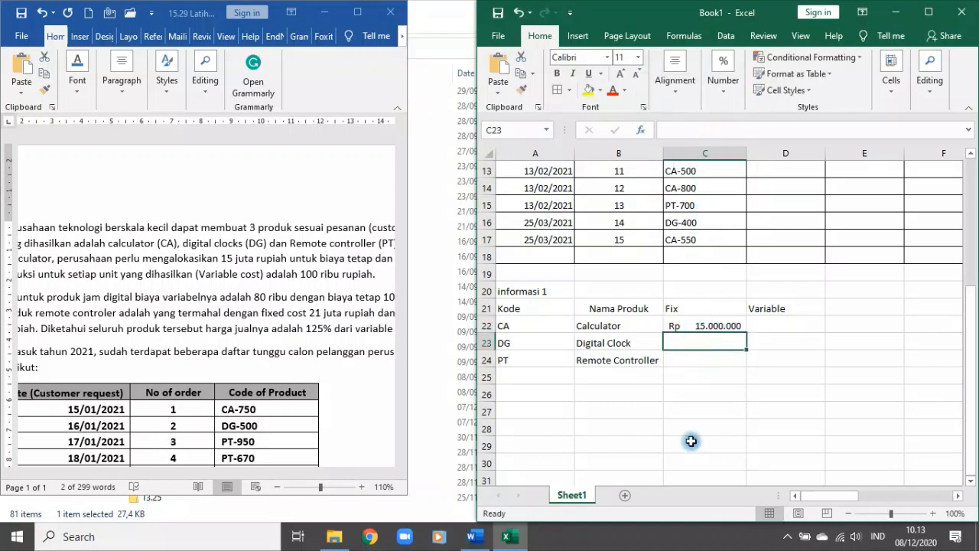
{"action": "left_click", "coordinate": [710, 327]}
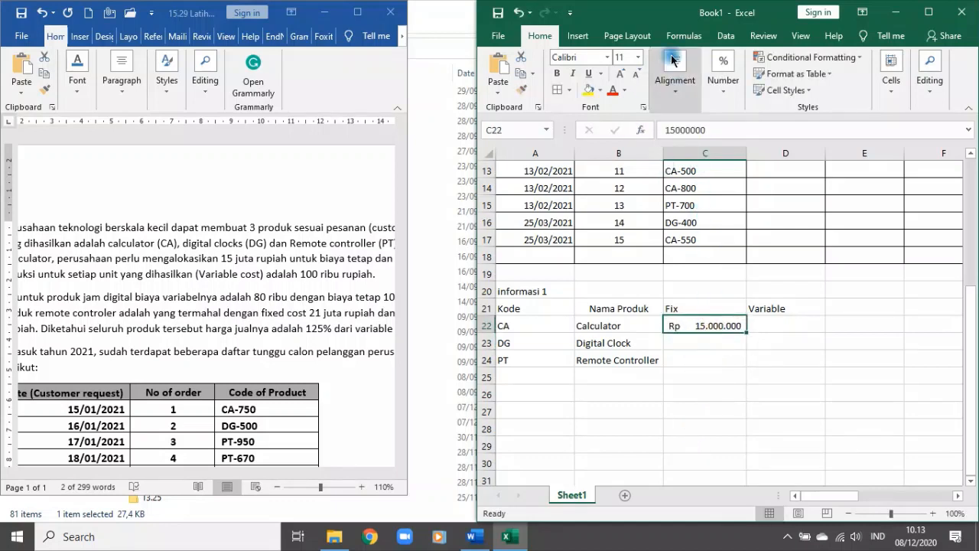
{"action": "left_click", "coordinate": [718, 98]}
{"action": "left_click", "coordinate": [698, 348]}
{"action": "left_click", "coordinate": [723, 340]}
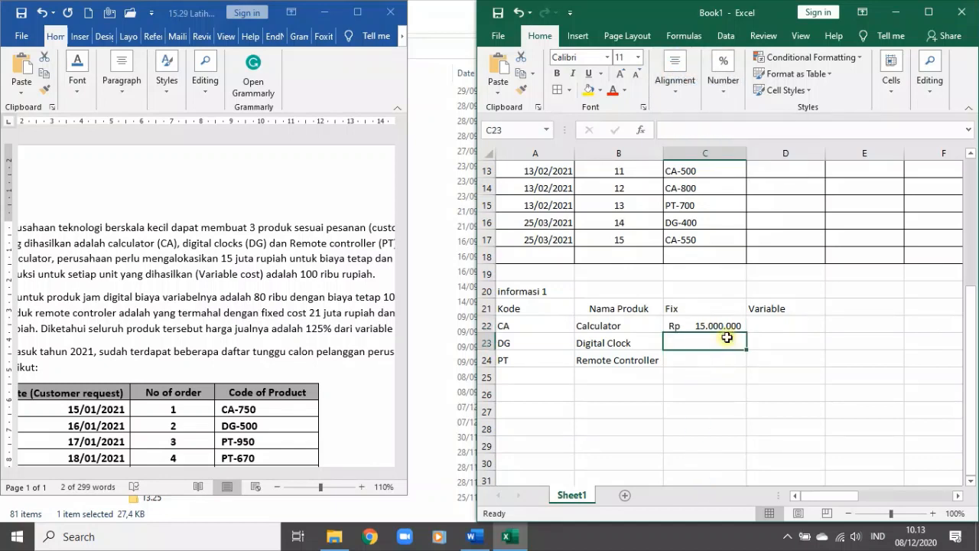
Step: Enter the Calculator's variable cost of 100000 in D22
{"action": "left_click", "coordinate": [761, 322]}
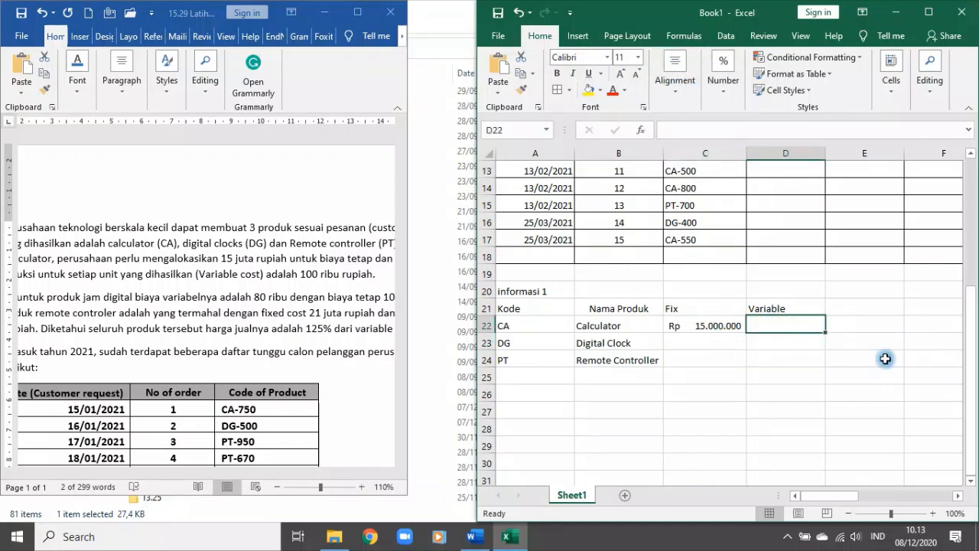
{"action": "type", "text": "10"}
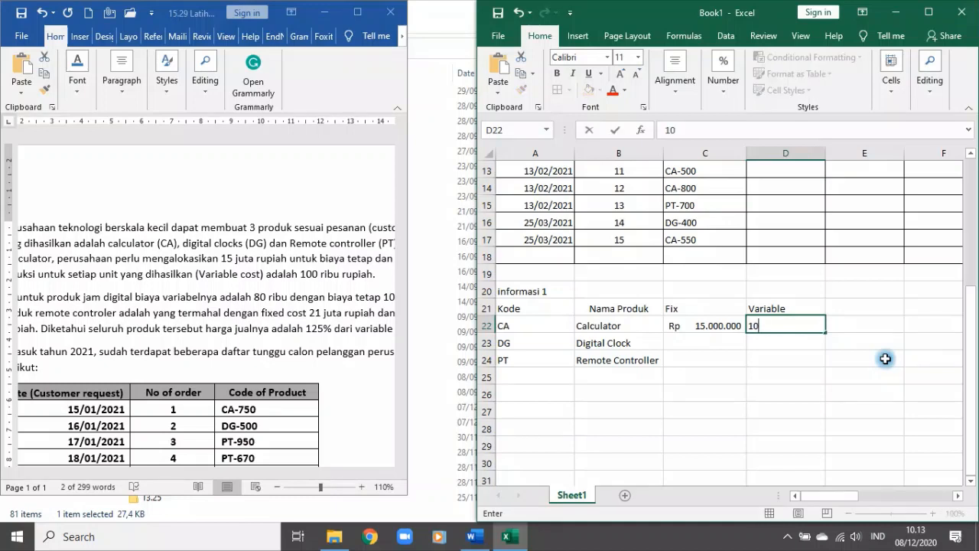
{"action": "type", "text": "0000"}
{"action": "key", "text": "Return"}
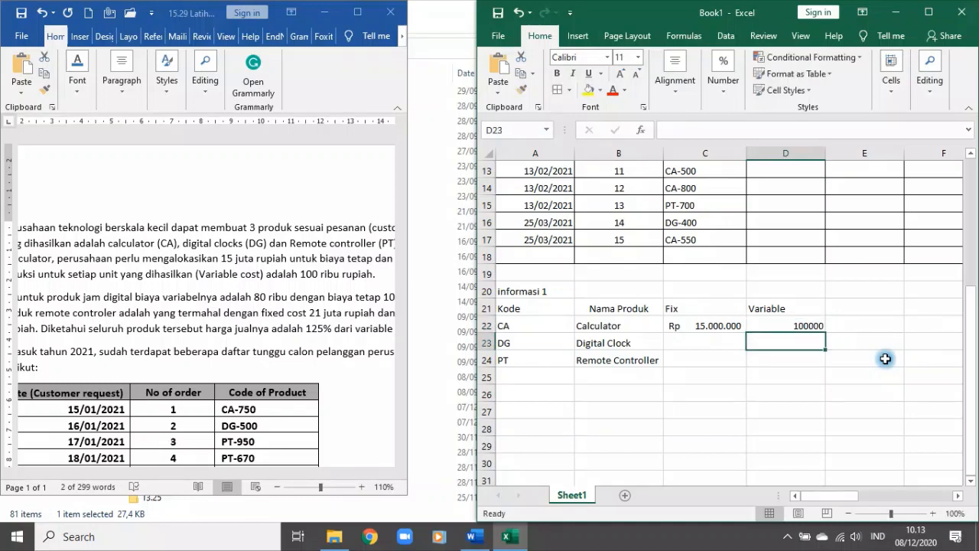
Step: Enter the fixed costs given in the Word exercise: 10000000 for Digital Clock in C23 and 21000000 for Remote Controller in C24
{"action": "left_click", "coordinate": [692, 342]}
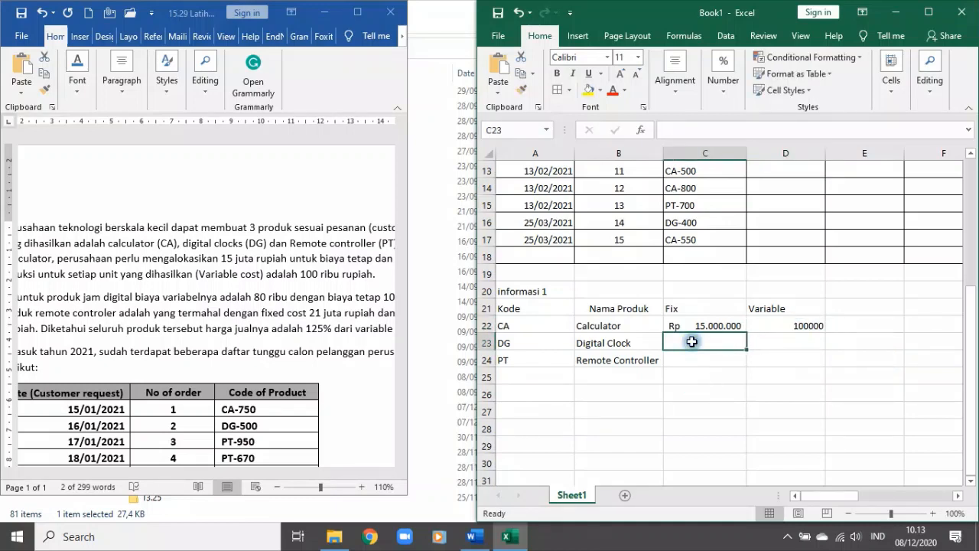
{"action": "left_click", "coordinate": [391, 304]}
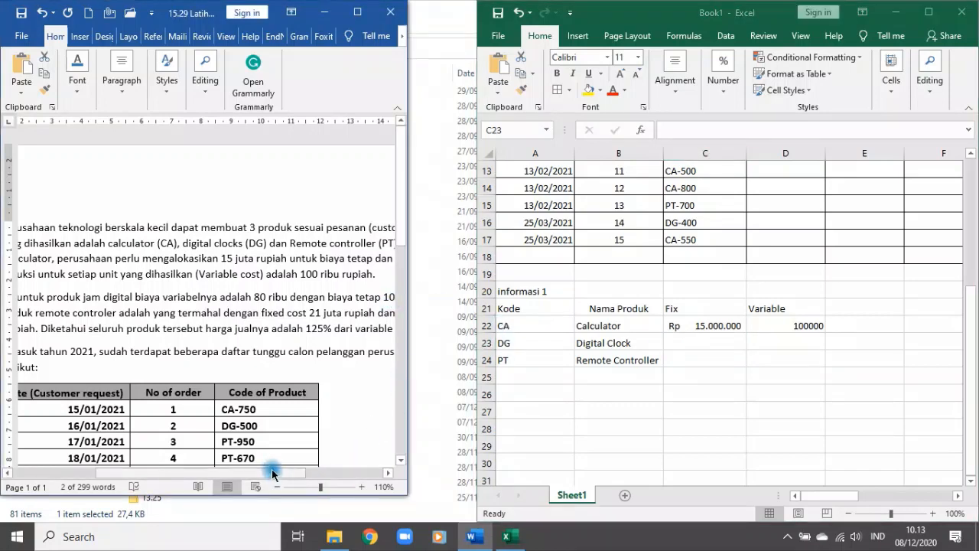
{"action": "left_click_drag", "start_coordinate": [278, 472], "coordinate": [296, 473]}
{"action": "left_click", "coordinate": [711, 343]}
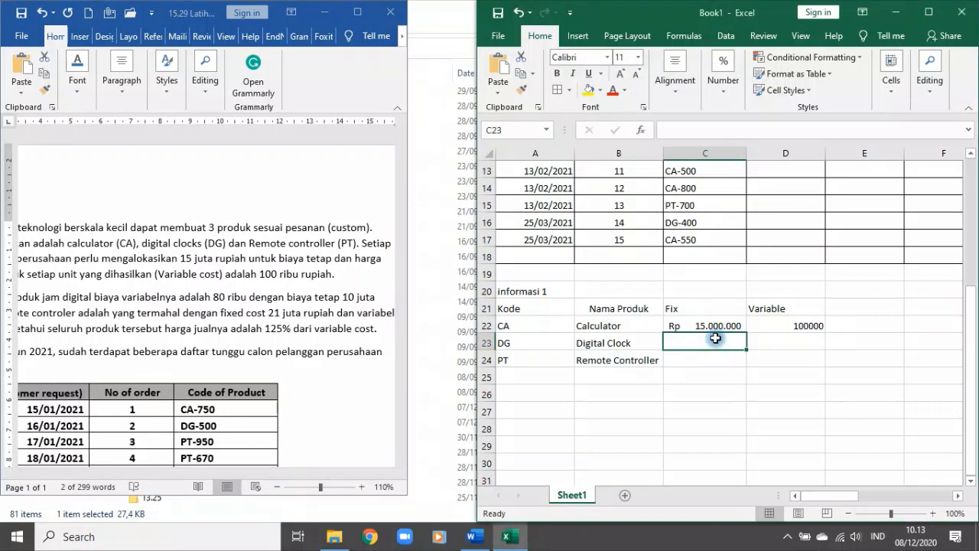
{"action": "type", "text": "10000"}
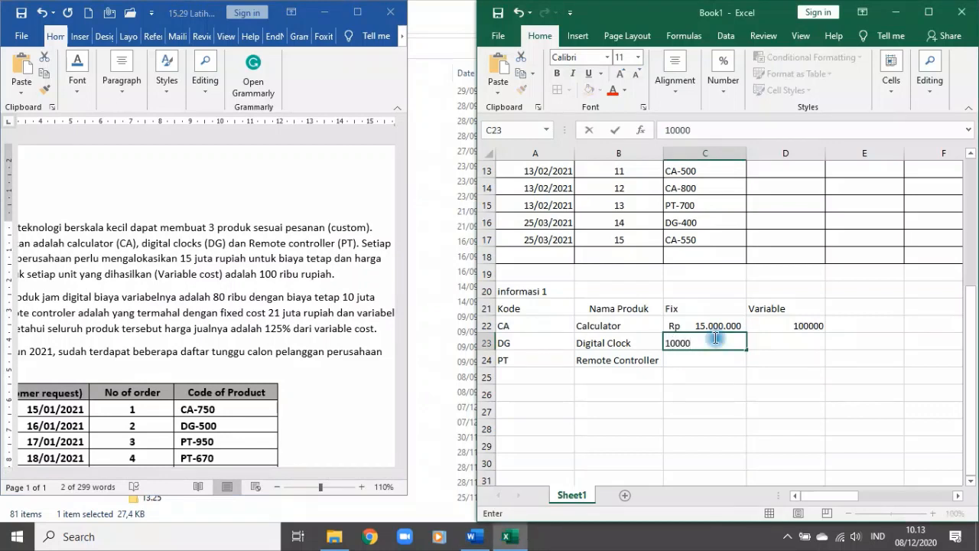
{"action": "type", "text": "000"}
{"action": "key", "text": "Return"}
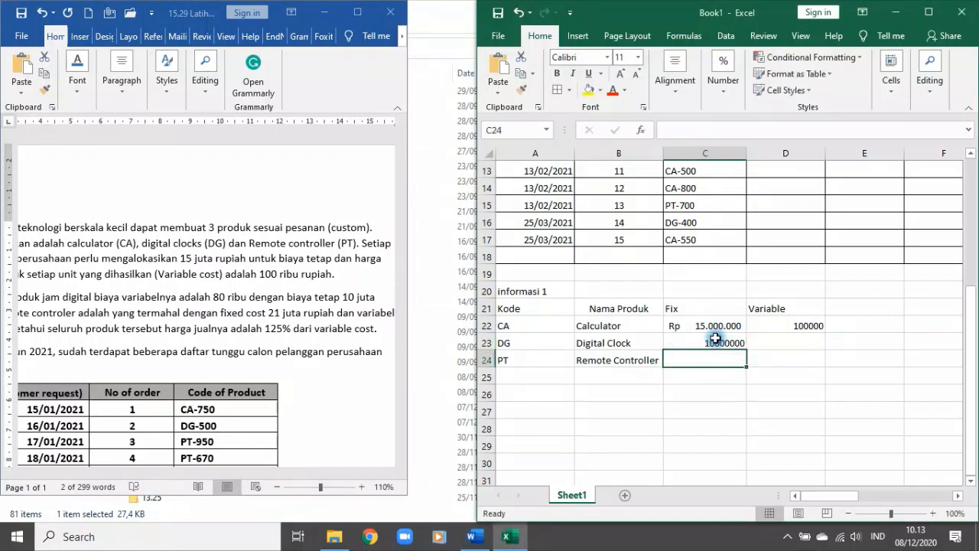
{"action": "type", "text": "21000000"}
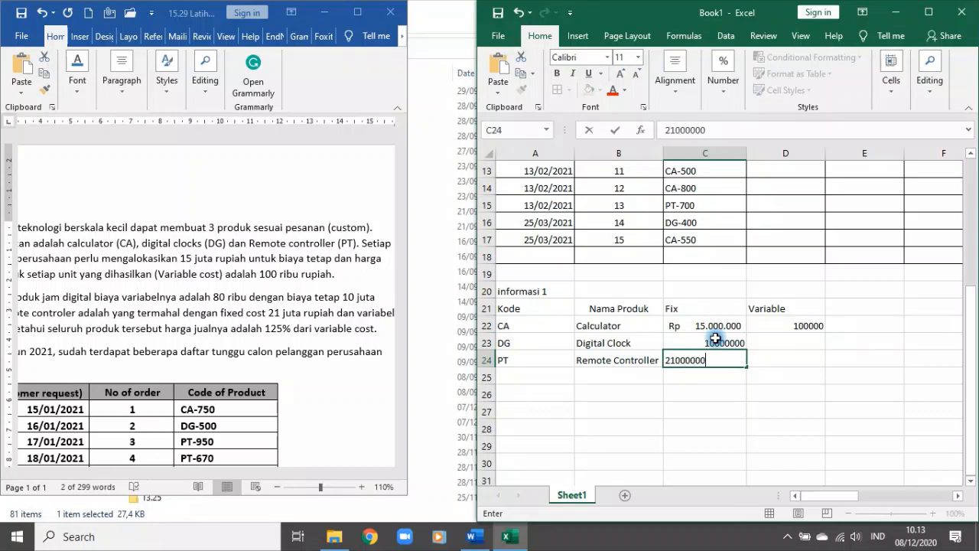
{"action": "key", "text": "Return"}
Step: Enter the variable costs 80000 for Digital Clock in D23 and 120000 for Remote Controller in D24
{"action": "left_click", "coordinate": [765, 345]}
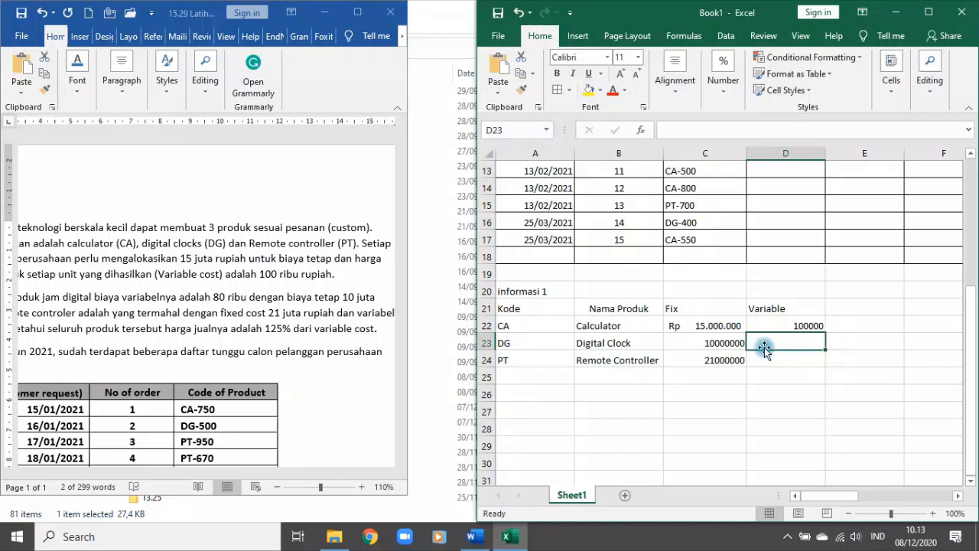
{"action": "type", "text": "80000"}
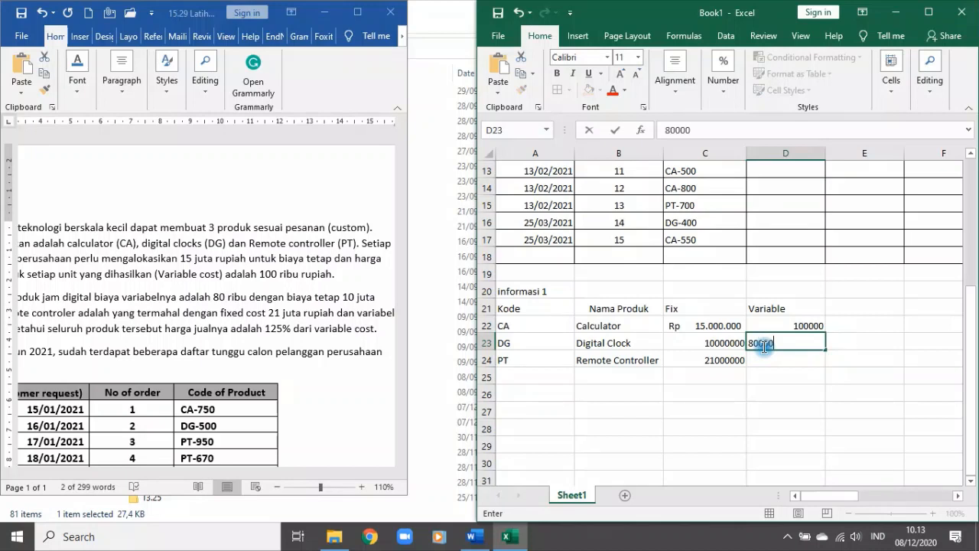
{"action": "key", "text": "Return"}
{"action": "type", "text": "12"}
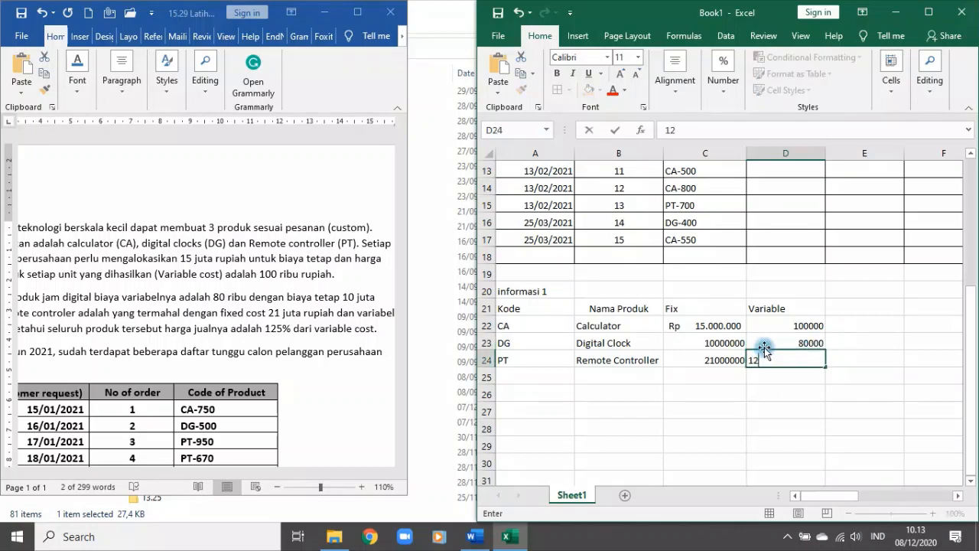
{"action": "type", "text": "0000"}
{"action": "key", "text": "Return"}
{"action": "key", "text": "Return"}
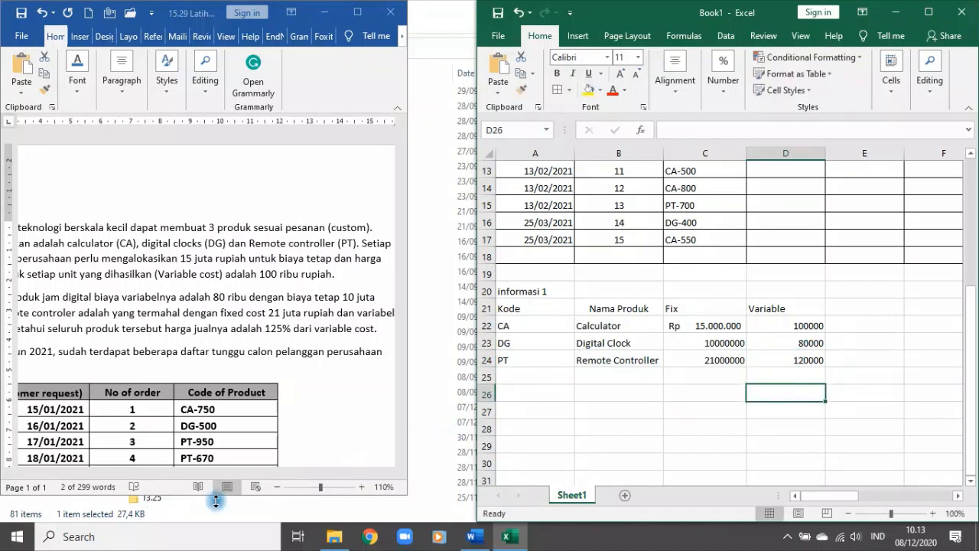
Step: Apply the rupiah accounting format to all fixed and variable costs in C22:D24
{"action": "left_click", "coordinate": [212, 476]}
{"action": "left_click_drag", "start_coordinate": [211, 476], "coordinate": [122, 471]}
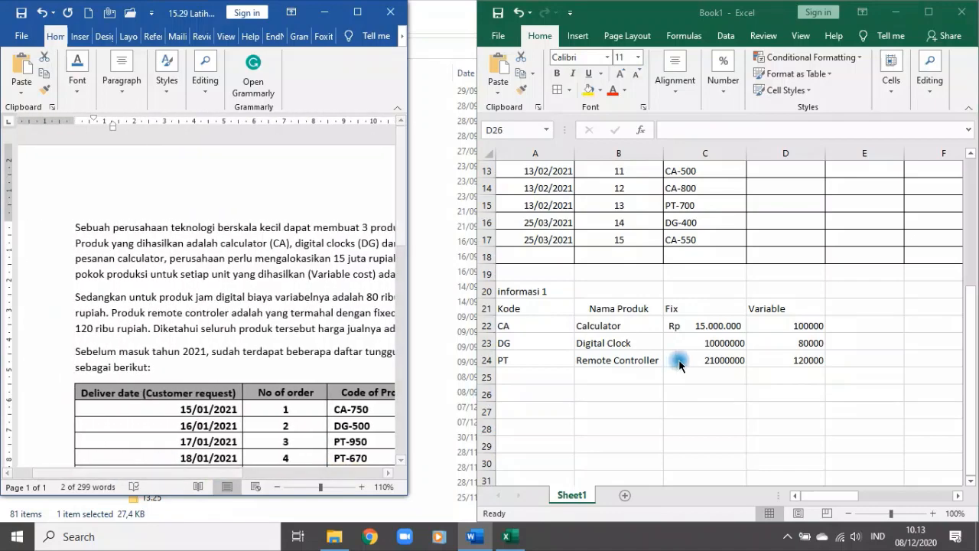
{"action": "left_click_drag", "start_coordinate": [691, 325], "coordinate": [816, 364]}
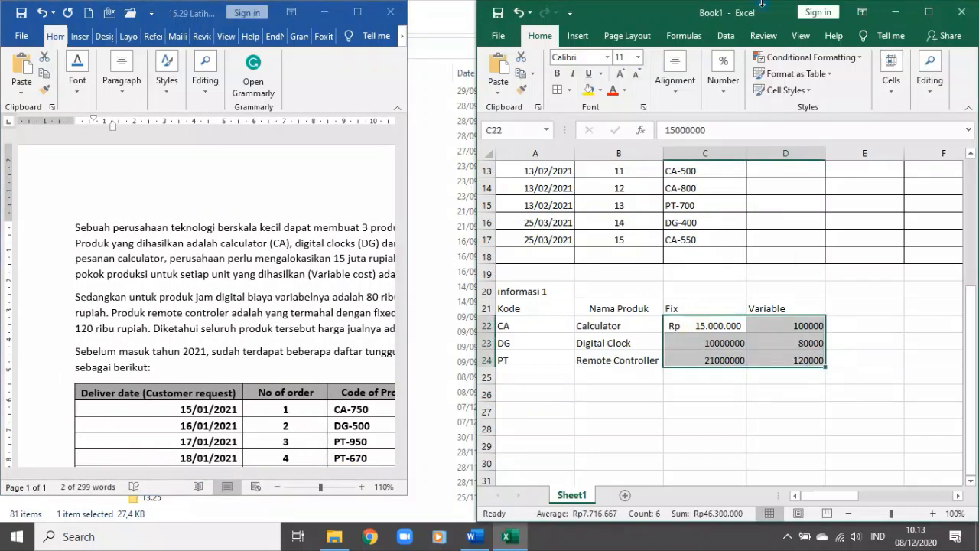
{"action": "left_click", "coordinate": [723, 76]}
{"action": "left_click", "coordinate": [713, 150]}
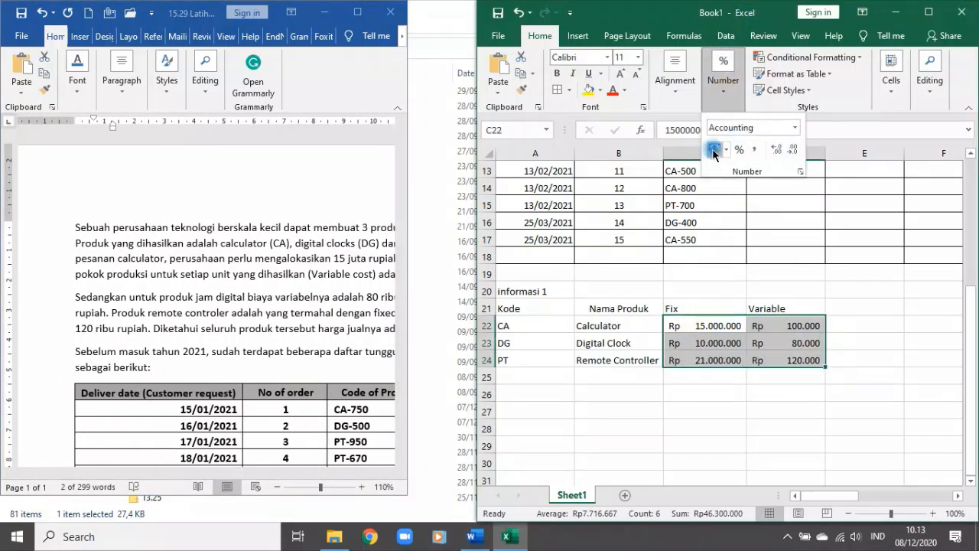
Step: Add the label "Harga jual" in A26 with 125% in B26, as given in the Word exercise
{"action": "left_click", "coordinate": [726, 433]}
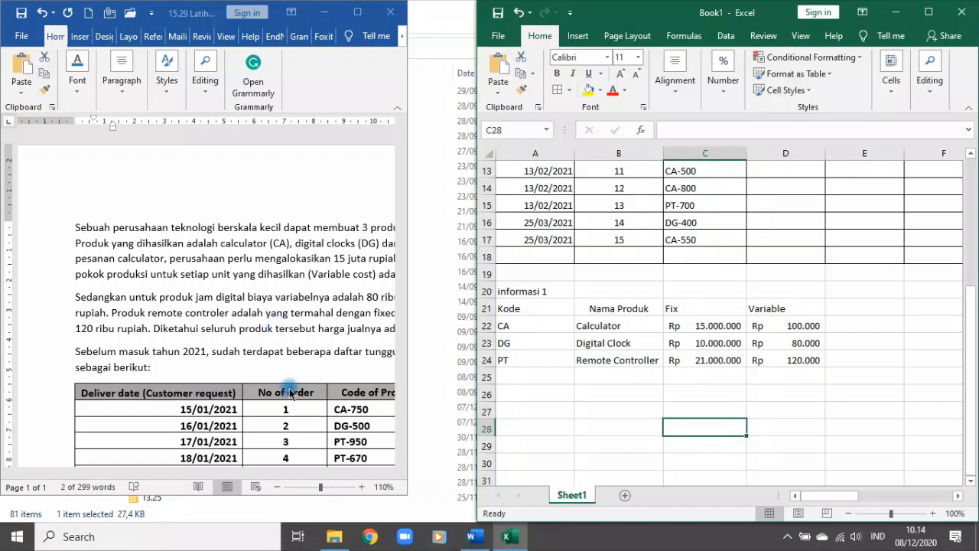
{"action": "left_click", "coordinate": [197, 464]}
{"action": "left_click_drag", "start_coordinate": [204, 475], "coordinate": [246, 473]}
{"action": "left_click", "coordinate": [655, 383]}
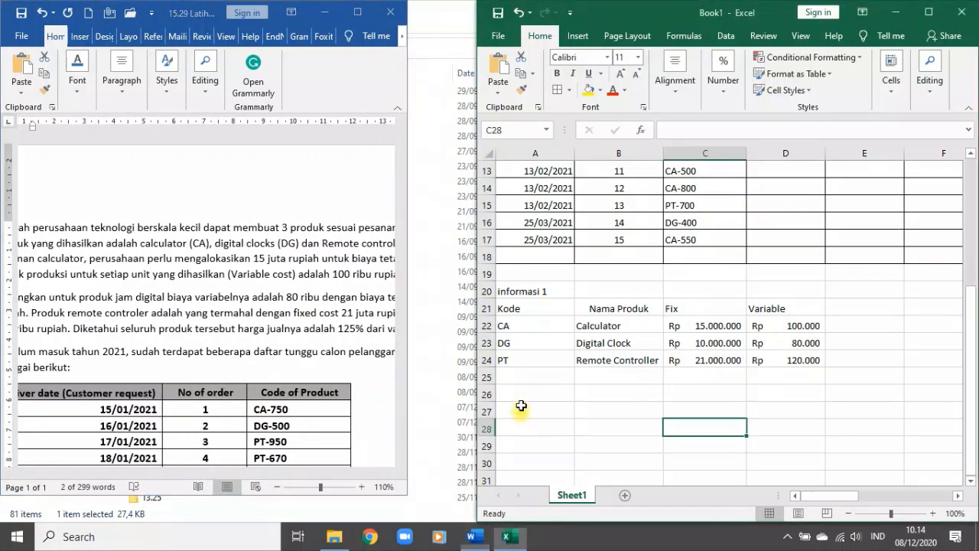
{"action": "left_click", "coordinate": [522, 391]}
{"action": "double_click", "coordinate": [521, 391]}
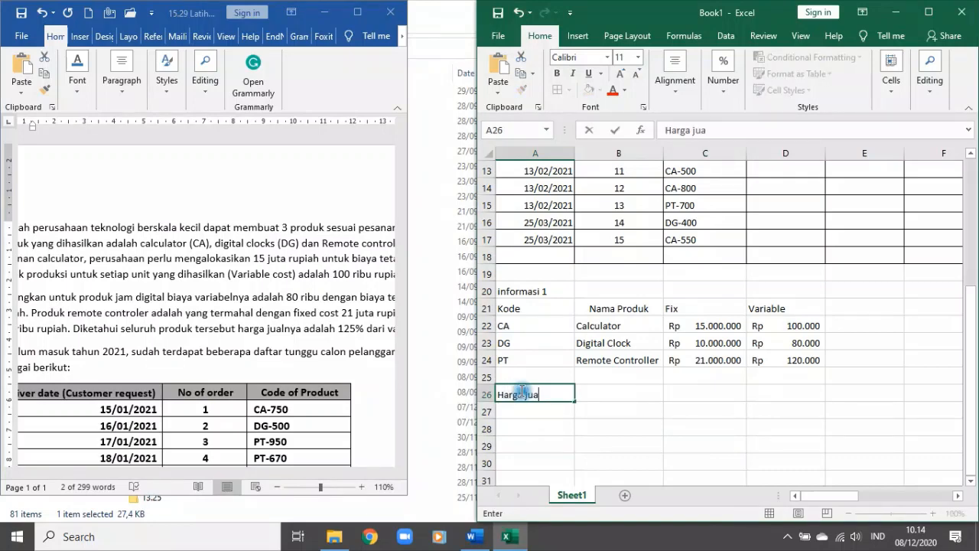
{"action": "type", "text": "Harga jual"}
{"action": "key", "text": "Tab"}
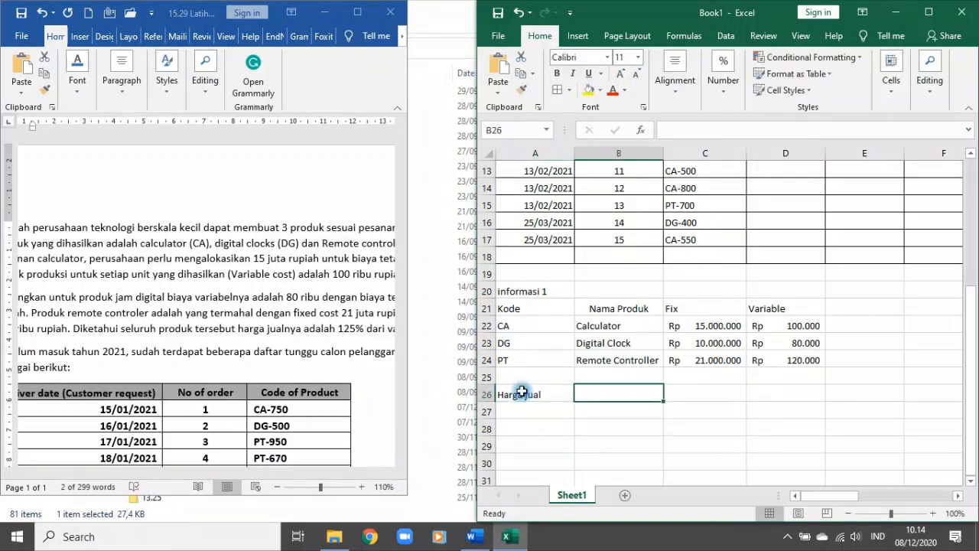
{"action": "type", "text": "125"}
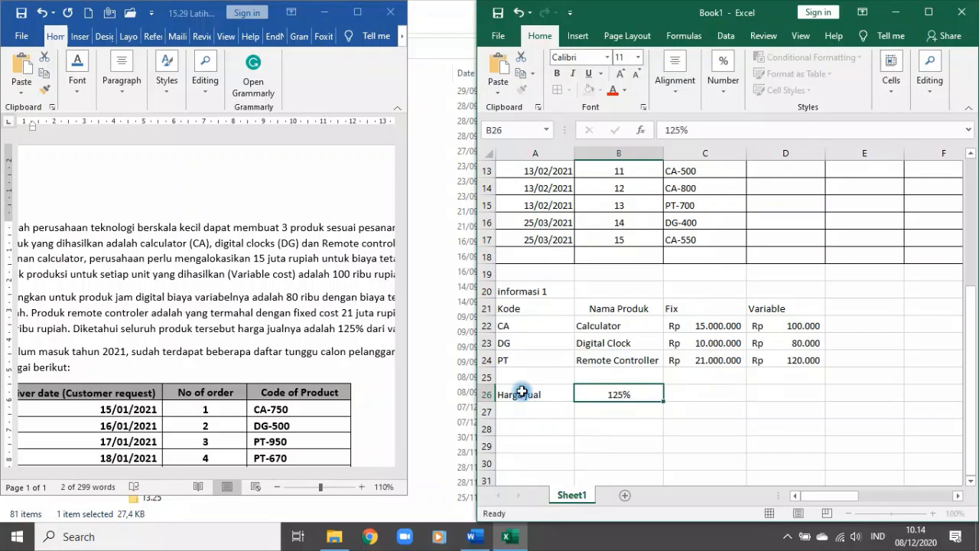
{"action": "key", "text": "Return"}
Step: Add the column header "Harga jual" in E21, beside Variable in the product table
{"action": "left_click", "coordinate": [841, 314]}
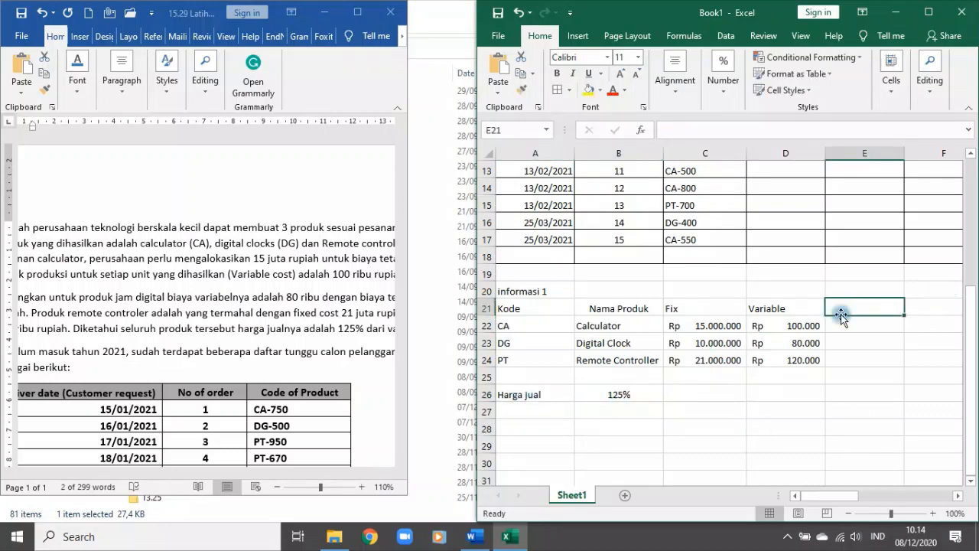
{"action": "type", "text": "Harga jual"}
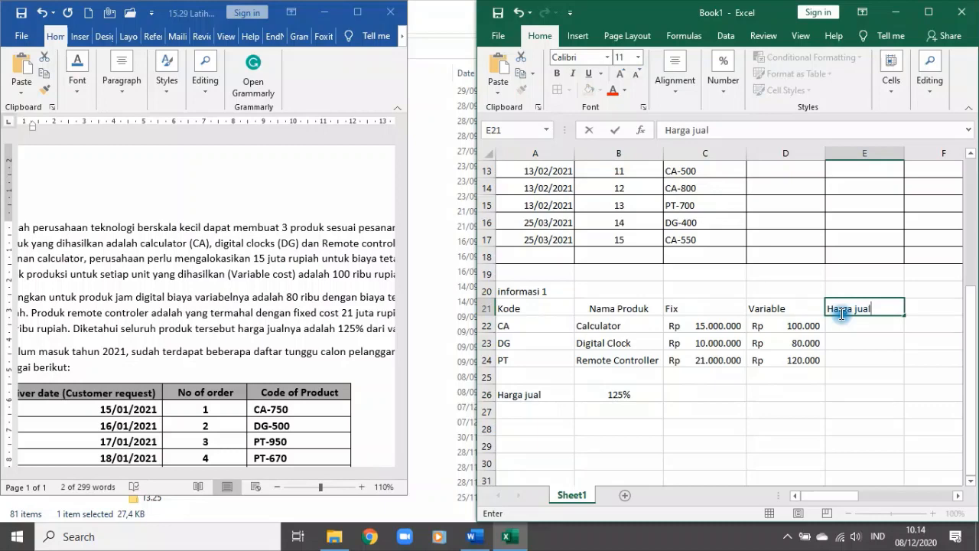
{"action": "key", "text": "Return"}
Step: Calculate the Calculator's selling price in E22 with =D22*$B$26 and fill the formula down to E24
{"action": "type", "text": "="}
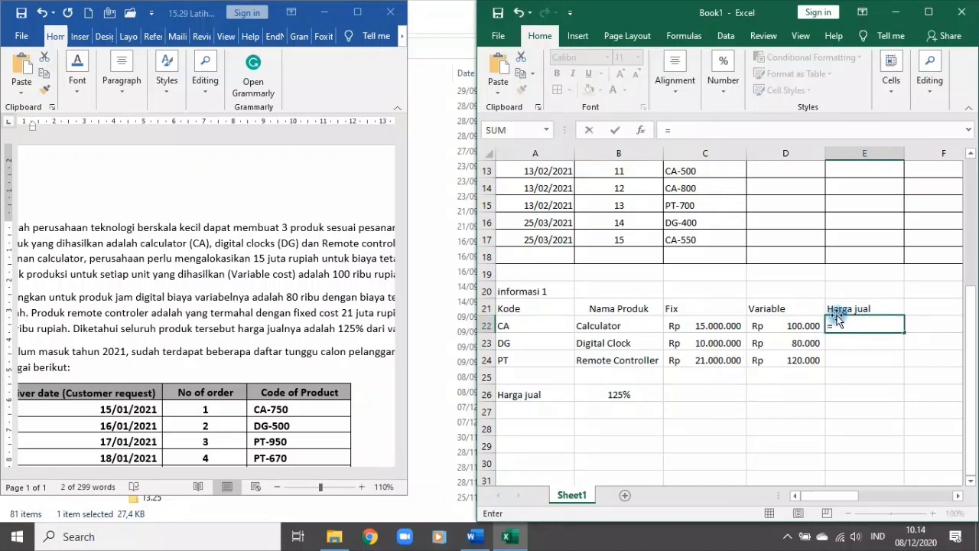
{"action": "left_click", "coordinate": [801, 324]}
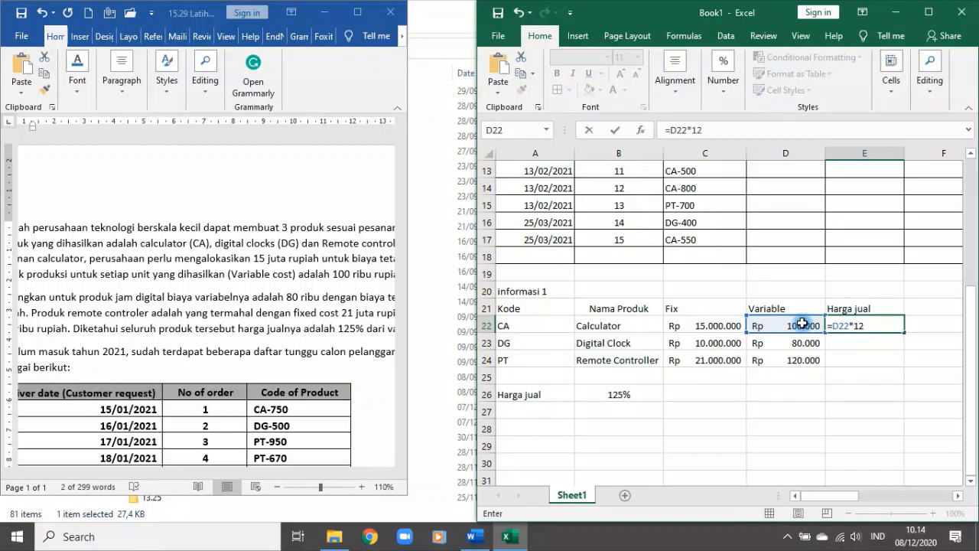
{"action": "type", "text": "*"}
{"action": "left_click", "coordinate": [613, 393]}
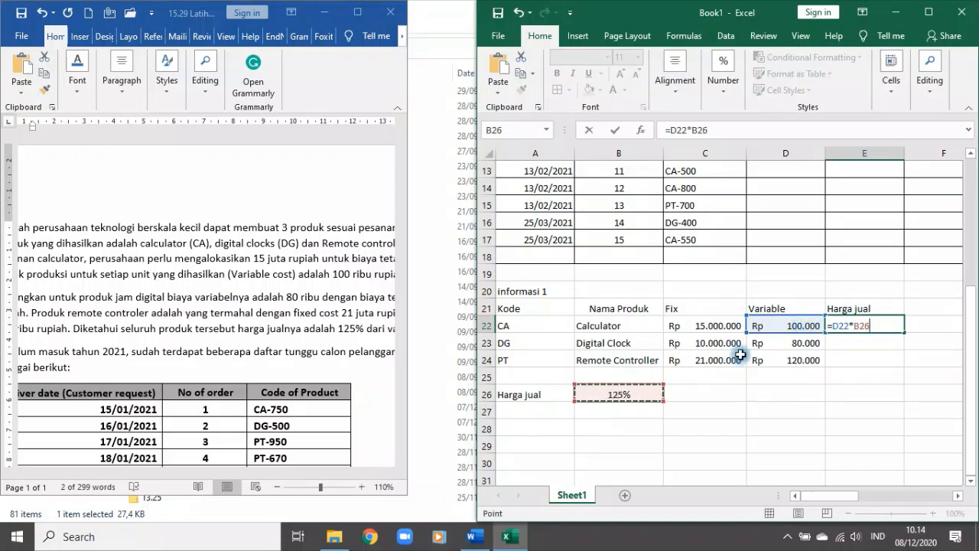
{"action": "key", "text": "F4"}
{"action": "key", "text": "Return"}
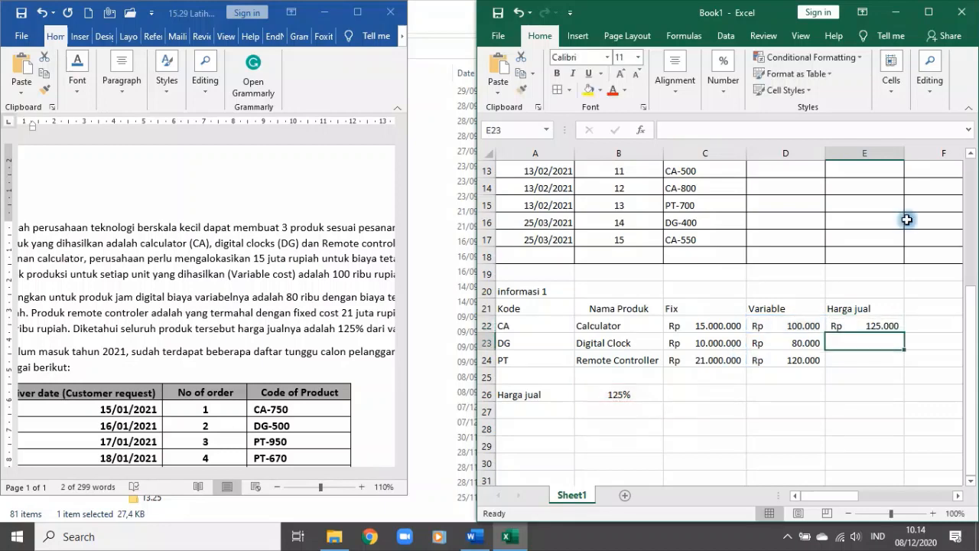
{"action": "left_click", "coordinate": [877, 317]}
{"action": "left_click_drag", "start_coordinate": [904, 335], "coordinate": [907, 366]}
{"action": "left_click", "coordinate": [880, 410]}
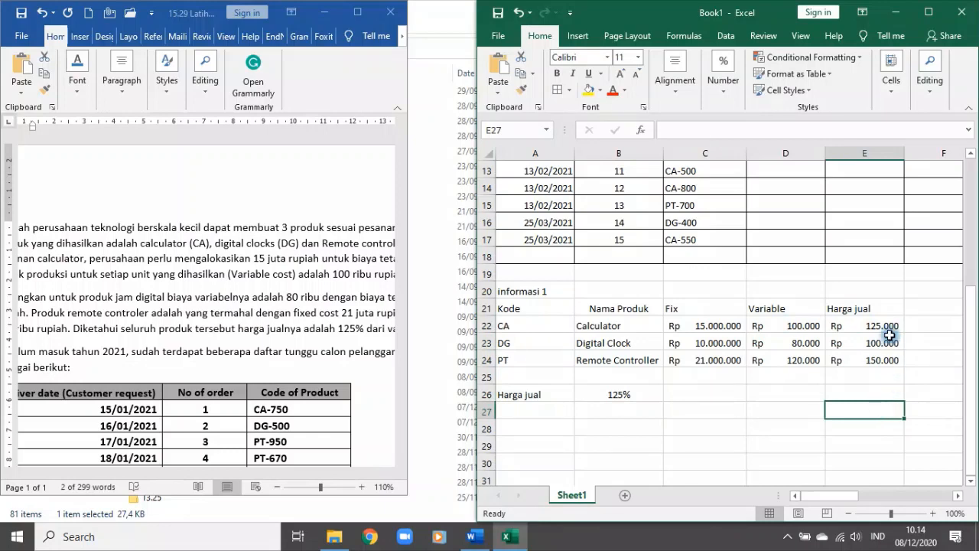
Step: Apply all borders to the product and cost table in A21:E24
{"action": "left_click_drag", "start_coordinate": [520, 310], "coordinate": [888, 361]}
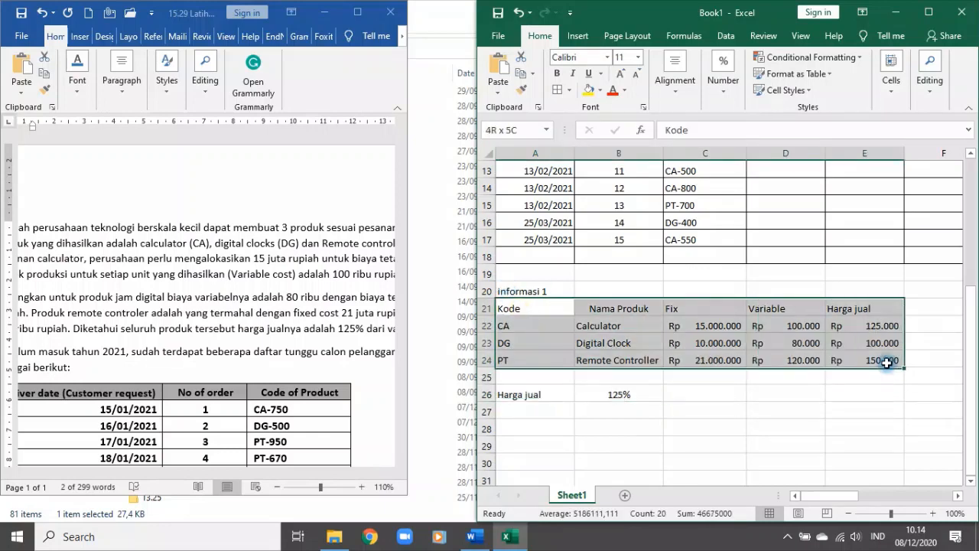
{"action": "left_click", "coordinate": [558, 89]}
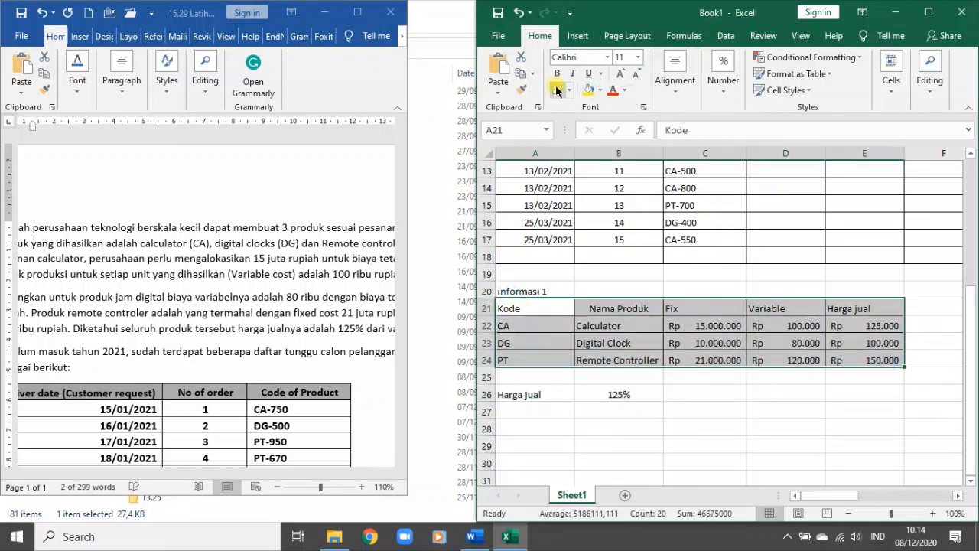
{"action": "left_click", "coordinate": [892, 326]}
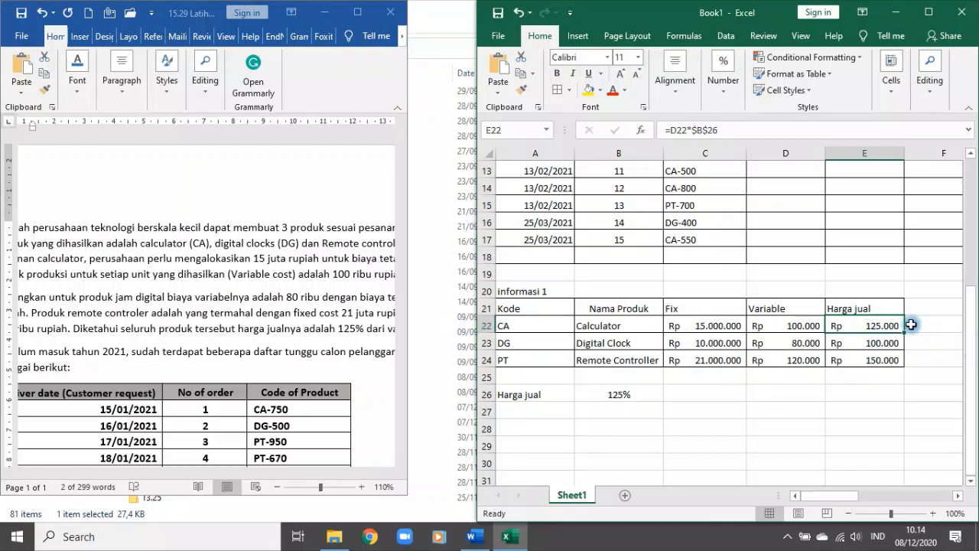
Step: Review the Fix, Variable and Harga jual columns of the product table and the order list in the Word document
{"action": "left_click_drag", "start_coordinate": [830, 496], "coordinate": [840, 499]}
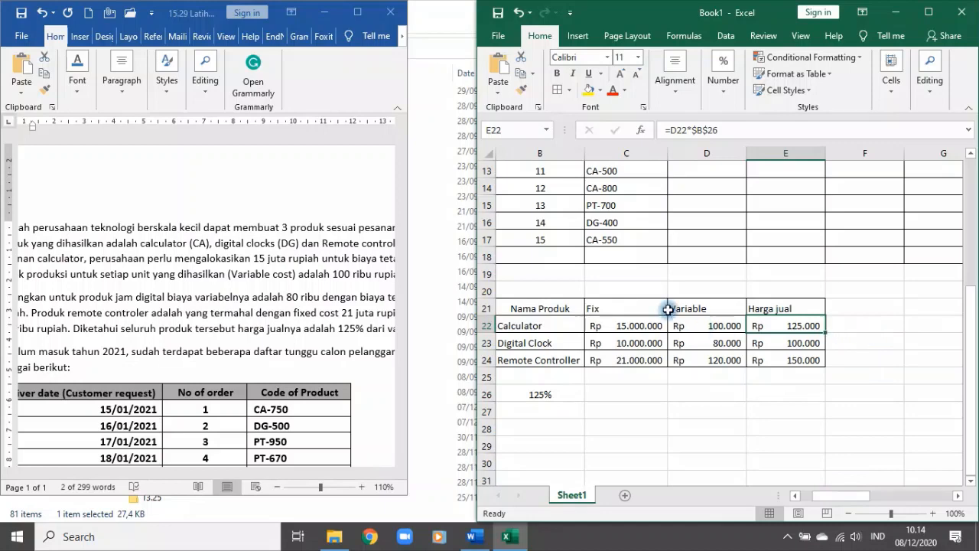
{"action": "left_click", "coordinate": [627, 309]}
{"action": "left_click", "coordinate": [629, 325]}
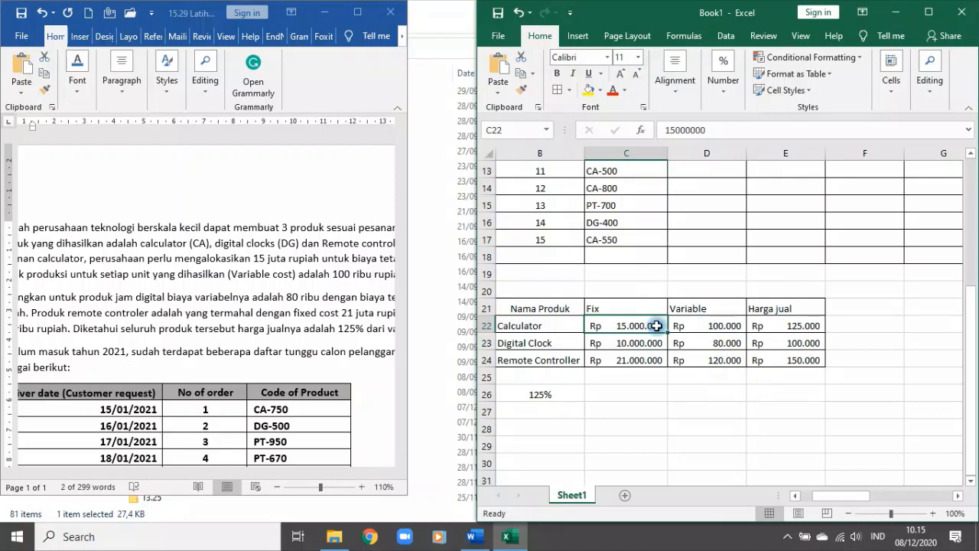
{"action": "left_click", "coordinate": [720, 392]}
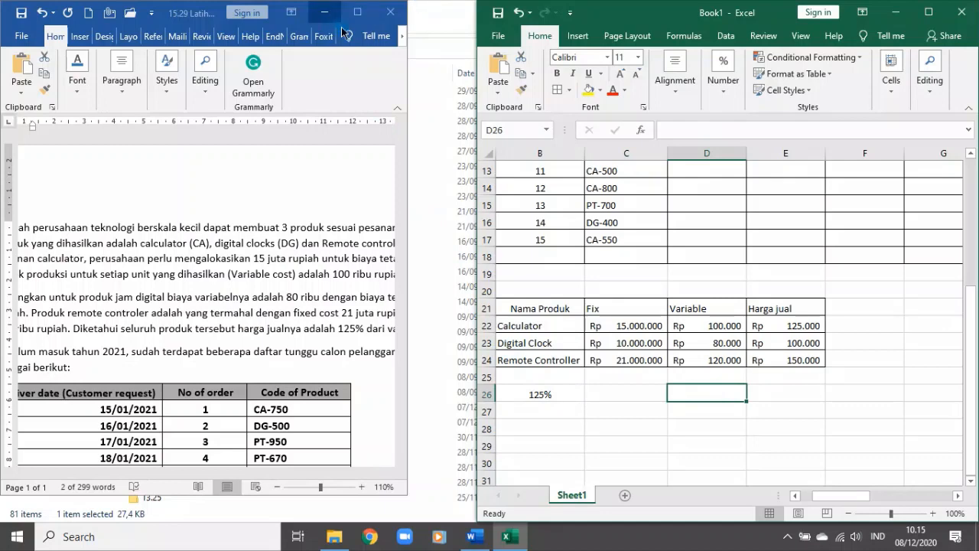
{"action": "left_click", "coordinate": [264, 352]}
{"action": "scroll", "coordinate": [263, 352], "scroll_direction": "down", "scroll_amount": 5}
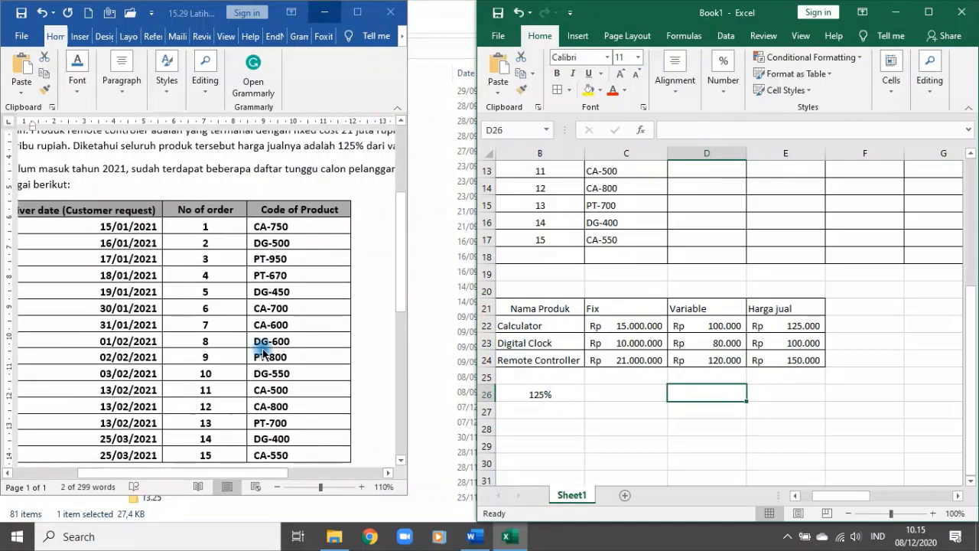
Step: Maximize the Excel window and show the order table from column A and row 1
{"action": "left_click", "coordinate": [929, 12]}
{"action": "scroll", "coordinate": [458, 349], "scroll_direction": "up", "scroll_amount": 4}
{"action": "scroll", "coordinate": [267, 283], "scroll_direction": "down", "scroll_amount": 3}
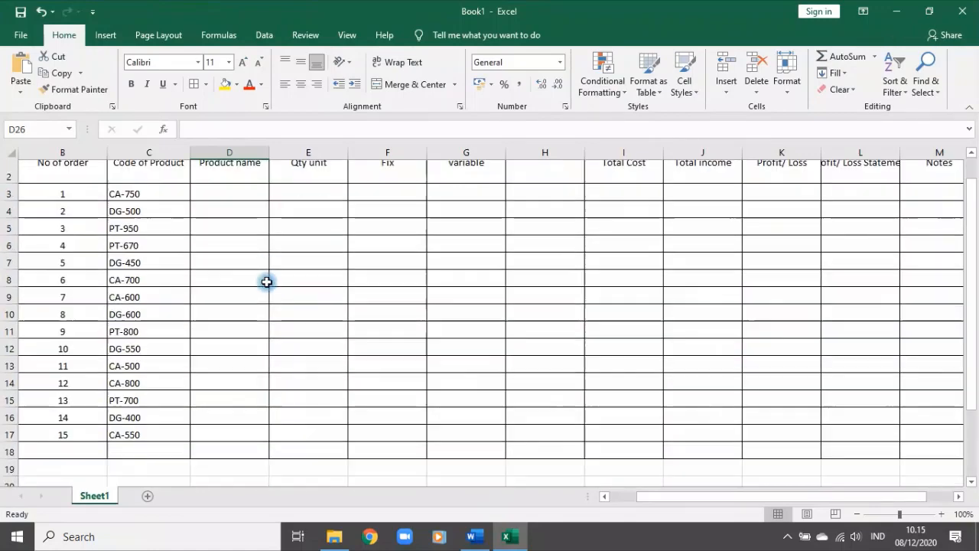
{"action": "scroll", "coordinate": [391, 362], "scroll_direction": "up", "scroll_amount": 3}
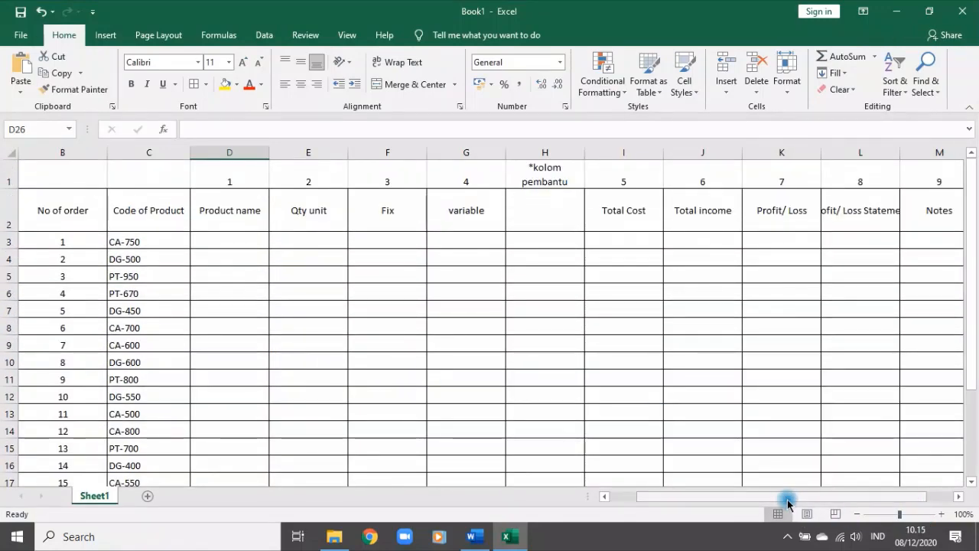
{"action": "left_click_drag", "start_coordinate": [787, 498], "coordinate": [663, 499]}
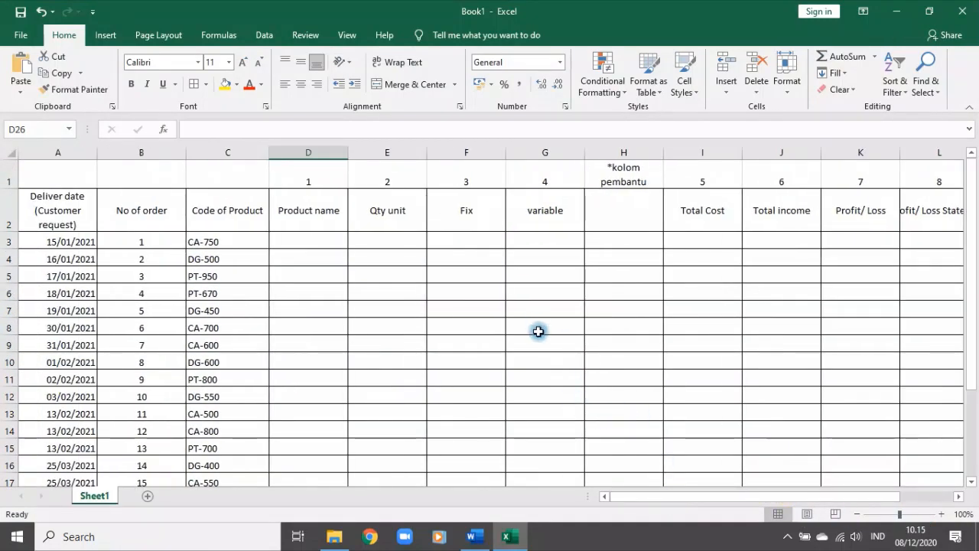
Step: Compare the empty Product name column of the order table with the product lookup table below it
{"action": "scroll", "coordinate": [538, 330], "scroll_direction": "down", "scroll_amount": 1}
{"action": "scroll", "coordinate": [539, 332], "scroll_direction": "down", "scroll_amount": 3}
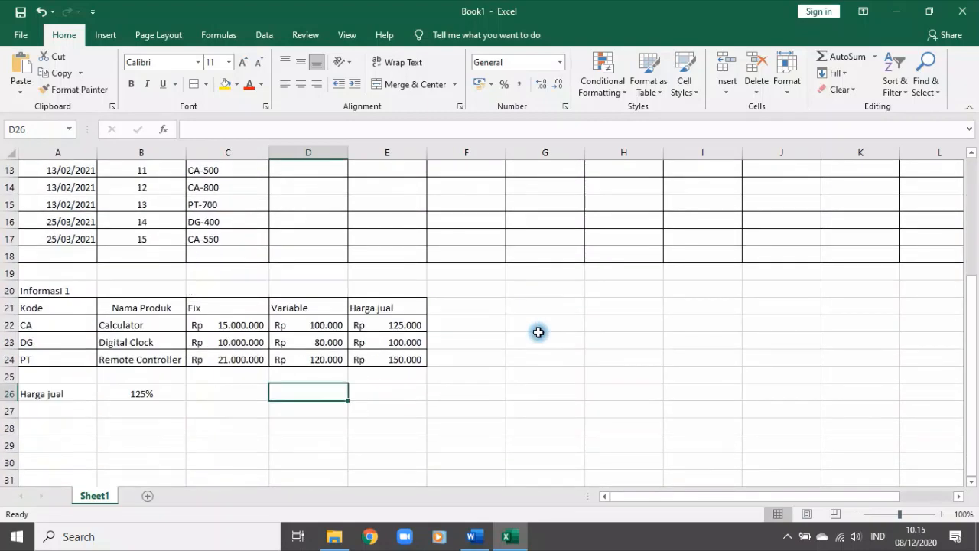
{"action": "scroll", "coordinate": [528, 335], "scroll_direction": "up", "scroll_amount": 4}
{"action": "left_click", "coordinate": [298, 235]}
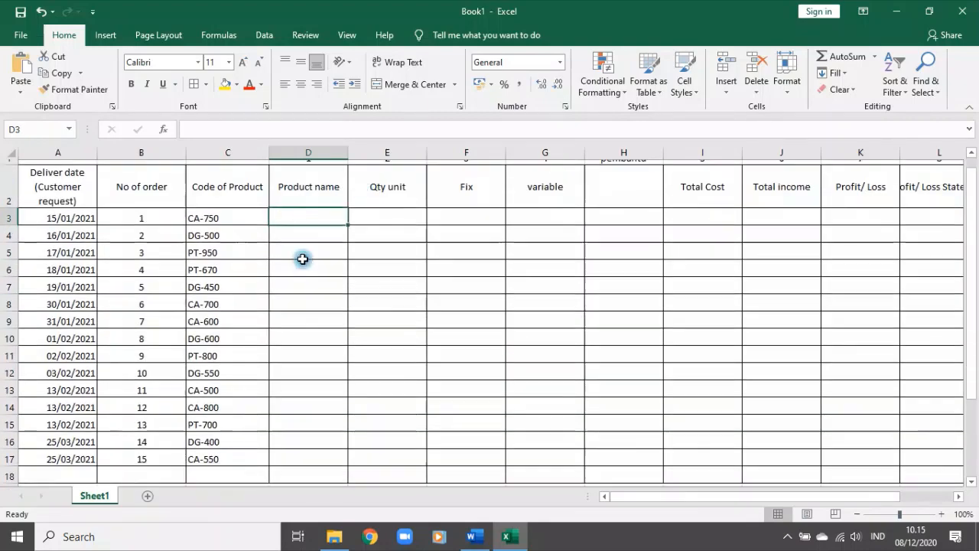
{"action": "scroll", "coordinate": [303, 260], "scroll_direction": "down", "scroll_amount": 6}
{"action": "scroll", "coordinate": [317, 308], "scroll_direction": "up", "scroll_amount": 6}
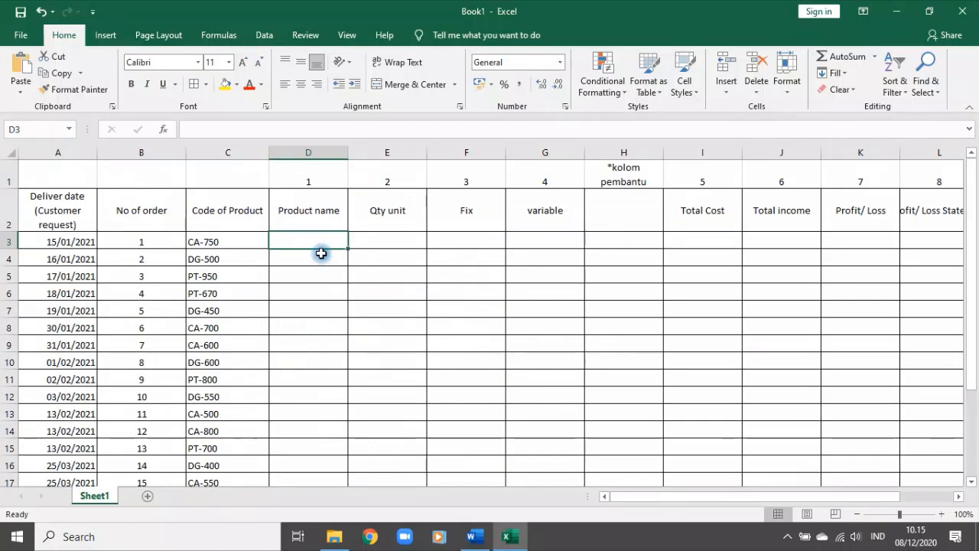
{"action": "scroll", "coordinate": [297, 235], "scroll_direction": "down", "scroll_amount": 6}
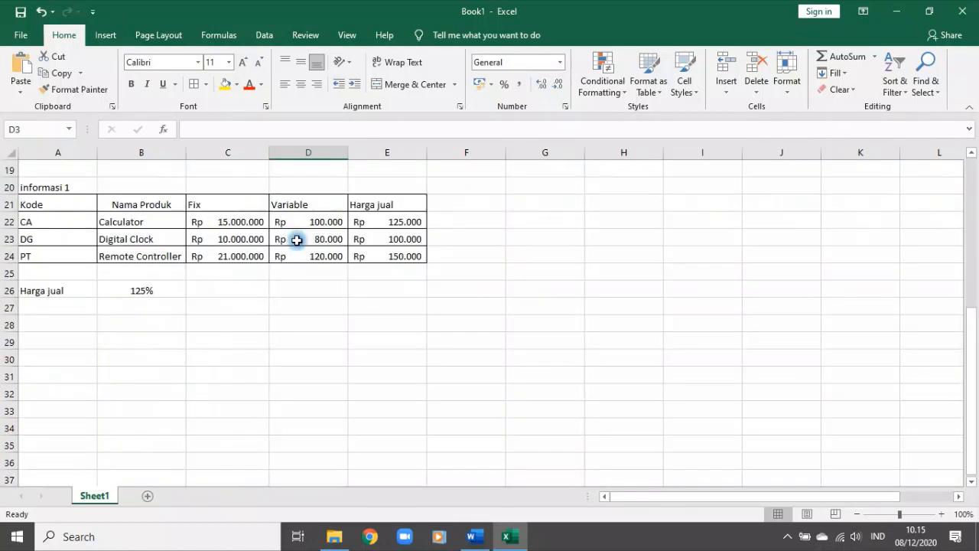
{"action": "scroll", "coordinate": [302, 241], "scroll_direction": "up", "scroll_amount": 6}
{"action": "scroll", "coordinate": [322, 187], "scroll_direction": "up", "scroll_amount": 1}
{"action": "left_click", "coordinate": [311, 204]}
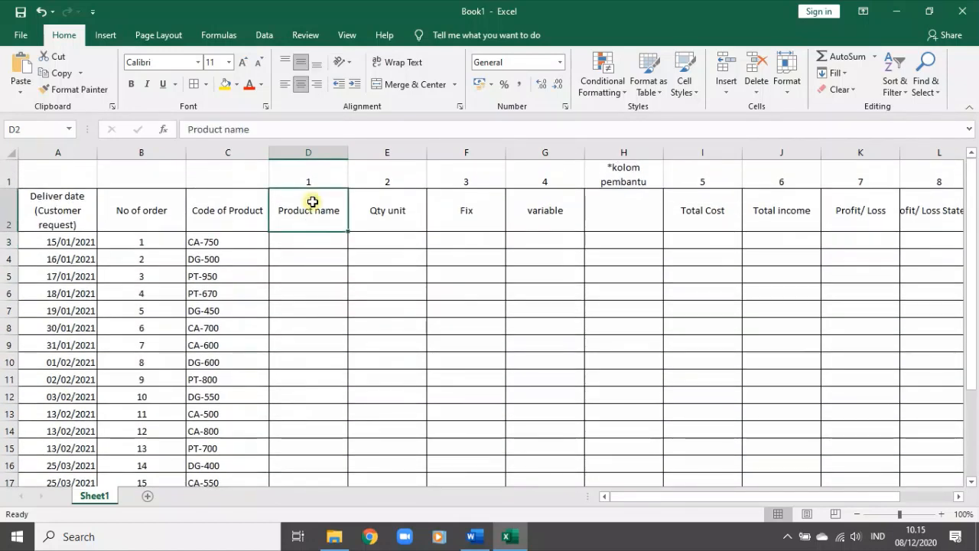
Step: Freeze panes at D3 so that header rows 1 and 2 and columns A to C stay in view
{"action": "left_click_drag", "start_coordinate": [20, 166], "coordinate": [19, 218]}
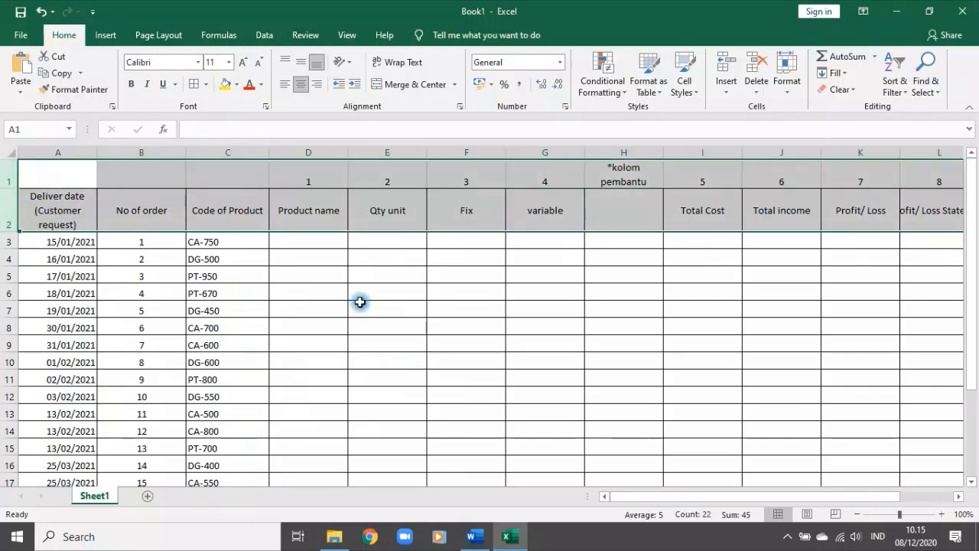
{"action": "left_click", "coordinate": [278, 240]}
{"action": "left_click_drag", "start_coordinate": [48, 152], "coordinate": [208, 158]}
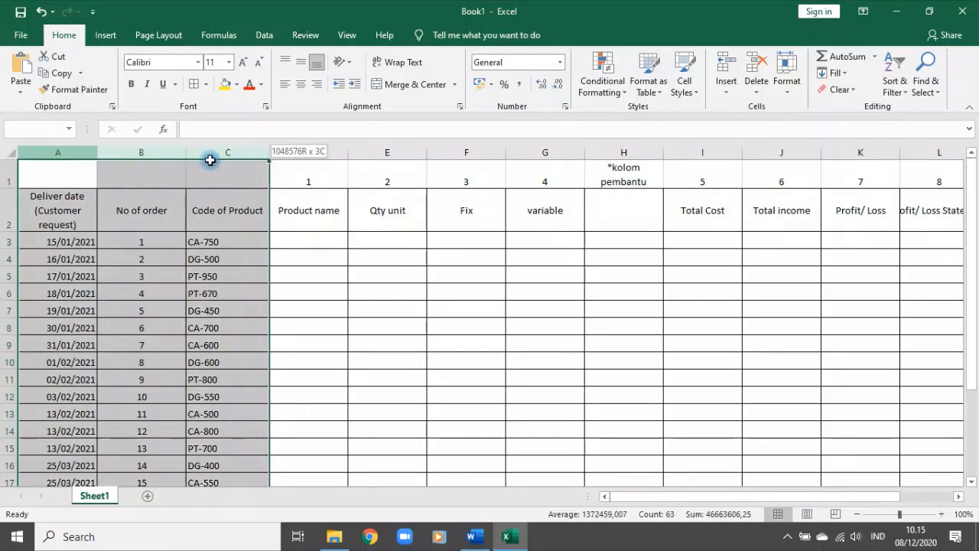
{"action": "left_click_drag", "start_coordinate": [9, 174], "coordinate": [17, 223]}
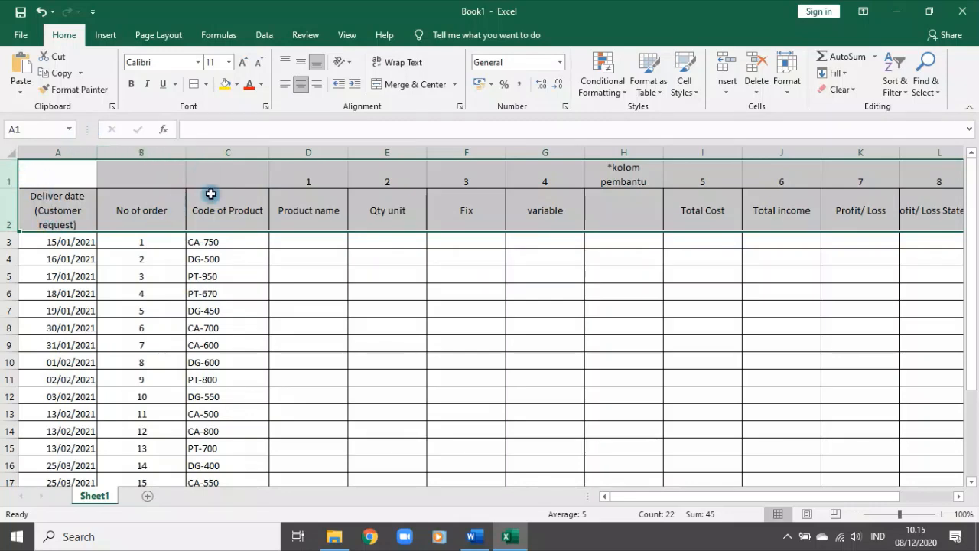
{"action": "left_click", "coordinate": [293, 242]}
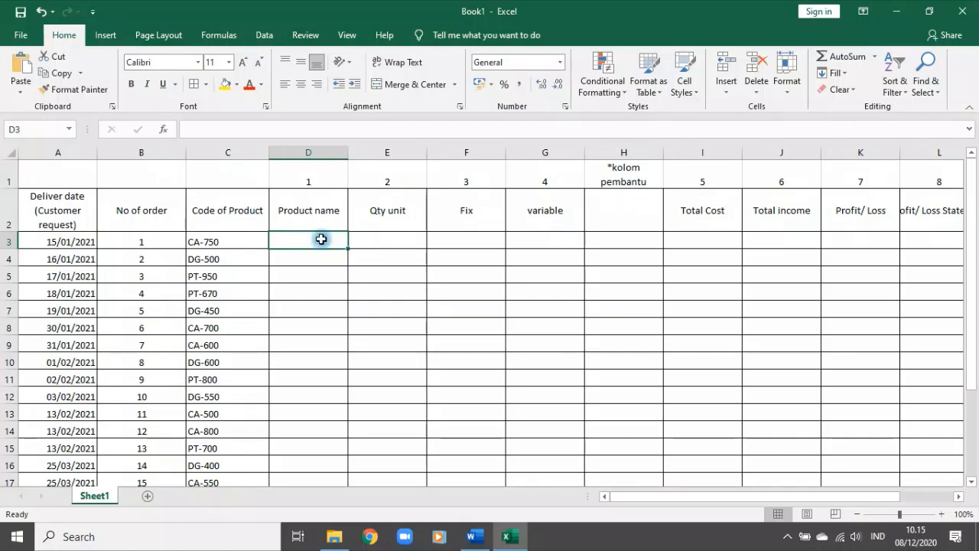
{"action": "left_click", "coordinate": [346, 35]}
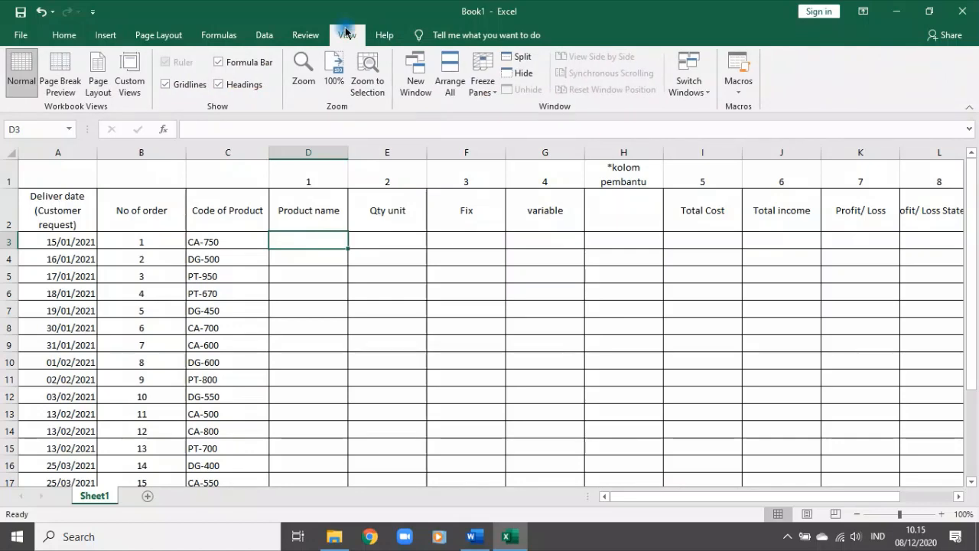
{"action": "left_click", "coordinate": [482, 80]}
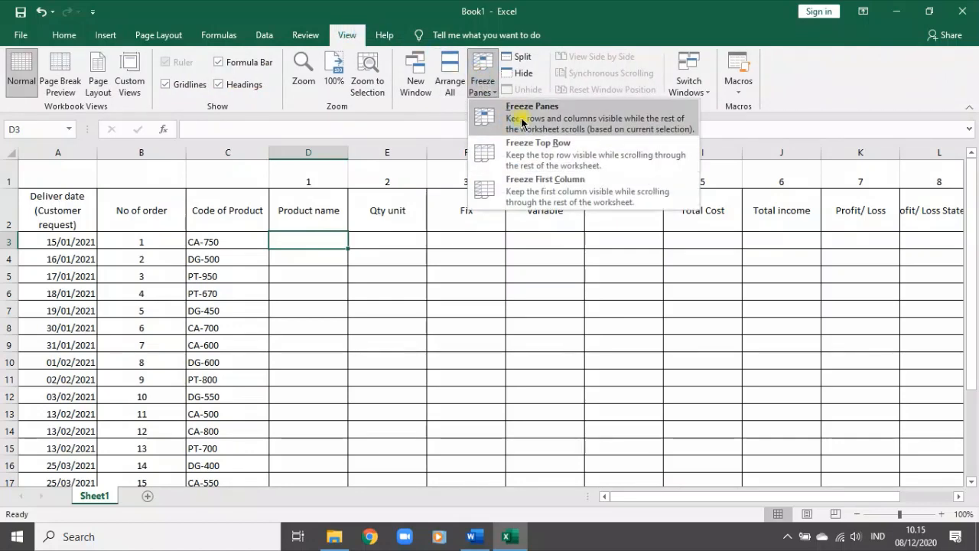
{"action": "left_click", "coordinate": [523, 123]}
{"action": "left_click", "coordinate": [308, 345]}
{"action": "scroll", "coordinate": [314, 348], "scroll_direction": "down", "scroll_amount": 4}
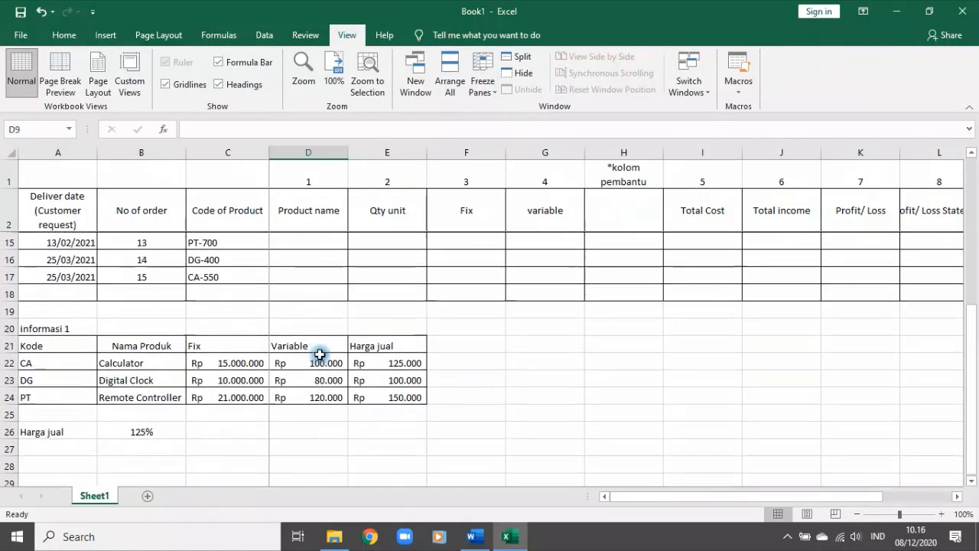
{"action": "scroll", "coordinate": [350, 337], "scroll_direction": "up", "scroll_amount": 4}
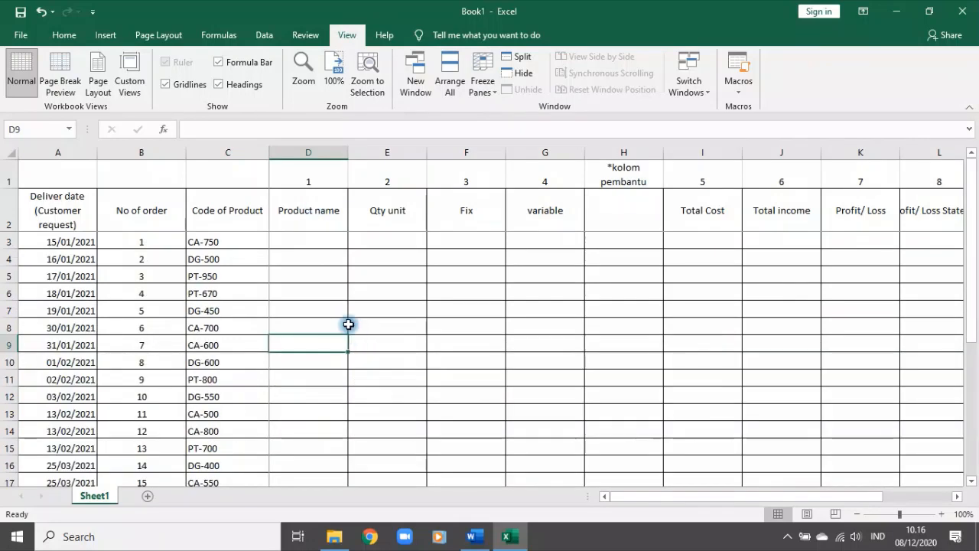
Step: Compare the product code in C3 with the Kode column of the informasi 1 lookup table
{"action": "left_click", "coordinate": [299, 239]}
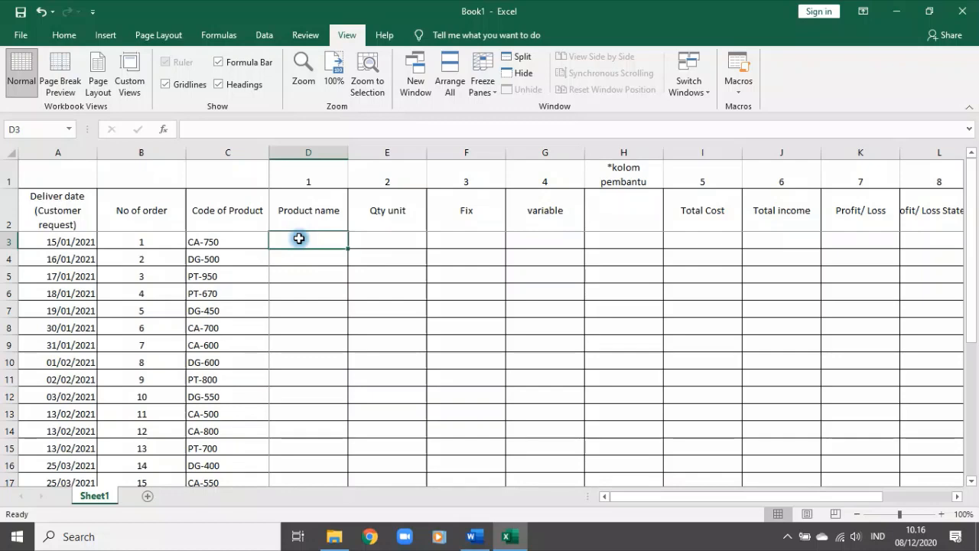
{"action": "left_click", "coordinate": [204, 240]}
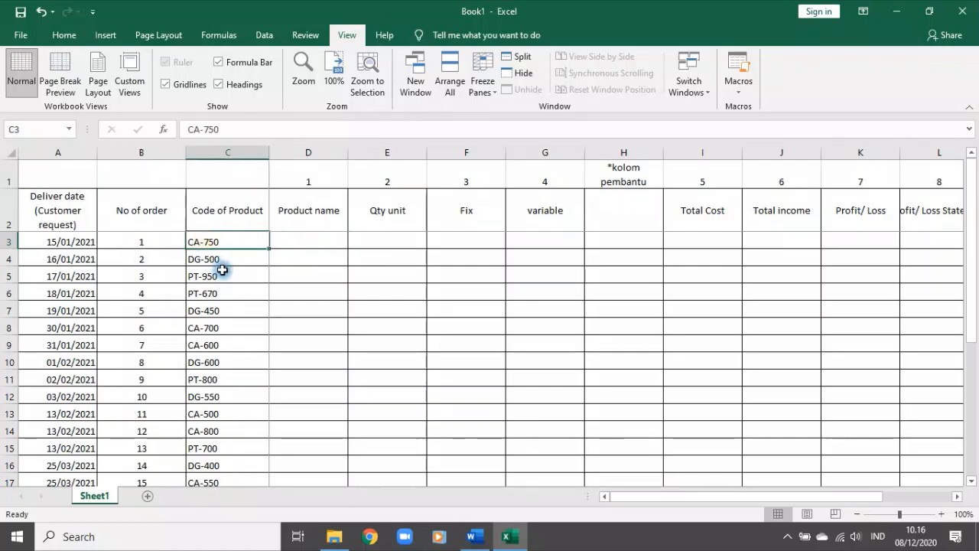
{"action": "scroll", "coordinate": [189, 339], "scroll_direction": "down", "scroll_amount": 4}
{"action": "left_click", "coordinate": [26, 361]}
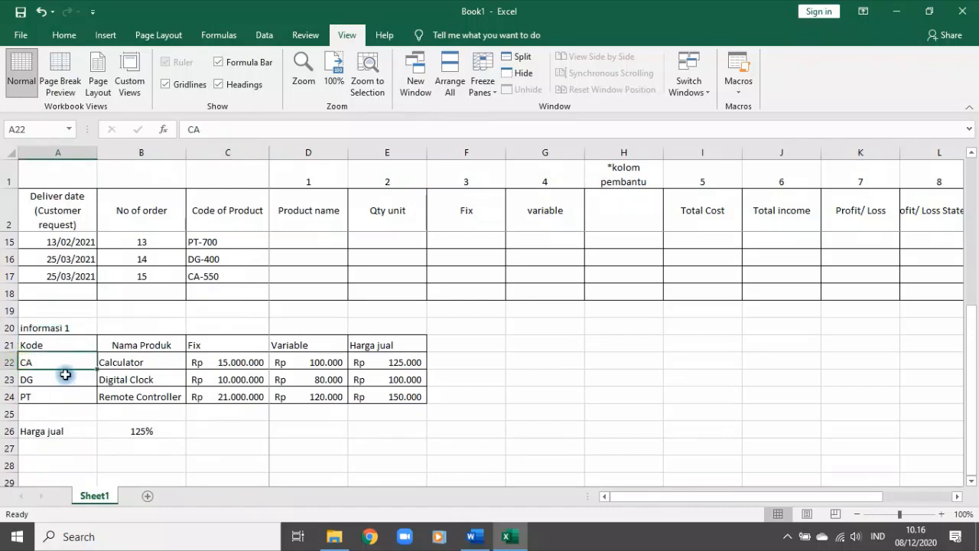
{"action": "scroll", "coordinate": [132, 413], "scroll_direction": "up", "scroll_amount": 4}
{"action": "scroll", "coordinate": [132, 406], "scroll_direction": "down", "scroll_amount": 6}
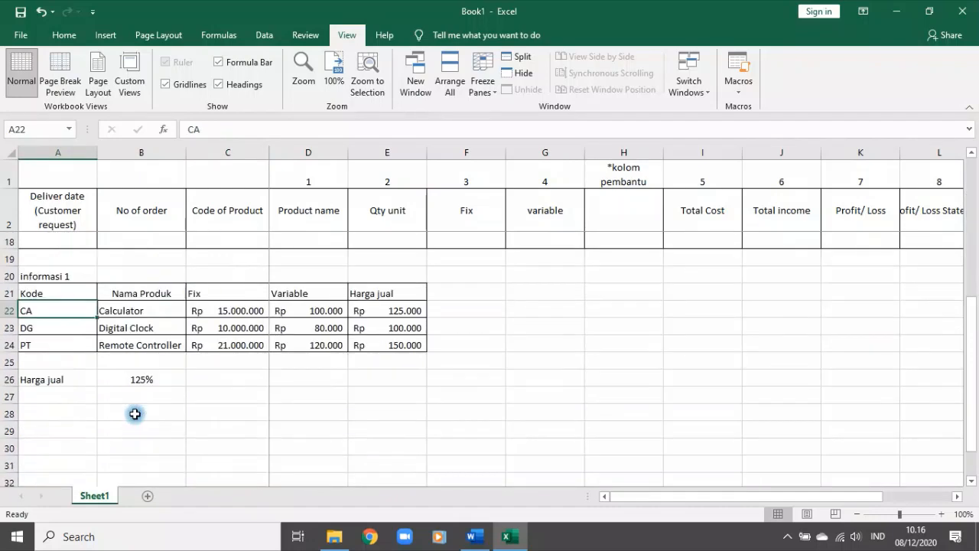
{"action": "scroll", "coordinate": [229, 268], "scroll_direction": "up", "scroll_amount": 6}
{"action": "left_click", "coordinate": [232, 243]}
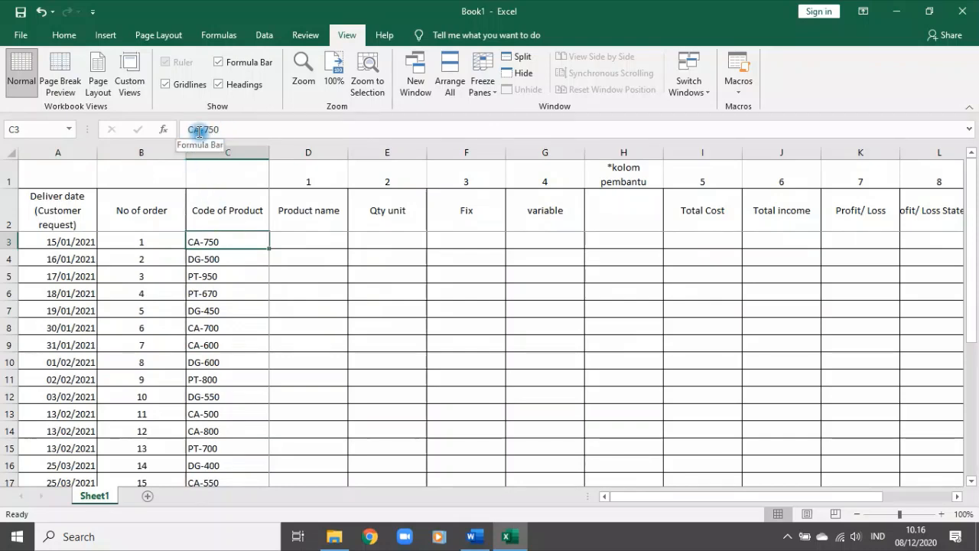
{"action": "left_click", "coordinate": [200, 129]}
Step: Enter =LEFT(C3;2) in D3 to extract the first two letters of the product code
{"action": "left_click", "coordinate": [287, 238]}
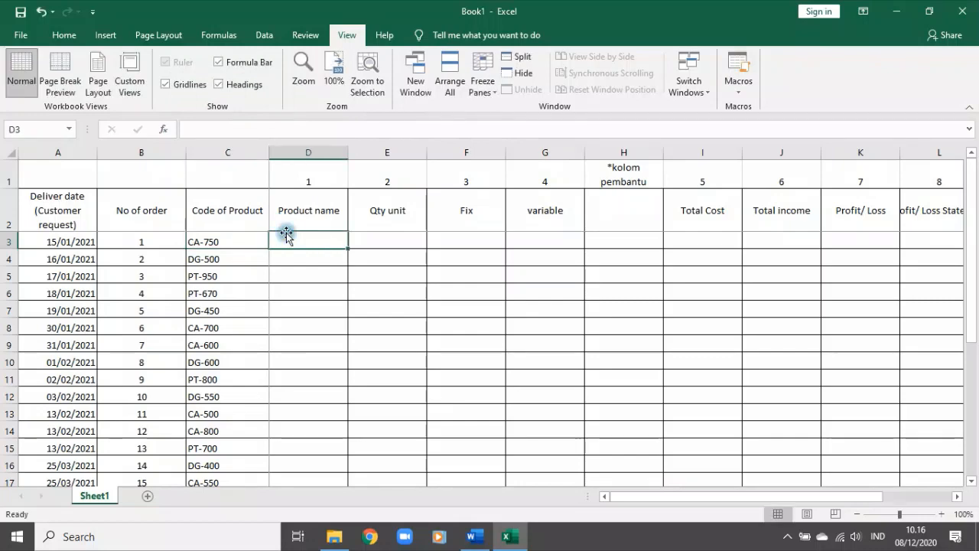
{"action": "type", "text": "="}
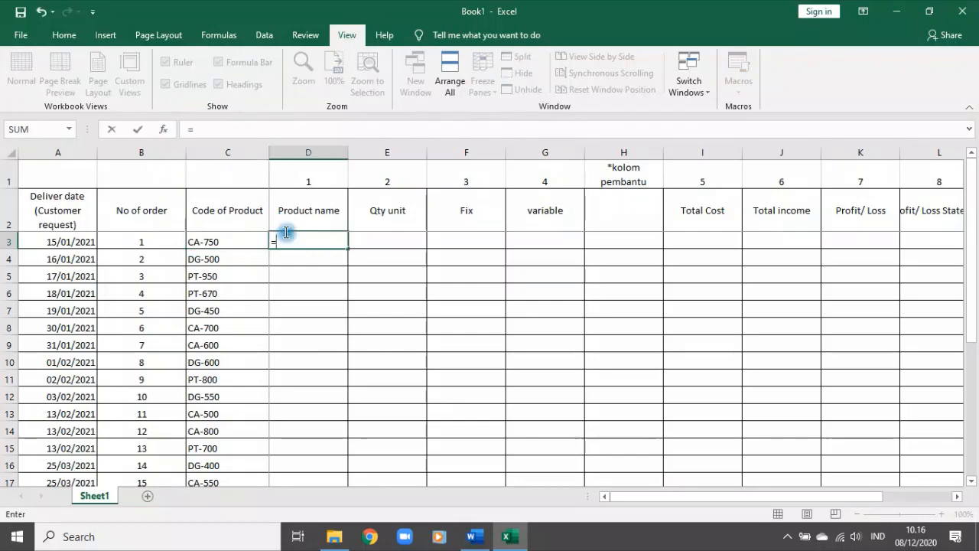
{"action": "type", "text": "lef"}
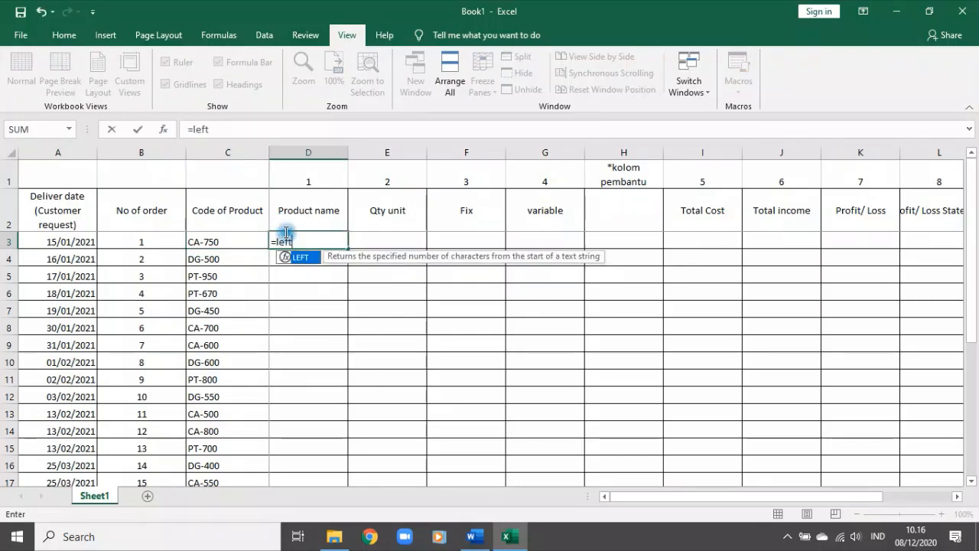
{"action": "type", "text": "t"}
{"action": "key", "text": "Tab"}
{"action": "left_click", "coordinate": [215, 244]}
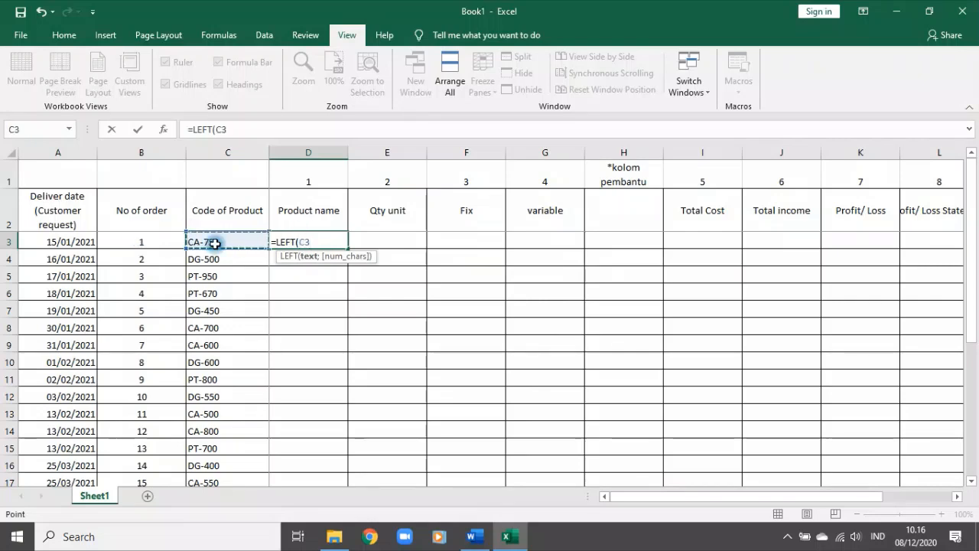
{"action": "type", "text": ";"}
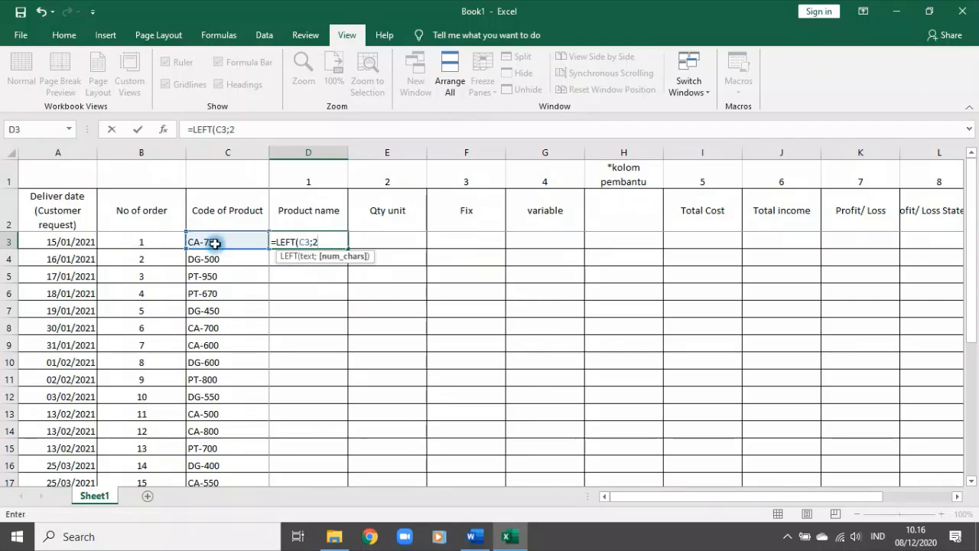
{"action": "type", "text": "2)"}
{"action": "key", "text": "Return"}
Step: Fill the LEFT formula from D3 down the Product name column and check the extracted codes against the lookup table
{"action": "left_click", "coordinate": [287, 241]}
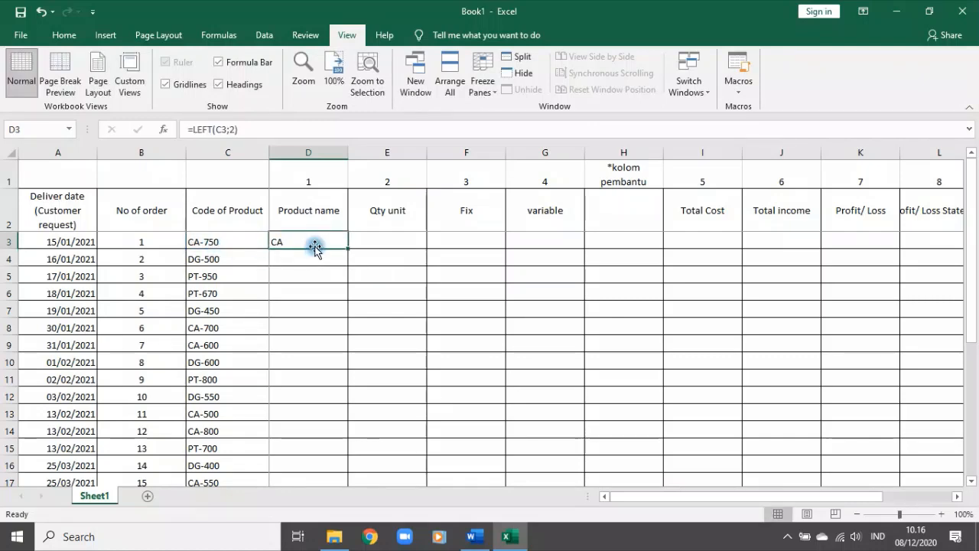
{"action": "double_click", "coordinate": [348, 249]}
{"action": "scroll", "coordinate": [364, 330], "scroll_direction": "down", "scroll_amount": 5}
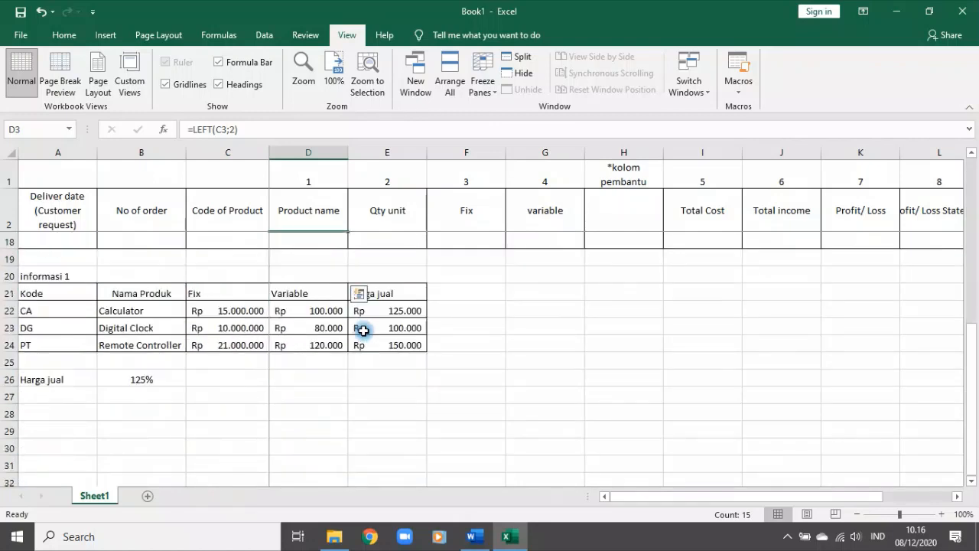
{"action": "scroll", "coordinate": [364, 331], "scroll_direction": "up", "scroll_amount": 5}
{"action": "scroll", "coordinate": [364, 331], "scroll_direction": "down", "scroll_amount": 3}
{"action": "scroll", "coordinate": [364, 330], "scroll_direction": "up", "scroll_amount": 3}
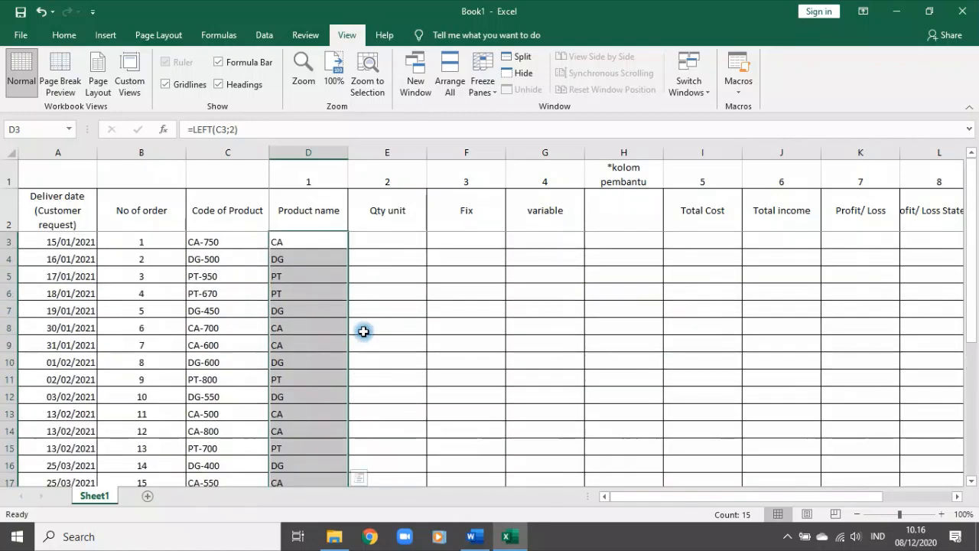
Step: Wrap the LEFT formula in D3 in a VLOOKUP function, using LEFT(C3;2) as the lookup value
{"action": "left_click", "coordinate": [291, 239]}
{"action": "left_click", "coordinate": [240, 129]}
{"action": "left_click_drag", "start_coordinate": [240, 129], "coordinate": [191, 134]}
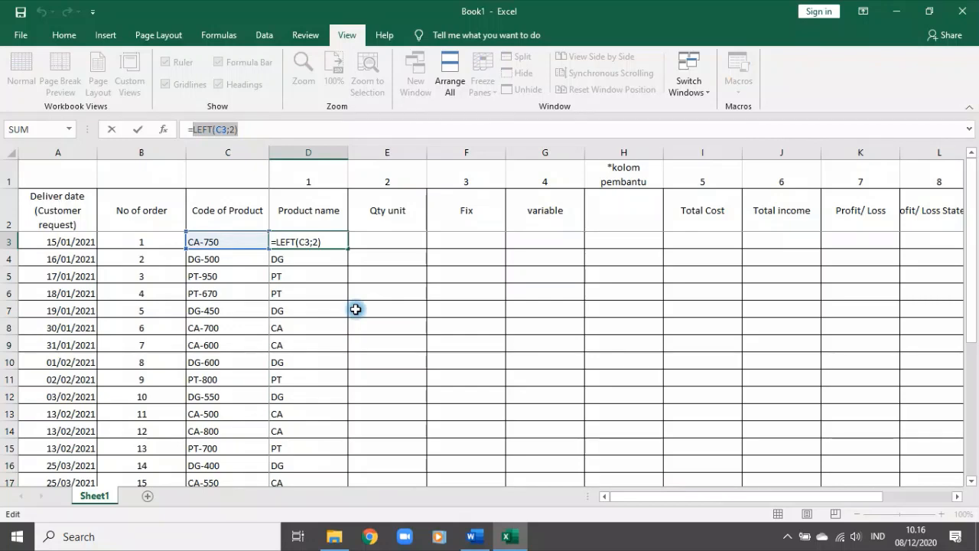
{"action": "left_click", "coordinate": [196, 129]}
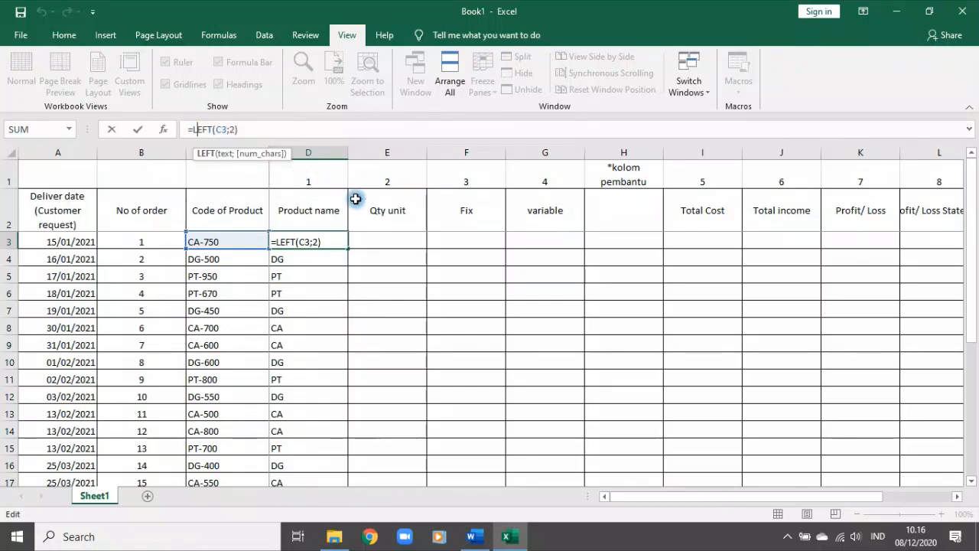
{"action": "left_click", "coordinate": [193, 129]}
{"action": "type", "text": "vlo"}
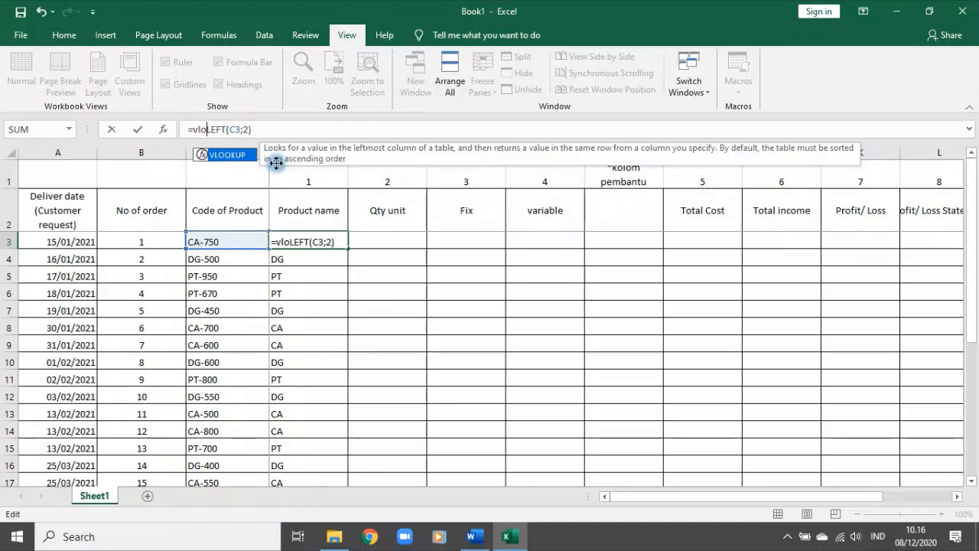
{"action": "key", "text": "Tab"}
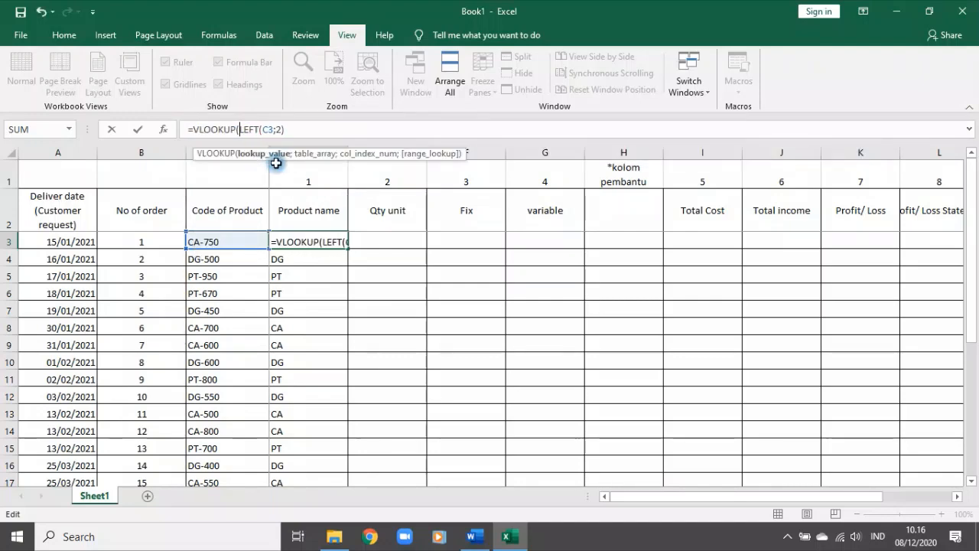
{"action": "left_click", "coordinate": [306, 129]}
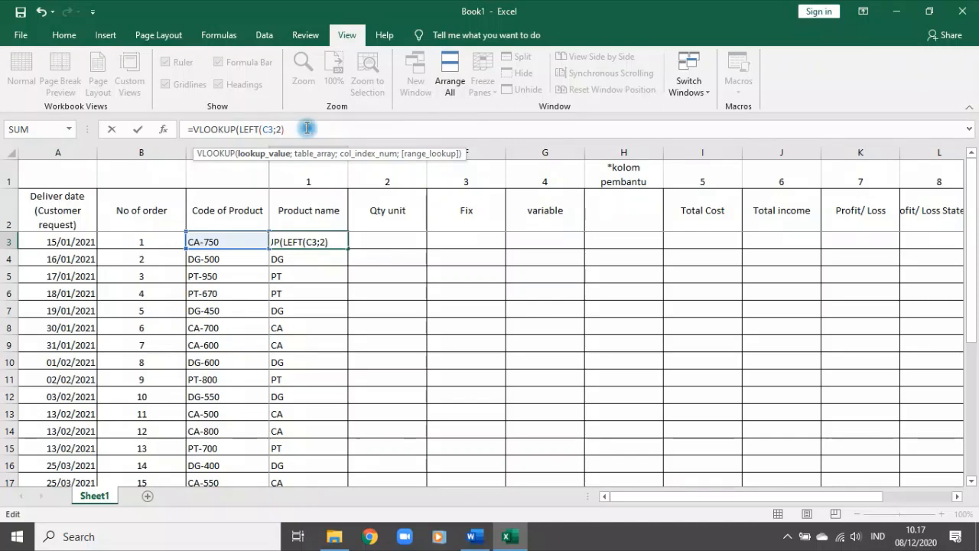
{"action": "type", "text": ";"}
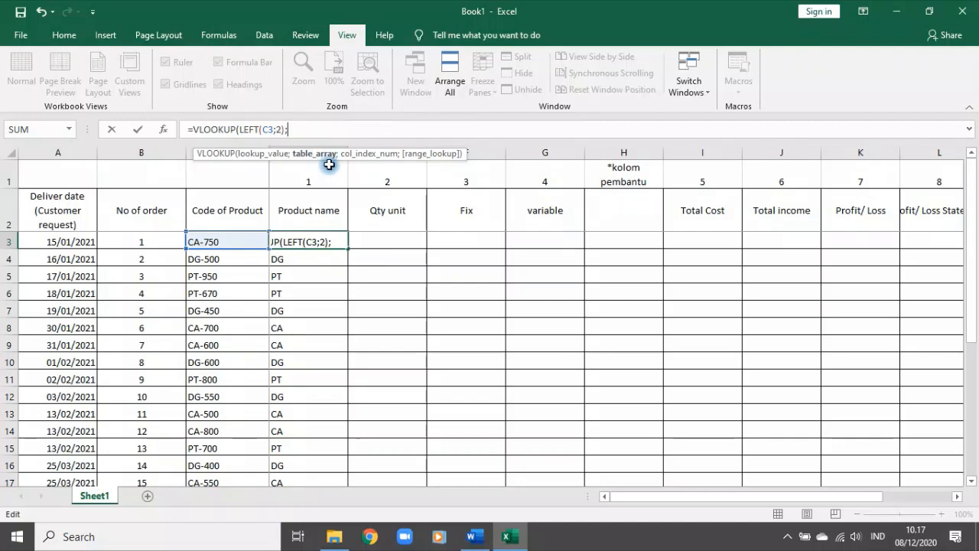
Step: Complete the VLOOKUP in D3 with the absolute table range $A$22:$E$24, column index 2 and an empty range lookup argument
{"action": "scroll", "coordinate": [341, 214], "scroll_direction": "down", "scroll_amount": 5}
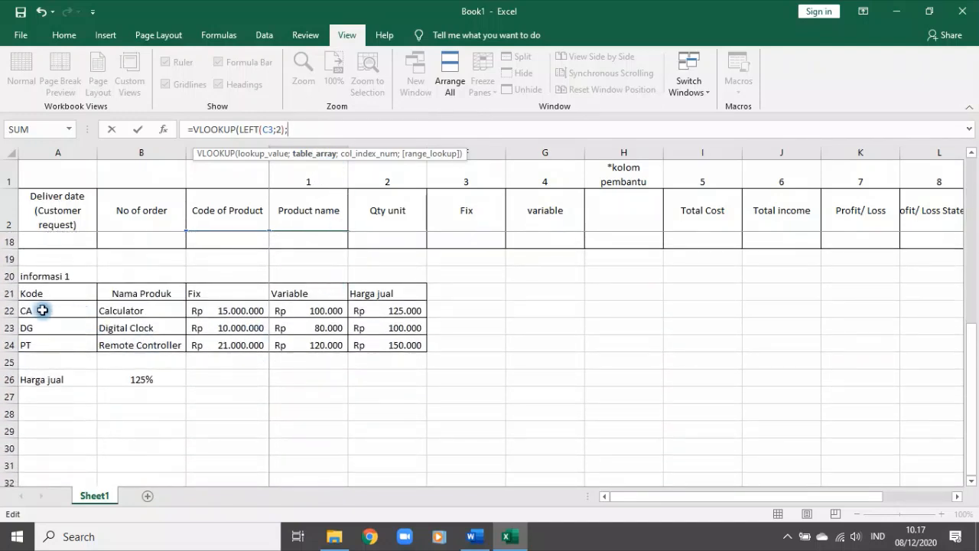
{"action": "left_click_drag", "start_coordinate": [35, 309], "coordinate": [407, 348]}
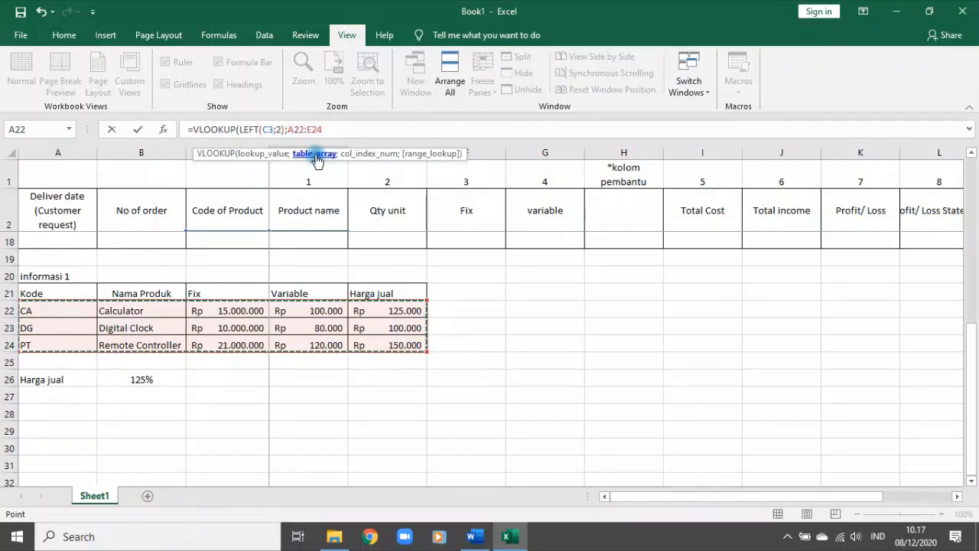
{"action": "left_click", "coordinate": [316, 155]}
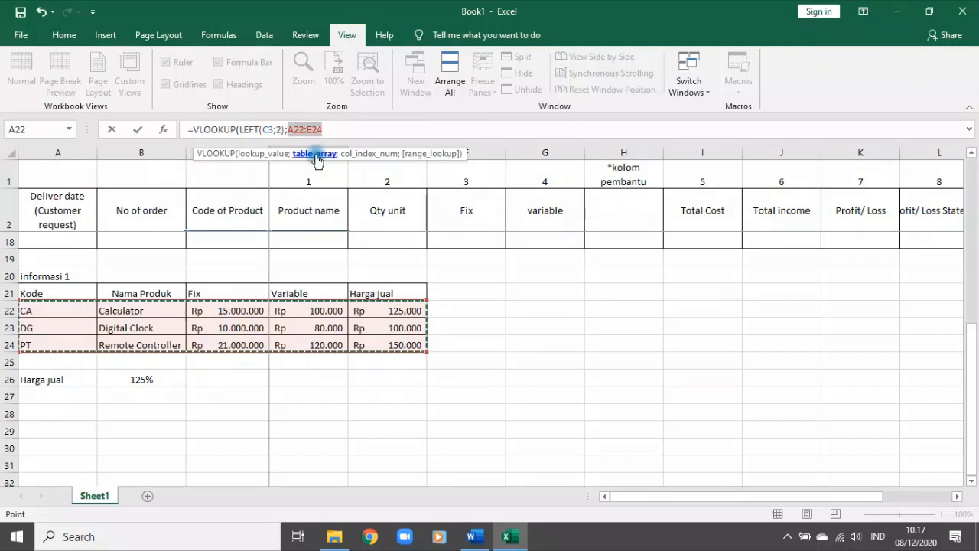
{"action": "key", "text": "F4"}
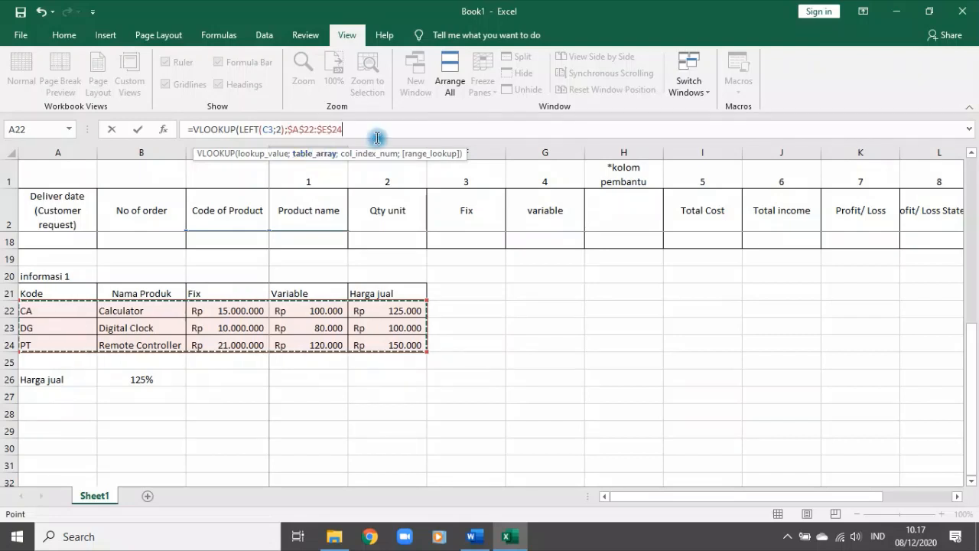
{"action": "type", "text": ";"}
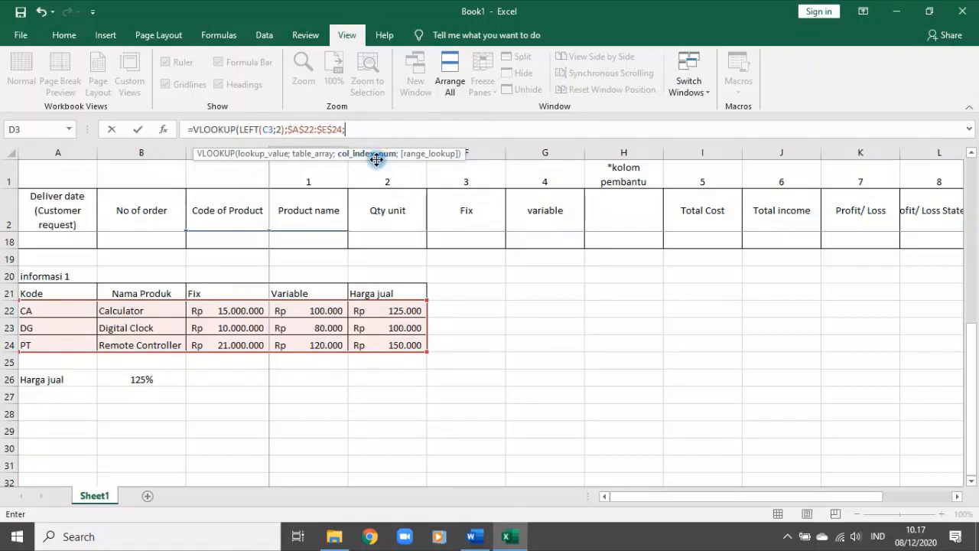
{"action": "type", "text": "2"}
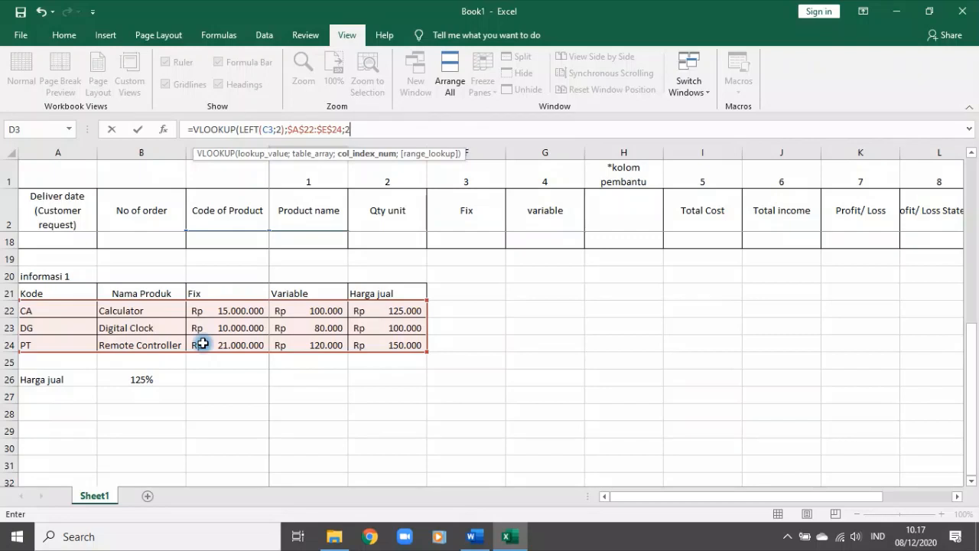
{"action": "type", "text": ";"}
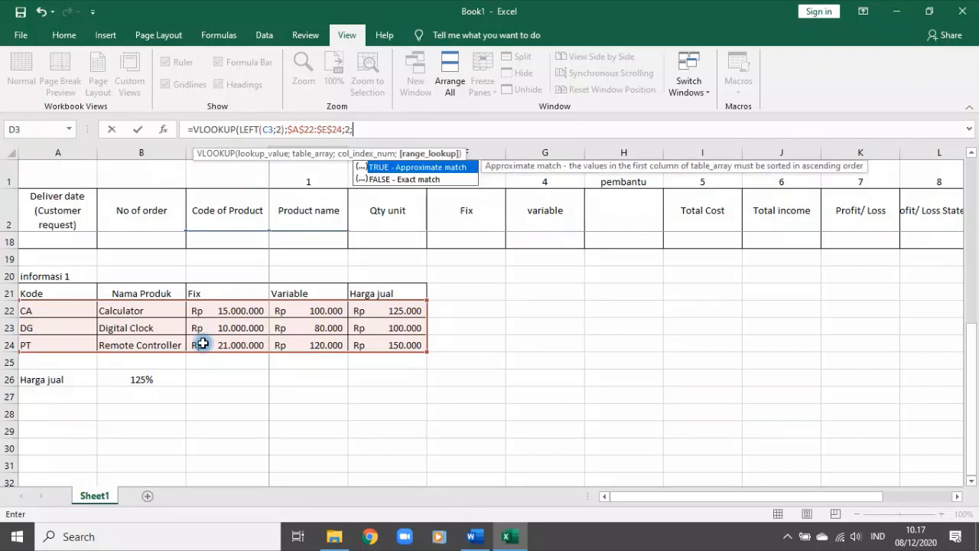
{"action": "key", "text": "Down"}
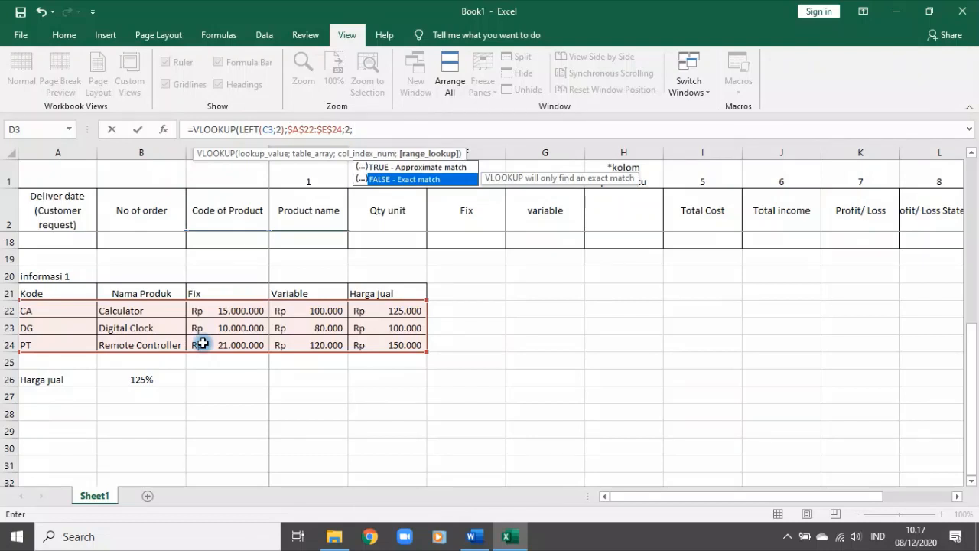
{"action": "type", "text": ")"}
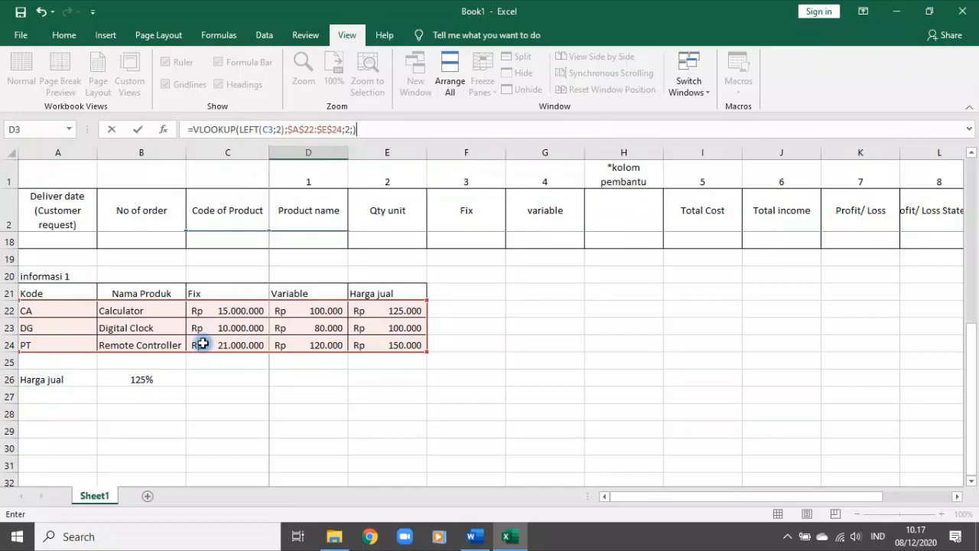
{"action": "key", "text": "Return"}
Step: Fill the VLOOKUP formula from D3 down the Product name column and widen column D to fit the product names
{"action": "scroll", "coordinate": [291, 343], "scroll_direction": "up", "scroll_amount": 1}
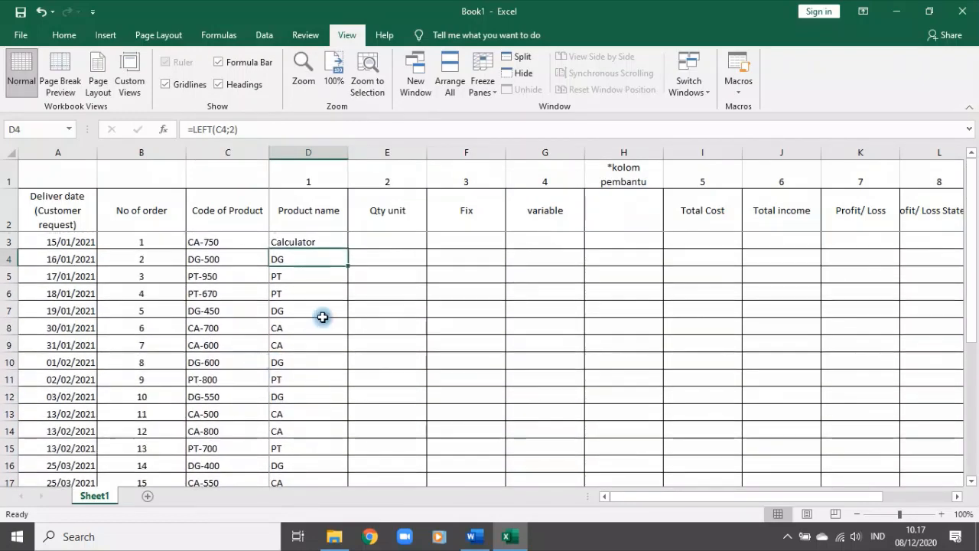
{"action": "left_click", "coordinate": [326, 244]}
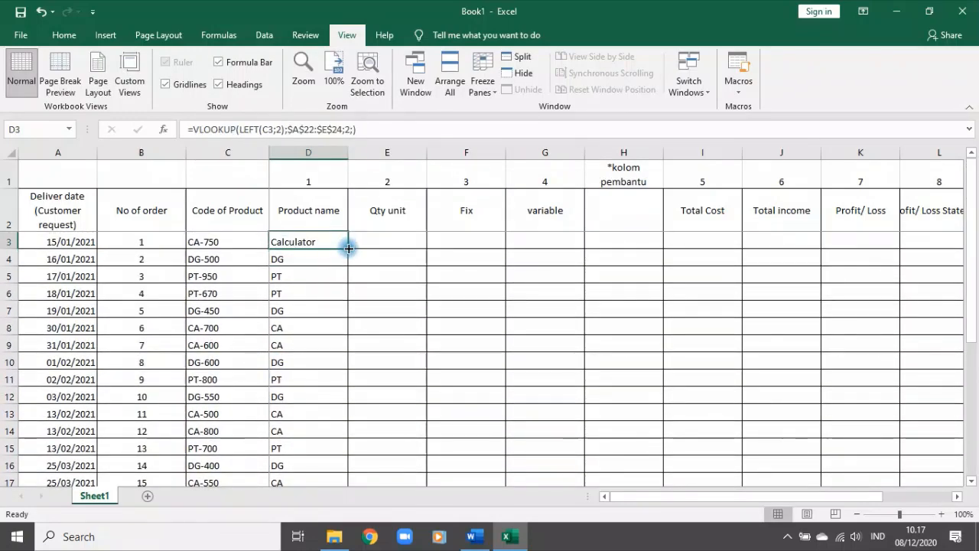
{"action": "double_click", "coordinate": [349, 248]}
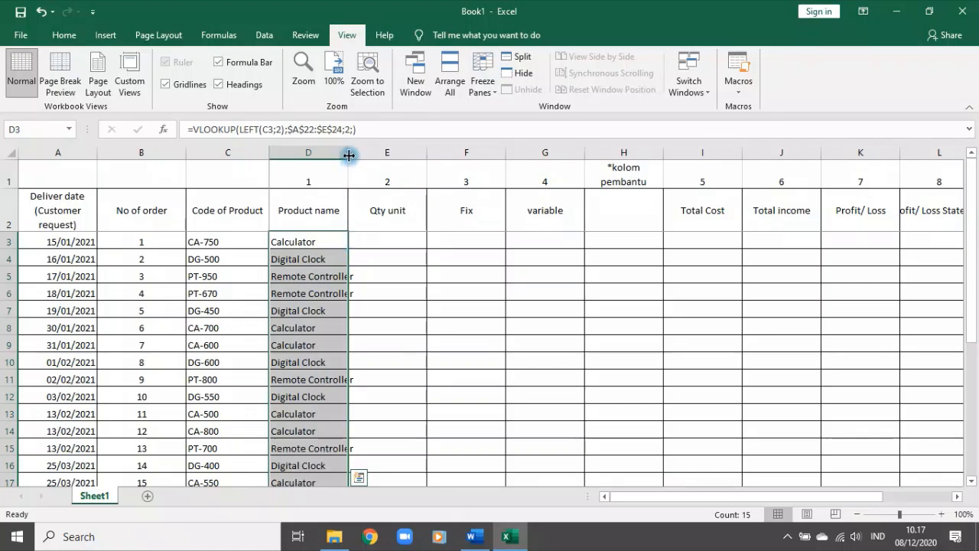
{"action": "left_click_drag", "start_coordinate": [348, 153], "coordinate": [360, 155]}
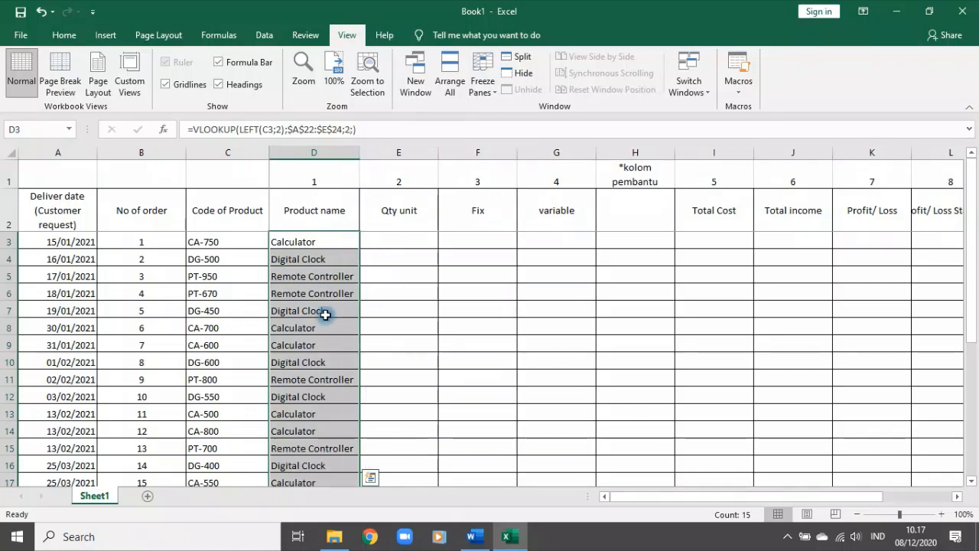
{"action": "left_click", "coordinate": [323, 313]}
{"action": "scroll", "coordinate": [379, 440], "scroll_direction": "down", "scroll_amount": 4}
{"action": "scroll", "coordinate": [381, 436], "scroll_direction": "up", "scroll_amount": 4}
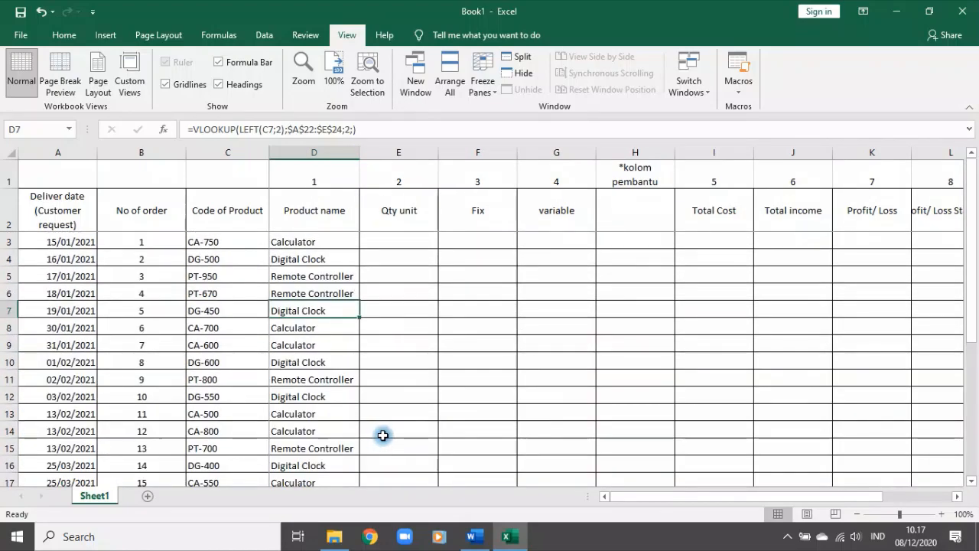
Step: Enter a RIGHT formula in E3 that extracts the last 3 characters of the product code in C3
{"action": "left_click", "coordinate": [399, 244]}
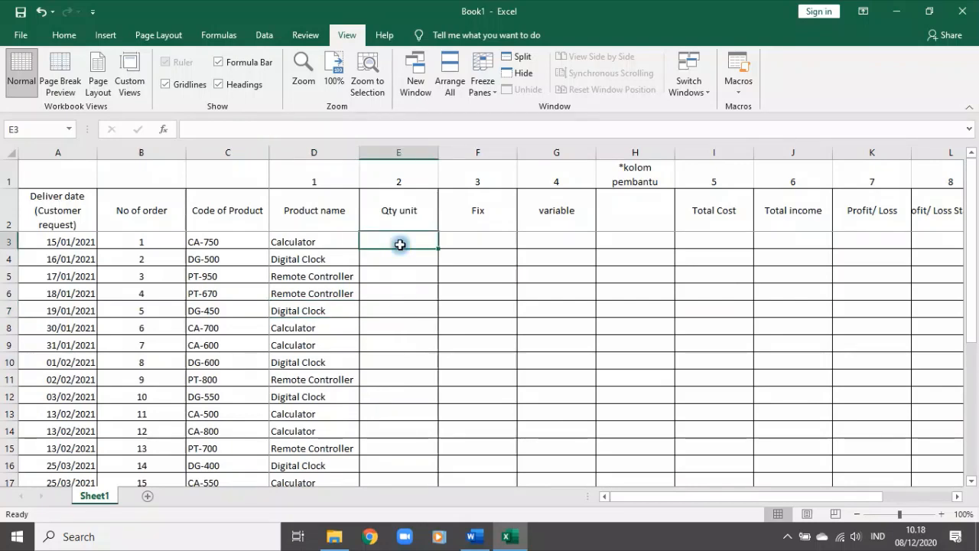
{"action": "type", "text": "=rig"}
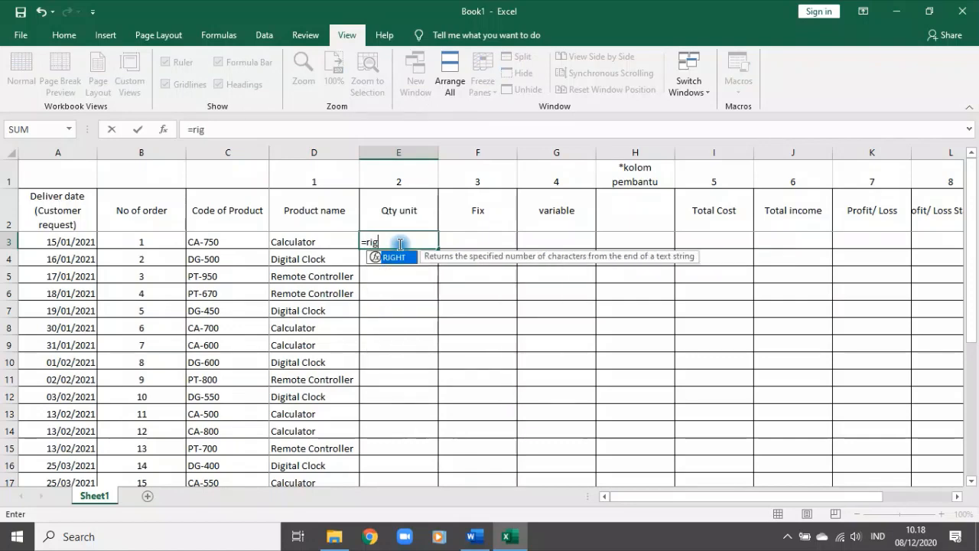
{"action": "key", "text": "Tab"}
{"action": "left_click", "coordinate": [234, 241]}
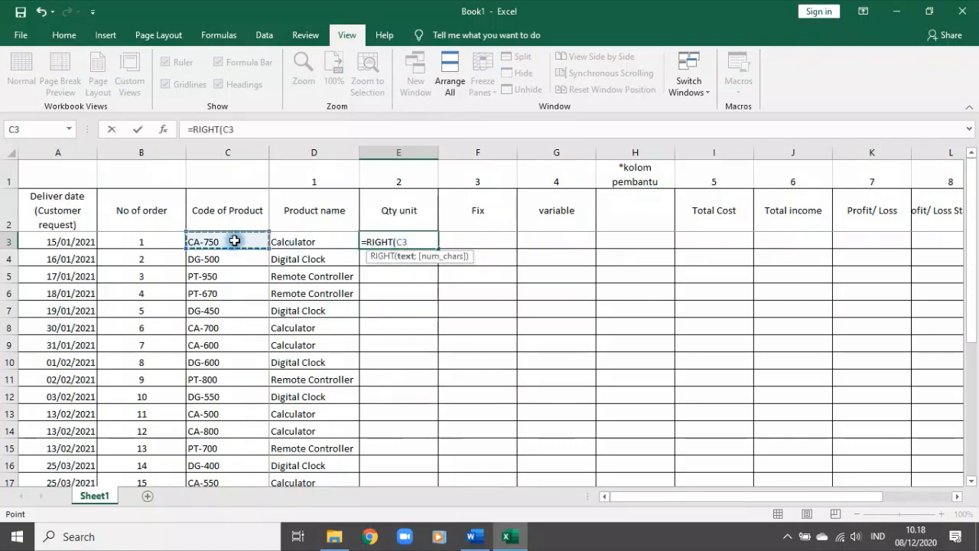
{"action": "type", "text": ";3"}
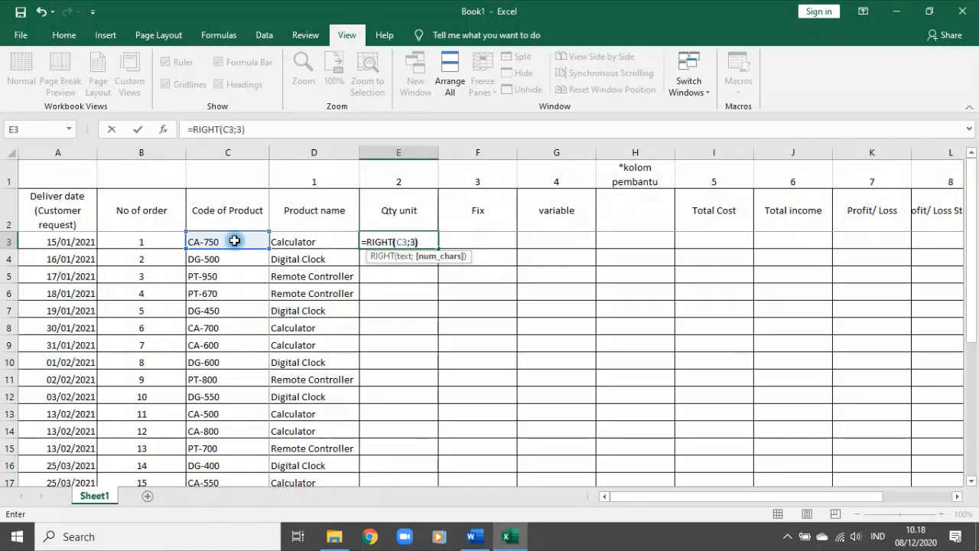
{"action": "key", "text": "Return"}
{"action": "key", "text": "Up"}
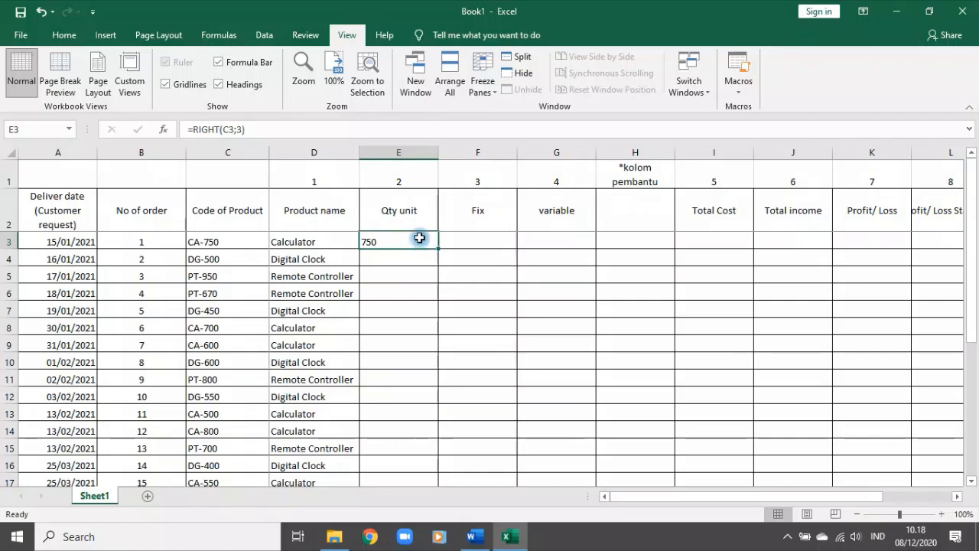
Step: Wrap the RIGHT formula in E3 in a NUMBERVALUE function, giving =NUMBERVALUE(RIGHT(C3;3))
{"action": "left_click", "coordinate": [193, 130]}
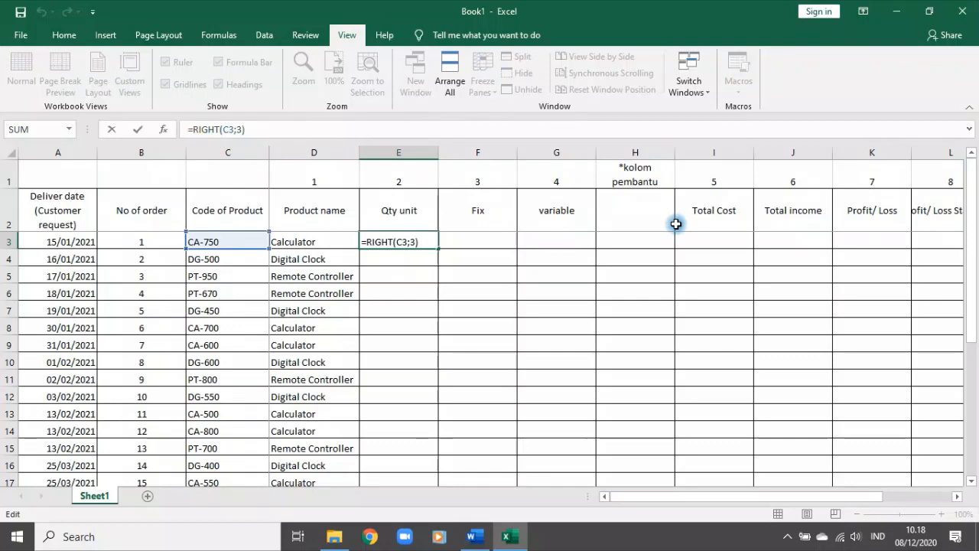
{"action": "type", "text": "nu"}
{"action": "key", "text": "Tab"}
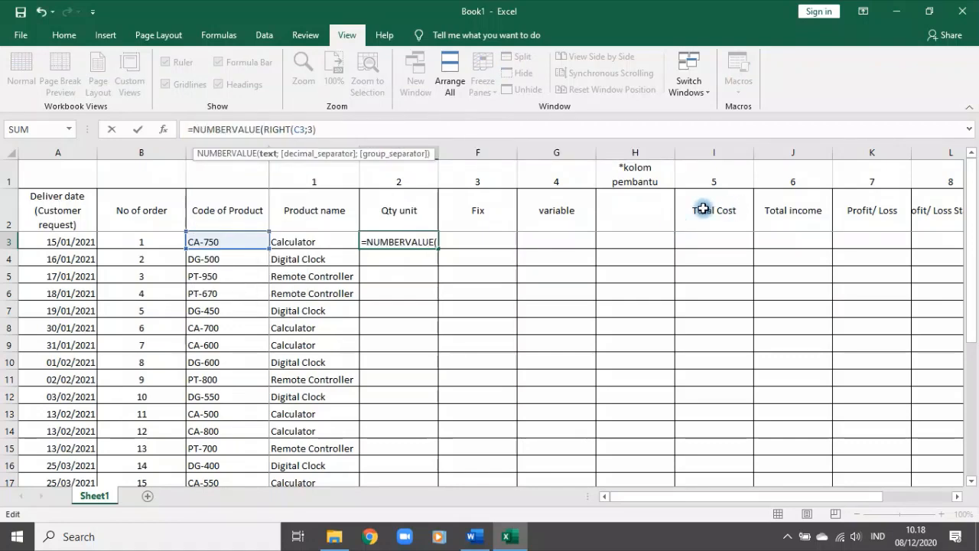
{"action": "left_click", "coordinate": [376, 138]}
{"action": "type", "text": ")"}
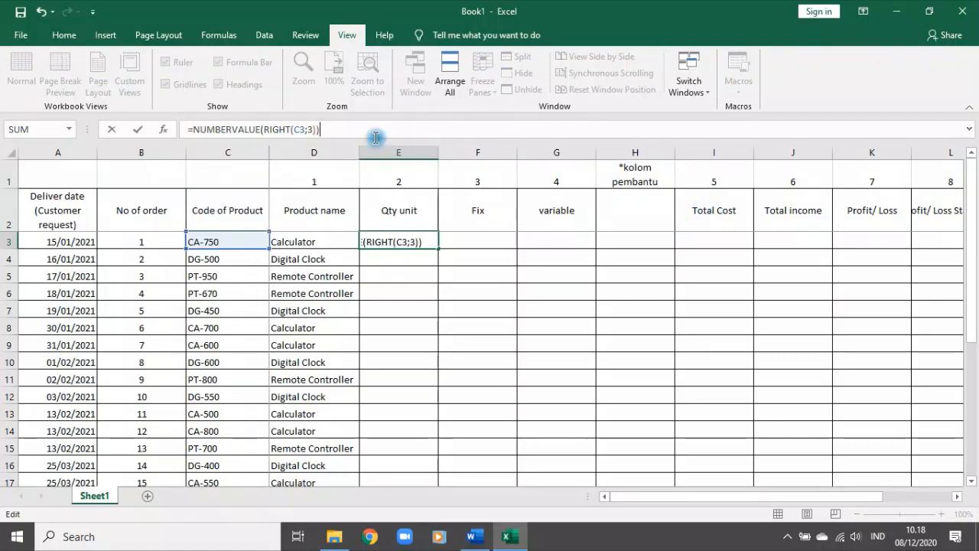
{"action": "key", "text": "Return"}
Step: Fill the NUMBERVALUE formula from E3 down the Qty unit column and center the quantities
{"action": "left_click", "coordinate": [420, 241]}
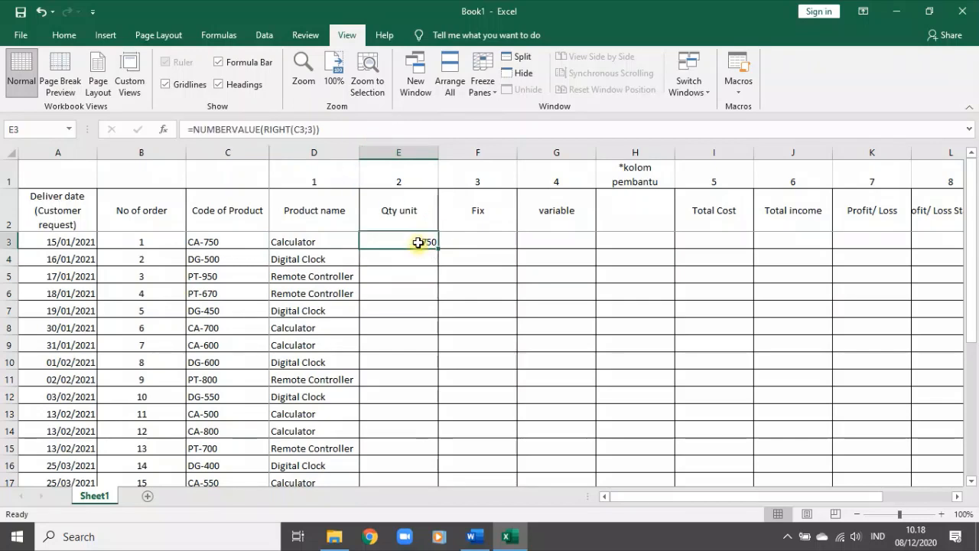
{"action": "double_click", "coordinate": [434, 247]}
{"action": "scroll", "coordinate": [497, 295], "scroll_direction": "down", "scroll_amount": 4}
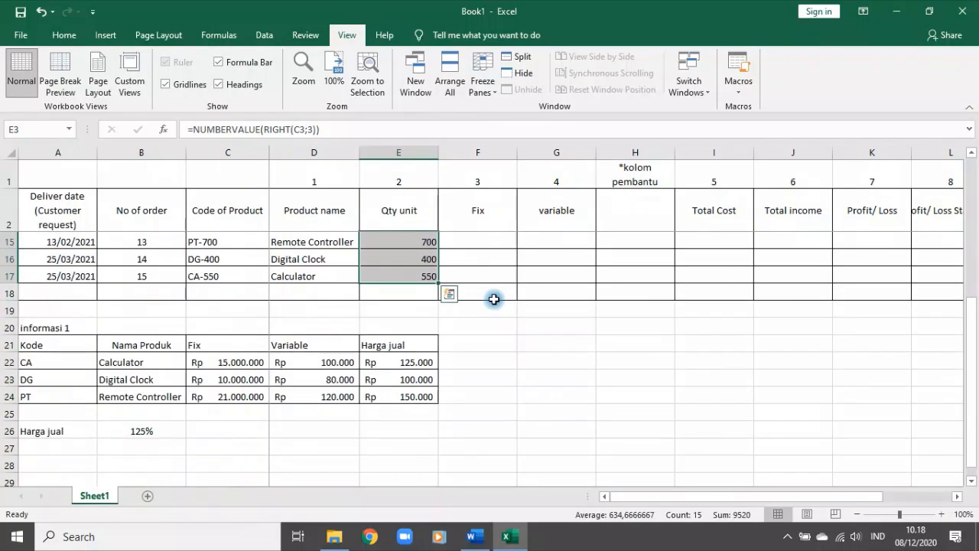
{"action": "scroll", "coordinate": [495, 299], "scroll_direction": "up", "scroll_amount": 3}
{"action": "scroll", "coordinate": [494, 299], "scroll_direction": "up", "scroll_amount": 1}
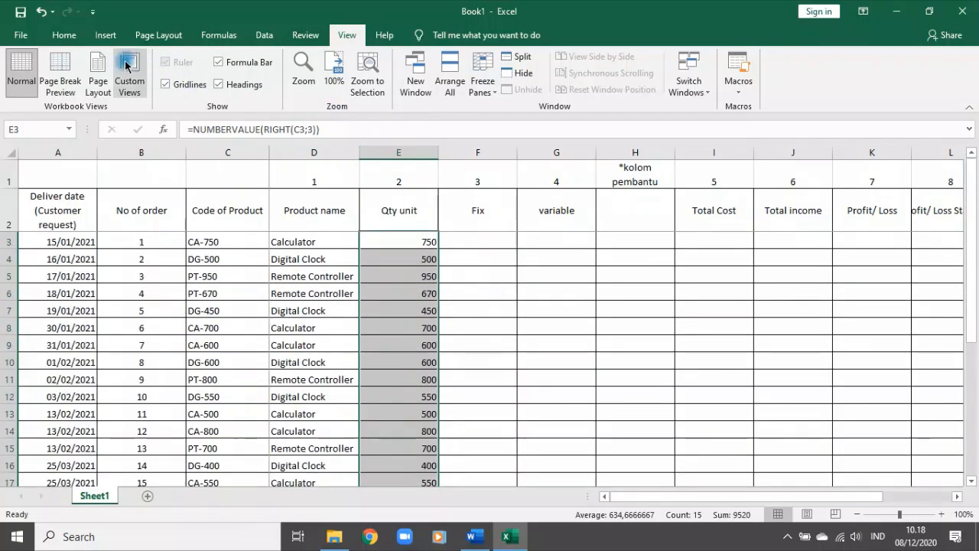
{"action": "left_click", "coordinate": [78, 38]}
{"action": "left_click", "coordinate": [300, 83]}
Step: Start a VLOOKUP formula in F3 of the Fix column with the product name in D3 as the lookup value
{"action": "left_click", "coordinate": [452, 261]}
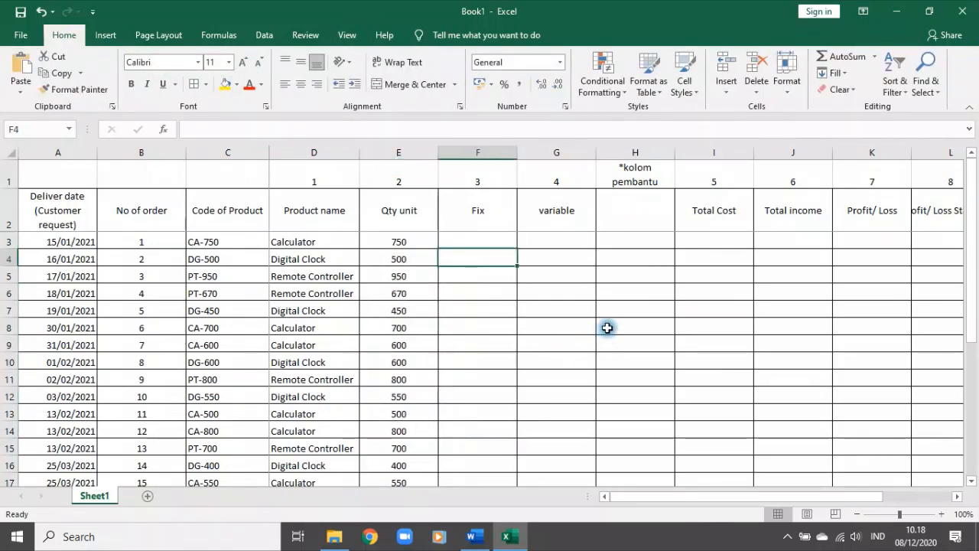
{"action": "scroll", "coordinate": [455, 271], "scroll_direction": "down", "scroll_amount": 5}
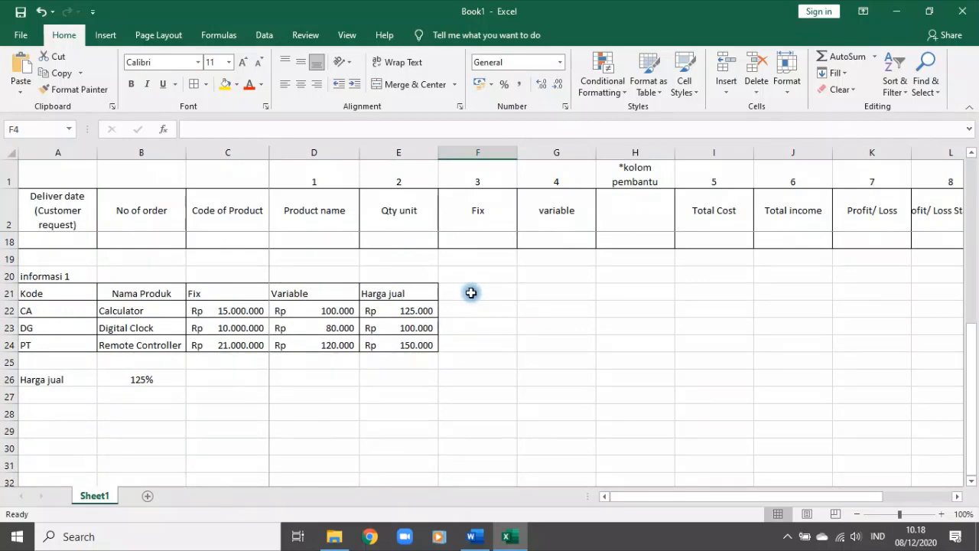
{"action": "scroll", "coordinate": [478, 303], "scroll_direction": "up", "scroll_amount": 5}
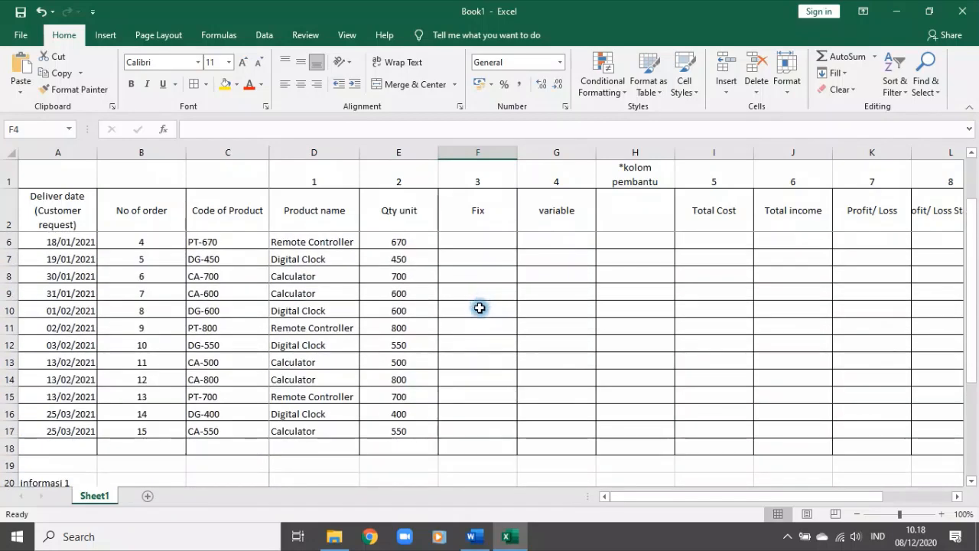
{"action": "left_click", "coordinate": [305, 244]}
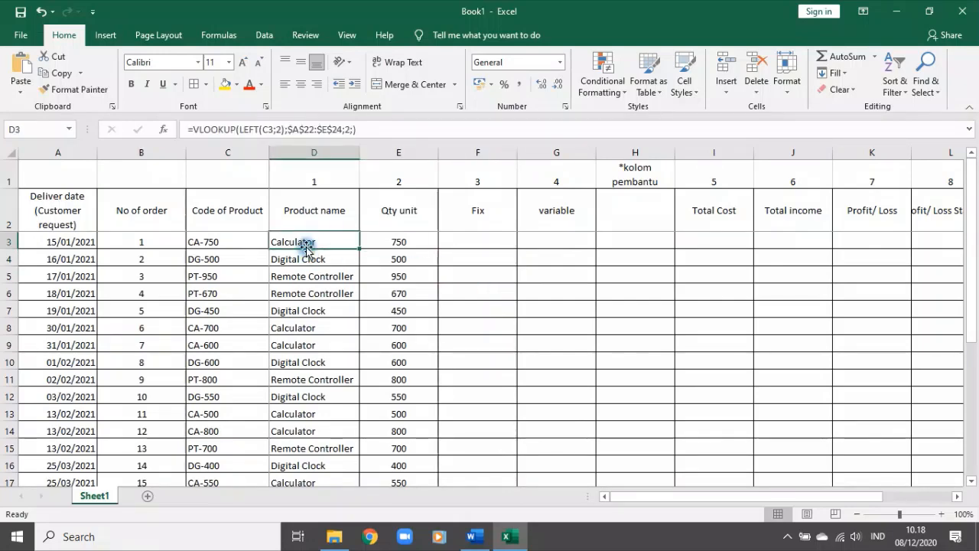
{"action": "left_click", "coordinate": [473, 242]}
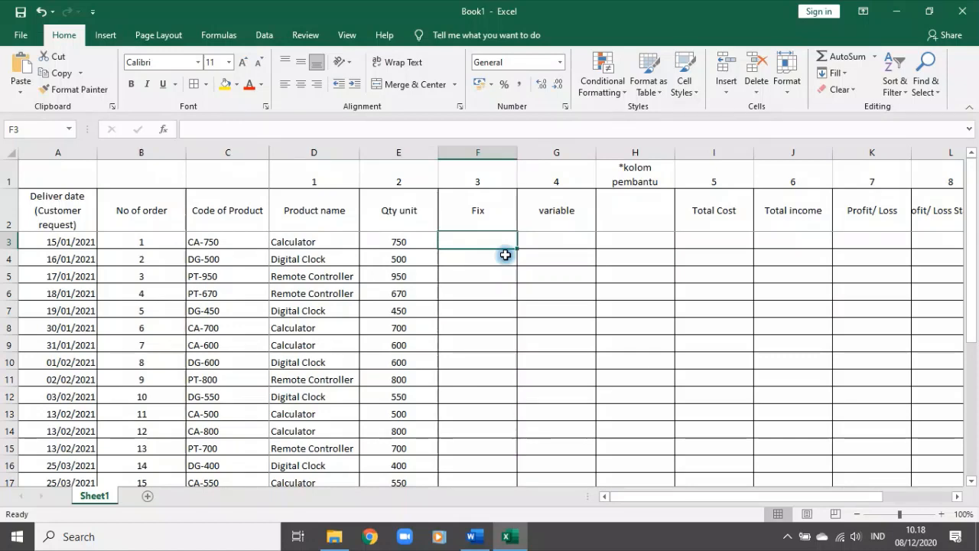
{"action": "left_click", "coordinate": [295, 242]}
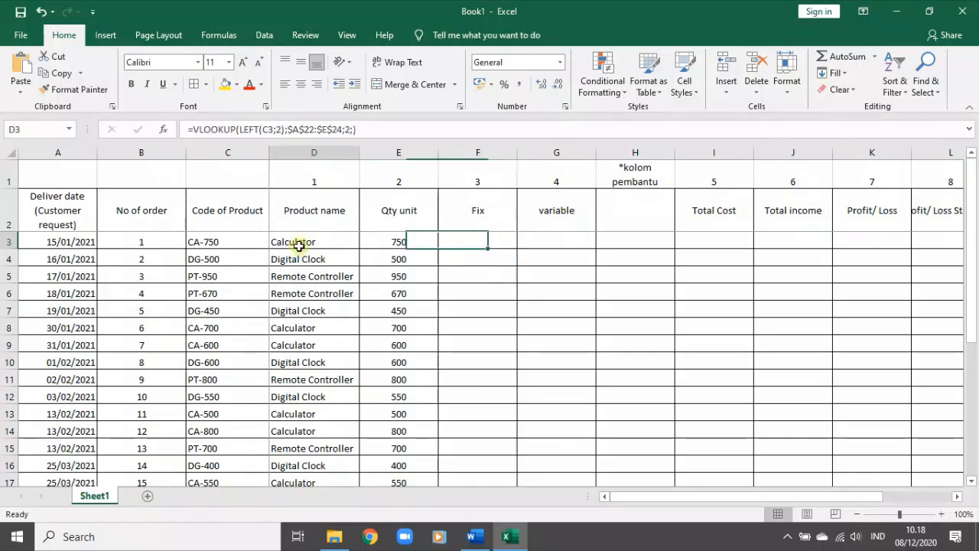
{"action": "left_click", "coordinate": [468, 239]}
{"action": "type", "text": "=vl"}
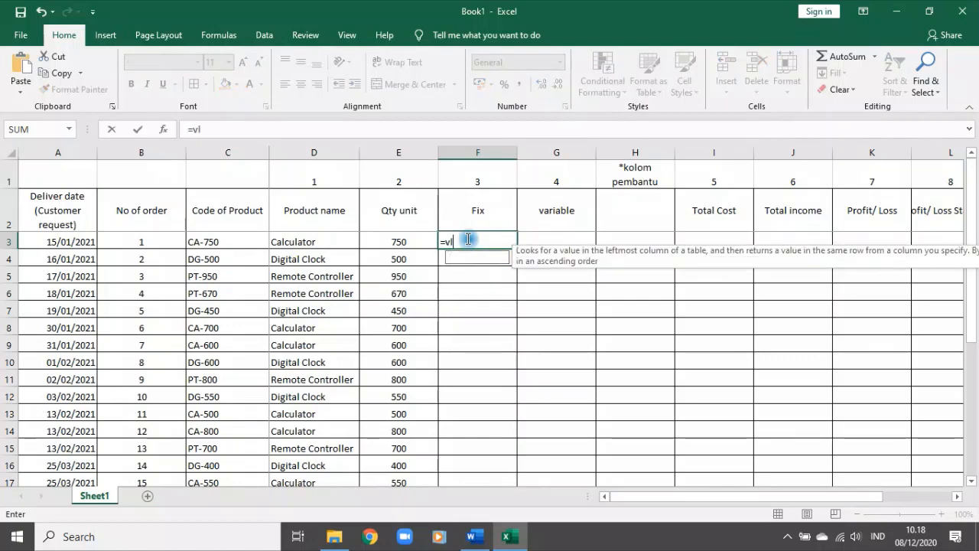
{"action": "key", "text": "Tab"}
{"action": "left_click", "coordinate": [332, 237]}
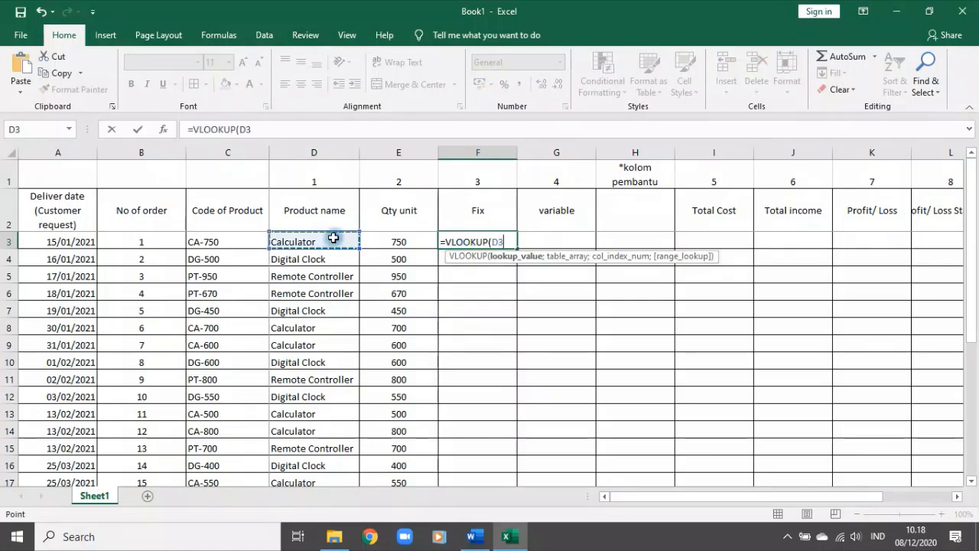
{"action": "type", "text": ";"}
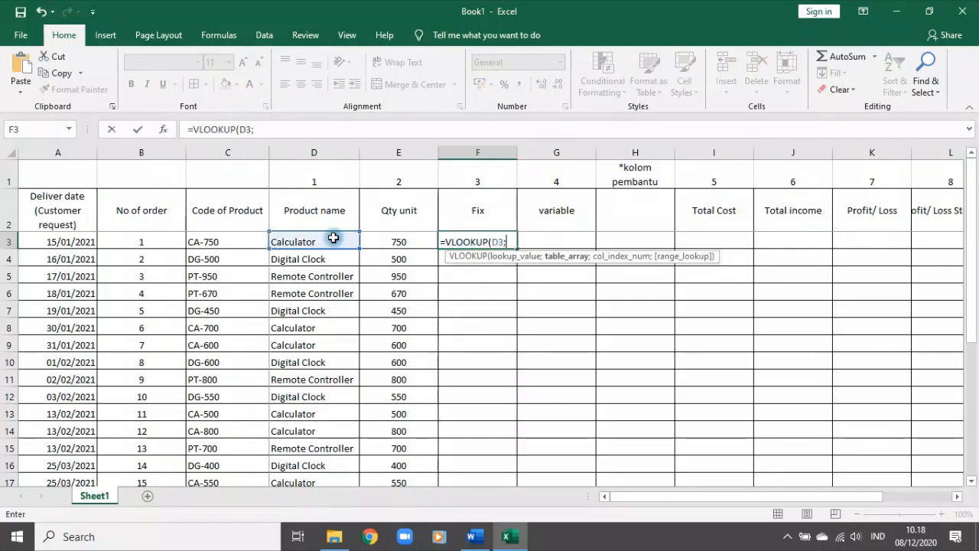
Step: Set the table array of the F3 VLOOKUP to the product data from B22 to E24 as the absolute range $B$22:$E$24
{"action": "scroll", "coordinate": [346, 268], "scroll_direction": "down", "scroll_amount": 5}
{"action": "scroll", "coordinate": [345, 268], "scroll_direction": "up", "scroll_amount": 1}
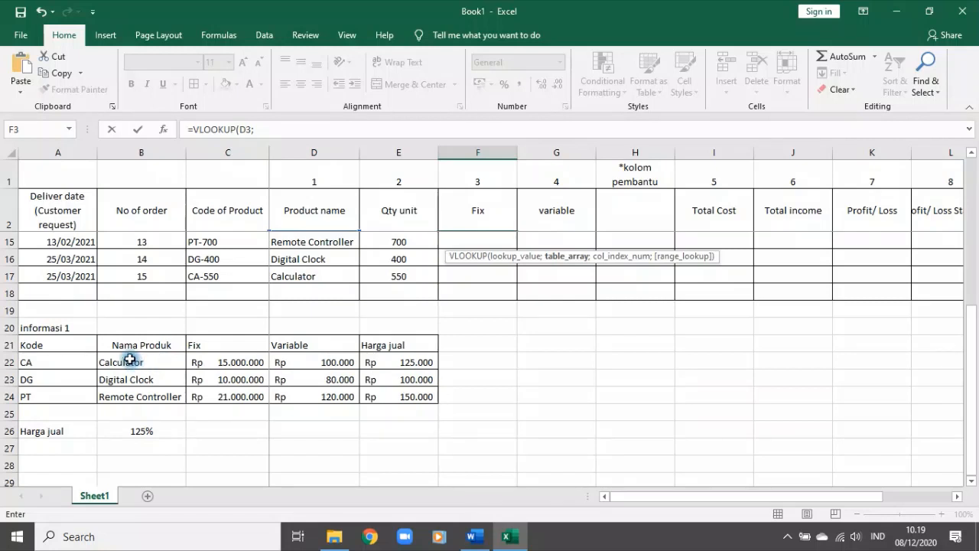
{"action": "left_click_drag", "start_coordinate": [130, 359], "coordinate": [414, 396]}
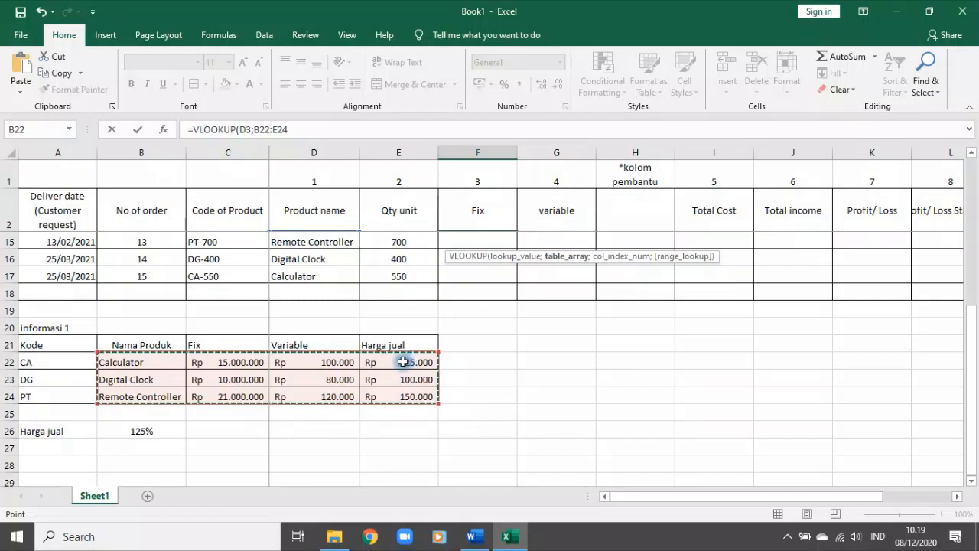
{"action": "left_click", "coordinate": [283, 128]}
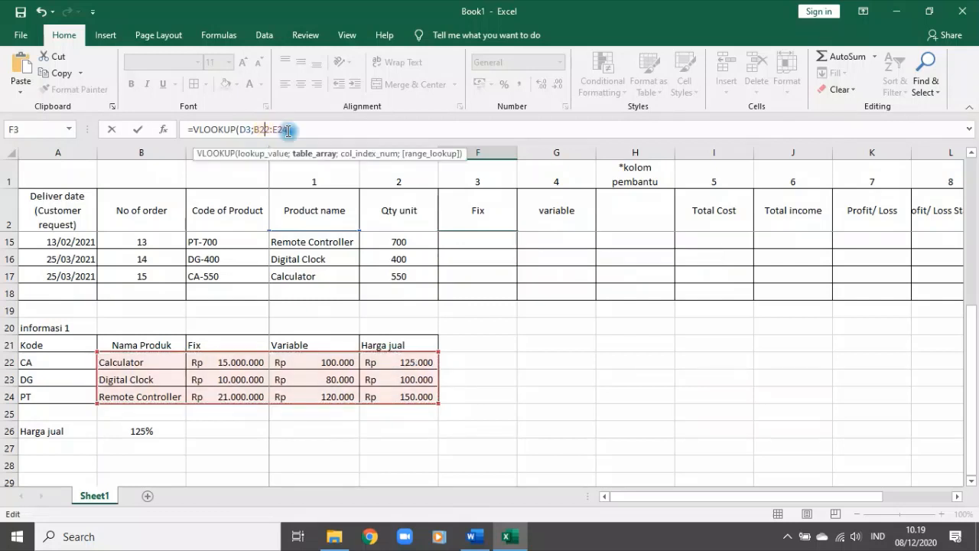
{"action": "left_click", "coordinate": [331, 156]}
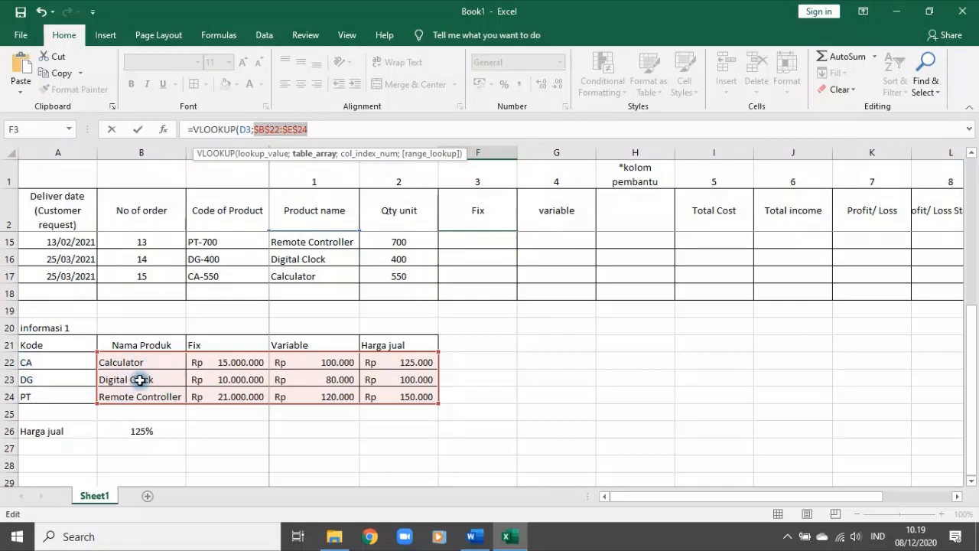
{"action": "scroll", "coordinate": [406, 311], "scroll_direction": "up", "scroll_amount": 4}
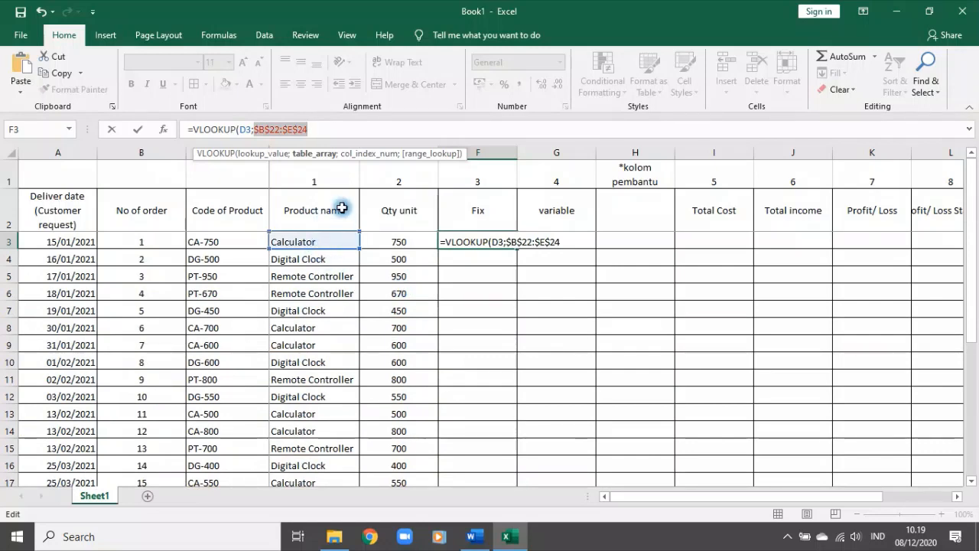
Step: Complete the VLOOKUP in F3 with column index 0 and range lookup 0
{"action": "type", "text": ";"}
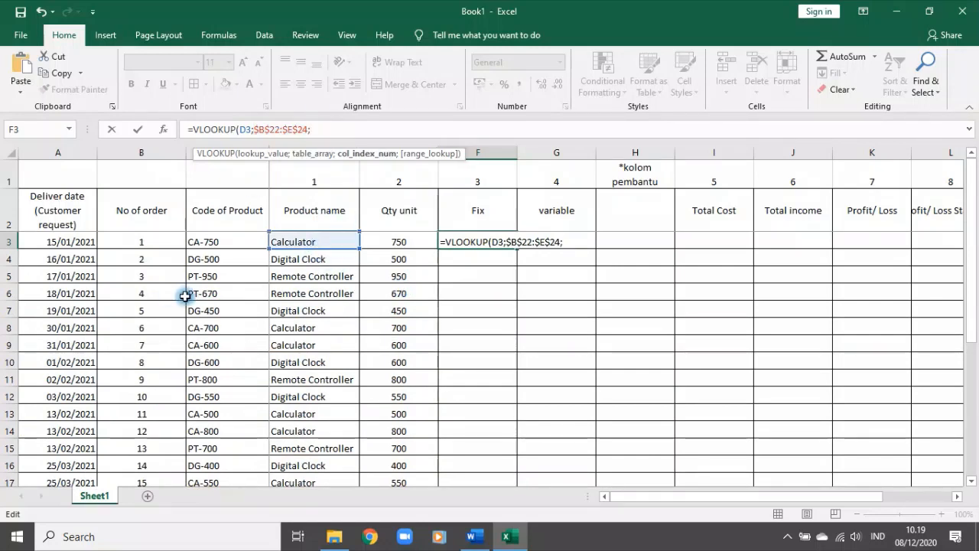
{"action": "scroll", "coordinate": [405, 421], "scroll_direction": "down", "scroll_amount": 6}
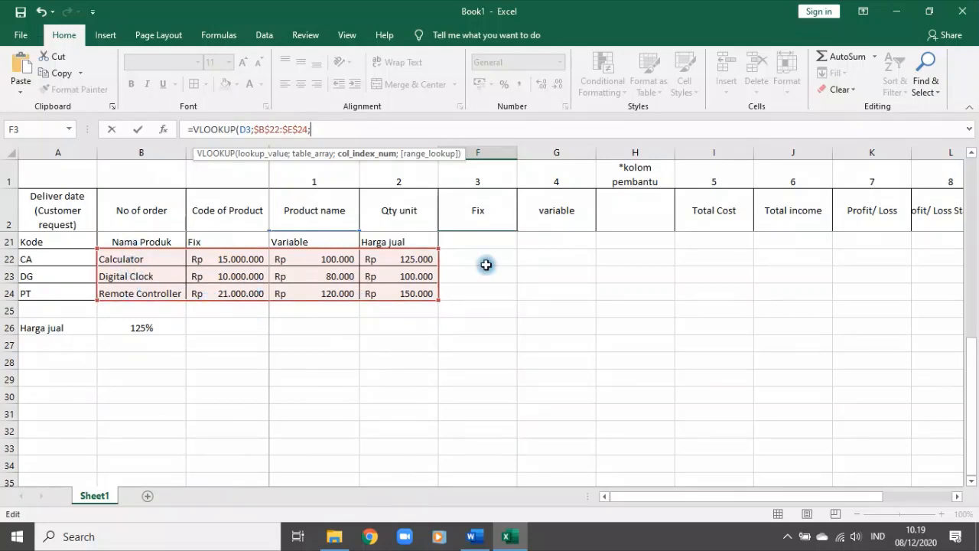
{"action": "scroll", "coordinate": [490, 260], "scroll_direction": "up", "scroll_amount": 6}
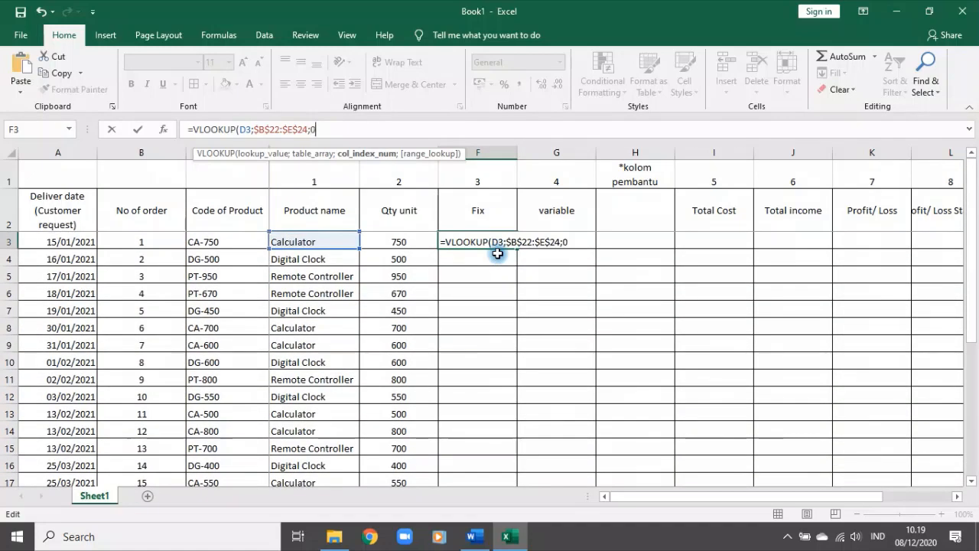
{"action": "type", "text": ";"}
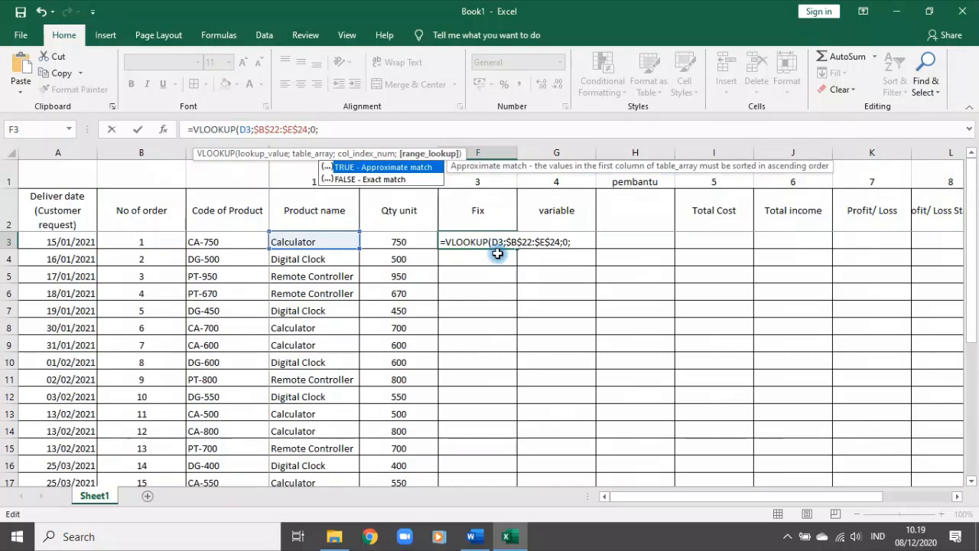
{"action": "type", "text": "0"}
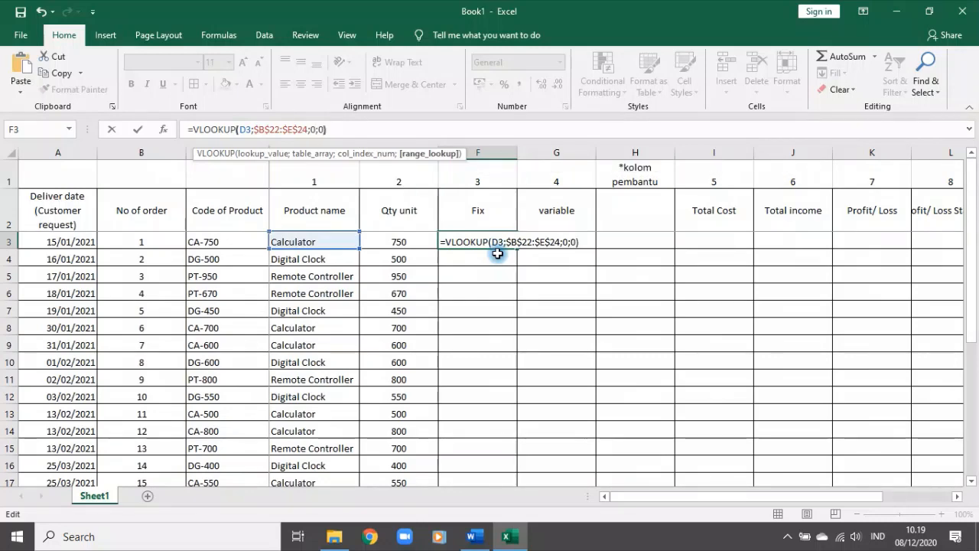
{"action": "type", "text": ")"}
{"action": "key", "text": "Return"}
Step: Change the column index of the VLOOKUP in F3 to 2
{"action": "left_click", "coordinate": [500, 239]}
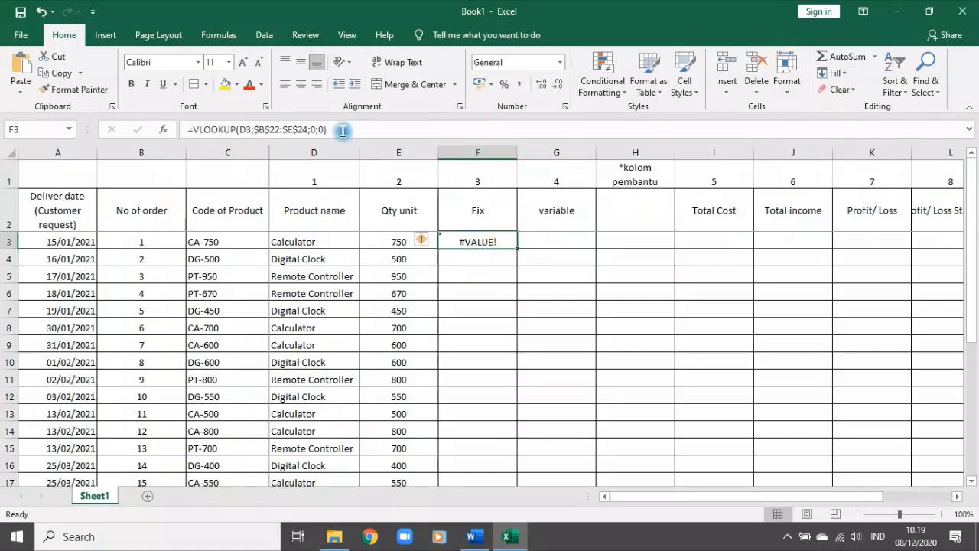
{"action": "left_click", "coordinate": [329, 128]}
{"action": "left_click", "coordinate": [315, 129]}
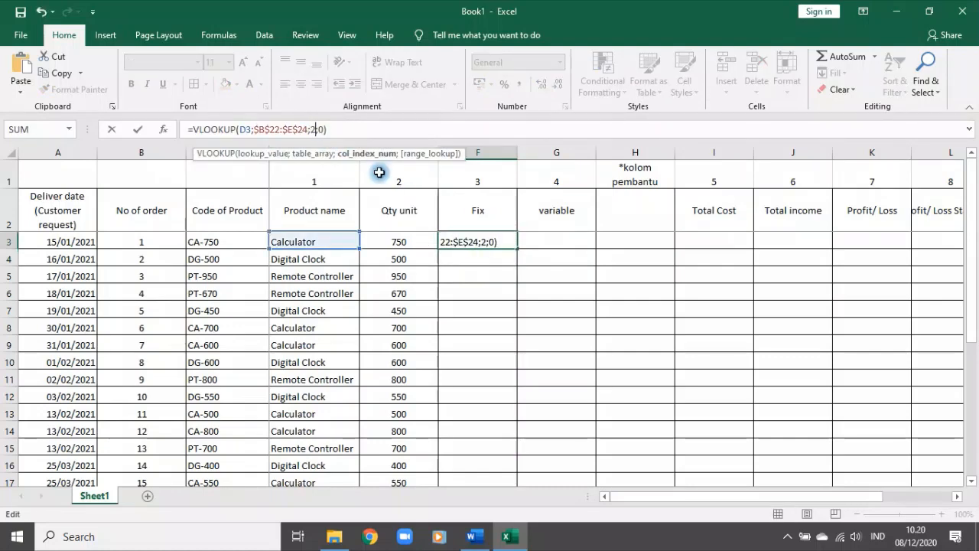
{"action": "type", "text": "2"}
{"action": "key", "text": "Return"}
Step: Format F3 as Rp accounting currency and fill its VLOOKUP formula down the Fix column
{"action": "left_click", "coordinate": [498, 237]}
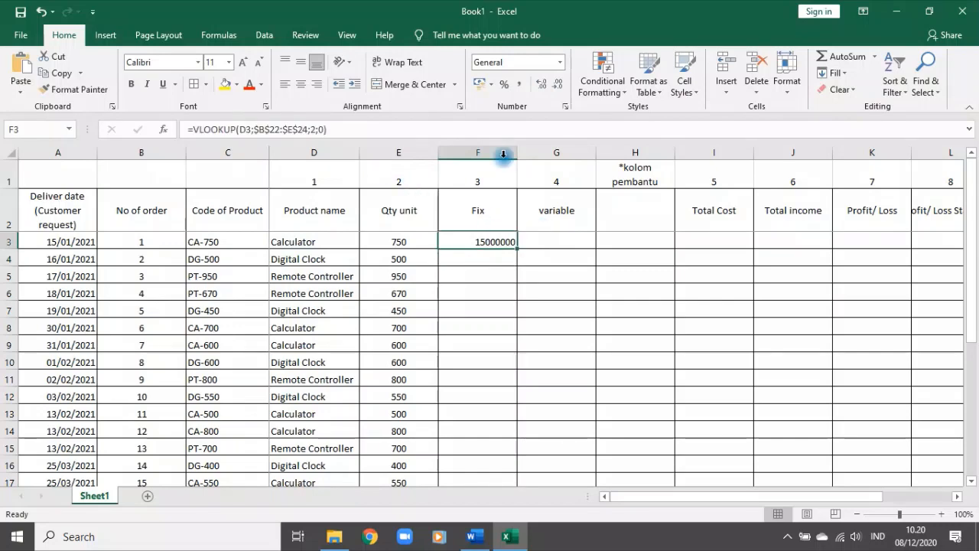
{"action": "left_click", "coordinate": [480, 83]}
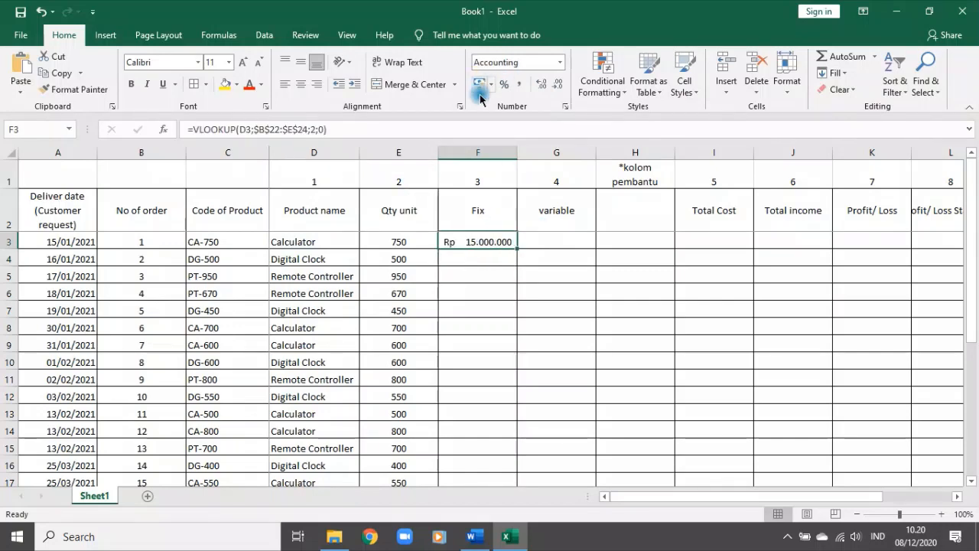
{"action": "double_click", "coordinate": [516, 249]}
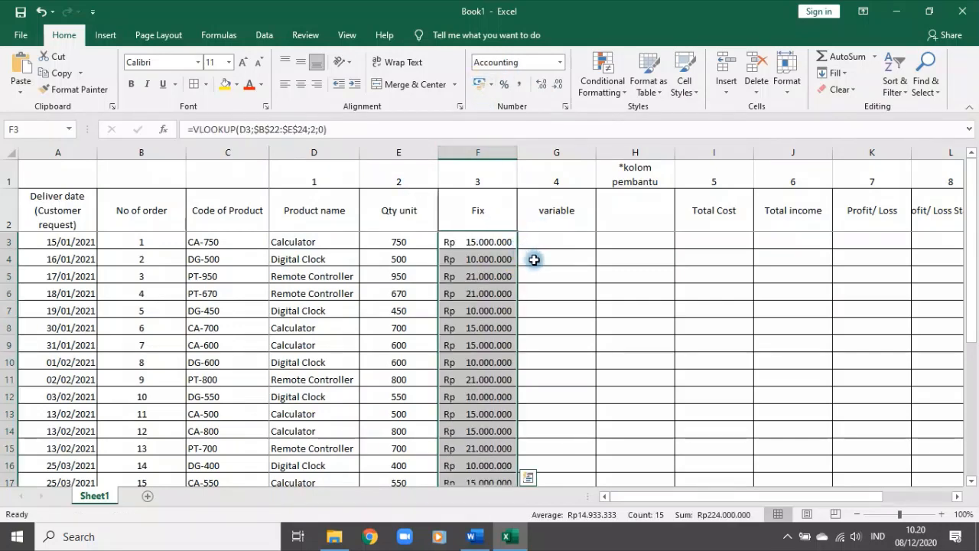
Step: Examine the Variable costs in the product data table, rows 22 to 24, as the source for the empty variable column
{"action": "scroll", "coordinate": [533, 258], "scroll_direction": "down", "scroll_amount": 4}
{"action": "scroll", "coordinate": [533, 258], "scroll_direction": "up", "scroll_amount": 4}
{"action": "left_click", "coordinate": [549, 244]}
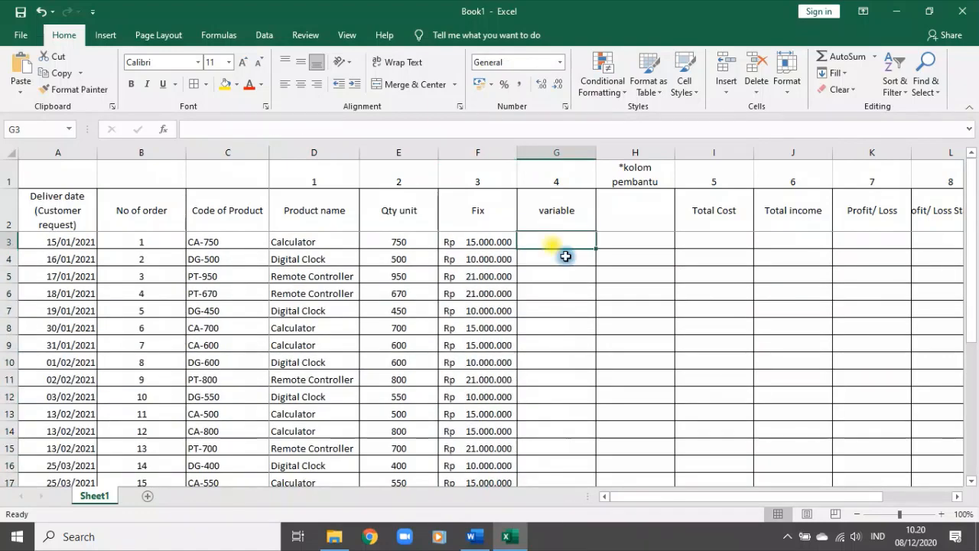
{"action": "scroll", "coordinate": [618, 268], "scroll_direction": "down", "scroll_amount": 3}
{"action": "scroll", "coordinate": [619, 269], "scroll_direction": "up", "scroll_amount": 3}
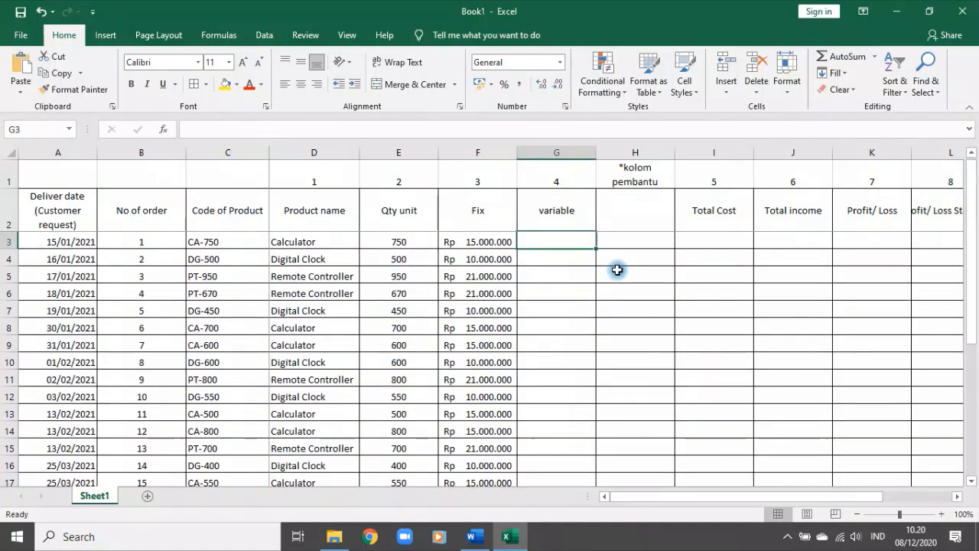
{"action": "left_click", "coordinate": [474, 240]}
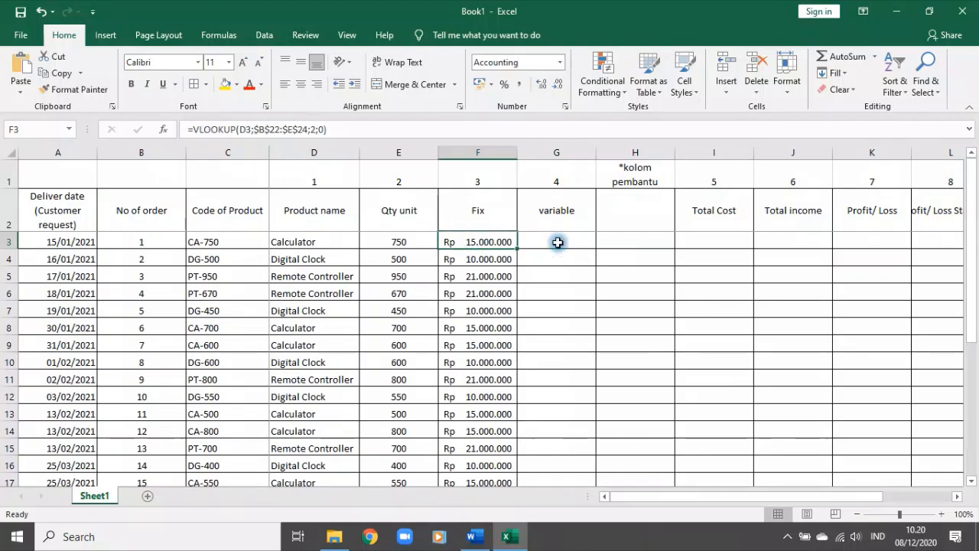
{"action": "scroll", "coordinate": [447, 269], "scroll_direction": "down", "scroll_amount": 6}
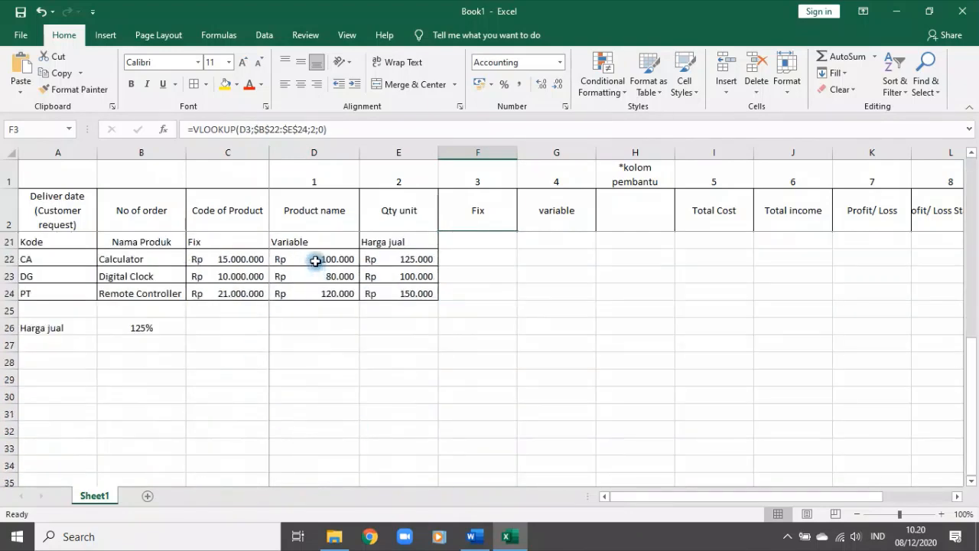
{"action": "left_click_drag", "start_coordinate": [317, 258], "coordinate": [357, 295]}
{"action": "scroll", "coordinate": [540, 306], "scroll_direction": "up", "scroll_amount": 6}
{"action": "left_click", "coordinate": [546, 240]}
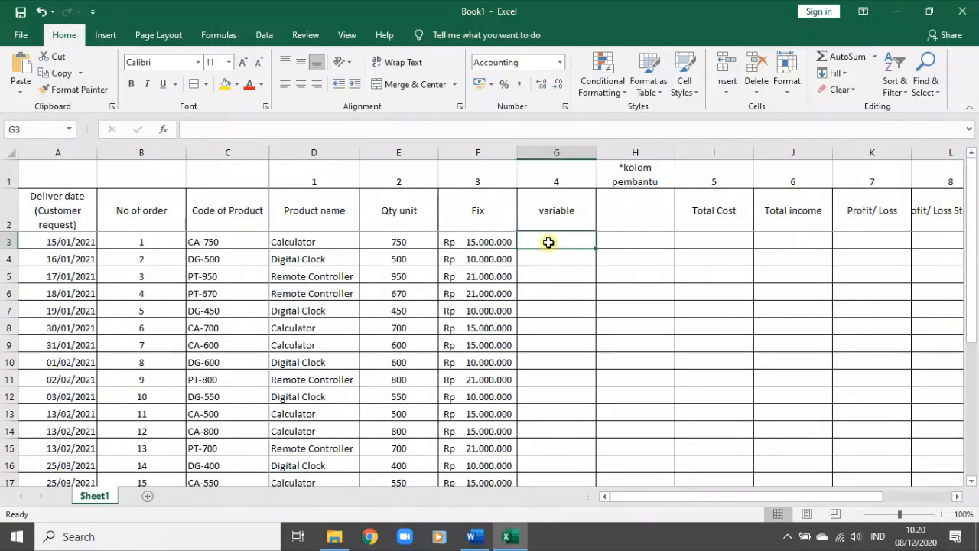
Step: Try to extend the VLOOKUP formula from F3 into G3, and clear the copied formula from G3
{"action": "left_click", "coordinate": [496, 241]}
{"action": "left_click_drag", "start_coordinate": [528, 247], "coordinate": [563, 244]}
{"action": "left_click", "coordinate": [568, 244]}
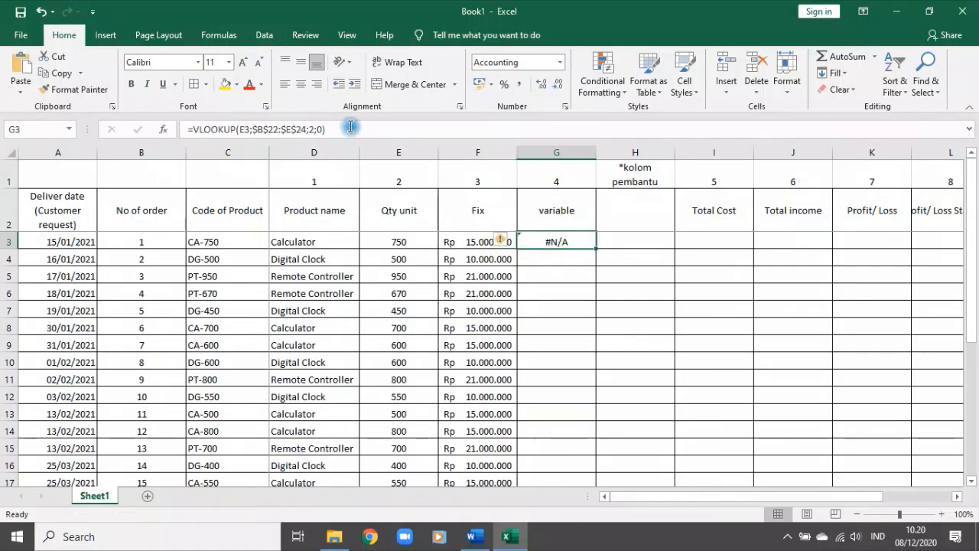
{"action": "left_click", "coordinate": [351, 127]}
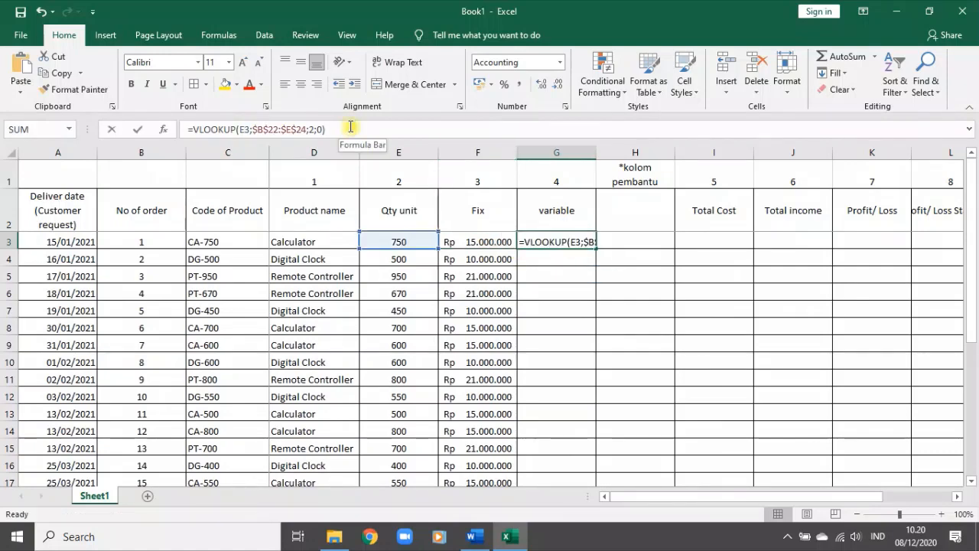
{"action": "left_click", "coordinate": [242, 129]}
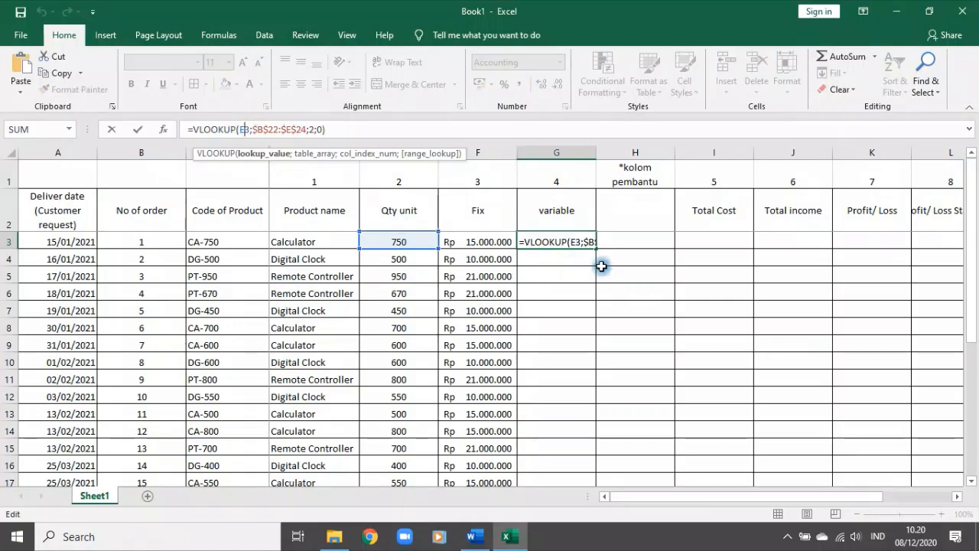
{"action": "left_click", "coordinate": [520, 245]}
{"action": "key", "text": "Delete"}
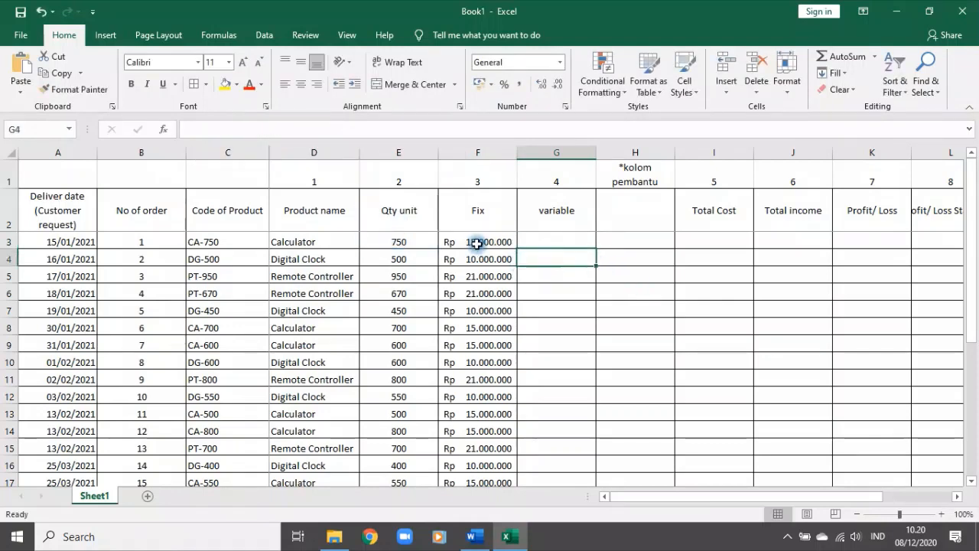
Step: Make the lookup value of the VLOOKUP in F3 absolute as $D$3 and fill the formula across into G3
{"action": "left_click", "coordinate": [477, 243]}
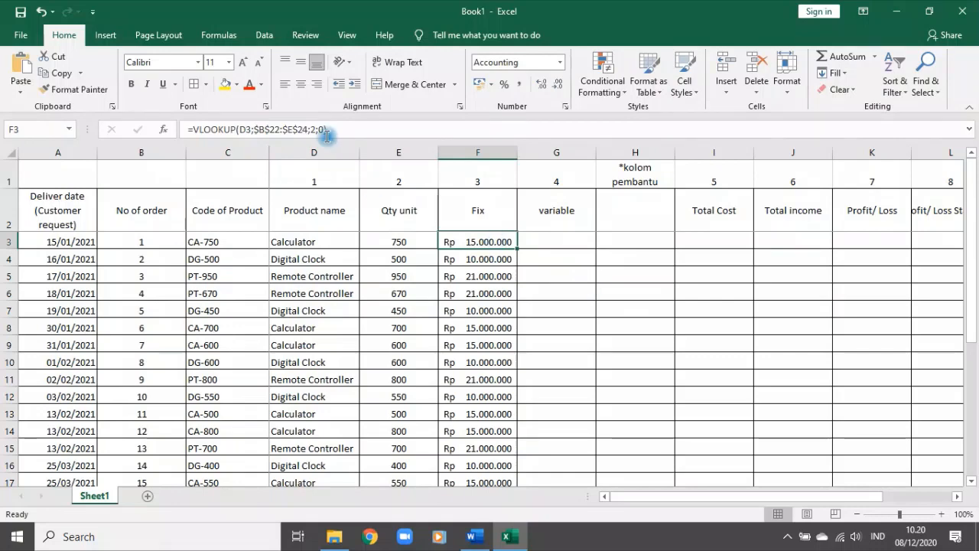
{"action": "left_click", "coordinate": [247, 129]}
{"action": "double_click", "coordinate": [247, 129]}
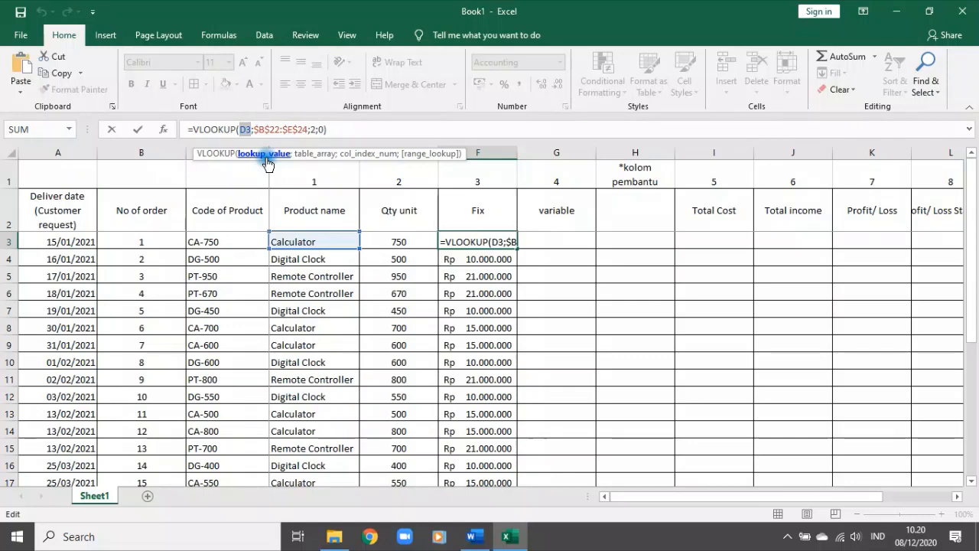
{"action": "key", "text": "F4"}
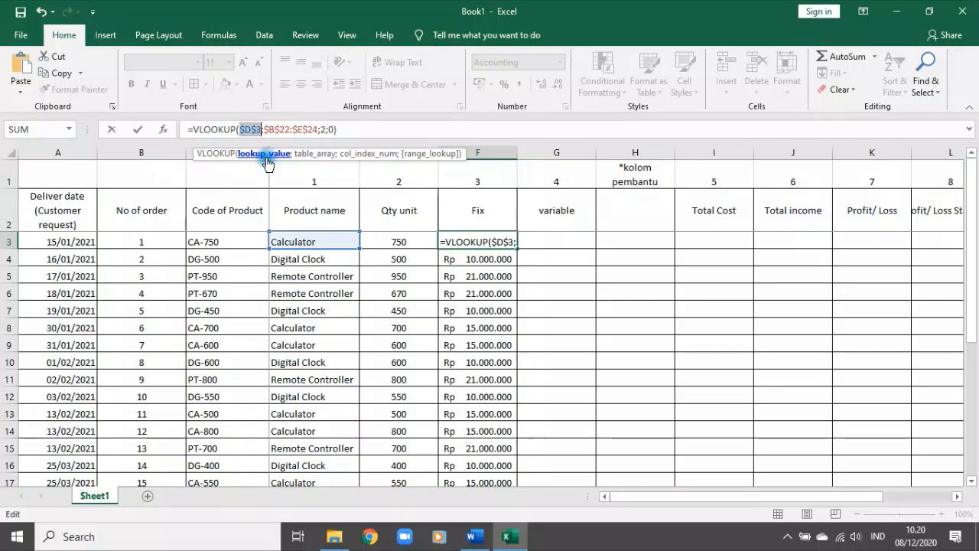
{"action": "key", "text": "Return"}
{"action": "left_click", "coordinate": [497, 246]}
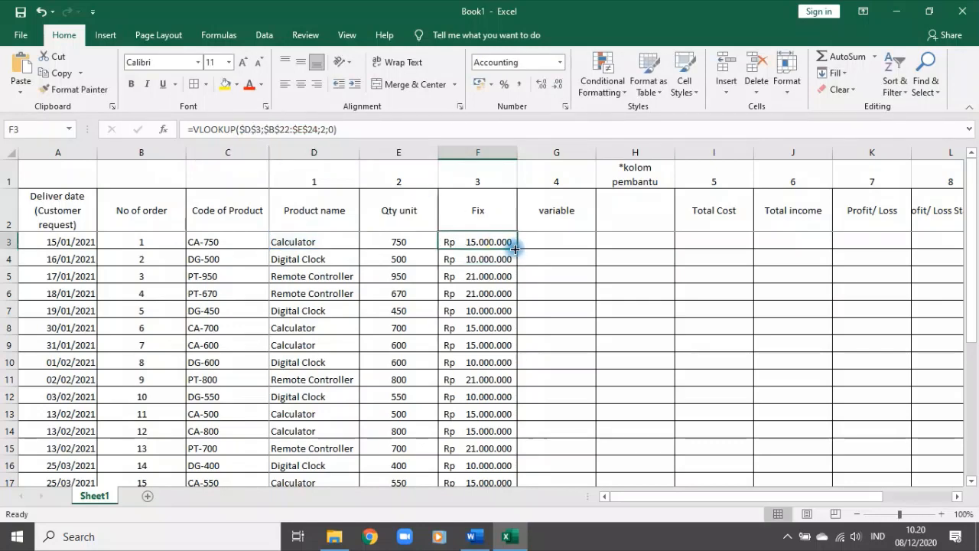
{"action": "left_click_drag", "start_coordinate": [517, 249], "coordinate": [580, 245]}
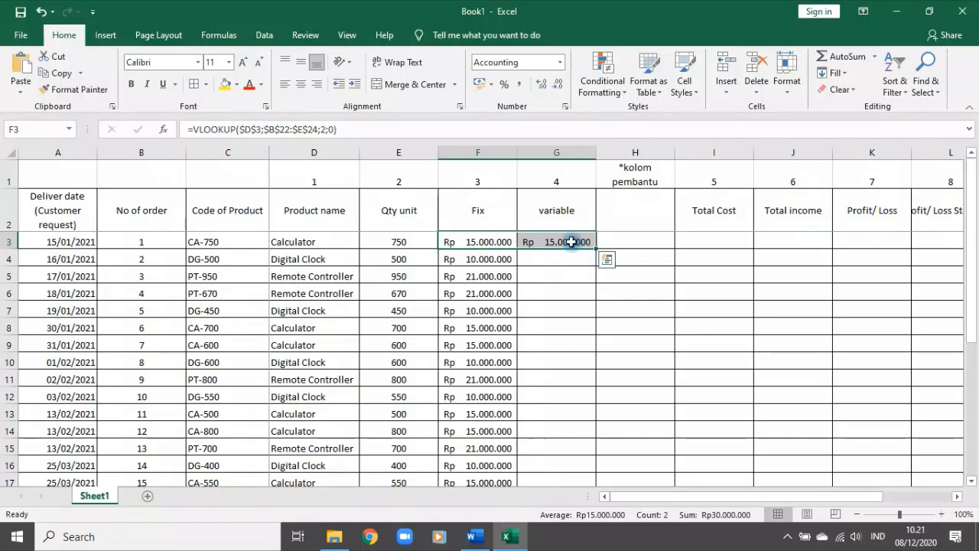
Step: Change the column index of the VLOOKUP in G3 to 3 so it returns the variable cost
{"action": "left_click", "coordinate": [573, 243]}
{"action": "left_click", "coordinate": [358, 130]}
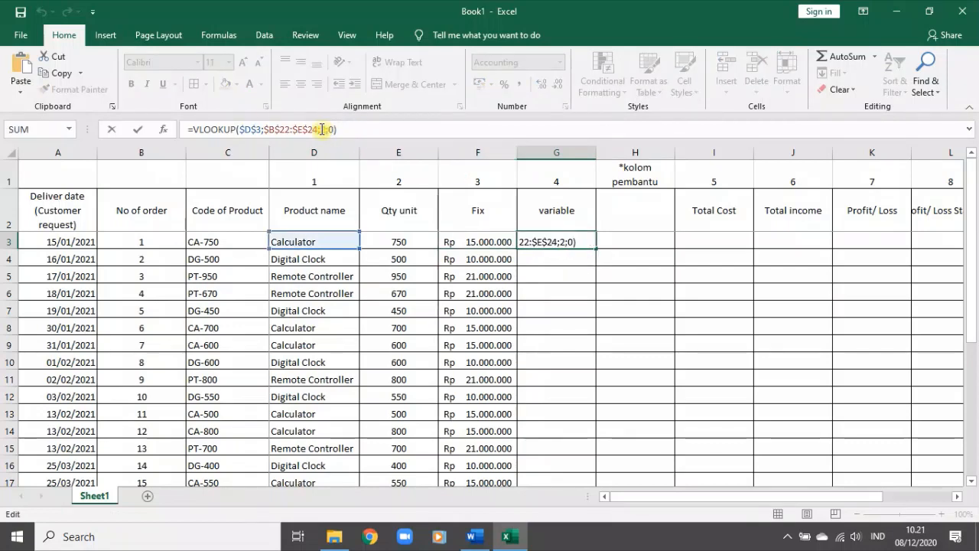
{"action": "scroll", "coordinate": [433, 222], "scroll_direction": "down", "scroll_amount": 4}
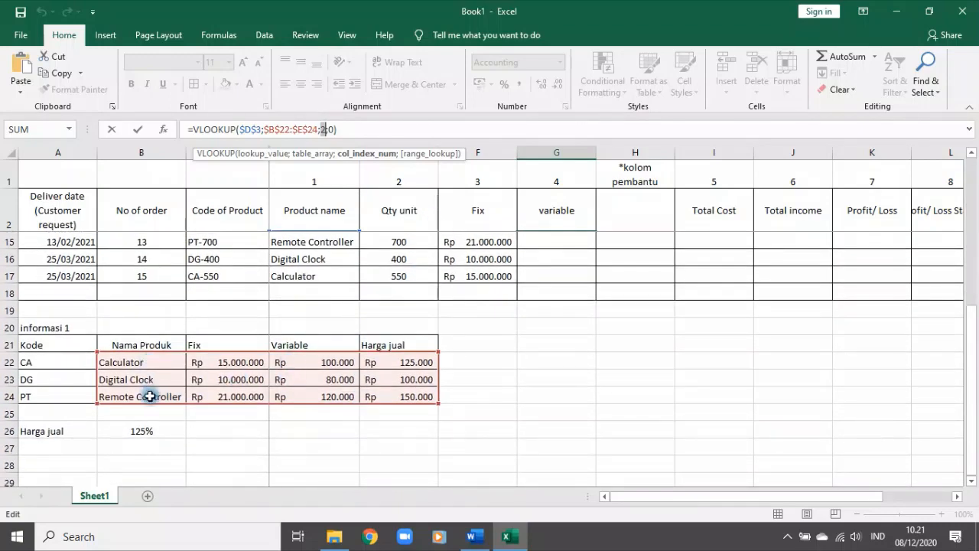
{"action": "scroll", "coordinate": [548, 356], "scroll_direction": "up", "scroll_amount": 4}
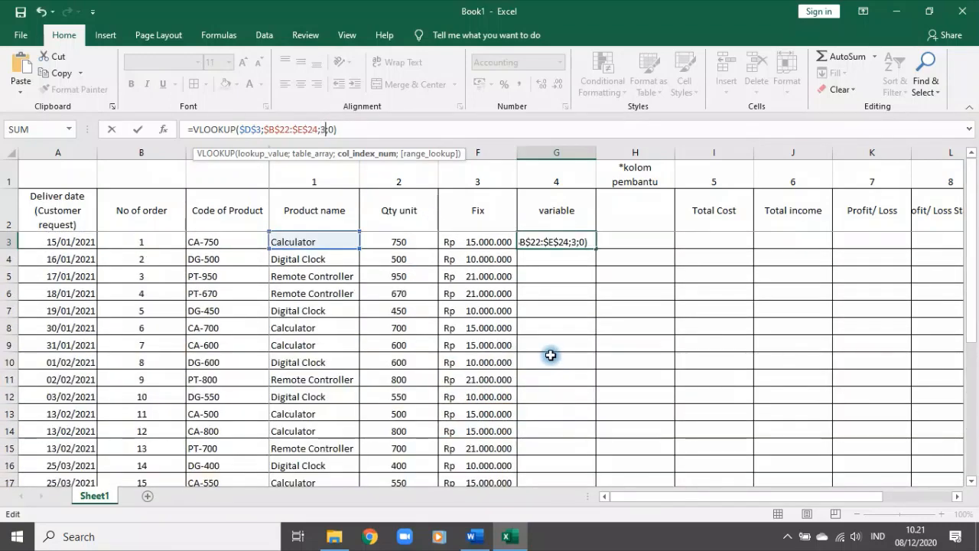
{"action": "key", "text": "Return"}
Step: Fill the VLOOKUP formula from G3 down the variable column for all orders
{"action": "left_click", "coordinate": [562, 243]}
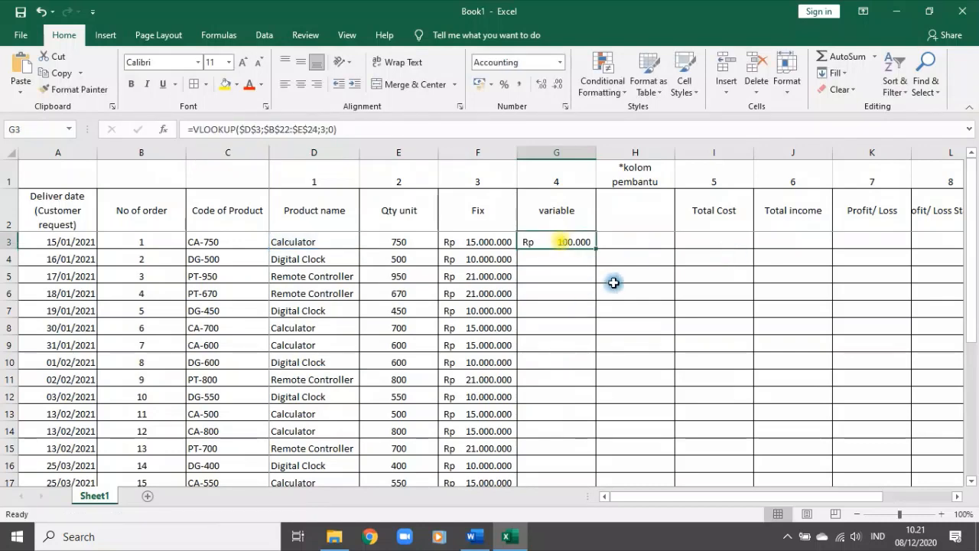
{"action": "scroll", "coordinate": [616, 286], "scroll_direction": "down", "scroll_amount": 6}
{"action": "scroll", "coordinate": [613, 303], "scroll_direction": "up", "scroll_amount": 6}
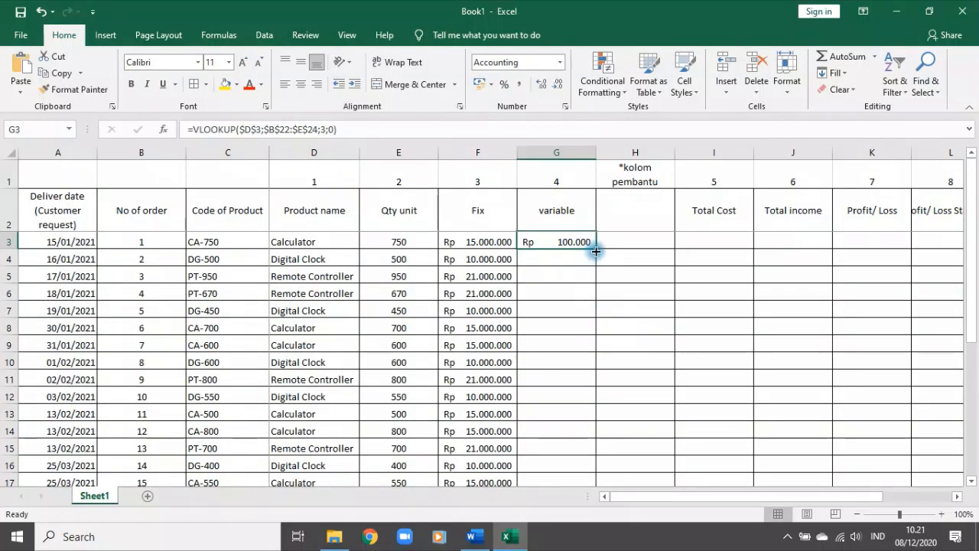
{"action": "double_click", "coordinate": [596, 251]}
Step: Examine the formulas filled down the variable column, checking the lookup cell reference in G4, and compare G3 with F3
{"action": "left_click", "coordinate": [574, 280]}
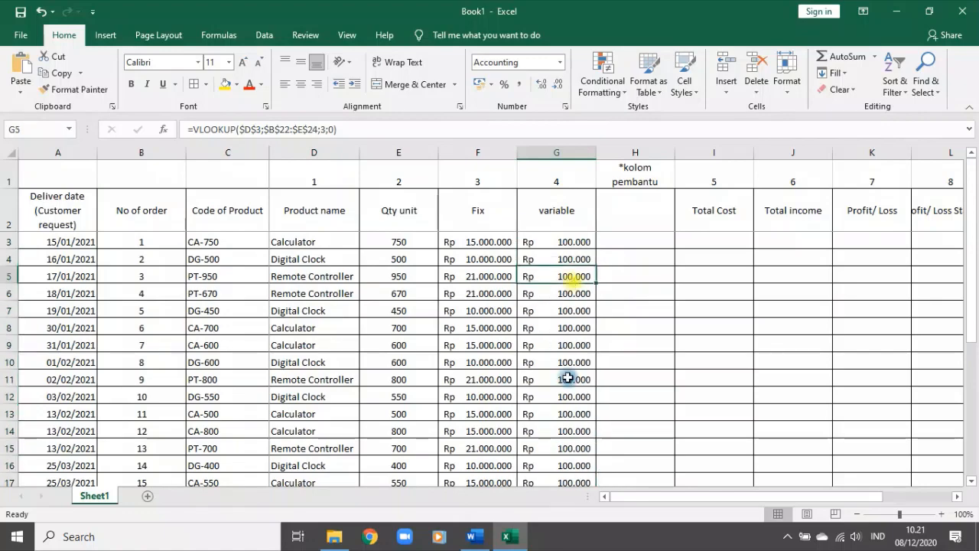
{"action": "left_click", "coordinate": [567, 380]}
{"action": "scroll", "coordinate": [568, 379], "scroll_direction": "down", "scroll_amount": 3}
{"action": "scroll", "coordinate": [566, 381], "scroll_direction": "up", "scroll_amount": 3}
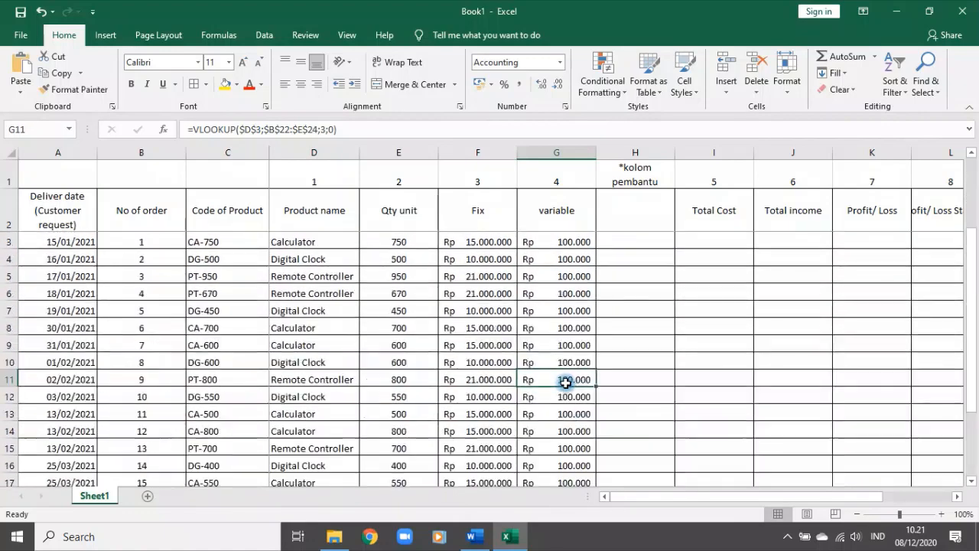
{"action": "left_click", "coordinate": [555, 257]}
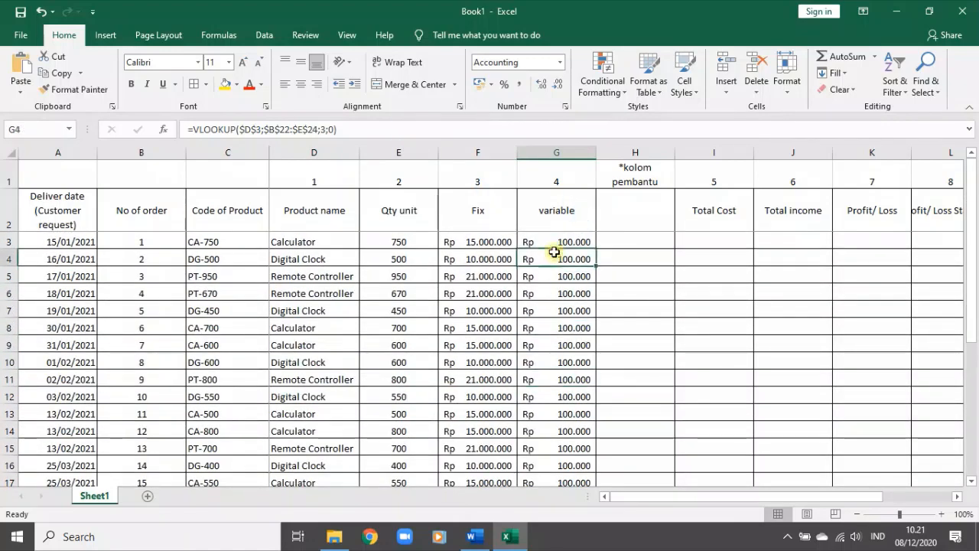
{"action": "left_click", "coordinate": [361, 131]}
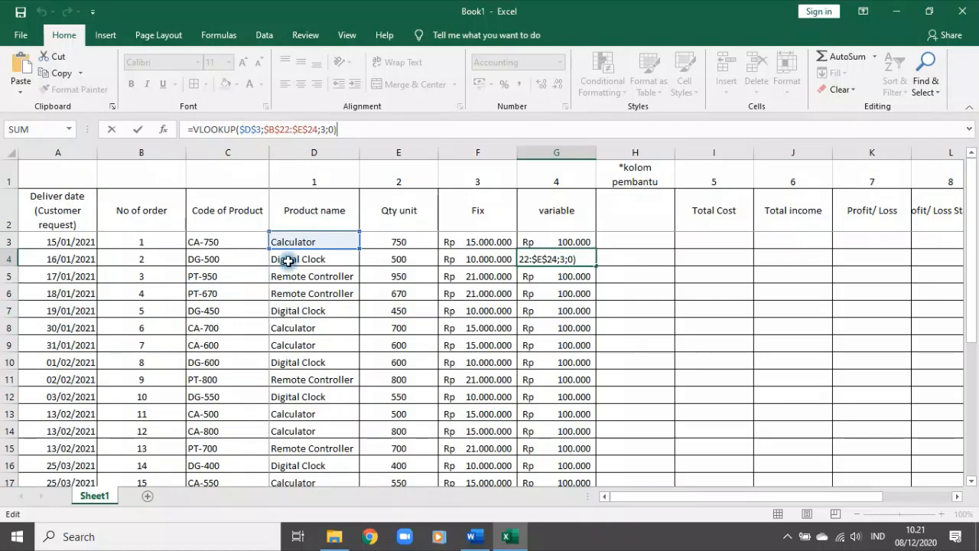
{"action": "left_click", "coordinate": [634, 253]}
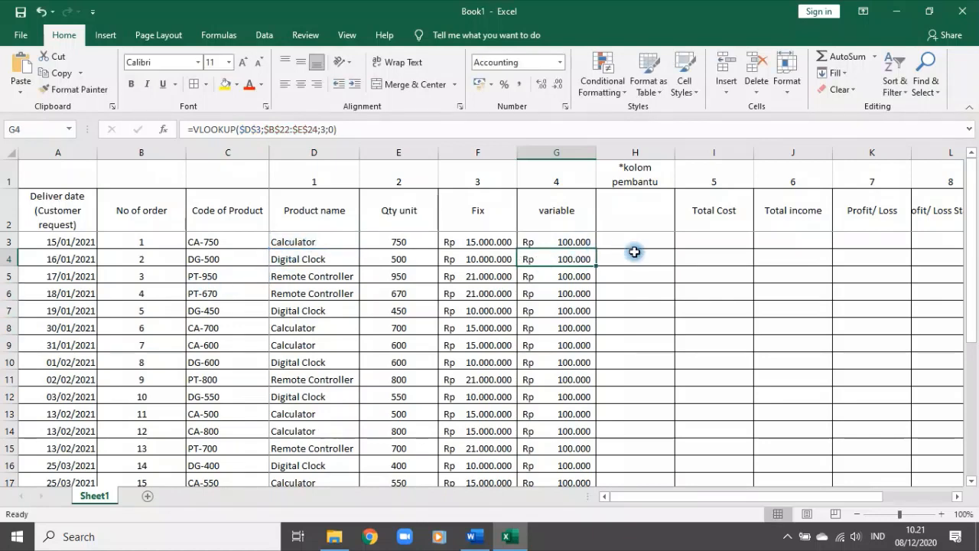
{"action": "left_click", "coordinate": [576, 241]}
{"action": "left_click", "coordinate": [489, 241]}
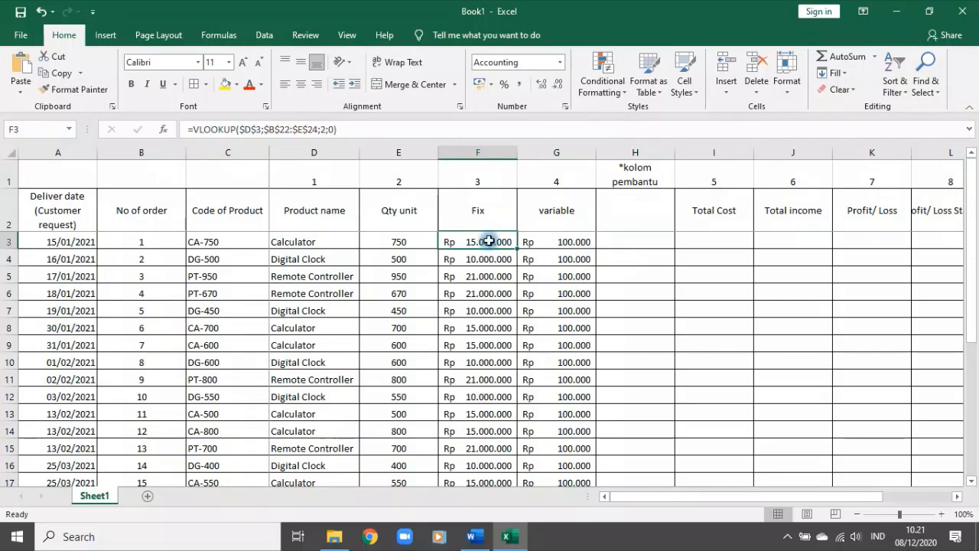
{"action": "left_click", "coordinate": [570, 244]}
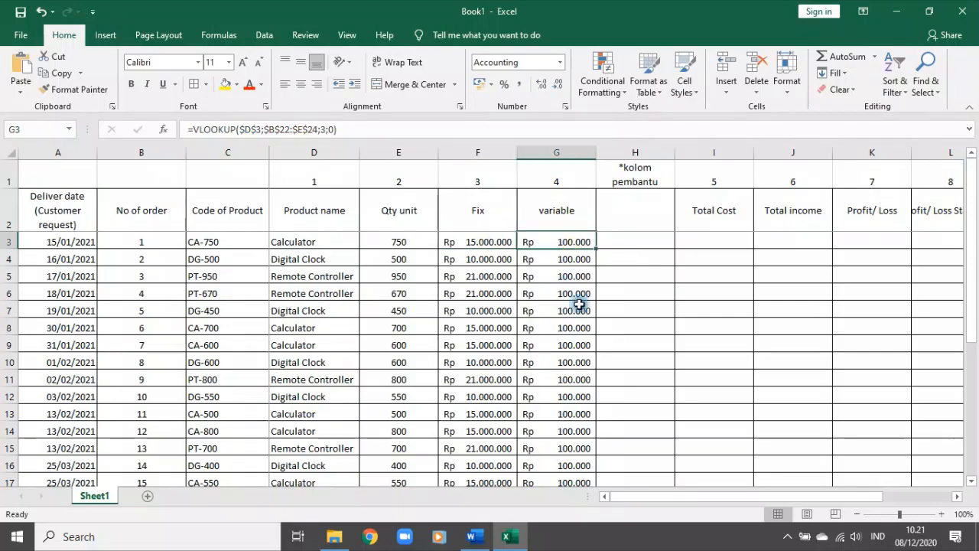
Step: Clear the formulas in the variable column from G3 down through the last order row
{"action": "scroll", "coordinate": [562, 261], "scroll_direction": "down", "scroll_amount": 6}
{"action": "scroll", "coordinate": [562, 268], "scroll_direction": "up", "scroll_amount": 3}
{"action": "scroll", "coordinate": [566, 278], "scroll_direction": "up", "scroll_amount": 3}
{"action": "scroll", "coordinate": [560, 413], "scroll_direction": "down", "scroll_amount": 4}
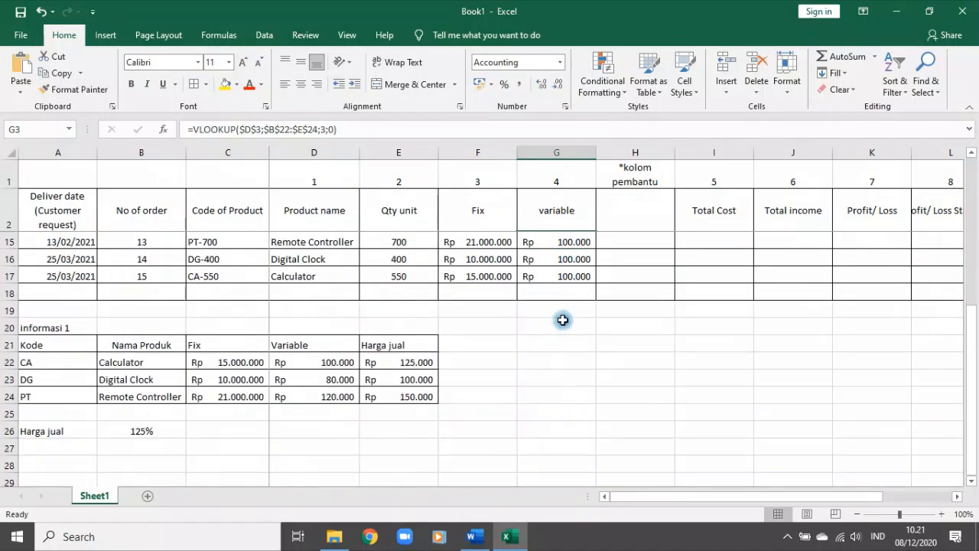
{"action": "left_click", "coordinate": [565, 286], "text": "shift"}
{"action": "key", "text": "Delete"}
{"action": "scroll", "coordinate": [612, 279], "scroll_direction": "up", "scroll_amount": 4}
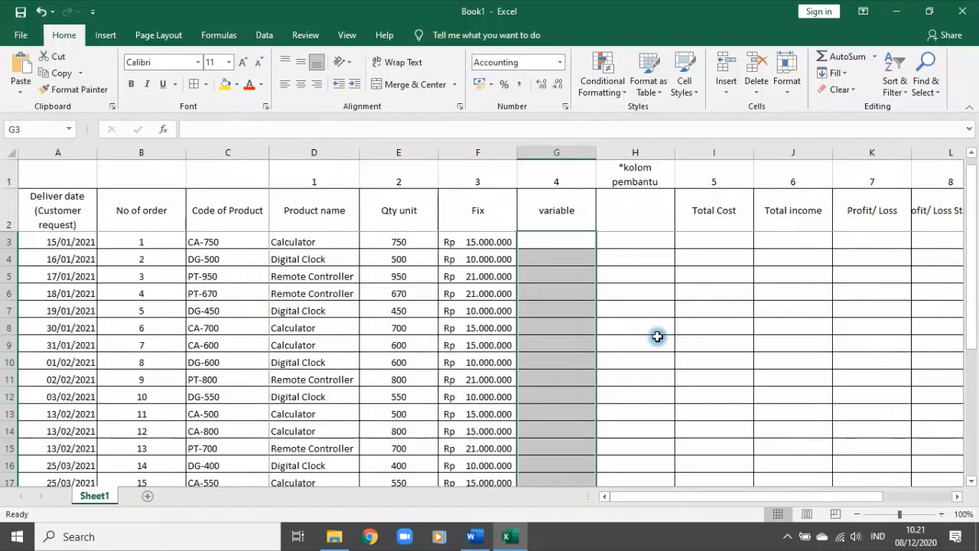
Step: Change the lookup value in the F3 VLOOKUP formula to the mixed reference $D3
{"action": "left_click", "coordinate": [485, 241]}
{"action": "left_click", "coordinate": [253, 128]}
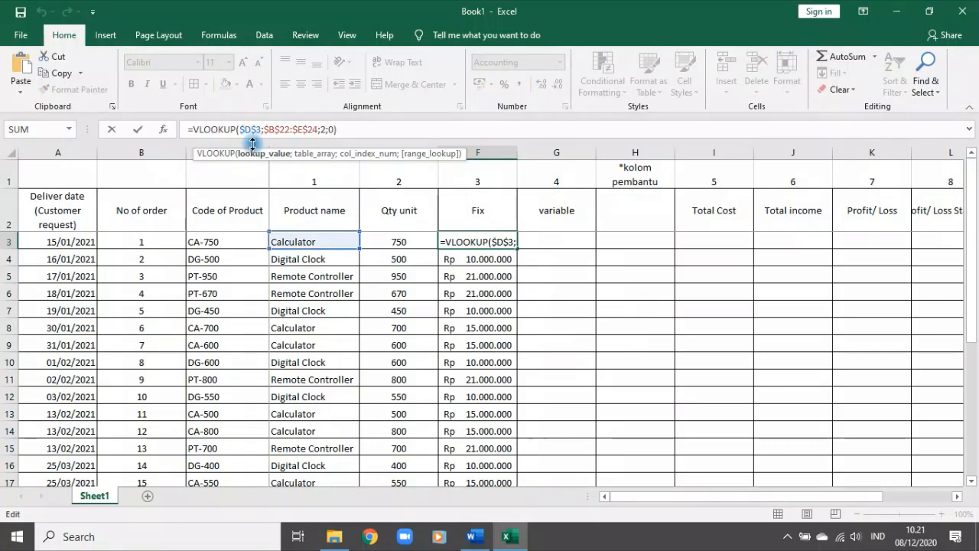
{"action": "left_click", "coordinate": [252, 152]}
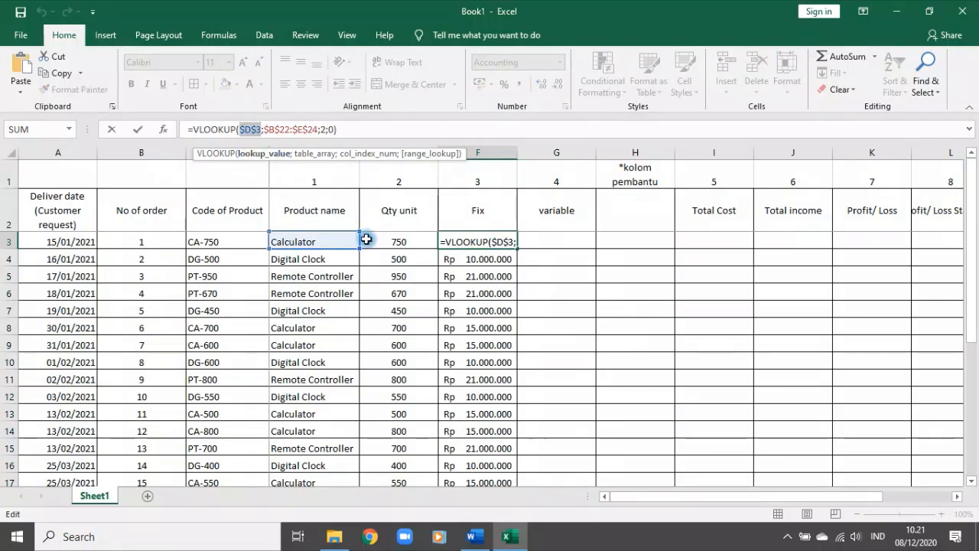
{"action": "key", "text": "F4"}
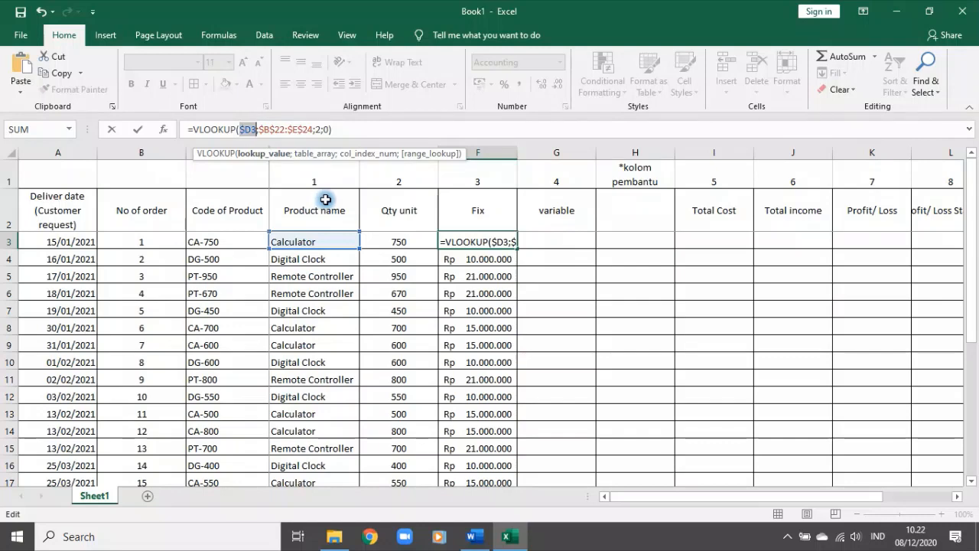
{"action": "key", "text": "Return"}
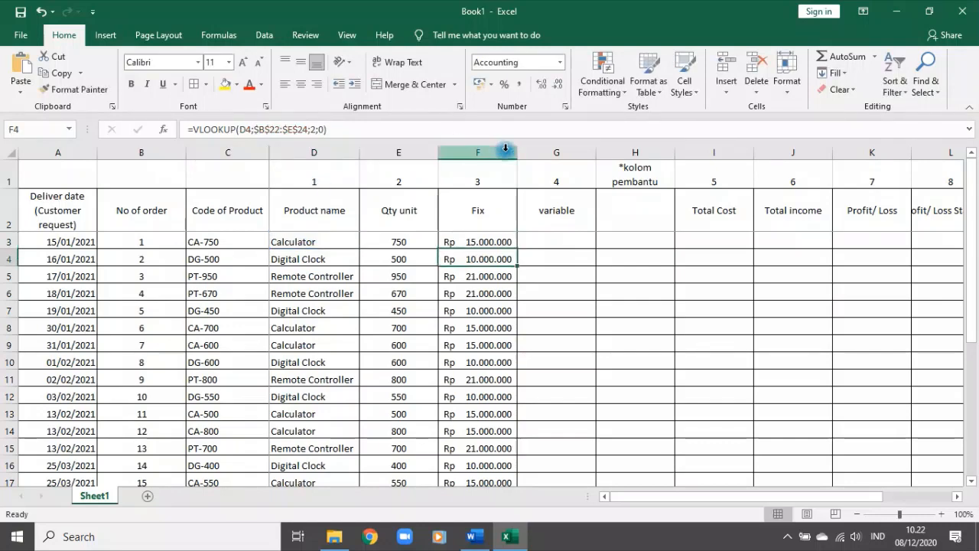
Step: Copy the Fix formula from F3 into G3 and set its VLOOKUP column index to 3
{"action": "left_click", "coordinate": [510, 241]}
{"action": "left_click_drag", "start_coordinate": [519, 252], "coordinate": [569, 242]}
{"action": "left_click", "coordinate": [569, 243]}
{"action": "double_click", "coordinate": [320, 128]}
{"action": "type", "text": "2"}
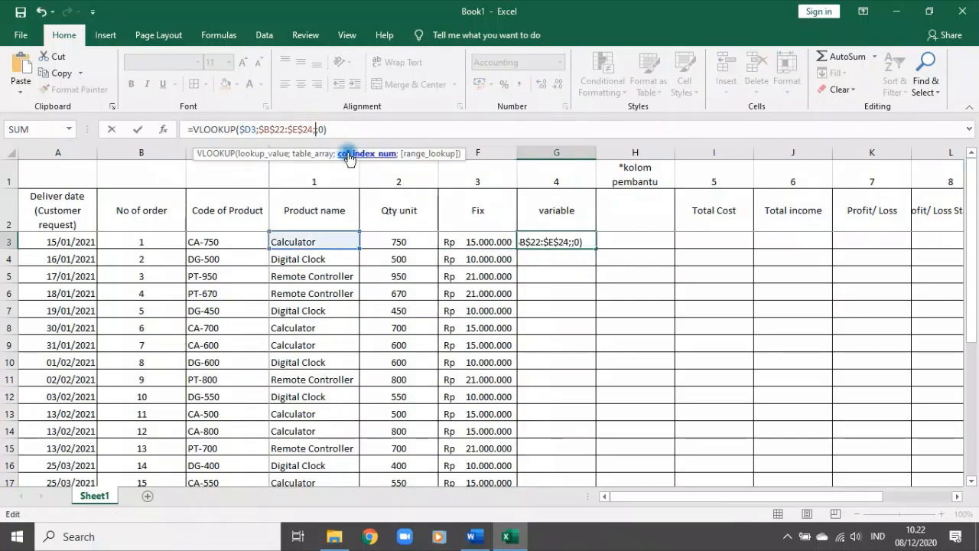
{"action": "key", "text": "Return"}
Step: Fill the variable formula from G3 down to G17 and check it against the product names
{"action": "left_click", "coordinate": [588, 243]}
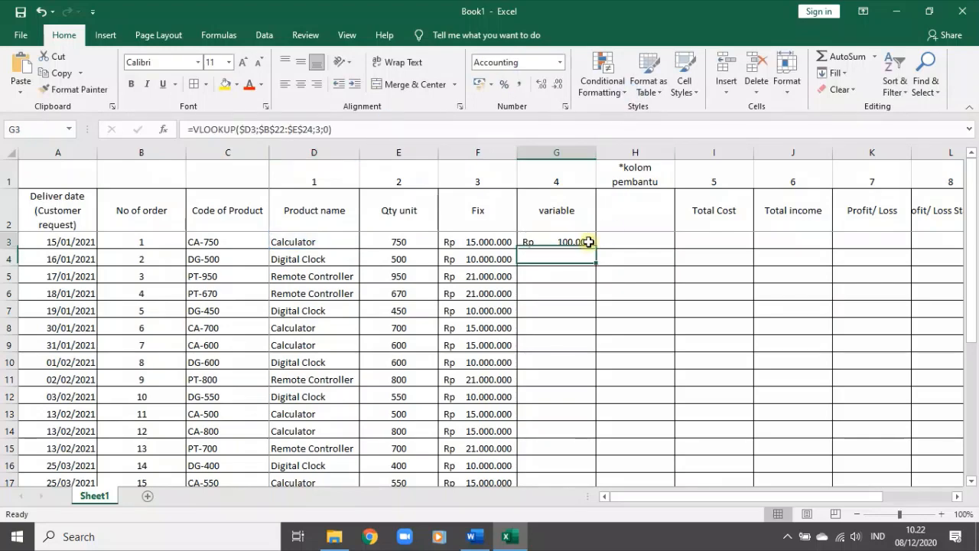
{"action": "double_click", "coordinate": [594, 250]}
{"action": "scroll", "coordinate": [654, 279], "scroll_direction": "down", "scroll_amount": 3}
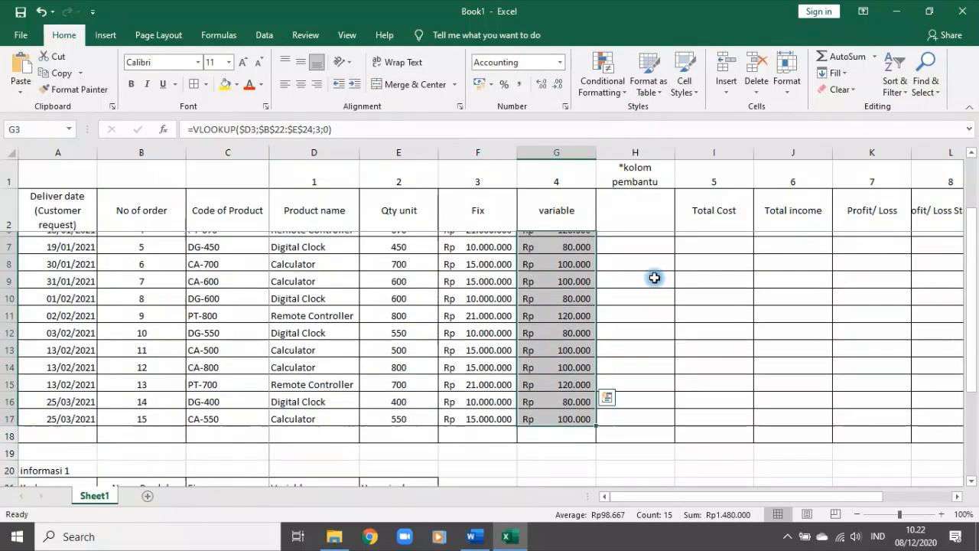
{"action": "left_click", "coordinate": [298, 313]}
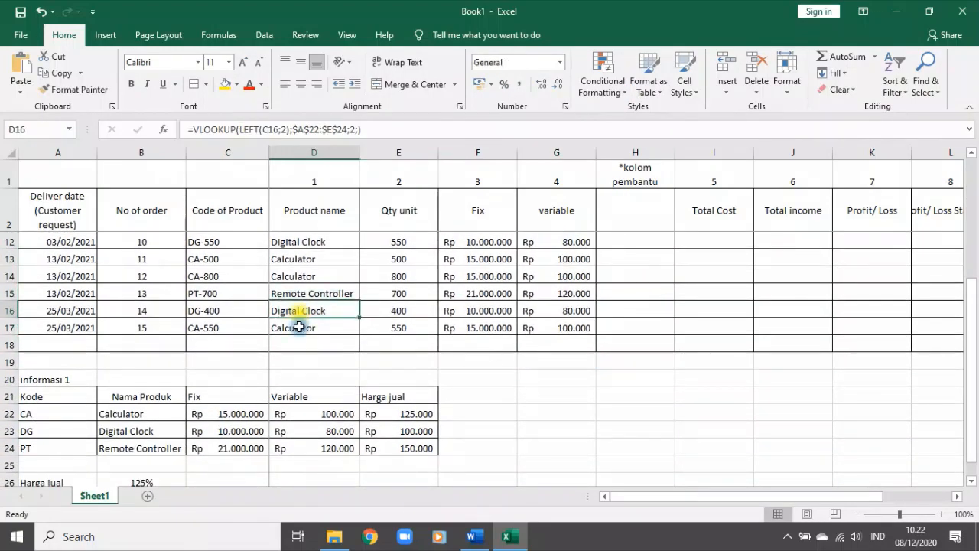
{"action": "left_click", "coordinate": [583, 308]}
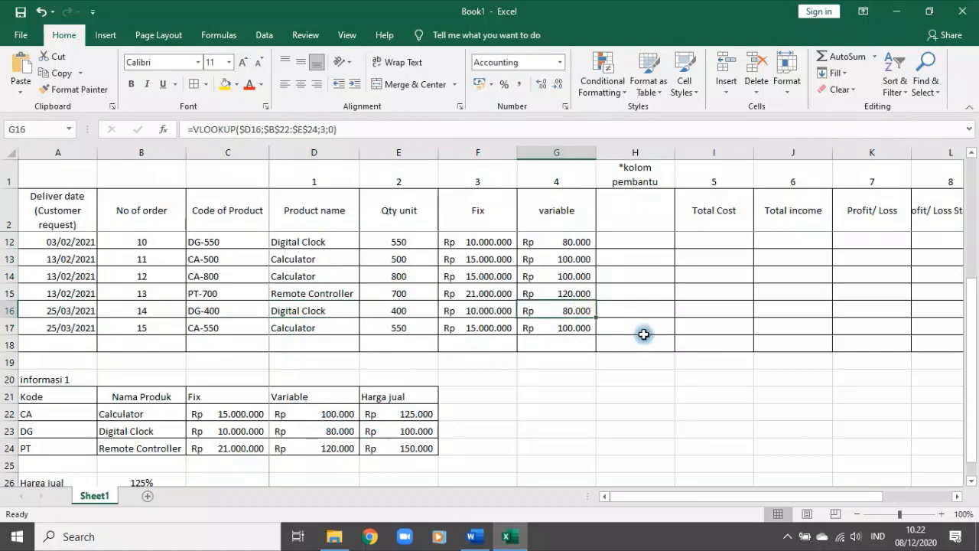
{"action": "scroll", "coordinate": [642, 332], "scroll_direction": "up", "scroll_amount": 3}
{"action": "left_click", "coordinate": [570, 242]}
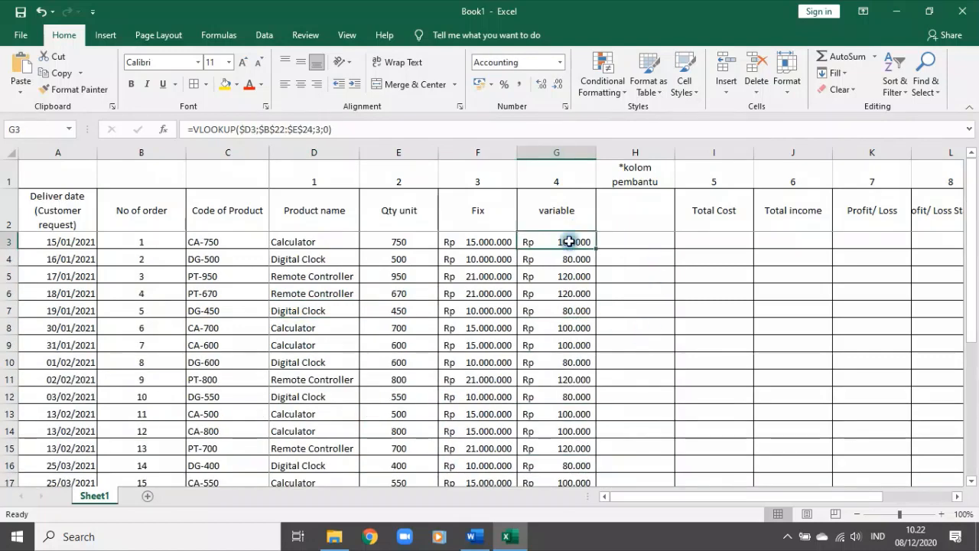
Step: Enter the header "Total variable cost sejumlah Qty yang dipesan" in H2 and wrap its text
{"action": "left_click", "coordinate": [648, 241]}
{"action": "left_click", "coordinate": [634, 203]}
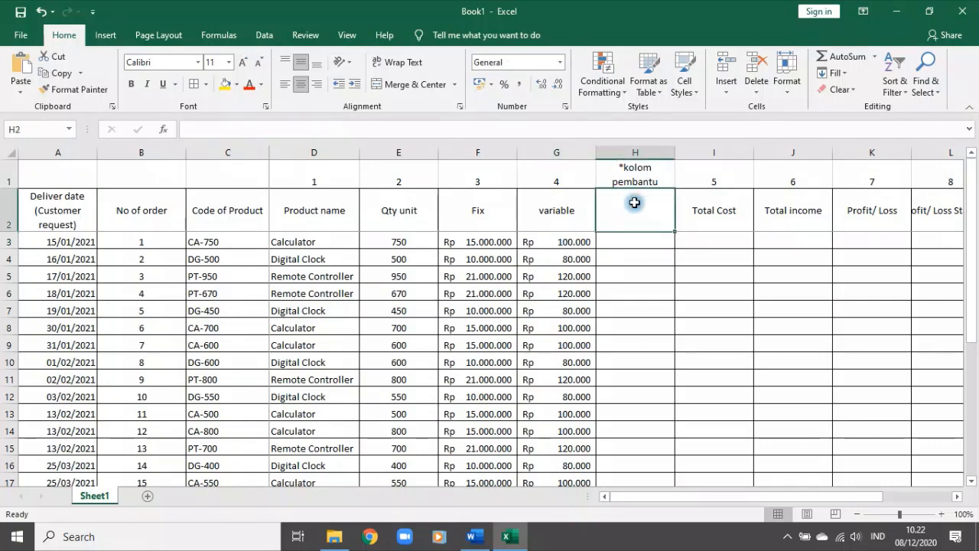
{"action": "type", "text": "Total va"}
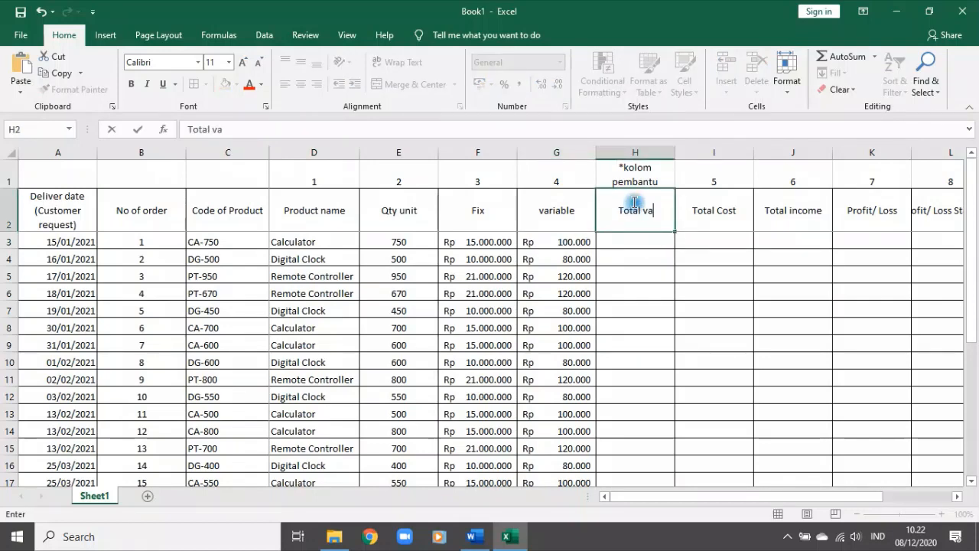
{"action": "type", "text": "riable cos"}
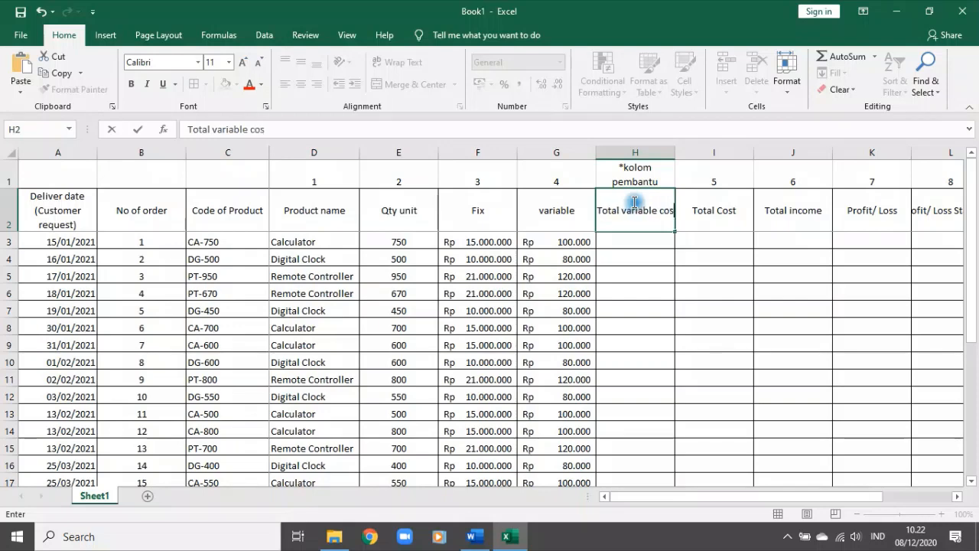
{"action": "type", "text": "t untuk pro"}
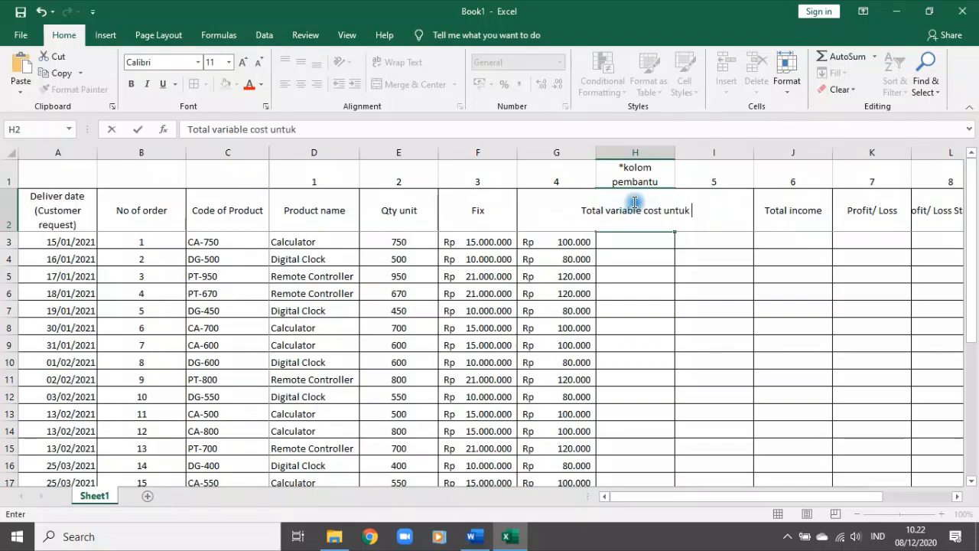
{"action": "key", "text": "BackSpace"}
{"action": "key", "text": "BackSpace"}
{"action": "key", "text": "BackSpace"}
{"action": "key", "text": "BackSpace"}
{"action": "key", "text": "BackSpace"}
{"action": "key", "text": "BackSpace"}
{"action": "key", "text": "BackSpace"}
{"action": "key", "text": "BackSpace"}
{"action": "type", "text": "sejuml"}
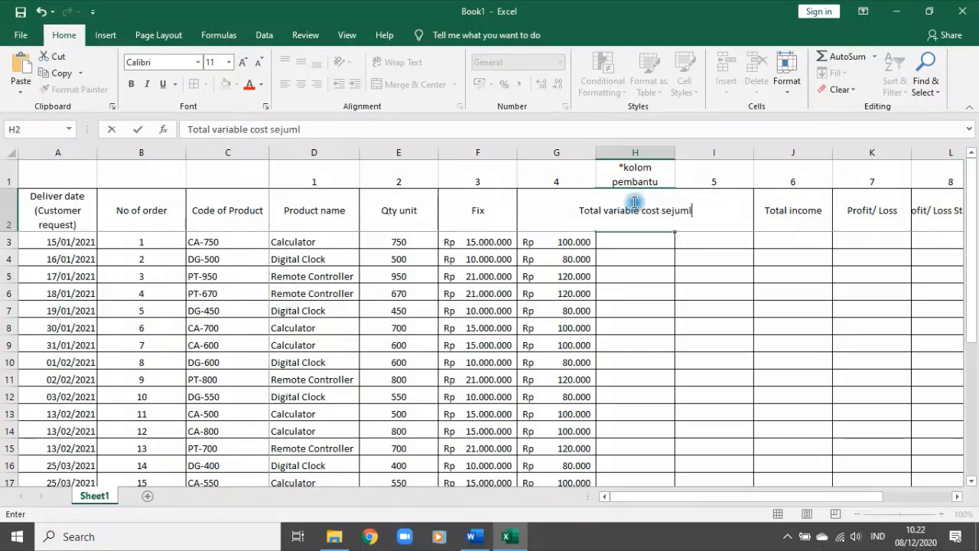
{"action": "type", "text": "ah Qty yang dipesan"}
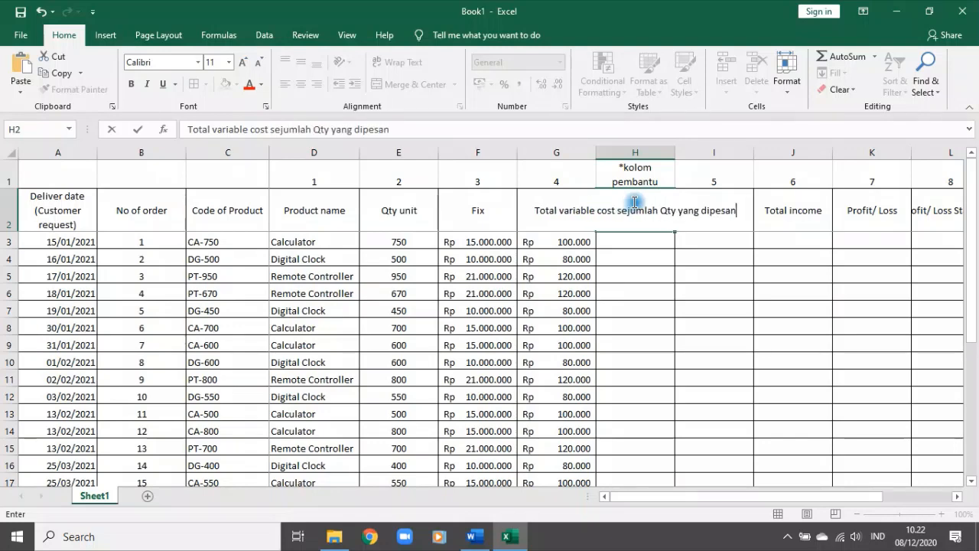
{"action": "key", "text": "Return"}
{"action": "left_click", "coordinate": [635, 202]}
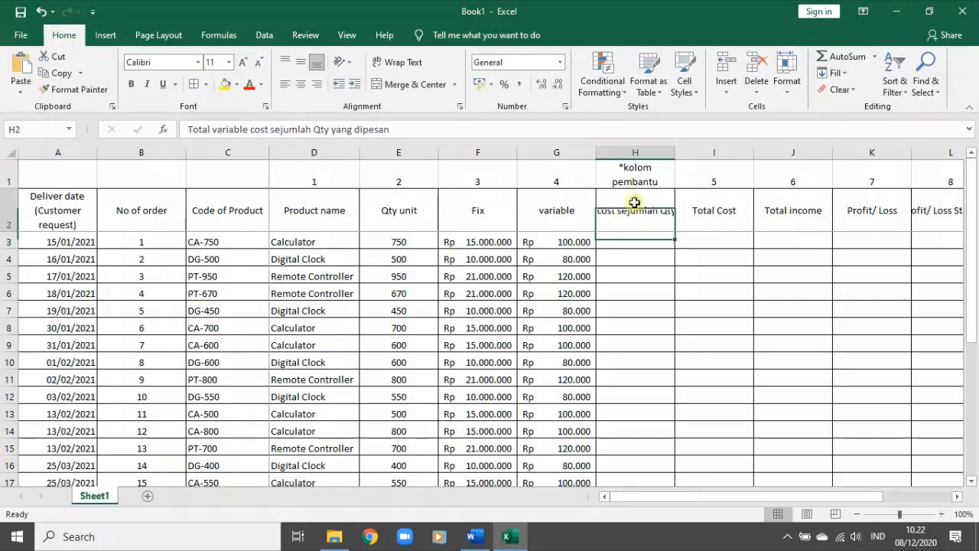
{"action": "left_click", "coordinate": [403, 64]}
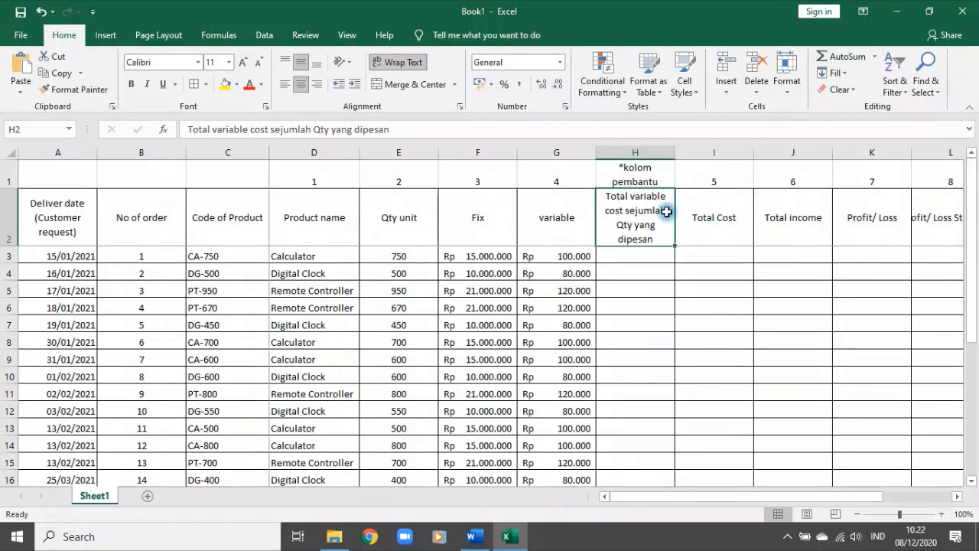
Step: Calculate the total variable cost in H3 with =E3*G3 and fill the formula down to H17
{"action": "left_click", "coordinate": [633, 255]}
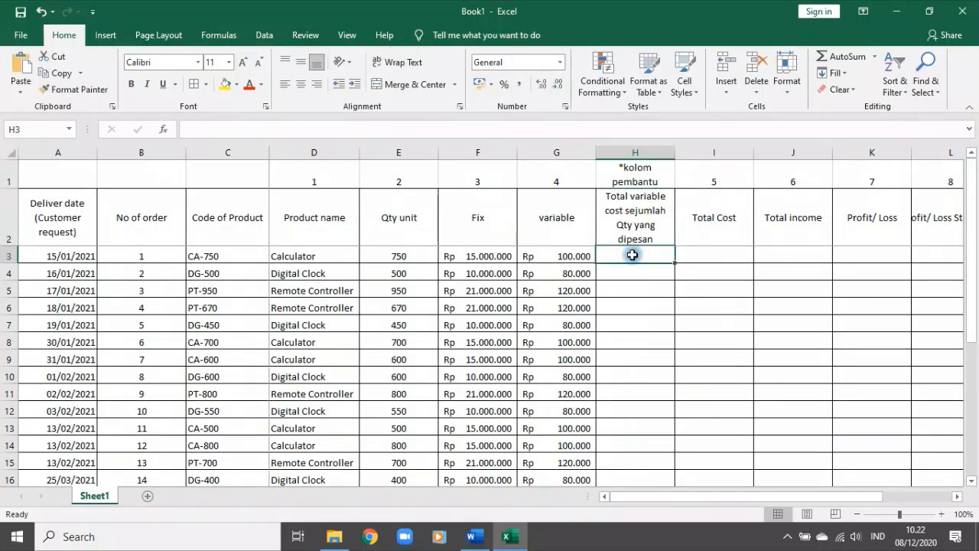
{"action": "type", "text": "="}
{"action": "left_click", "coordinate": [406, 256]}
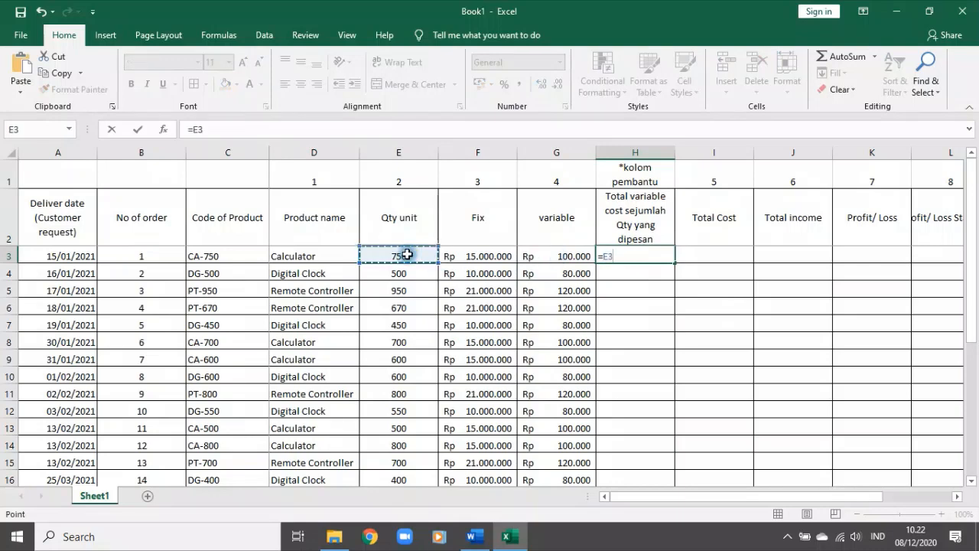
{"action": "left_click", "coordinate": [542, 257]}
{"action": "key", "text": "Return"}
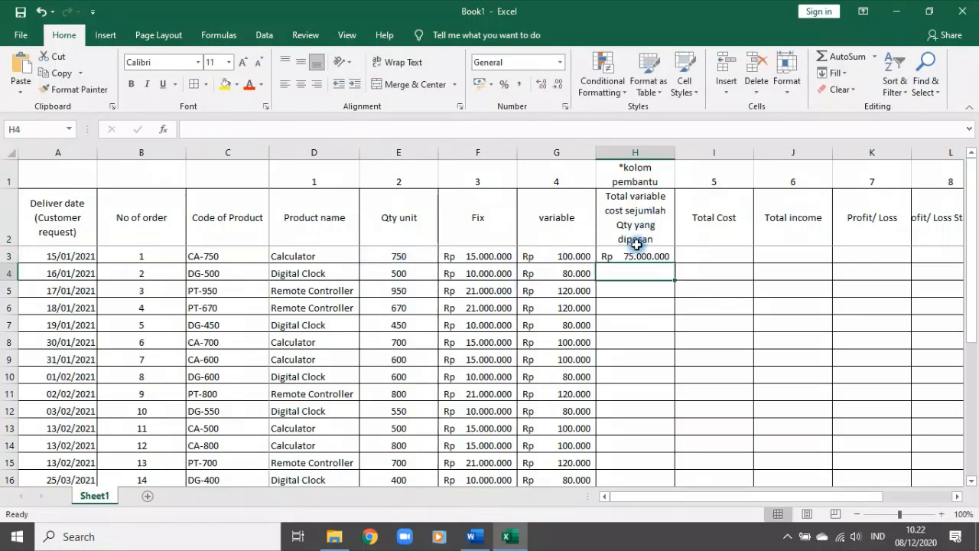
{"action": "left_click", "coordinate": [646, 257]}
{"action": "double_click", "coordinate": [674, 264]}
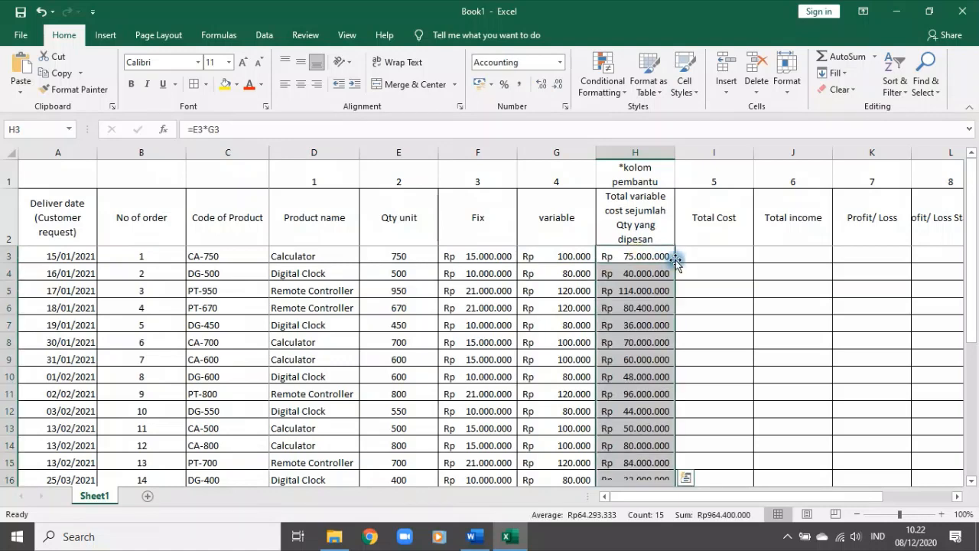
Step: Calculate Total Cost in I3 with =F3+H3 and fill the formula down to I17
{"action": "left_click", "coordinate": [652, 180]}
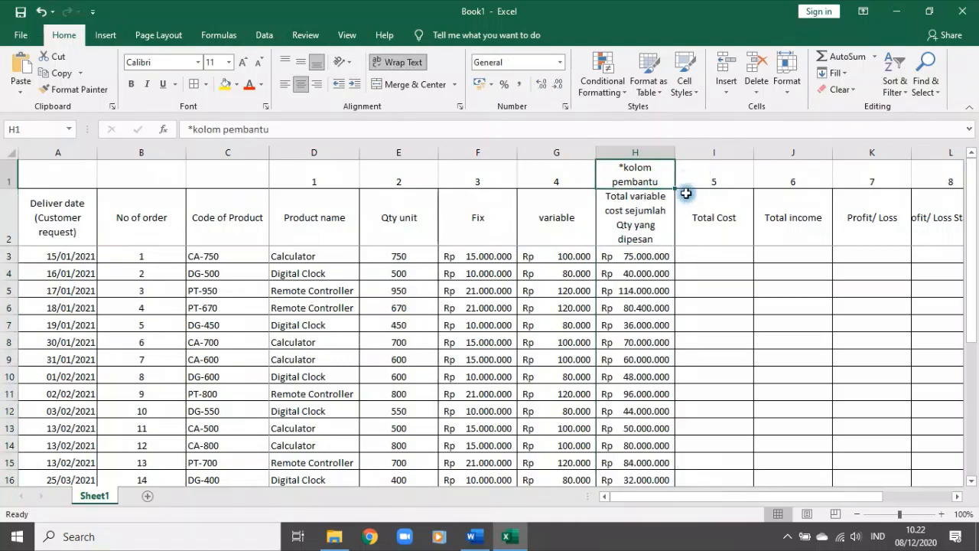
{"action": "left_click", "coordinate": [711, 173]}
{"action": "left_click", "coordinate": [722, 251]}
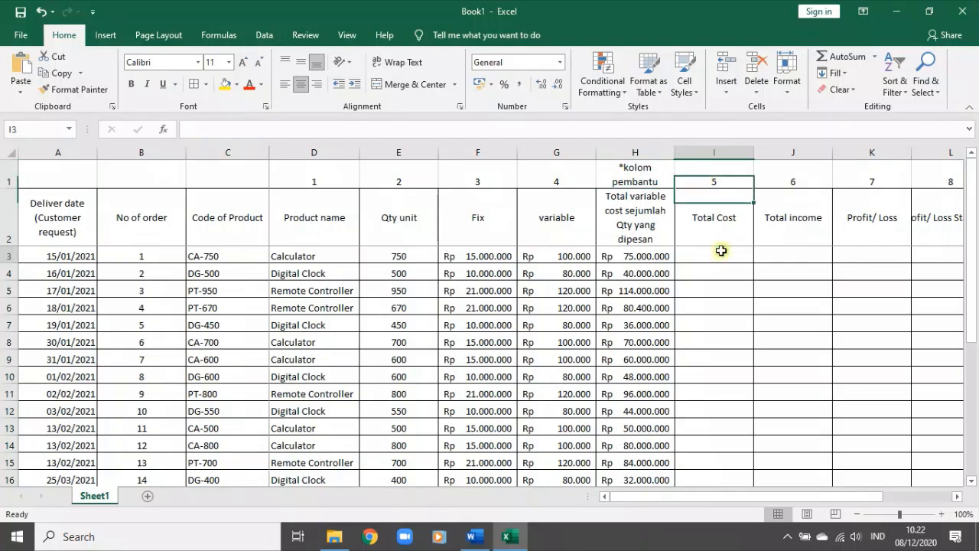
{"action": "type", "text": "="}
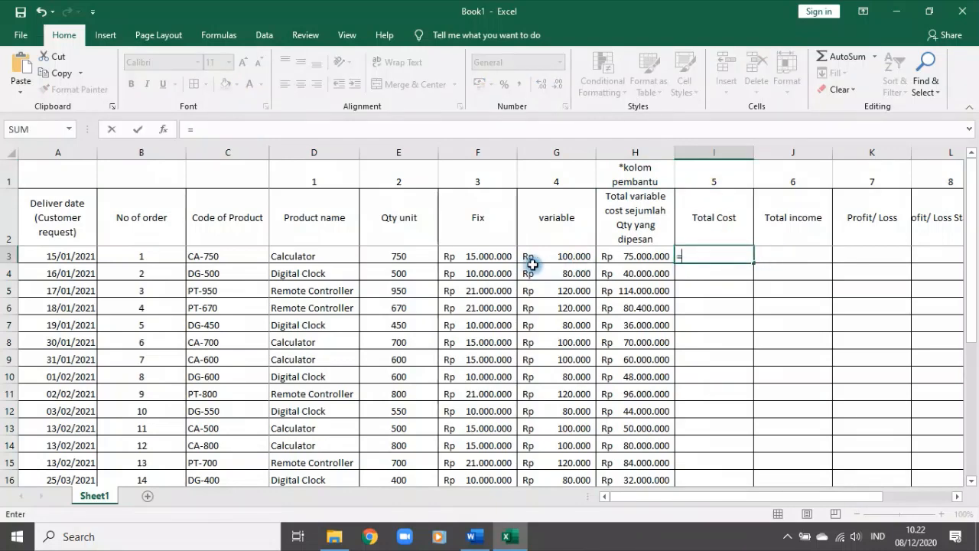
{"action": "left_click", "coordinate": [487, 254]}
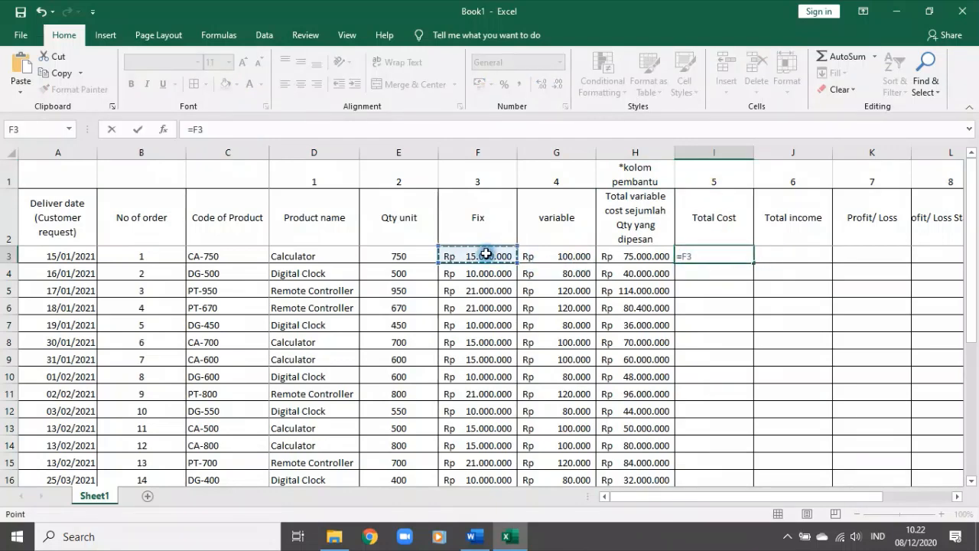
{"action": "left_click", "coordinate": [616, 259]}
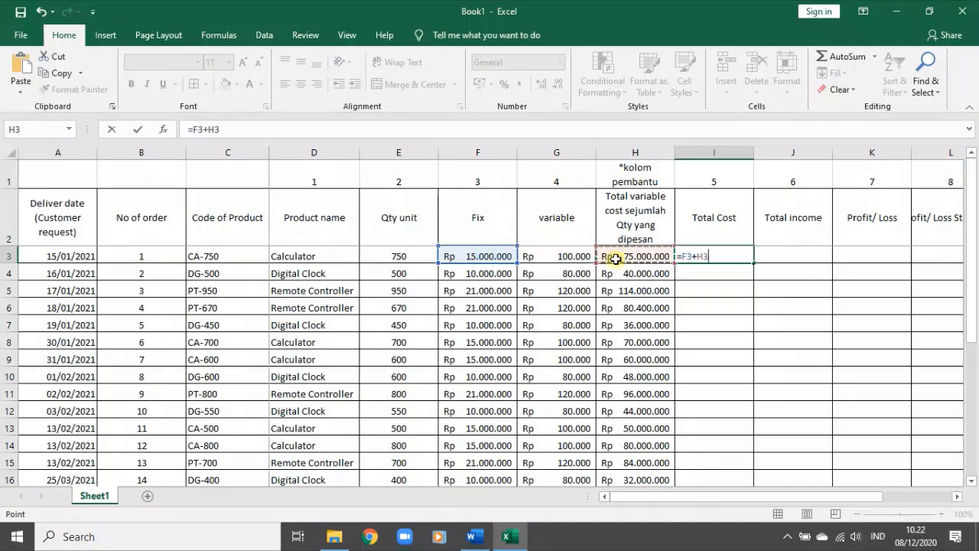
{"action": "key", "text": "Return"}
{"action": "left_click", "coordinate": [713, 255]}
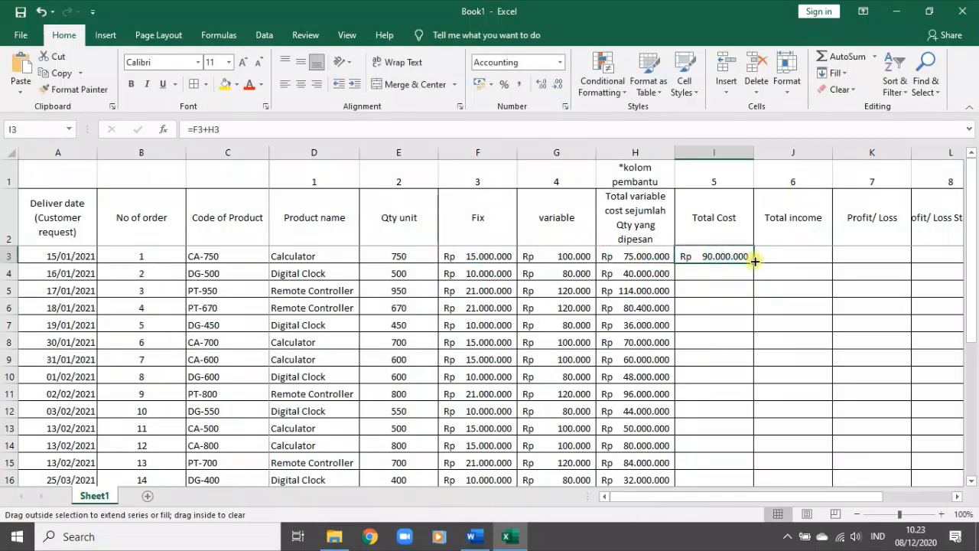
{"action": "double_click", "coordinate": [755, 262]}
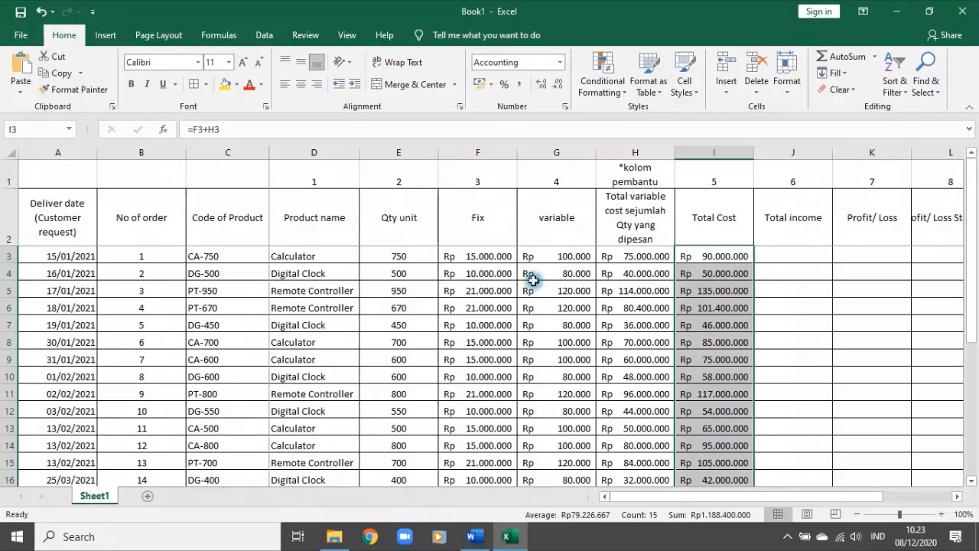
{"action": "left_click", "coordinate": [132, 258]}
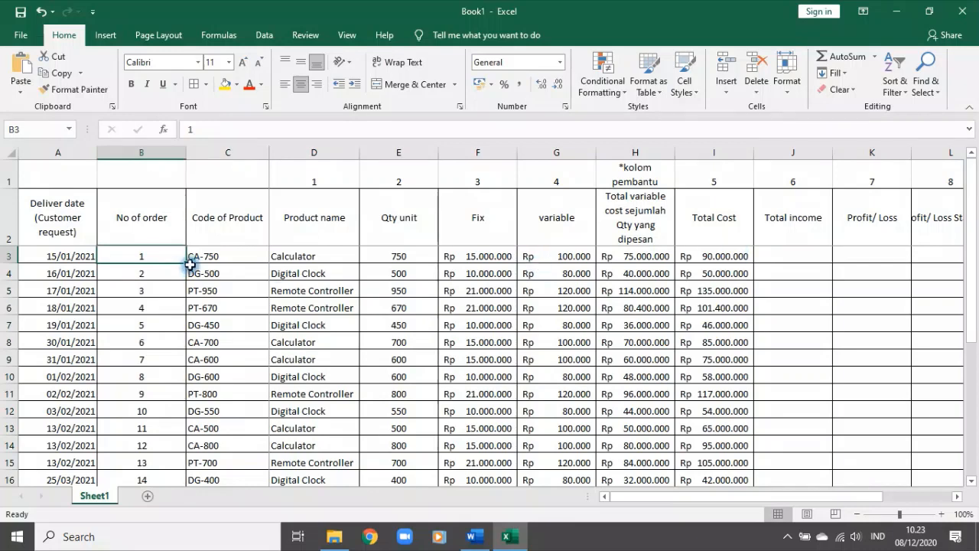
{"action": "left_click", "coordinate": [215, 256]}
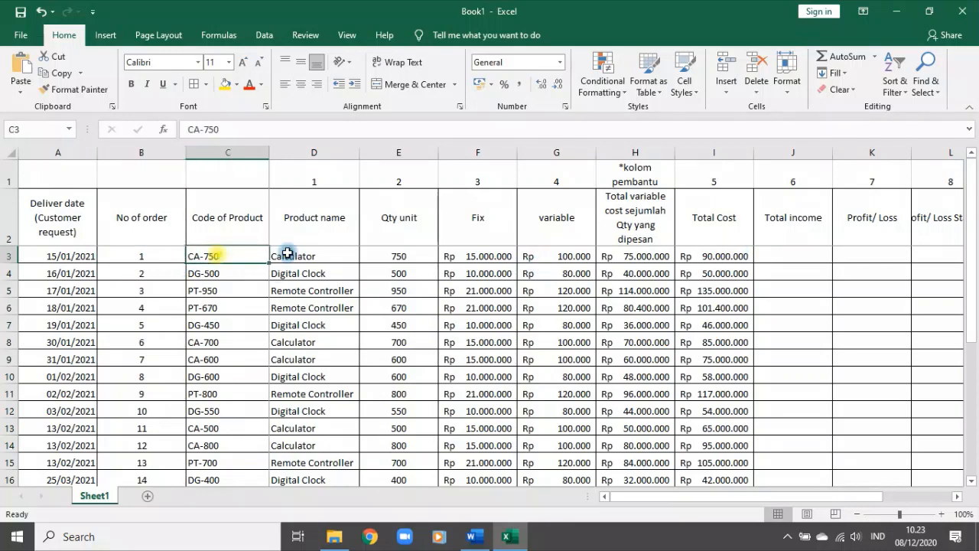
{"action": "left_click", "coordinate": [780, 250]}
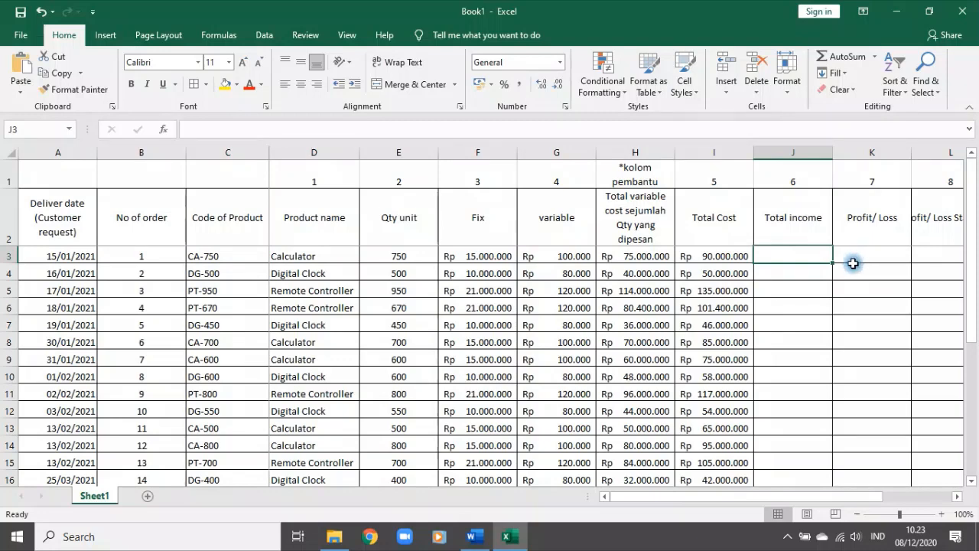
{"action": "type", "text": "="}
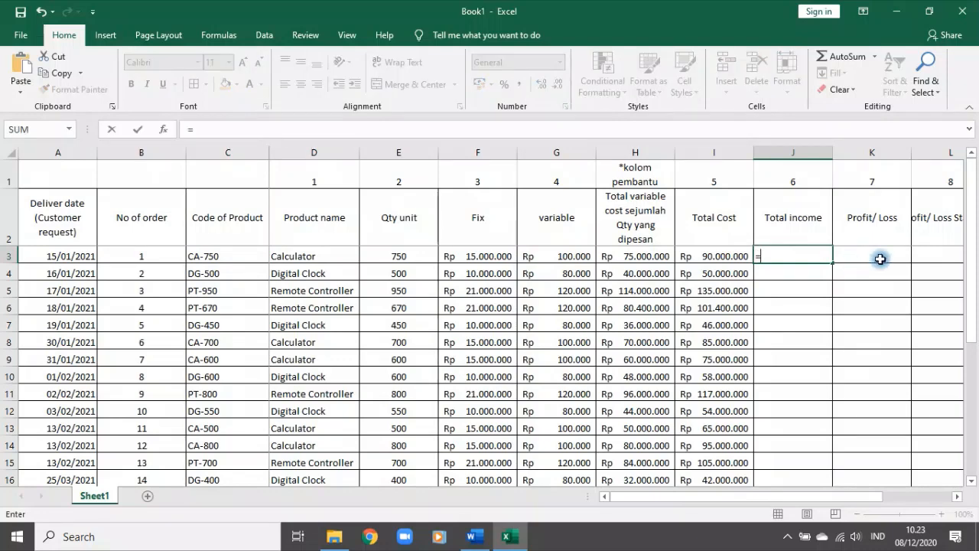
{"action": "left_click", "coordinate": [398, 255]}
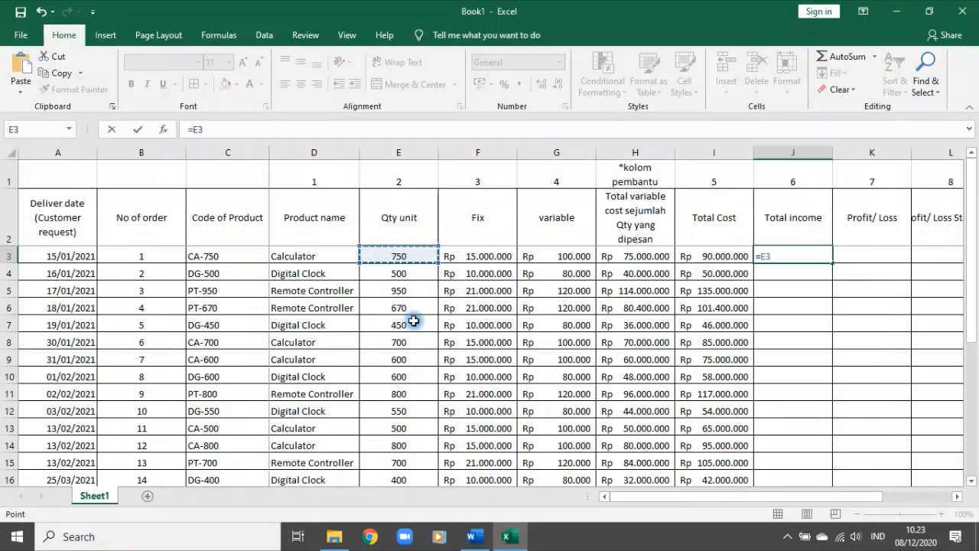
{"action": "type", "text": "*"}
{"action": "scroll", "coordinate": [429, 316], "scroll_direction": "down", "scroll_amount": 5}
{"action": "scroll", "coordinate": [429, 317], "scroll_direction": "up", "scroll_amount": 1}
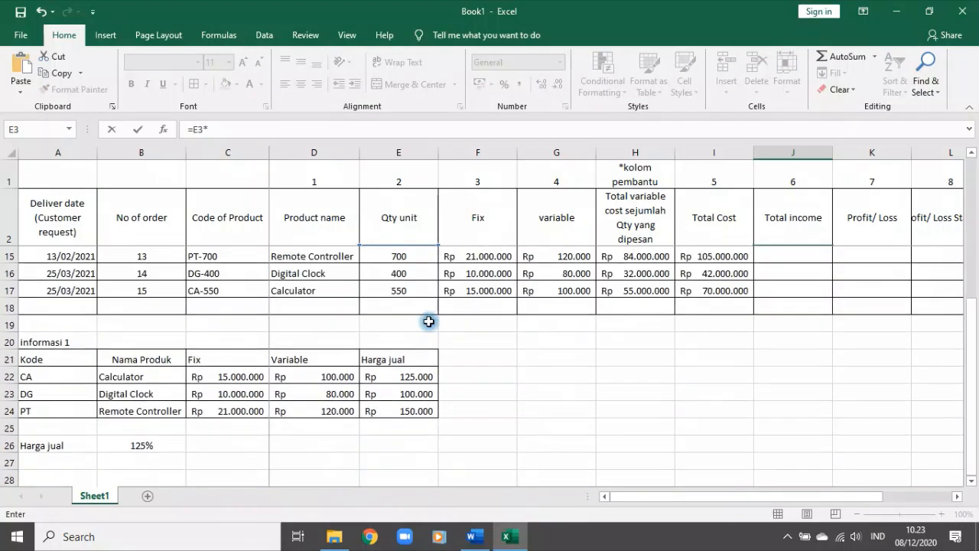
{"action": "scroll", "coordinate": [224, 460], "scroll_direction": "up", "scroll_amount": 4}
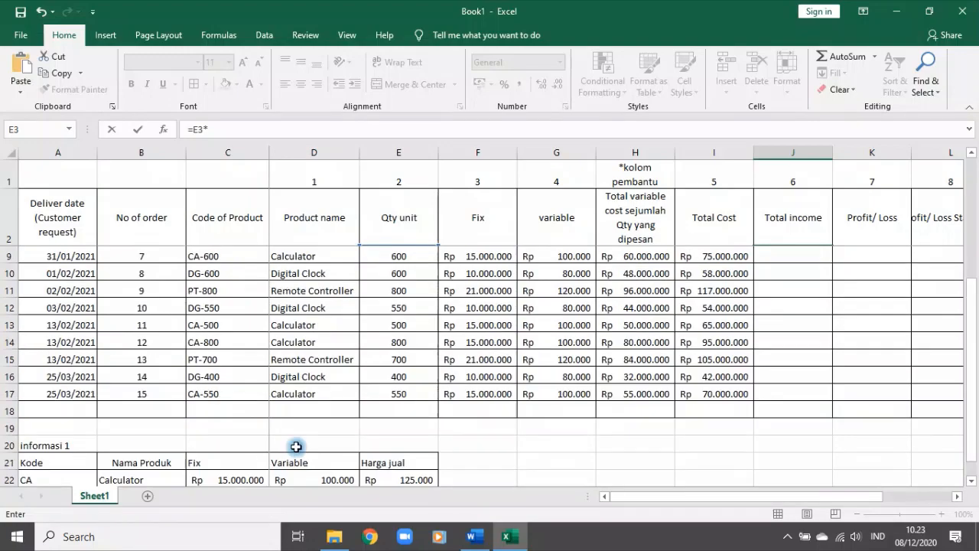
{"action": "key", "text": "Escape"}
Step: Insert a blank column before the Total income column, after checking the Harga jual prices in the product table
{"action": "scroll", "coordinate": [671, 375], "scroll_direction": "down", "scroll_amount": 6}
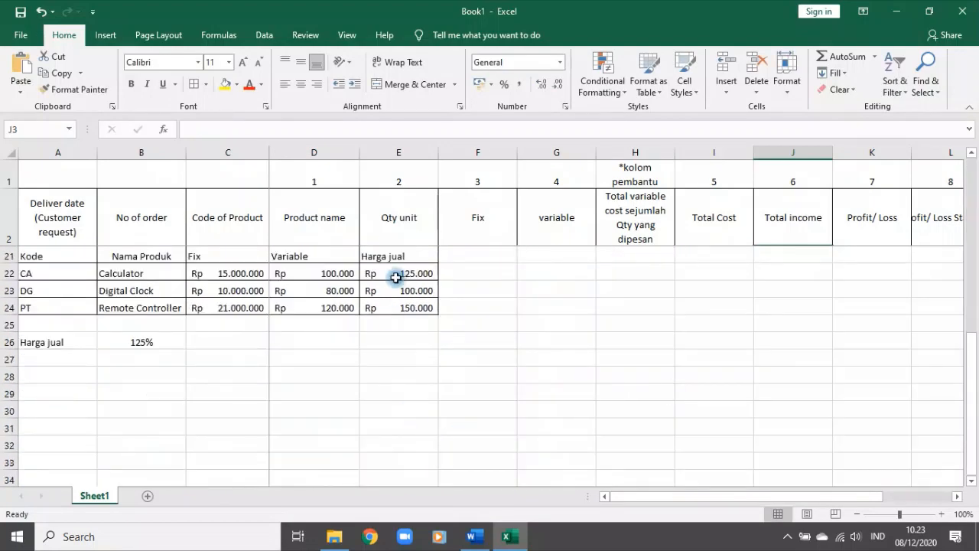
{"action": "scroll", "coordinate": [665, 350], "scroll_direction": "up", "scroll_amount": 6}
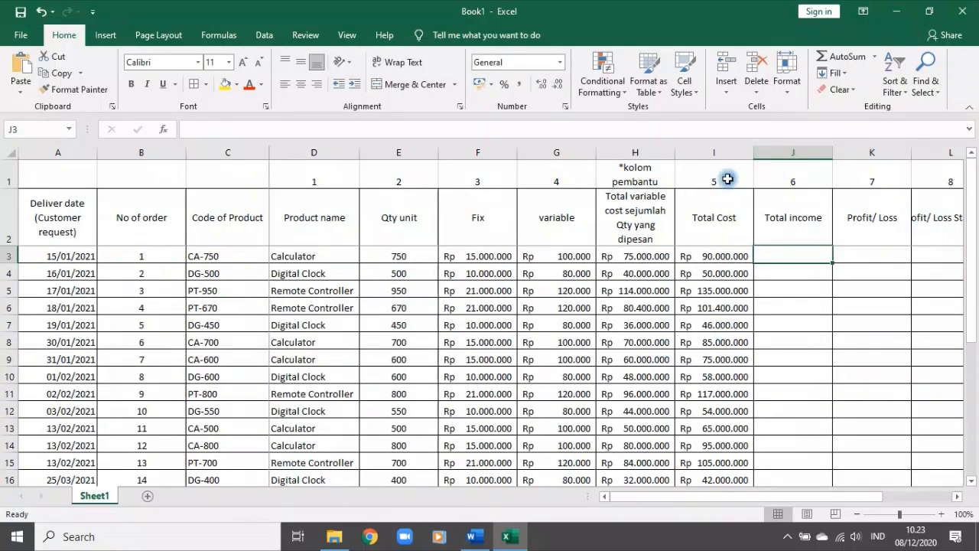
{"action": "left_click", "coordinate": [792, 153]}
{"action": "right_click", "coordinate": [783, 235]}
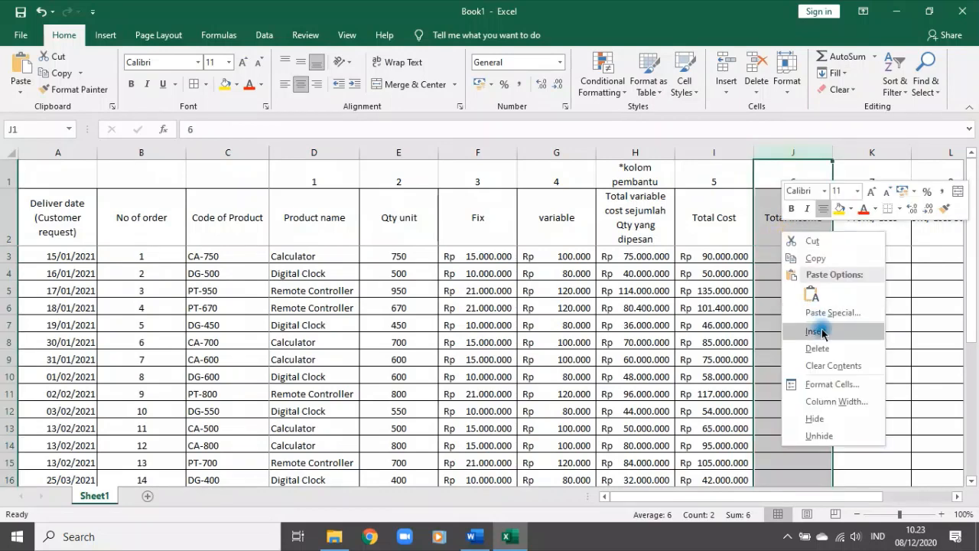
{"action": "left_click", "coordinate": [815, 331]}
{"action": "left_click", "coordinate": [790, 221]}
Step: Copy the "*kolom pembantu" label from H1 to J1 and extend it to "*kolom pembantu 2"
{"action": "left_click", "coordinate": [637, 176]}
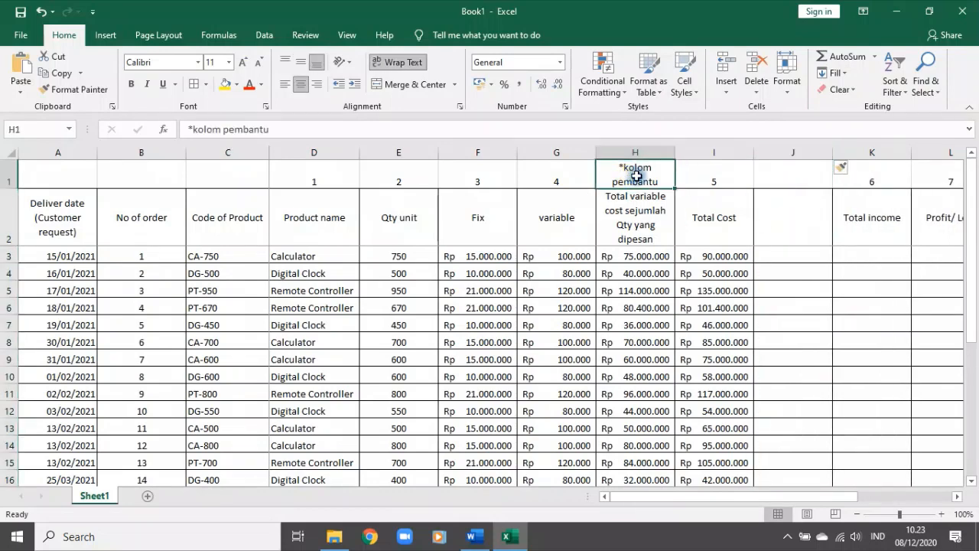
{"action": "key", "text": "ctrl+c"}
{"action": "left_click", "coordinate": [801, 175]}
{"action": "key", "text": "ctrl+v"}
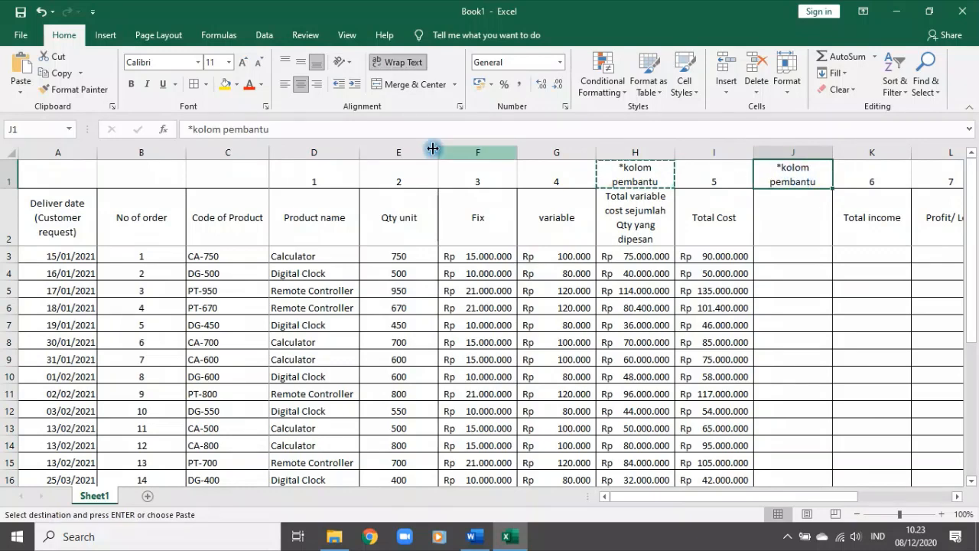
{"action": "left_click", "coordinate": [345, 131]}
{"action": "type", "text": "2"}
{"action": "key", "text": "Return"}
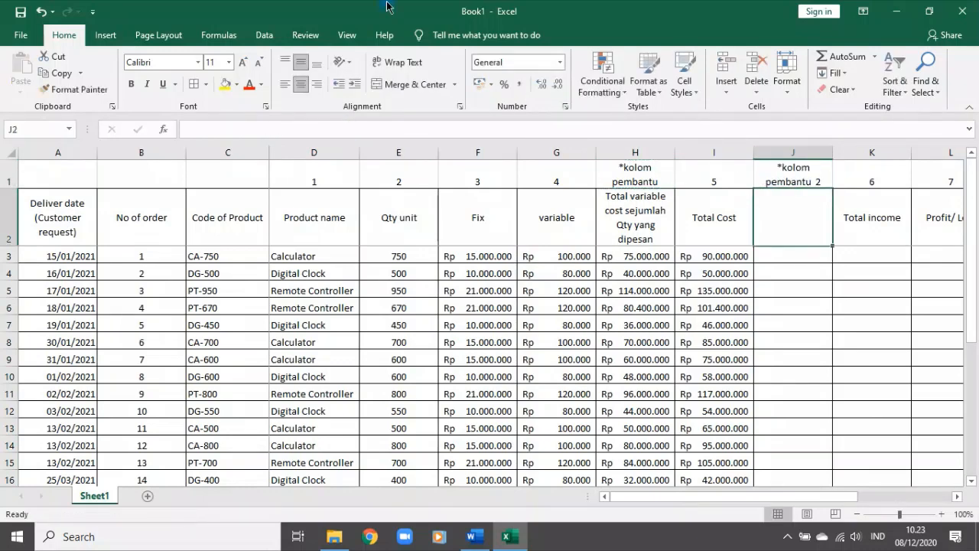
Step: Change the helper column label in H1 to "*kolom pembantu 1"
{"action": "left_click", "coordinate": [612, 175]}
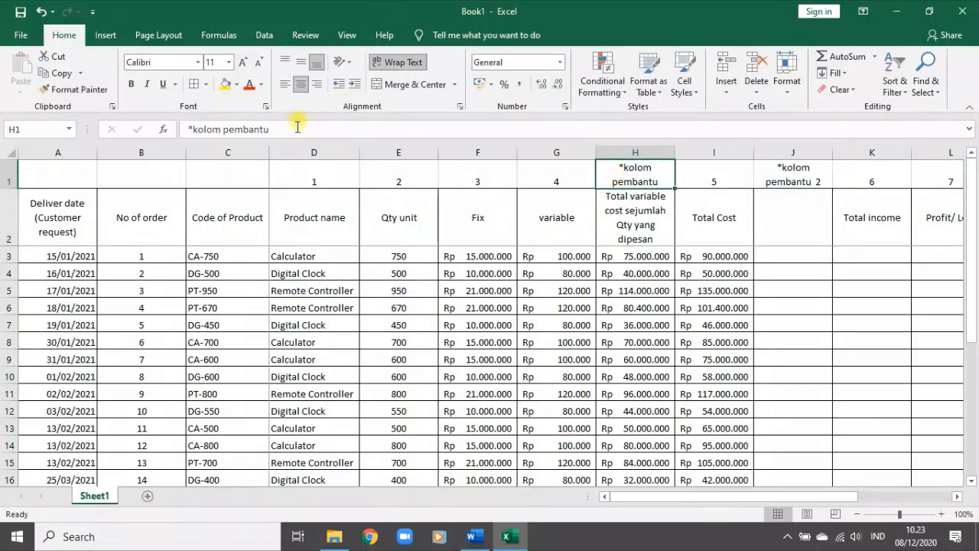
{"action": "left_click", "coordinate": [297, 127]}
{"action": "type", "text": "1"}
{"action": "key", "text": "Return"}
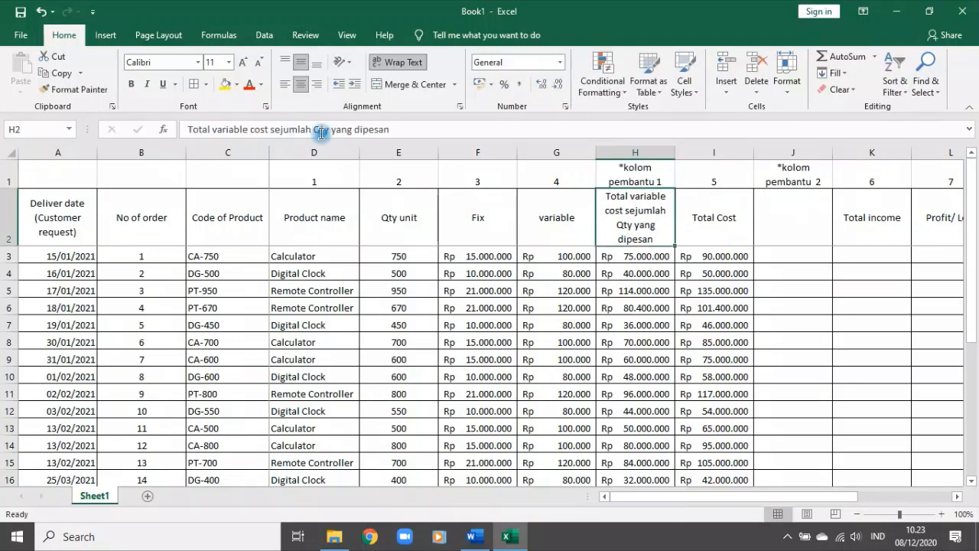
Step: Enter the header "harga jual per buah" in J2 of the new helper column
{"action": "left_click", "coordinate": [802, 254]}
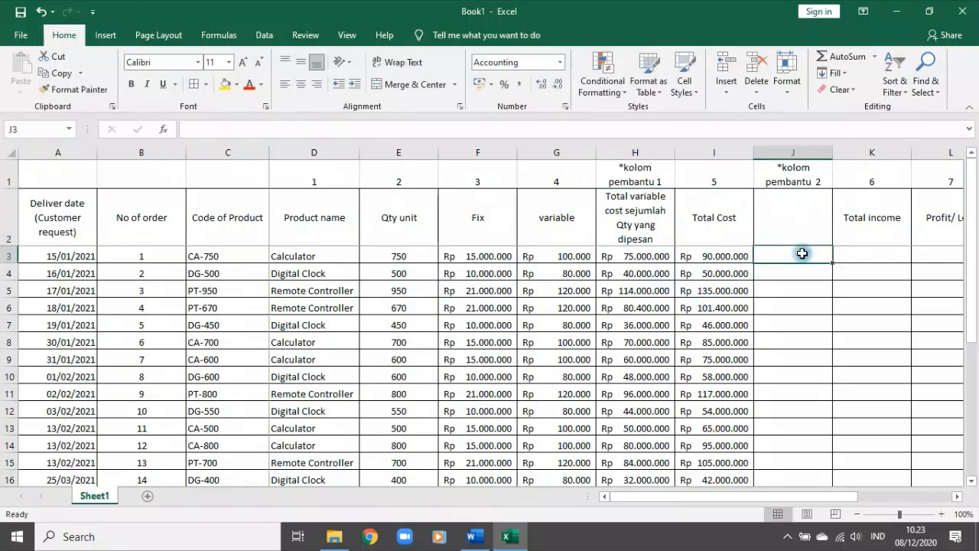
{"action": "left_click", "coordinate": [850, 253]}
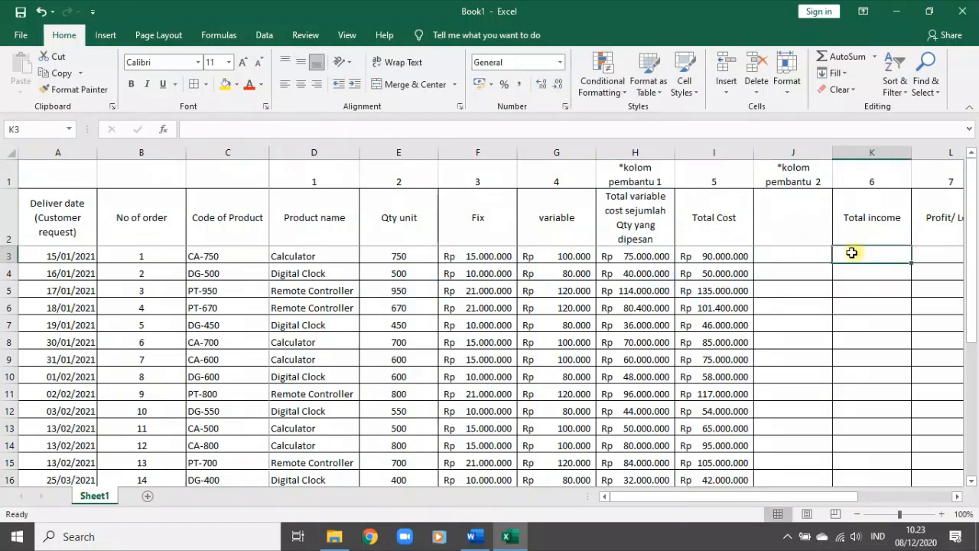
{"action": "left_click", "coordinate": [779, 256]}
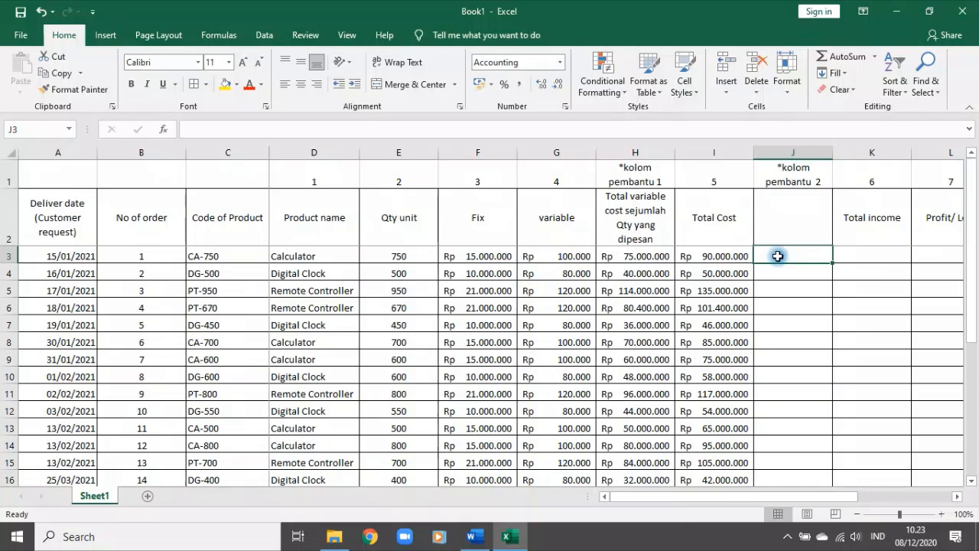
{"action": "left_click", "coordinate": [768, 222]}
{"action": "type", "text": "harga jual per"}
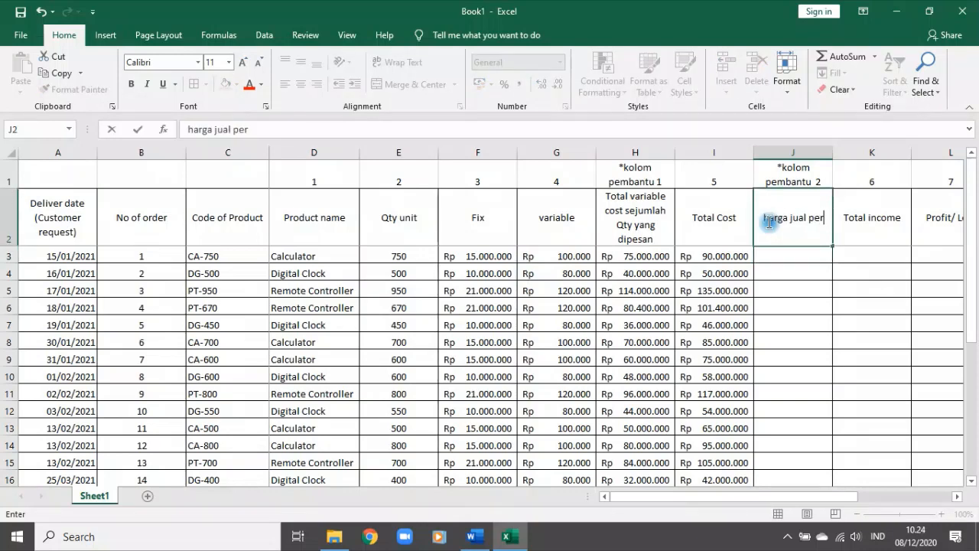
{"action": "type", "text": " bu"}
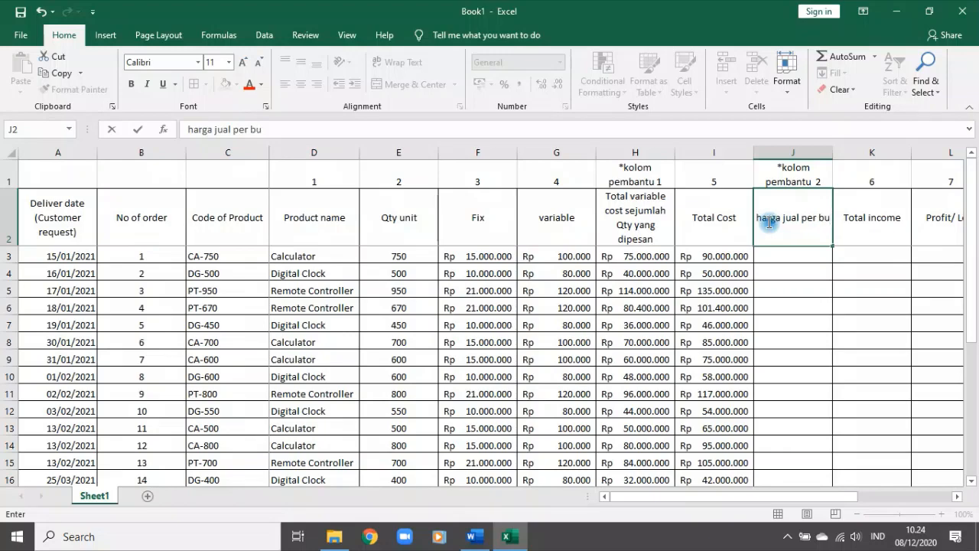
{"action": "type", "text": "ah"}
{"action": "key", "text": "Return"}
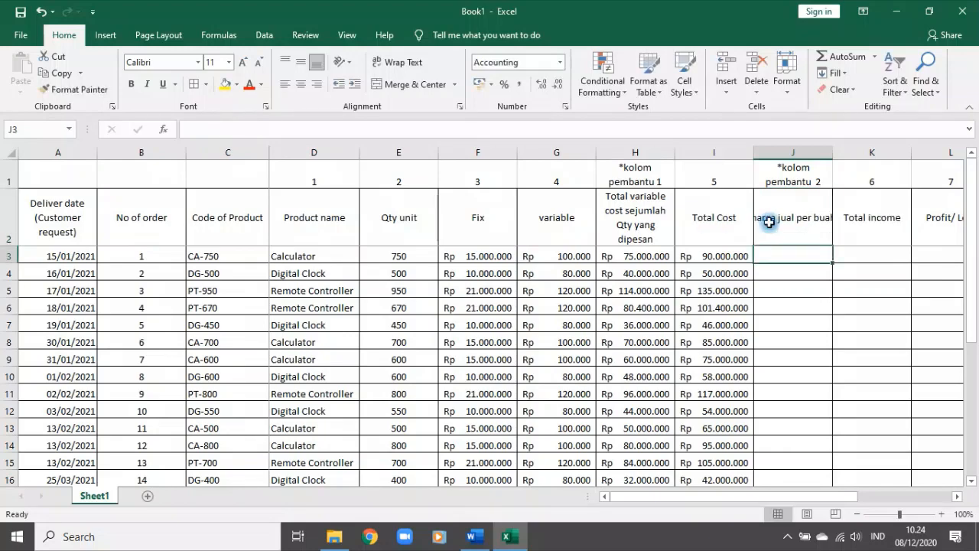
Step: Copy the VLOOKUP formula from G3 to J3 and set its column index to 4 to return the Harga jual price
{"action": "scroll", "coordinate": [510, 345], "scroll_direction": "down", "scroll_amount": 4}
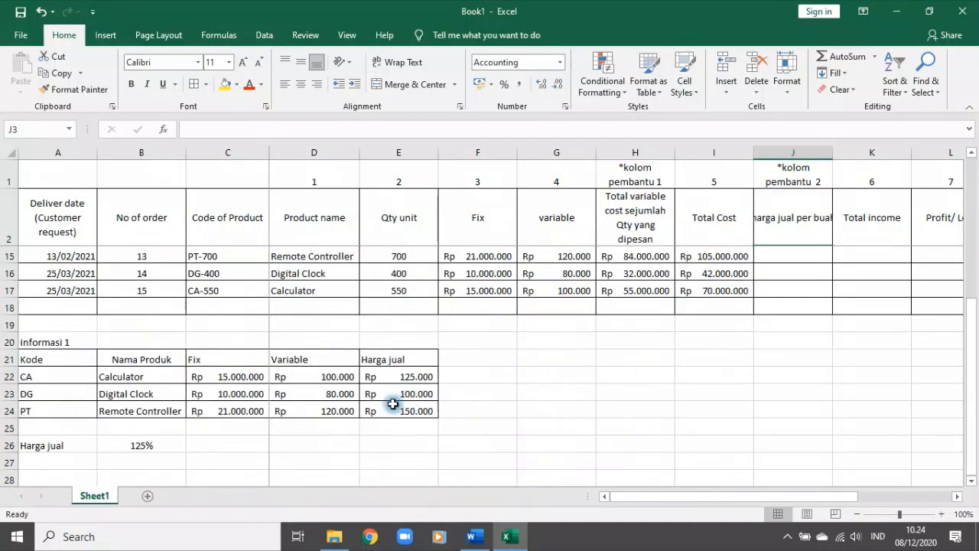
{"action": "left_click", "coordinate": [400, 376]}
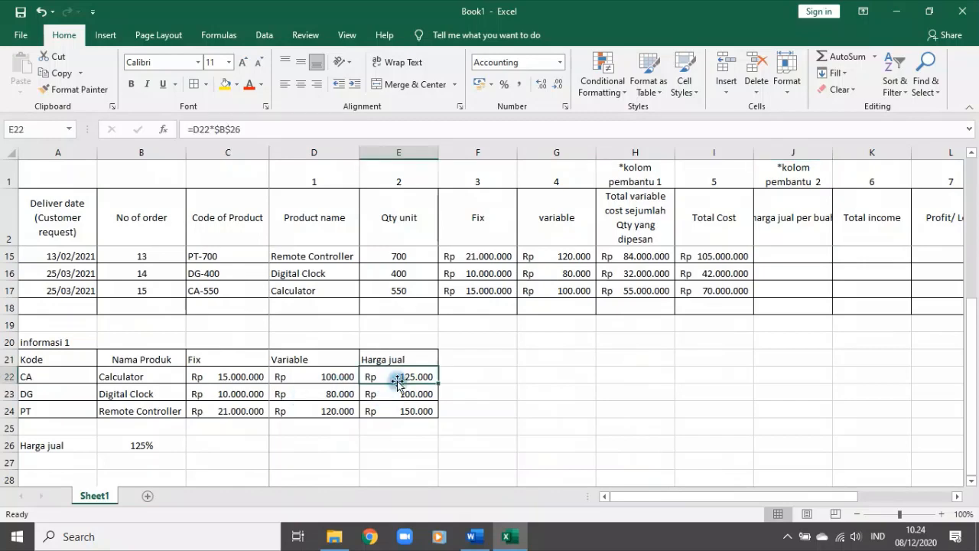
{"action": "scroll", "coordinate": [532, 379], "scroll_direction": "up", "scroll_amount": 4}
{"action": "left_click", "coordinate": [558, 253]}
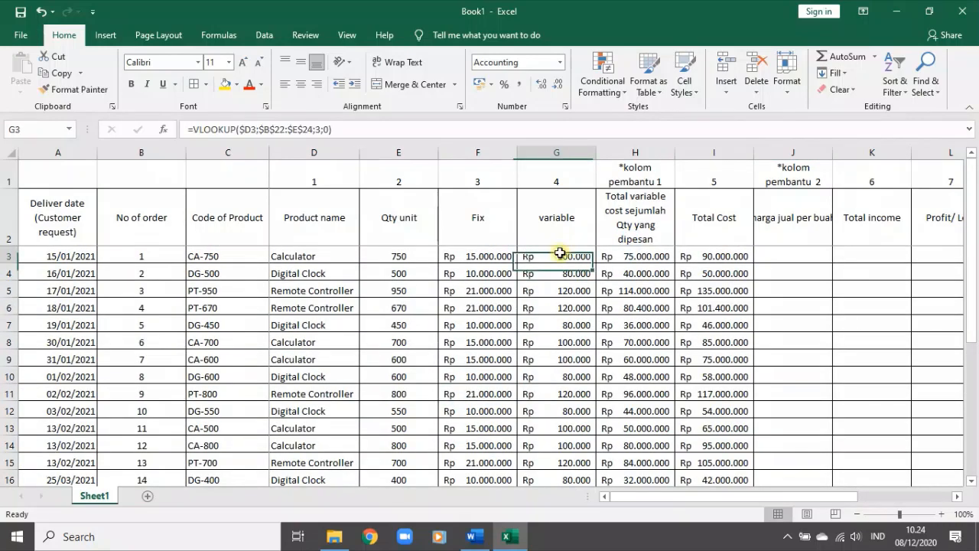
{"action": "key", "text": "ctrl+c"}
{"action": "left_click", "coordinate": [791, 252]}
{"action": "key", "text": "ctrl+v"}
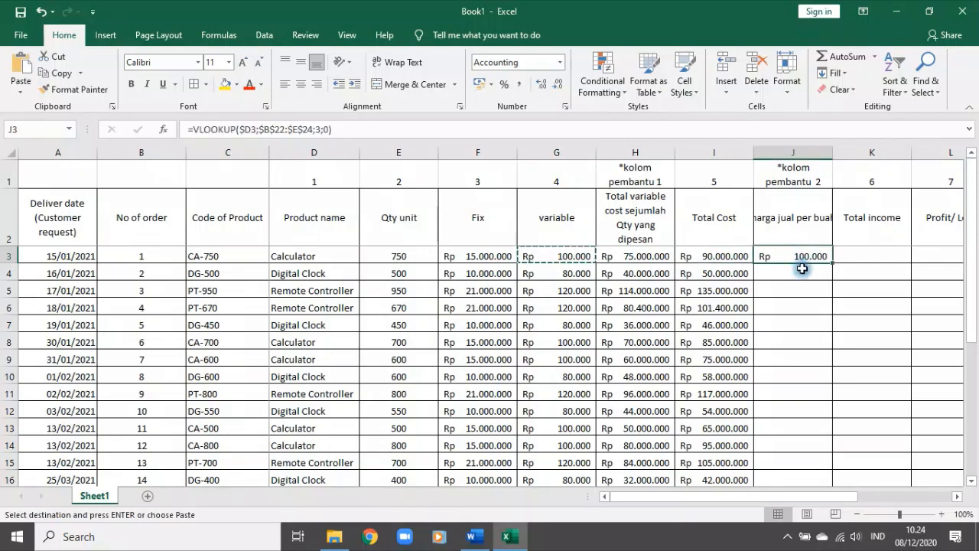
{"action": "left_click", "coordinate": [322, 130]}
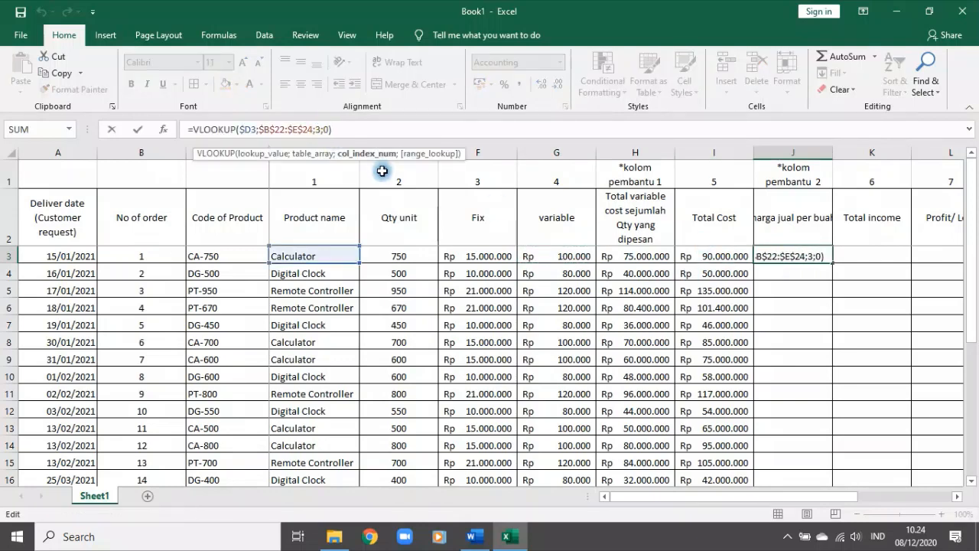
{"action": "key", "text": "BackSpace"}
{"action": "type", "text": "4"}
{"action": "key", "text": "Return"}
Step: Check the J3 lookup's value, lookup cell and table range against the product price table
{"action": "scroll", "coordinate": [700, 258], "scroll_direction": "down", "scroll_amount": 6}
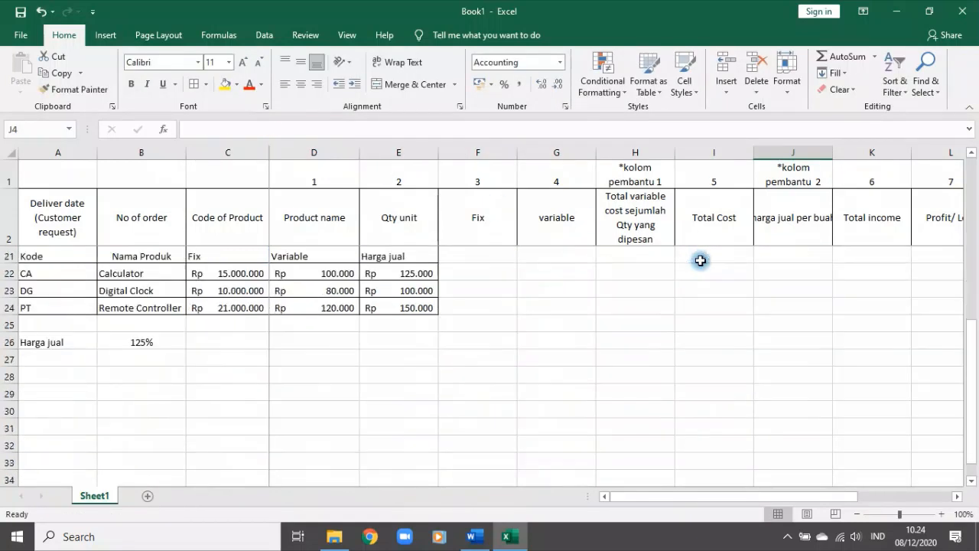
{"action": "left_click", "coordinate": [399, 273]}
{"action": "scroll", "coordinate": [628, 304], "scroll_direction": "up", "scroll_amount": 6}
{"action": "left_click", "coordinate": [791, 256]}
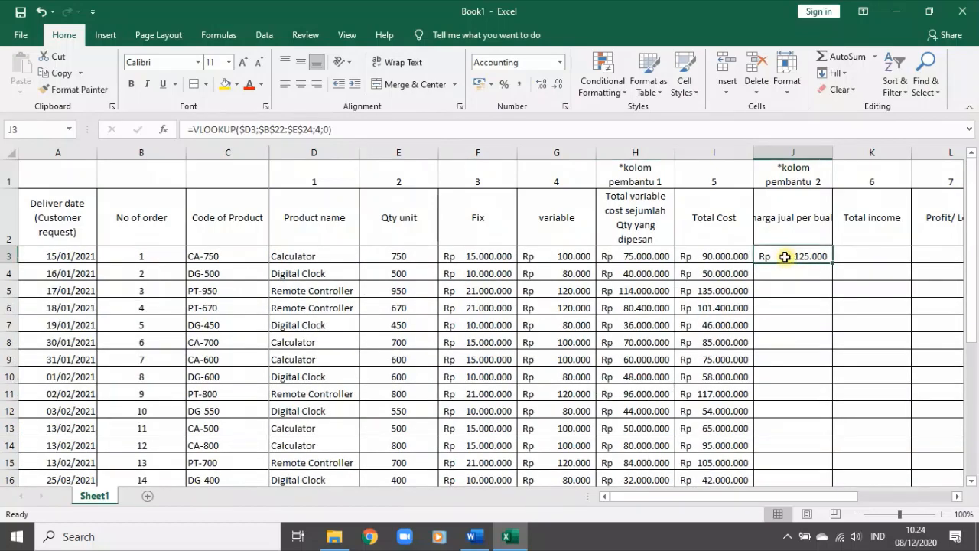
{"action": "left_click", "coordinate": [273, 123]}
{"action": "left_click", "coordinate": [243, 129]}
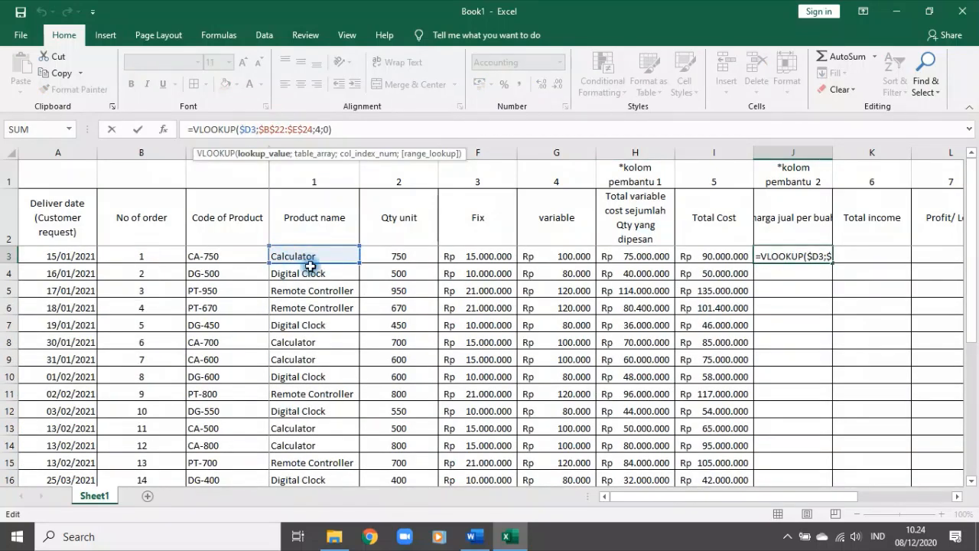
{"action": "scroll", "coordinate": [405, 403], "scroll_direction": "down", "scroll_amount": 6}
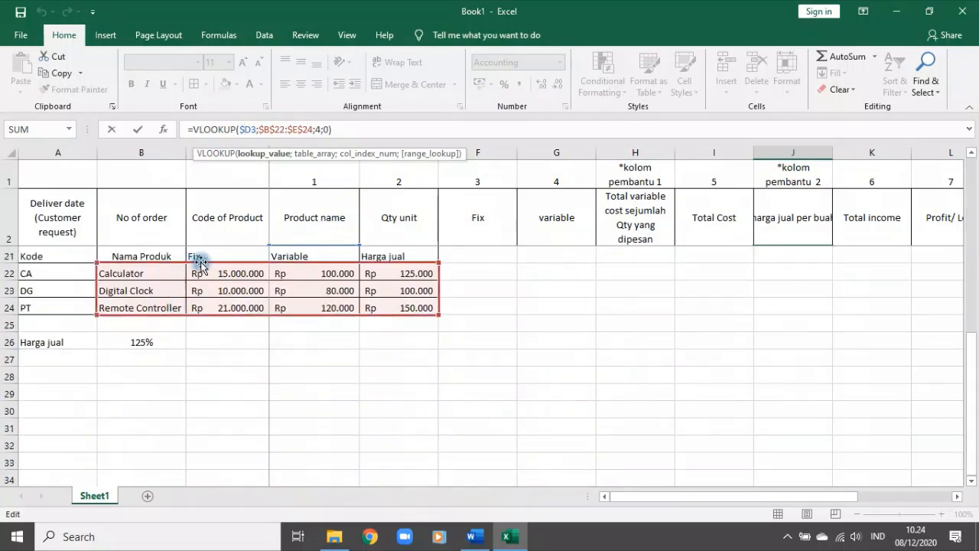
{"action": "scroll", "coordinate": [341, 162], "scroll_direction": "up", "scroll_amount": 6}
{"action": "scroll", "coordinate": [418, 303], "scroll_direction": "down", "scroll_amount": 6}
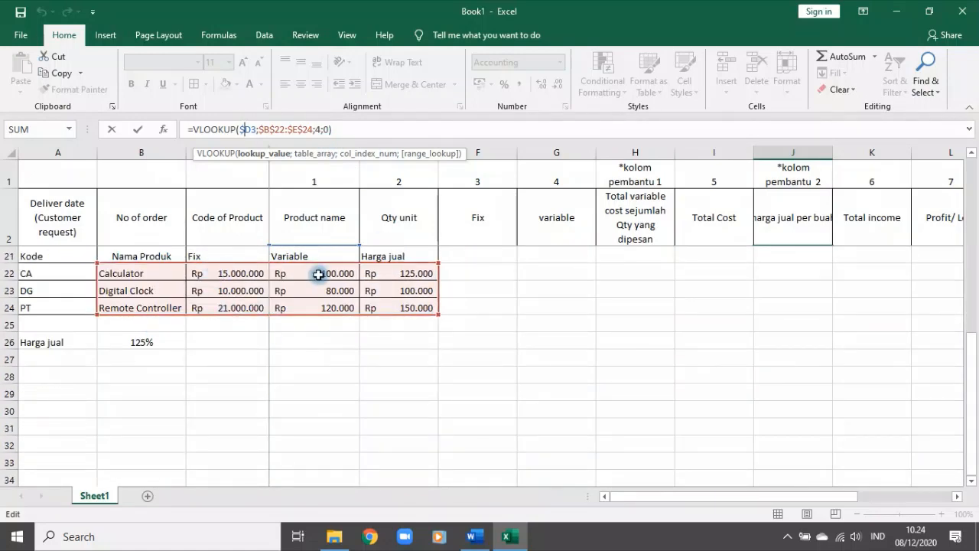
{"action": "scroll", "coordinate": [583, 336], "scroll_direction": "up", "scroll_amount": 6}
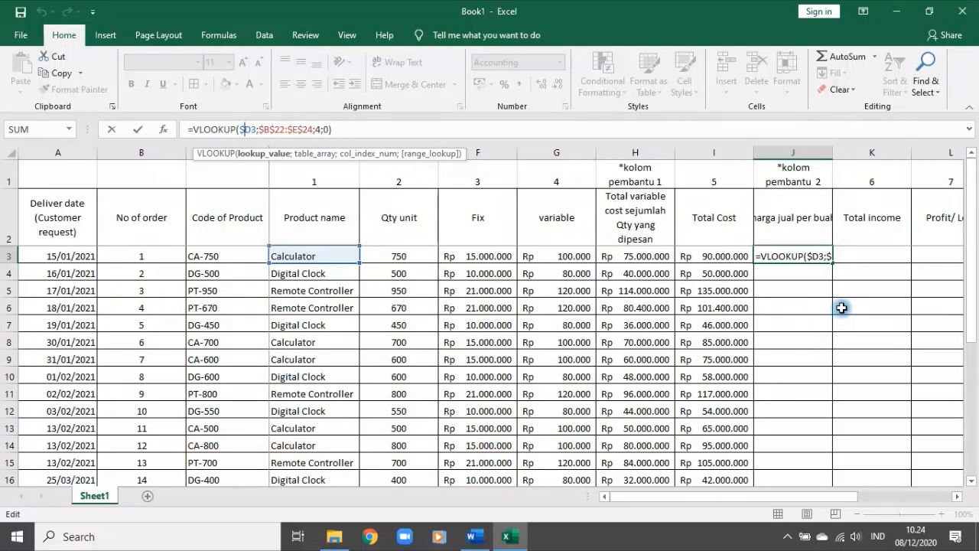
{"action": "key", "text": "Return"}
Step: Fill the selling price lookup from J3 down through the order rows
{"action": "left_click", "coordinate": [809, 256]}
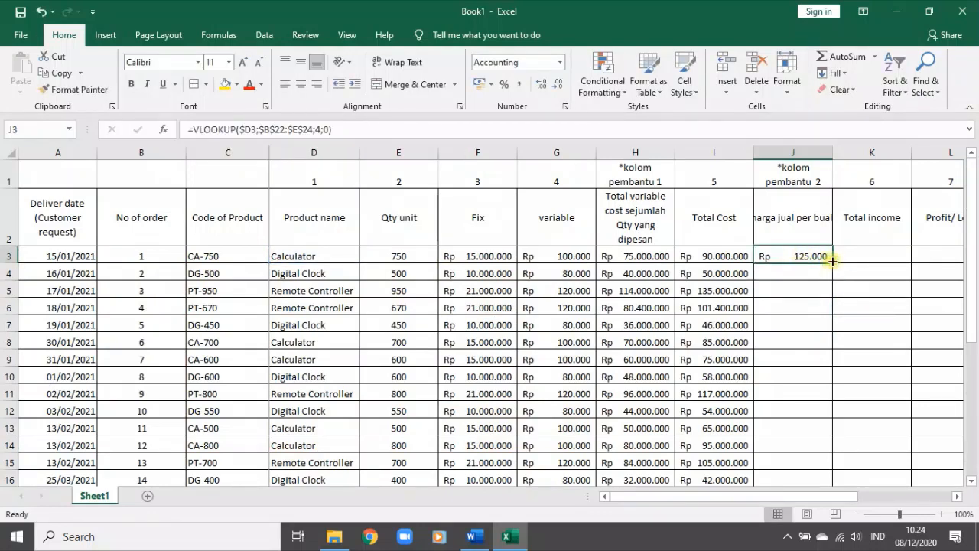
{"action": "double_click", "coordinate": [833, 261]}
Step: Calculate total income in K3 as quantity times unit selling price with =E3*J3 and fill it down the order rows
{"action": "left_click", "coordinate": [857, 258]}
{"action": "type", "text": "="}
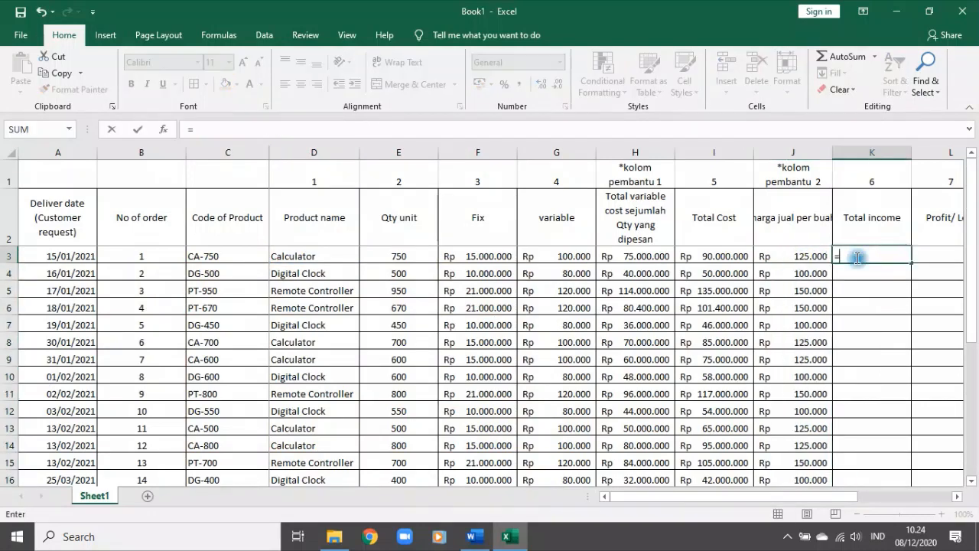
{"action": "left_click", "coordinate": [413, 257]}
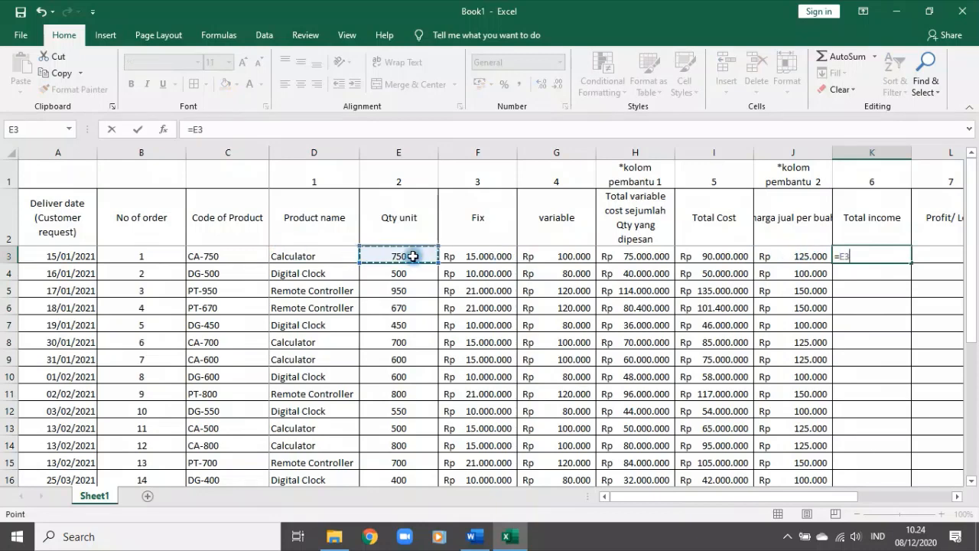
{"action": "type", "text": "*"}
{"action": "left_click", "coordinate": [799, 258]}
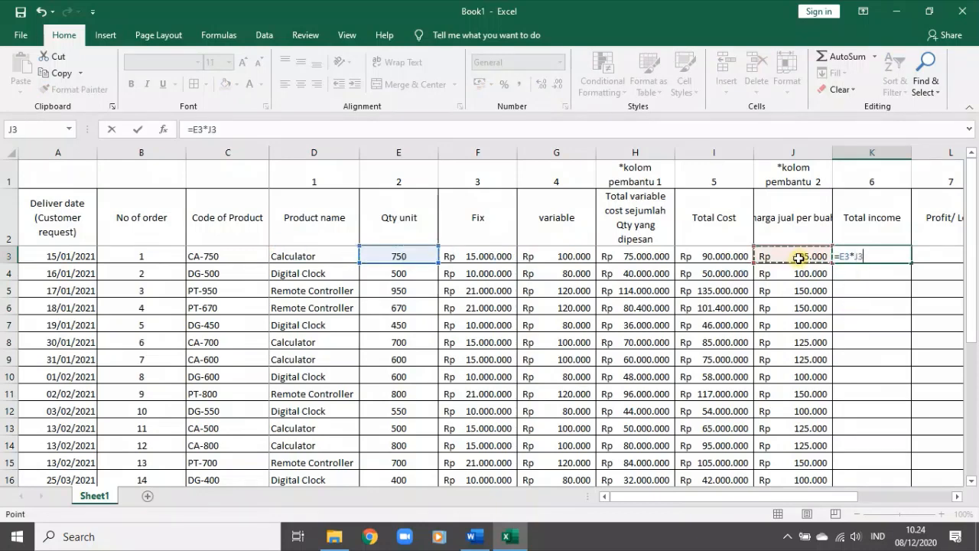
{"action": "key", "text": "Return"}
{"action": "key", "text": "Return"}
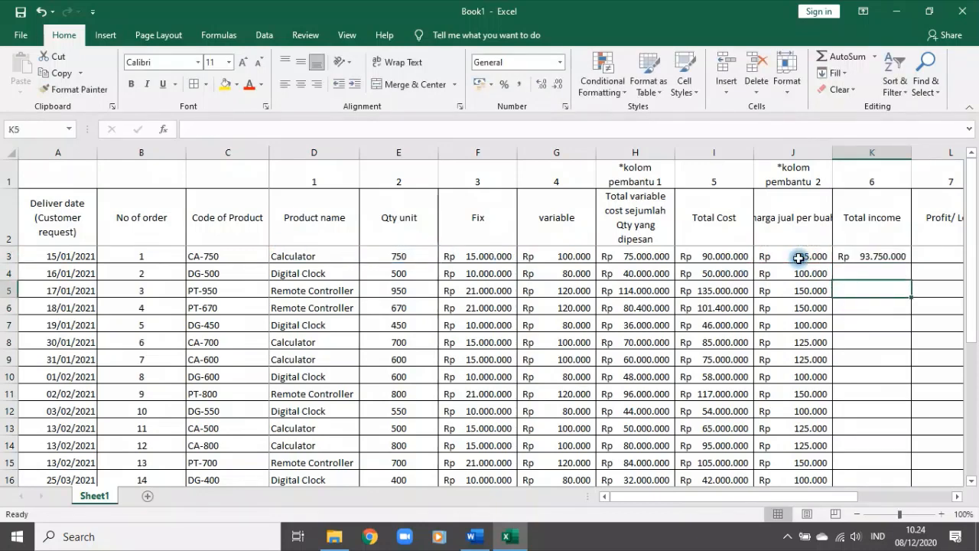
{"action": "left_click", "coordinate": [894, 257]}
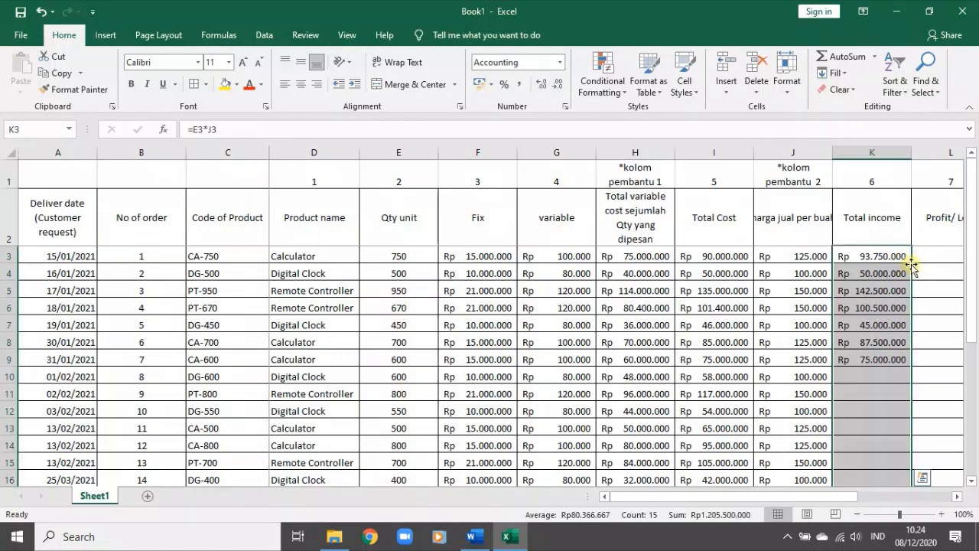
{"action": "double_click", "coordinate": [910, 265]}
Step: Wrap the text of the "harga jual per buah" header in J2
{"action": "mouse_move", "coordinate": [892, 500]}
{"action": "left_mouse_down"}
{"action": "mouse_move", "coordinate": [853, 497]}
{"action": "mouse_move", "coordinate": [887, 500]}
{"action": "left_mouse_up"}
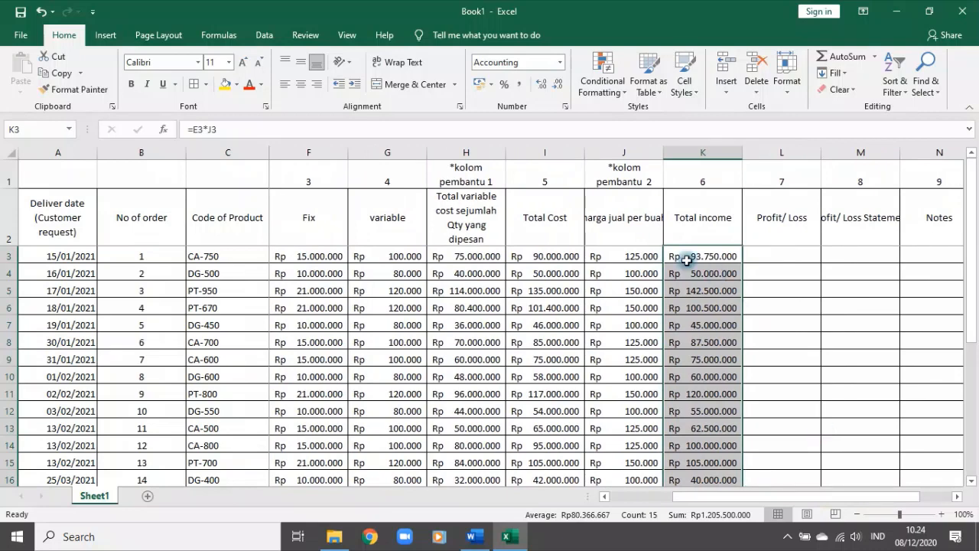
{"action": "left_click", "coordinate": [609, 205]}
{"action": "left_click", "coordinate": [403, 65]}
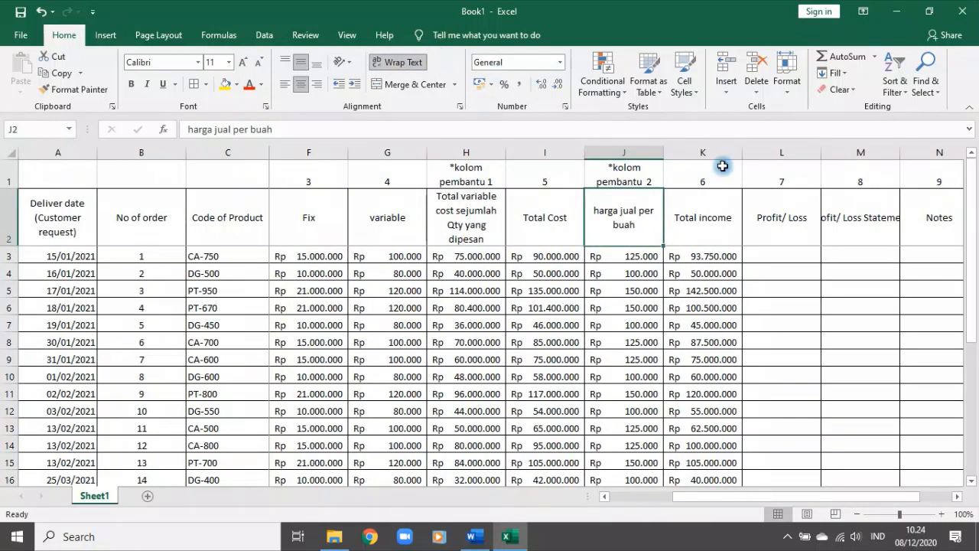
Step: Clear K3 and begin a new total income formula with an absolute reference to the Harga jual percentage, =$B$26*
{"action": "left_click", "coordinate": [721, 255]}
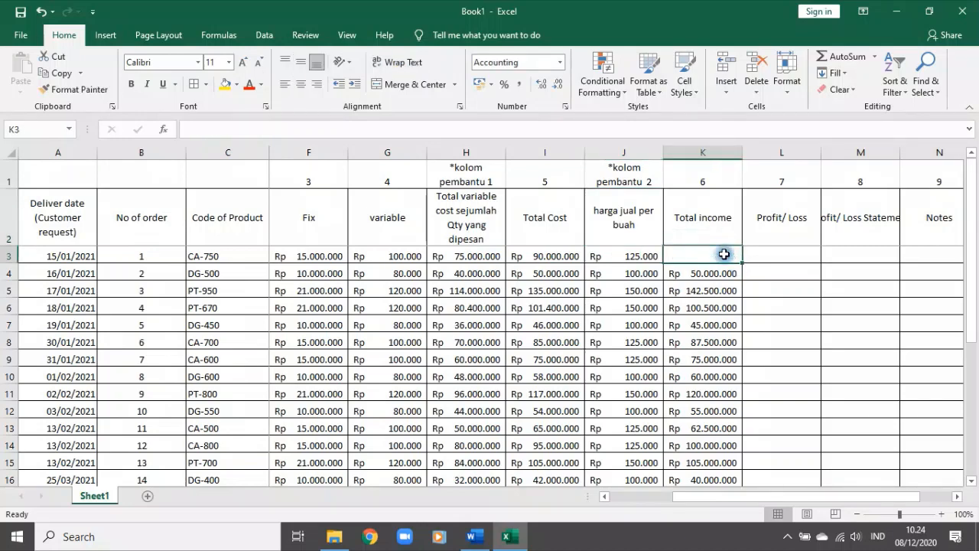
{"action": "left_click", "coordinate": [841, 274]}
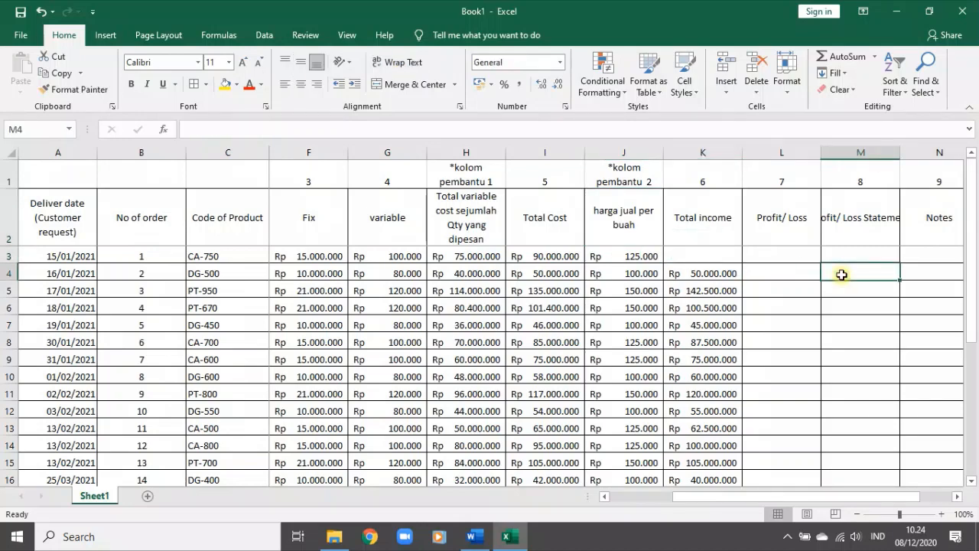
{"action": "left_click", "coordinate": [708, 253]}
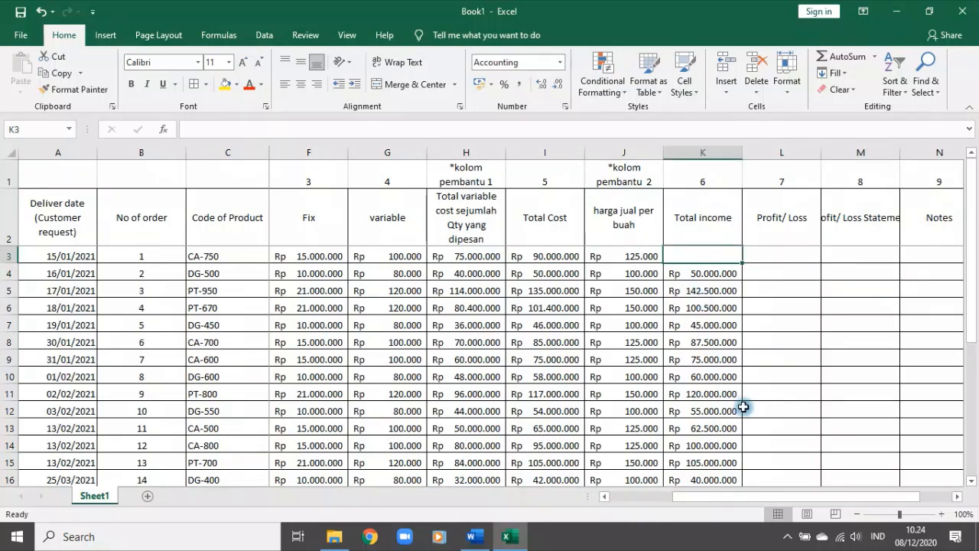
{"action": "left_click_drag", "start_coordinate": [816, 495], "coordinate": [800, 501]}
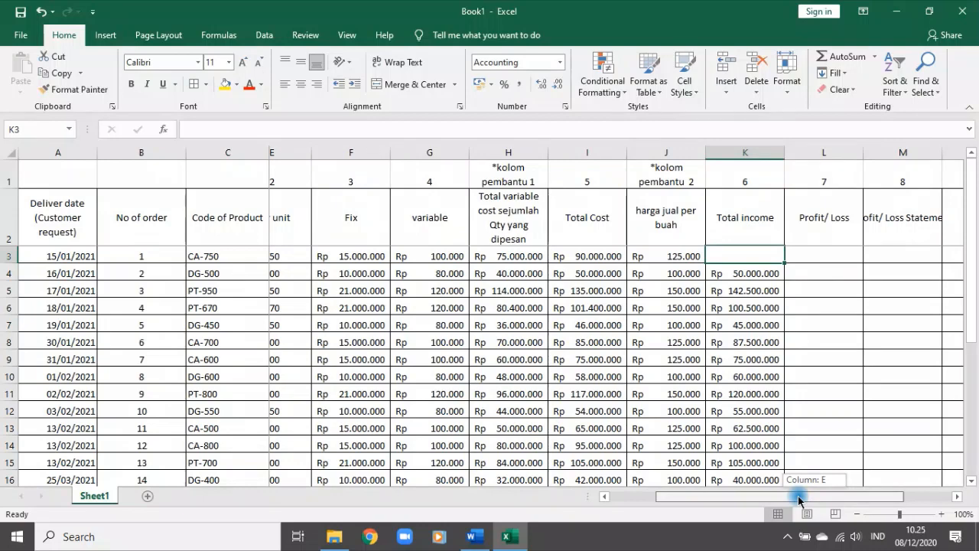
{"action": "left_click_drag", "start_coordinate": [799, 501], "coordinate": [798, 496]}
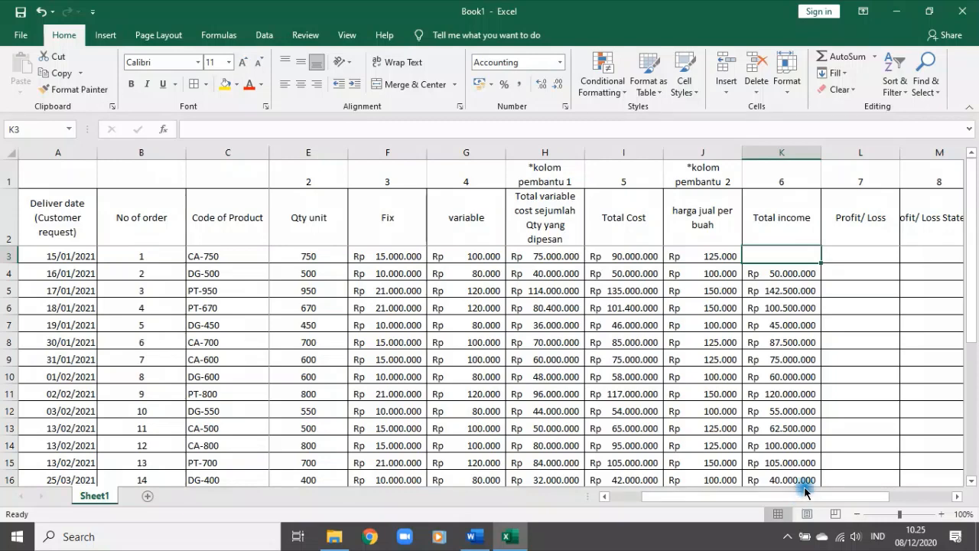
{"action": "type", "text": "="}
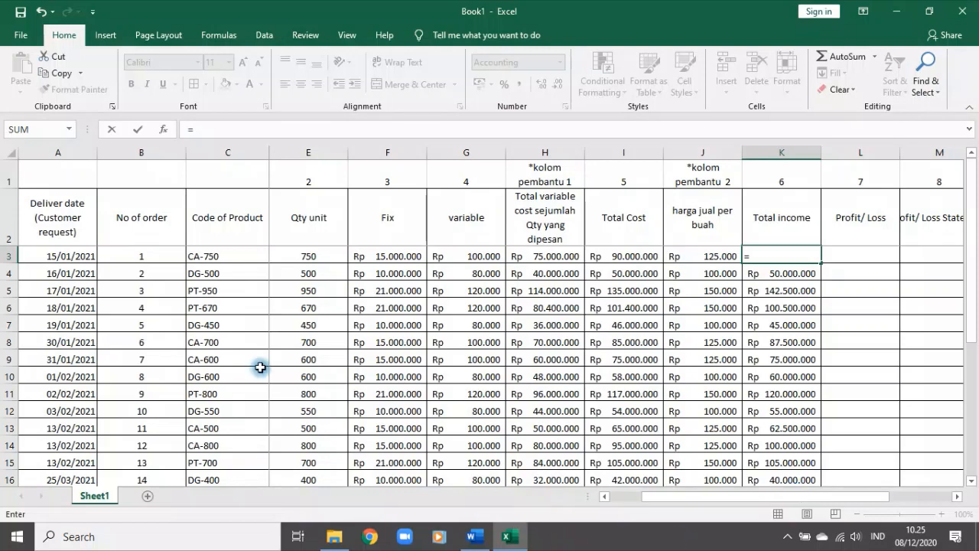
{"action": "scroll", "coordinate": [260, 367], "scroll_direction": "down", "scroll_amount": 5}
{"action": "left_click", "coordinate": [147, 393]}
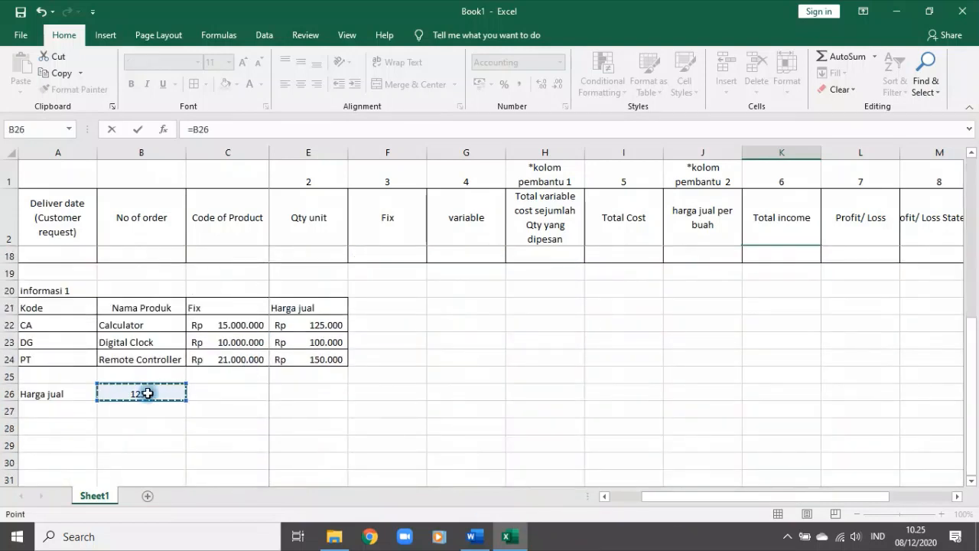
{"action": "left_click", "coordinate": [200, 129]}
{"action": "key", "text": "F4"}
{"action": "scroll", "coordinate": [663, 315], "scroll_direction": "up", "scroll_amount": 5}
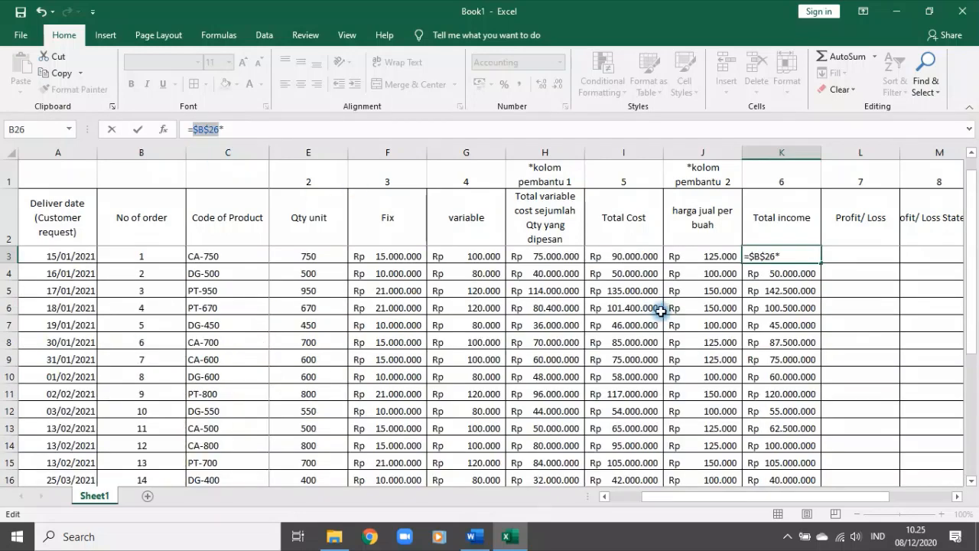
Step: Complete the K3 formula as =$B$26*H3, multiplying the percentage by the order's total variable cost
{"action": "left_click", "coordinate": [560, 259]}
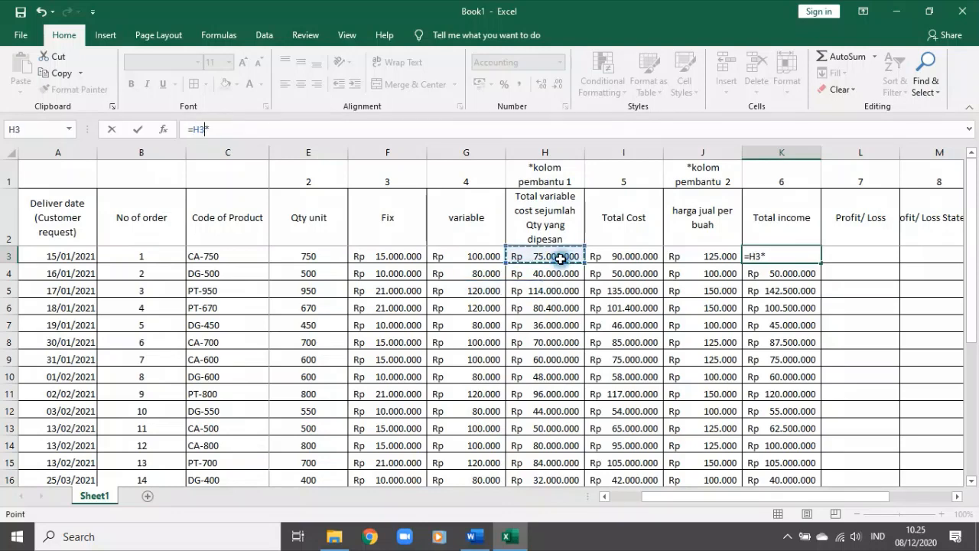
{"action": "key", "text": "ctrl+z"}
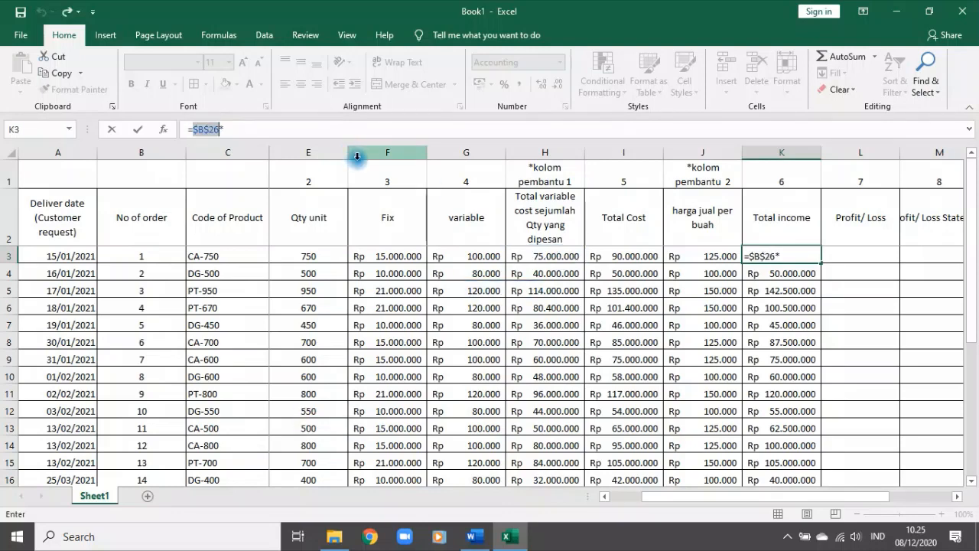
{"action": "left_click", "coordinate": [288, 128]}
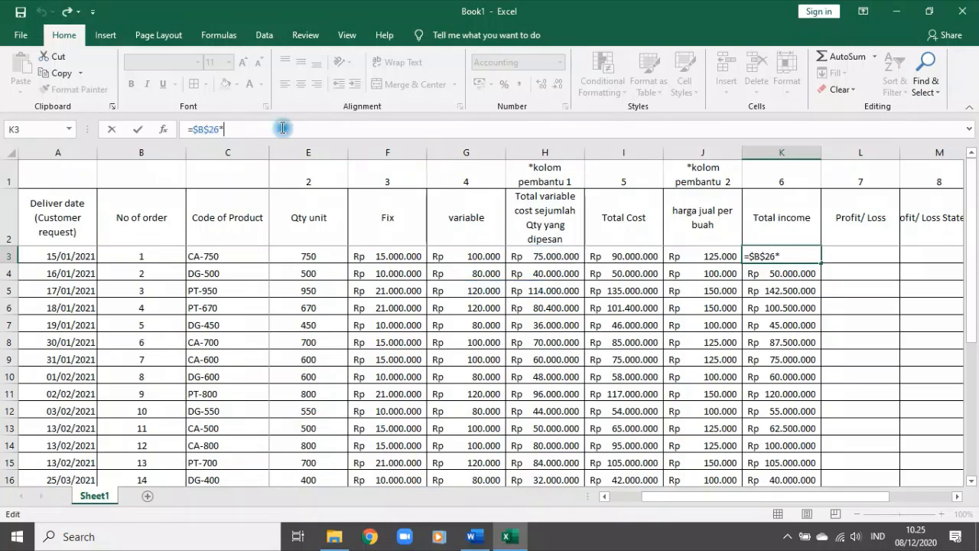
{"action": "left_click", "coordinate": [539, 256]}
{"action": "key", "text": "Return"}
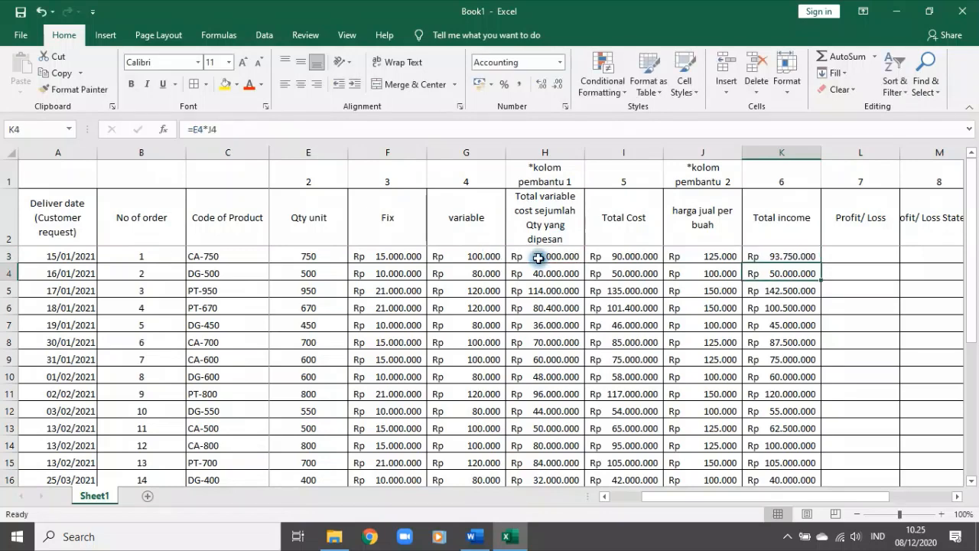
Step: Fill the total income formula from K3 down to K5
{"action": "left_click", "coordinate": [781, 257]}
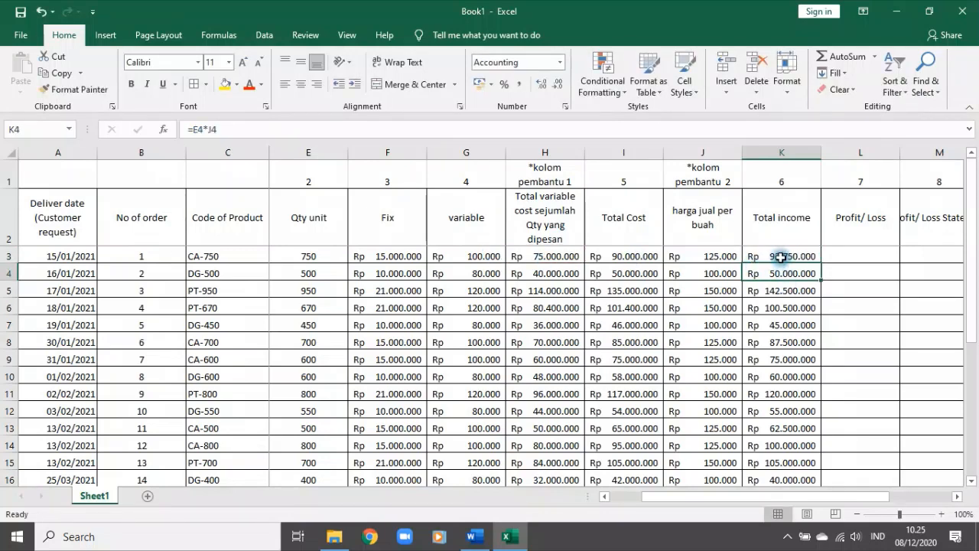
{"action": "left_click_drag", "start_coordinate": [820, 264], "coordinate": [819, 304]}
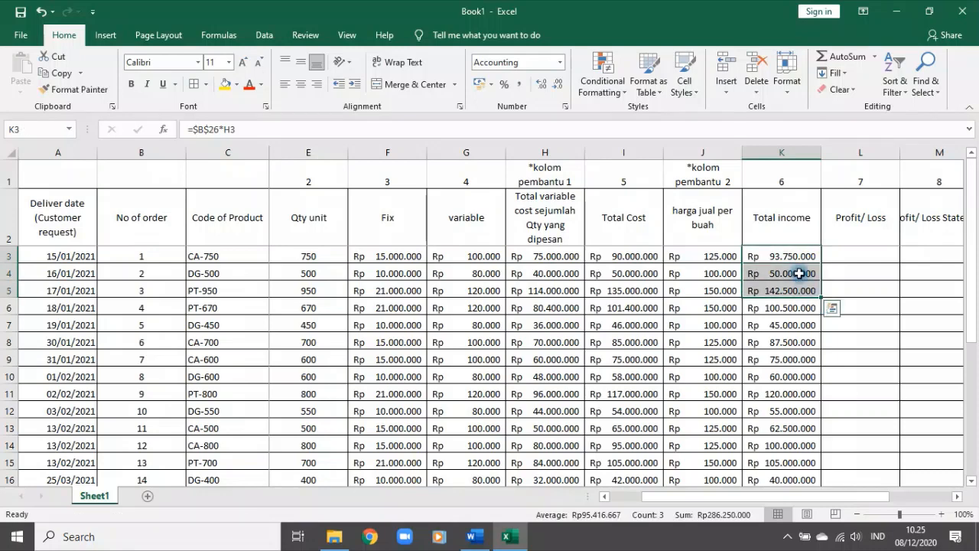
{"action": "left_click", "coordinate": [785, 255]}
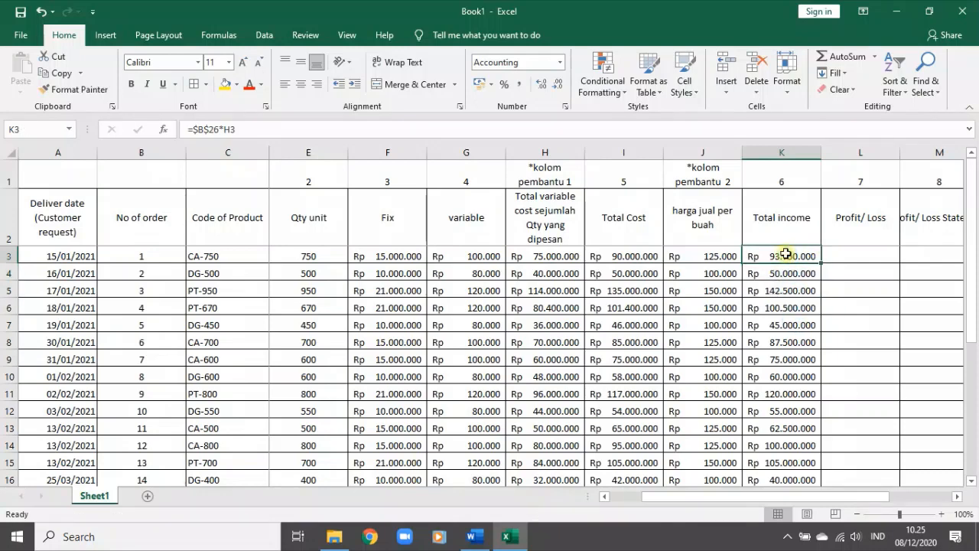
Step: Review the Harga jual prices in E22:E24 and the cells referenced by the K3 total income formula
{"action": "scroll", "coordinate": [333, 428], "scroll_direction": "down", "scroll_amount": 6}
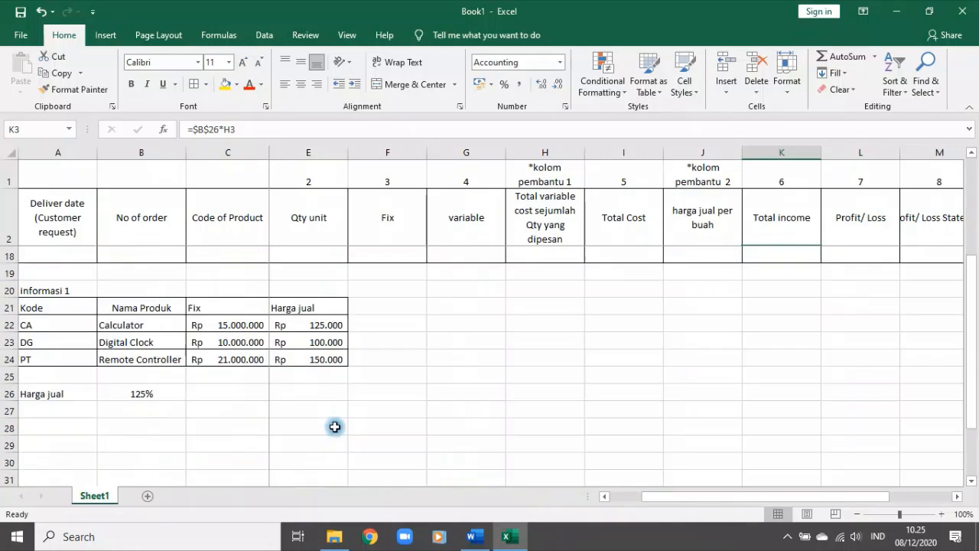
{"action": "scroll", "coordinate": [352, 375], "scroll_direction": "up", "scroll_amount": 2}
{"action": "left_click_drag", "start_coordinate": [327, 377], "coordinate": [312, 405]}
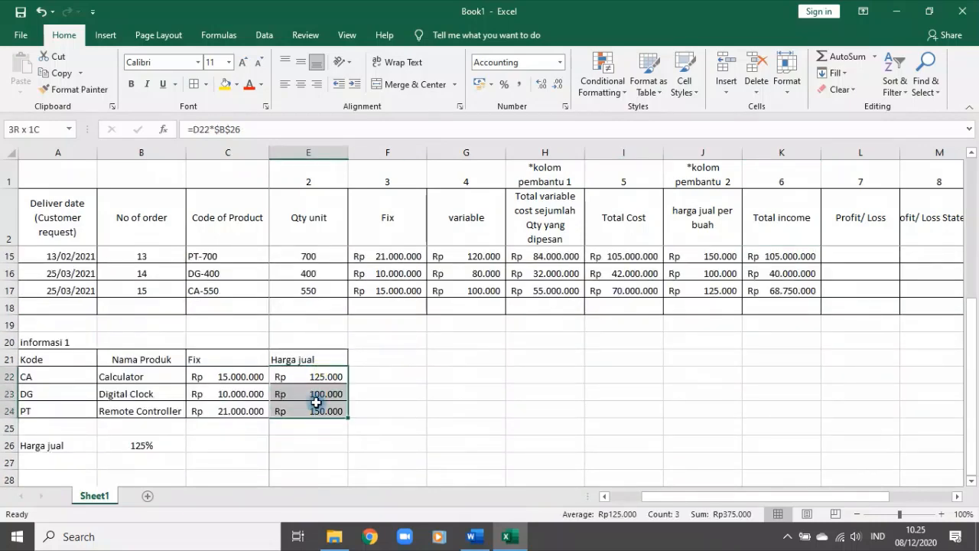
{"action": "scroll", "coordinate": [678, 357], "scroll_direction": "up", "scroll_amount": 4}
{"action": "left_click", "coordinate": [782, 259]}
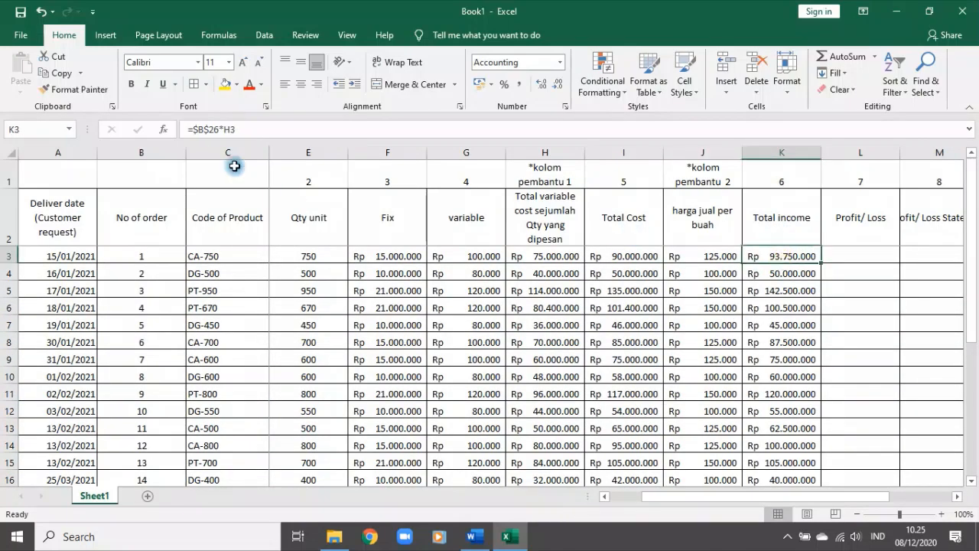
{"action": "left_click", "coordinate": [197, 130]}
{"action": "scroll", "coordinate": [278, 292], "scroll_direction": "down", "scroll_amount": 5}
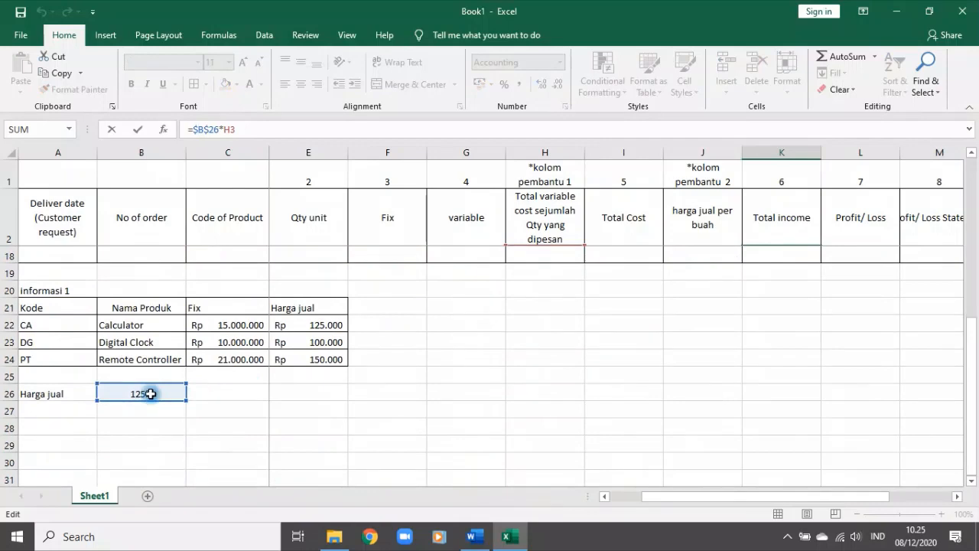
{"action": "scroll", "coordinate": [671, 378], "scroll_direction": "up", "scroll_amount": 5}
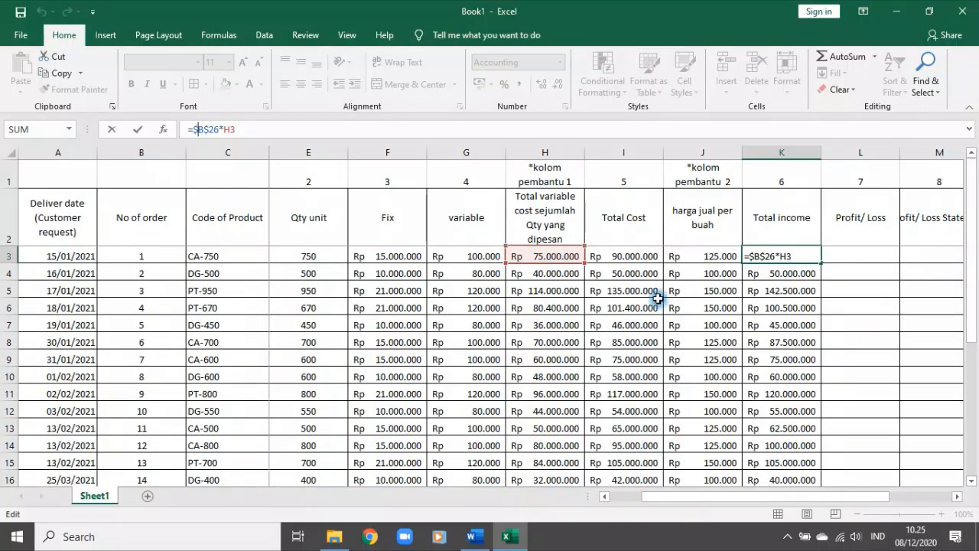
{"action": "key", "text": "Escape"}
Step: Enter the note "dari variable cost" in C26 beside the Harga jual percentage
{"action": "scroll", "coordinate": [658, 299], "scroll_direction": "down", "scroll_amount": 6}
{"action": "left_click", "coordinate": [180, 341]}
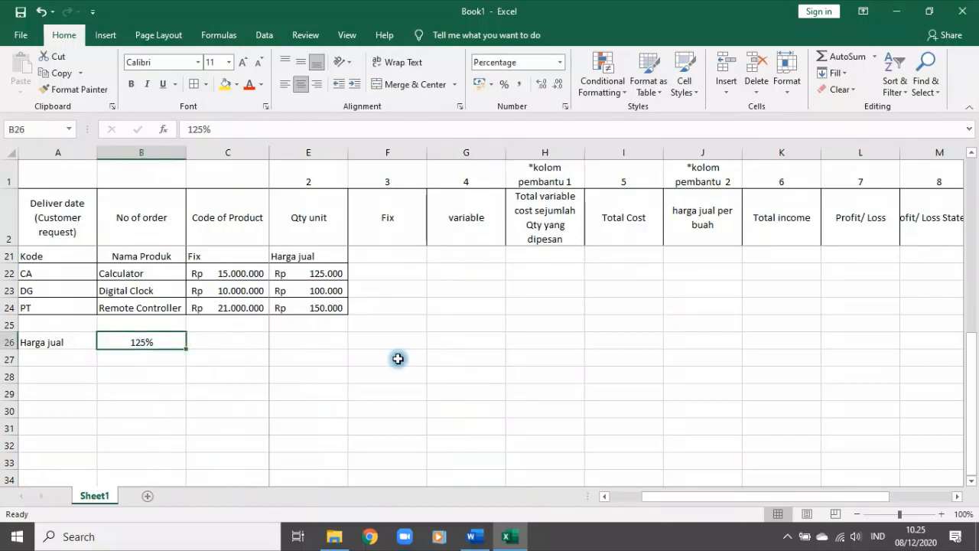
{"action": "left_click", "coordinate": [235, 347]}
{"action": "type", "text": "dari variable cost"}
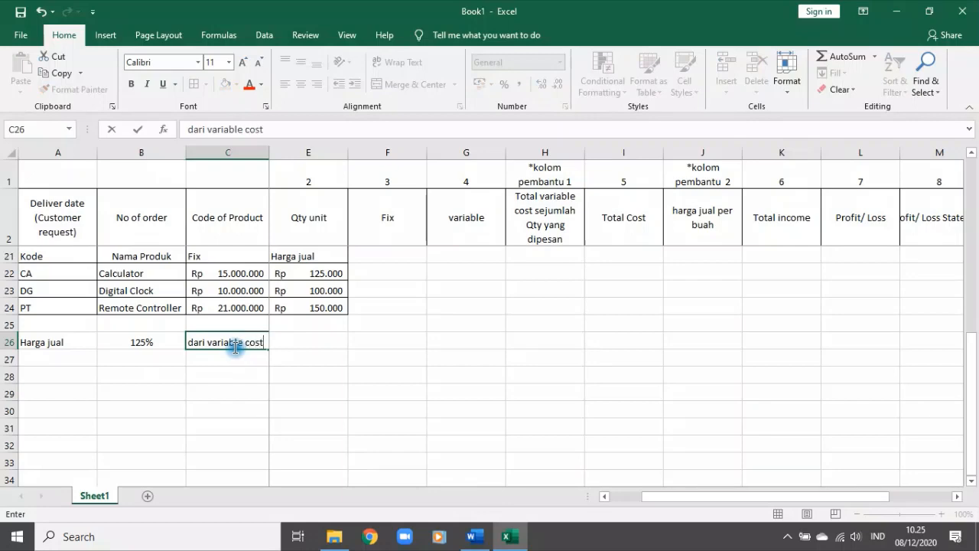
{"action": "key", "text": "Return"}
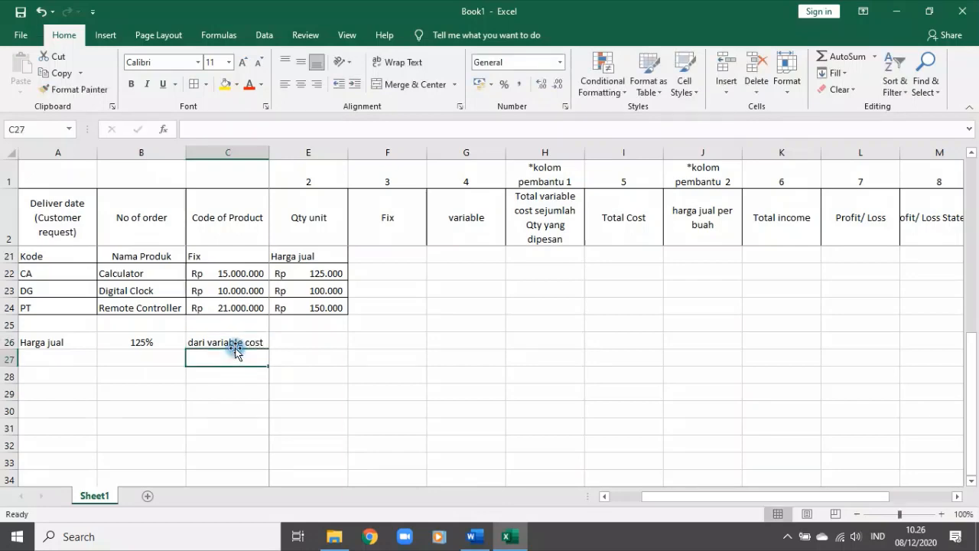
Step: Compare the total income formulas in K3, K6, K7 and K8
{"action": "scroll", "coordinate": [875, 343], "scroll_direction": "up", "scroll_amount": 6}
{"action": "left_click", "coordinate": [787, 307]}
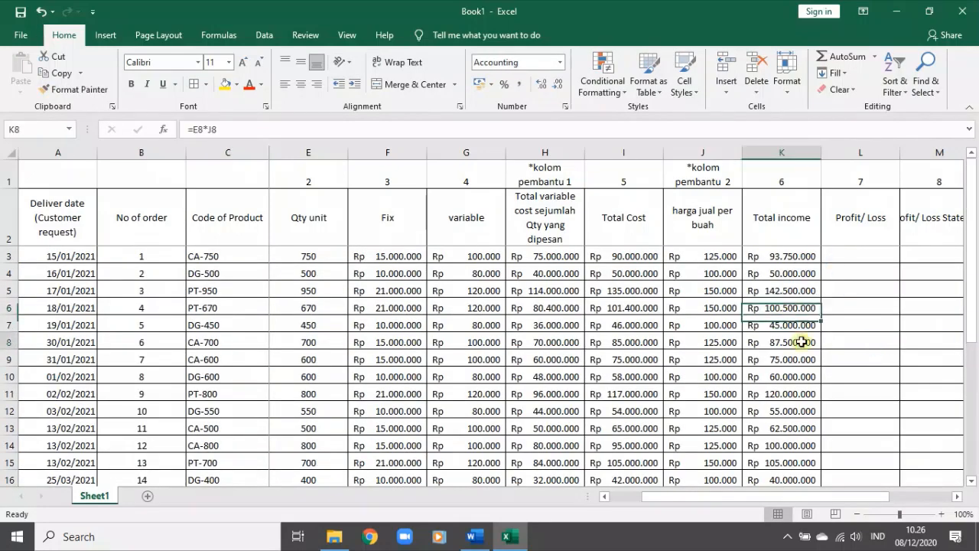
{"action": "left_click", "coordinate": [798, 341]}
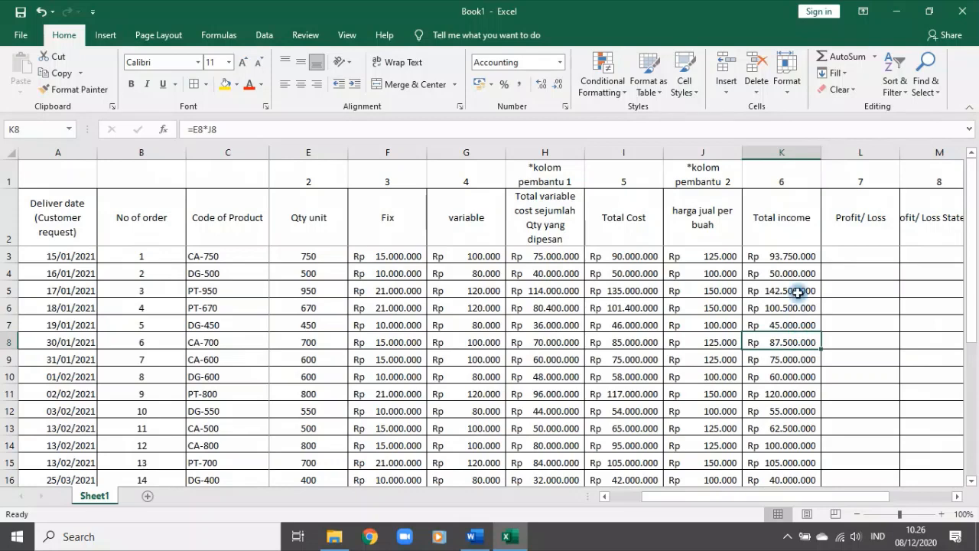
{"action": "left_click", "coordinate": [792, 257]}
{"action": "left_click", "coordinate": [797, 325]}
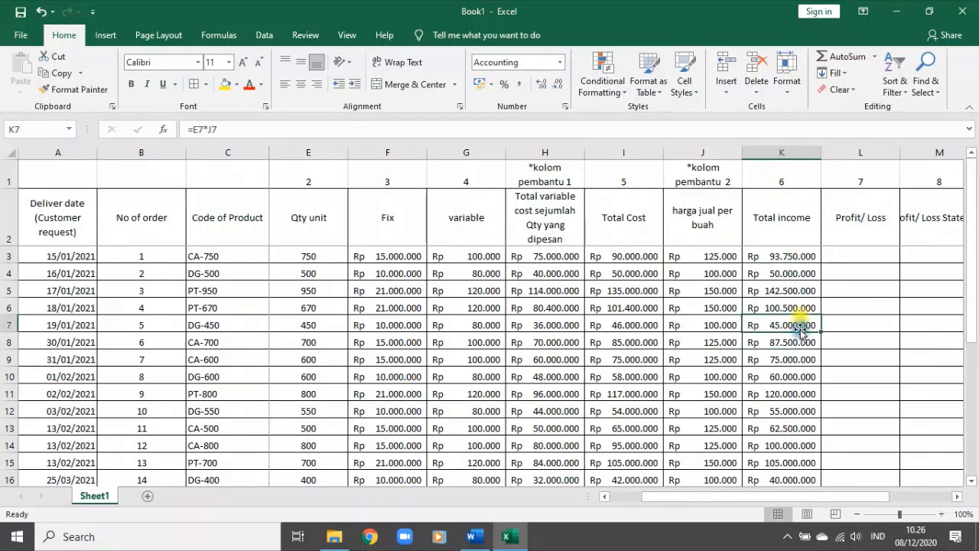
Step: Wrap the text of the Profit/ Loss Statement header in M2
{"action": "left_click", "coordinate": [863, 324]}
{"action": "left_click_drag", "start_coordinate": [841, 496], "coordinate": [903, 496]}
{"action": "left_click", "coordinate": [703, 256]}
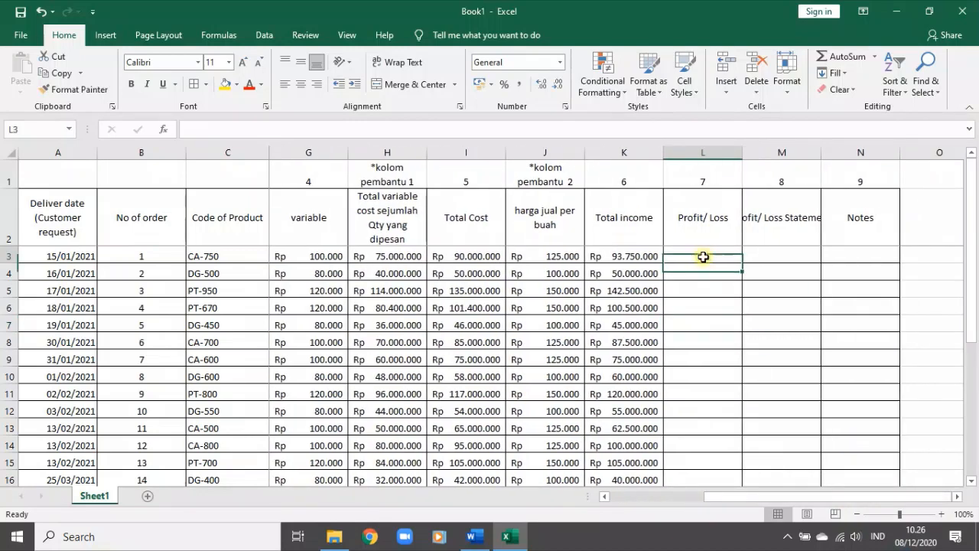
{"action": "left_click", "coordinate": [788, 217]}
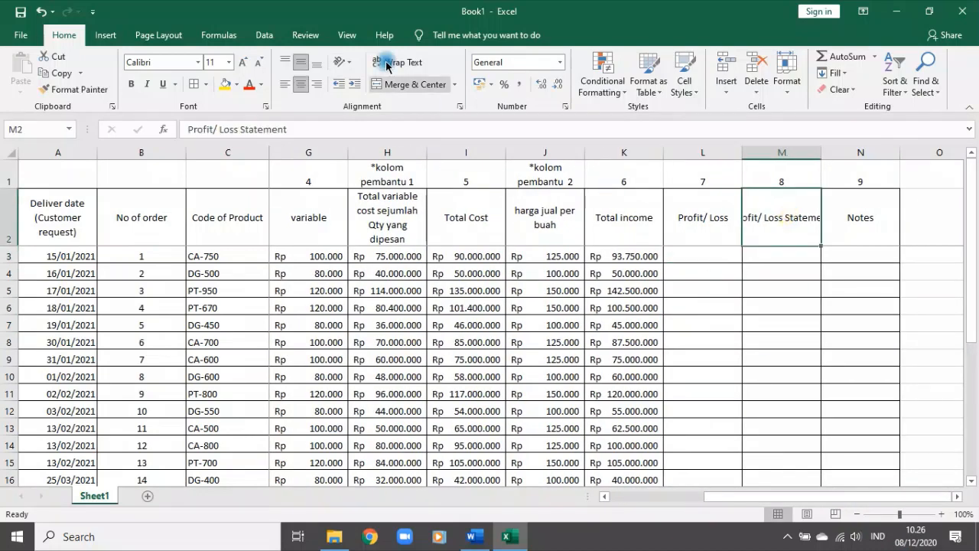
{"action": "left_click", "coordinate": [398, 64]}
Step: Change the header in L2 to "Total Profit/ Loss"
{"action": "left_click", "coordinate": [700, 221]}
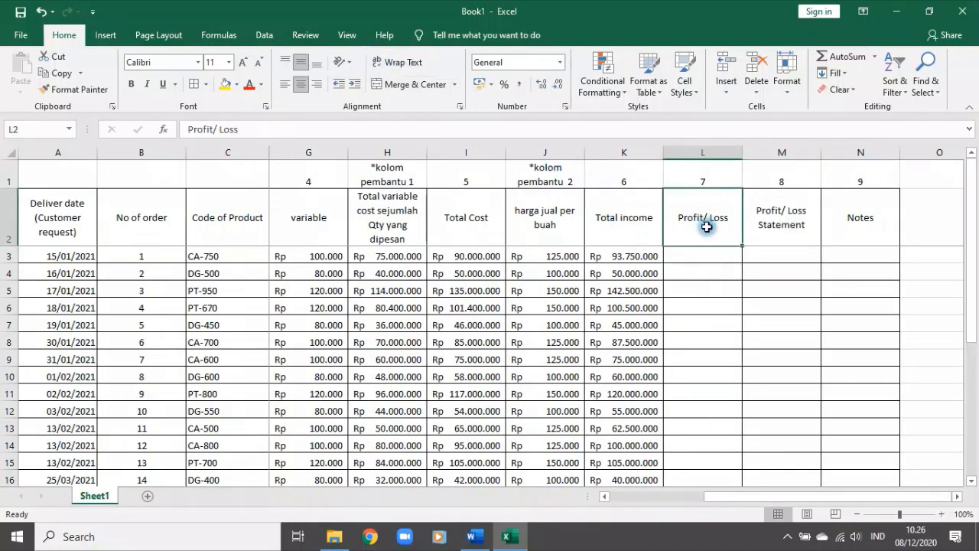
{"action": "left_click", "coordinate": [188, 129]}
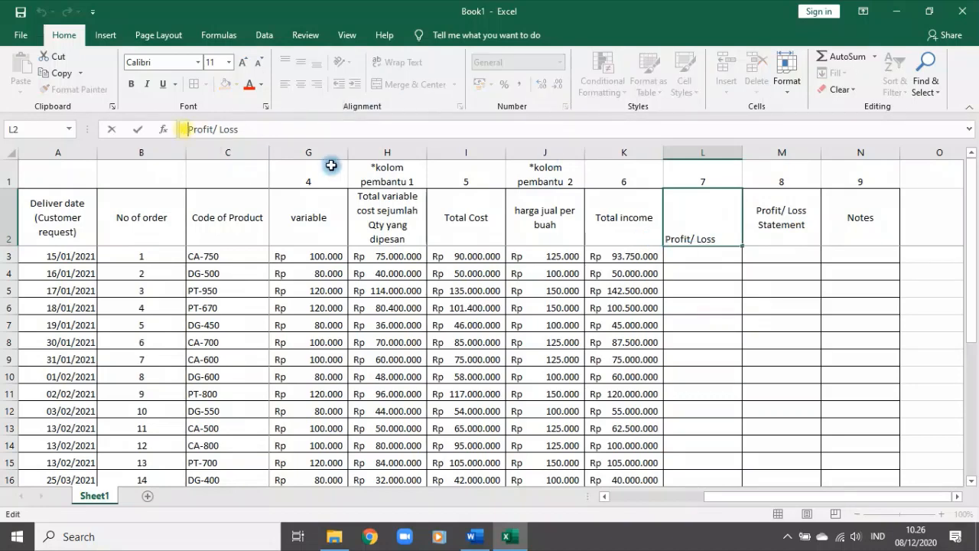
{"action": "type", "text": "Total"}
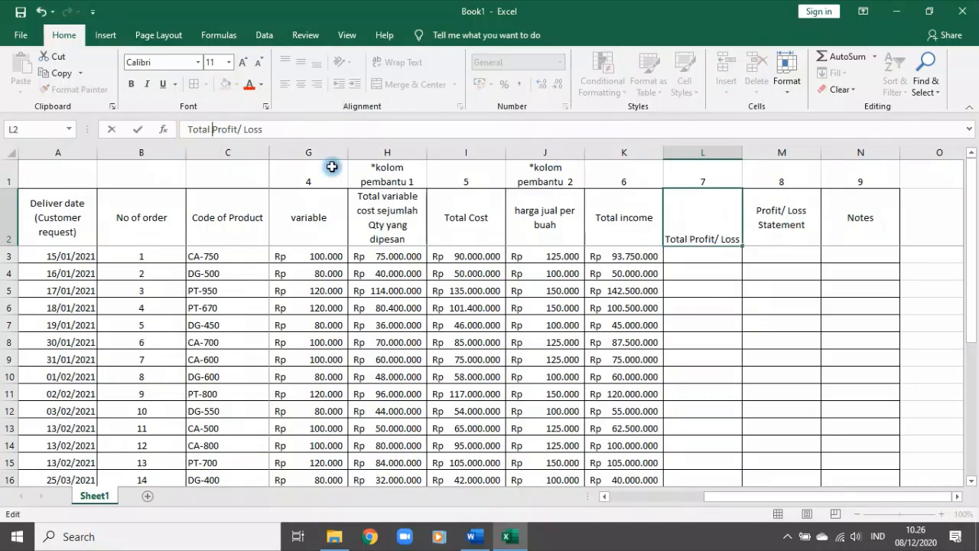
{"action": "key", "text": "Return"}
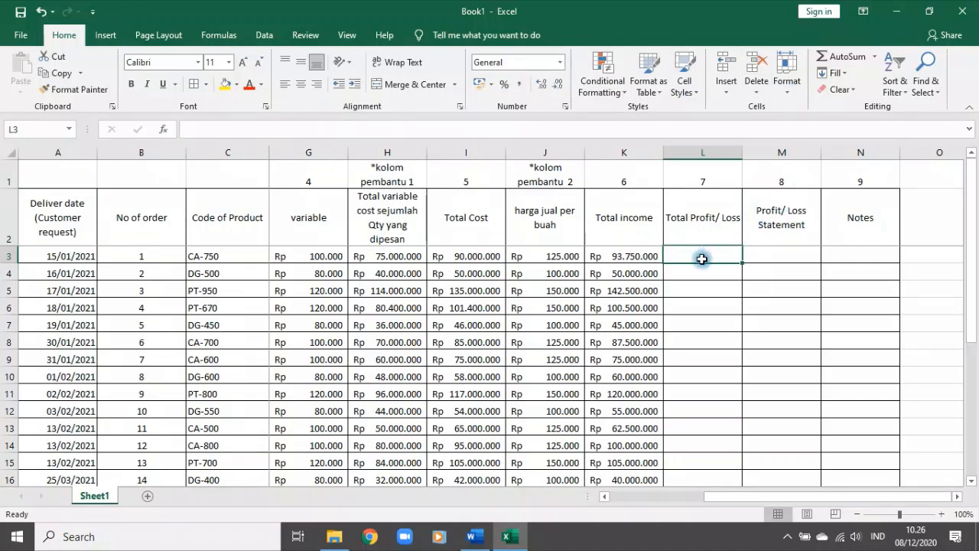
Step: Enter the formula =K3-I3 in L3 to subtract total cost from total income
{"action": "type", "text": "="}
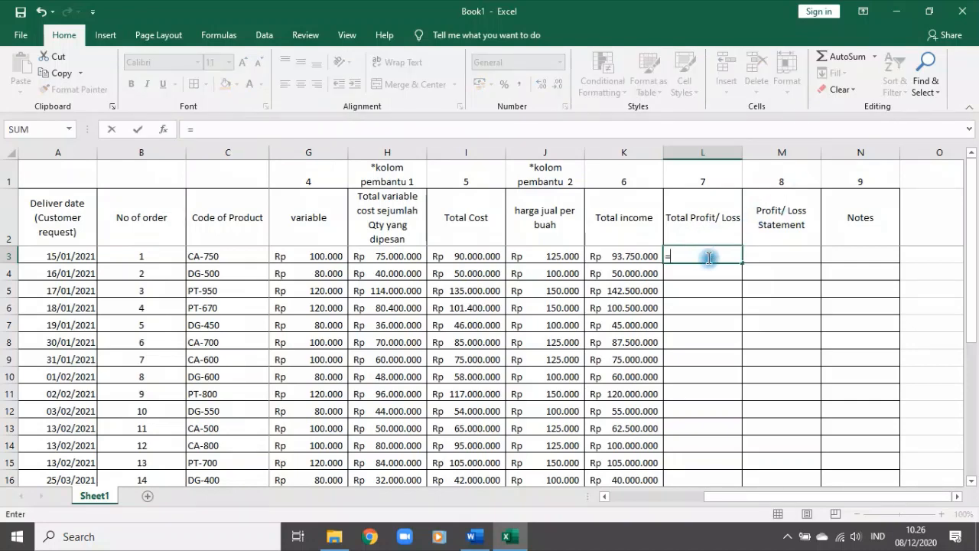
{"action": "left_click", "coordinate": [630, 255]}
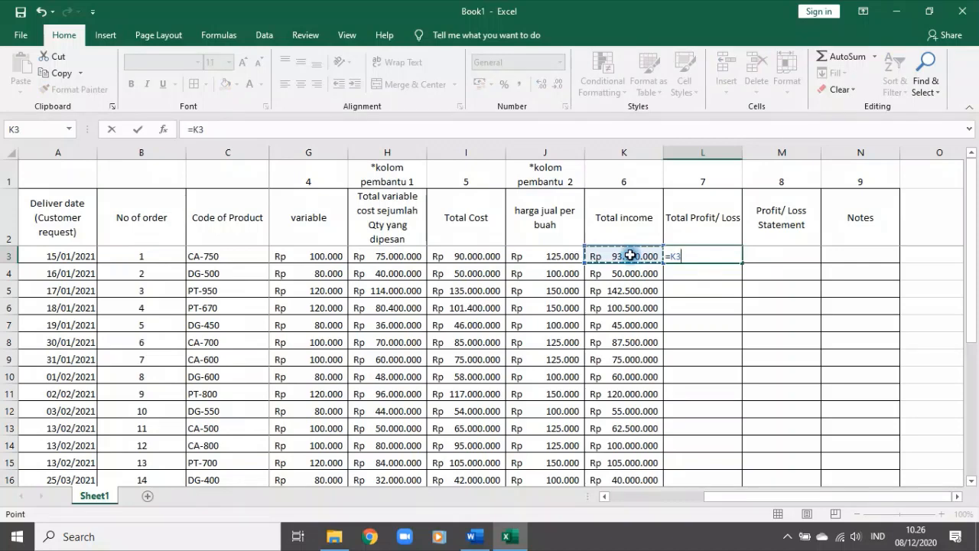
{"action": "type", "text": "-"}
{"action": "left_click", "coordinate": [467, 257]}
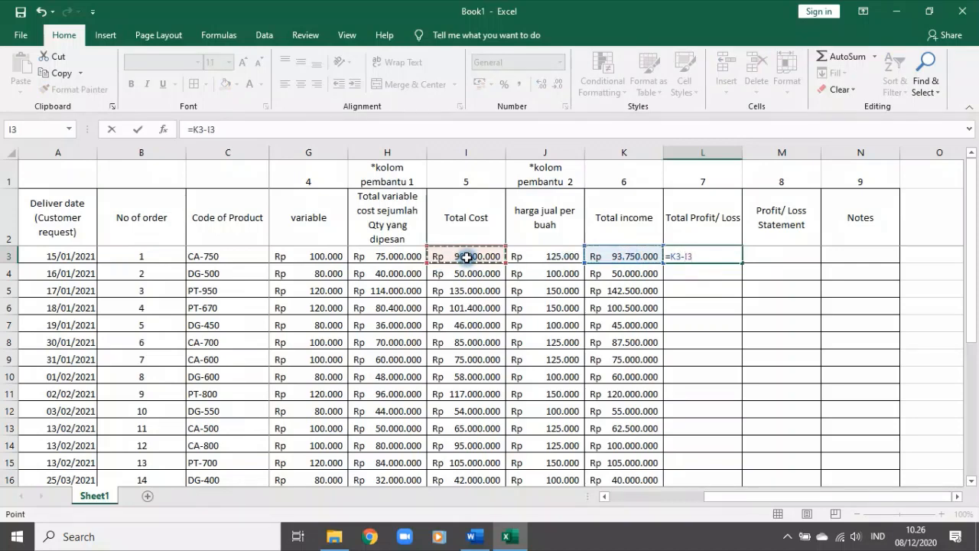
{"action": "key", "text": "Return"}
Step: Check the total cost and total income cells in row 3, and fill the L3 formula down to L17
{"action": "left_click", "coordinate": [468, 254]}
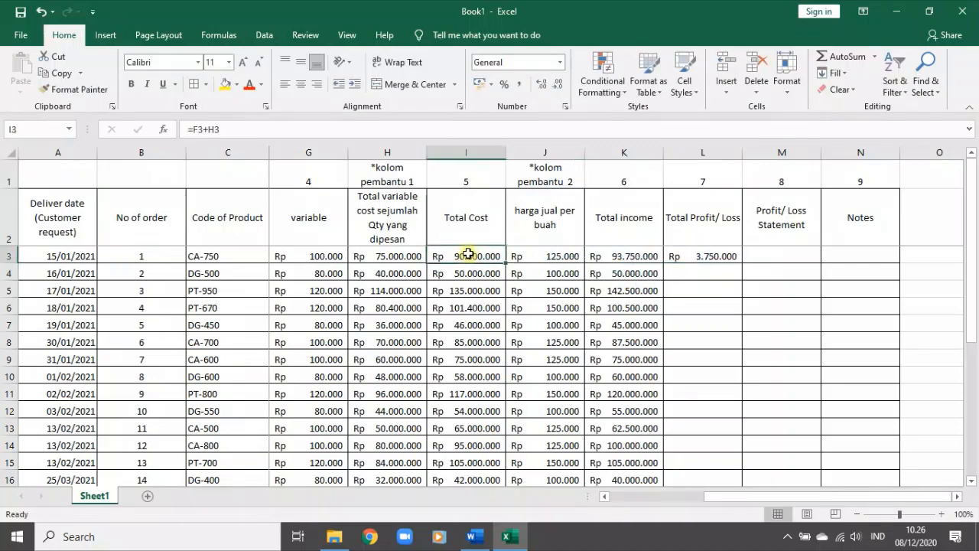
{"action": "left_click", "coordinate": [600, 259]}
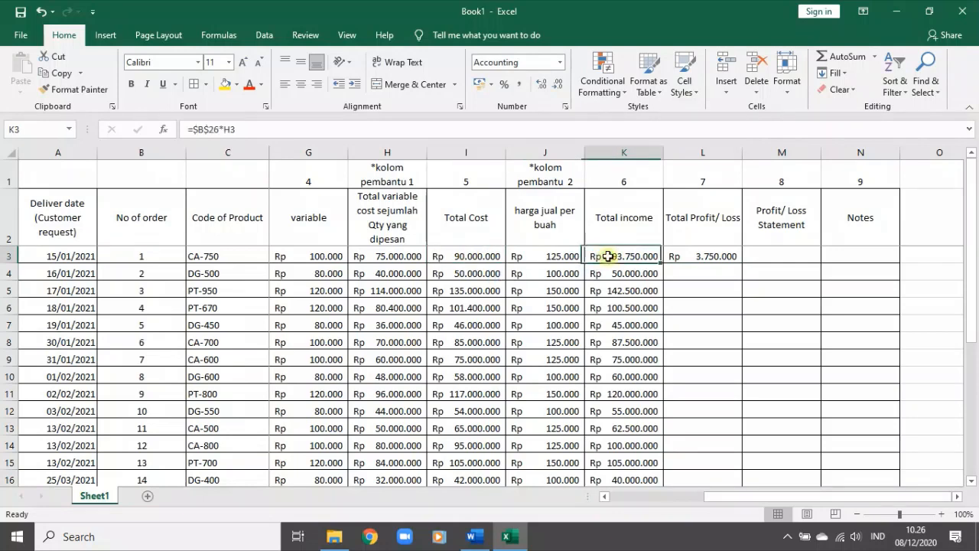
{"action": "left_click", "coordinate": [730, 249]}
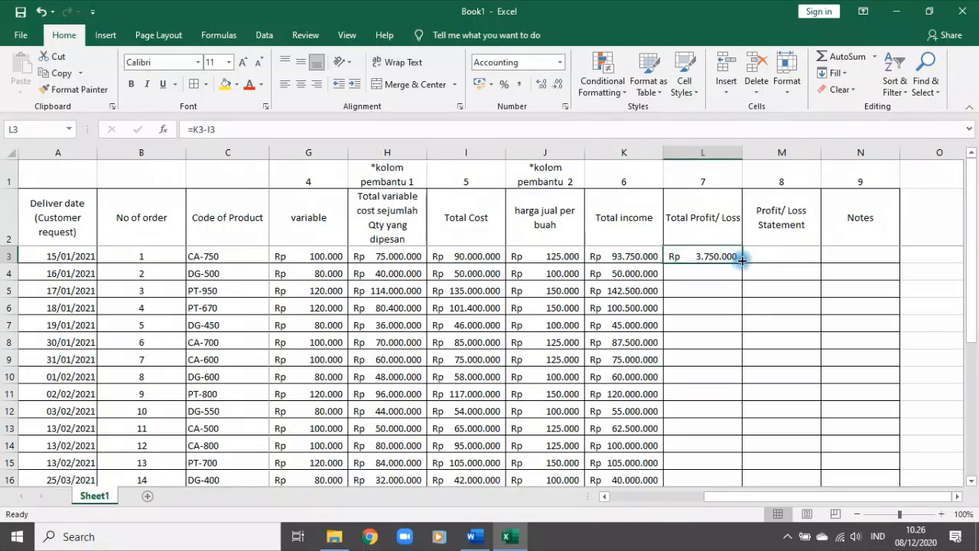
{"action": "double_click", "coordinate": [742, 260]}
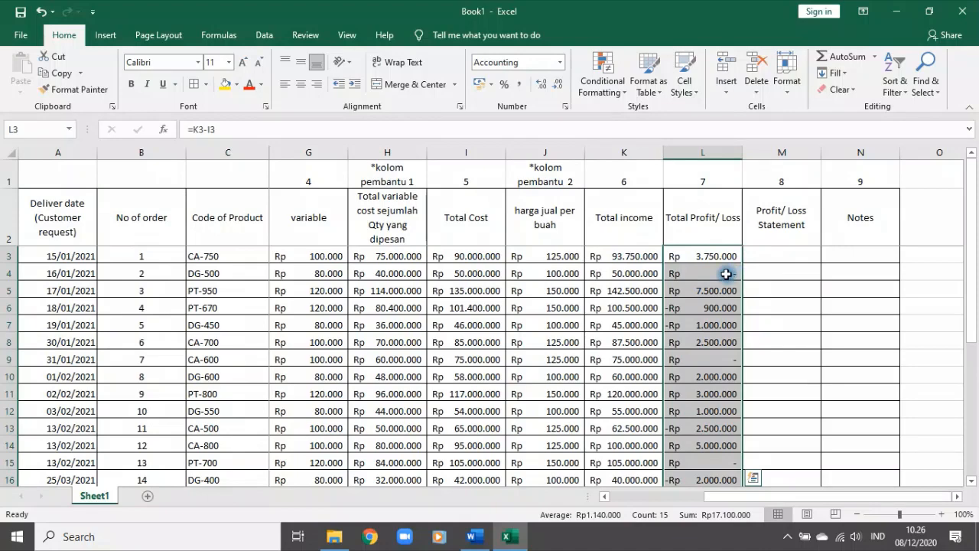
{"action": "scroll", "coordinate": [726, 274], "scroll_direction": "down", "scroll_amount": 1}
{"action": "scroll", "coordinate": [704, 274], "scroll_direction": "up", "scroll_amount": 1}
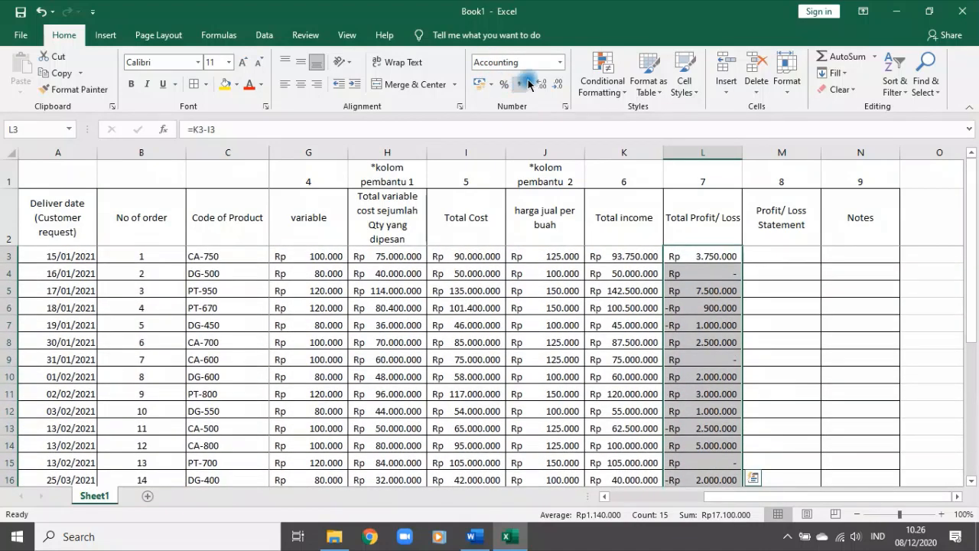
Step: Try the Currency format with red, minus-signed negative numbers on the Total Profit/ Loss values in L3:L17
{"action": "left_click", "coordinate": [558, 62]}
{"action": "left_click", "coordinate": [528, 393]}
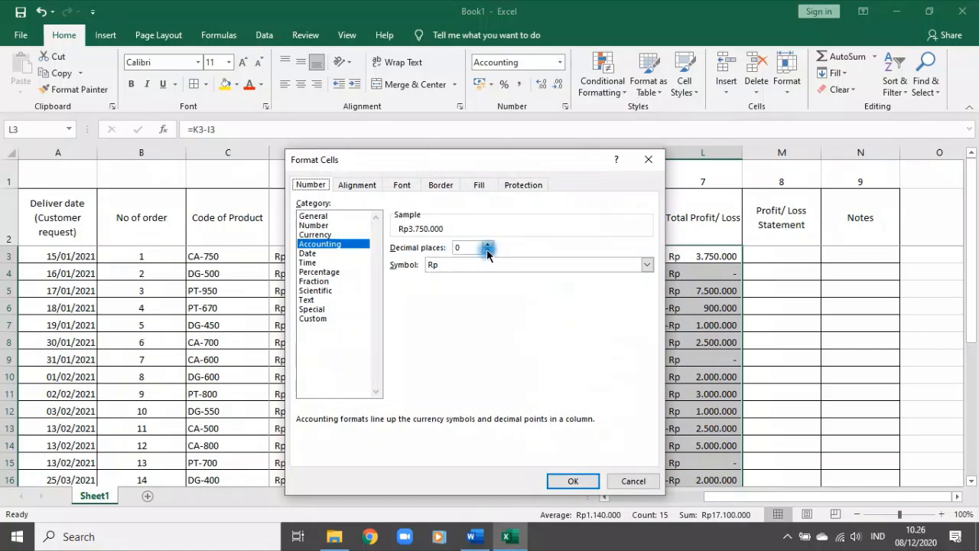
{"action": "left_click", "coordinate": [328, 234]}
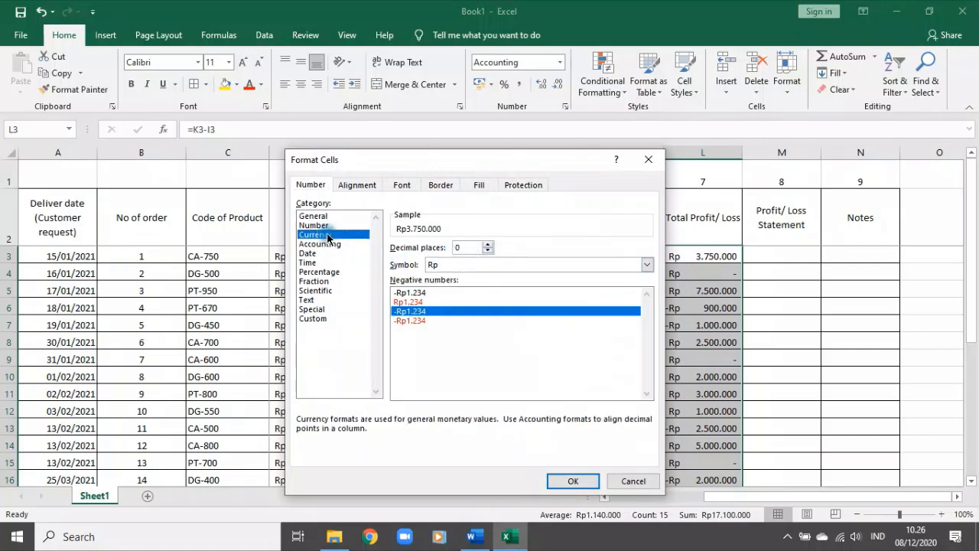
{"action": "left_click", "coordinate": [423, 321]}
{"action": "left_click", "coordinate": [582, 482]}
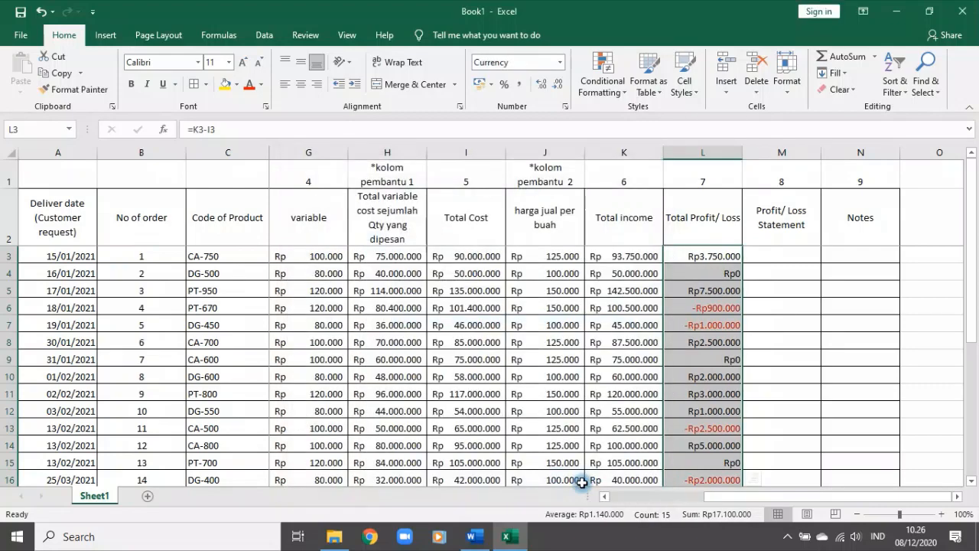
{"action": "left_click", "coordinate": [784, 317]}
{"action": "scroll", "coordinate": [784, 318], "scroll_direction": "down", "scroll_amount": 1}
{"action": "scroll", "coordinate": [740, 394], "scroll_direction": "down", "scroll_amount": 1}
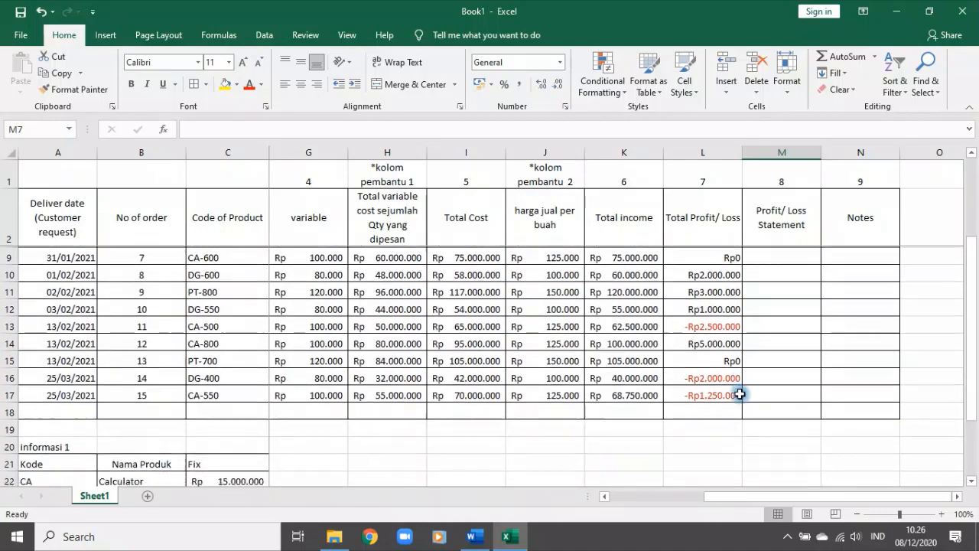
{"action": "key", "text": "ctrl+z"}
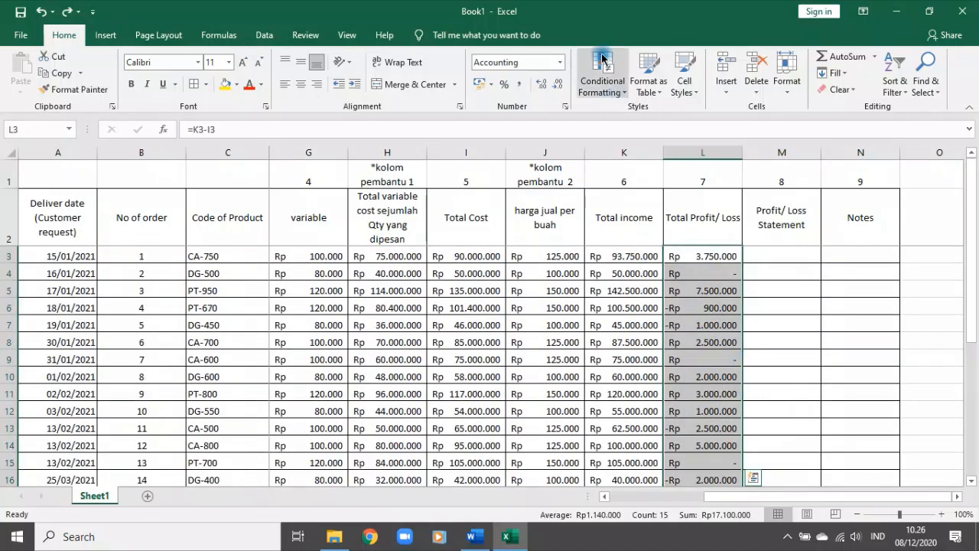
Step: Add a Less Than 0 conditional formatting rule to L3:L17 with Light Red Fill with Dark Red Text
{"action": "left_click", "coordinate": [603, 61]}
{"action": "left_click", "coordinate": [817, 277]}
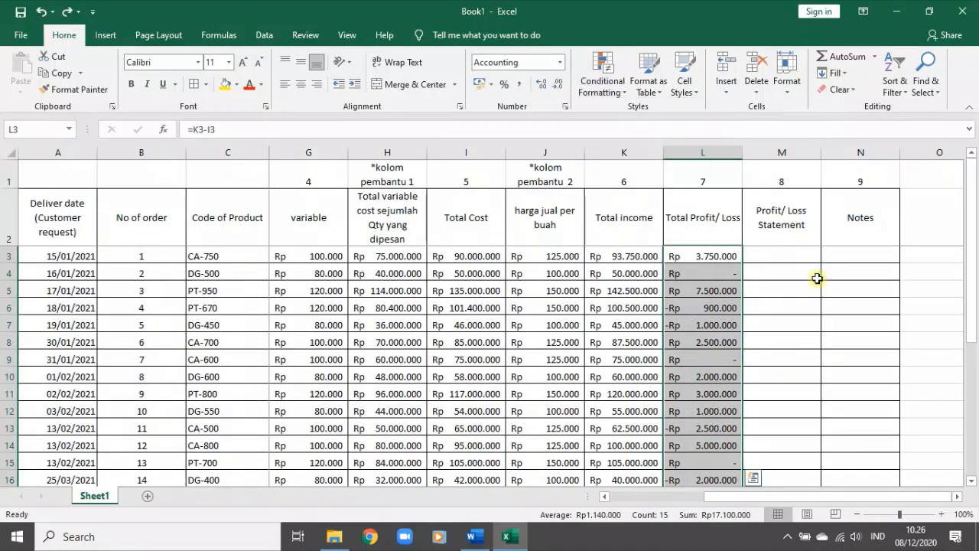
{"action": "left_click", "coordinate": [715, 252]}
{"action": "scroll", "coordinate": [722, 297], "scroll_direction": "down", "scroll_amount": 5}
{"action": "scroll", "coordinate": [715, 275], "scroll_direction": "up", "scroll_amount": 3}
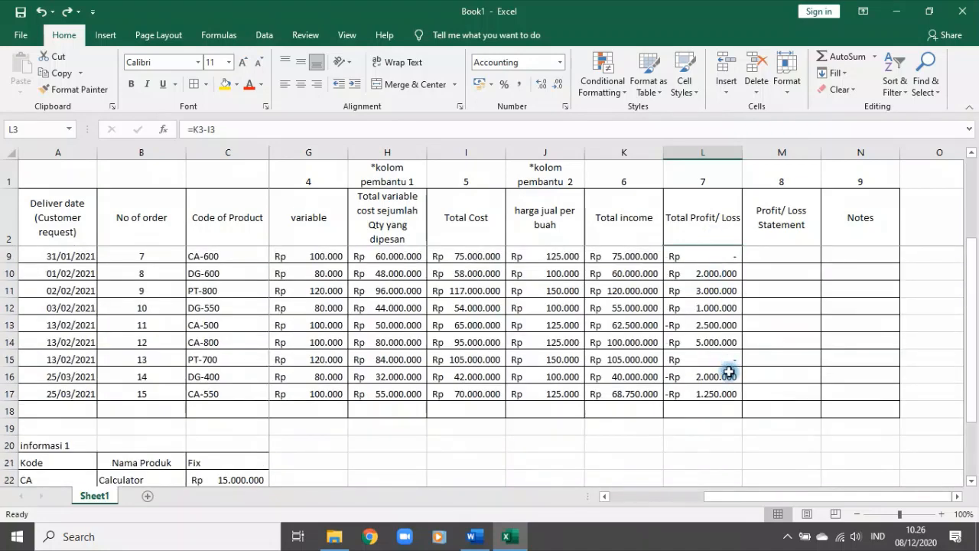
{"action": "left_click", "coordinate": [711, 391], "text": "shift"}
{"action": "scroll", "coordinate": [711, 382], "scroll_direction": "up", "scroll_amount": 2}
{"action": "left_click", "coordinate": [603, 90]}
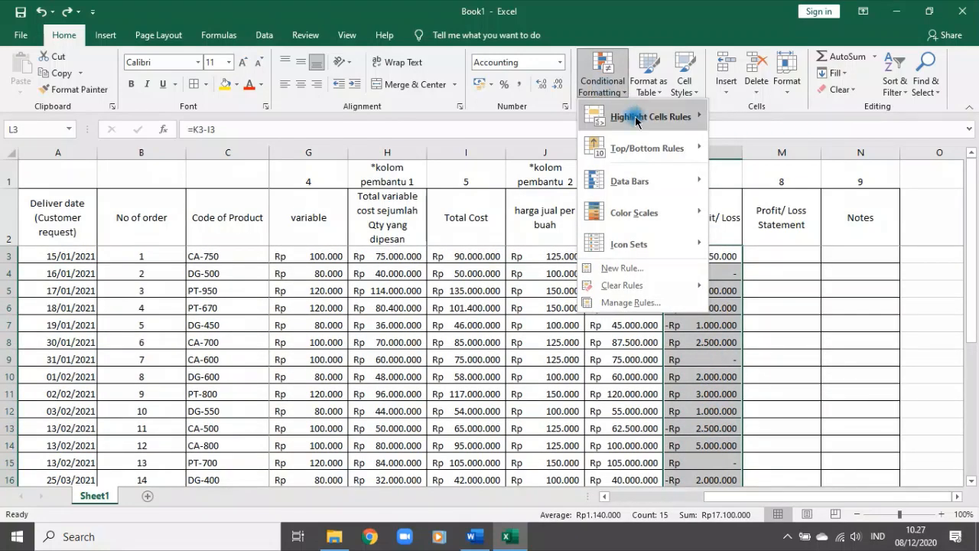
{"action": "mouse_move", "coordinate": [677, 119]}
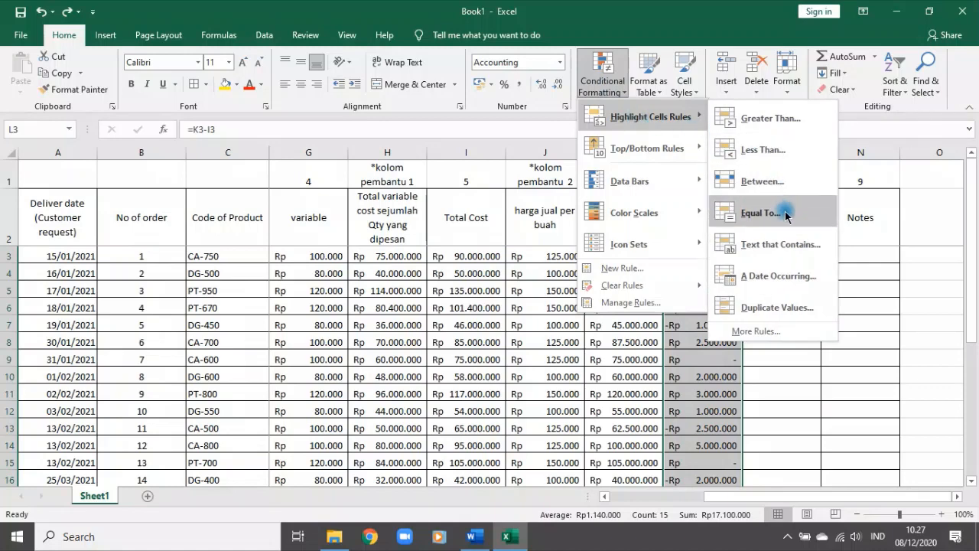
{"action": "left_click", "coordinate": [781, 150]}
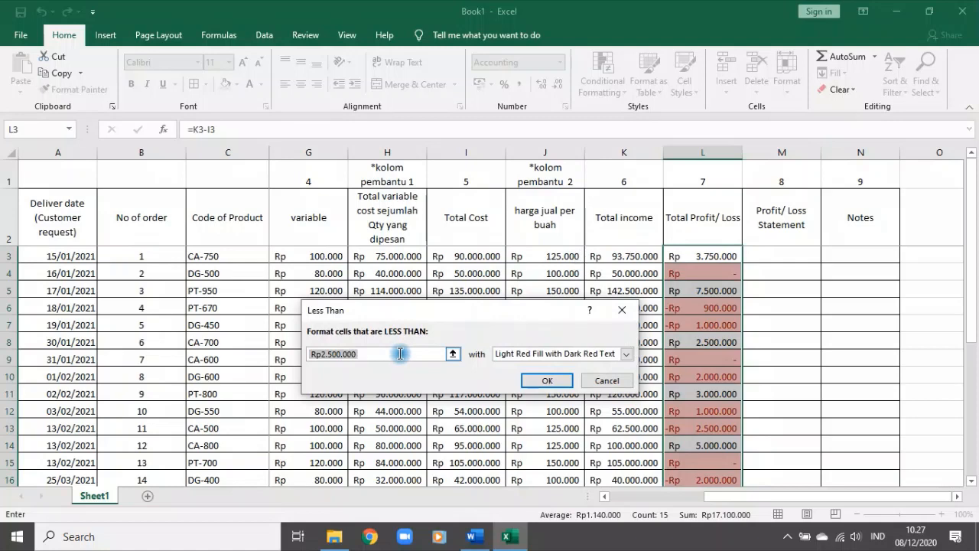
{"action": "type", "text": "0"}
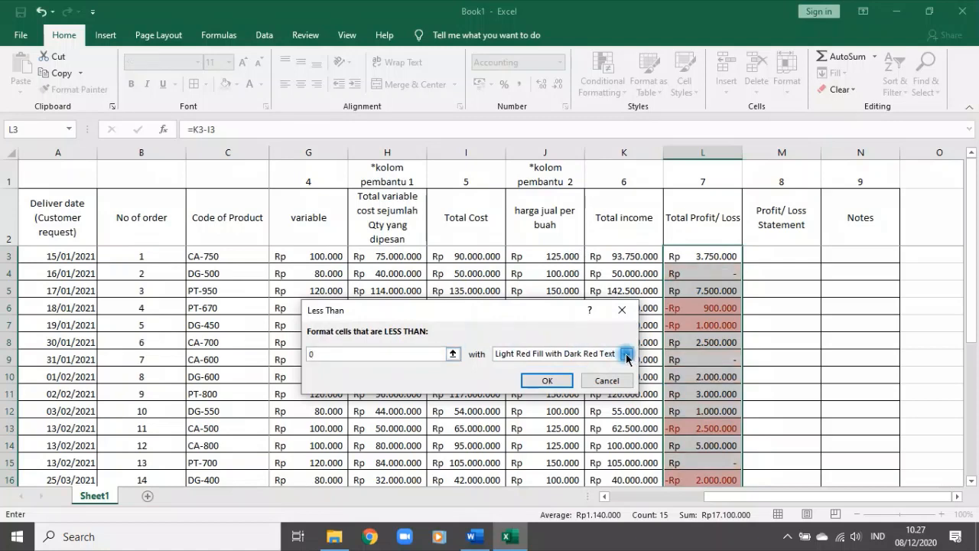
{"action": "left_click", "coordinate": [547, 380]}
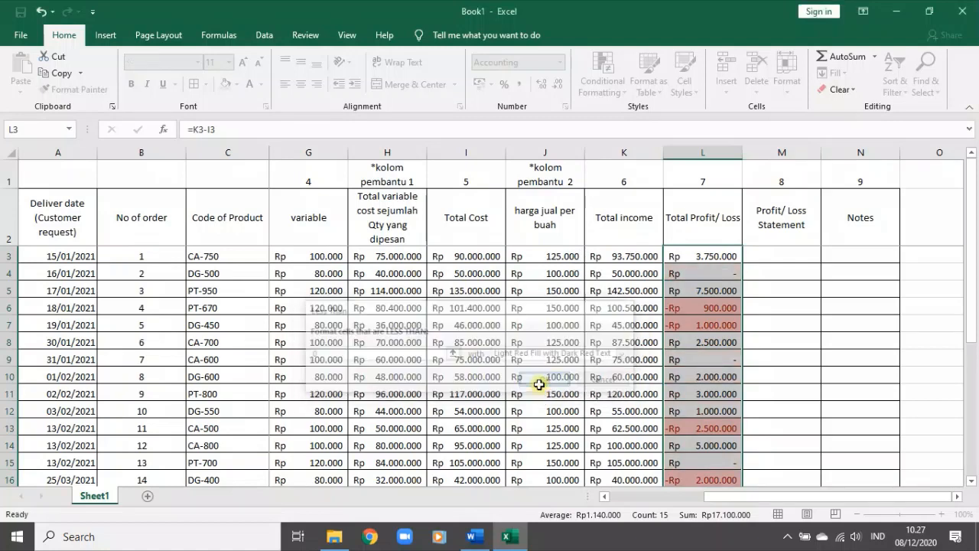
Step: Review the conditional formatting across the Total Profit/ Loss column, including the cells in L4 and L6:L7
{"action": "left_click", "coordinate": [712, 343]}
{"action": "left_click_drag", "start_coordinate": [706, 309], "coordinate": [712, 323]}
{"action": "scroll", "coordinate": [715, 331], "scroll_direction": "down", "scroll_amount": 1}
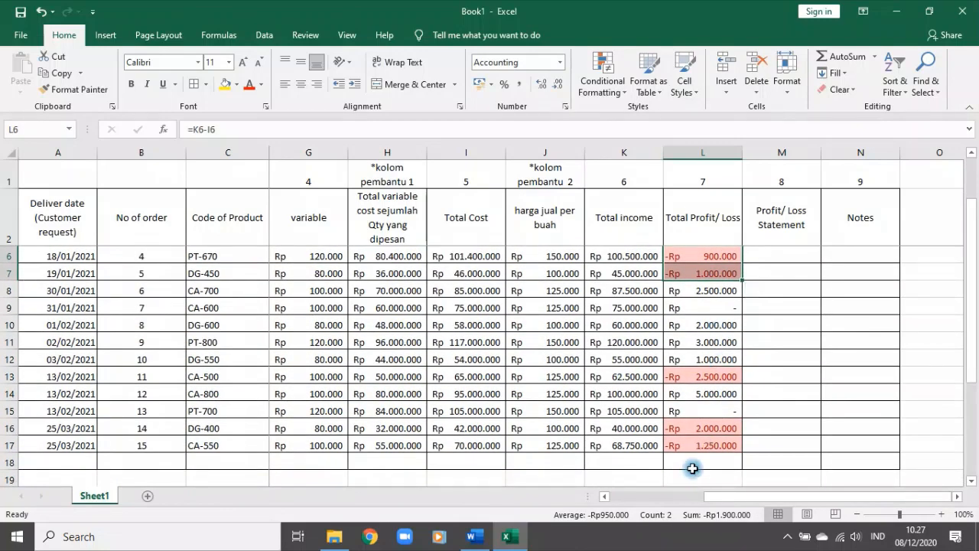
{"action": "scroll", "coordinate": [709, 423], "scroll_direction": "up", "scroll_amount": 1}
{"action": "left_click", "coordinate": [721, 276]}
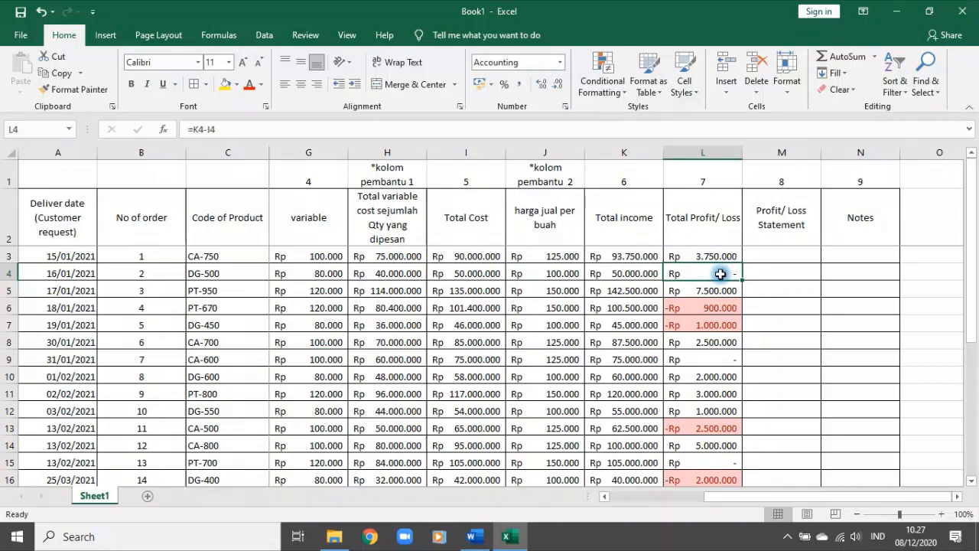
Step: Switch to the Word exercise document, read the Profit/ Loss Statement and Notes requirements, and return to M3 in the Excel workbook
{"action": "left_click", "coordinate": [761, 256]}
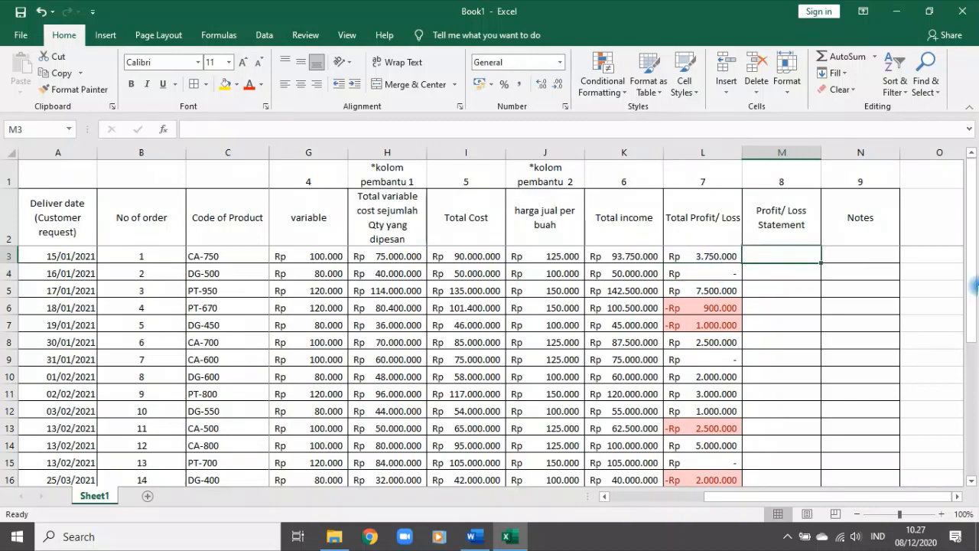
{"action": "left_click", "coordinate": [463, 537]}
{"action": "scroll", "coordinate": [229, 392], "scroll_direction": "down", "scroll_amount": 5}
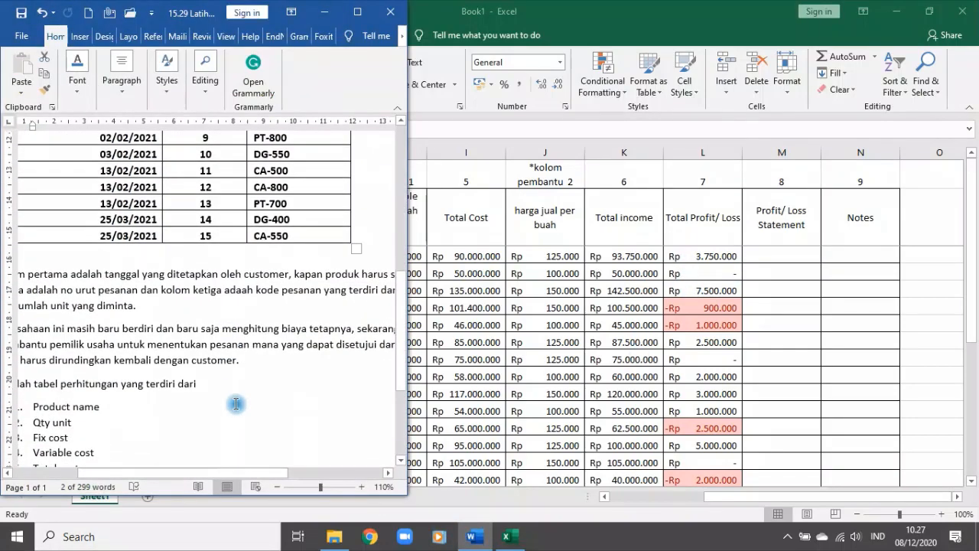
{"action": "scroll", "coordinate": [236, 404], "scroll_direction": "down", "scroll_amount": 4}
{"action": "left_click", "coordinate": [187, 338]}
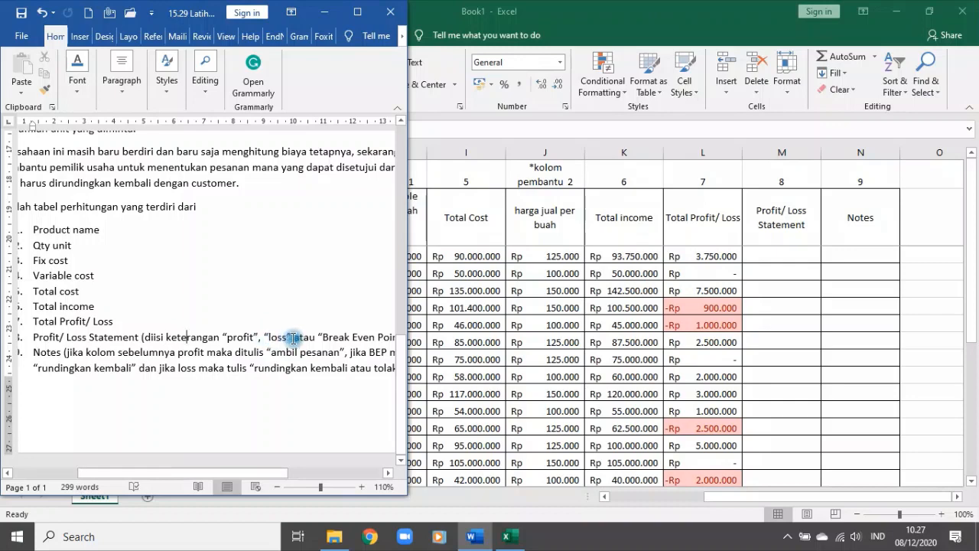
{"action": "left_click", "coordinate": [777, 267]}
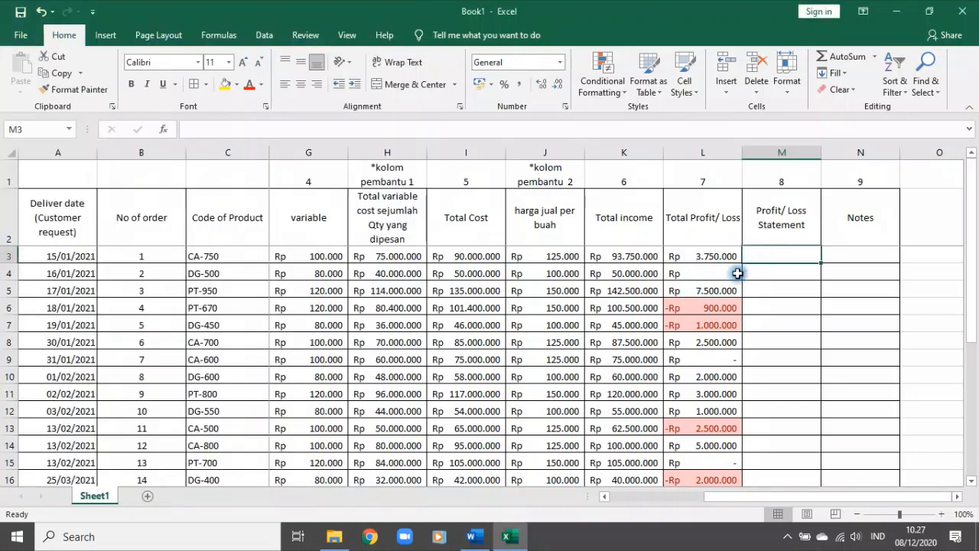
Step: Compare the Total Profit/ Loss values in L3 and L4 with the statement cells beside them
{"action": "left_click", "coordinate": [719, 254]}
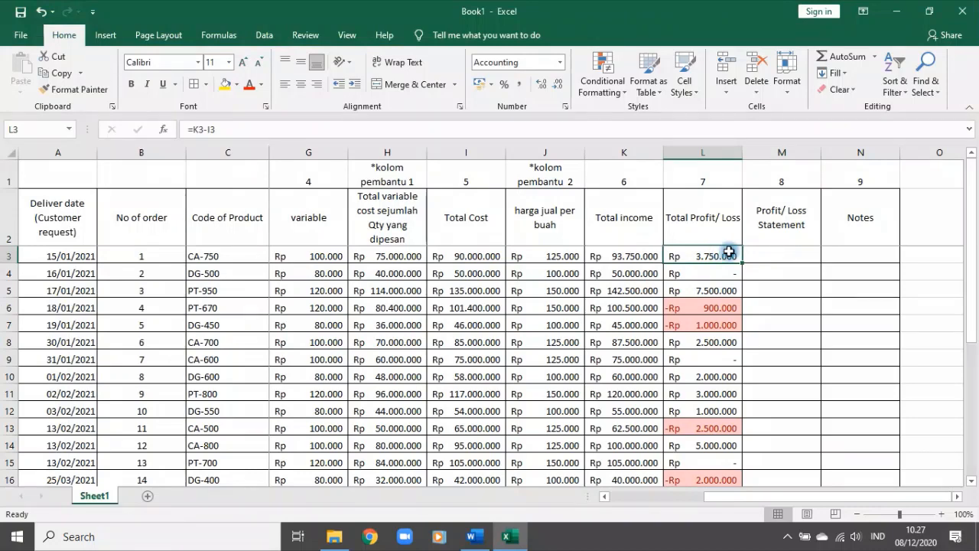
{"action": "left_click", "coordinate": [761, 254]}
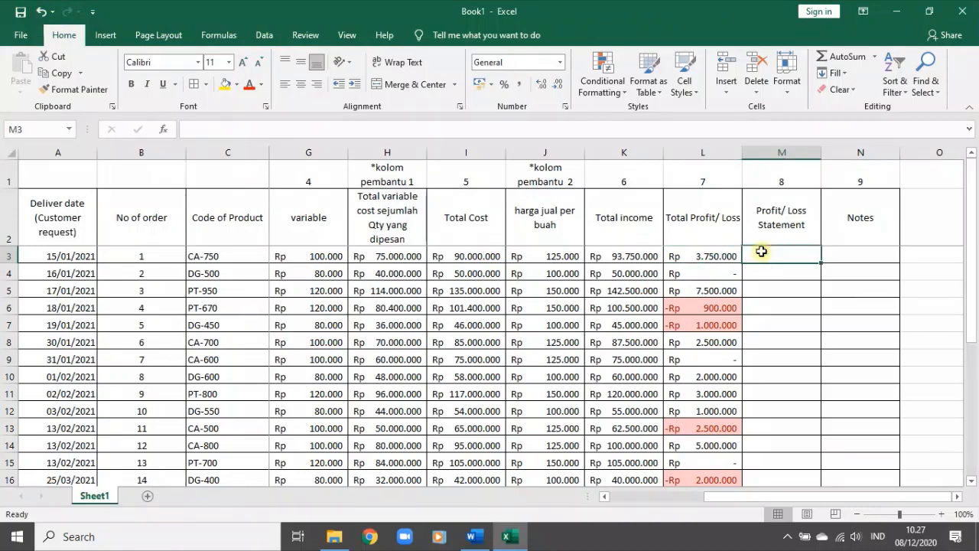
{"action": "left_click", "coordinate": [712, 276]}
{"action": "left_click", "coordinate": [772, 273]}
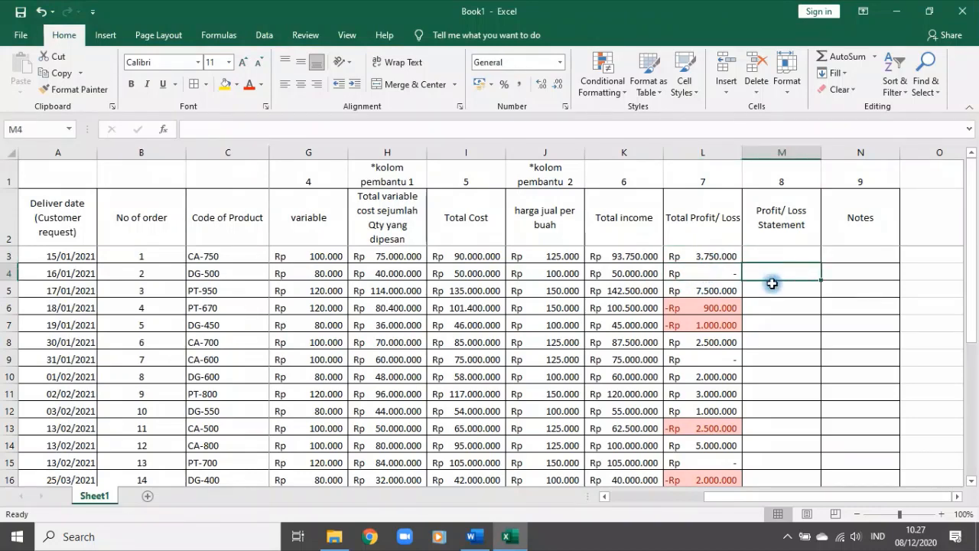
Step: Compare the negative Total Profit/ Loss values in L6:L7 with the statement cells beside them
{"action": "left_click", "coordinate": [704, 307]}
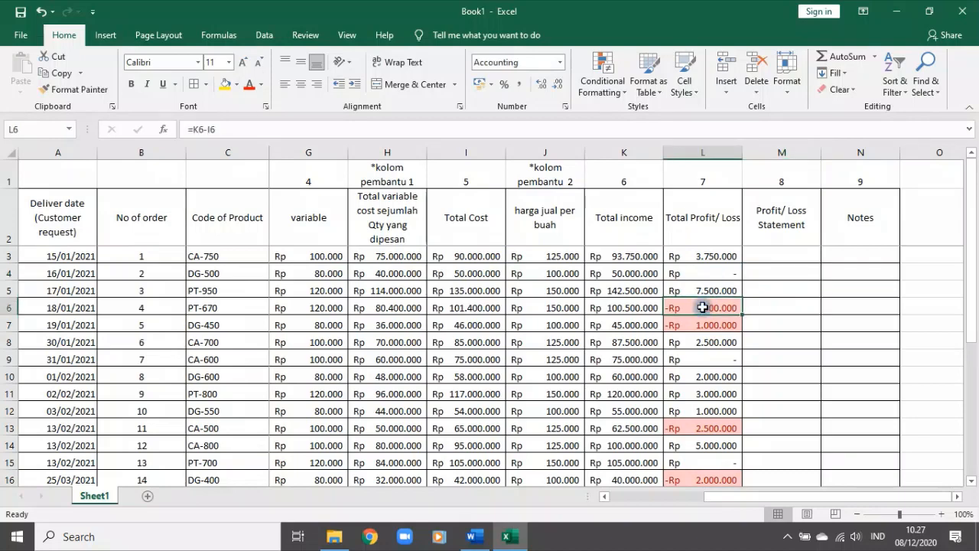
{"action": "left_click_drag", "start_coordinate": [695, 308], "coordinate": [697, 325]}
{"action": "left_click", "coordinate": [767, 315]}
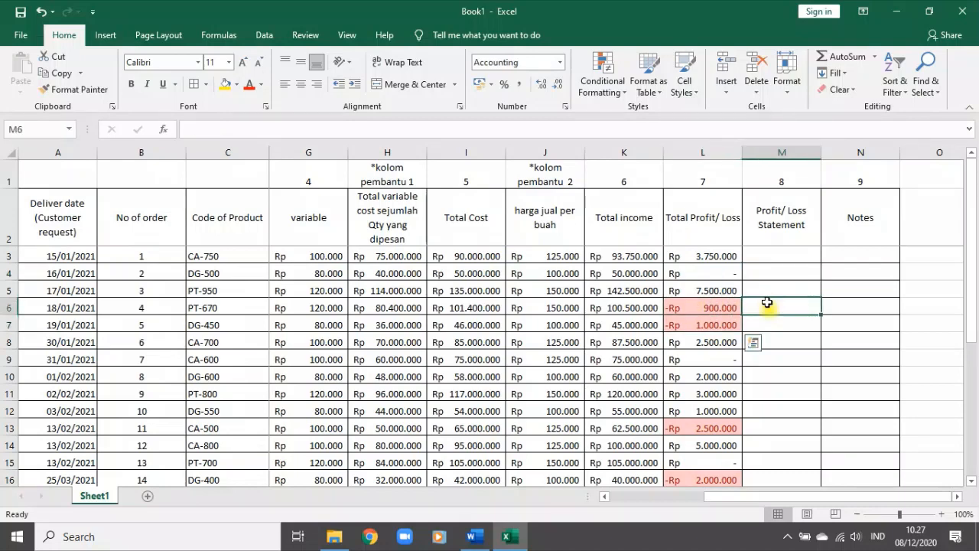
Step: Start an IF formula in M3 that returns "Profit" when L3 is greater than 0
{"action": "left_click", "coordinate": [769, 257]}
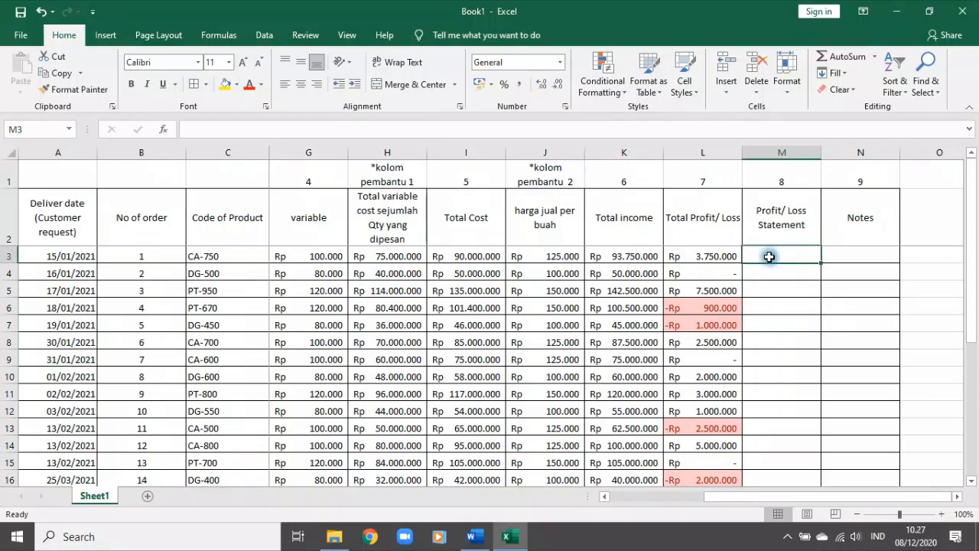
{"action": "type", "text": "=IF("}
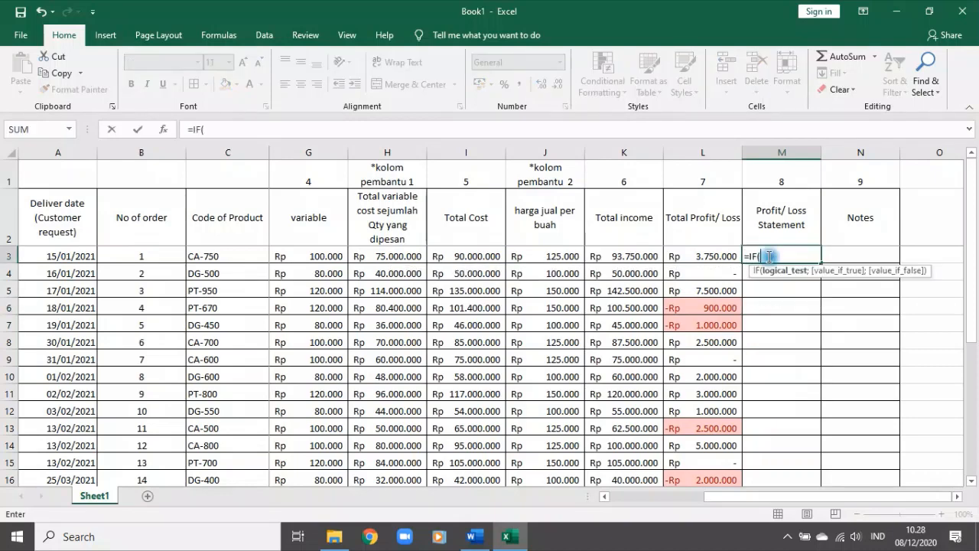
{"action": "scroll", "coordinate": [182, 389], "scroll_direction": "down", "scroll_amount": 7}
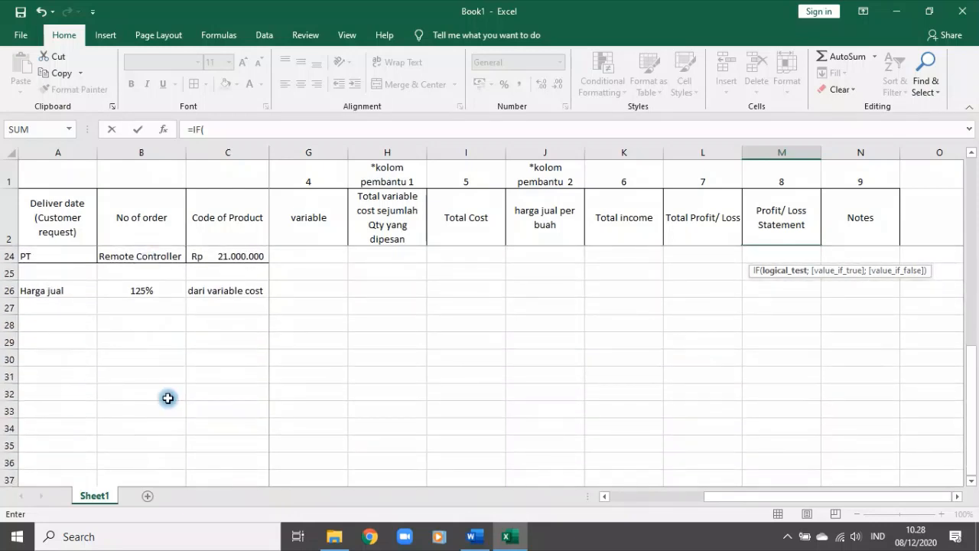
{"action": "scroll", "coordinate": [409, 439], "scroll_direction": "up", "scroll_amount": 6}
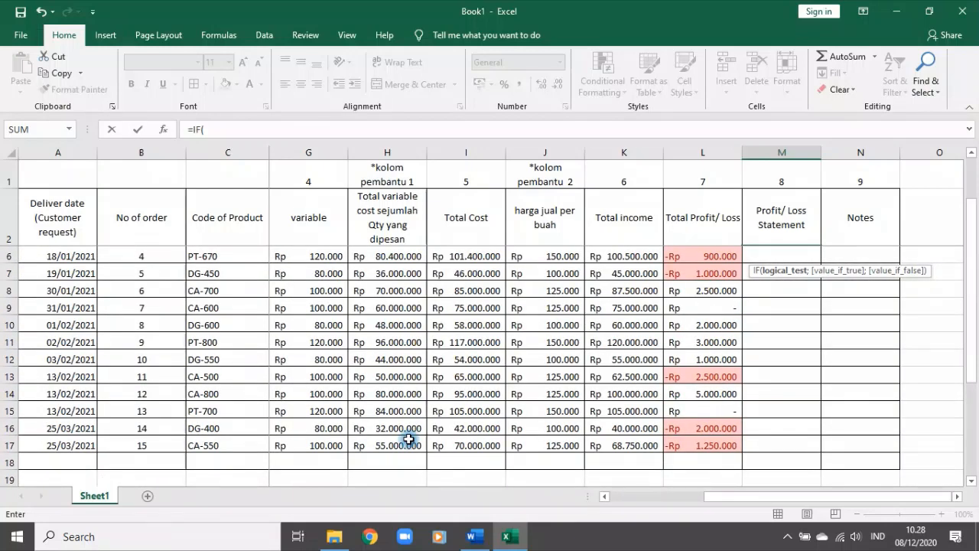
{"action": "scroll", "coordinate": [410, 440], "scroll_direction": "up", "scroll_amount": 1}
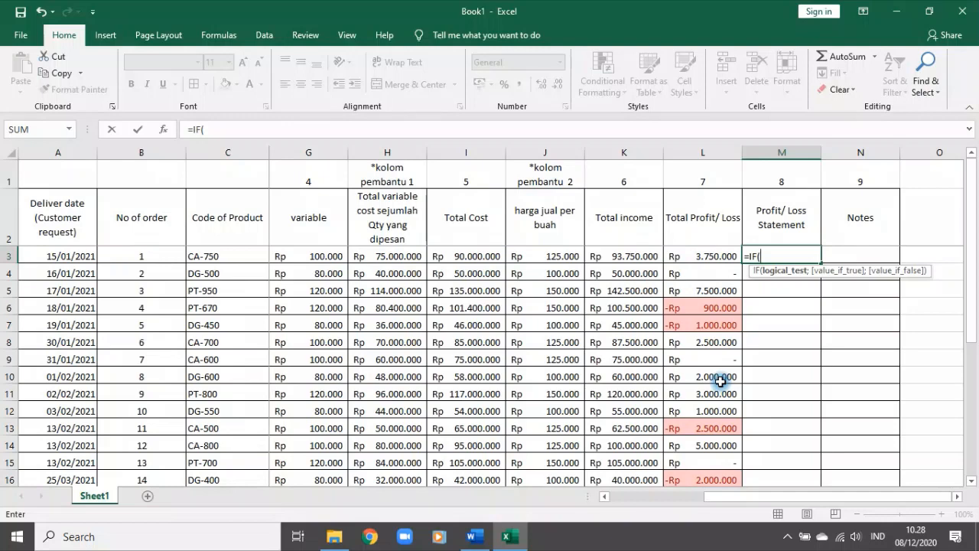
{"action": "left_click", "coordinate": [710, 258]}
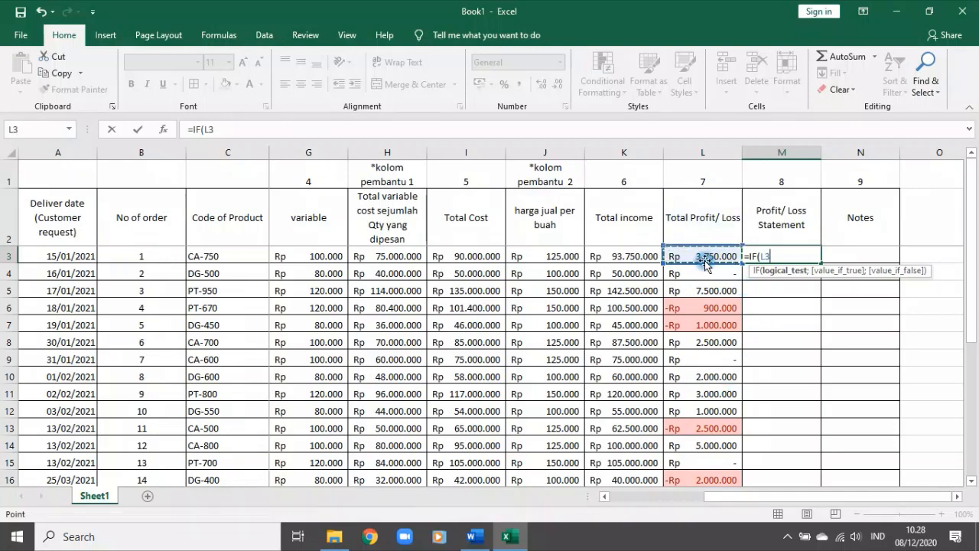
{"action": "type", "text": ">0;\"Profi"}
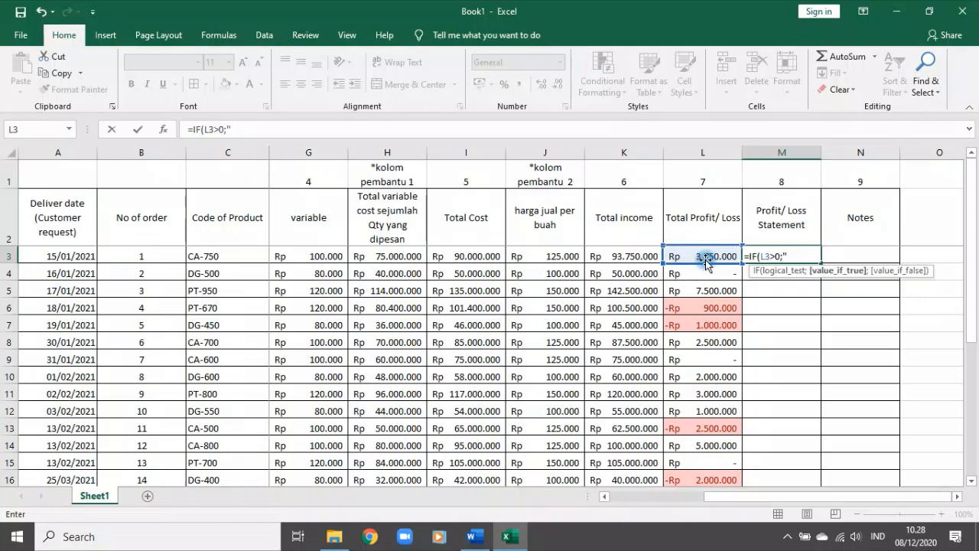
{"action": "type", "text": "l"}
{"action": "key", "text": "BackSpace"}
{"action": "type", "text": "t\";"}
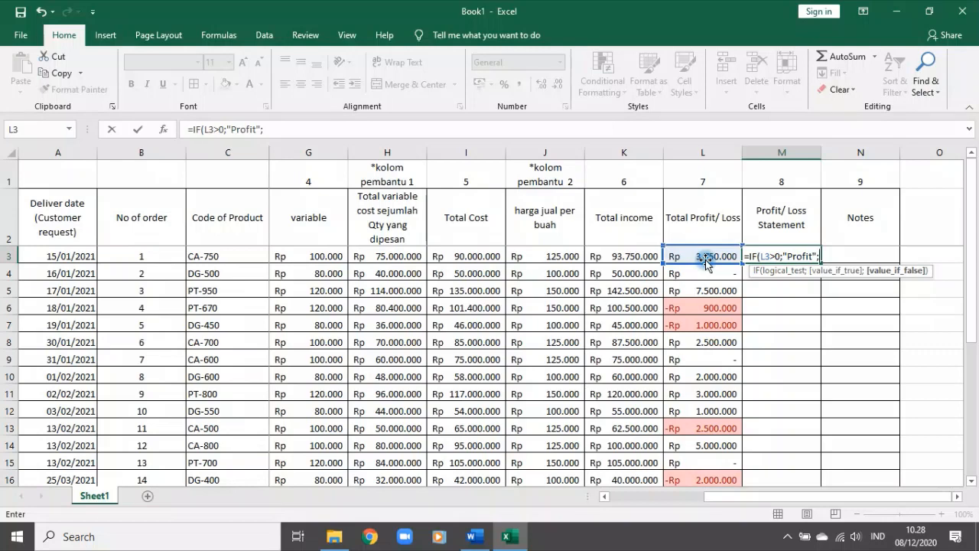
Step: Complete the M3 formula with a nested IF that returns "Loss" when L3<0 and otherwise "BEP"
{"action": "type", "text": "IF("}
{"action": "key", "text": "Return"}
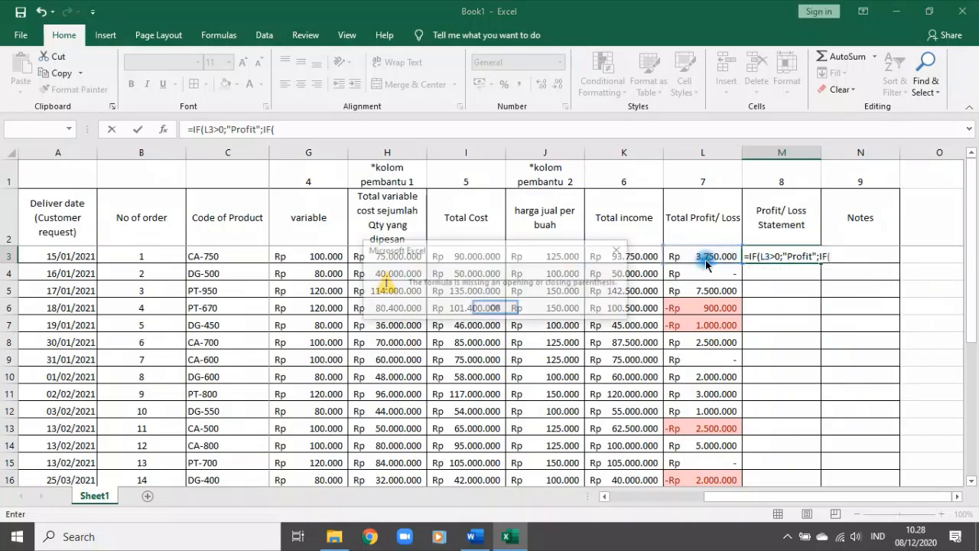
{"action": "left_click", "coordinate": [483, 308]}
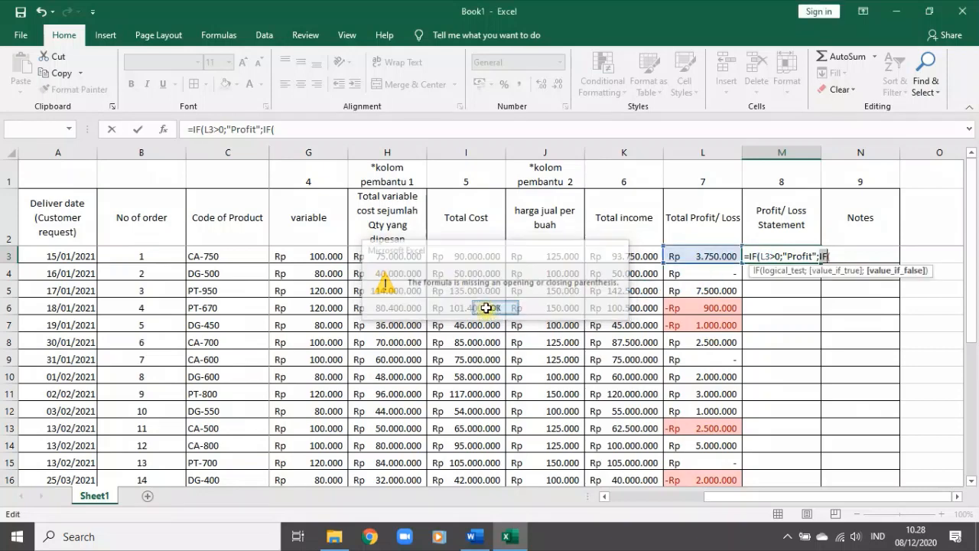
{"action": "left_click", "coordinate": [299, 127]}
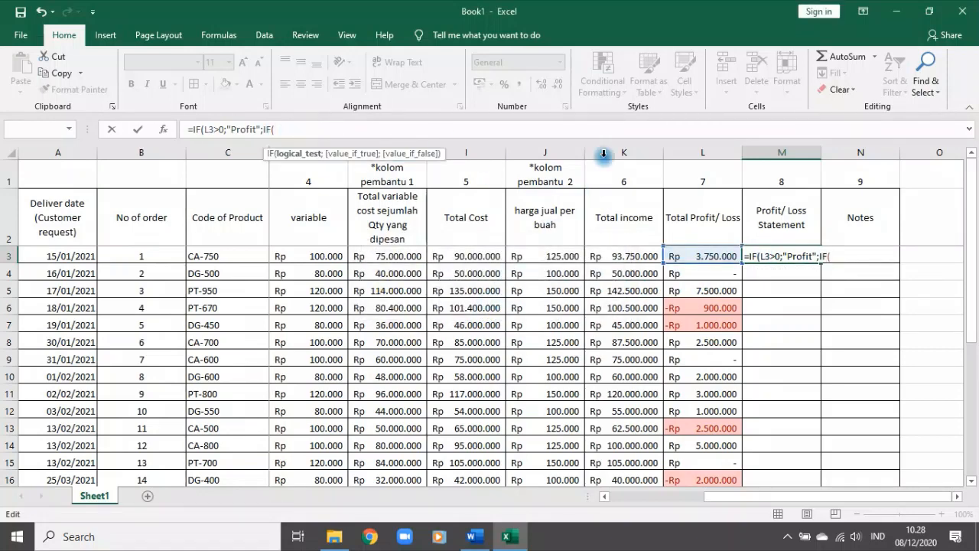
{"action": "left_click", "coordinate": [702, 259]}
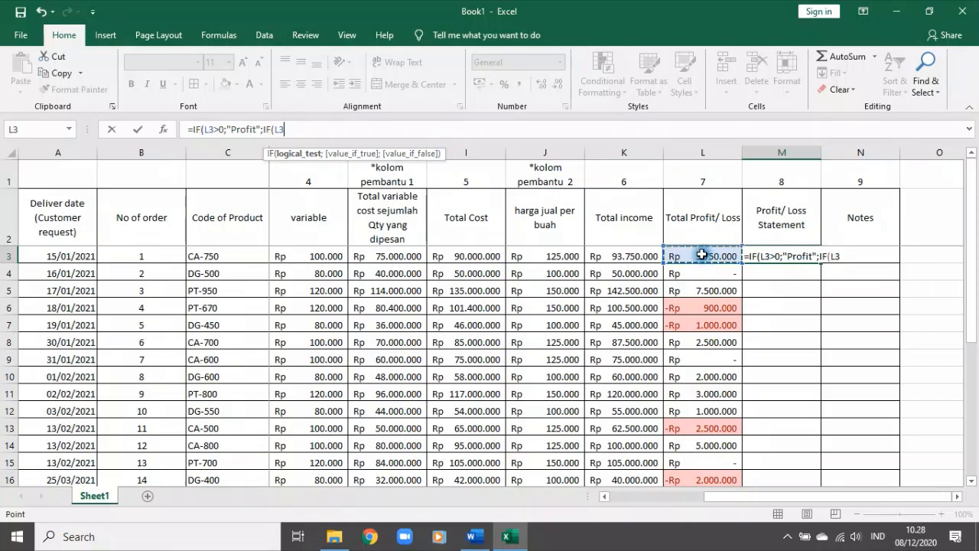
{"action": "type", "text": "<0;\"Loss"}
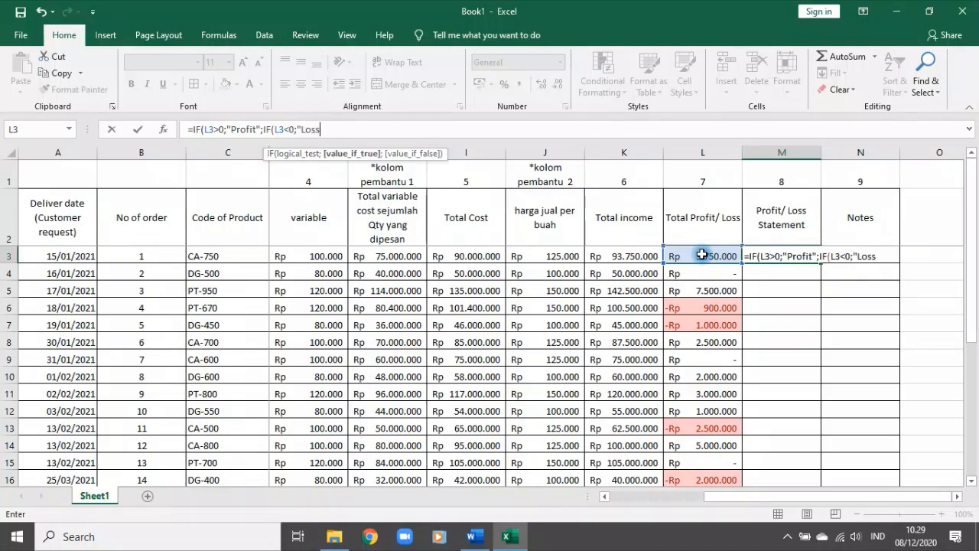
{"action": "type", "text": "\";\"BEP\""}
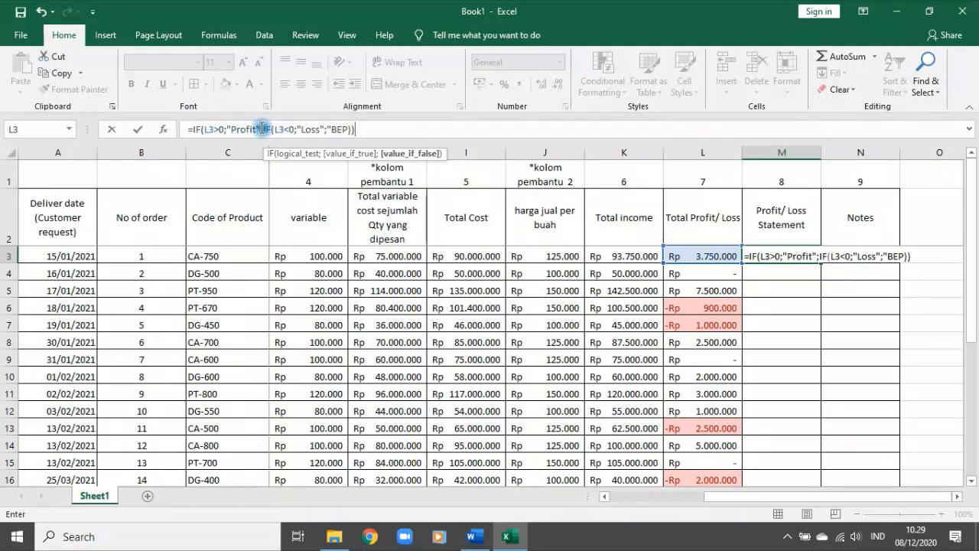
{"action": "left_click", "coordinate": [355, 129]}
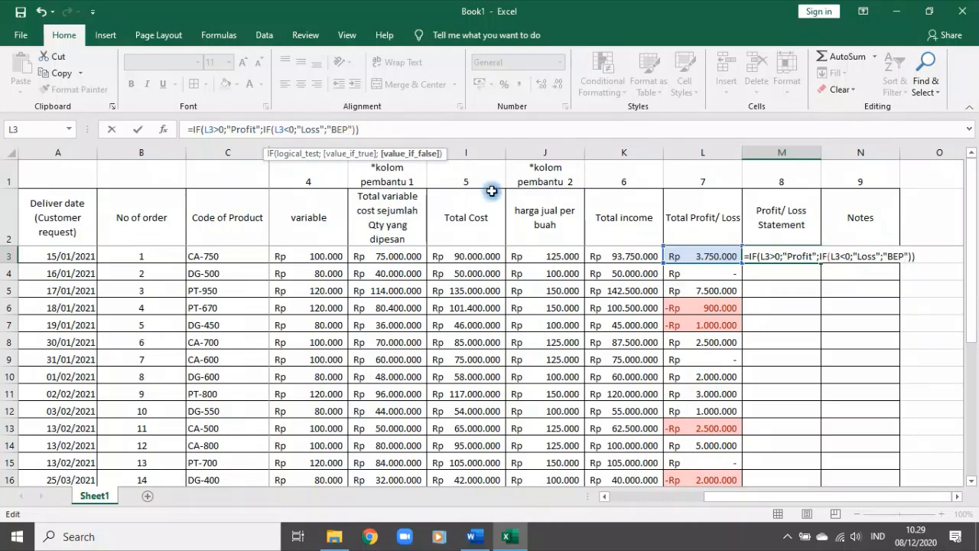
{"action": "key", "text": "Return"}
Step: Centre the contents of M3 horizontally and fill its formula down through M17
{"action": "left_click", "coordinate": [796, 250]}
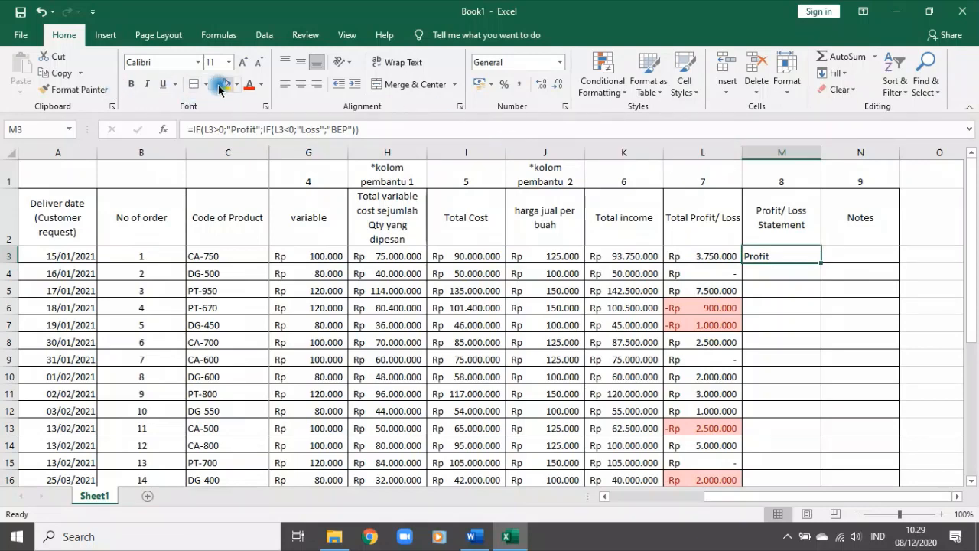
{"action": "left_click", "coordinate": [301, 84]}
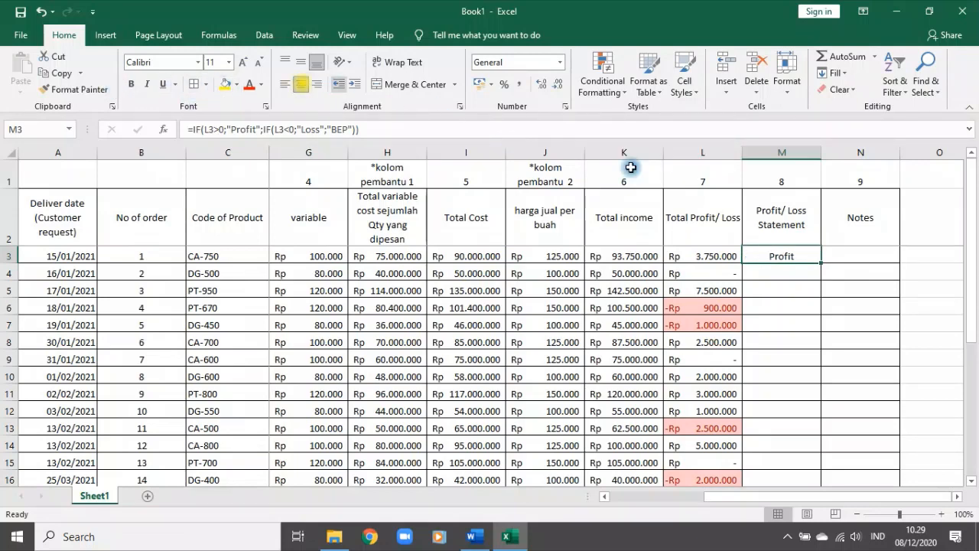
{"action": "double_click", "coordinate": [820, 263]}
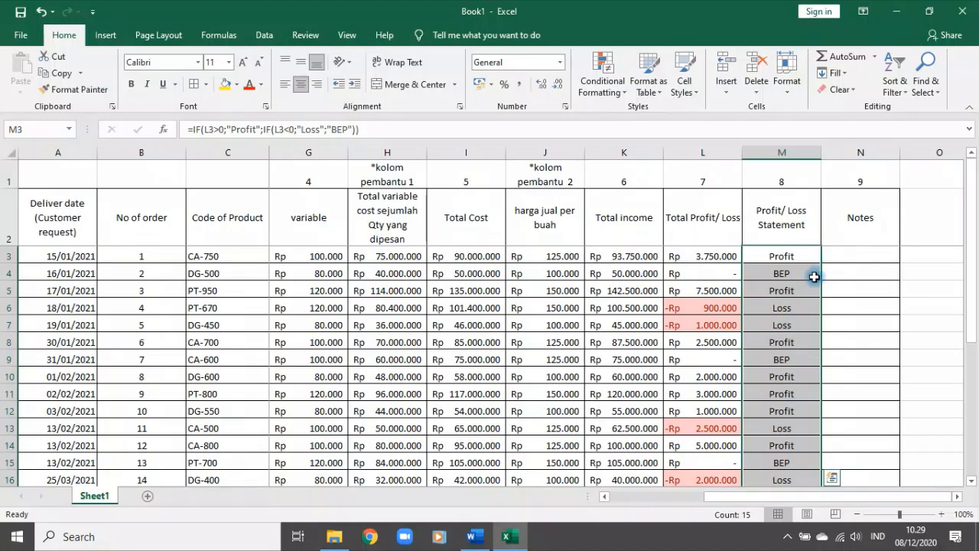
{"action": "scroll", "coordinate": [813, 277], "scroll_direction": "down", "scroll_amount": 3}
{"action": "scroll", "coordinate": [813, 277], "scroll_direction": "up", "scroll_amount": 3}
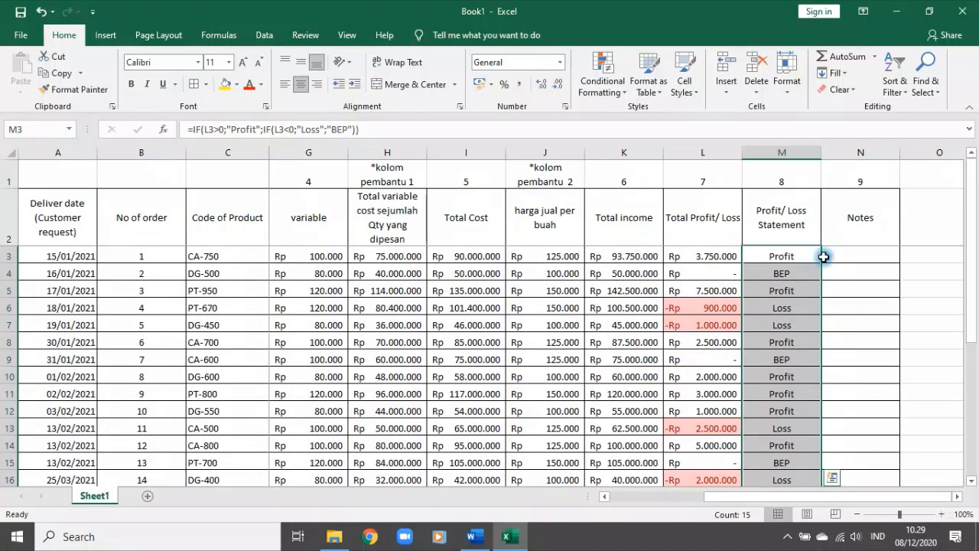
Step: Switch to the Word exercise document, read the Notes requirement, and return to N3 in the Excel workbook
{"action": "left_click", "coordinate": [830, 256]}
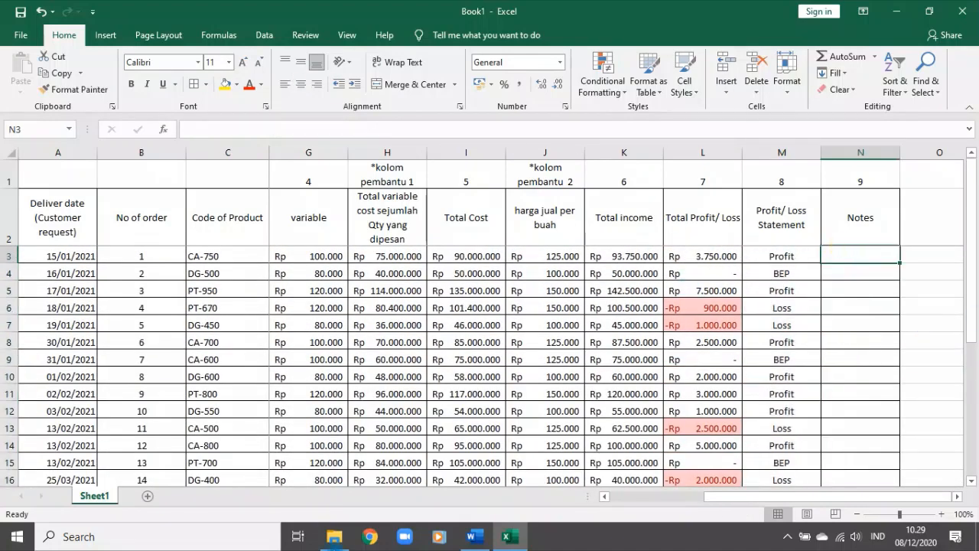
{"action": "left_click", "coordinate": [473, 539]}
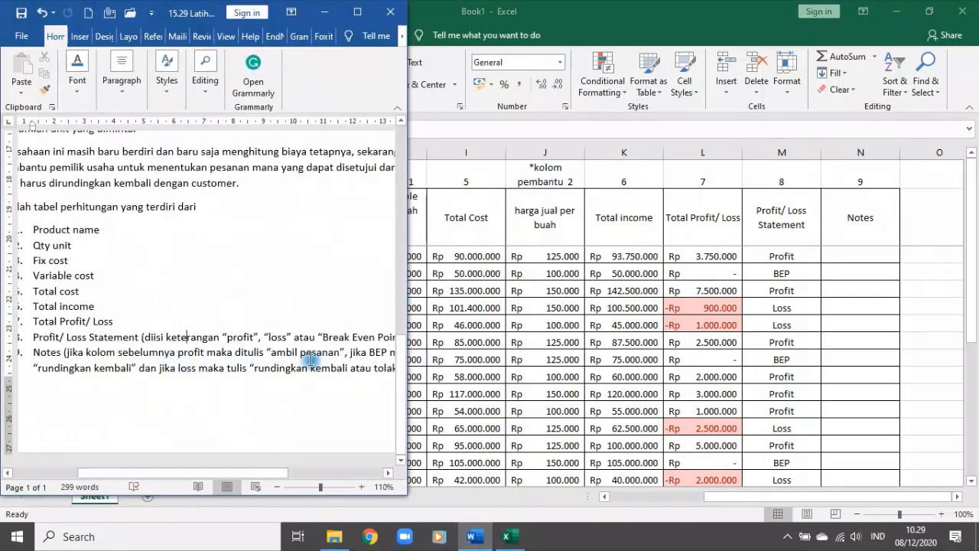
{"action": "left_click", "coordinate": [857, 255]}
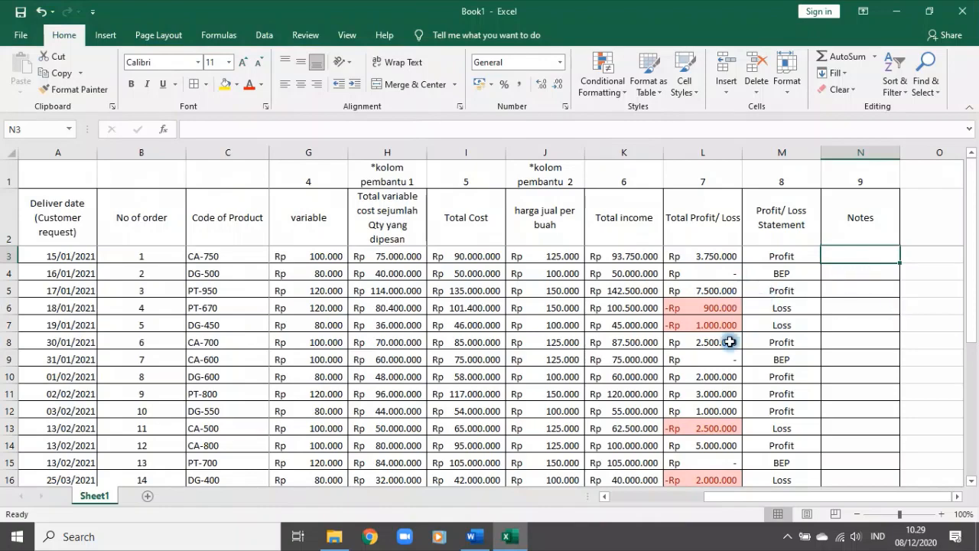
{"action": "scroll", "coordinate": [166, 374], "scroll_direction": "down", "scroll_amount": 6}
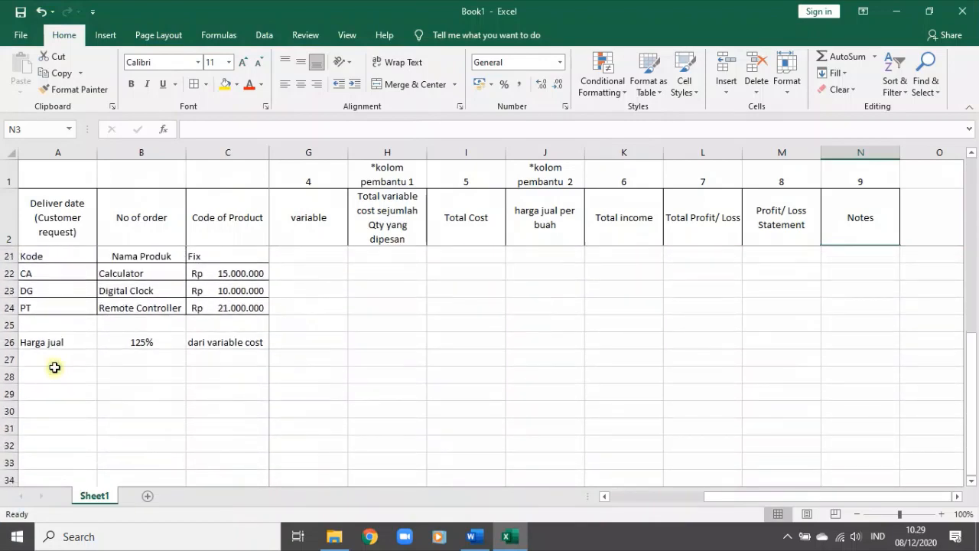
{"action": "left_click_drag", "start_coordinate": [52, 373], "coordinate": [181, 443]}
{"action": "scroll", "coordinate": [479, 421], "scroll_direction": "up", "scroll_amount": 6}
{"action": "left_click", "coordinate": [843, 243]}
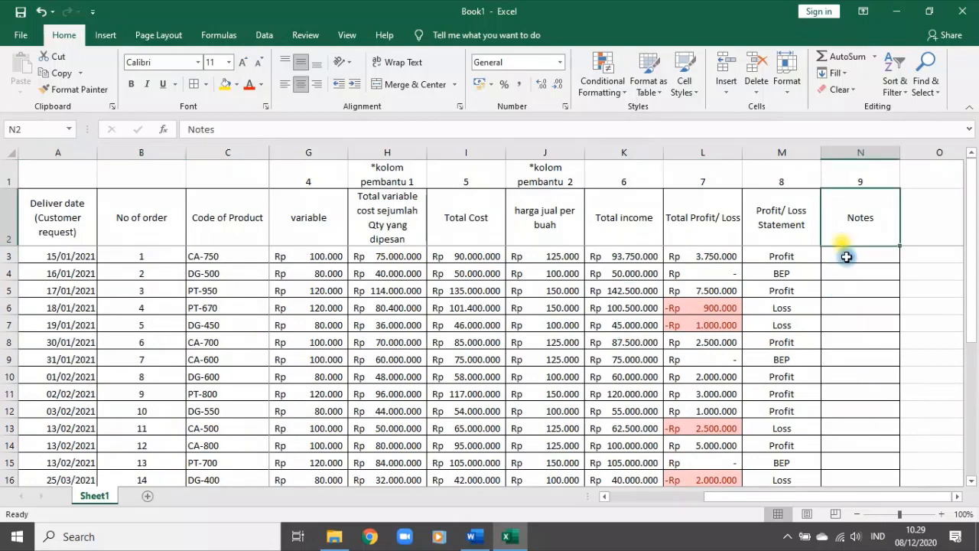
{"action": "left_click", "coordinate": [845, 259]}
{"action": "type", "text": "=IF("}
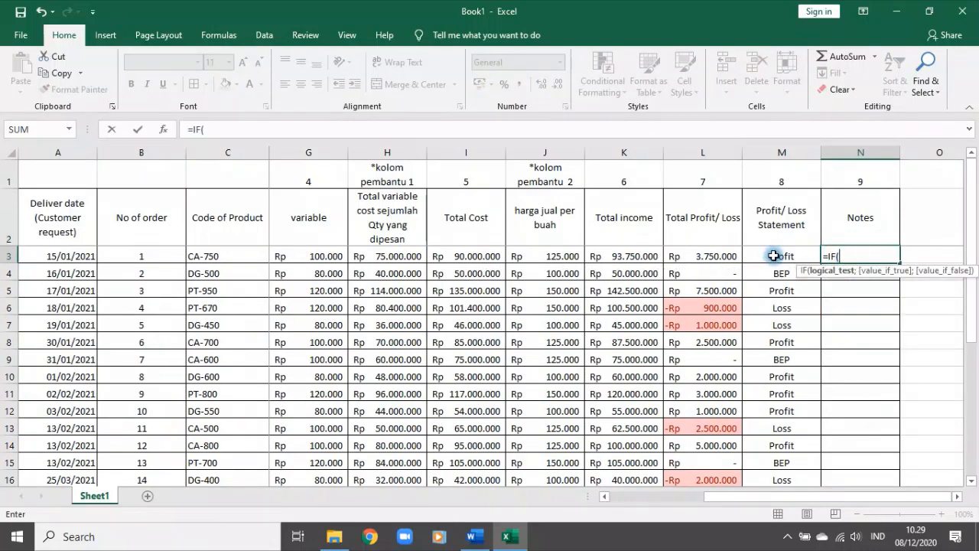
{"action": "key", "text": "Escape"}
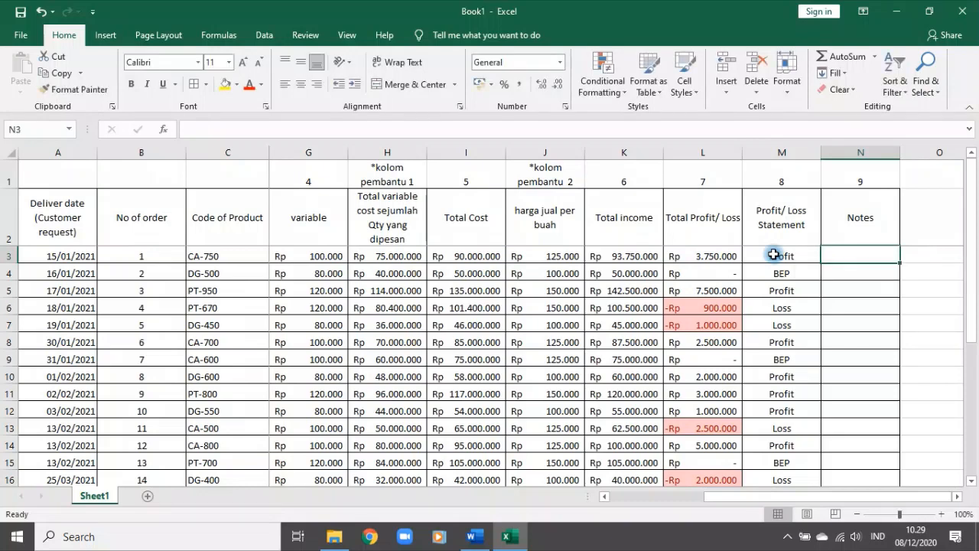
Step: Compare the statement formula in M3 with the Total Profit/ Loss formula in L3 as possible bases for Notes
{"action": "left_click", "coordinate": [774, 254]}
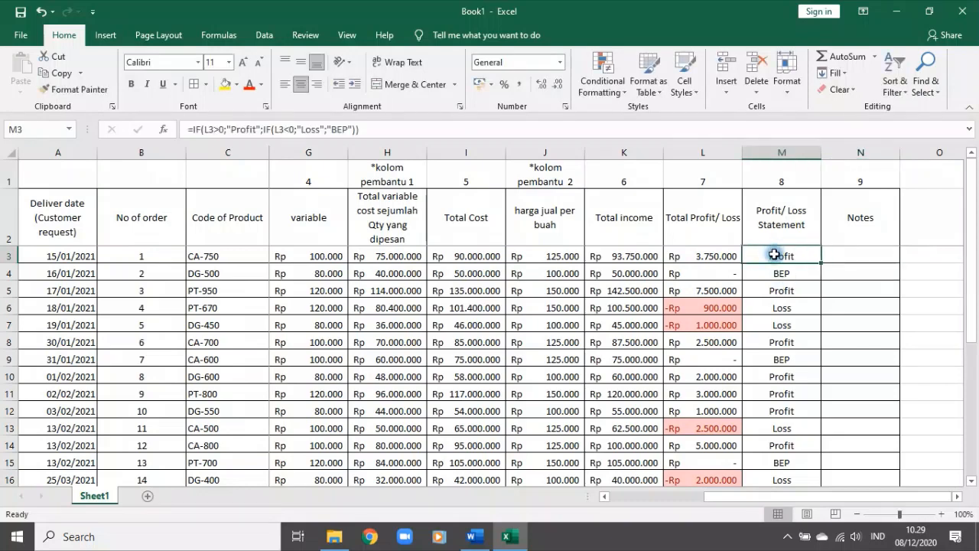
{"action": "left_click", "coordinate": [694, 254]}
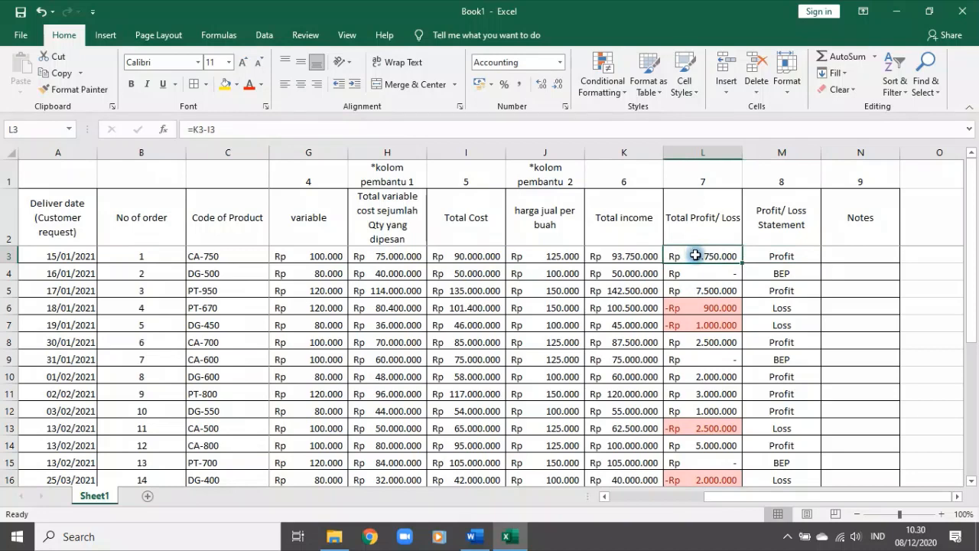
{"action": "left_click", "coordinate": [856, 254]}
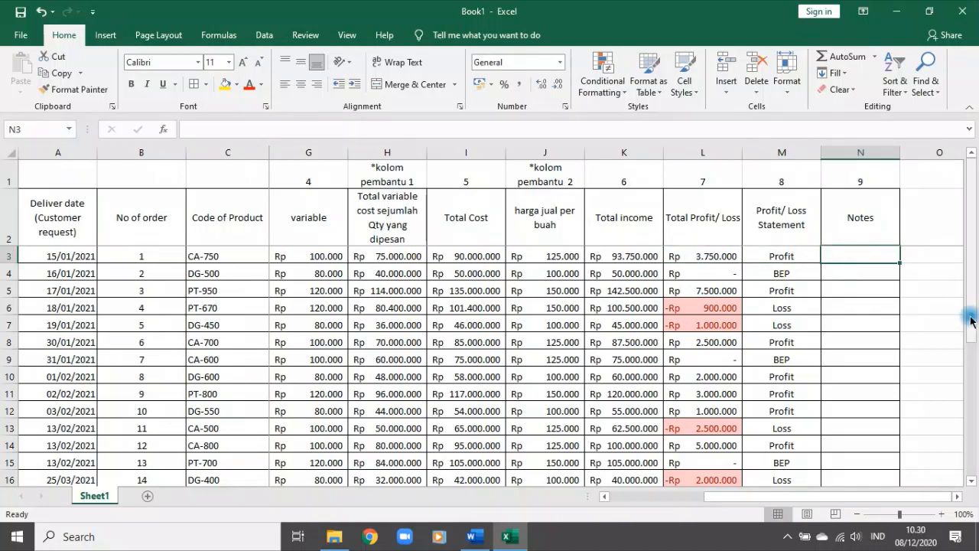
{"action": "left_click", "coordinate": [703, 255]}
{"action": "left_click", "coordinate": [797, 257]}
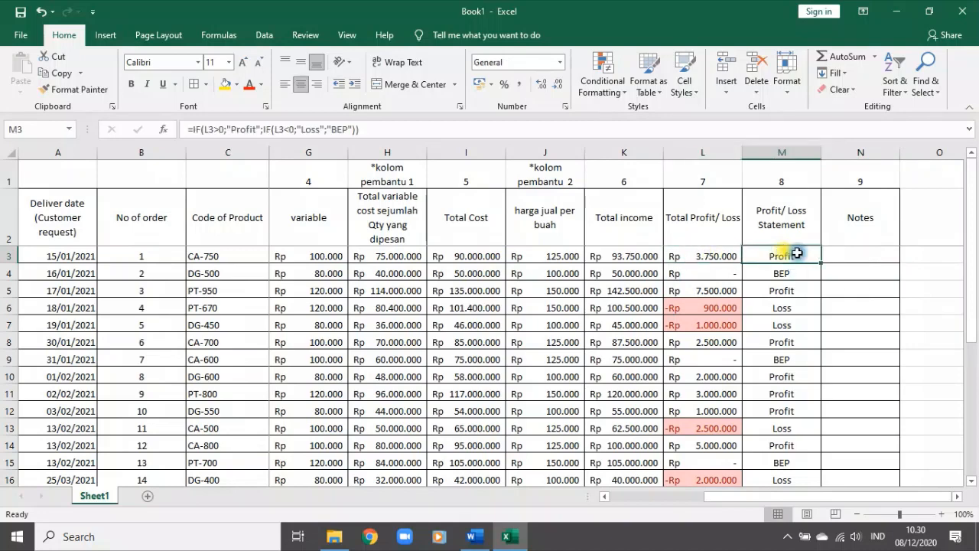
Step: Begin a formula in N3 with an IF that returns "Ambil pesanan dan lakukan produksi" when M3="Profit"
{"action": "left_click", "coordinate": [848, 257]}
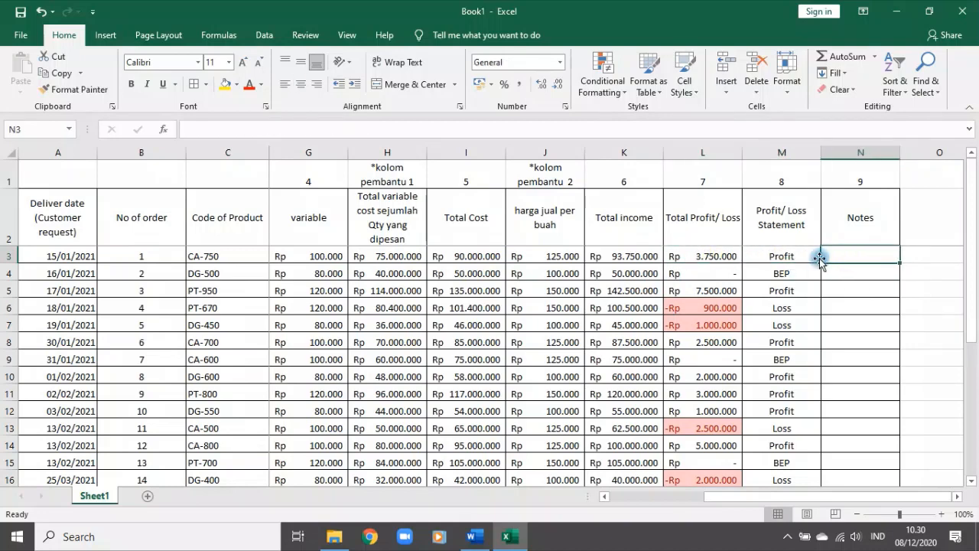
{"action": "type", "text": "=i"}
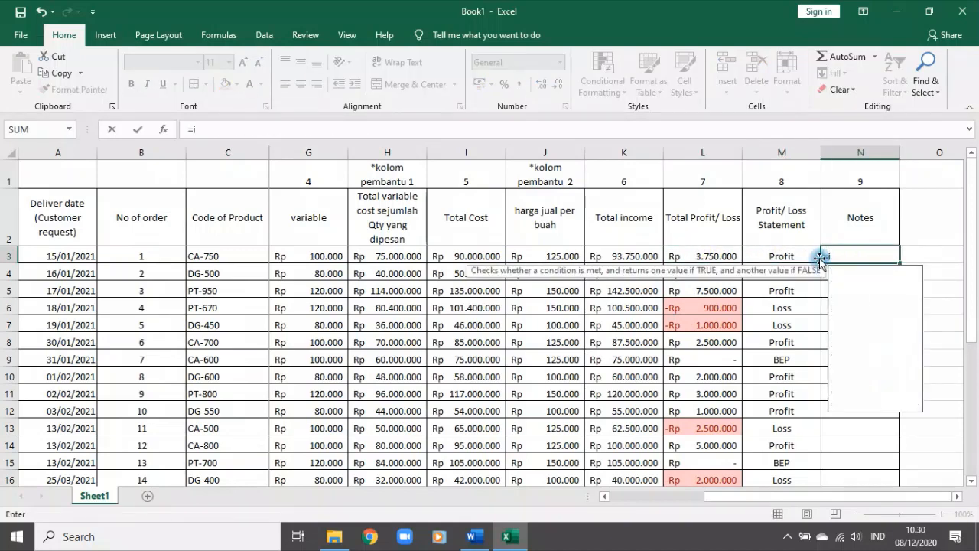
{"action": "key", "text": "Tab"}
{"action": "left_click", "coordinate": [788, 255]}
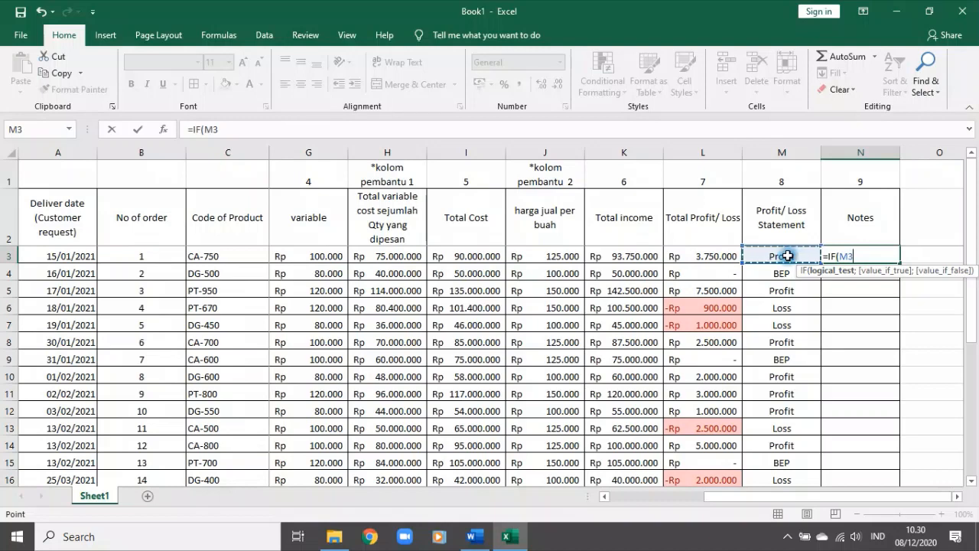
{"action": "type", "text": "=\"Profit"}
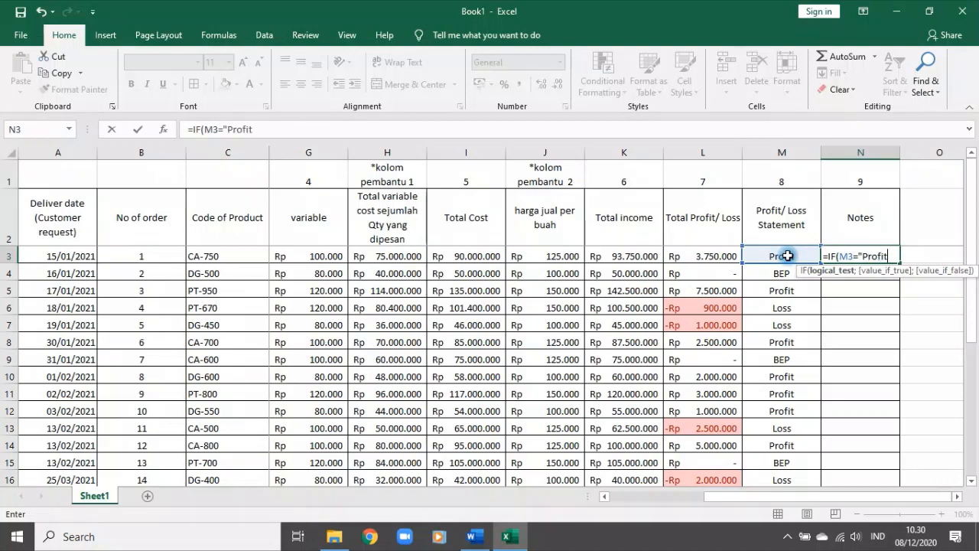
{"action": "type", "text": "\";"}
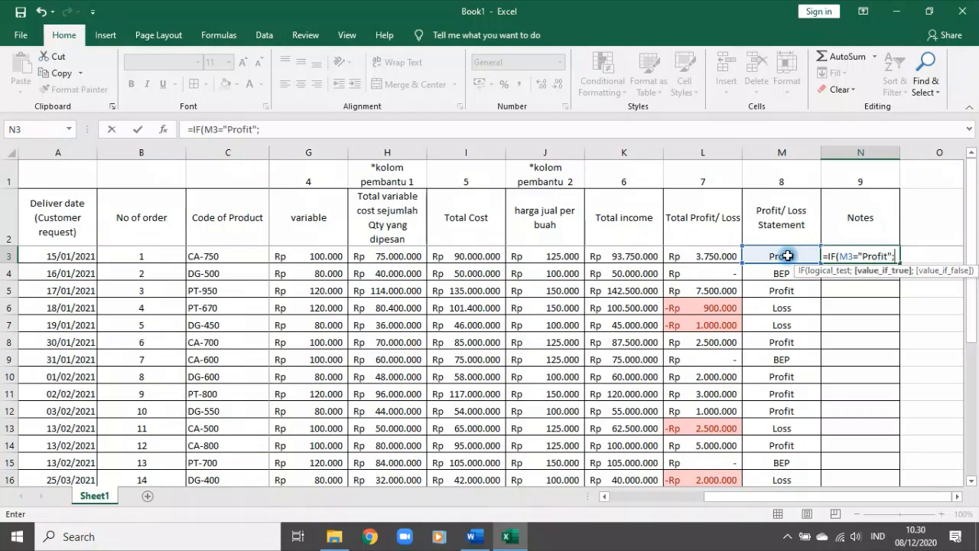
{"action": "type", "text": "\"Ambil pesan"}
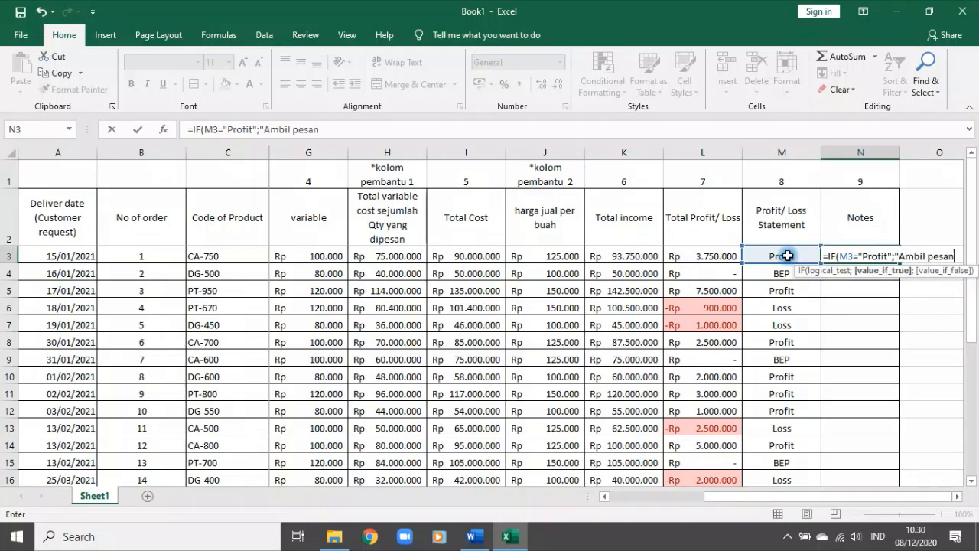
{"action": "type", "text": "an dan"}
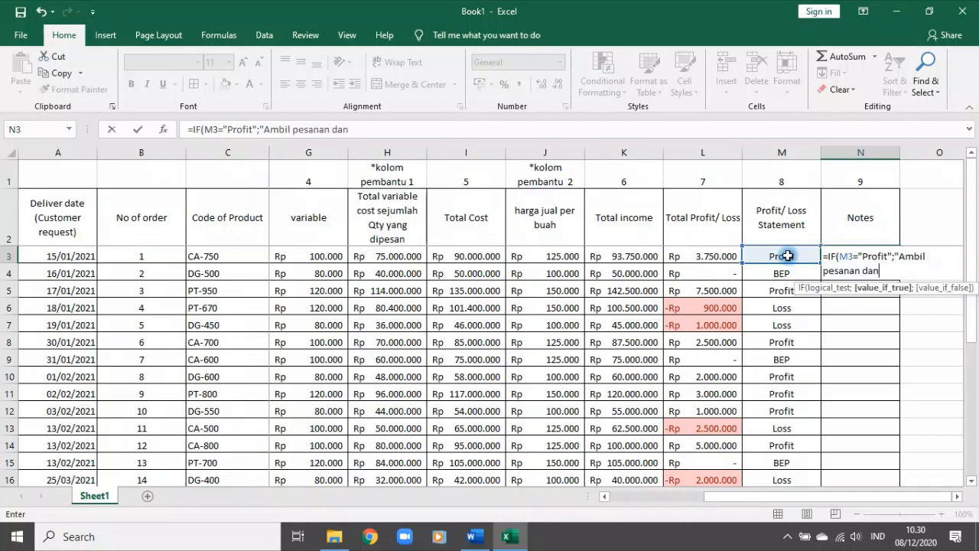
{"action": "type", "text": " dan lakukan pr"}
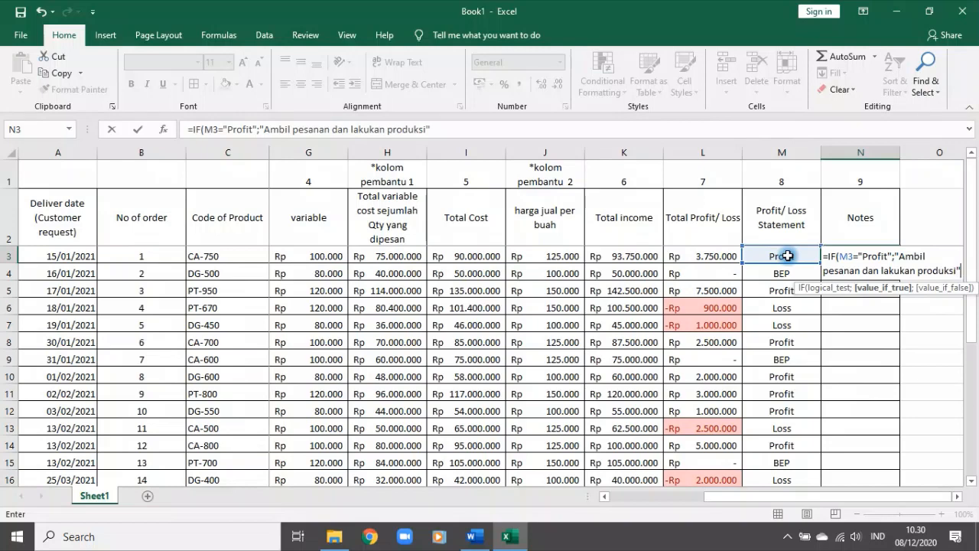
{"action": "type", "text": "oduksi\";IF("}
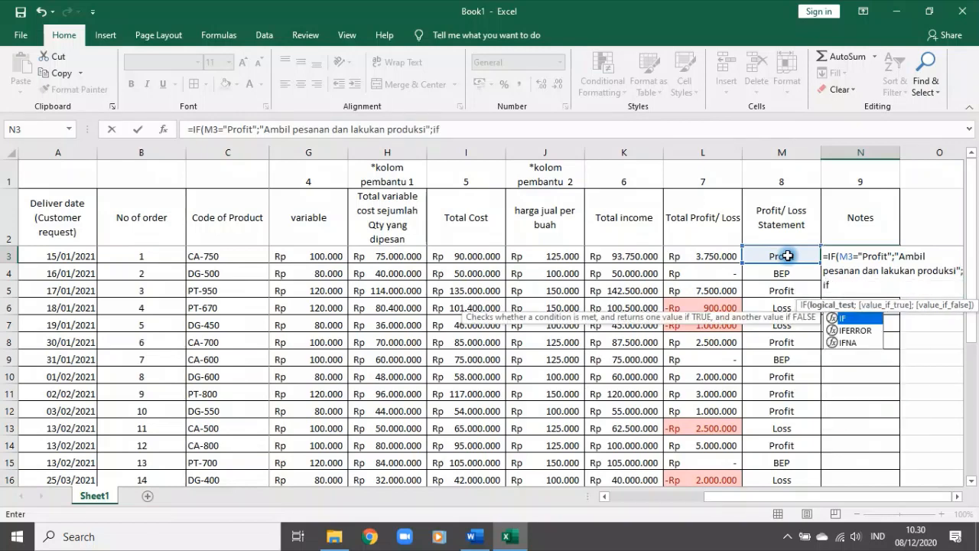
Step: Give the N3 formula a nested IF that returns "Rundingkan kembali pada pelanggan agar menambah jumlah pesanan" when M3="BEP"
{"action": "left_click", "coordinate": [787, 255]}
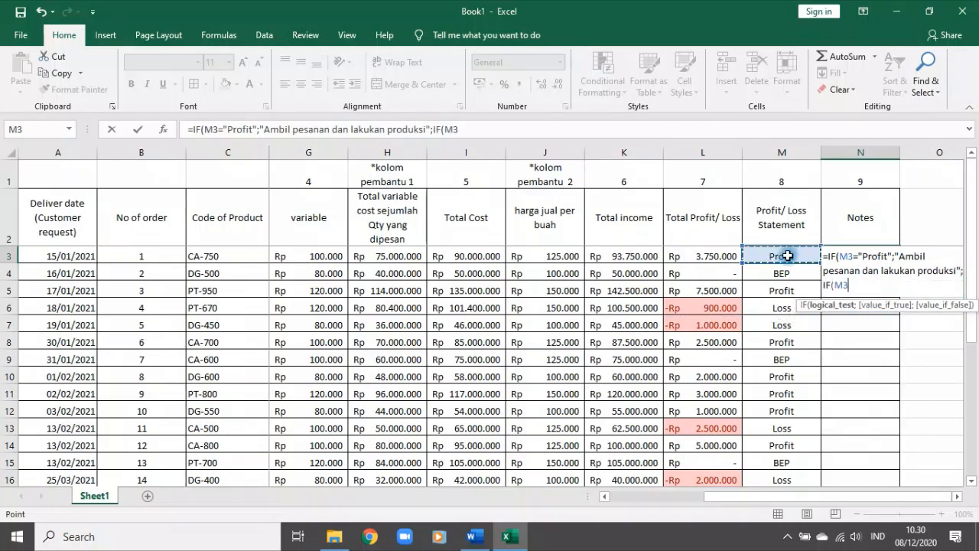
{"action": "type", "text": "=\"BEP"}
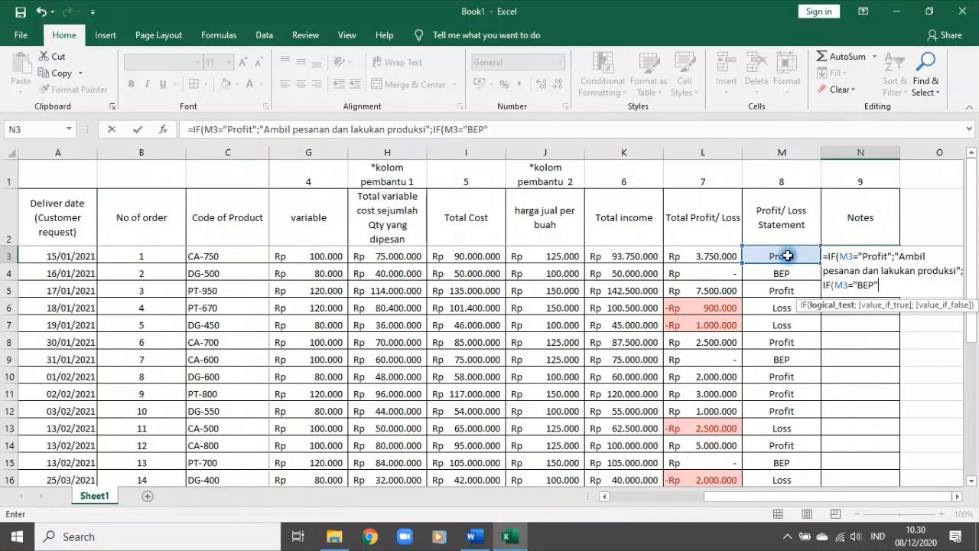
{"action": "type", "text": "\";"}
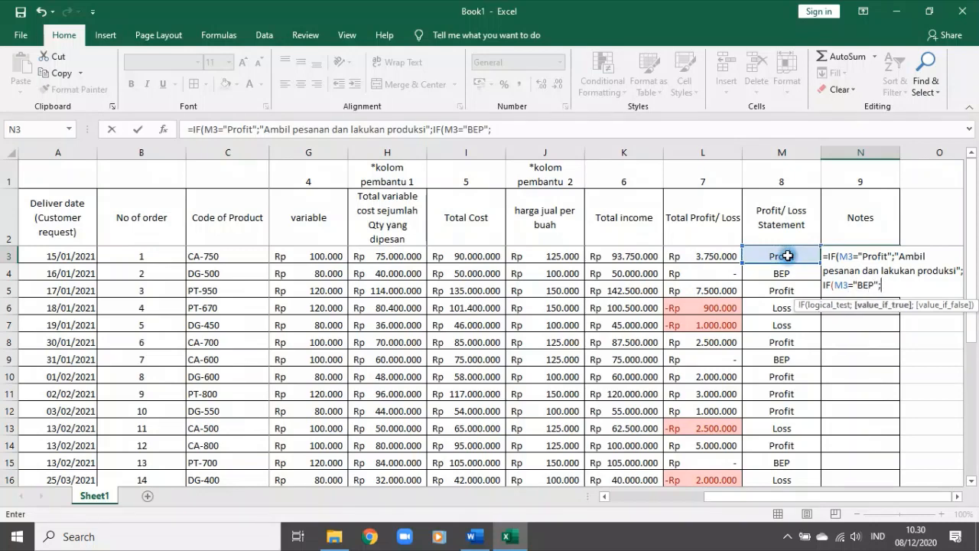
{"action": "type", "text": "\"Rundingkan ke"}
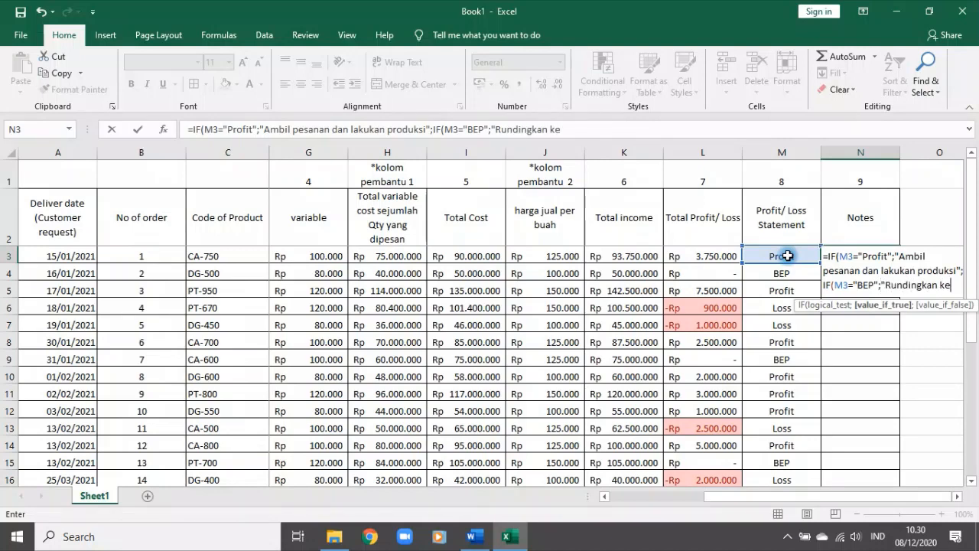
{"action": "type", "text": "mbali pada pel"}
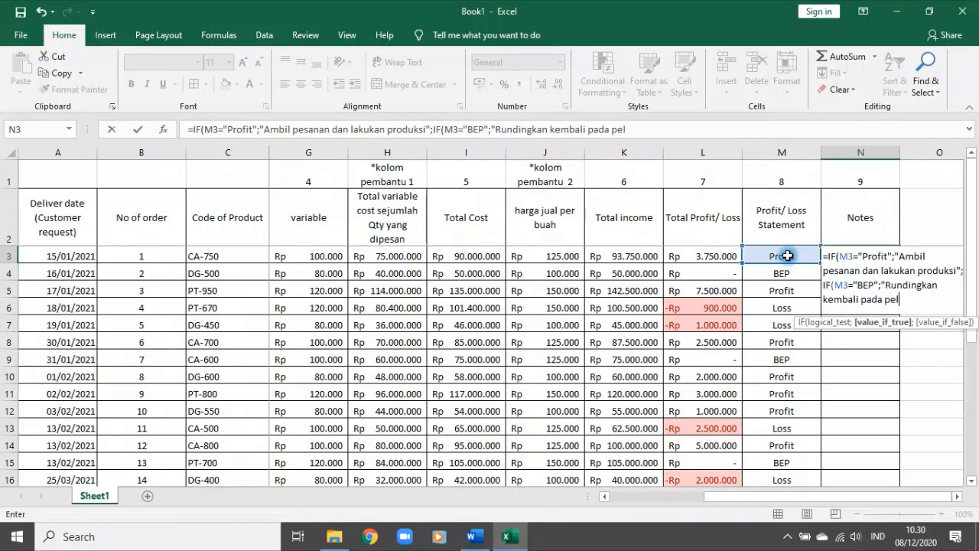
{"action": "type", "text": "nggan"}
{"action": "key", "text": "BackSpace"}
{"action": "key", "text": "BackSpace"}
{"action": "key", "text": "BackSpace"}
{"action": "type", "text": "ggan ag"}
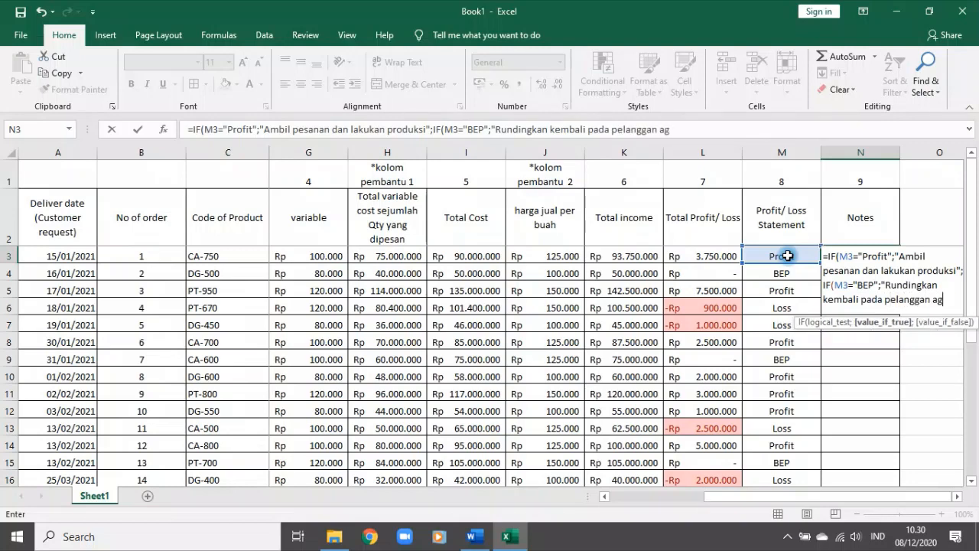
{"action": "type", "text": "ar men"}
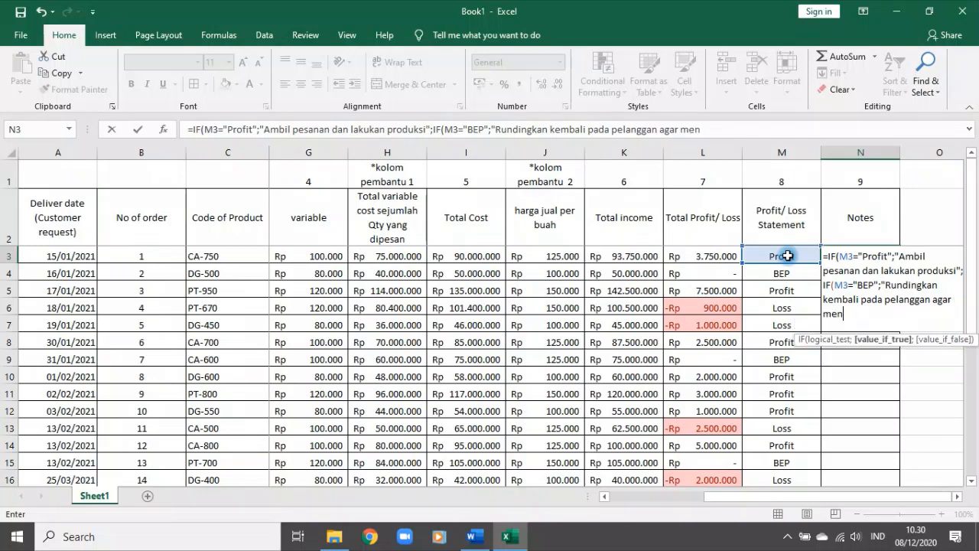
{"action": "type", "text": "ambah jum"}
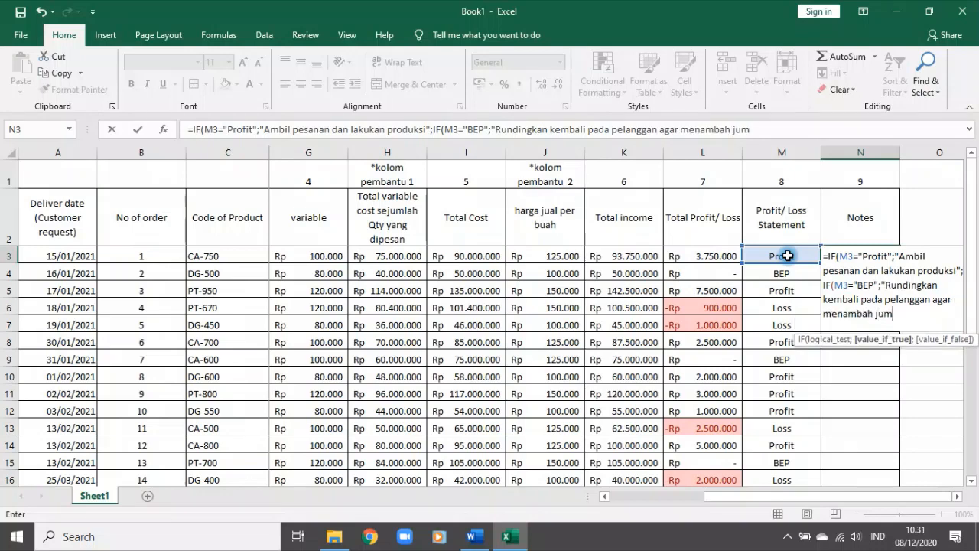
{"action": "type", "text": "lah pesanan"}
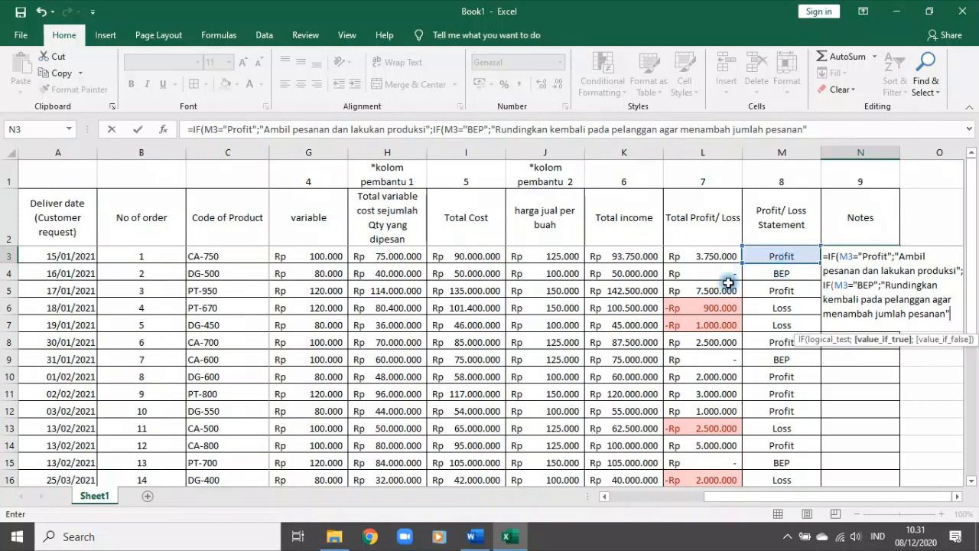
Step: Complete the N3 formula with "Rundingkan atau Tolak pesanan" as the nested IF's otherwise result
{"action": "type", "text": "\";"}
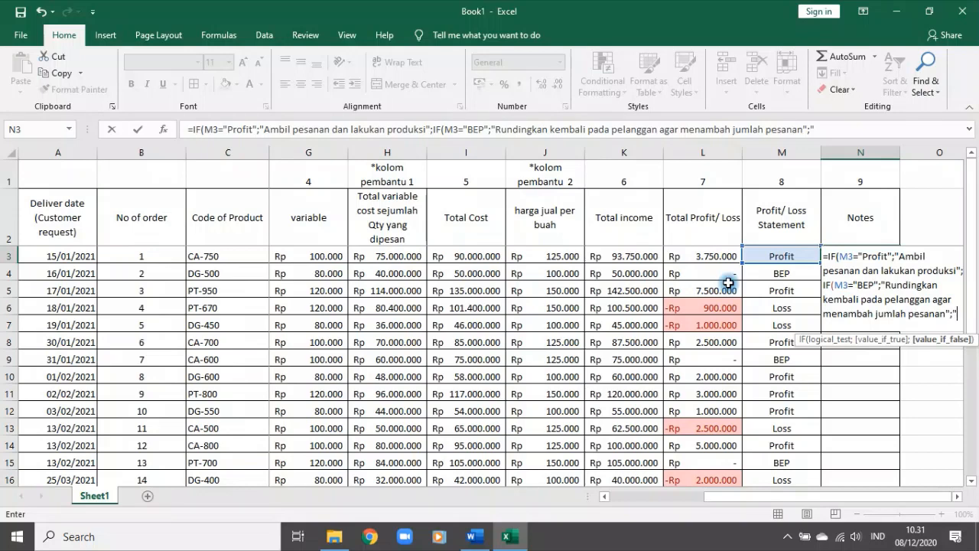
{"action": "type", "text": "\"RU"}
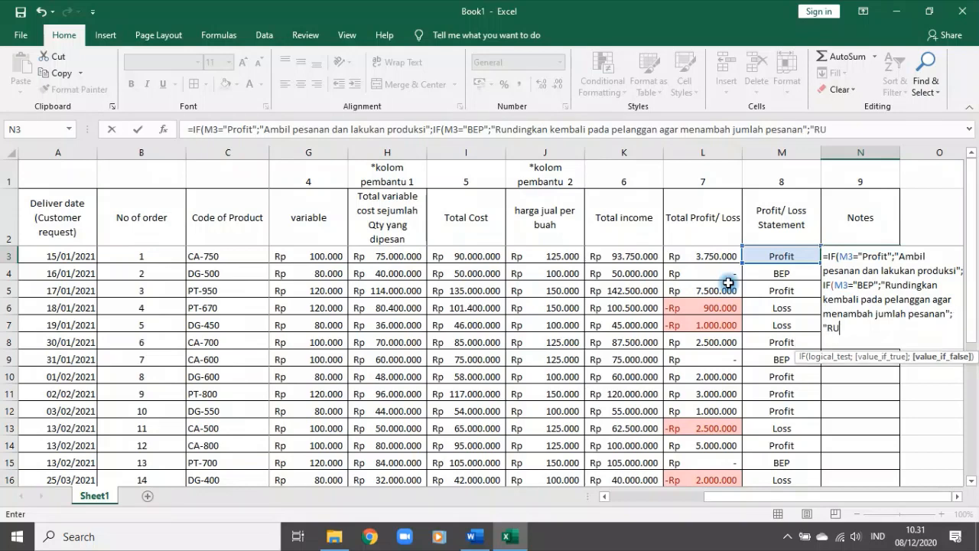
{"action": "type", "text": "ndingkan atau"}
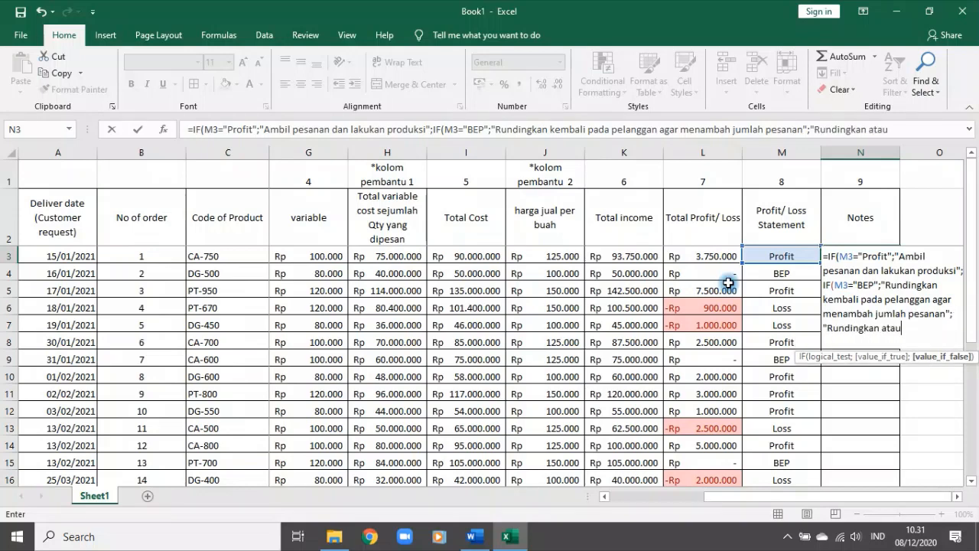
{"action": "type", "text": " Tolak pesan"}
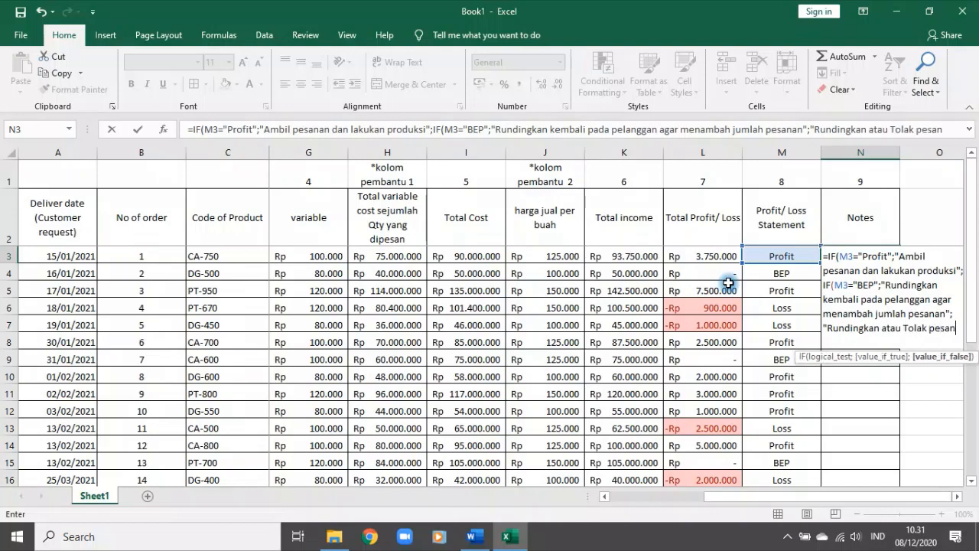
{"action": "type", "text": "an"}
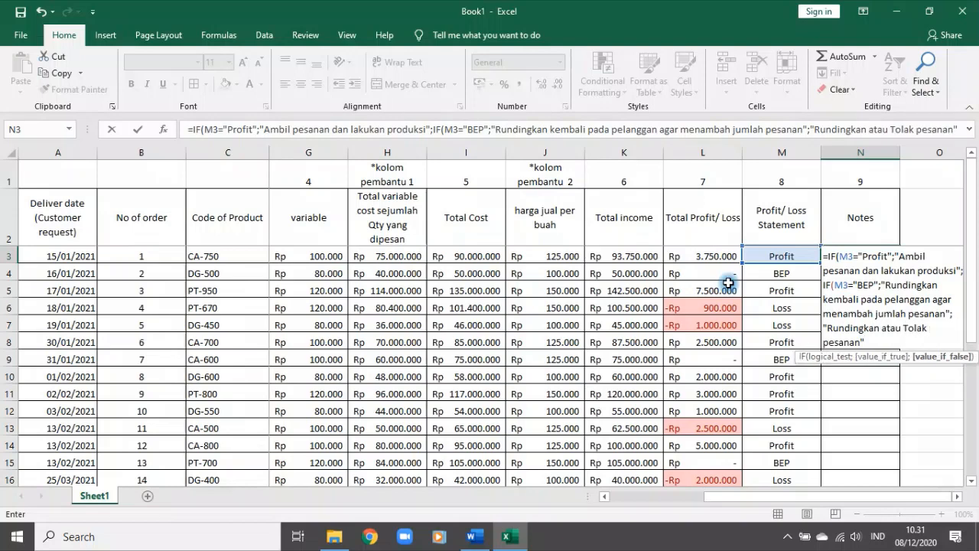
{"action": "type", "text": ")"}
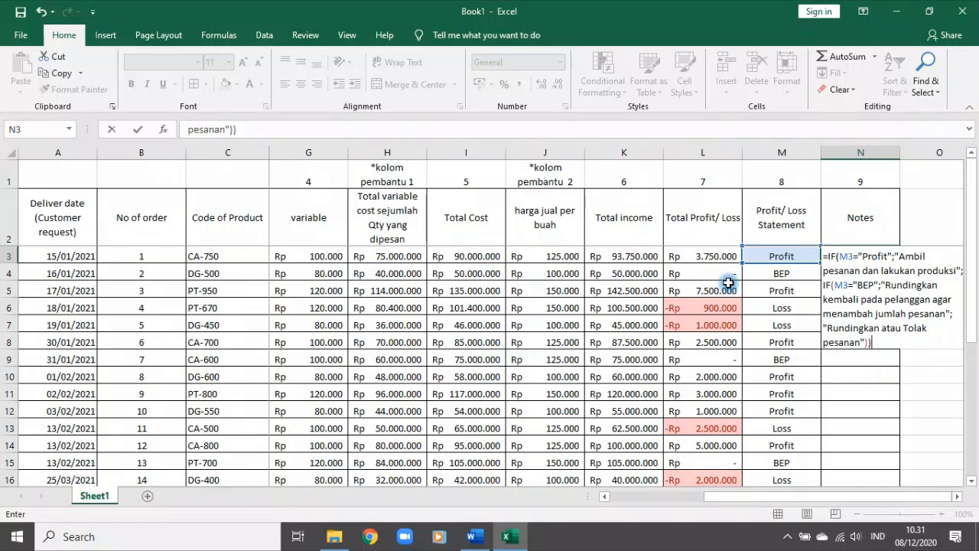
{"action": "key", "text": "Return"}
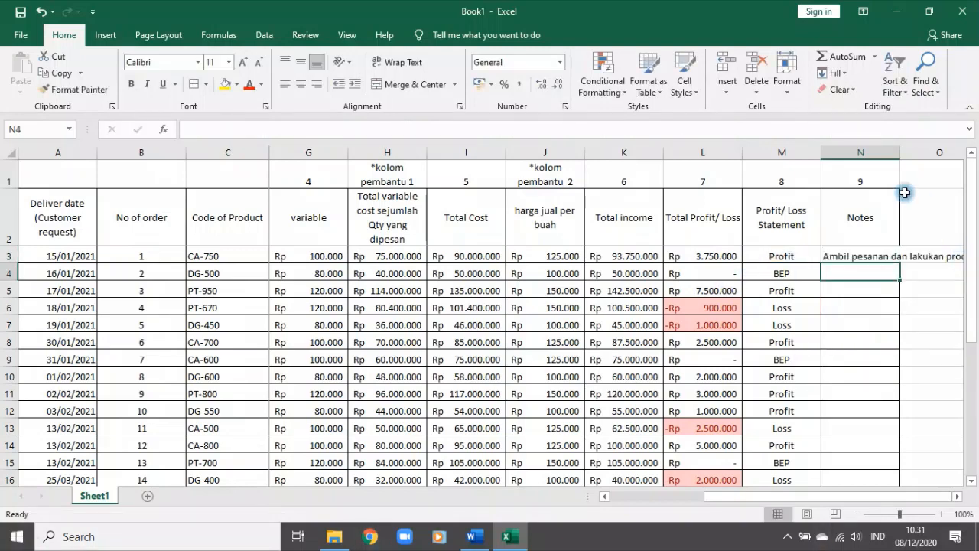
Step: Autofit the Notes column to the text in N3 and fill the N3 formula down through N17
{"action": "double_click", "coordinate": [900, 153]}
{"action": "left_click", "coordinate": [895, 252]}
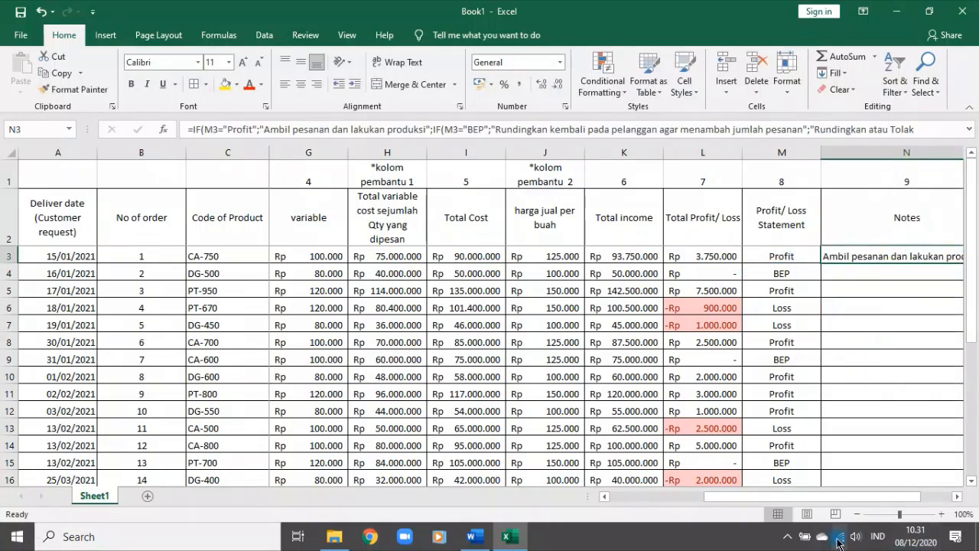
{"action": "left_click_drag", "start_coordinate": [834, 496], "coordinate": [872, 496]}
{"action": "double_click", "coordinate": [914, 263]}
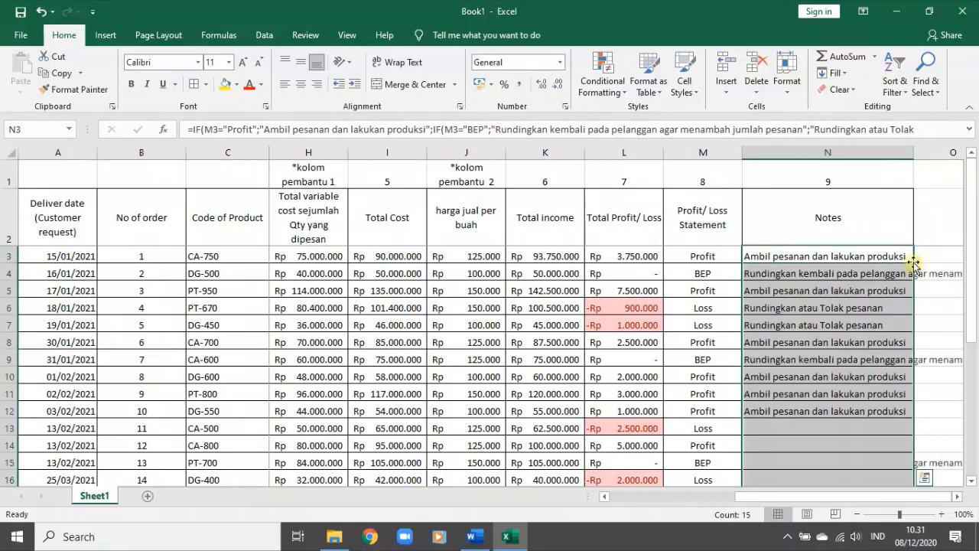
Step: Check the filled notes in rows 8 and 9 against their Profit/ Loss Statement cells
{"action": "left_click", "coordinate": [871, 274]}
{"action": "scroll", "coordinate": [814, 317], "scroll_direction": "down", "scroll_amount": 1}
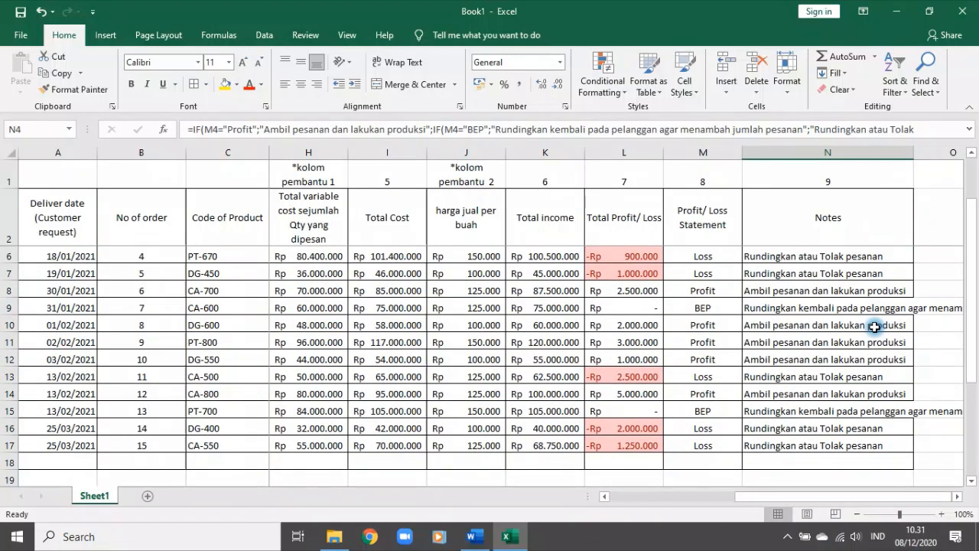
{"action": "left_click", "coordinate": [716, 293]}
{"action": "left_click", "coordinate": [776, 290]}
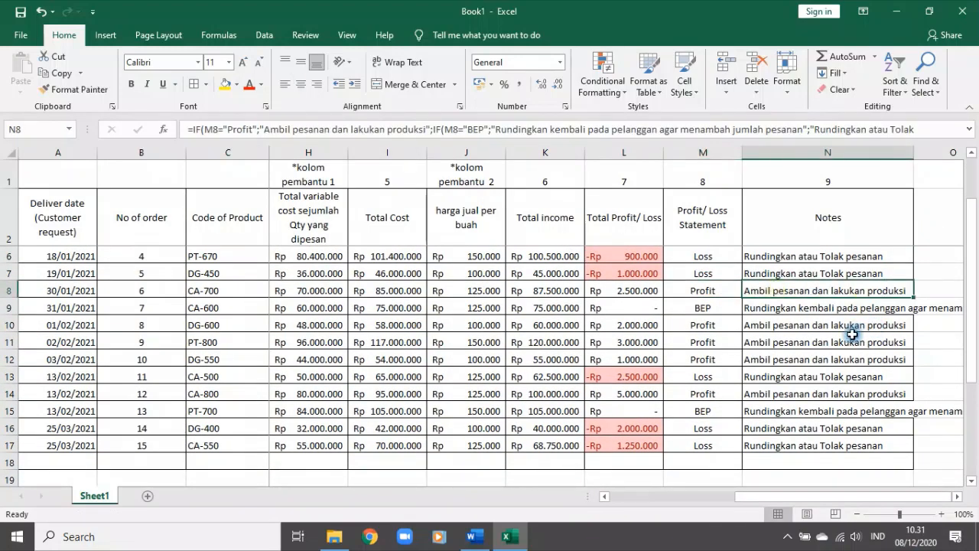
{"action": "left_click", "coordinate": [708, 310]}
{"action": "left_click", "coordinate": [762, 312]}
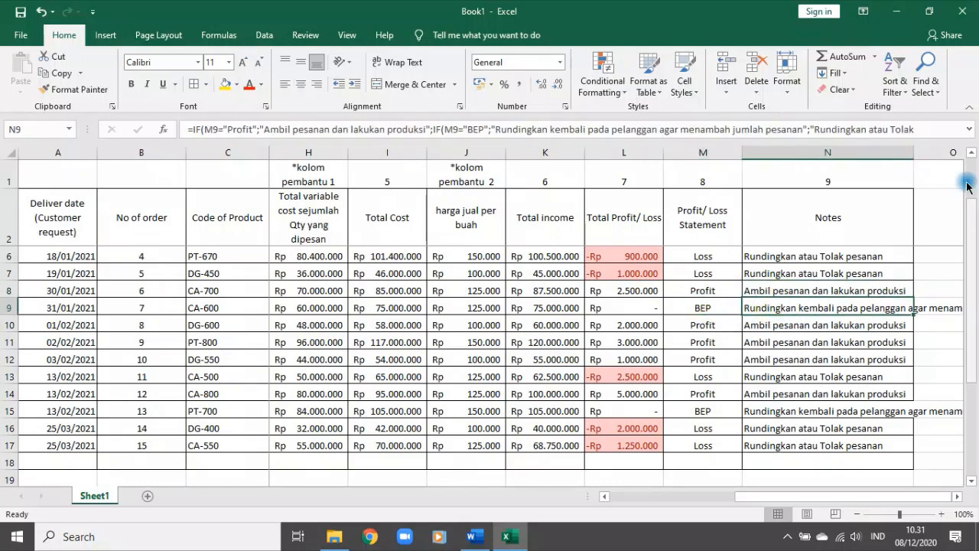
Step: Autofit the Notes column to its longest note and check the note in row 13 against its statement
{"action": "double_click", "coordinate": [914, 150]}
{"action": "left_click_drag", "start_coordinate": [863, 497], "coordinate": [941, 490]}
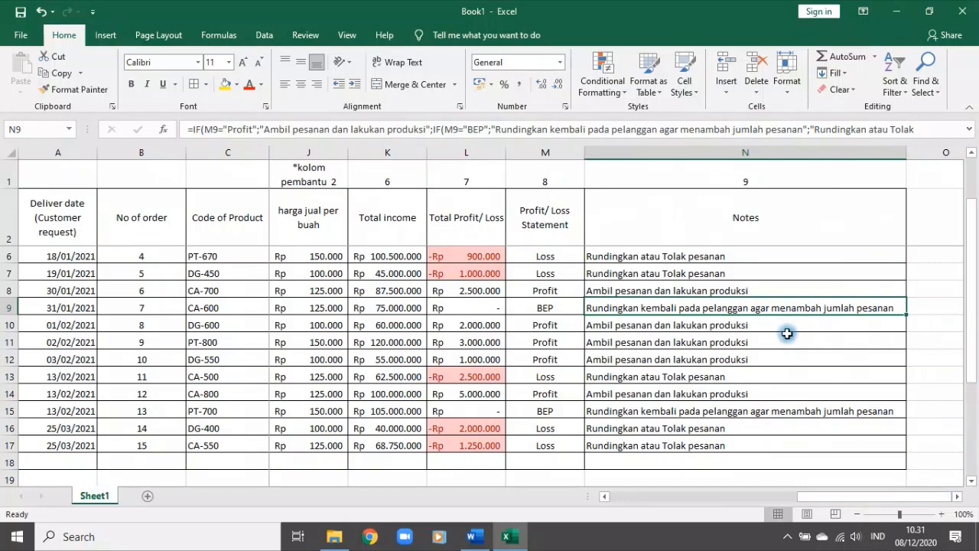
{"action": "left_click", "coordinate": [556, 375]}
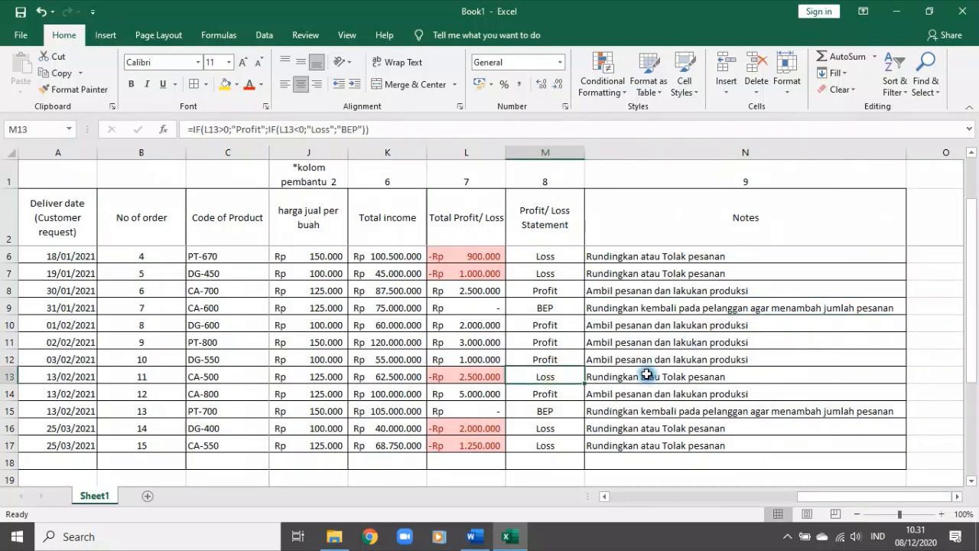
{"action": "left_click", "coordinate": [702, 377]}
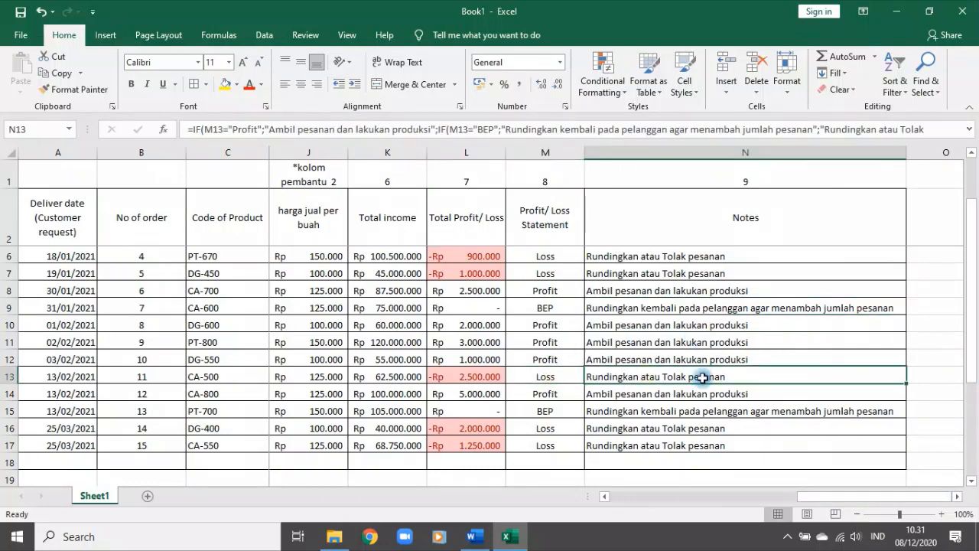
{"action": "scroll", "coordinate": [753, 377], "scroll_direction": "up", "scroll_amount": 1}
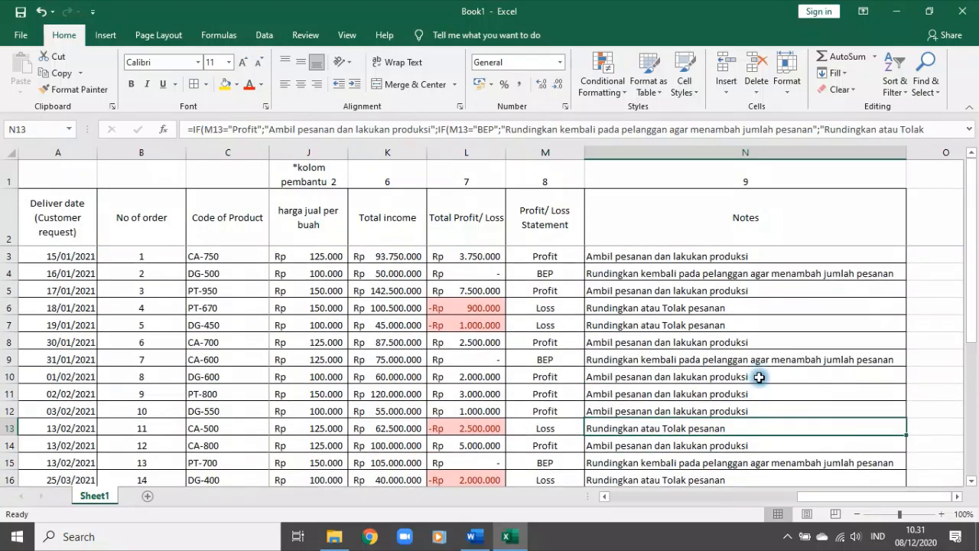
{"action": "left_click_drag", "start_coordinate": [811, 495], "coordinate": [850, 411]}
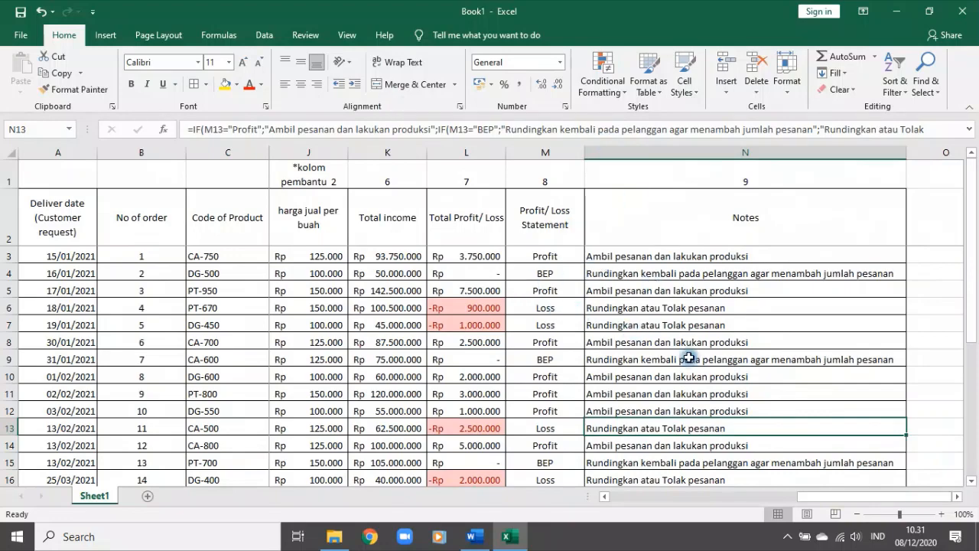
Step: Review the filled Notes column from row 3 down to the last order and the information table below it
{"action": "scroll", "coordinate": [702, 380], "scroll_direction": "down", "scroll_amount": 5}
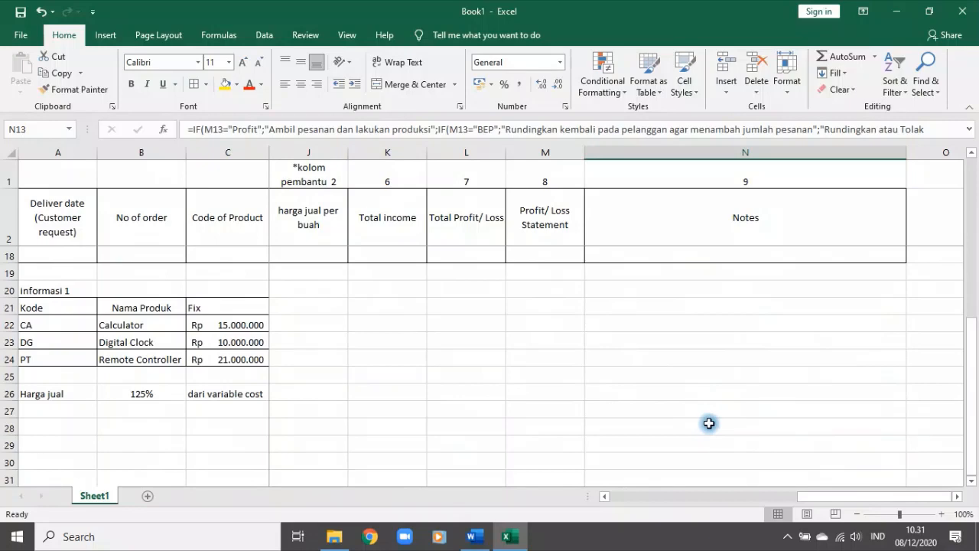
{"action": "scroll", "coordinate": [616, 402], "scroll_direction": "up", "scroll_amount": 5}
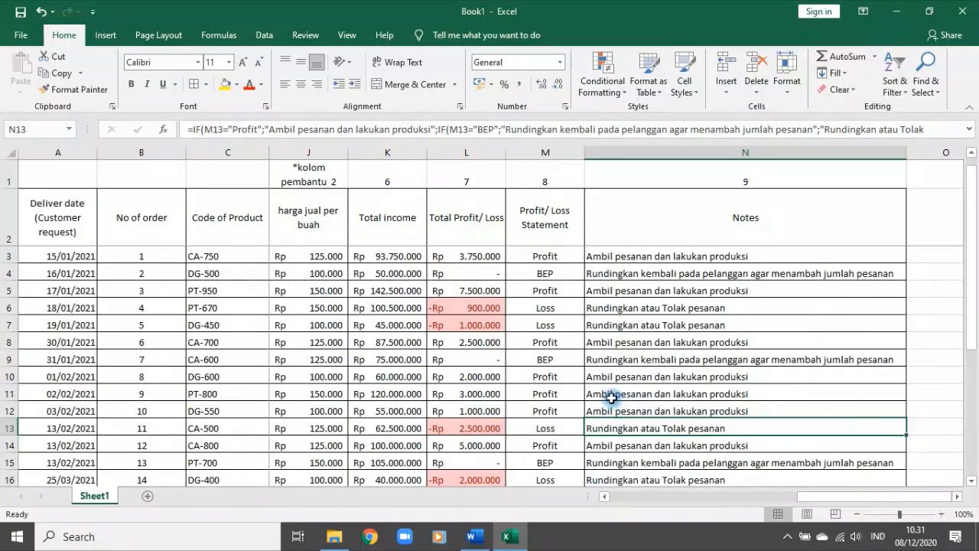
{"action": "left_click", "coordinate": [659, 257]}
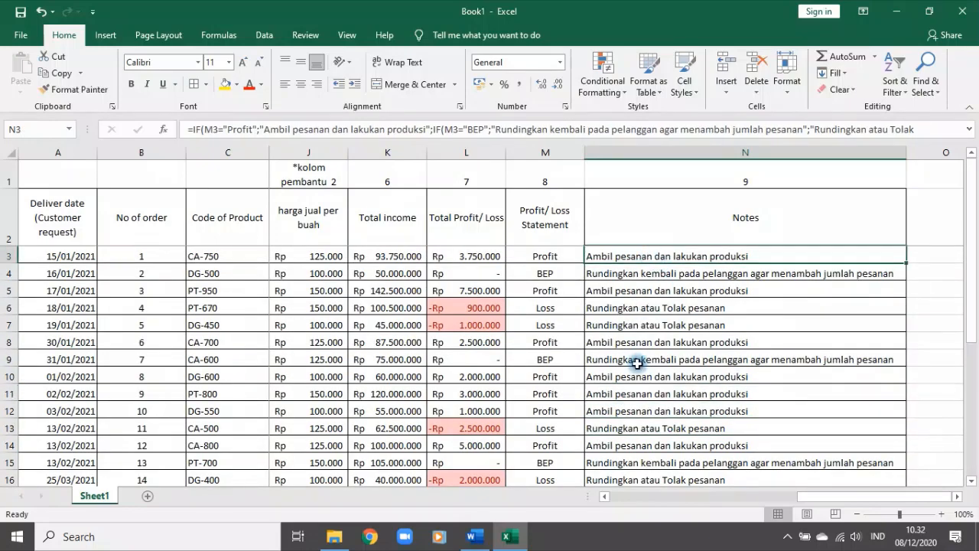
{"action": "scroll", "coordinate": [637, 363], "scroll_direction": "down", "scroll_amount": 5}
{"action": "scroll", "coordinate": [630, 380], "scroll_direction": "up", "scroll_amount": 5}
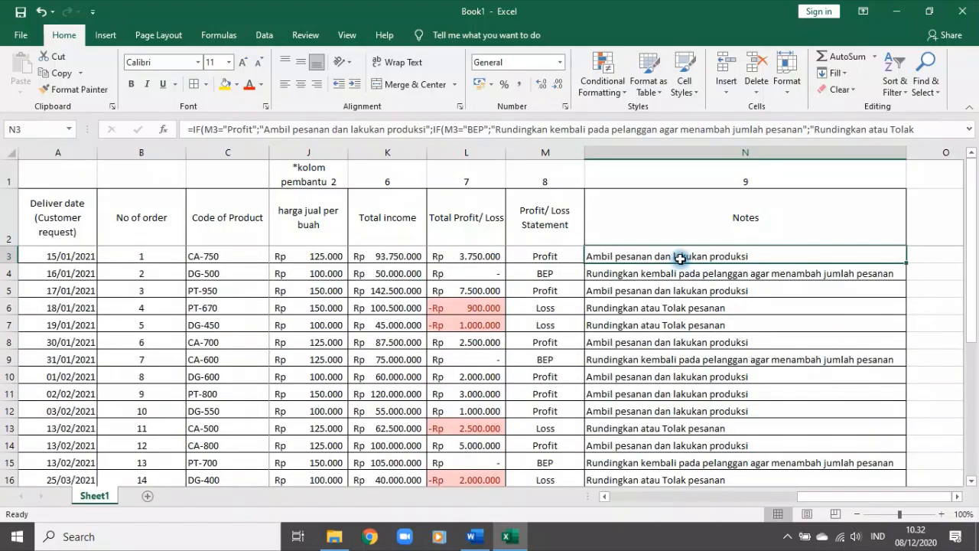
{"action": "left_click_drag", "start_coordinate": [680, 259], "coordinate": [708, 433]}
{"action": "scroll", "coordinate": [708, 433], "scroll_direction": "down", "scroll_amount": 3}
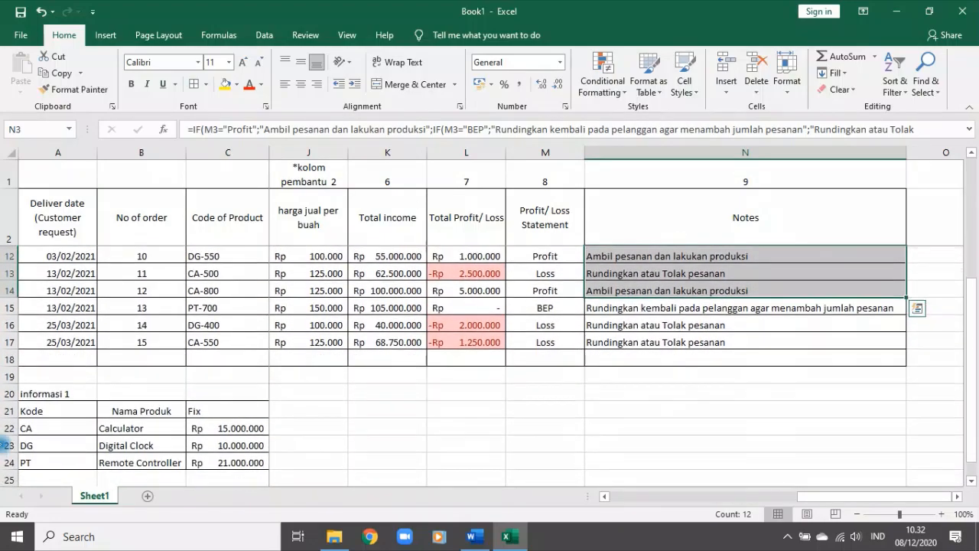
{"action": "scroll", "coordinate": [38, 417], "scroll_direction": "down", "scroll_amount": 3}
{"action": "left_click", "coordinate": [76, 380]}
{"action": "scroll", "coordinate": [462, 474], "scroll_direction": "up", "scroll_amount": 6}
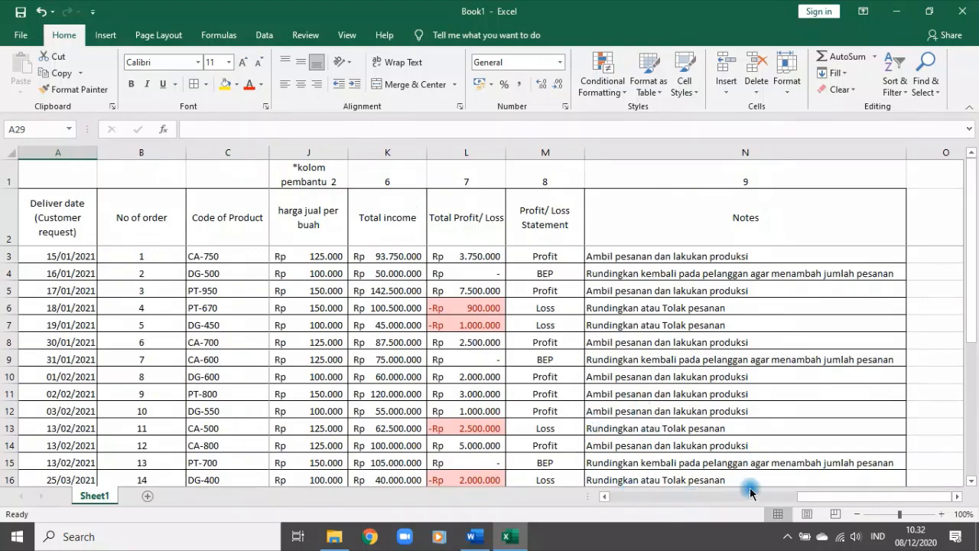
Step: Highlight the deliver date and order number of loss-making order 4 (A6:B6) with yellow fill
{"action": "left_click_drag", "start_coordinate": [800, 496], "coordinate": [721, 495]}
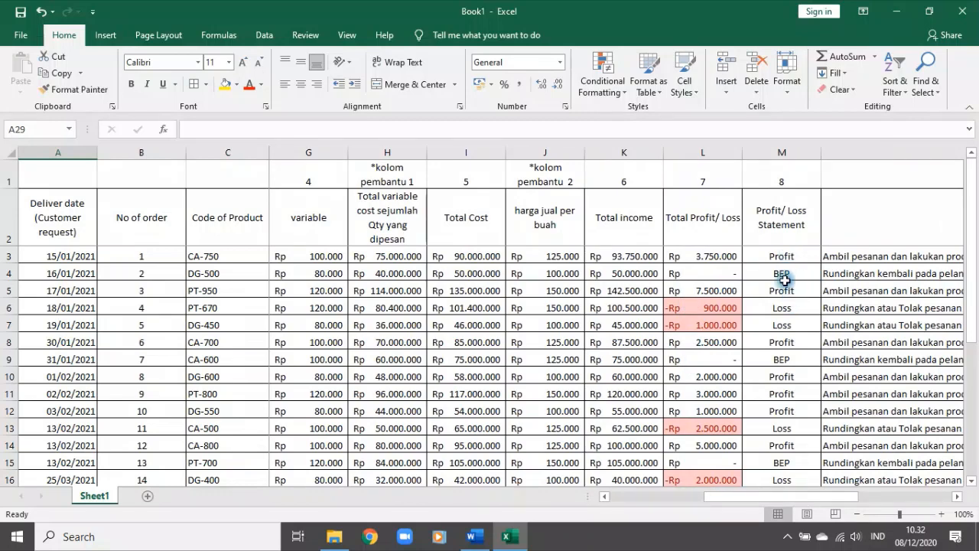
{"action": "left_click", "coordinate": [784, 308]}
{"action": "left_click", "coordinate": [722, 308]}
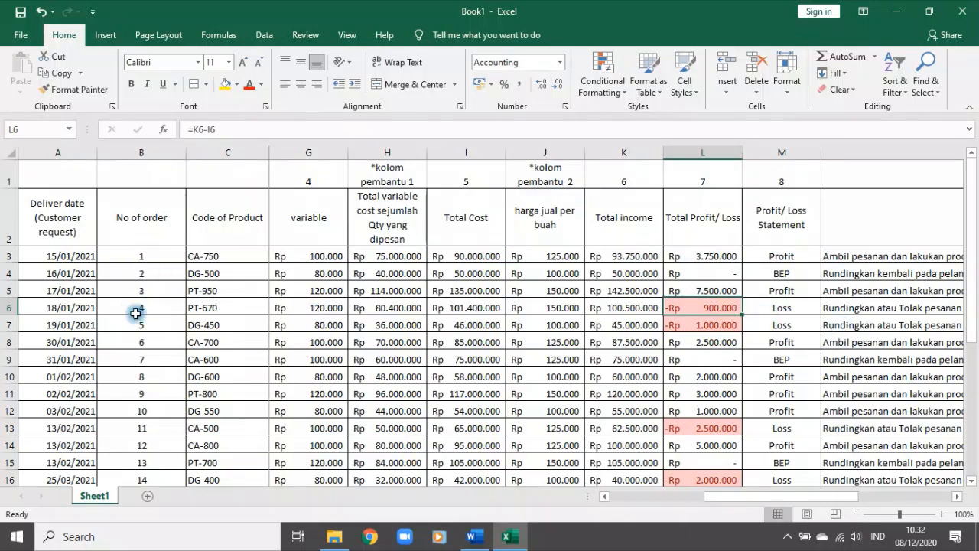
{"action": "left_click", "coordinate": [4, 307]}
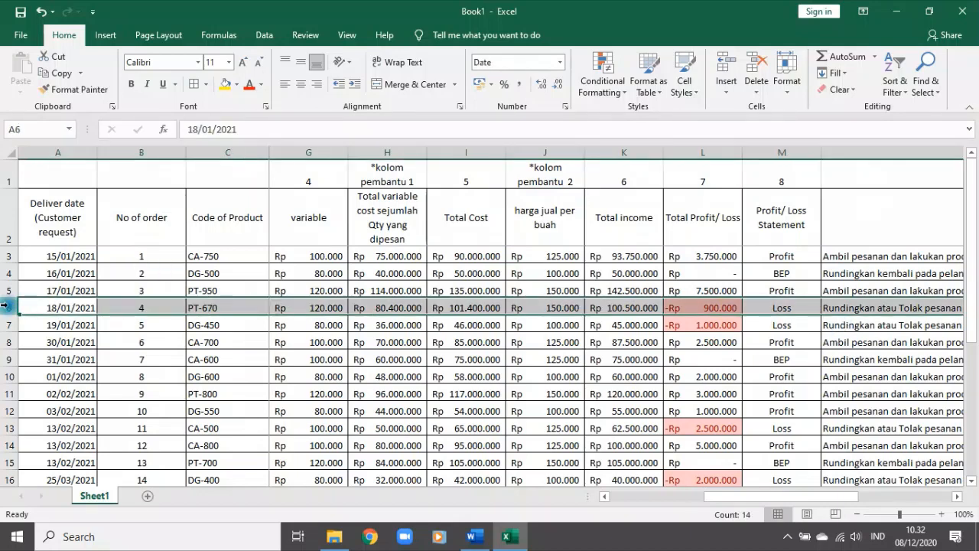
{"action": "left_click_drag", "start_coordinate": [30, 309], "coordinate": [151, 306]}
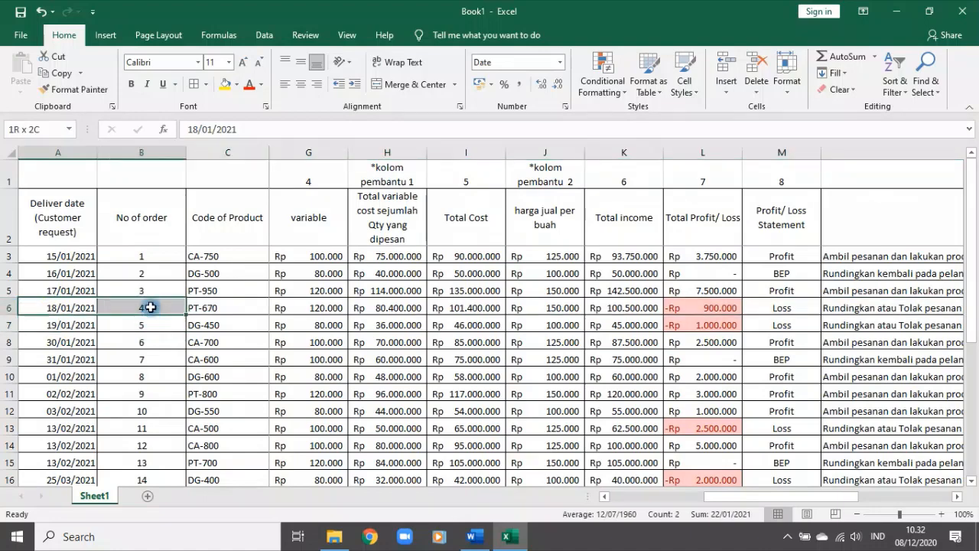
{"action": "left_click", "coordinate": [224, 84]}
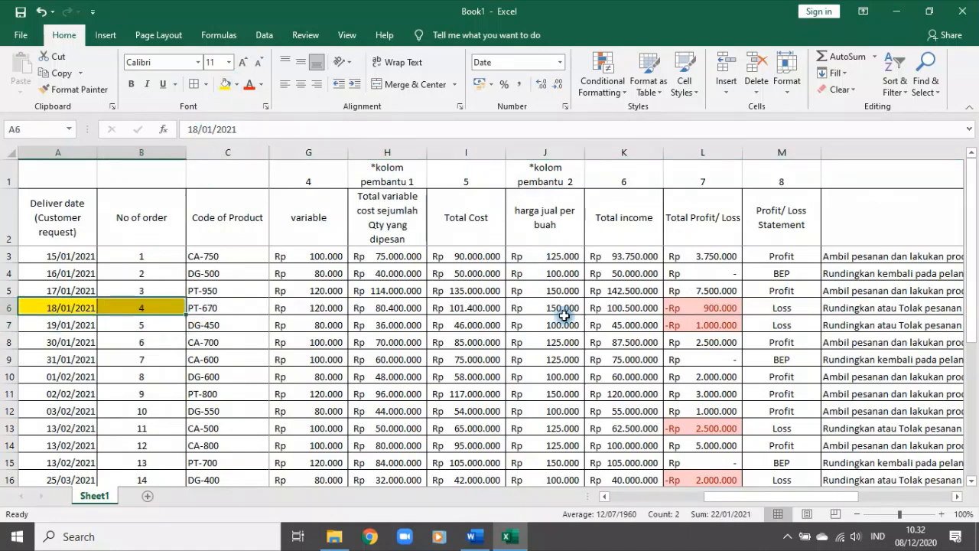
Step: Replace order 4's quantity in E6 with 700 and fill that cell yellow
{"action": "left_click_drag", "start_coordinate": [754, 498], "coordinate": [651, 498]}
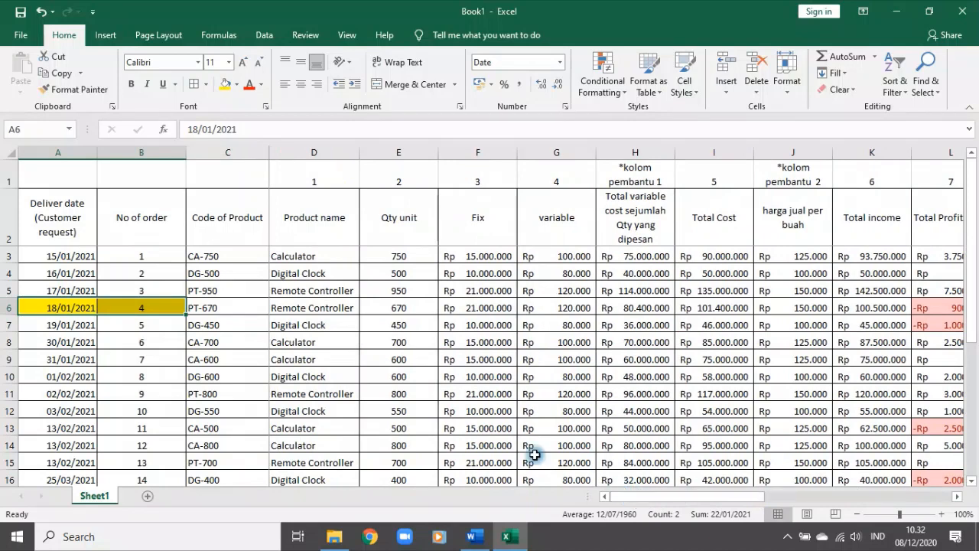
{"action": "left_click", "coordinate": [399, 306]}
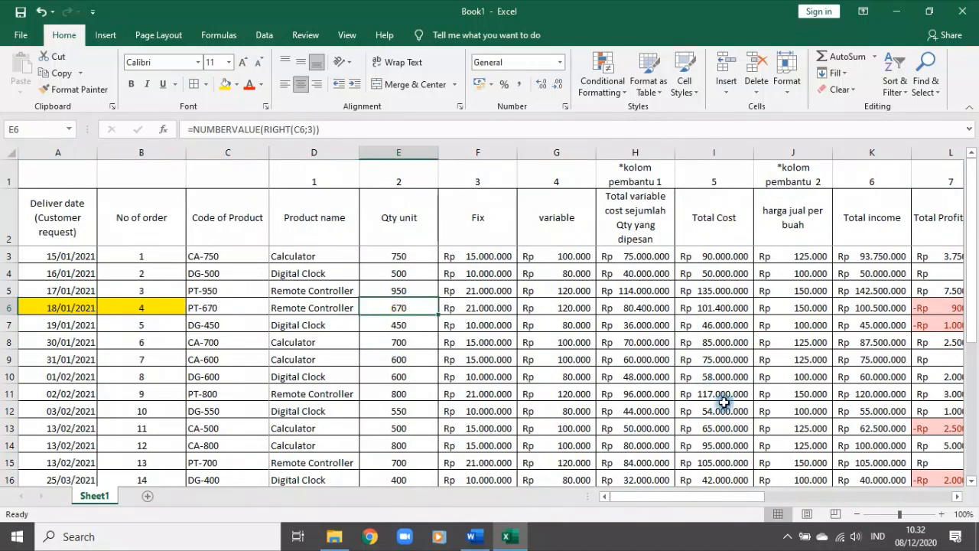
{"action": "left_click_drag", "start_coordinate": [738, 497], "coordinate": [763, 494]}
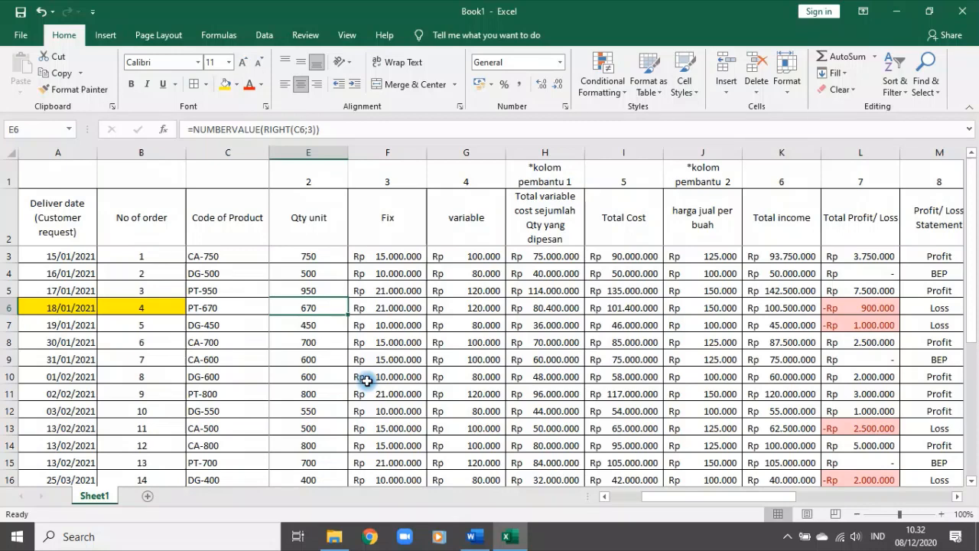
{"action": "type", "text": "700"}
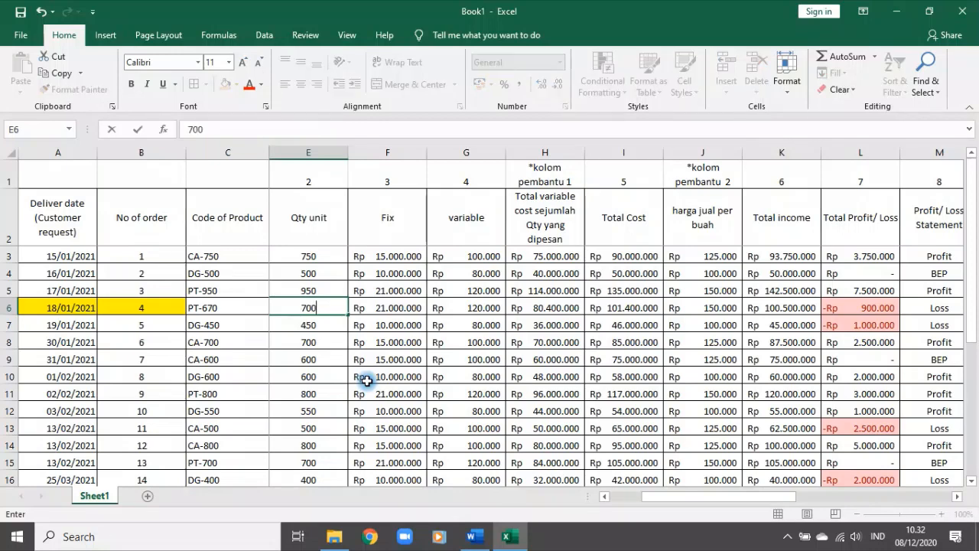
{"action": "key", "text": "Return"}
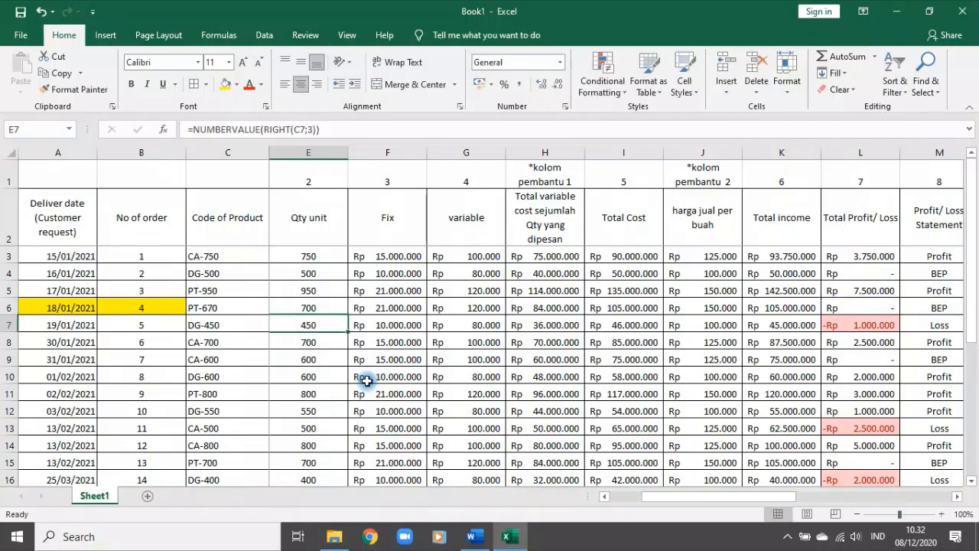
{"action": "left_click", "coordinate": [311, 307]}
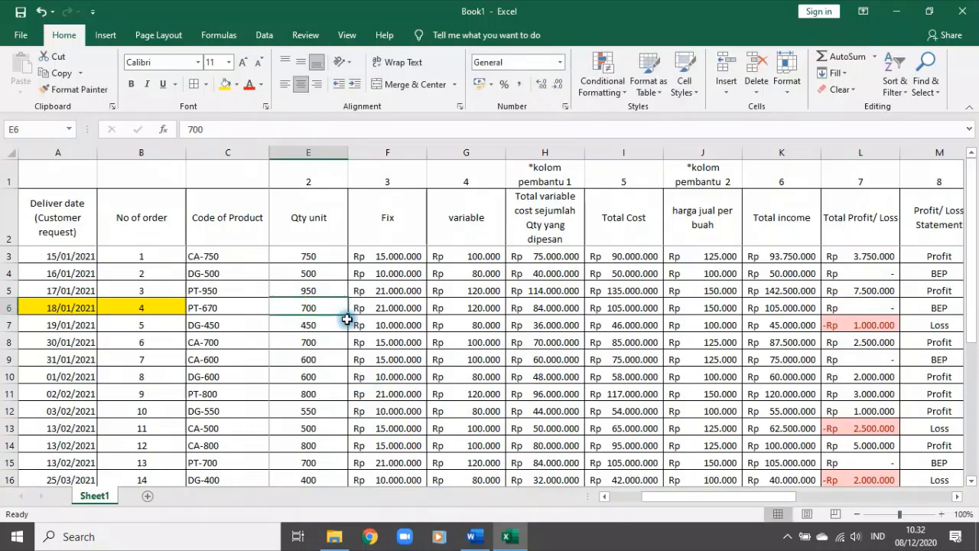
{"action": "left_click", "coordinate": [225, 81]}
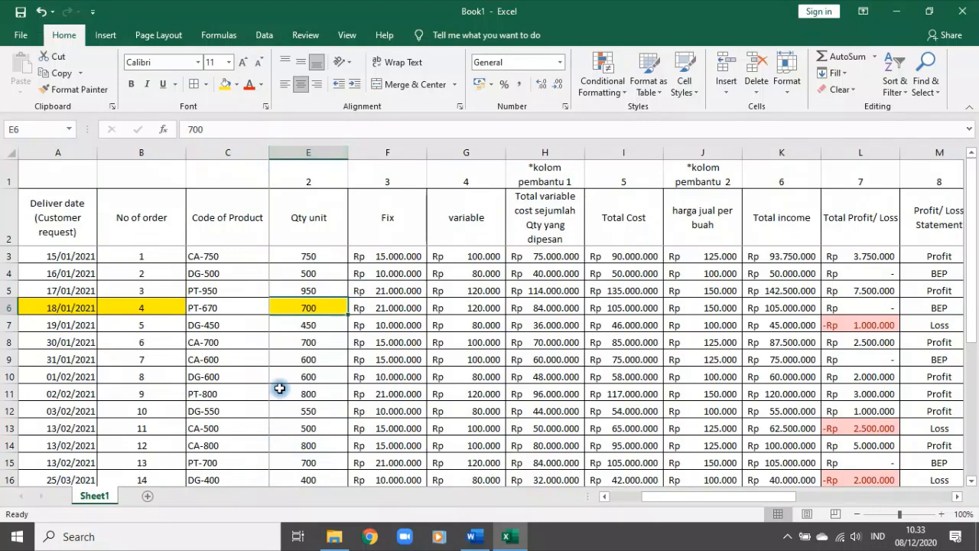
Step: Add a "BEP" heading in F21 beside Harga jual and enter "700 UNIT" for Remote Controller in F24
{"action": "scroll", "coordinate": [280, 391], "scroll_direction": "down", "scroll_amount": 7}
{"action": "left_click", "coordinate": [100, 346]}
{"action": "scroll", "coordinate": [406, 428], "scroll_direction": "up", "scroll_amount": 5}
{"action": "scroll", "coordinate": [389, 470], "scroll_direction": "down", "scroll_amount": 1}
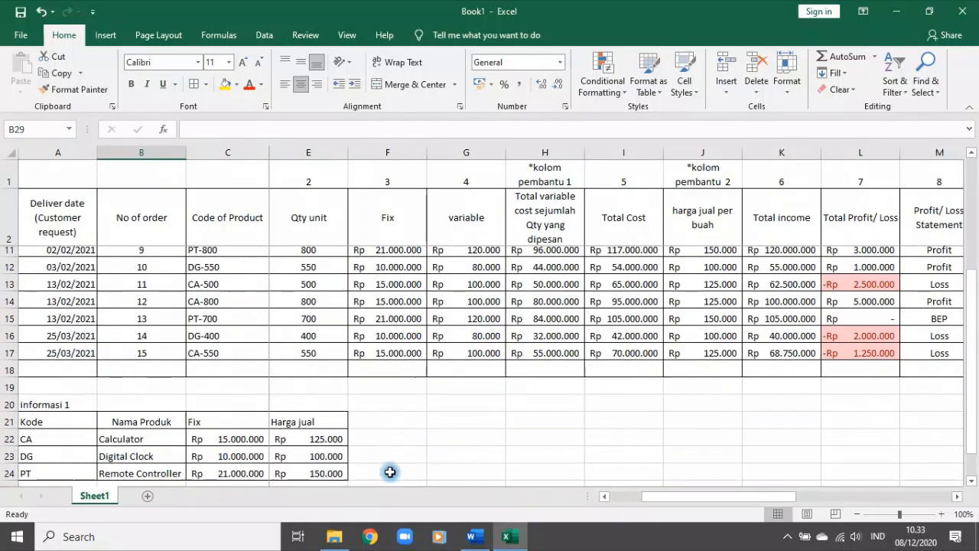
{"action": "left_click", "coordinate": [379, 406]}
{"action": "type", "text": "BEP"}
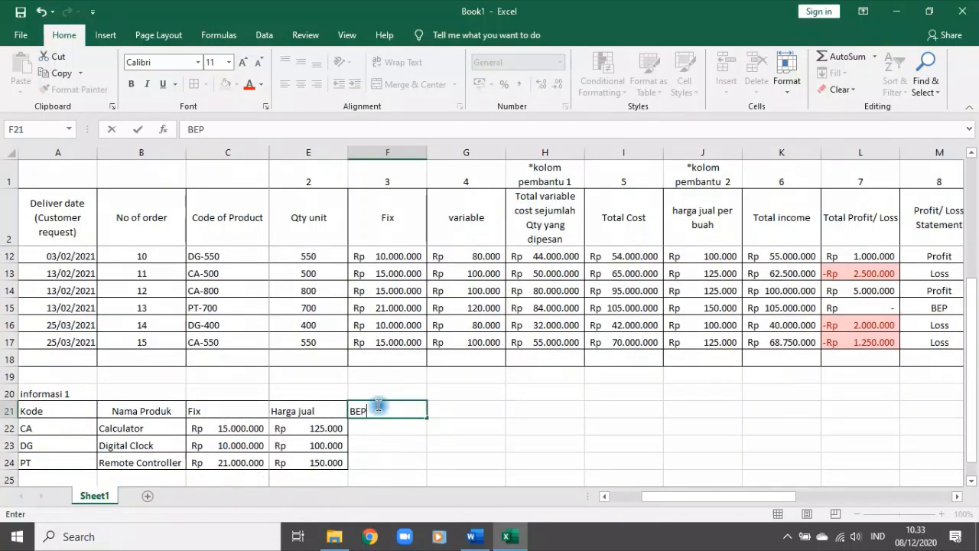
{"action": "key", "text": "Return"}
{"action": "key", "text": "Return"}
{"action": "key", "text": "Return"}
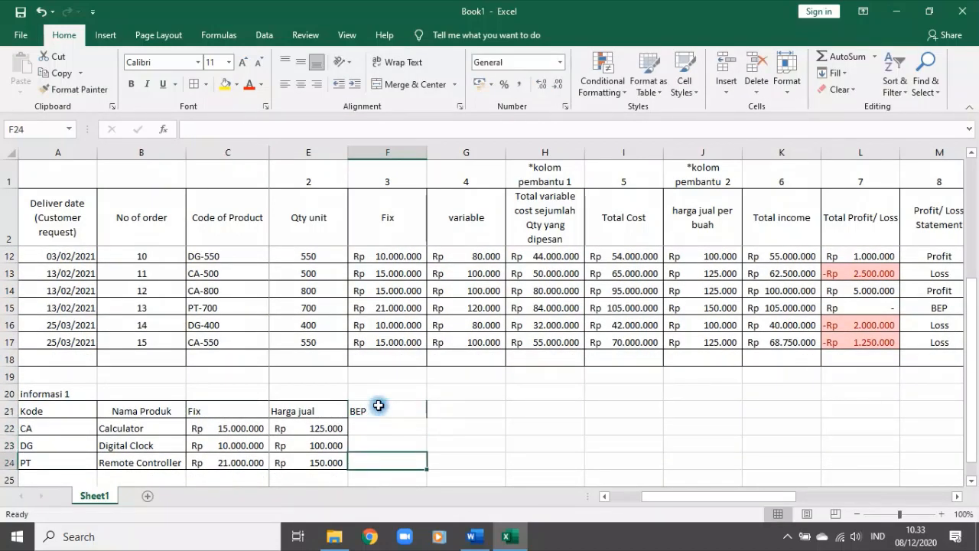
{"action": "type", "text": "700 UNIT"}
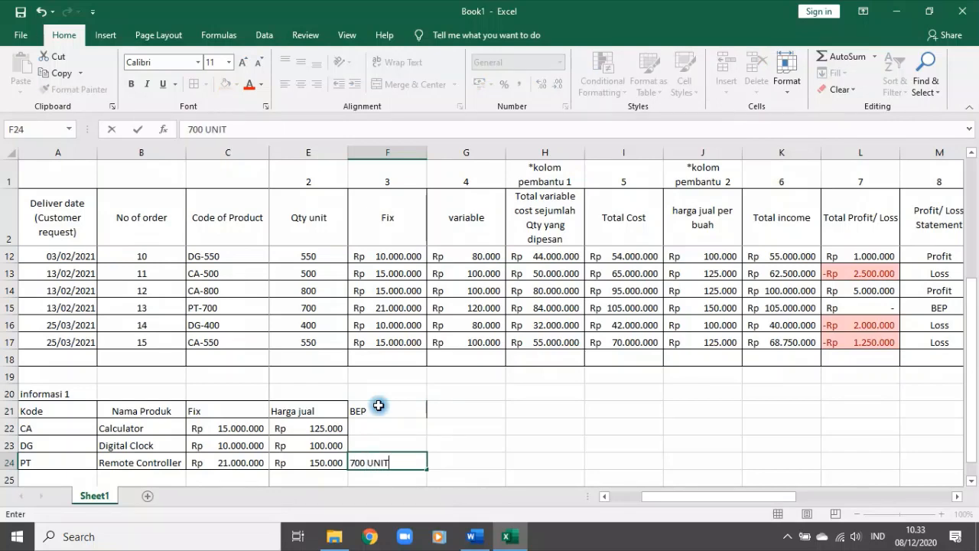
{"action": "key", "text": "Return"}
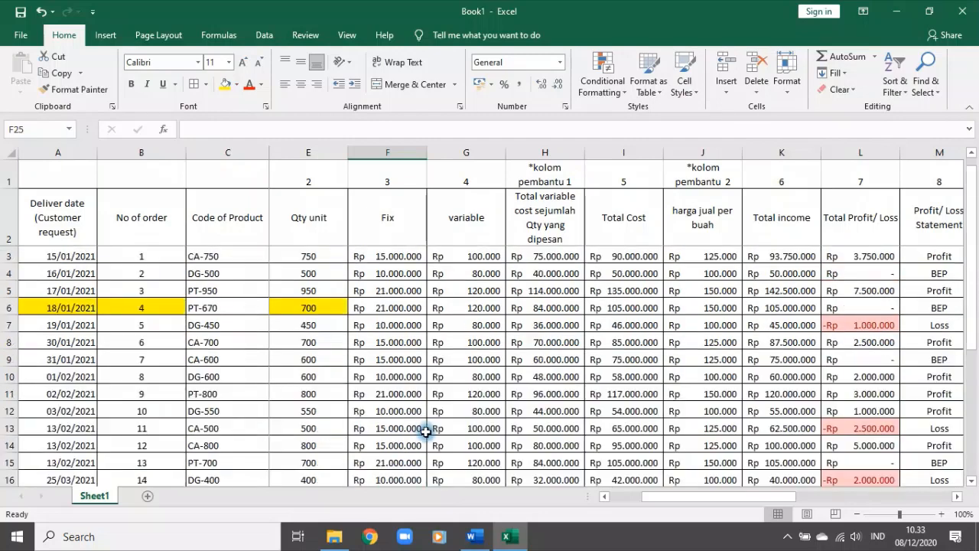
Step: Turn on filtering for the order table's header row 2
{"action": "scroll", "coordinate": [413, 425], "scroll_direction": "up", "scroll_amount": 3}
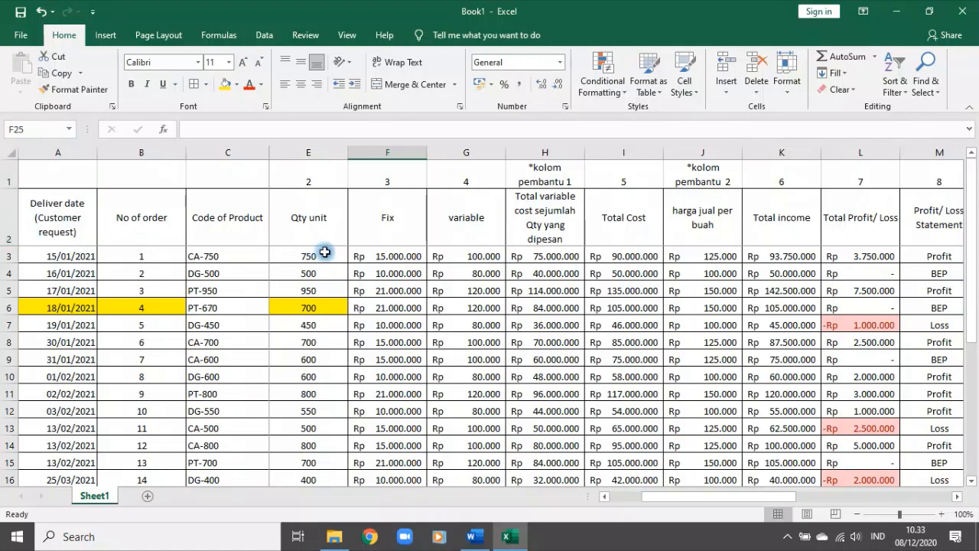
{"action": "left_click", "coordinate": [8, 239]}
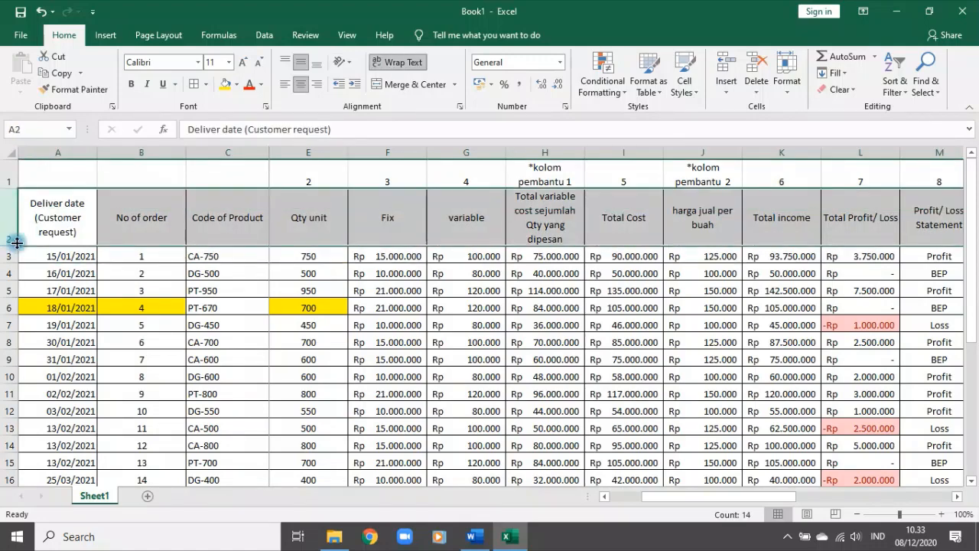
{"action": "left_click", "coordinate": [899, 82]}
{"action": "left_click", "coordinate": [916, 164]}
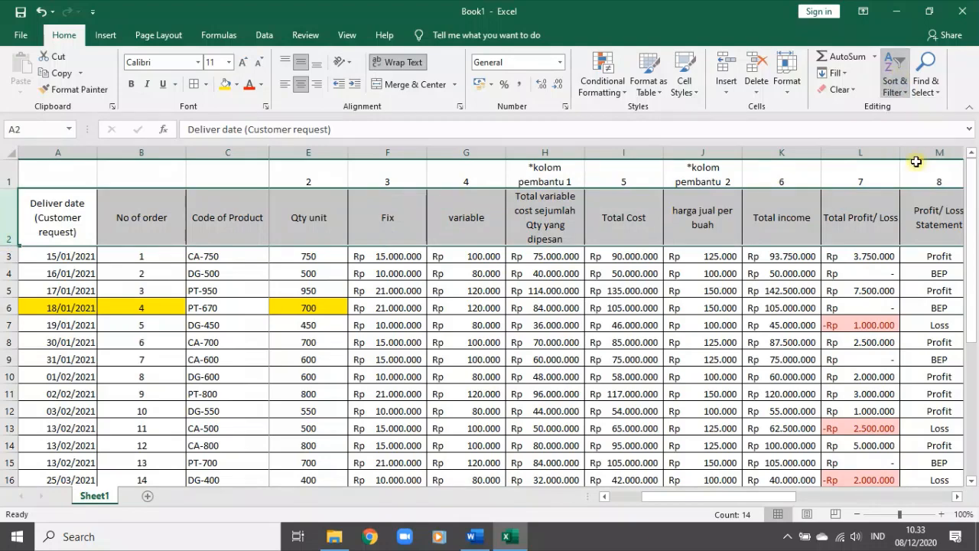
Step: Filter the Product name column to show only Calculator orders
{"action": "left_click_drag", "start_coordinate": [728, 496], "coordinate": [639, 499]}
{"action": "left_click", "coordinate": [351, 239]}
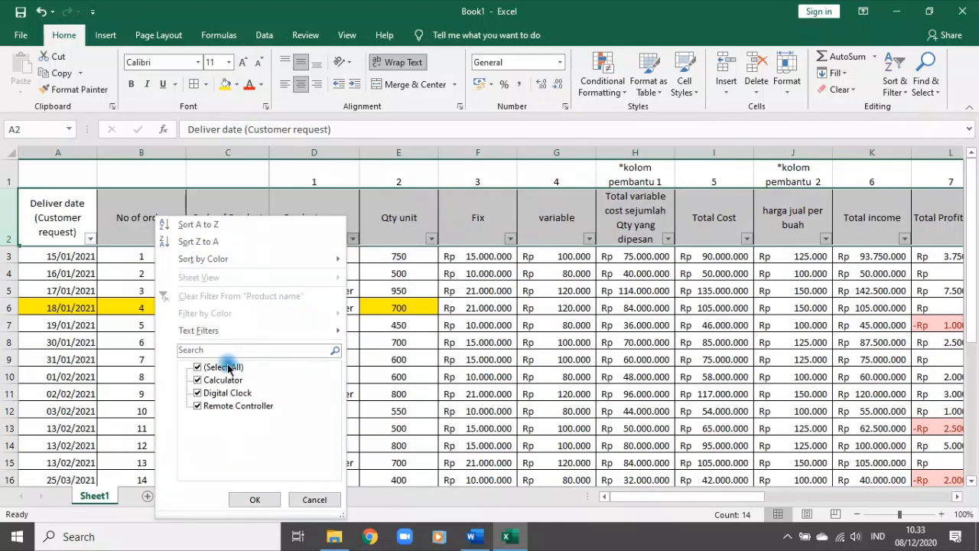
{"action": "left_click", "coordinate": [222, 367]}
{"action": "left_click", "coordinate": [223, 380]}
{"action": "left_click", "coordinate": [256, 499]}
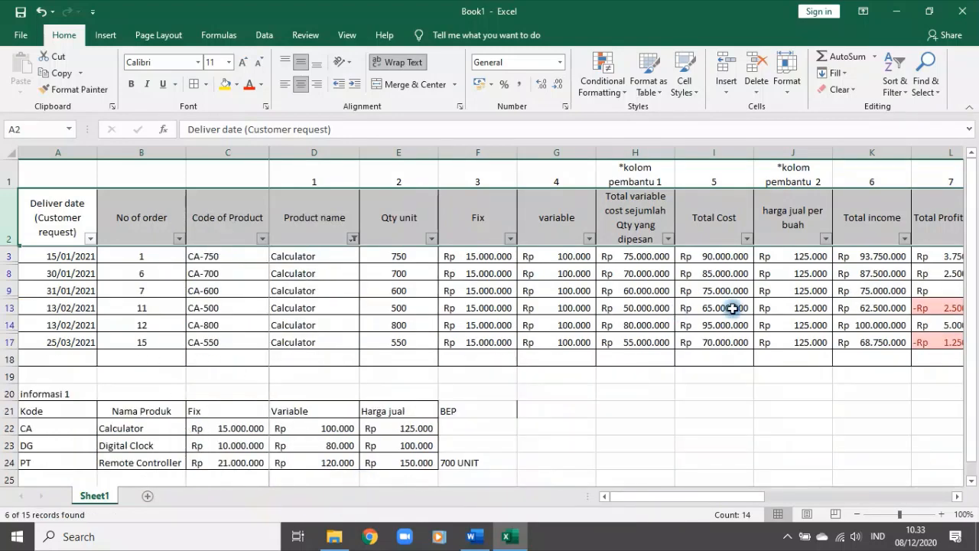
Step: Find the break-even Calculator order and enter "600 UNIT" as Calculator's BEP in F22
{"action": "left_click_drag", "start_coordinate": [709, 505], "coordinate": [741, 499]}
{"action": "left_click", "coordinate": [849, 286]}
{"action": "left_click", "coordinate": [222, 288]}
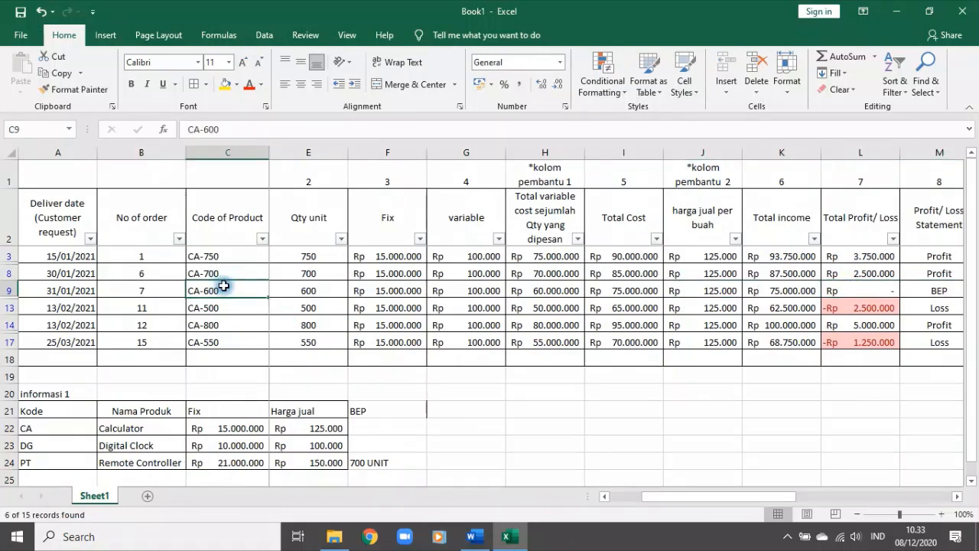
{"action": "left_click", "coordinate": [385, 427]}
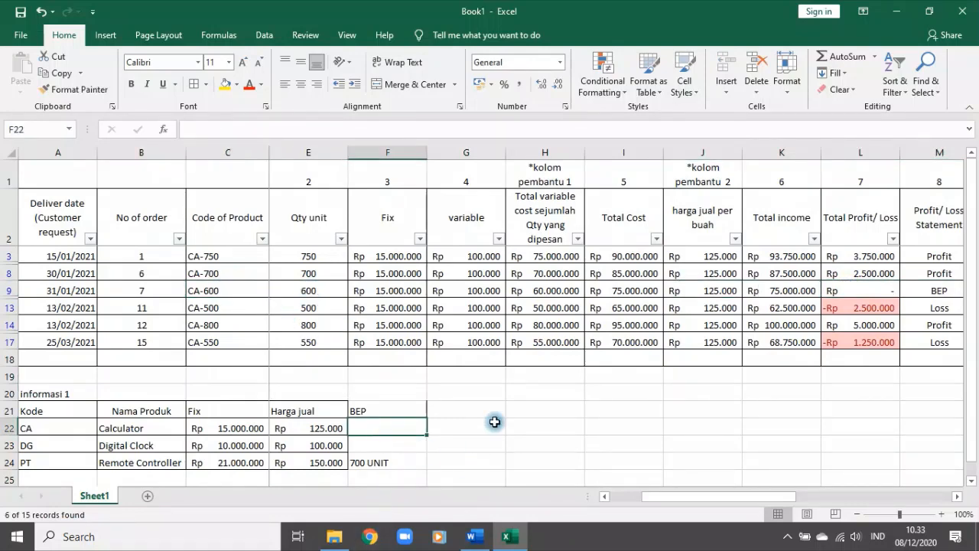
{"action": "type", "text": "600 UNIT"}
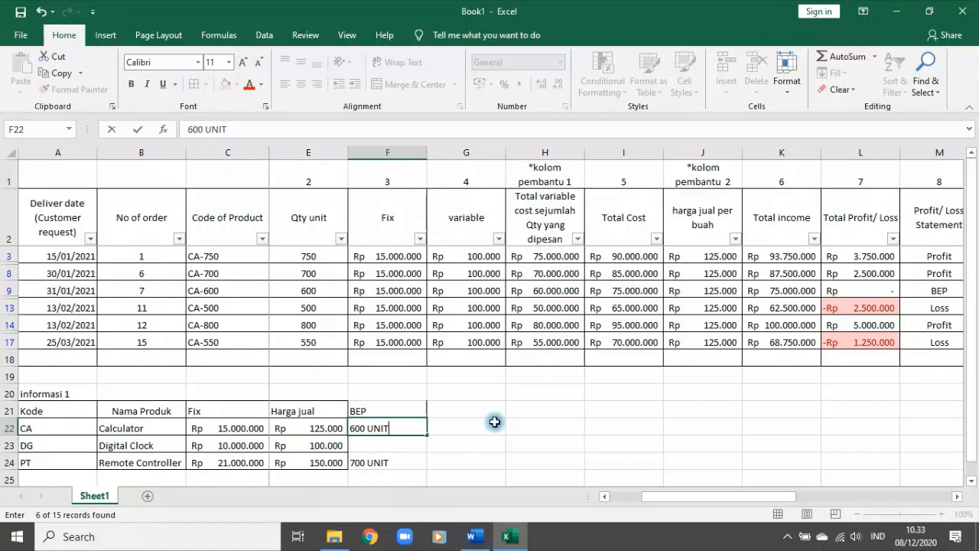
{"action": "key", "text": "Return"}
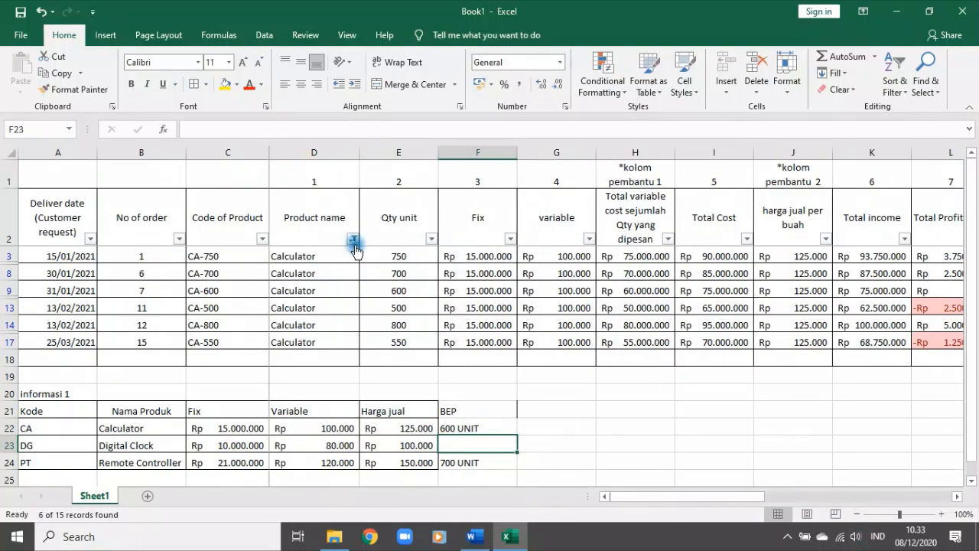
Step: Change the Product name filter to show only Digital Clock orders
{"action": "left_click", "coordinate": [353, 234]}
{"action": "left_click", "coordinate": [207, 367]}
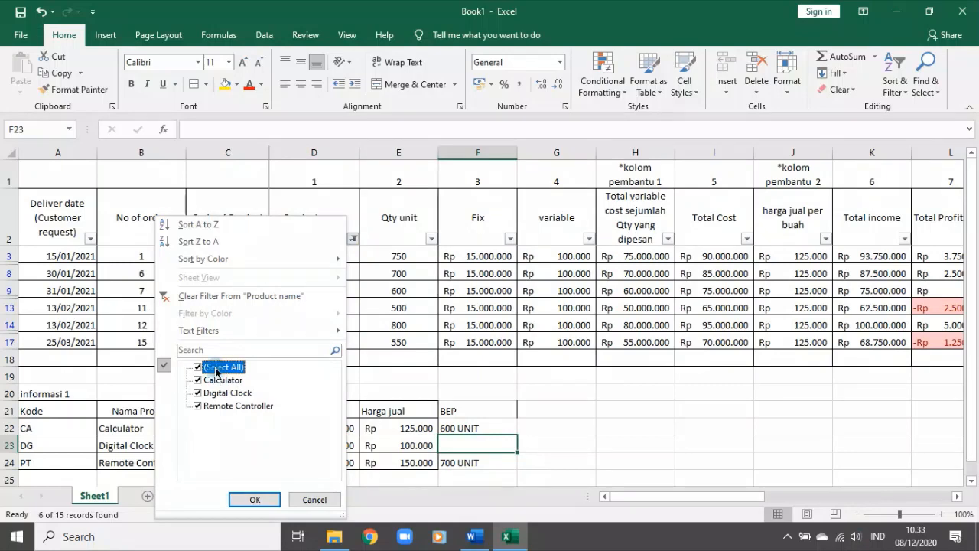
{"action": "left_click", "coordinate": [207, 367]}
{"action": "left_click", "coordinate": [222, 393]}
{"action": "left_click", "coordinate": [255, 499]}
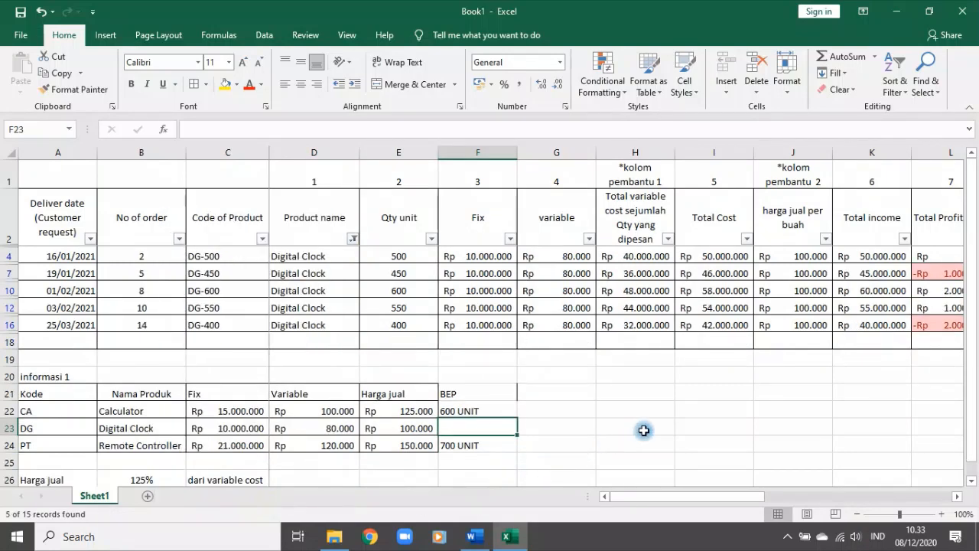
Step: Find the break-even Digital Clock order and enter "500 UNIT" as Digital Clock's BEP in F23
{"action": "left_click", "coordinate": [926, 257]}
{"action": "left_click_drag", "start_coordinate": [750, 497], "coordinate": [727, 498]}
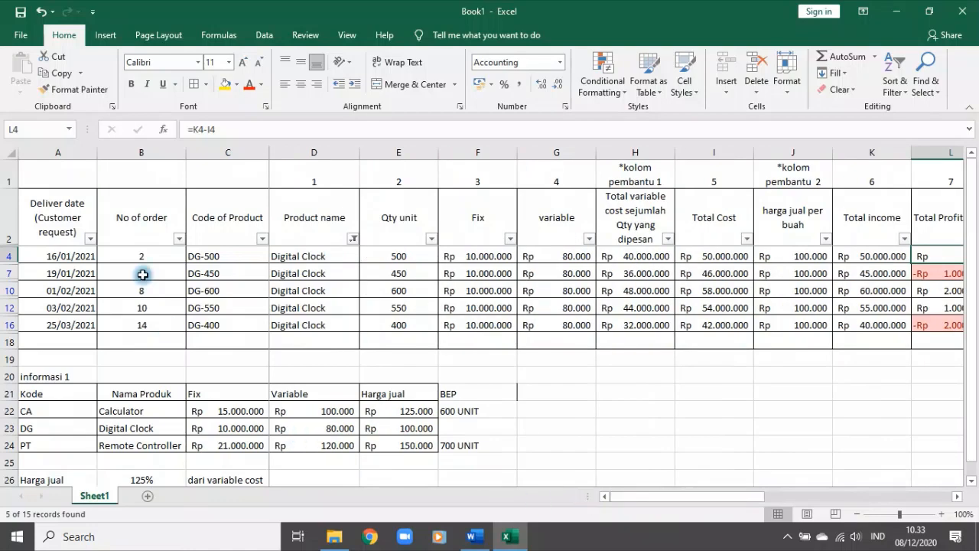
{"action": "left_click", "coordinate": [208, 260]}
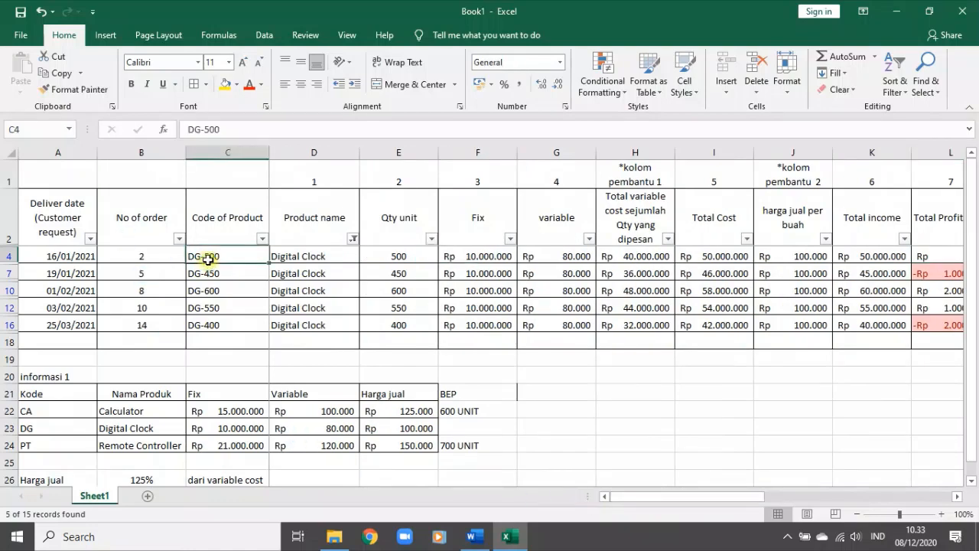
{"action": "left_click", "coordinate": [465, 425]}
{"action": "type", "text": "500 UNIT"}
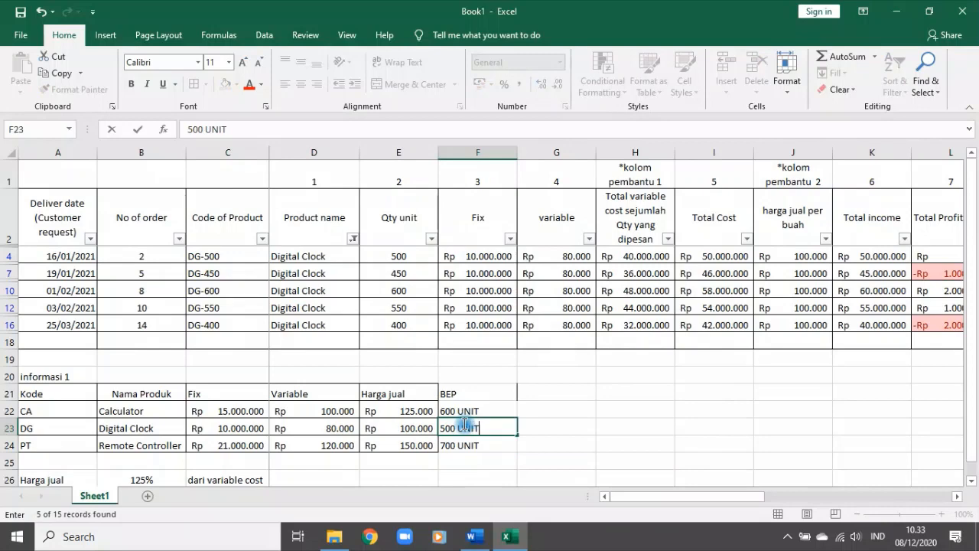
{"action": "key", "text": "Return"}
Step: Centre the BEP column cells F21:F24 in the information table and add borders around them
{"action": "left_click_drag", "start_coordinate": [470, 393], "coordinate": [476, 443]}
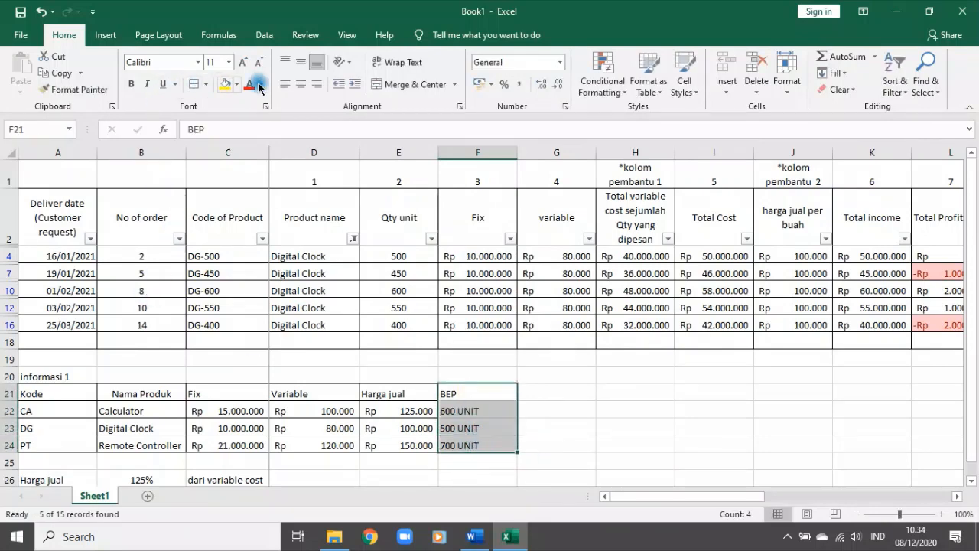
{"action": "left_click", "coordinate": [301, 84]}
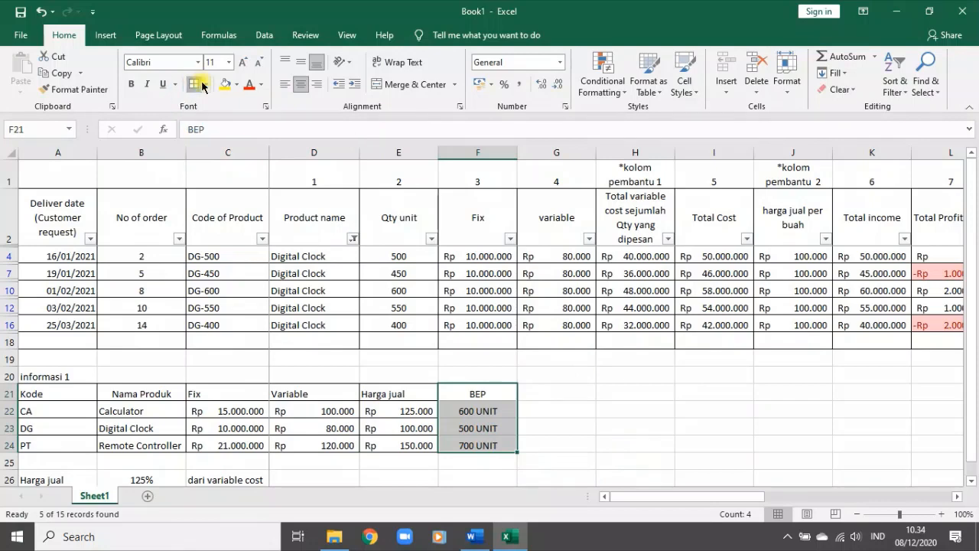
{"action": "left_click", "coordinate": [198, 84]}
{"action": "left_click_drag", "start_coordinate": [662, 447], "coordinate": [664, 461]}
{"action": "left_click", "coordinate": [726, 479]}
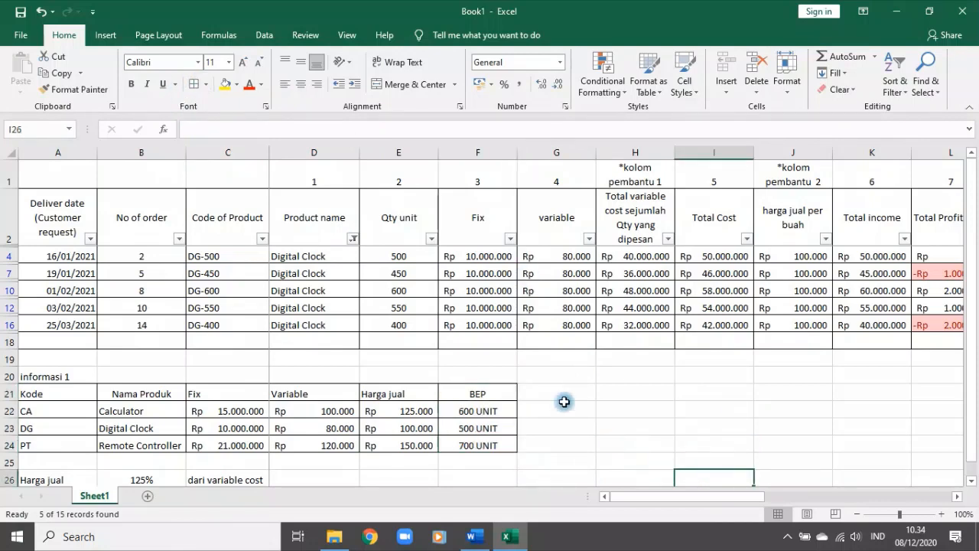
Step: Turn off filtering for the order table and show all orders again
{"action": "left_click", "coordinate": [485, 376]}
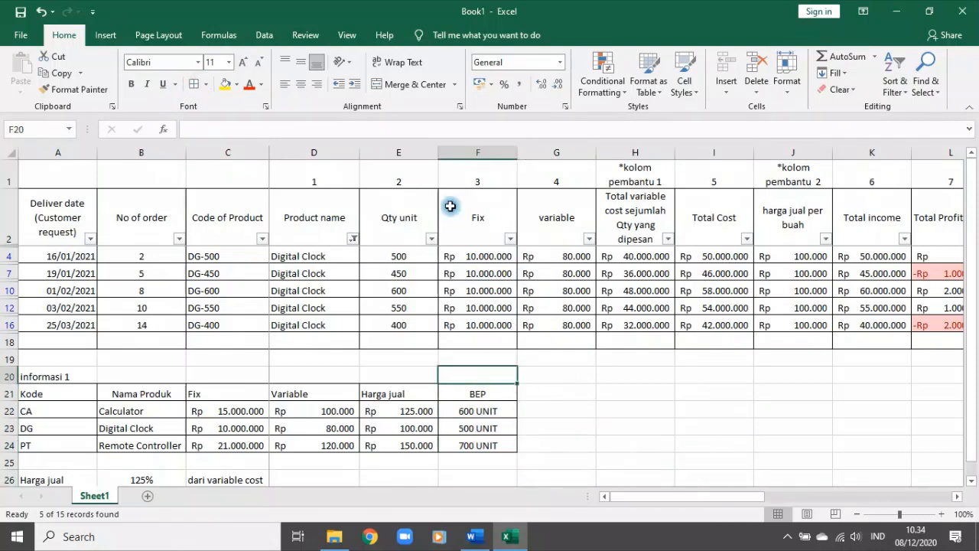
{"action": "left_click", "coordinate": [892, 82]}
{"action": "left_click", "coordinate": [897, 174]}
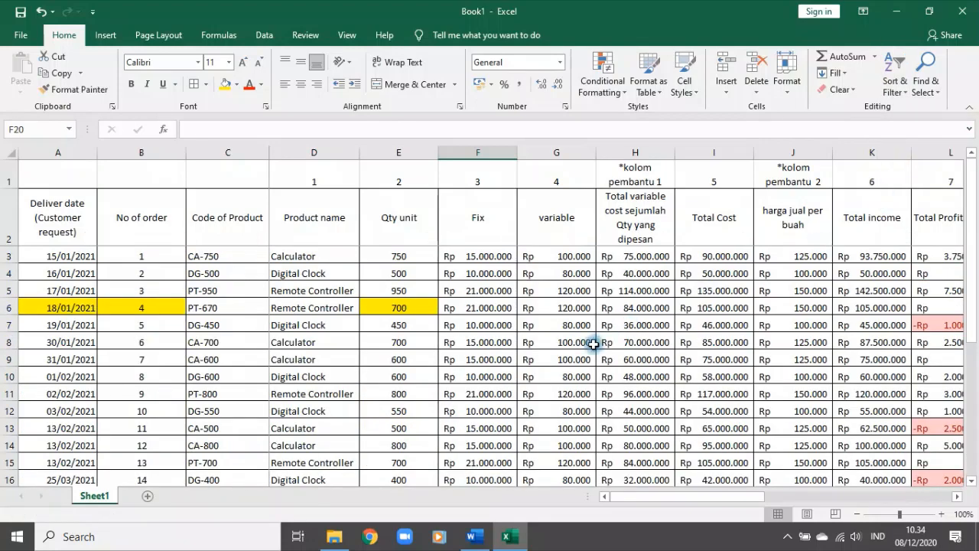
Step: Restore the Qty unit formula in E6 by filling the formula from E5 down to E7
{"action": "scroll", "coordinate": [594, 344], "scroll_direction": "down", "scroll_amount": 5}
{"action": "scroll", "coordinate": [584, 349], "scroll_direction": "up", "scroll_amount": 5}
{"action": "left_click", "coordinate": [381, 310]}
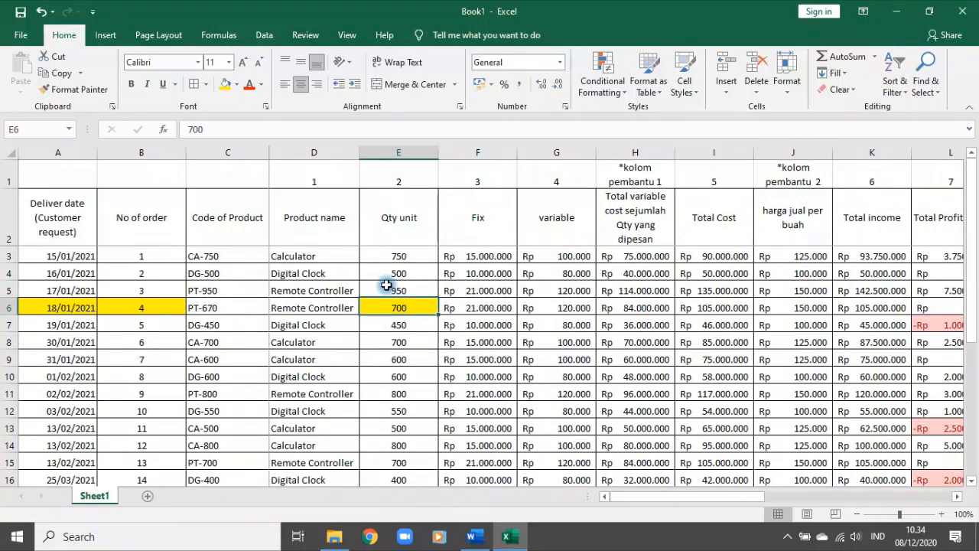
{"action": "left_click", "coordinate": [390, 290]}
{"action": "left_click_drag", "start_coordinate": [437, 299], "coordinate": [435, 332]}
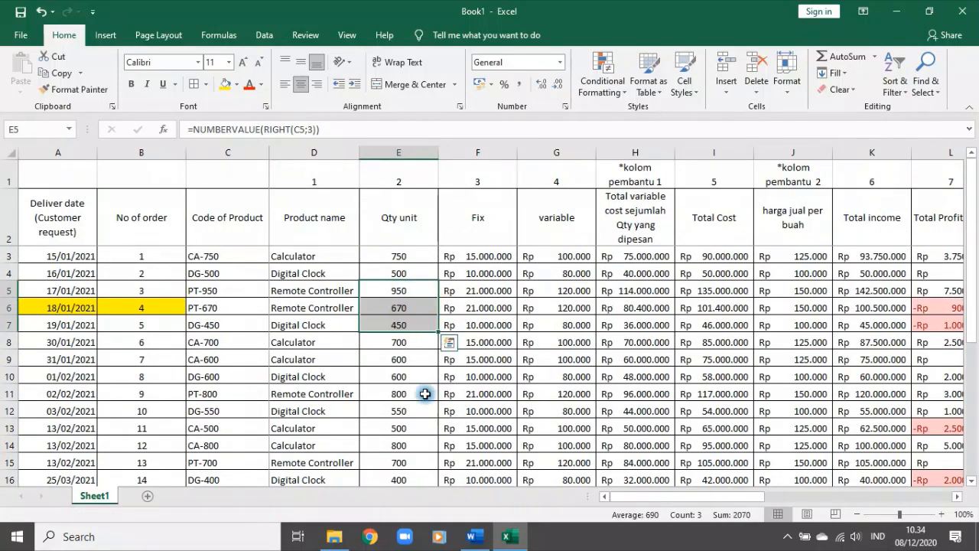
{"action": "left_click", "coordinate": [419, 360]}
Step: Highlight the BEP column cells F21:F24 in the information table with yellow fill
{"action": "scroll", "coordinate": [412, 389], "scroll_direction": "down", "scroll_amount": 6}
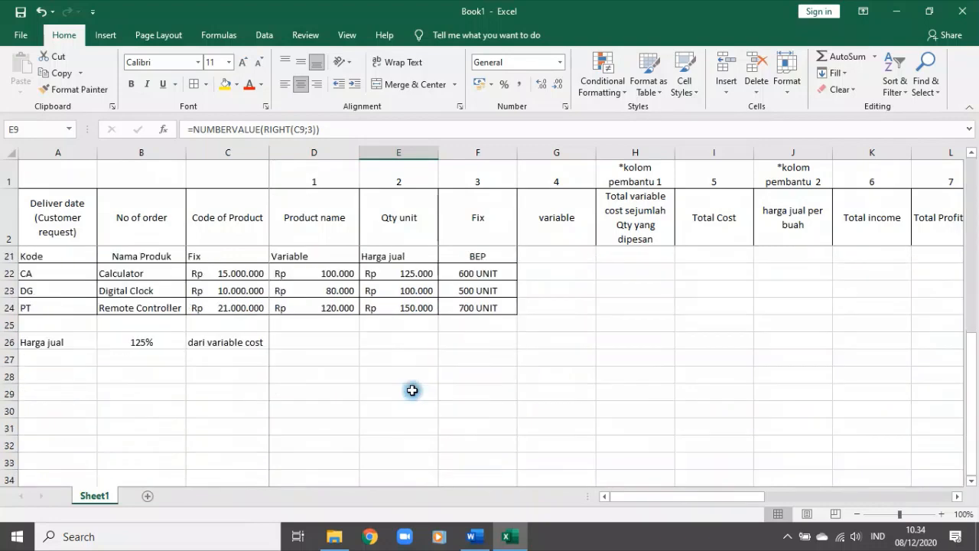
{"action": "left_click", "coordinate": [488, 307]}
{"action": "scroll", "coordinate": [414, 402], "scroll_direction": "up", "scroll_amount": 1}
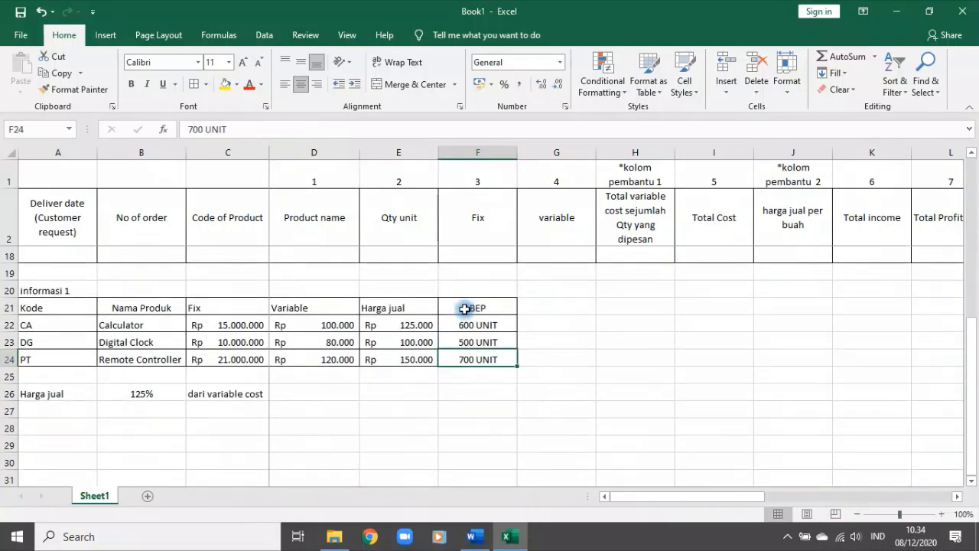
{"action": "left_click_drag", "start_coordinate": [466, 304], "coordinate": [466, 358]}
{"action": "left_click", "coordinate": [228, 84]}
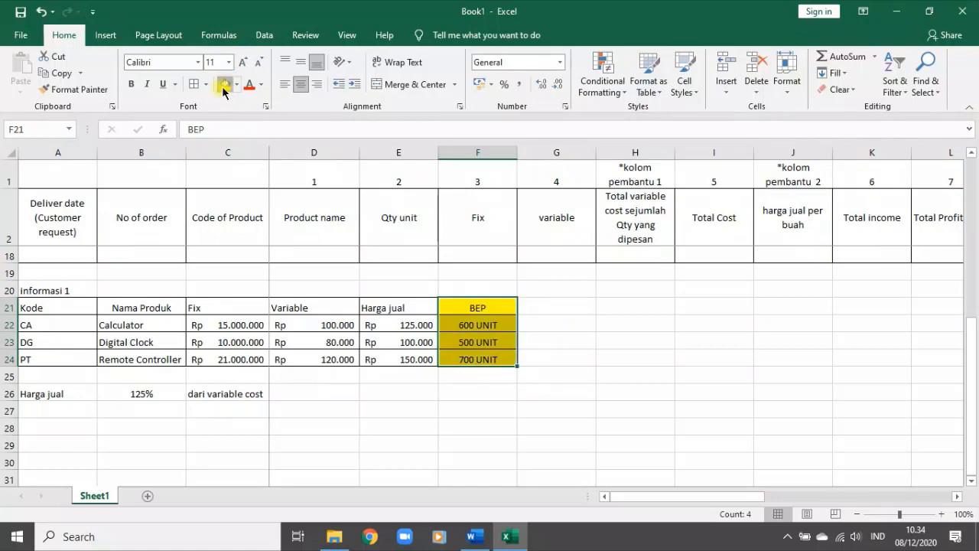
{"action": "scroll", "coordinate": [474, 310], "scroll_direction": "up", "scroll_amount": 4}
{"action": "scroll", "coordinate": [481, 314], "scroll_direction": "down", "scroll_amount": 4}
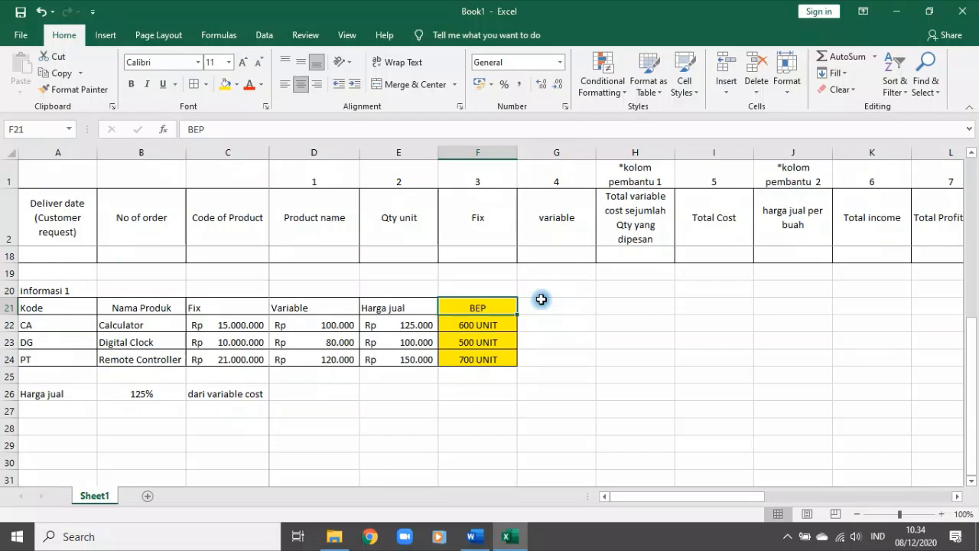
Step: Rename the worksheet Sheet1 as JAWABAN
{"action": "scroll", "coordinate": [800, 360], "scroll_direction": "up", "scroll_amount": 5}
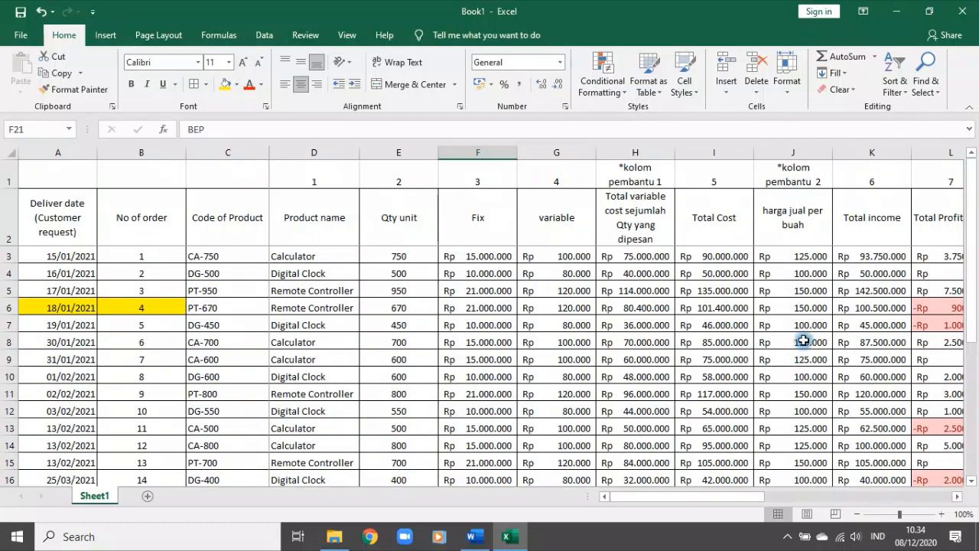
{"action": "double_click", "coordinate": [90, 497]}
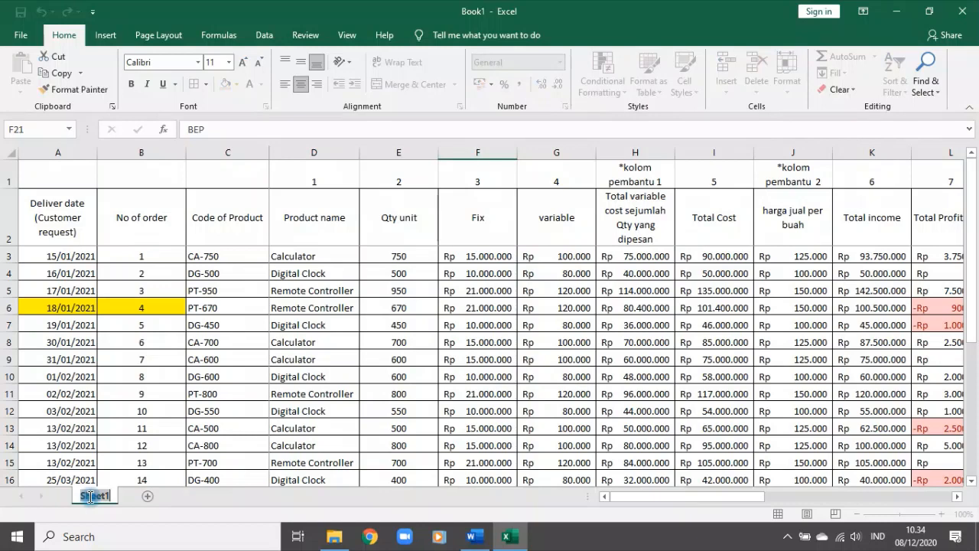
{"action": "type", "text": "jAWA"}
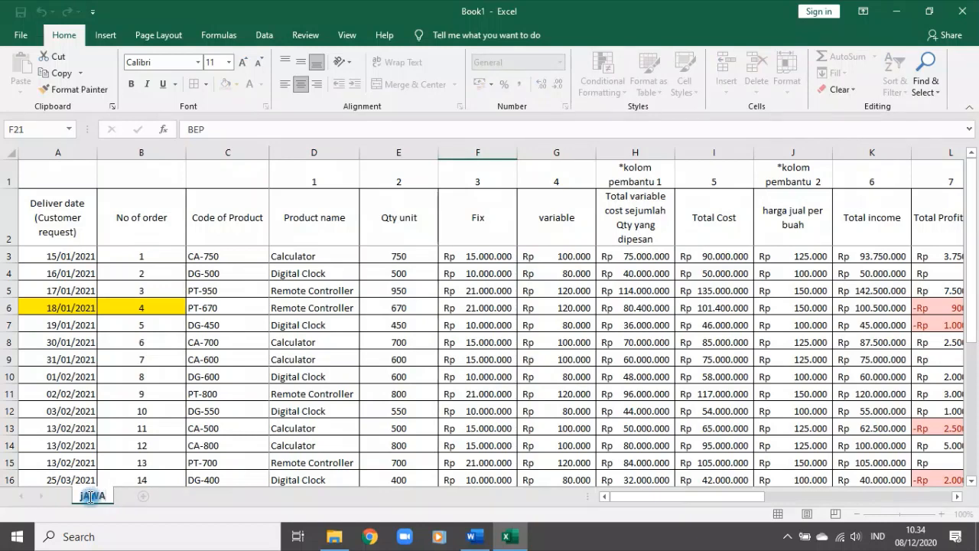
{"action": "key", "text": "BackSpace"}
{"action": "key", "text": "BackSpace"}
{"action": "type", "text": "JAWABAN"}
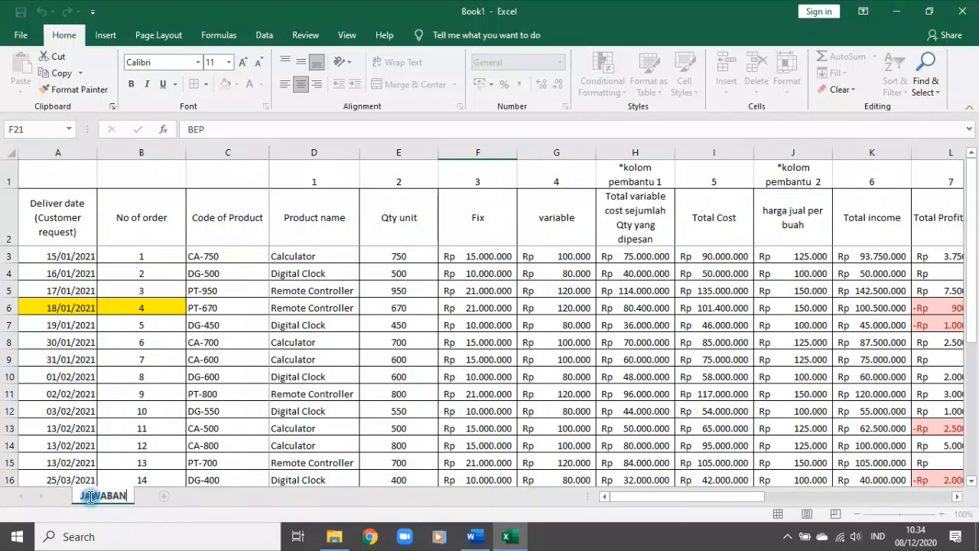
{"action": "left_click", "coordinate": [126, 404]}
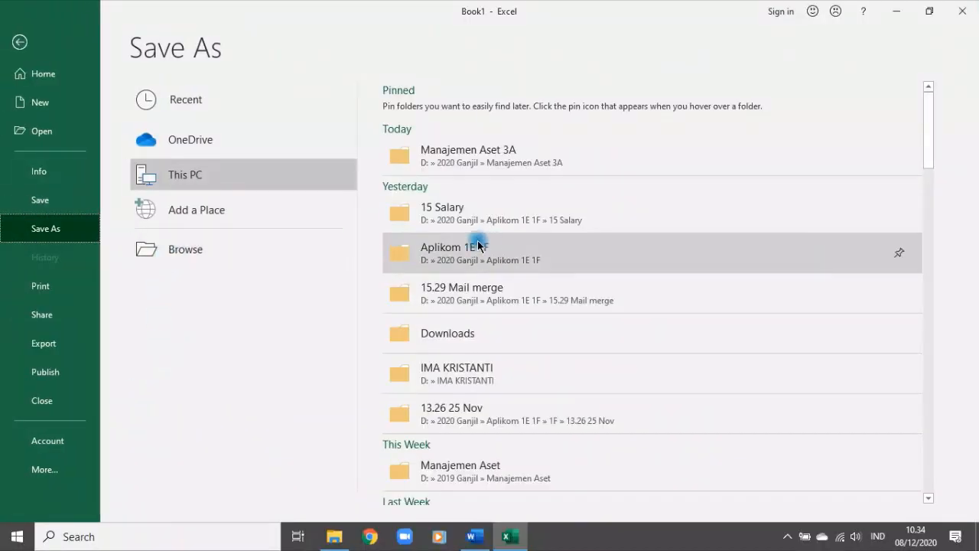
Step: Save the workbook in the Aplikom 1E 1F folder under the name "15.29 KUNCI JAWABAN"
{"action": "left_click", "coordinate": [442, 254]}
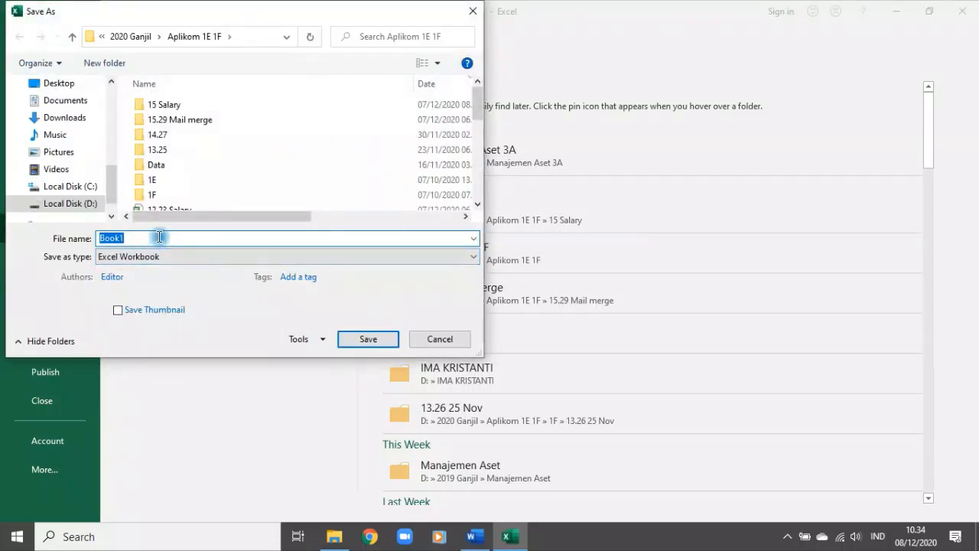
{"action": "type", "text": "15.29"}
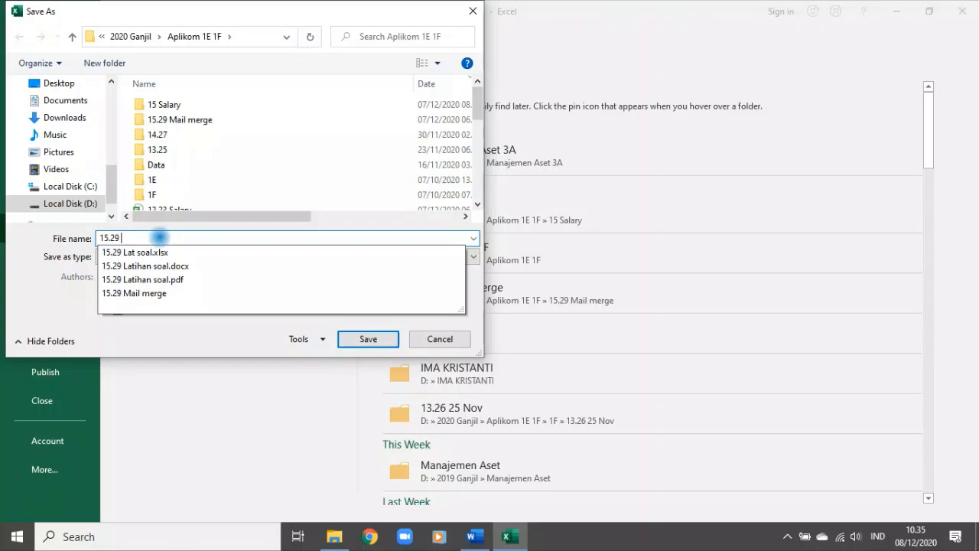
{"action": "type", "text": "KUNCI JAWABAN"}
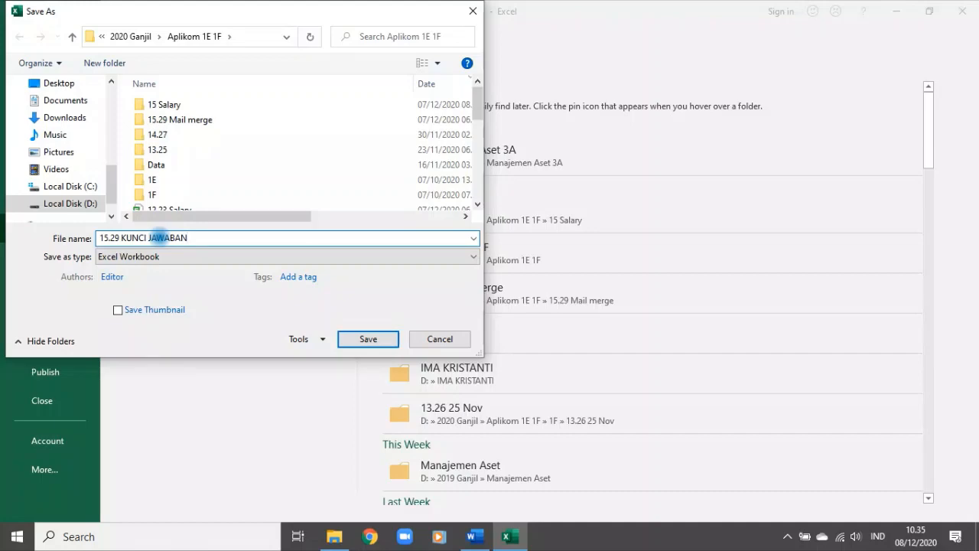
{"action": "key", "text": "Return"}
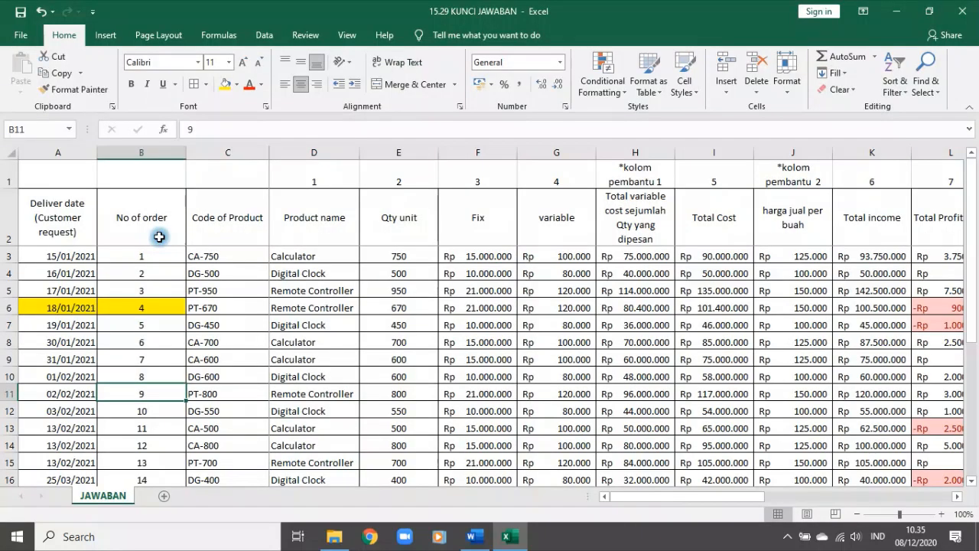
Step: Switch to File Explorer and open the 12.23 Salary workbook from the Aplikom 1E 1F folder with Excel
{"action": "left_click", "coordinate": [566, 232]}
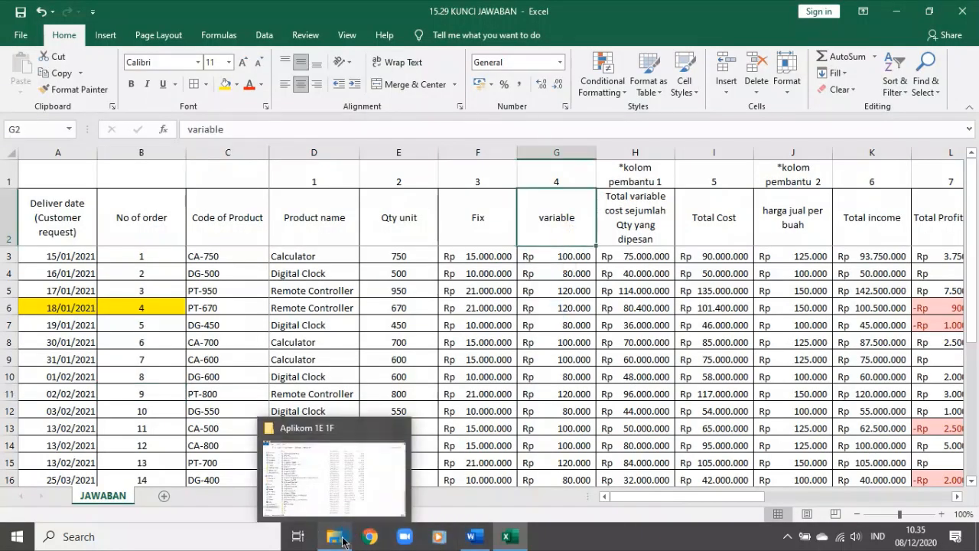
{"action": "mouse_move", "coordinate": [486, 540]}
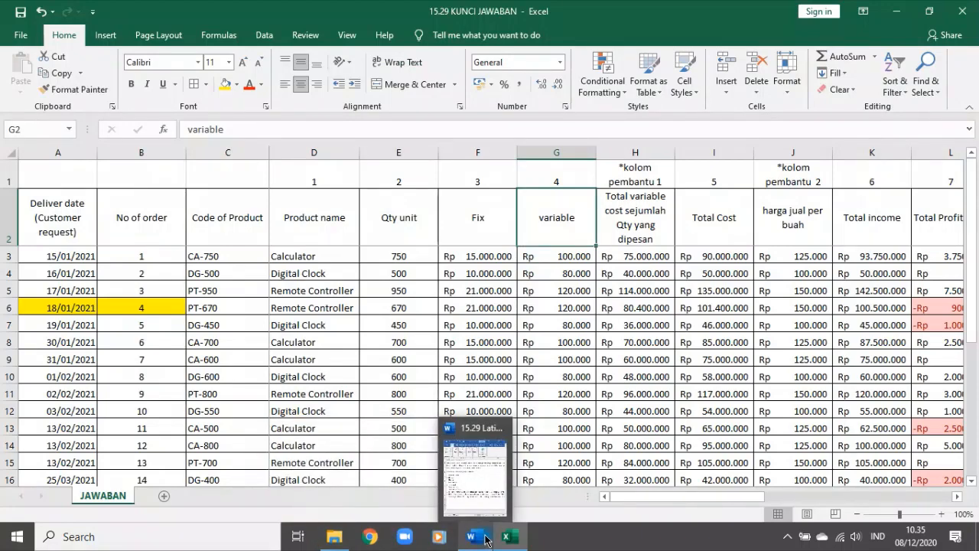
{"action": "left_click", "coordinate": [334, 538]}
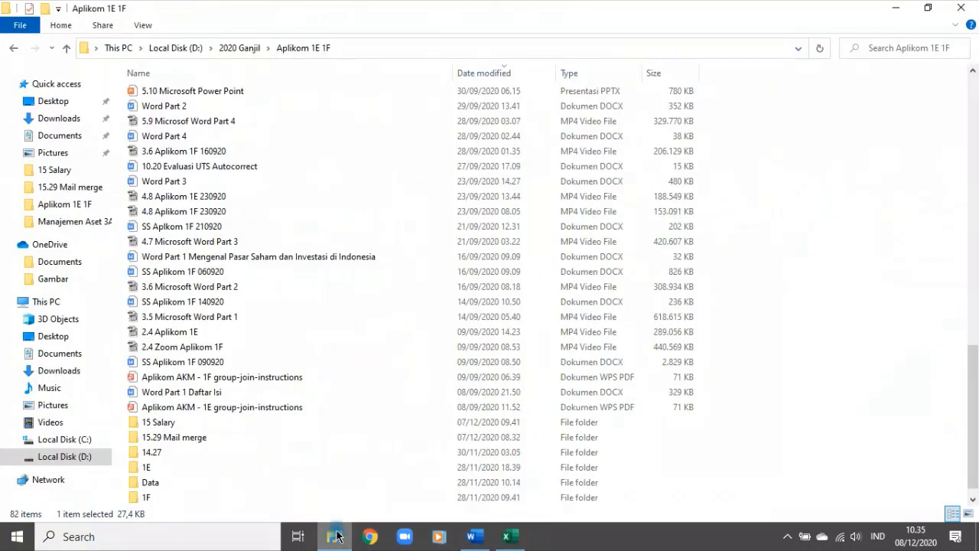
{"action": "scroll", "coordinate": [297, 288], "scroll_direction": "up", "scroll_amount": 15}
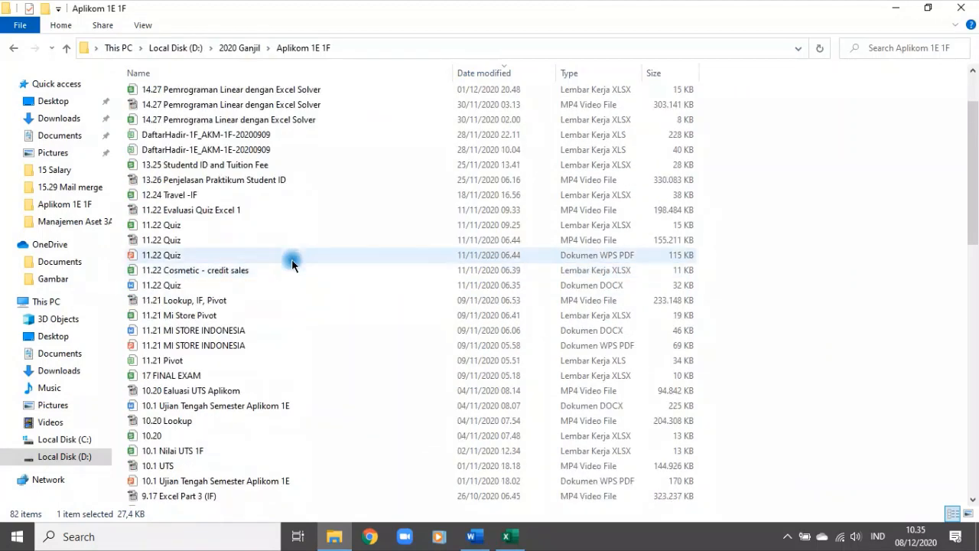
{"action": "scroll", "coordinate": [292, 262], "scroll_direction": "up", "scroll_amount": 1}
{"action": "scroll", "coordinate": [292, 262], "scroll_direction": "up", "scroll_amount": 1}
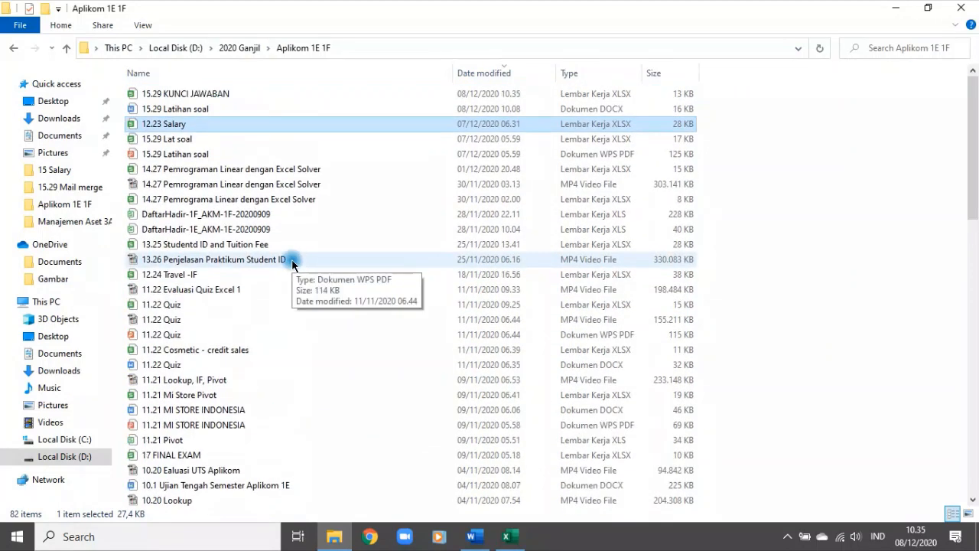
{"action": "right_click", "coordinate": [196, 125]}
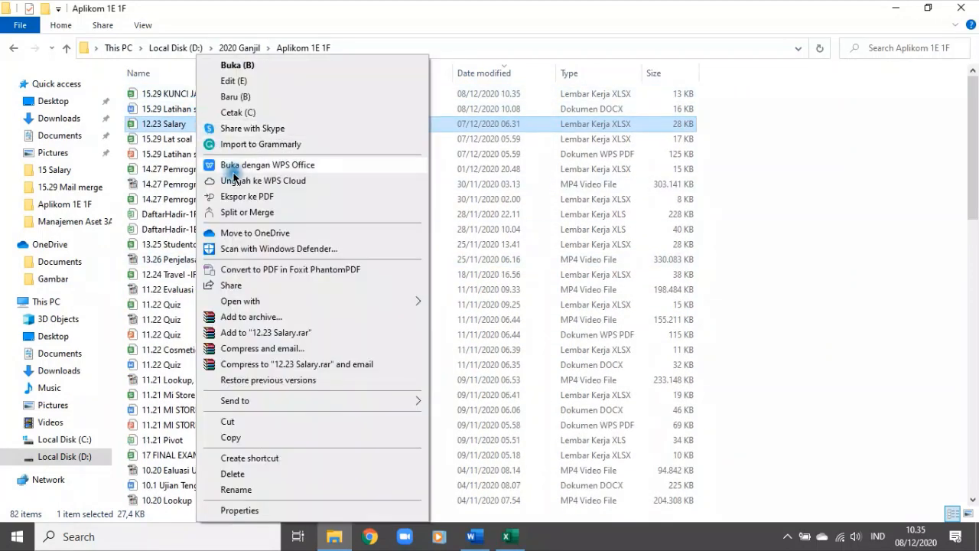
{"action": "mouse_move", "coordinate": [283, 306]}
{"action": "left_click", "coordinate": [446, 302]}
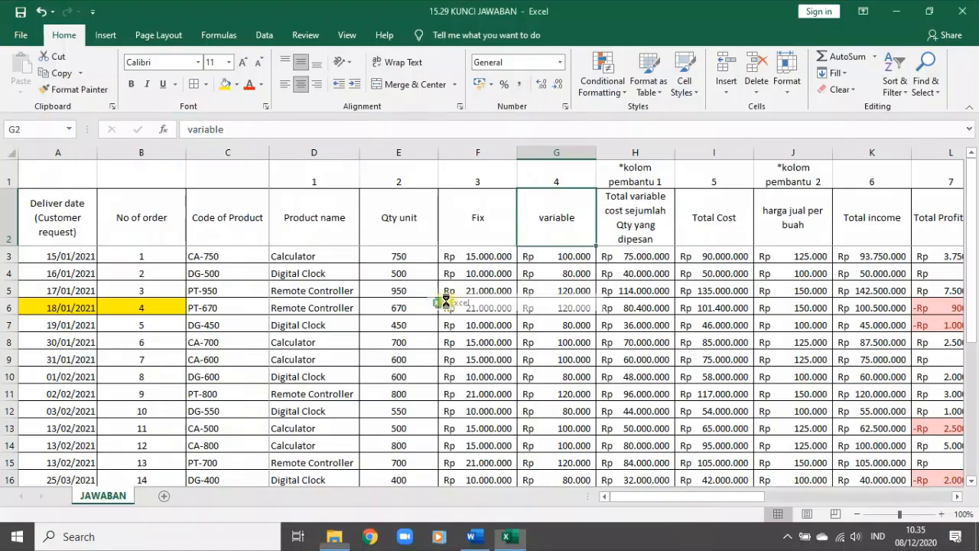
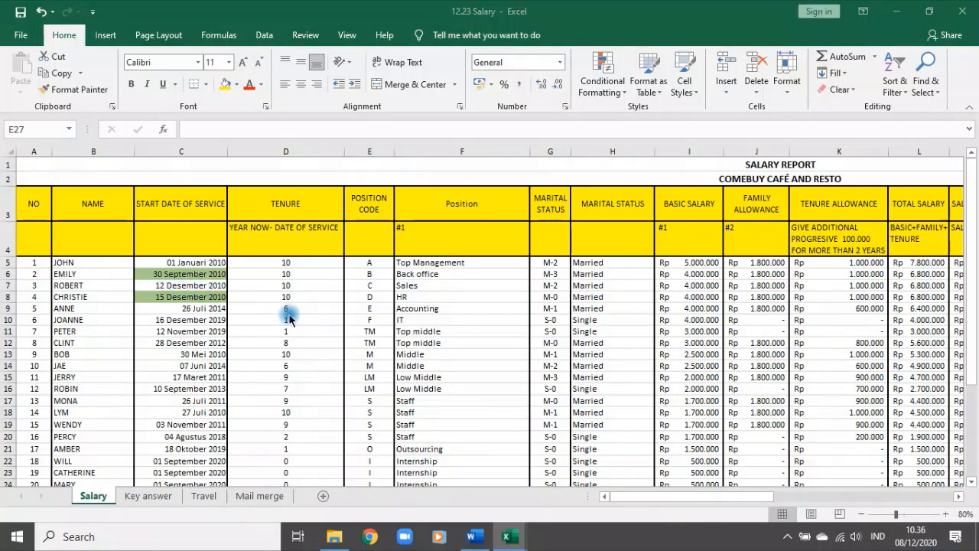
Step: Create a new blank workbook and rename its Sheet1 worksheet as DAFTAR GAJI
{"action": "key", "text": "ctrl+n"}
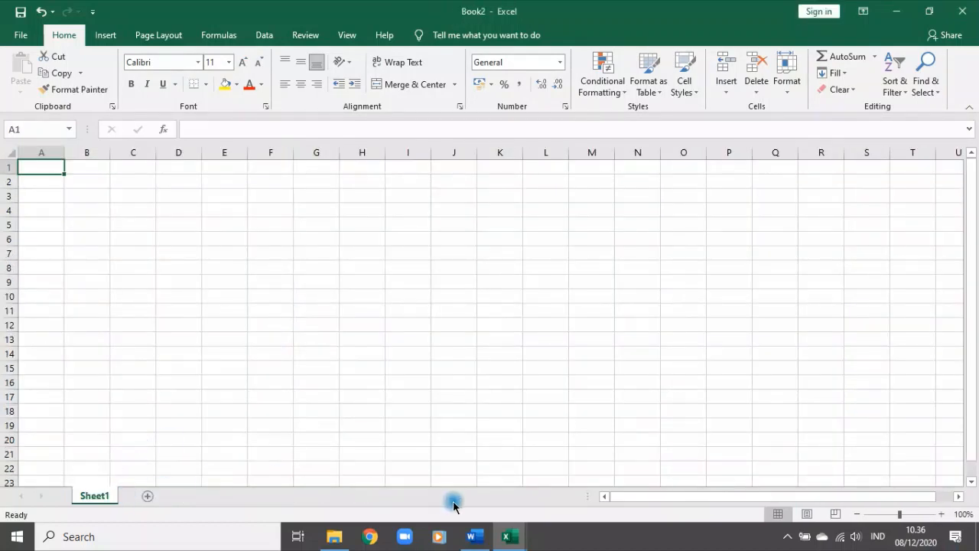
{"action": "double_click", "coordinate": [95, 494]}
{"action": "left_click", "coordinate": [202, 509]}
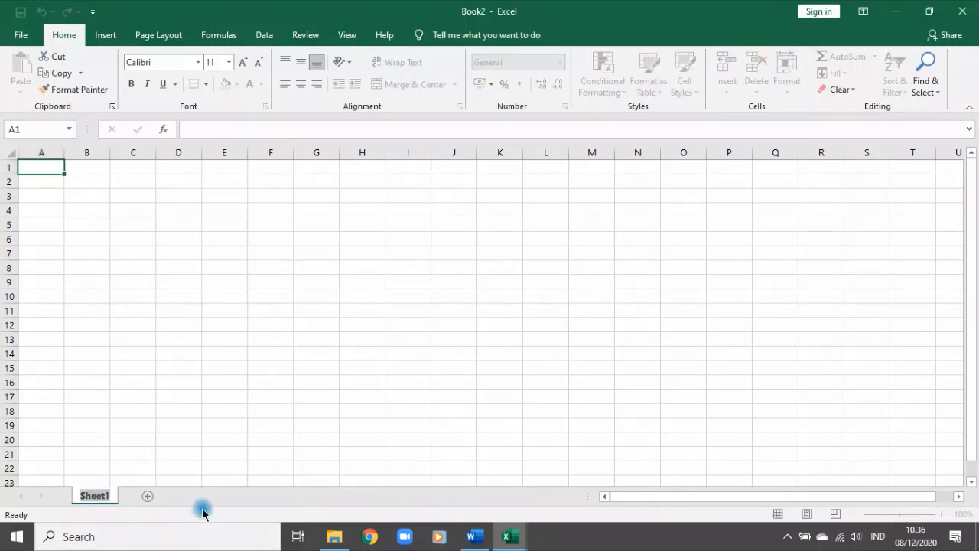
{"action": "type", "text": "GA"}
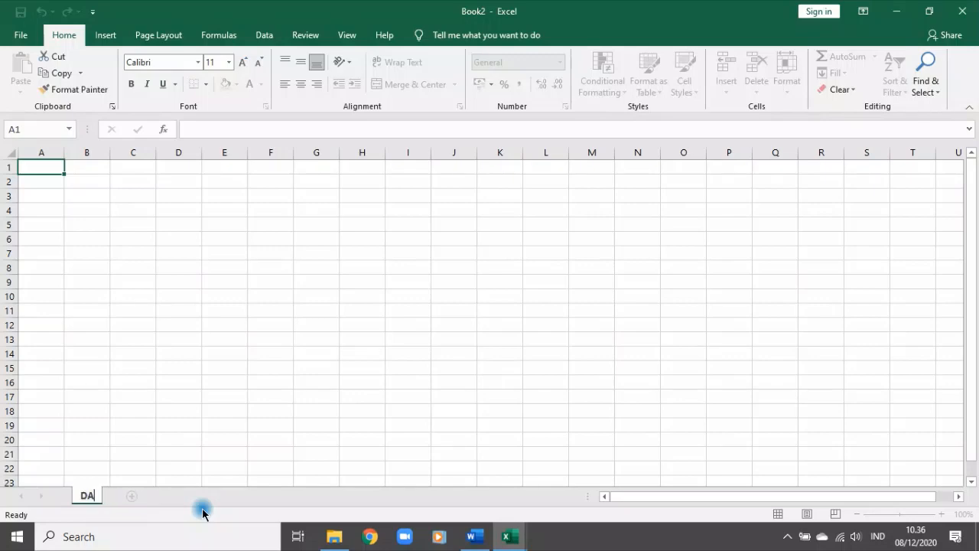
{"action": "type", "text": "FTAR GAJI"}
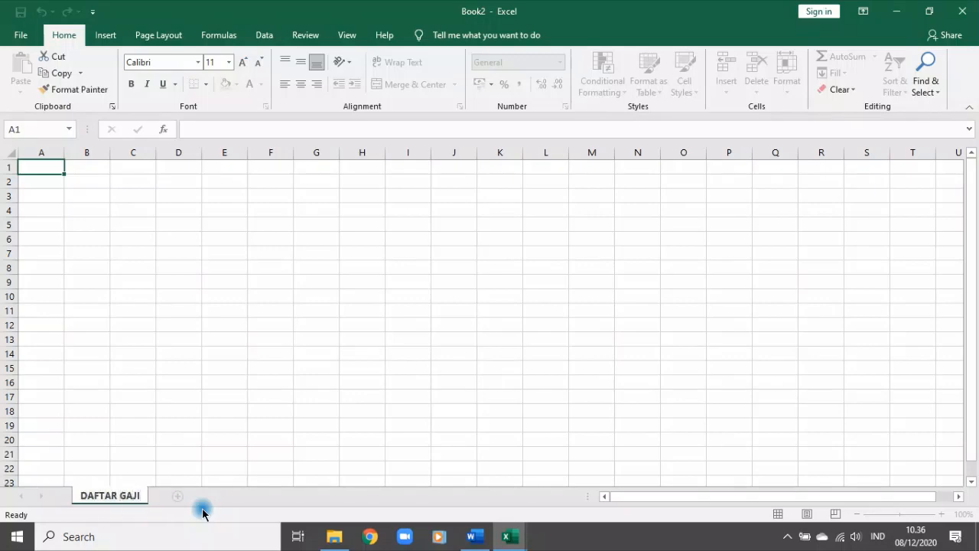
{"action": "left_click", "coordinate": [273, 352]}
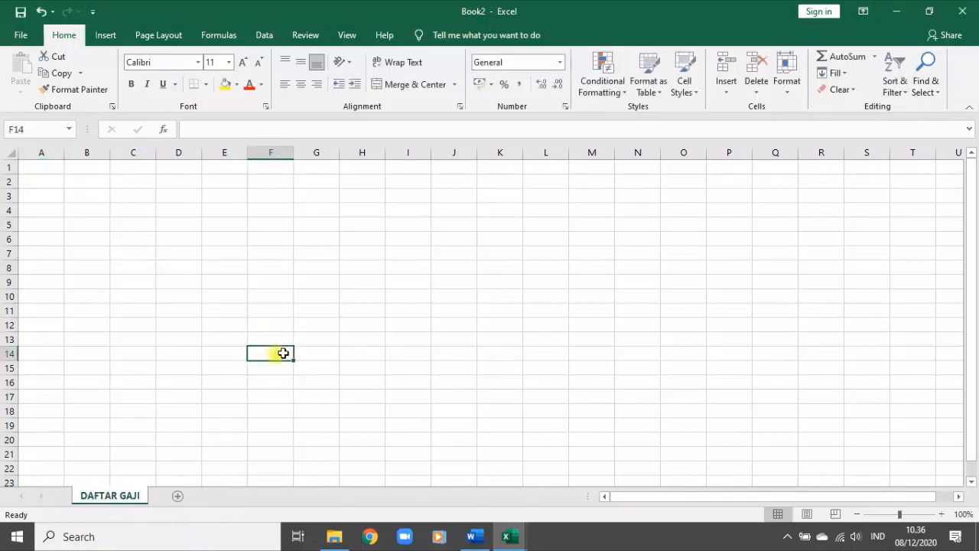
Step: Switch to the 15.29 KUNCI JAWABAN workbook and close it
{"action": "left_click", "coordinate": [512, 532]}
{"action": "left_click", "coordinate": [512, 540]}
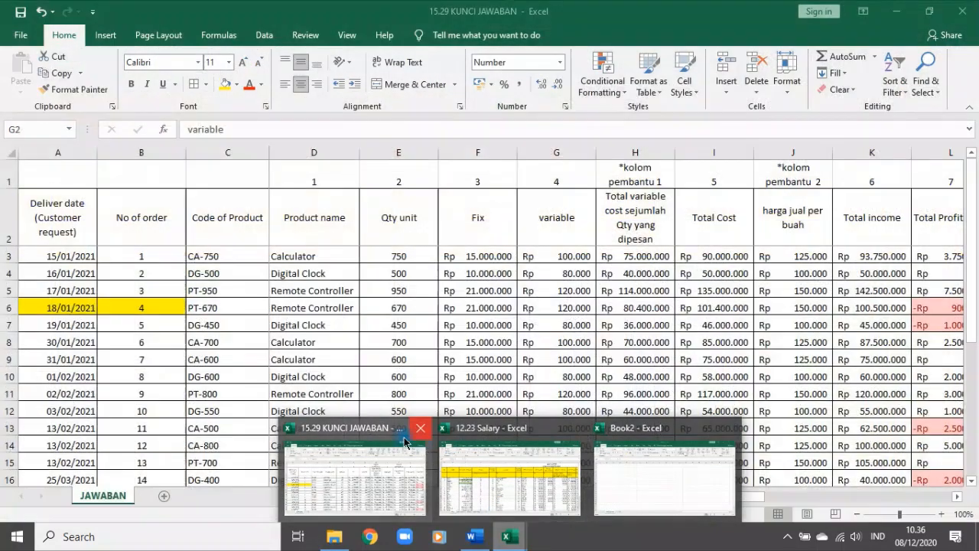
{"action": "left_click", "coordinate": [375, 452]}
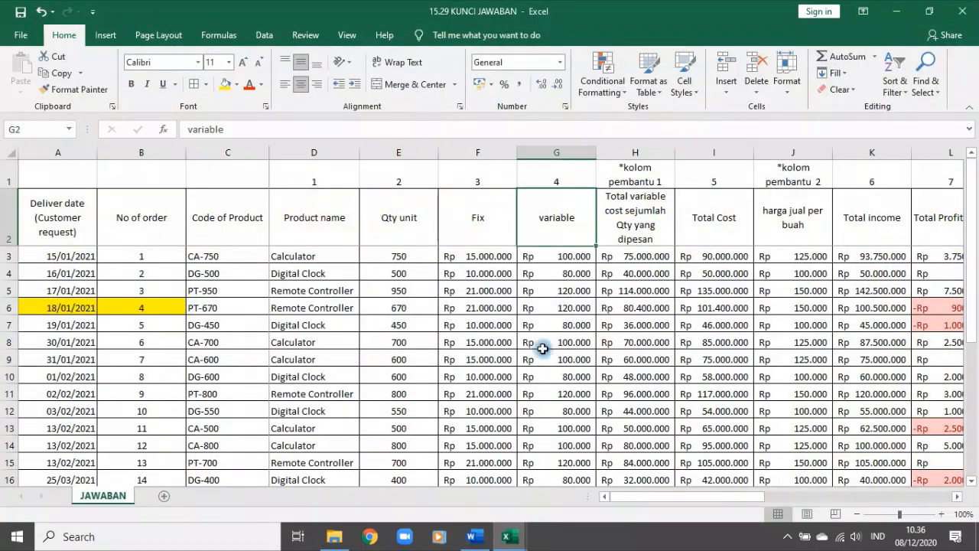
{"action": "left_click", "coordinate": [963, 10]}
Step: Restore the 12.23 Salary and Book2 windows from full screen and arrange them side by side
{"action": "mouse_move", "coordinate": [507, 535]}
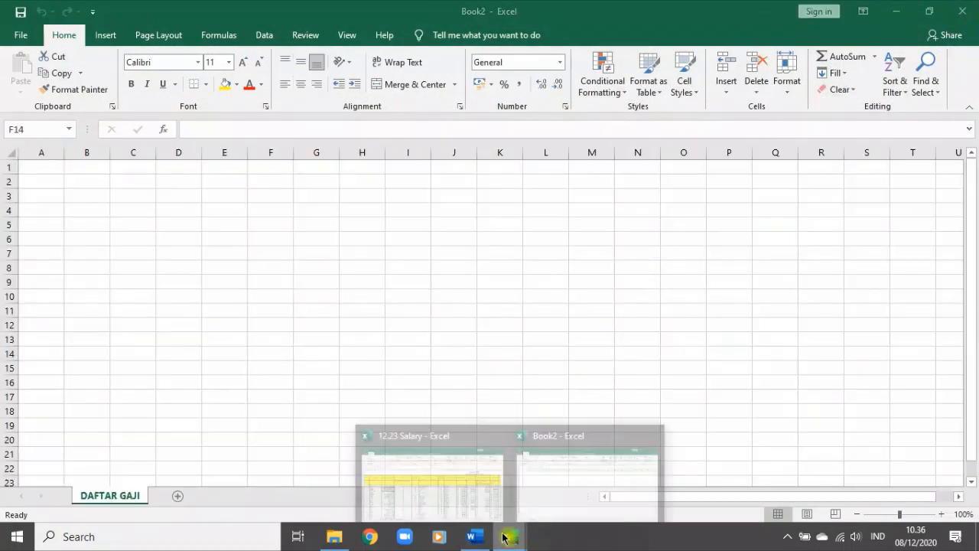
{"action": "left_click", "coordinate": [411, 458]}
{"action": "left_click", "coordinate": [928, 10]}
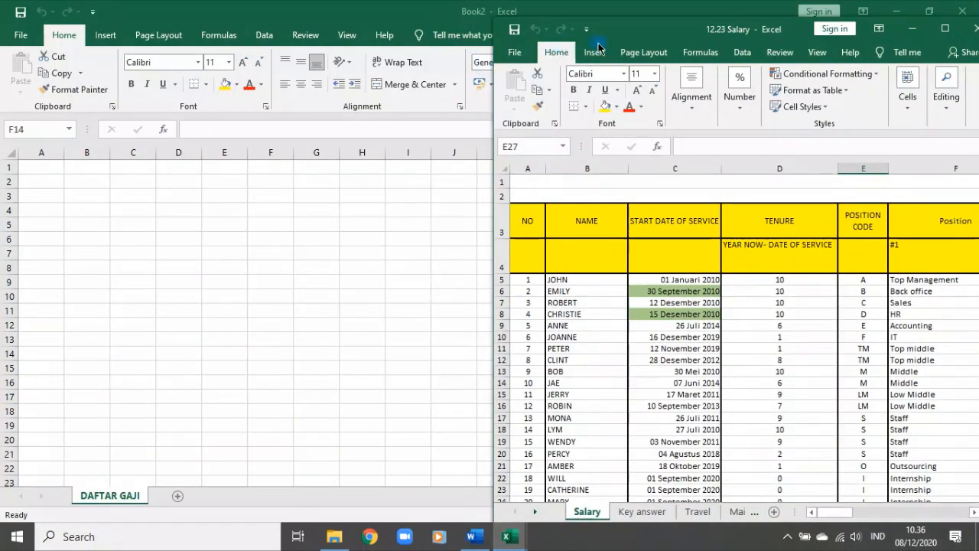
{"action": "left_click_drag", "start_coordinate": [681, 16], "coordinate": [223, 21]}
{"action": "left_click", "coordinate": [929, 11]}
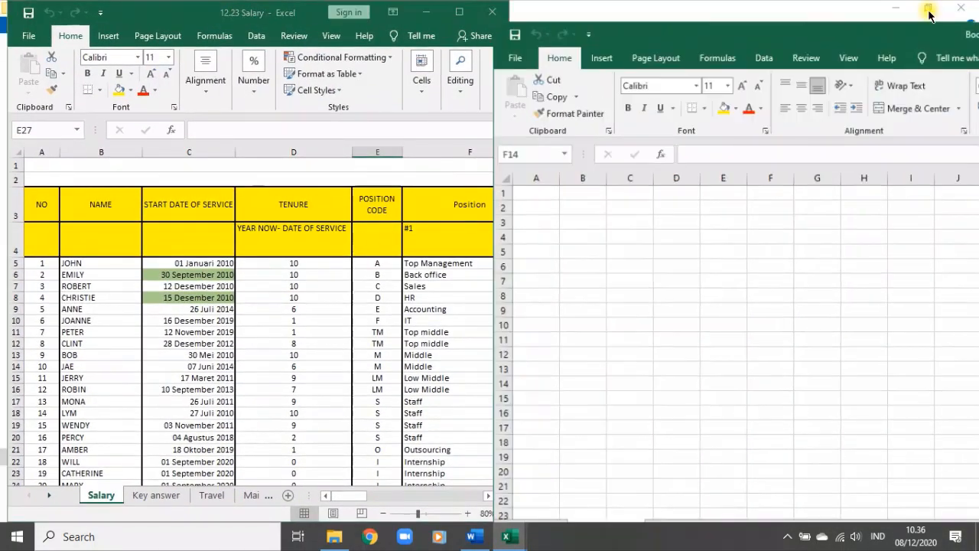
{"action": "left_click_drag", "start_coordinate": [720, 50], "coordinate": [725, 17]}
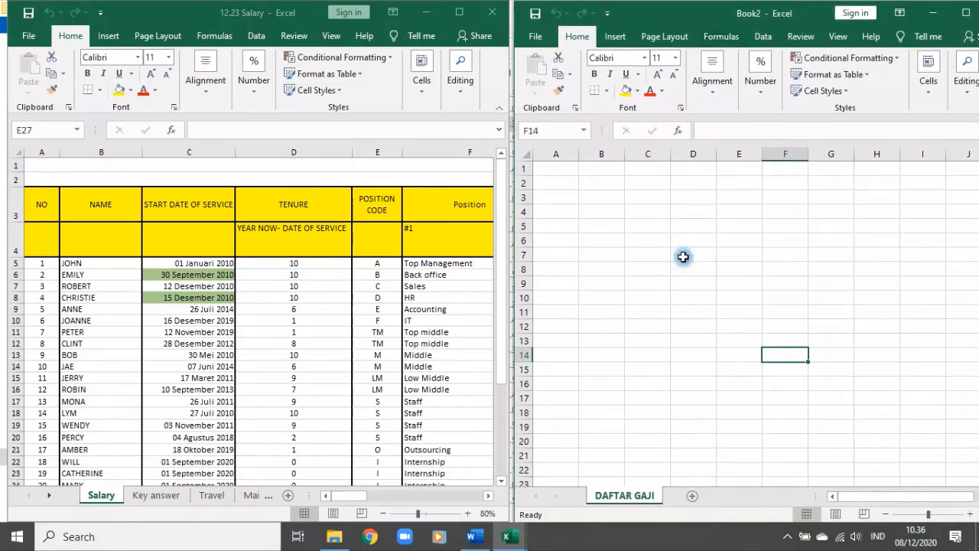
{"action": "left_click", "coordinate": [688, 360]}
{"action": "left_click", "coordinate": [239, 15]}
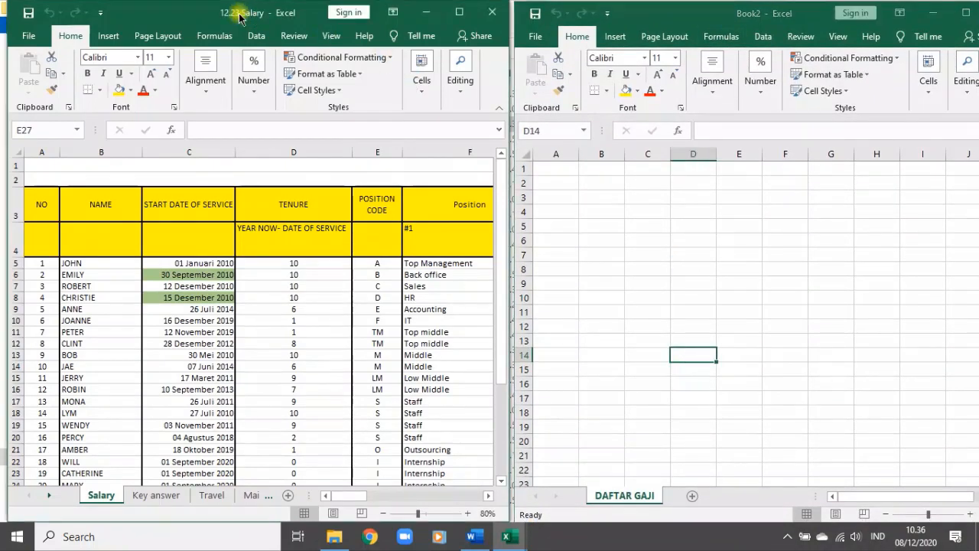
{"action": "left_click", "coordinate": [730, 268]}
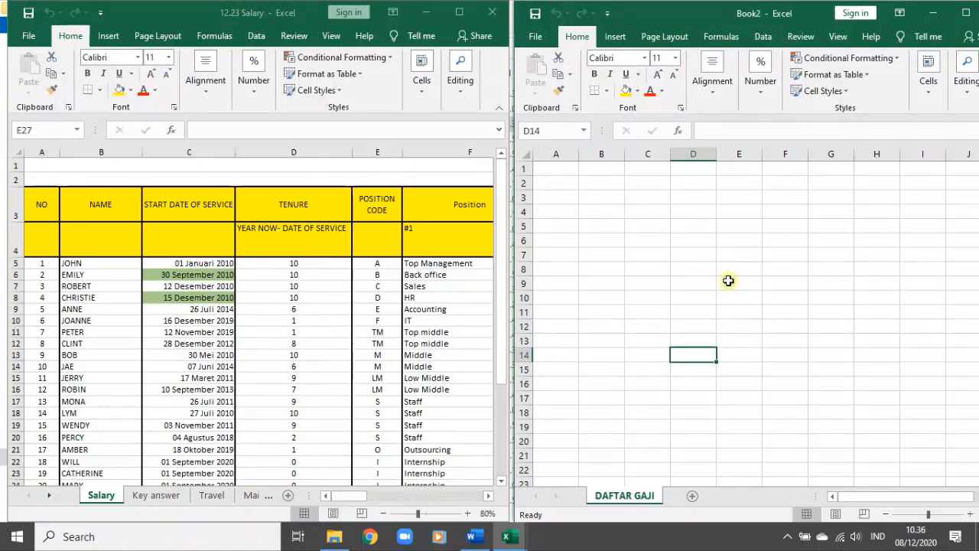
{"action": "left_click", "coordinate": [728, 281]}
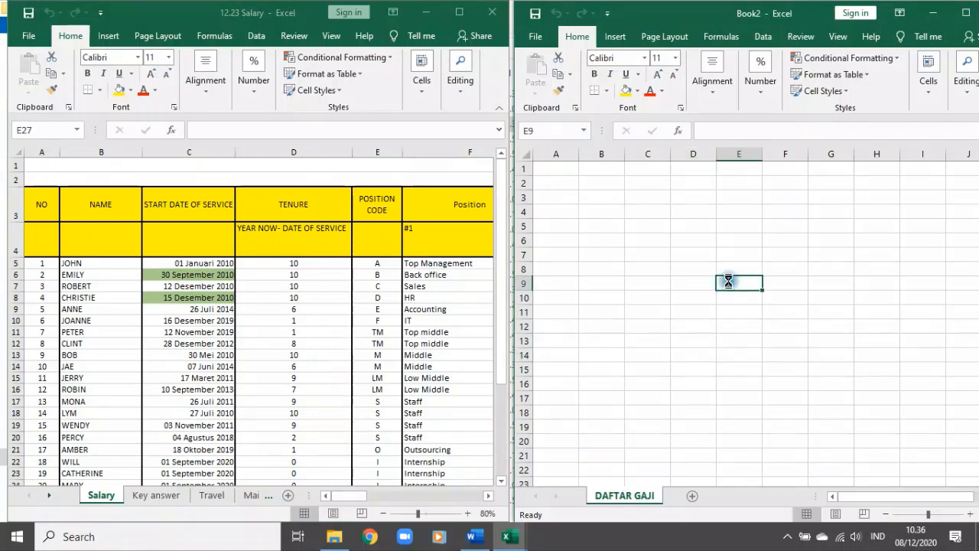
Step: Start saving the new workbook and browse to the 2020 Ganjil > Aplikom 1E 1F folder on Local Disk (D:)
{"action": "key", "text": "ctrl+s"}
{"action": "left_click", "coordinate": [715, 253]}
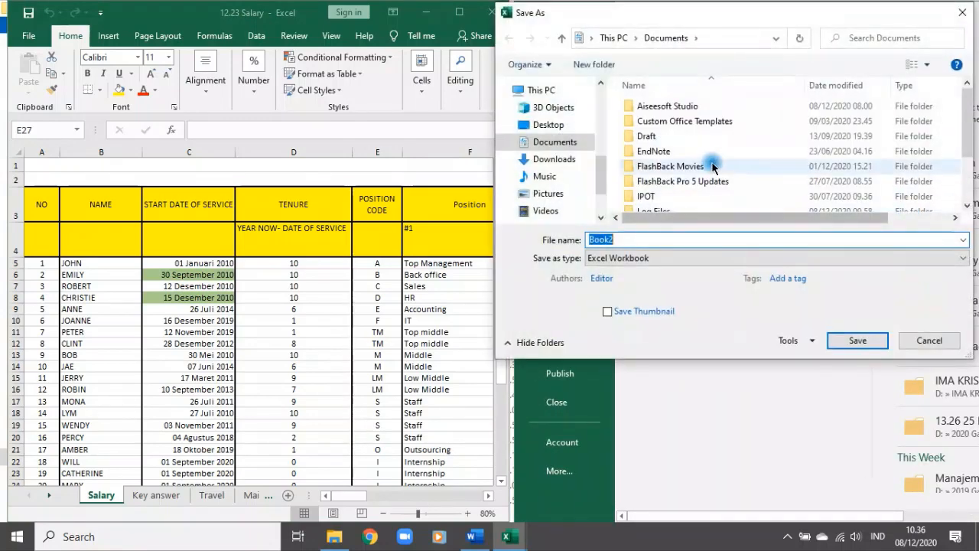
{"action": "scroll", "coordinate": [526, 185], "scroll_direction": "down", "scroll_amount": 2}
{"action": "left_click", "coordinate": [562, 170]}
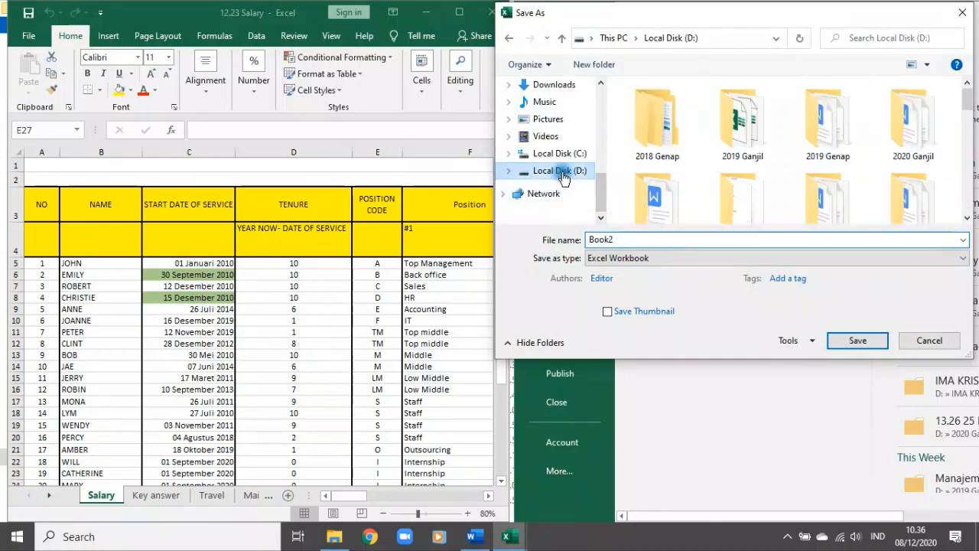
{"action": "double_click", "coordinate": [916, 123]}
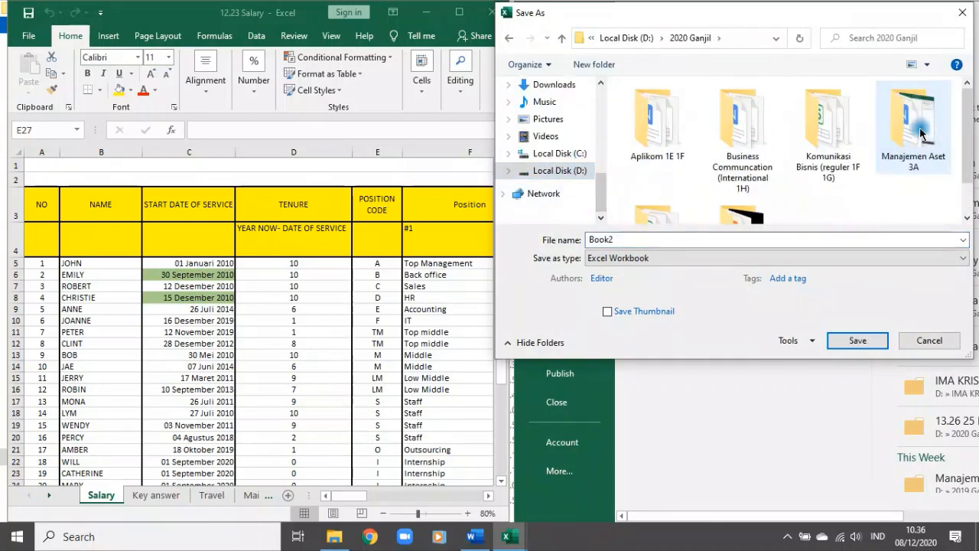
{"action": "double_click", "coordinate": [655, 137]}
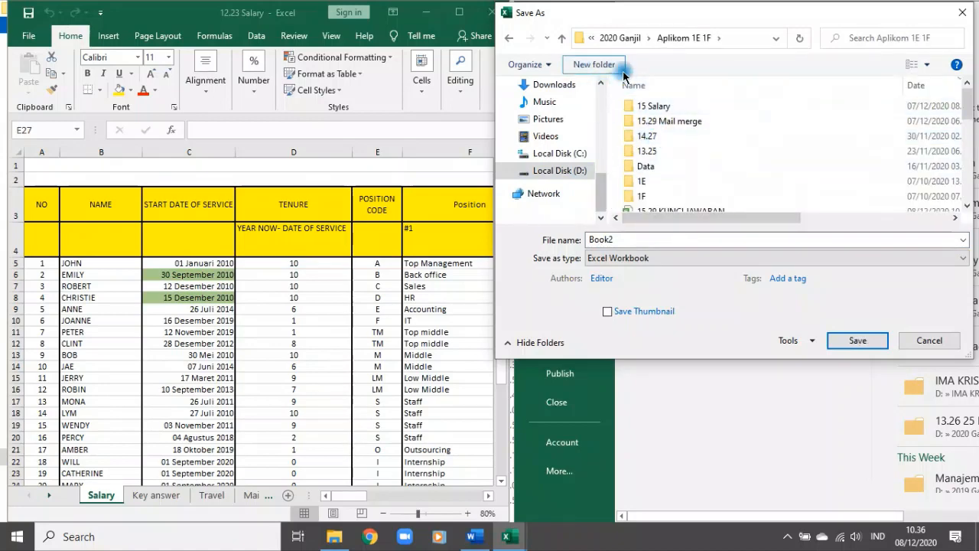
Step: Create a folder named MAIL MERGE 1E and save the workbook in it as "DATABASE DAFTAR GAJI"
{"action": "left_click", "coordinate": [595, 68]}
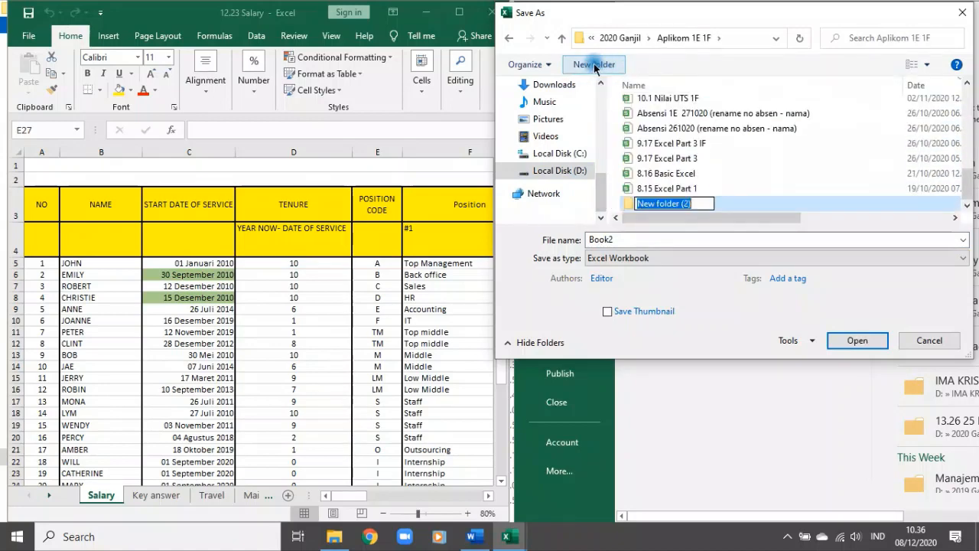
{"action": "type", "text": "m"}
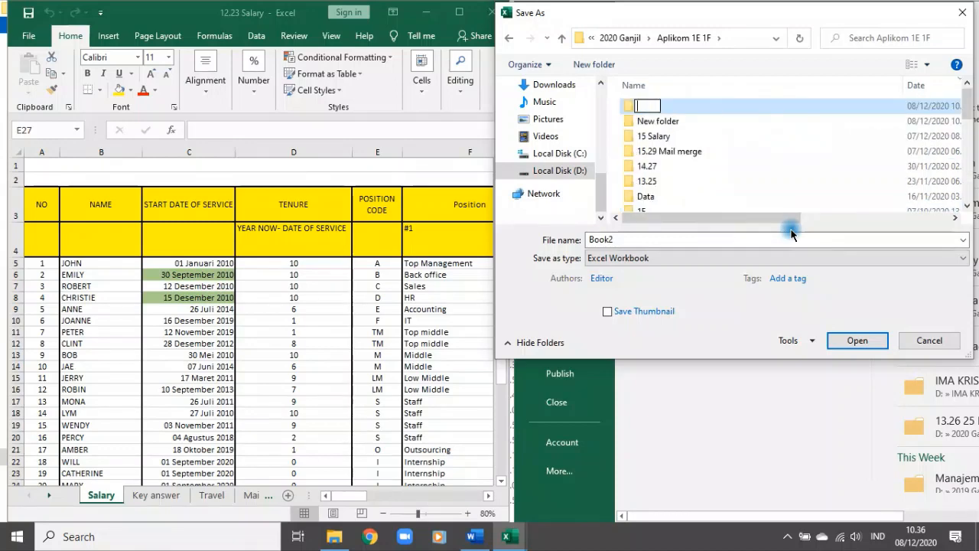
{"action": "type", "text": "AIL MERGE 1E"}
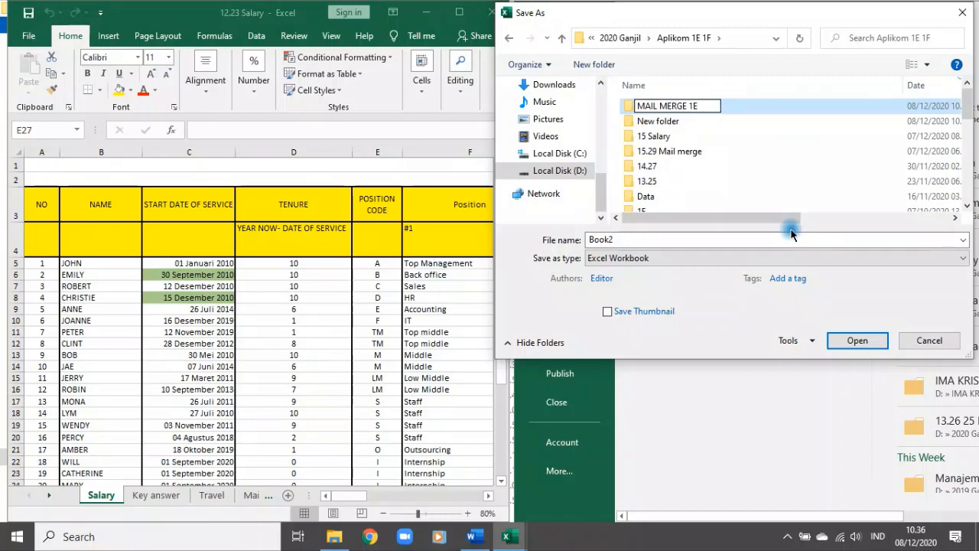
{"action": "left_click", "coordinate": [870, 345]}
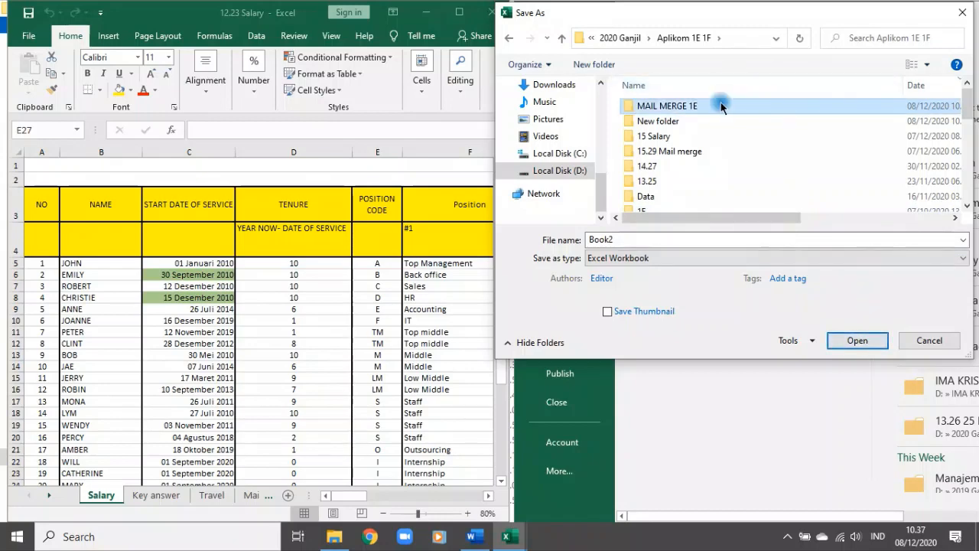
{"action": "left_click", "coordinate": [867, 341]}
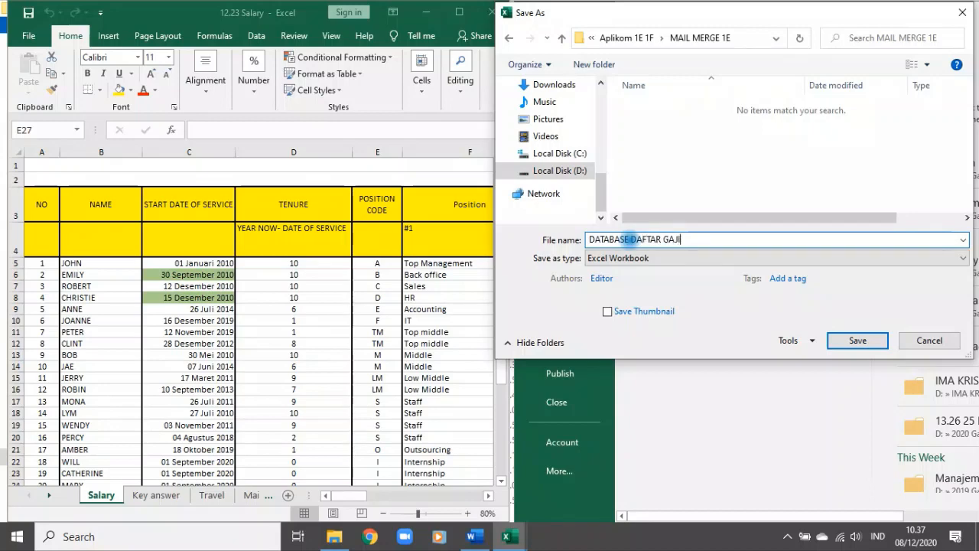
{"action": "left_click", "coordinate": [880, 340]}
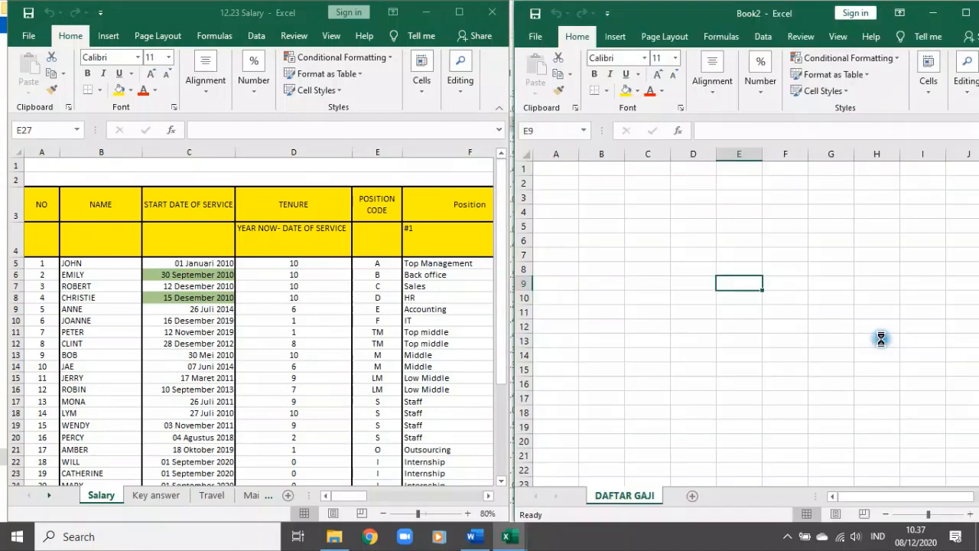
{"action": "left_click", "coordinate": [617, 255]}
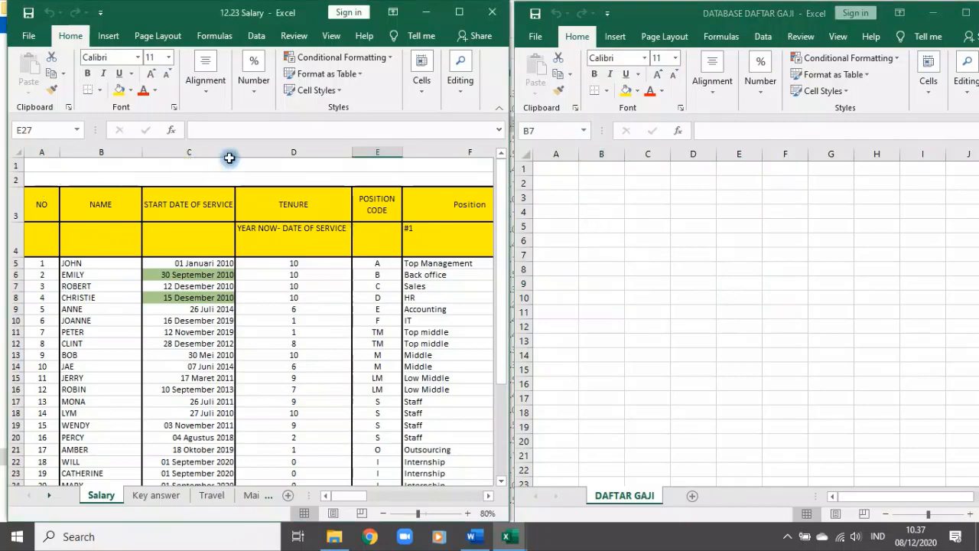
{"action": "left_click", "coordinate": [255, 165]}
{"action": "left_click", "coordinate": [49, 164]}
{"action": "left_click", "coordinate": [43, 179]}
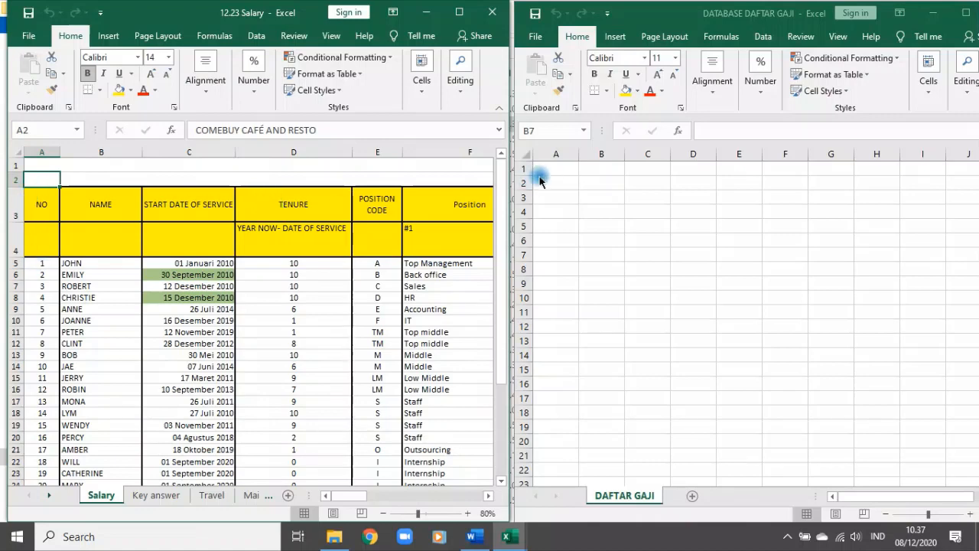
Step: Enter the column headers NO, NAMA and POSITION in cells A1:C1 of the DAFTAR GAJI sheet
{"action": "left_click", "coordinate": [562, 169]}
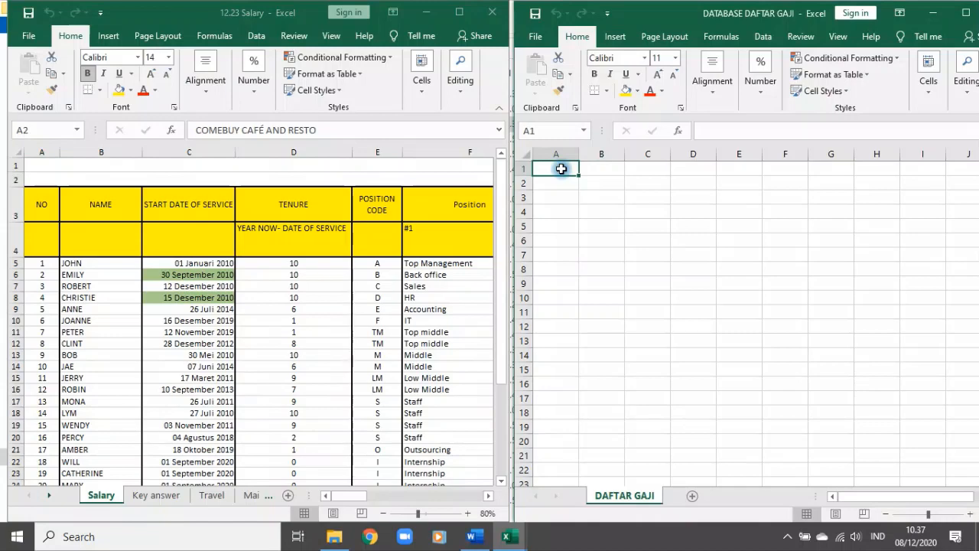
{"action": "type", "text": "NO"}
{"action": "key", "text": "Tab"}
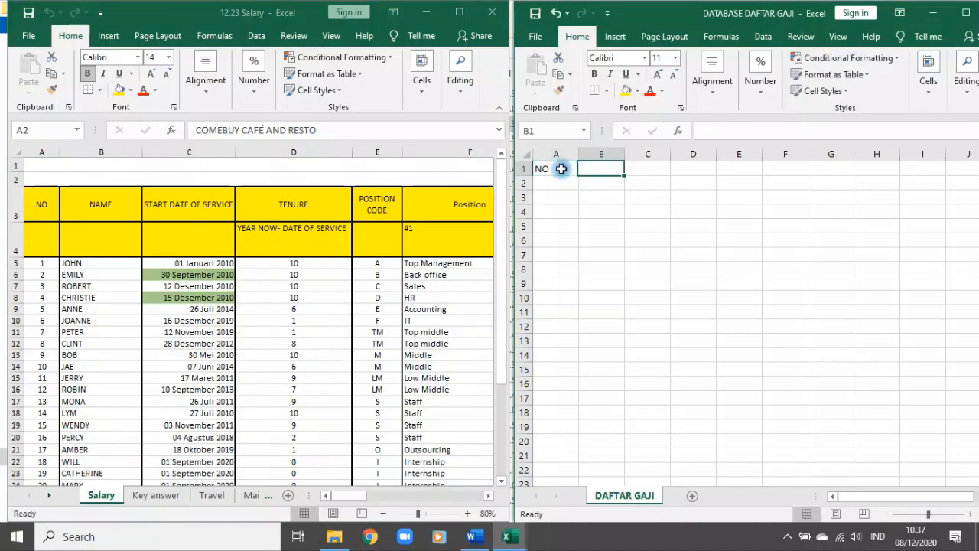
{"action": "type", "text": "NAMA"}
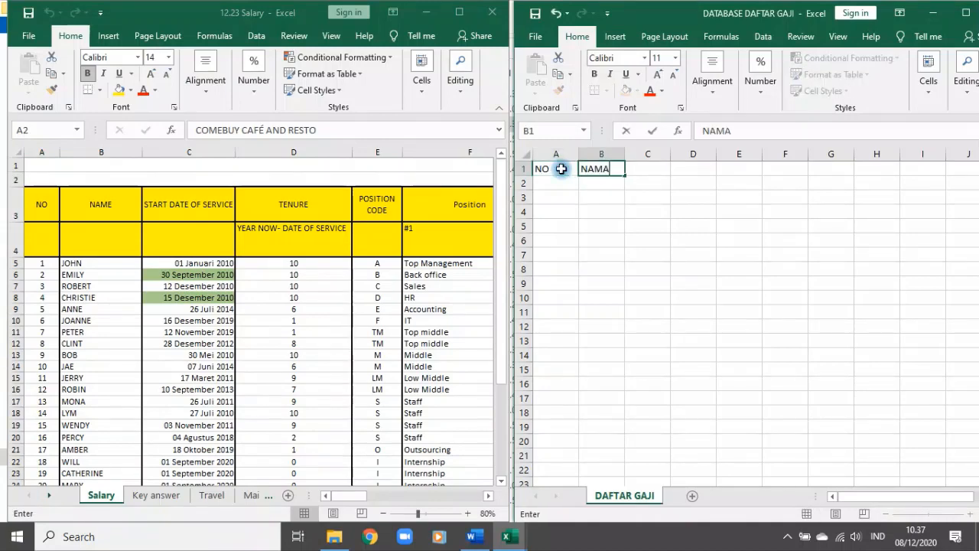
{"action": "key", "text": "Tab"}
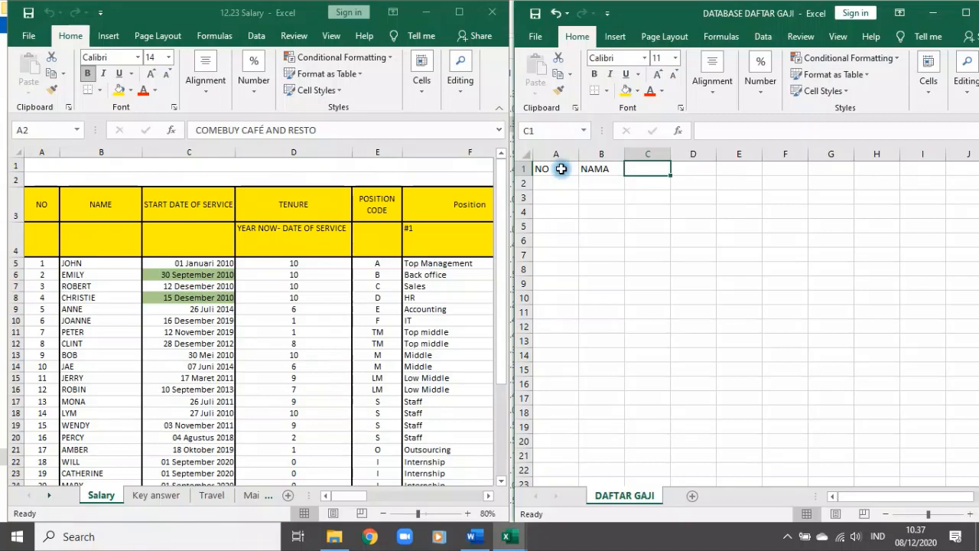
{"action": "type", "text": "POSITION"}
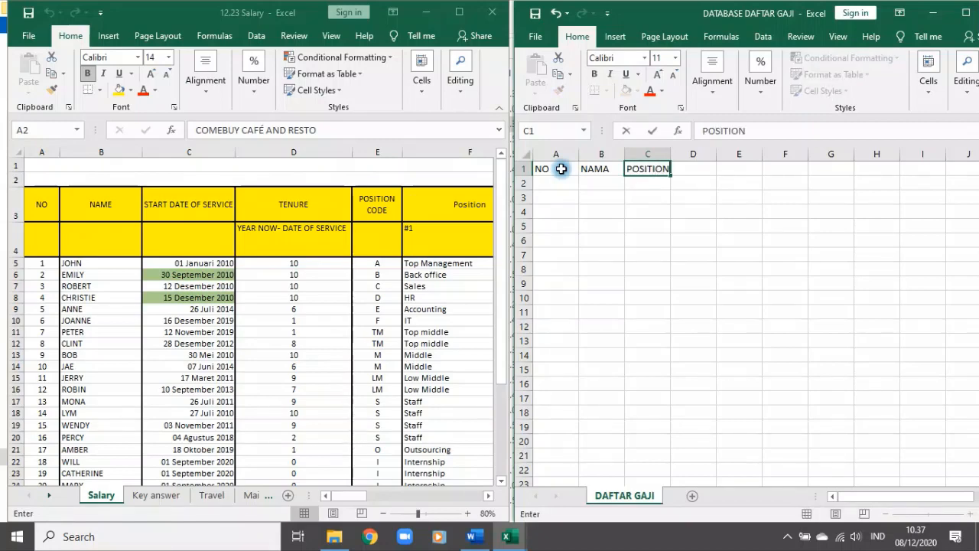
{"action": "key", "text": "Tab"}
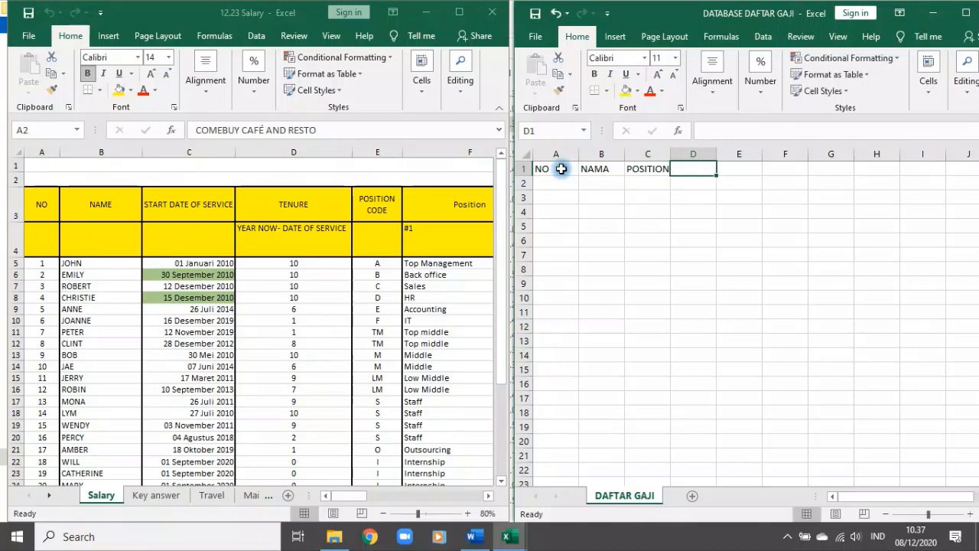
Step: Add the column headers GAJI SEBULAN, PAJAK SEBULAN and thp in cells D1:F1
{"action": "type", "text": "GAJI SEBULAN"}
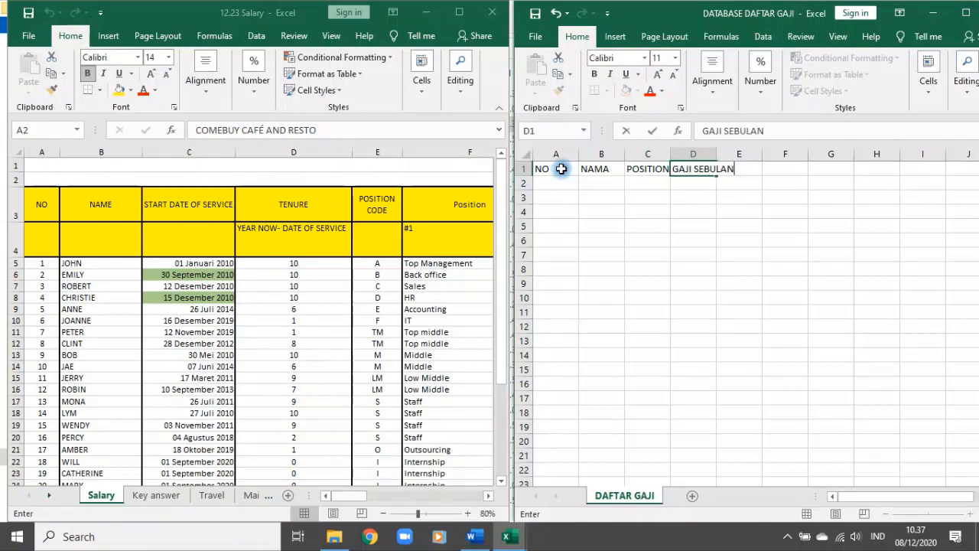
{"action": "key", "text": "Tab"}
{"action": "type", "text": "PA"}
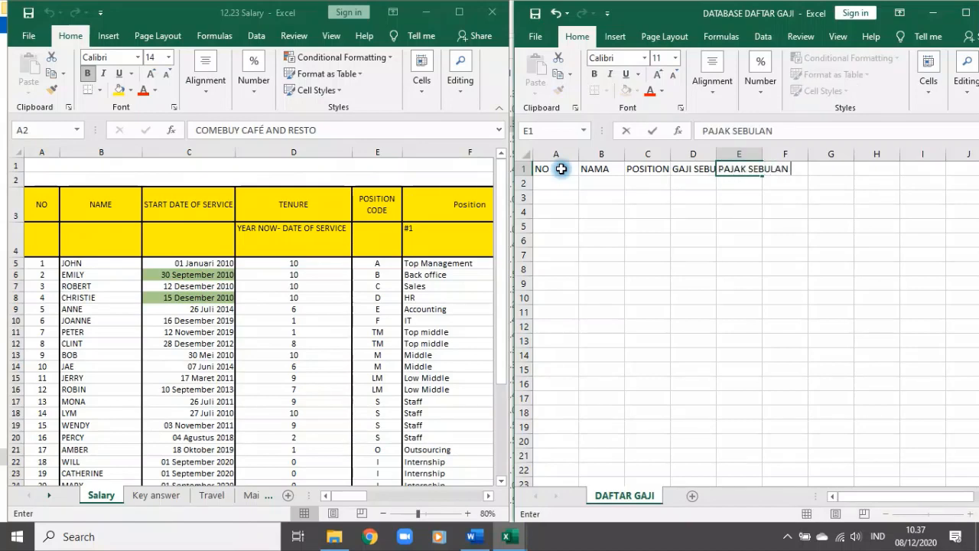
{"action": "key", "text": "Tab"}
{"action": "type", "text": "t"}
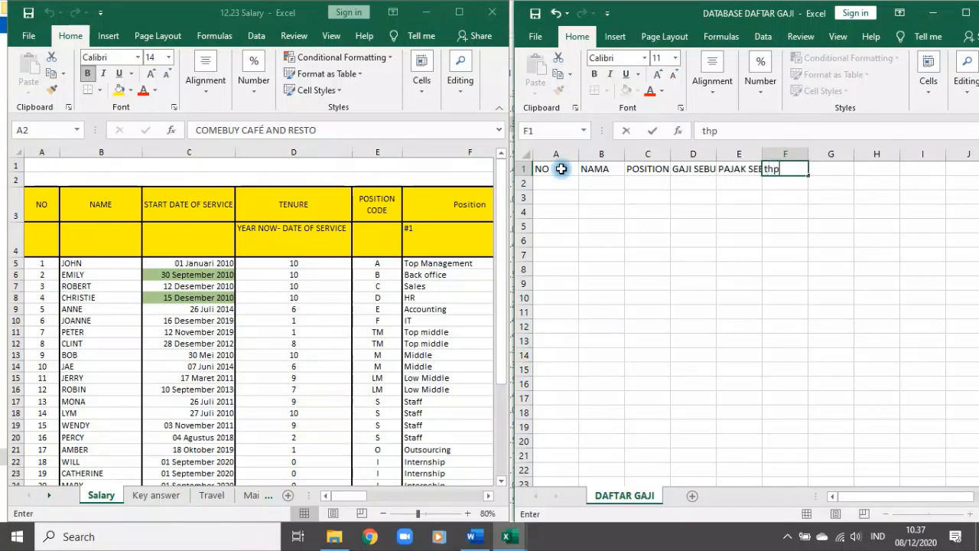
Step: Enter the uppercase header THP SEBULAN in cell F1 of the DAFTAR GAJI sheet
{"action": "left_click", "coordinate": [560, 169]}
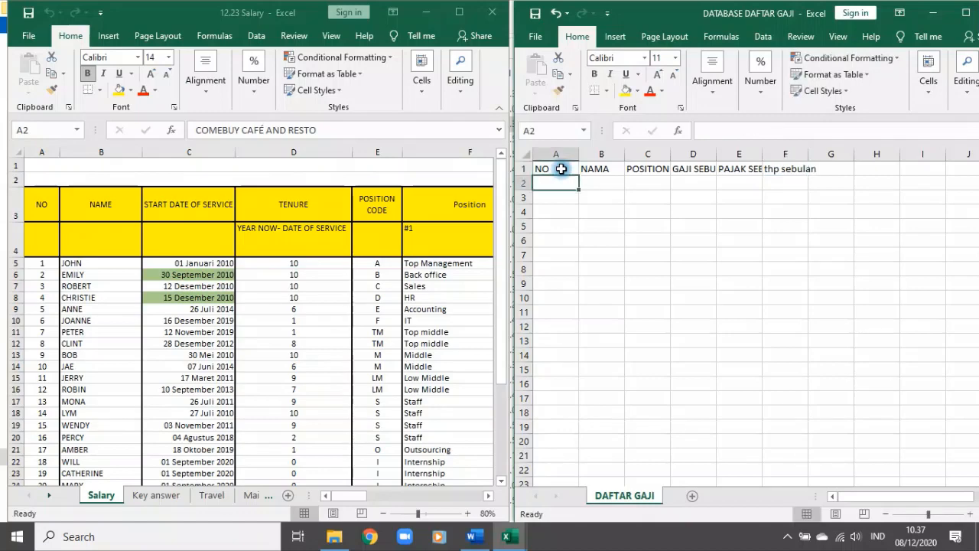
{"action": "left_click", "coordinate": [786, 171]}
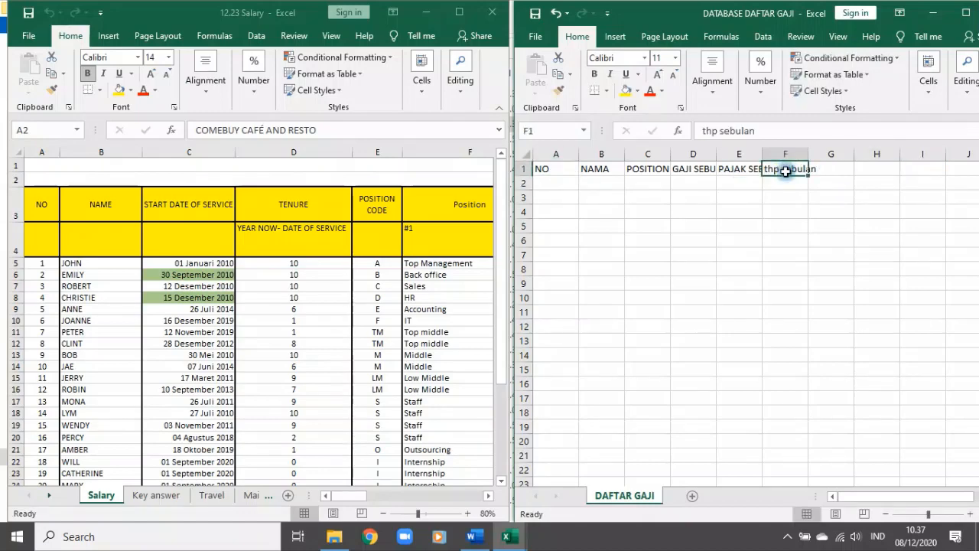
{"action": "type", "text": "THP SEBULAN"}
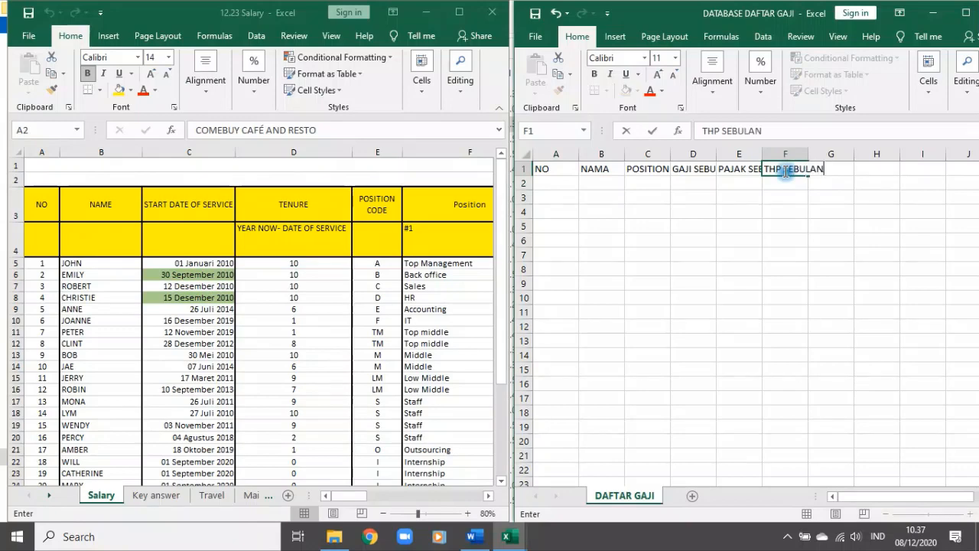
{"action": "key", "text": "Tab"}
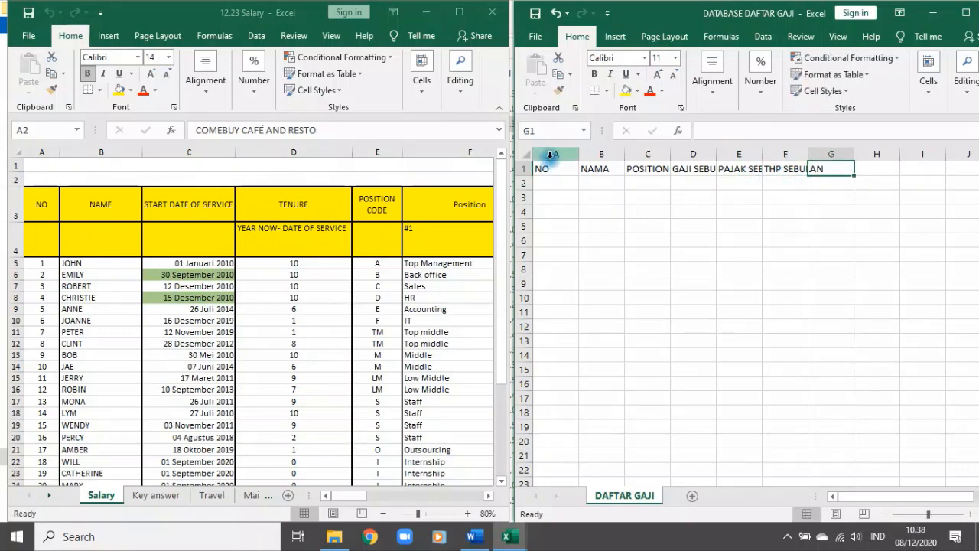
Step: Maximize the DATABASE DAFTAR GAJI workbook and set the row height of the whole sheet to 18
{"action": "left_click", "coordinate": [526, 154]}
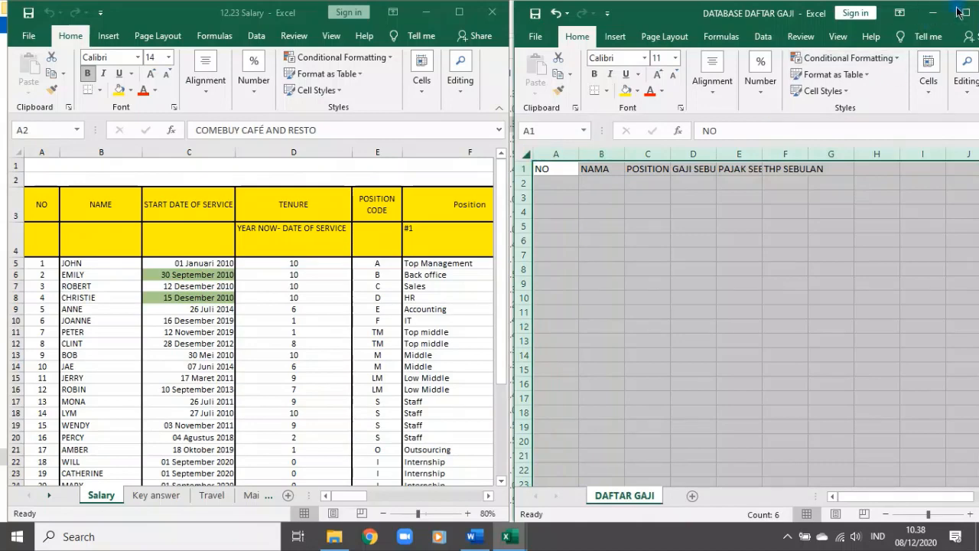
{"action": "left_click", "coordinate": [959, 12]}
{"action": "left_click", "coordinate": [413, 254]}
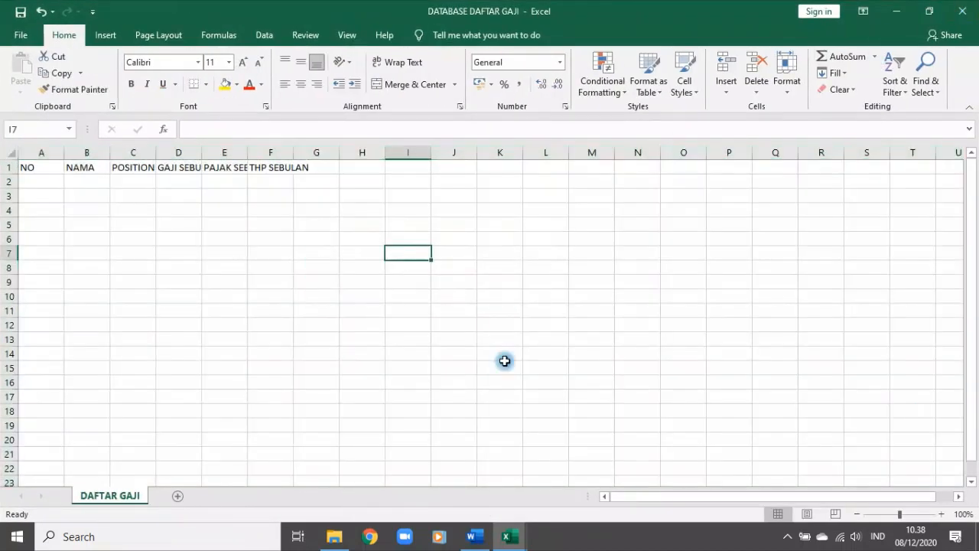
{"action": "left_click", "coordinate": [13, 152]}
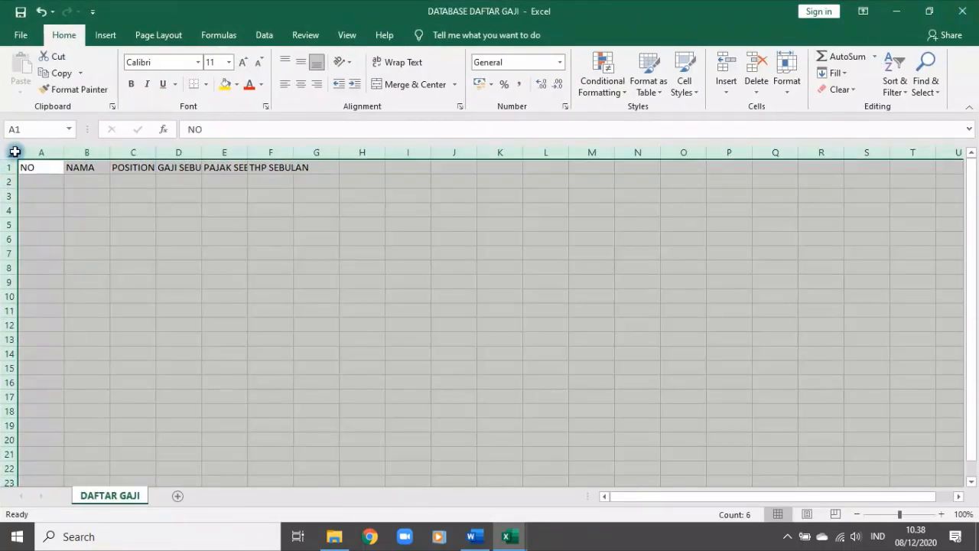
{"action": "left_click", "coordinate": [787, 77]}
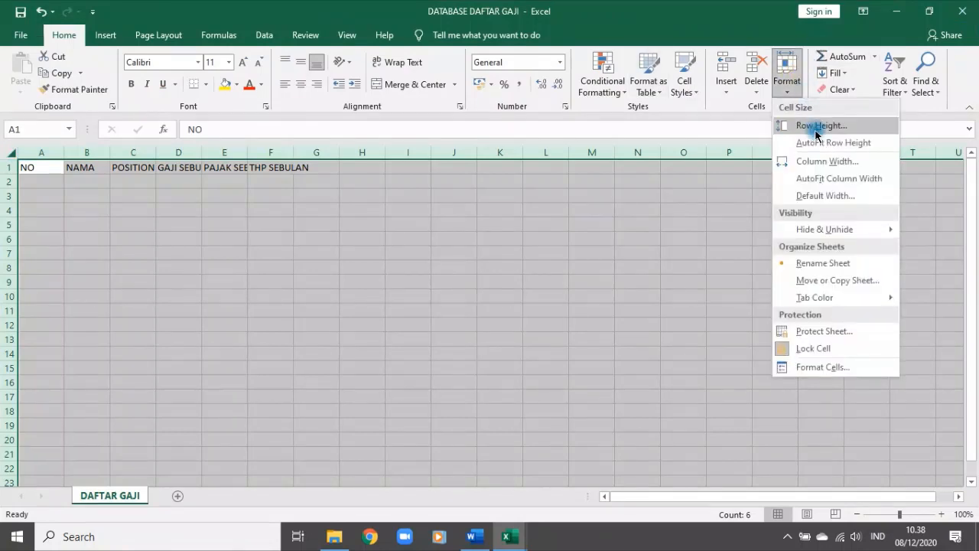
{"action": "left_click", "coordinate": [820, 125]}
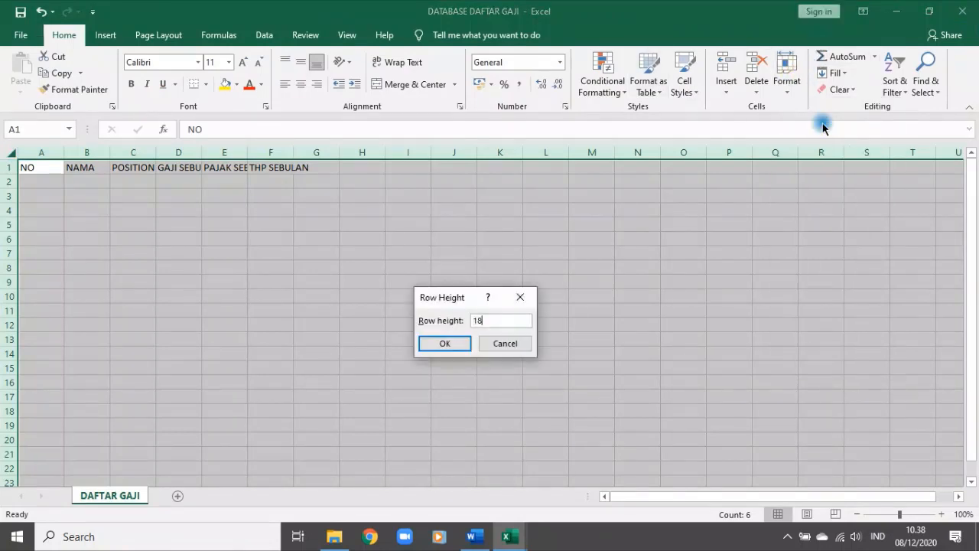
{"action": "type", "text": "18"}
{"action": "key", "text": "Return"}
Step: Widen all columns of the DAFTAR GAJI sheet equally so that every header fits in its cell
{"action": "left_click", "coordinate": [786, 81]}
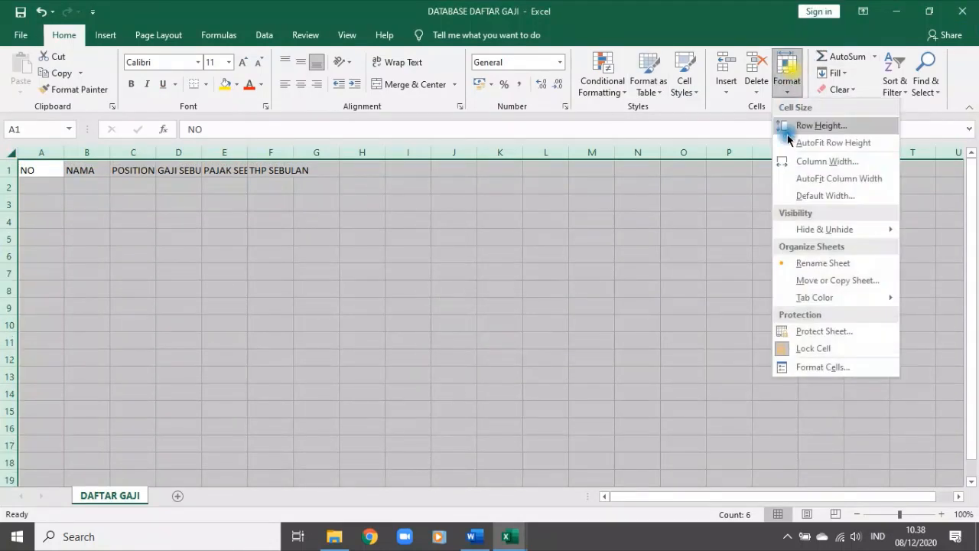
{"action": "left_click", "coordinate": [798, 162]}
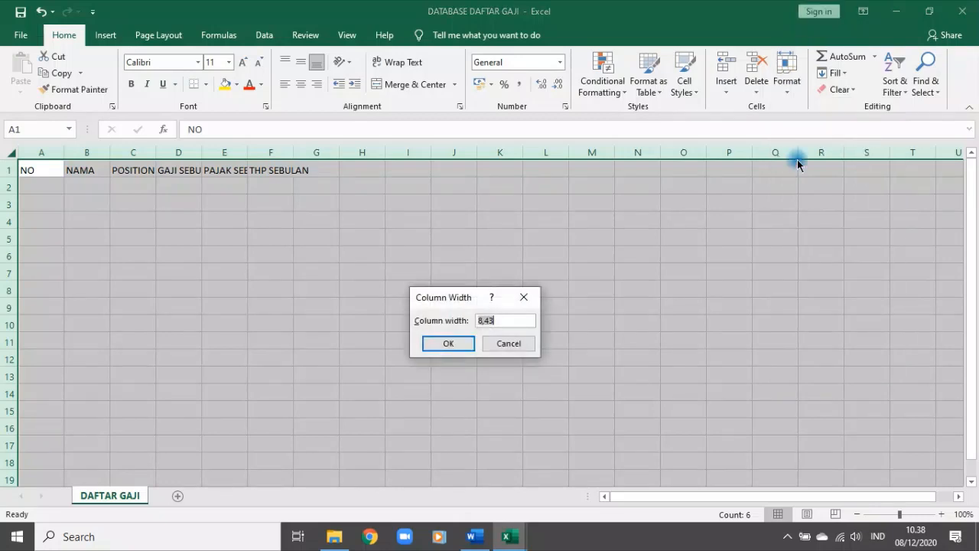
{"action": "key", "text": "Return"}
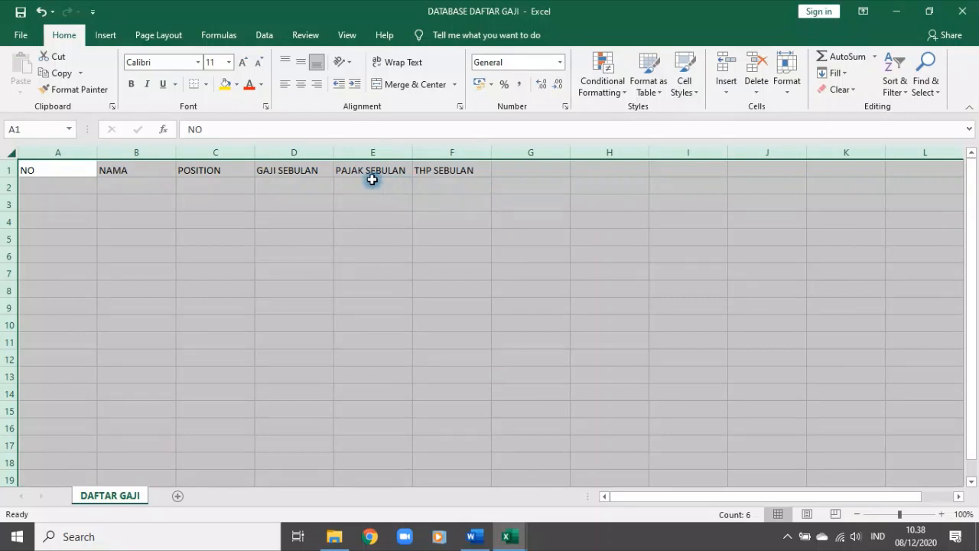
{"action": "left_click", "coordinate": [375, 211]}
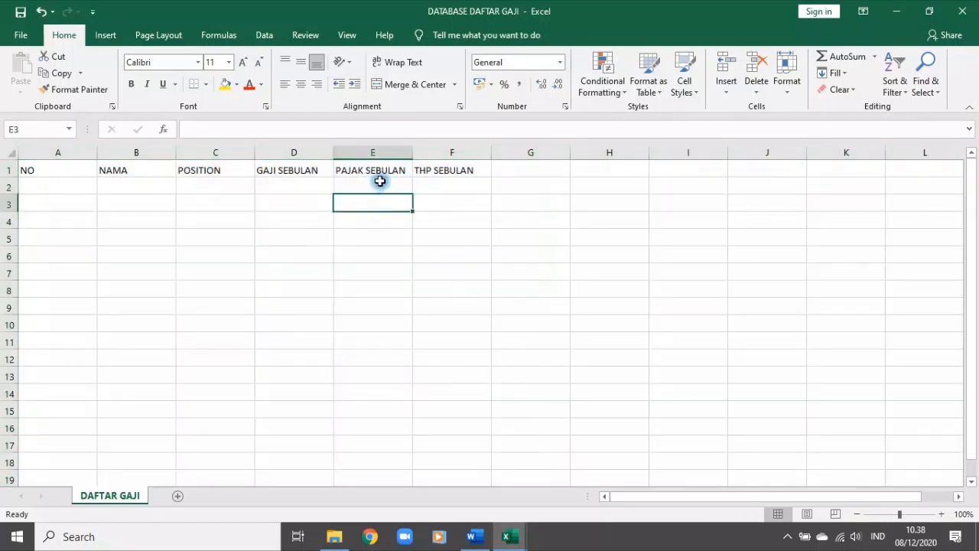
{"action": "left_click", "coordinate": [378, 183]}
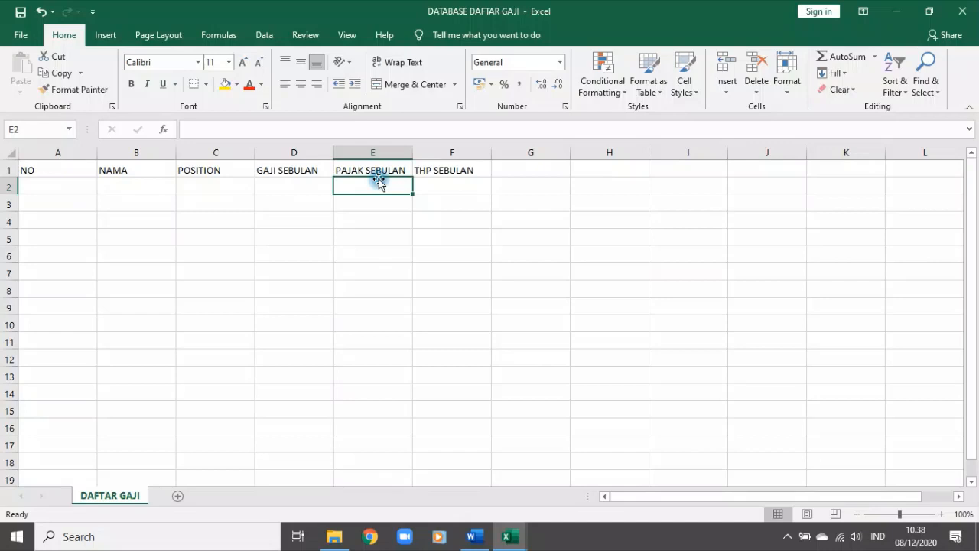
Step: Restore the DATABASE DAFTAR GAJI window to its smaller size beside the 12.23 Salary workbook
{"action": "left_click", "coordinate": [939, 11]}
{"action": "left_click", "coordinate": [729, 237]}
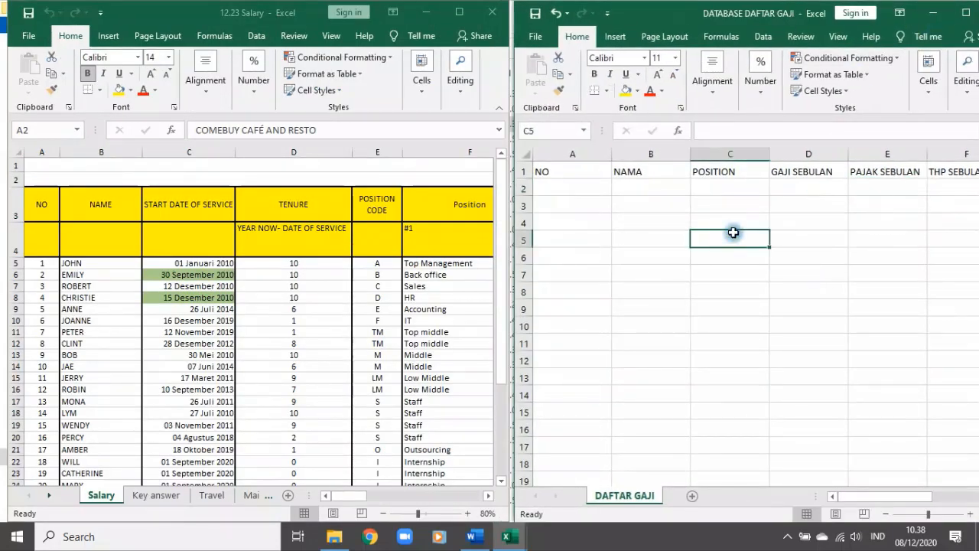
{"action": "left_click", "coordinate": [605, 192]}
{"action": "left_click", "coordinate": [906, 171]}
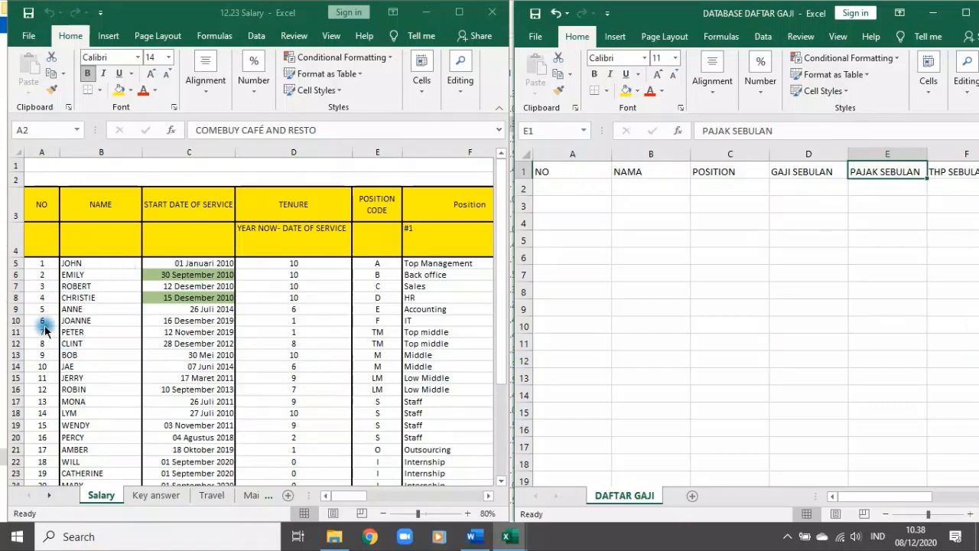
Step: Copy the employee numbers and names in A5:B24 of the Salary sheet to the DAFTAR GAJI sheet starting at A2
{"action": "left_click", "coordinate": [38, 266]}
{"action": "left_click", "coordinate": [38, 266]}
{"action": "scroll", "coordinate": [37, 268], "scroll_direction": "down", "scroll_amount": 1}
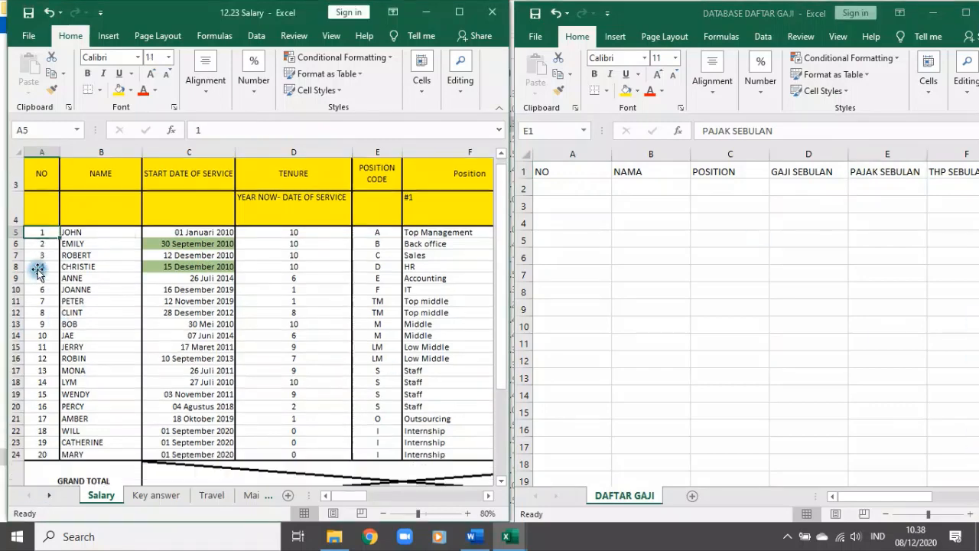
{"action": "scroll", "coordinate": [129, 365], "scroll_direction": "down", "scroll_amount": 1}
{"action": "left_click", "coordinate": [130, 363], "text": "shift"}
{"action": "key", "text": "ctrl+c"}
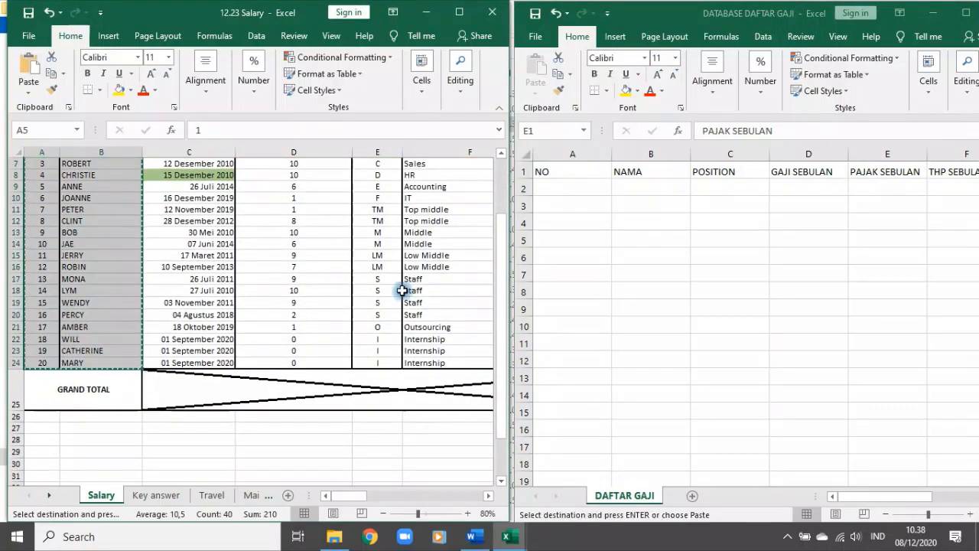
{"action": "scroll", "coordinate": [402, 290], "scroll_direction": "up", "scroll_amount": 2}
{"action": "left_click", "coordinate": [555, 189]}
{"action": "key", "text": "ctrl+v"}
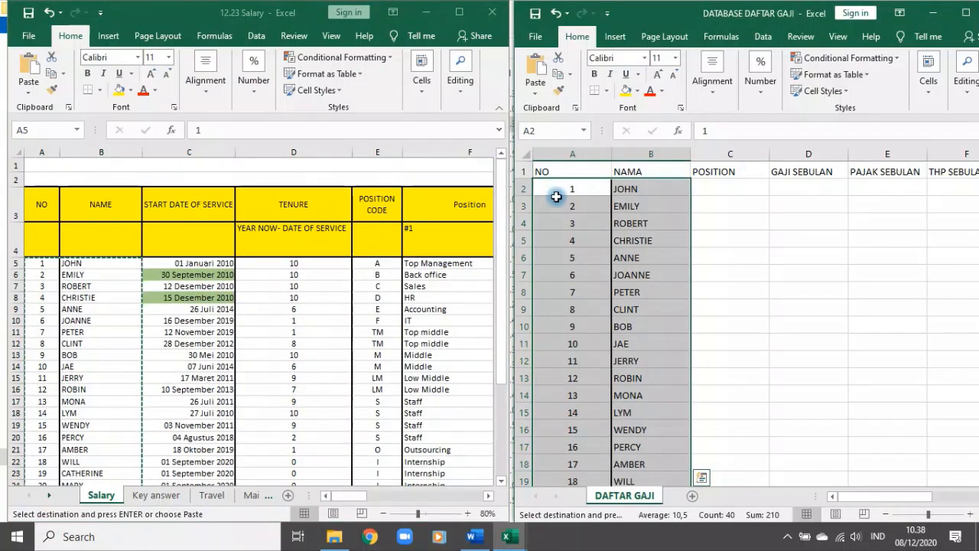
Step: Copy the positions in F5:F24 of the Salary sheet and paste them as values into the POSITION column starting at C2
{"action": "left_click", "coordinate": [434, 263]}
{"action": "scroll", "coordinate": [436, 284], "scroll_direction": "down", "scroll_amount": 4}
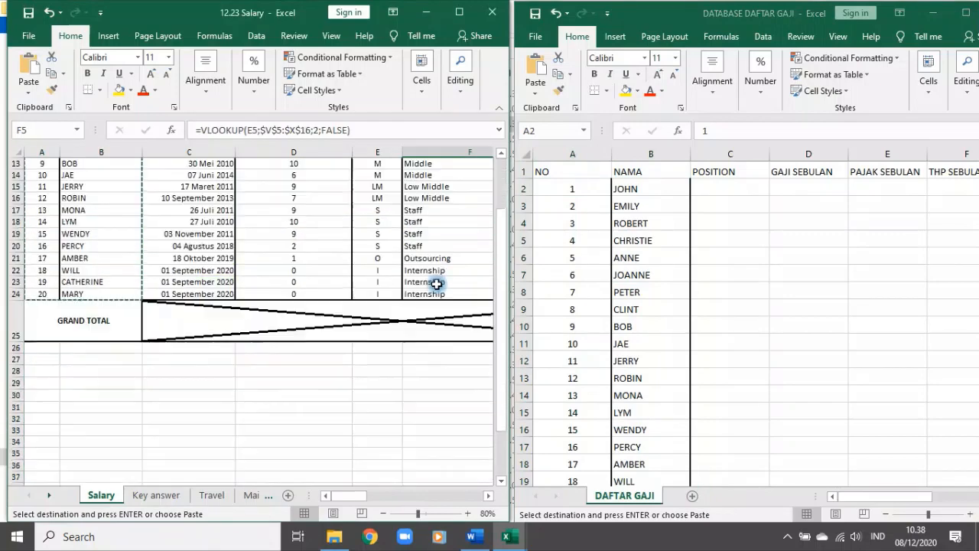
{"action": "left_click", "coordinate": [438, 295], "text": "shift"}
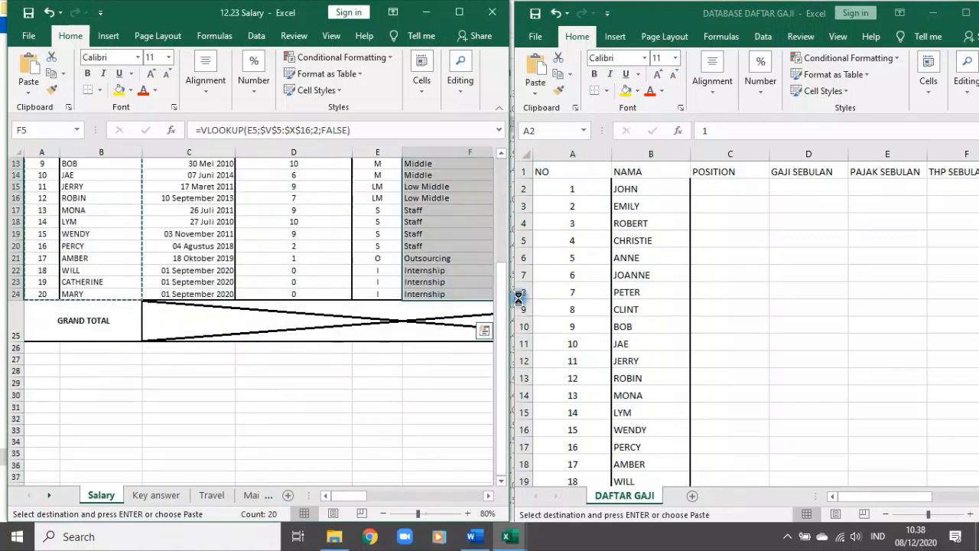
{"action": "left_click", "coordinate": [727, 184]}
{"action": "right_click", "coordinate": [728, 186]}
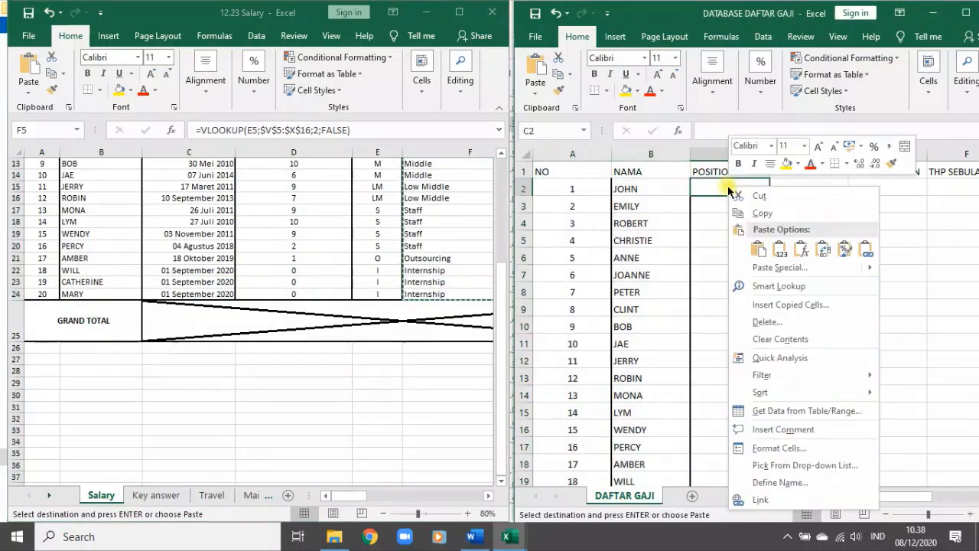
{"action": "left_click", "coordinate": [779, 251]}
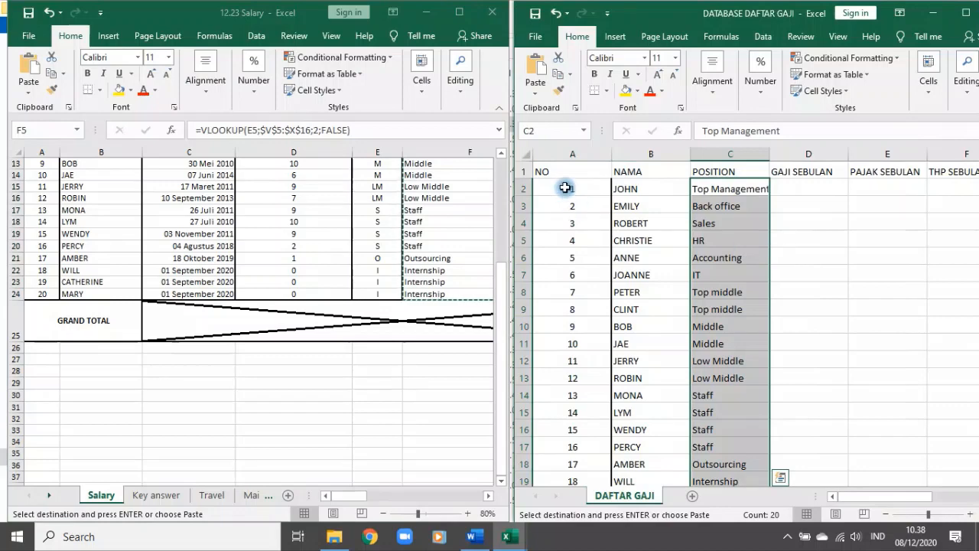
{"action": "left_click", "coordinate": [722, 190]}
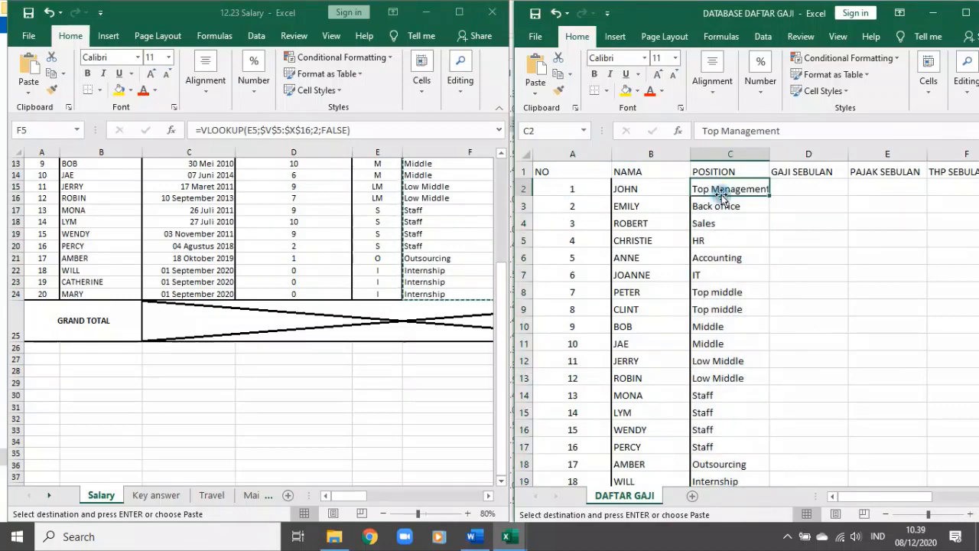
{"action": "left_click", "coordinate": [424, 198]}
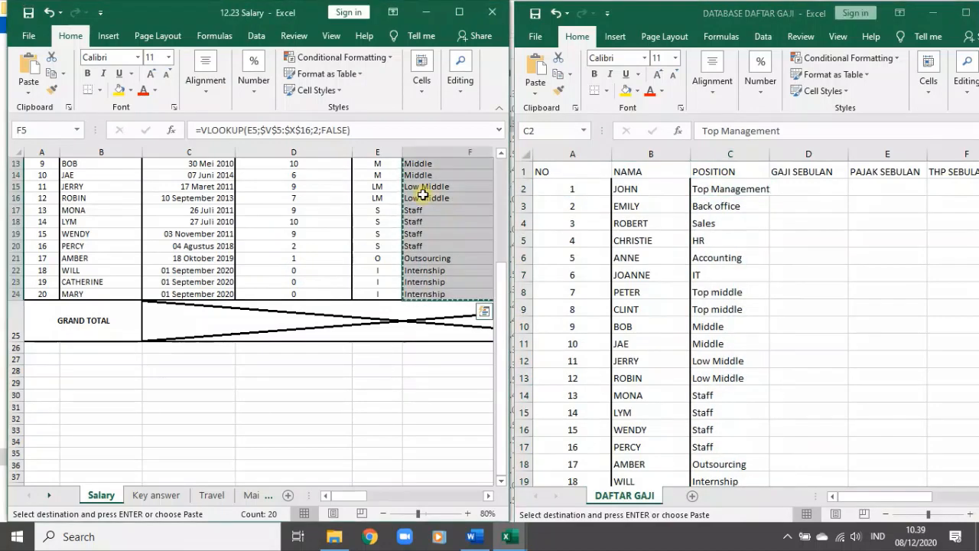
{"action": "left_click", "coordinate": [723, 189]}
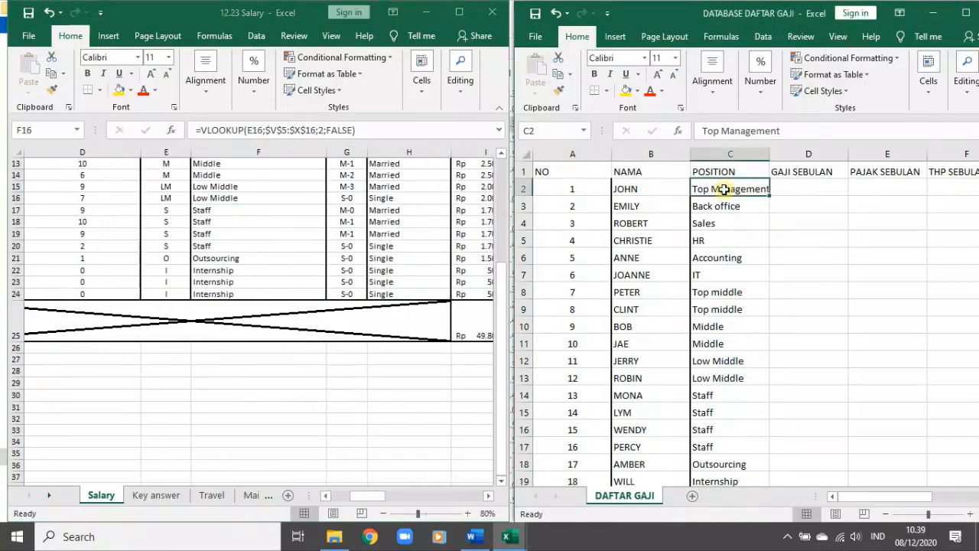
{"action": "right_click", "coordinate": [723, 189]}
{"action": "key", "text": "Escape"}
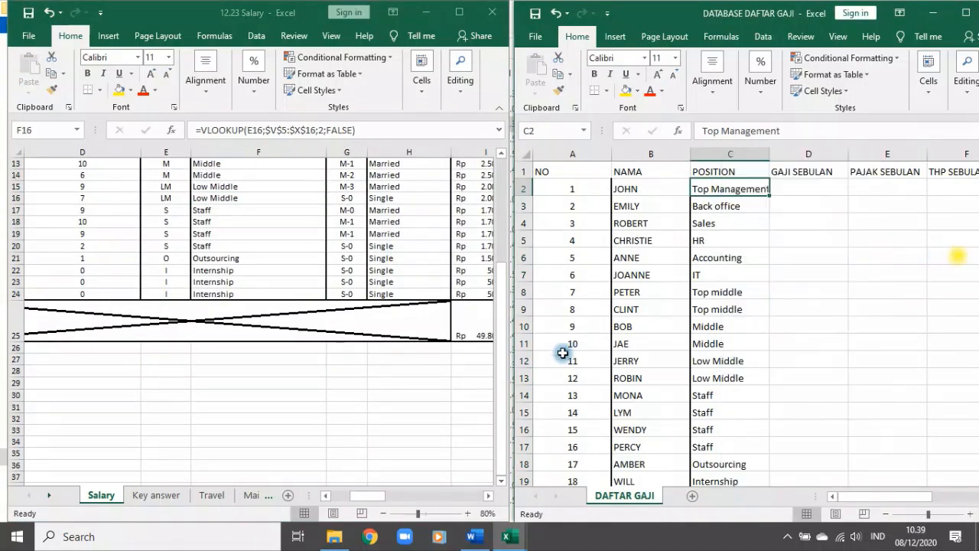
Step: Copy the TOTAL SALARY amounts in L5:L24 of the Salary sheet and paste them as values under GAJI SEBULAN starting at D2
{"action": "left_click_drag", "start_coordinate": [372, 496], "coordinate": [416, 498]}
{"action": "scroll", "coordinate": [321, 405], "scroll_direction": "up", "scroll_amount": 4}
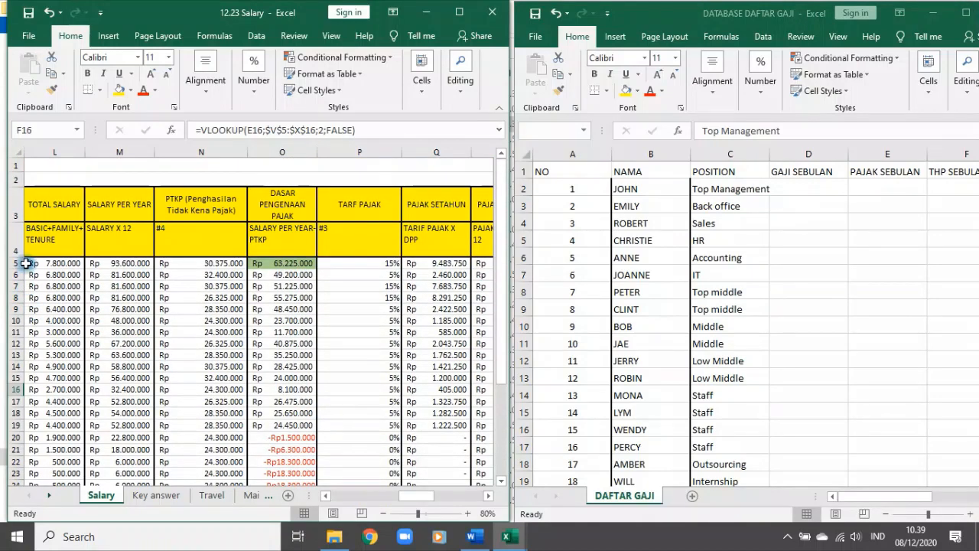
{"action": "left_click_drag", "start_coordinate": [424, 499], "coordinate": [404, 501]}
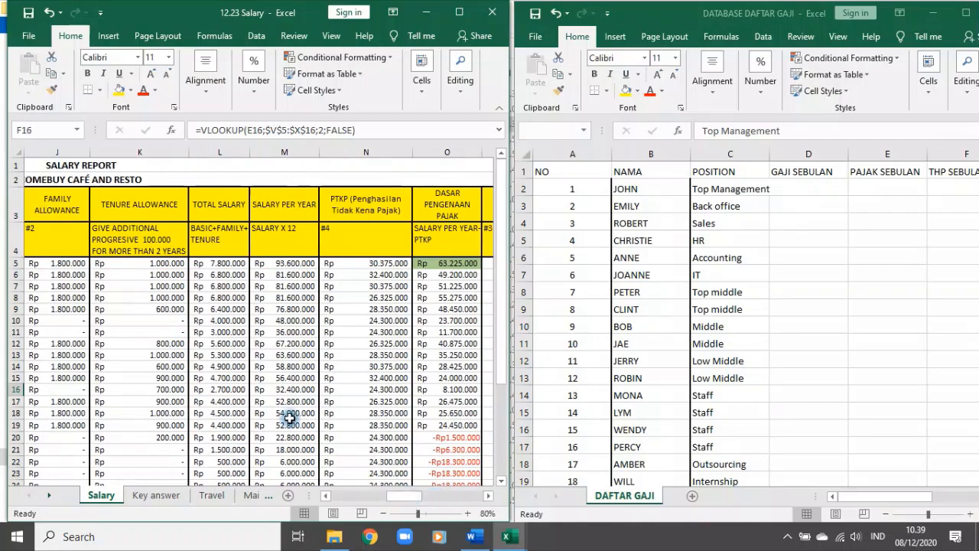
{"action": "left_click", "coordinate": [223, 265]}
{"action": "scroll", "coordinate": [231, 354], "scroll_direction": "down", "scroll_amount": 3}
{"action": "left_click", "coordinate": [236, 327], "text": "shift"}
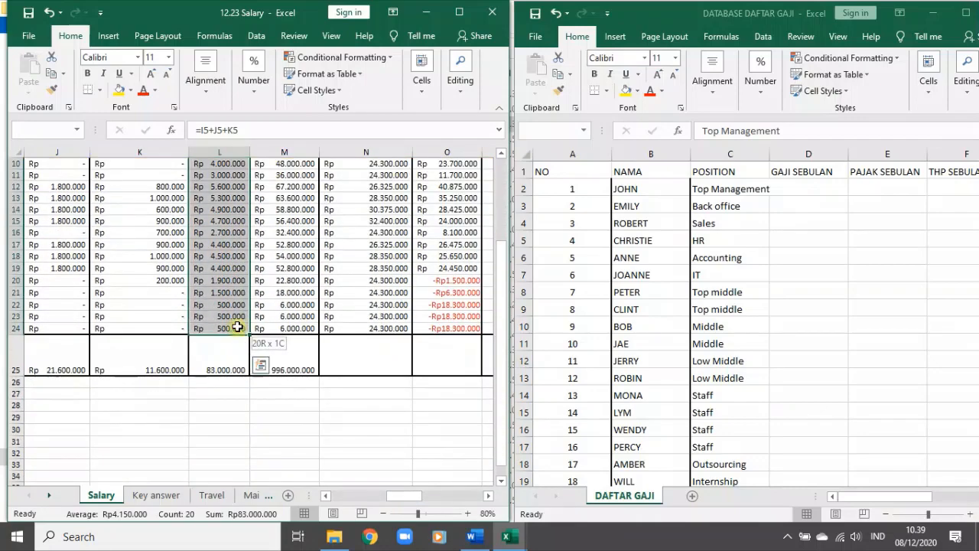
{"action": "left_click", "coordinate": [222, 257]}
{"action": "left_click", "coordinate": [230, 329]}
{"action": "scroll", "coordinate": [230, 329], "scroll_direction": "up", "scroll_amount": 3}
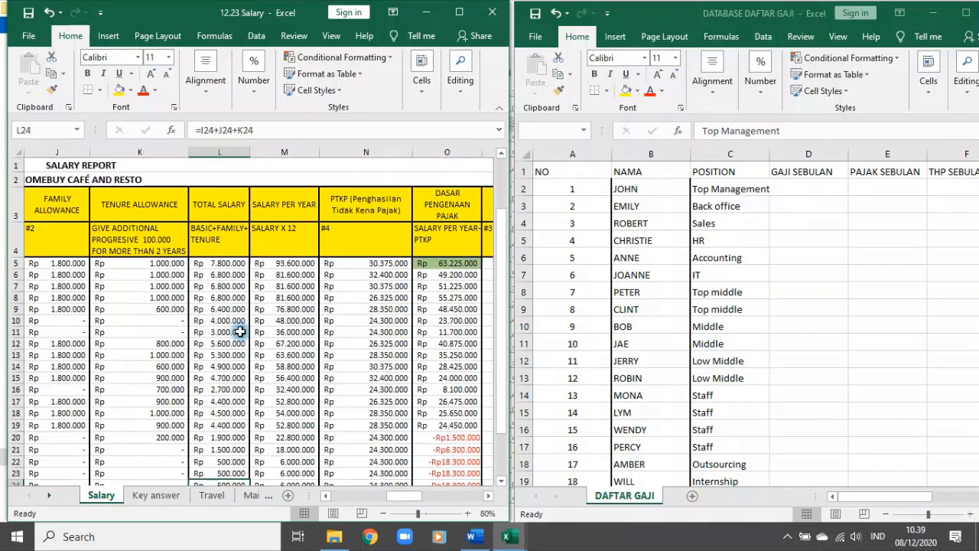
{"action": "left_click", "coordinate": [230, 261], "text": "shift"}
{"action": "key", "text": "ctrl+c"}
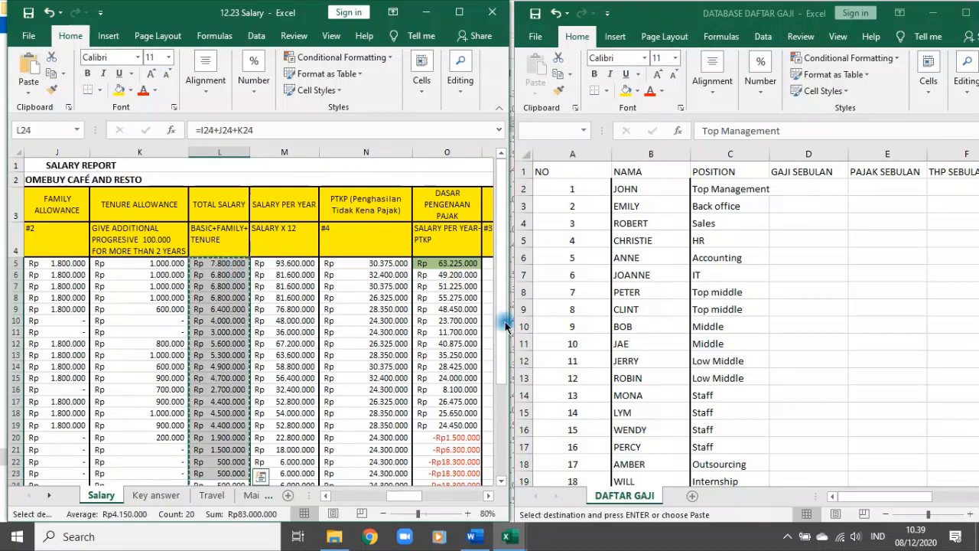
{"action": "left_click", "coordinate": [807, 186]}
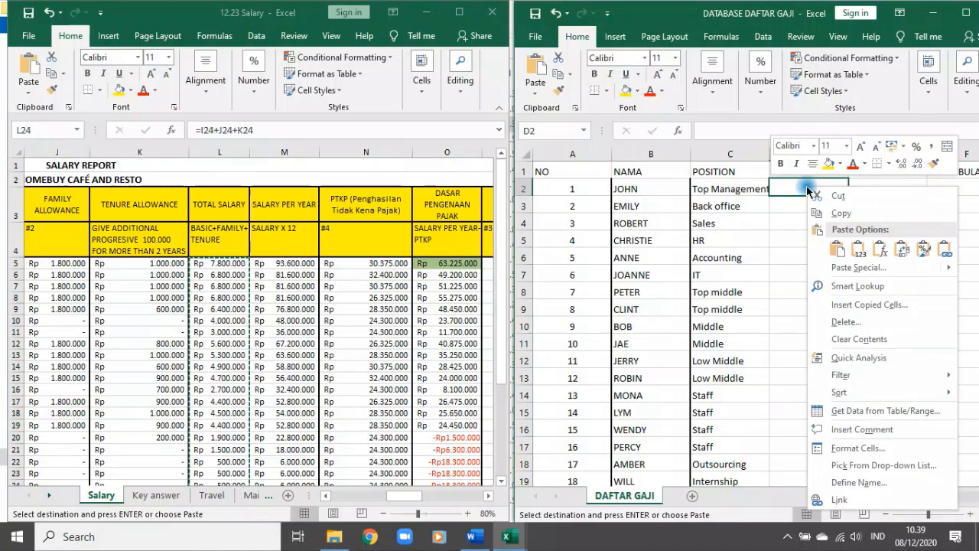
{"action": "left_click", "coordinate": [860, 250]}
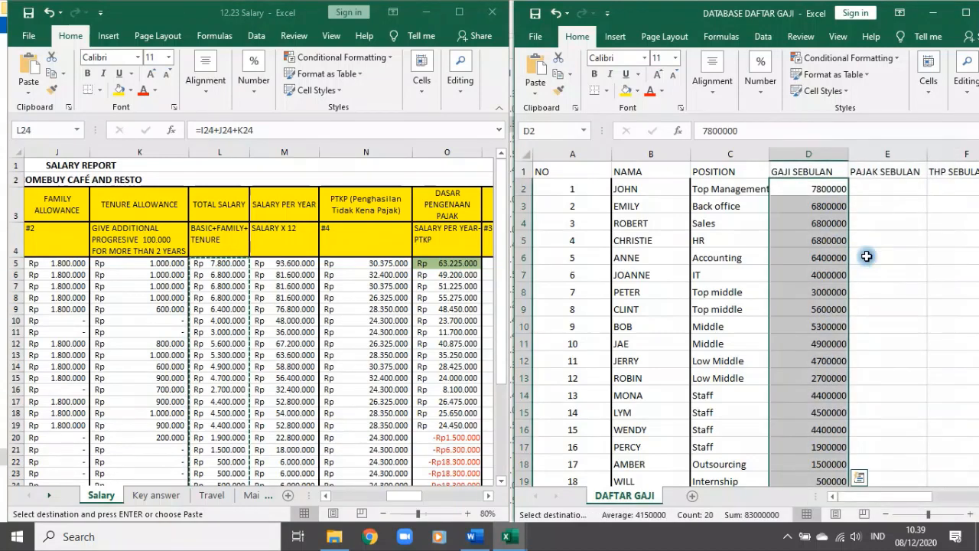
Step: Copy the PAJAK SEBULAN amounts in R5:R24 of the Salary sheet and paste them as values under PAJAK SEBULAN starting at E2
{"action": "left_click_drag", "start_coordinate": [406, 497], "coordinate": [413, 497]}
{"action": "left_click", "coordinate": [838, 256]}
{"action": "left_click", "coordinate": [384, 244]}
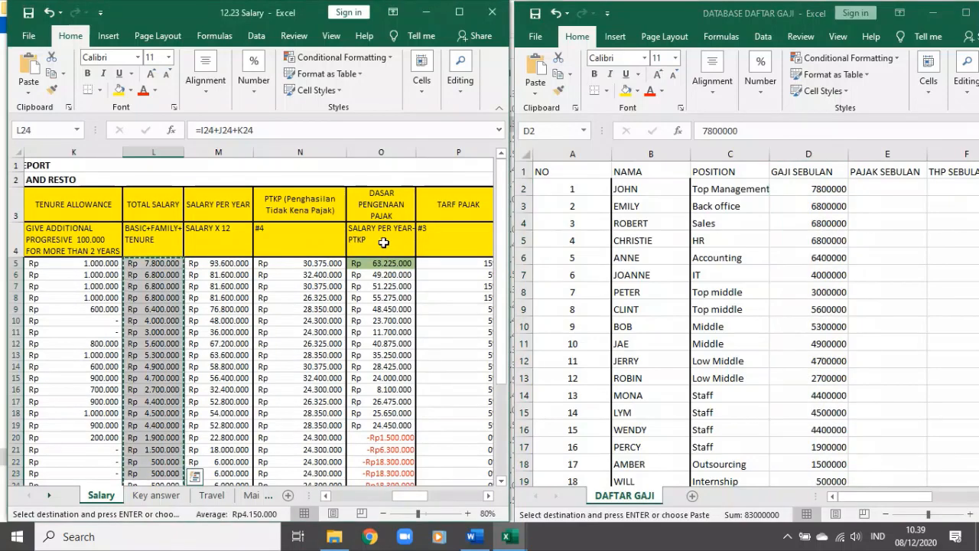
{"action": "left_click", "coordinate": [423, 254]}
{"action": "left_click", "coordinate": [287, 385]}
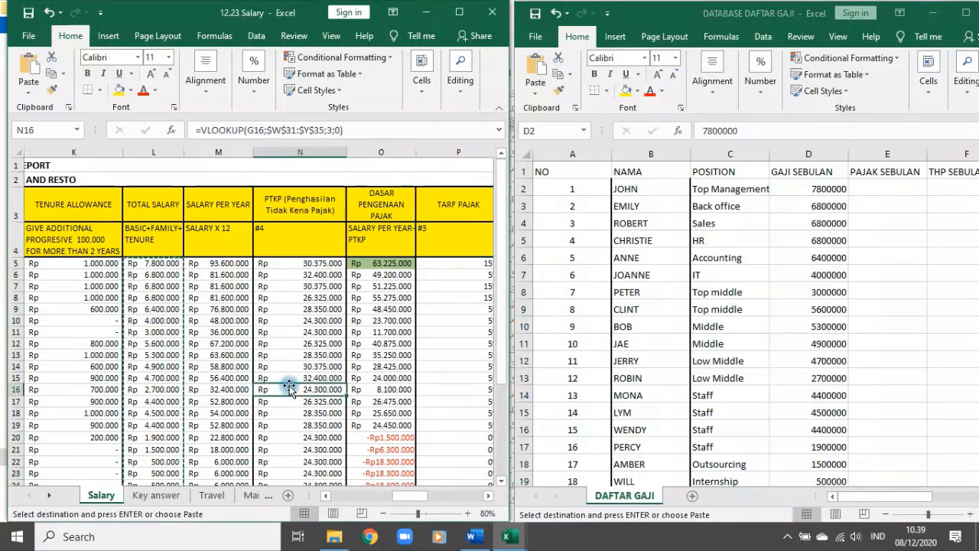
{"action": "key", "text": "Right"}
{"action": "key", "text": "Right"}
{"action": "key", "text": "Right"}
{"action": "key", "text": "Right"}
{"action": "key", "text": "Right"}
{"action": "key", "text": "Right"}
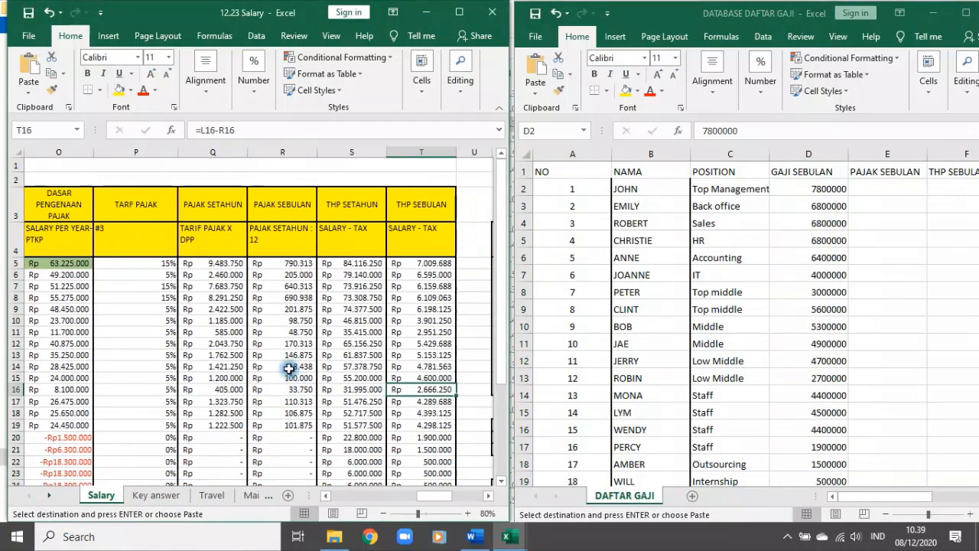
{"action": "left_click", "coordinate": [278, 260]}
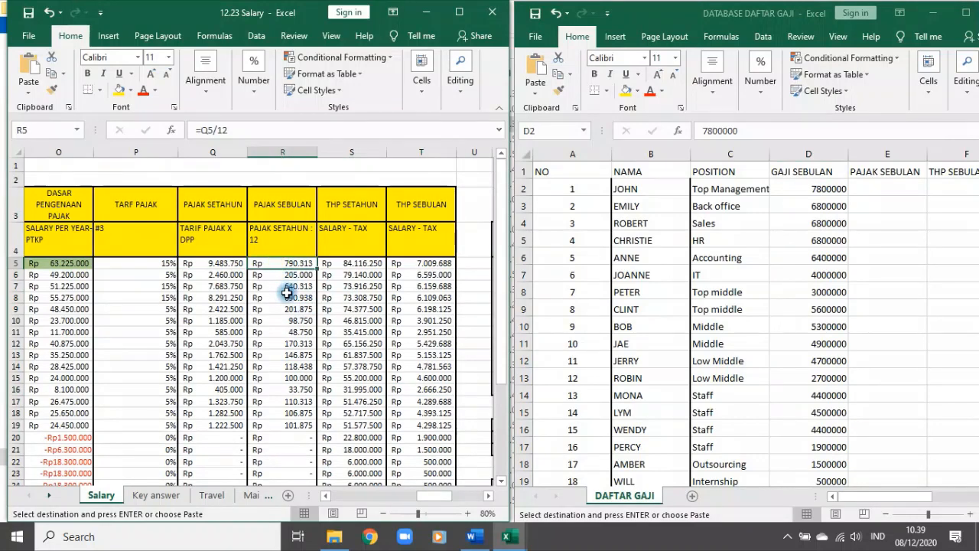
{"action": "left_click_drag", "start_coordinate": [286, 292], "coordinate": [288, 365]}
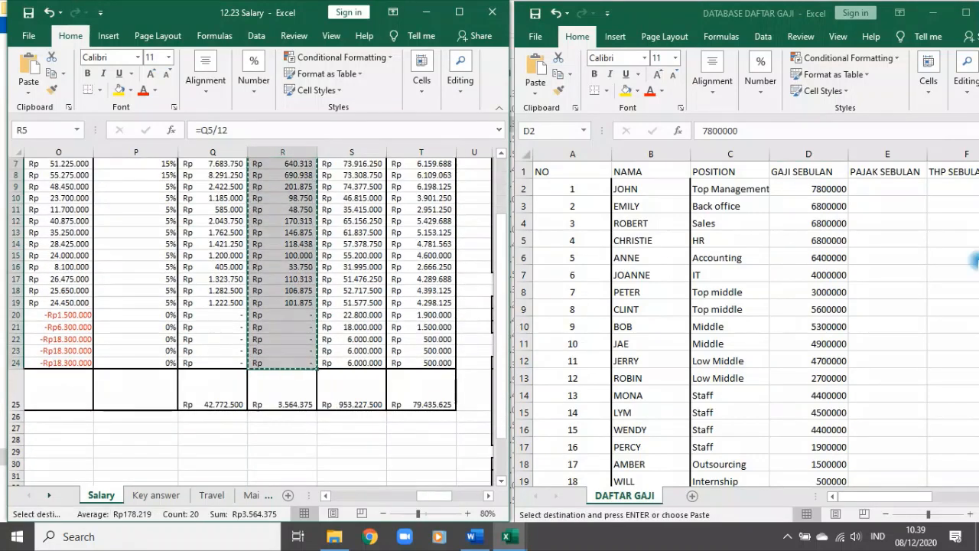
{"action": "left_click", "coordinate": [892, 192]}
{"action": "left_click", "coordinate": [892, 188]}
{"action": "right_click", "coordinate": [892, 187]}
{"action": "left_click", "coordinate": [797, 249]}
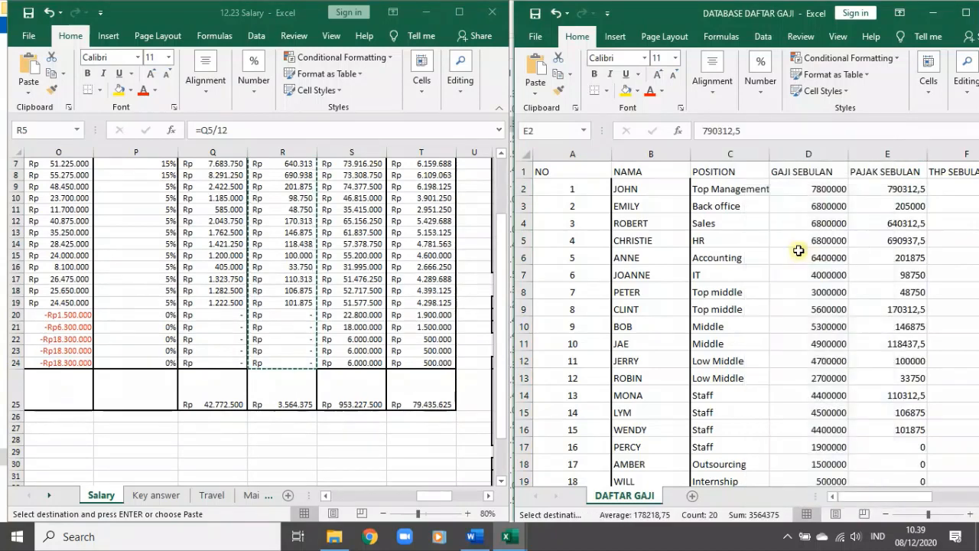
Step: Maximize the DATABASE DAFTAR GAJI workbook window
{"action": "left_click_drag", "start_coordinate": [864, 496], "coordinate": [871, 496]}
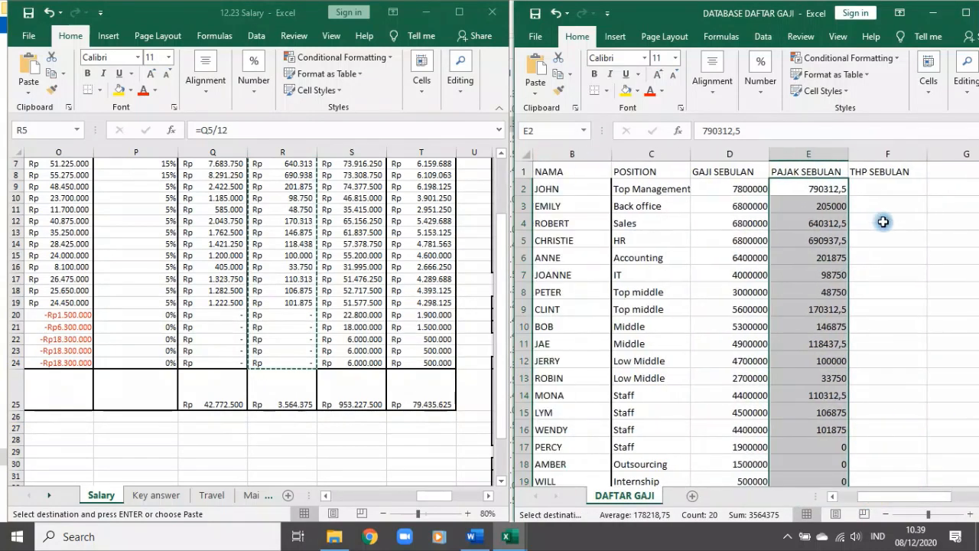
{"action": "left_click", "coordinate": [887, 189]}
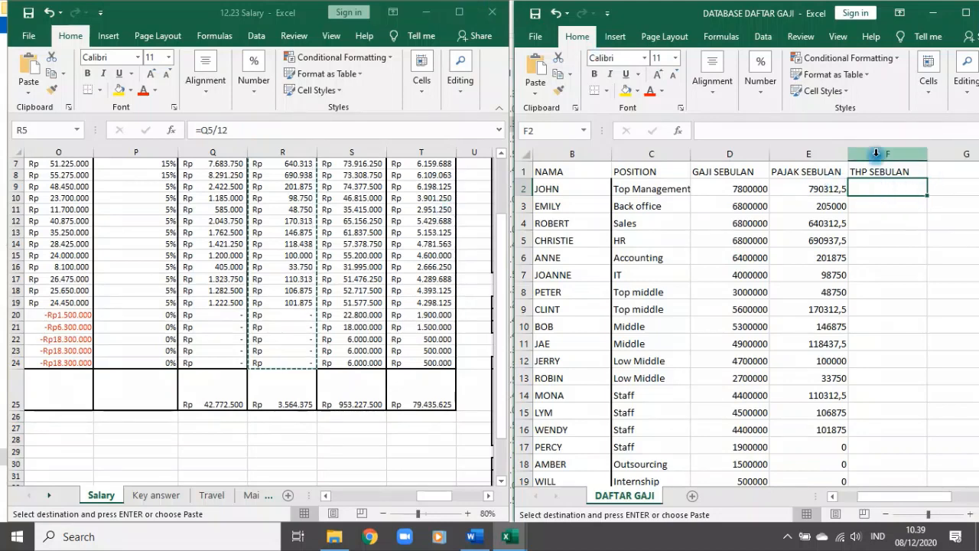
{"action": "left_click", "coordinate": [965, 12]}
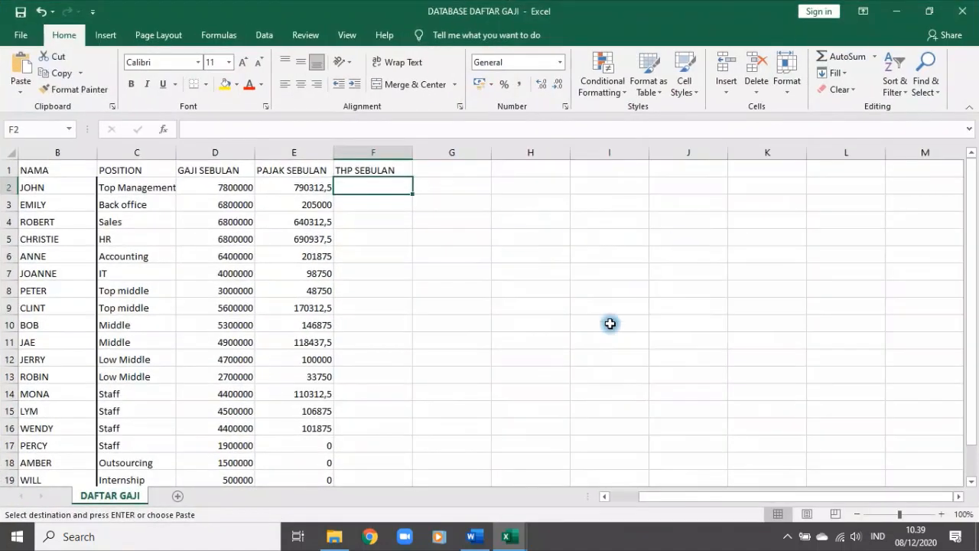
Step: Apply the Rupiah (Rp) accounting format to the monthly salary and tax amounts in D2:E21
{"action": "left_click_drag", "start_coordinate": [642, 497], "coordinate": [612, 498]}
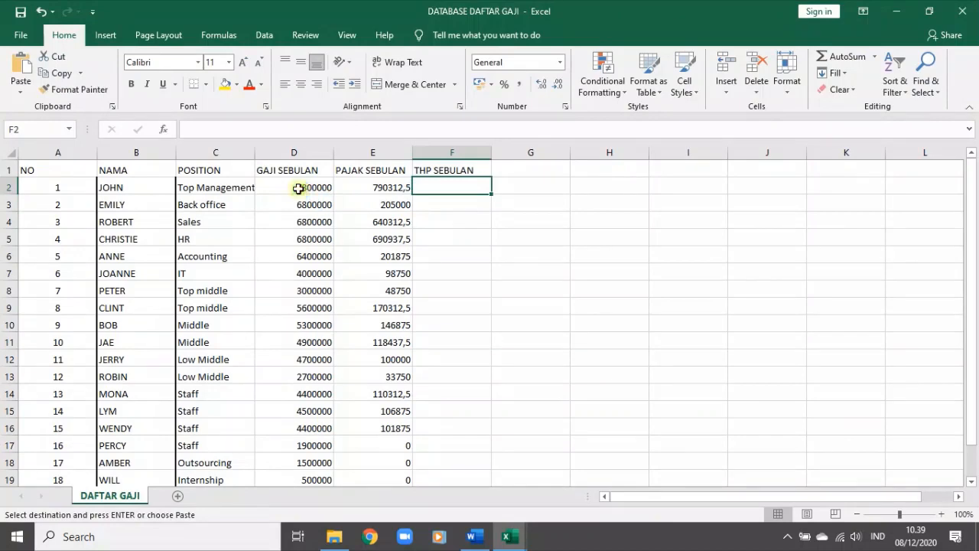
{"action": "left_click_drag", "start_coordinate": [298, 188], "coordinate": [396, 361]}
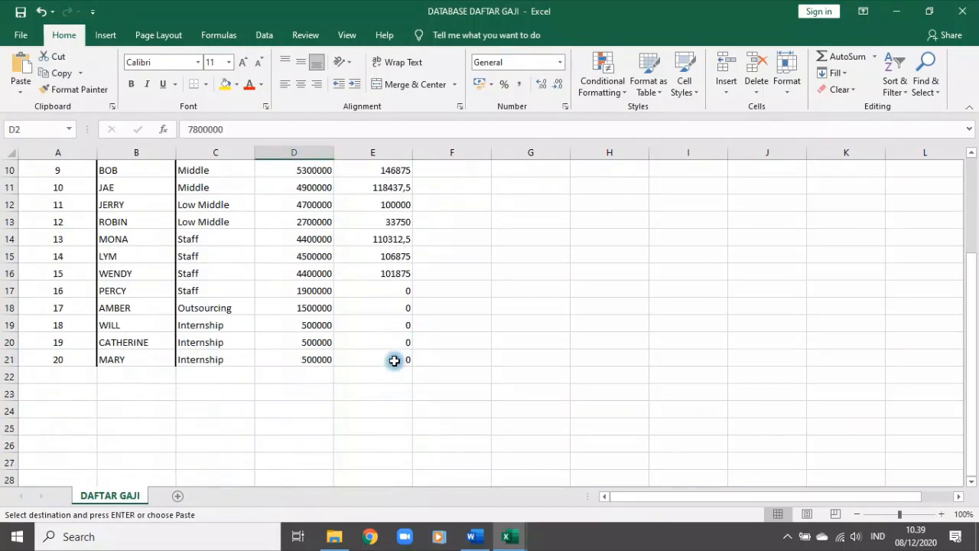
{"action": "left_click", "coordinate": [491, 84]}
{"action": "left_click", "coordinate": [505, 101]}
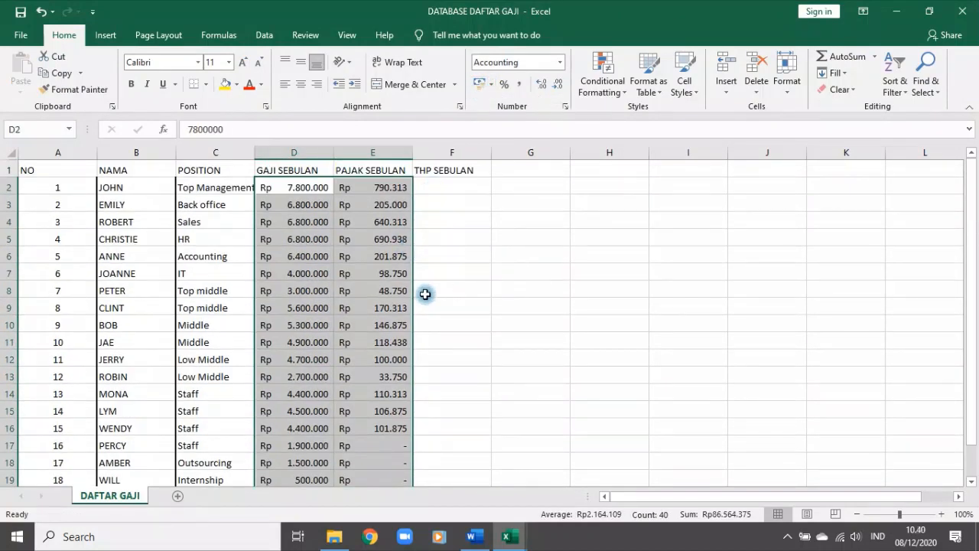
Step: Apply all borders to the whole table A1:F21, including the empty THP SEBULAN column
{"action": "left_click_drag", "start_coordinate": [48, 170], "coordinate": [451, 344]}
{"action": "scroll", "coordinate": [453, 346], "scroll_direction": "down", "scroll_amount": 4}
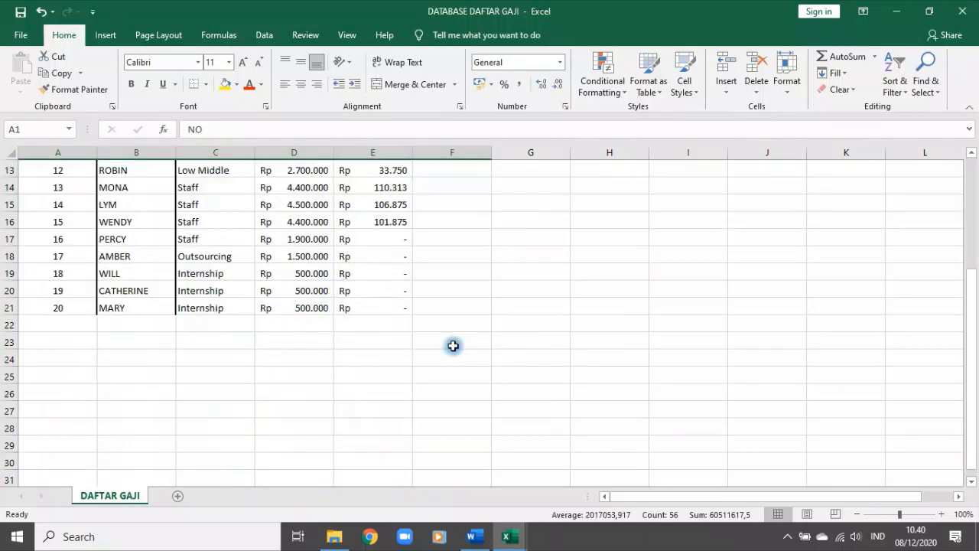
{"action": "left_click", "coordinate": [449, 311], "text": "shift"}
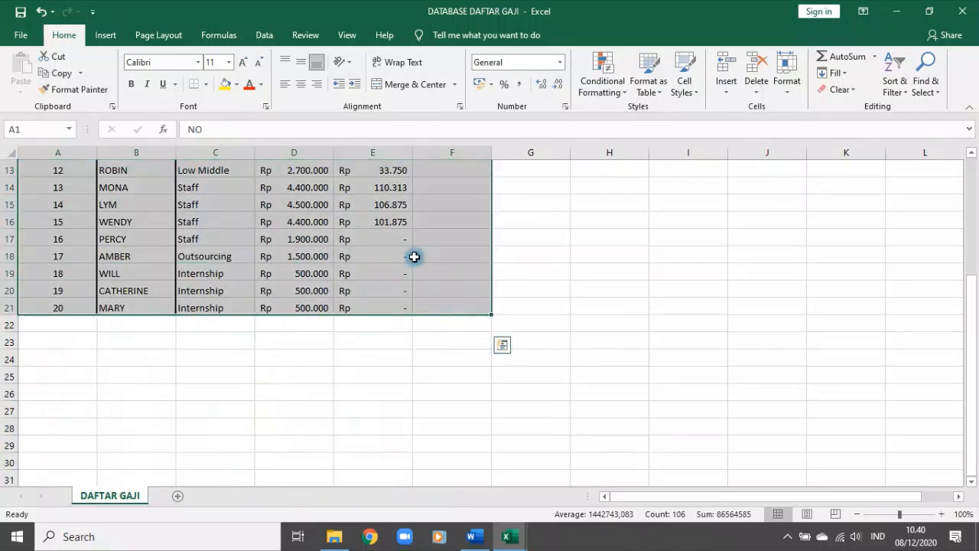
{"action": "left_click", "coordinate": [207, 84]}
{"action": "left_click", "coordinate": [234, 208]}
{"action": "scroll", "coordinate": [474, 282], "scroll_direction": "up", "scroll_amount": 4}
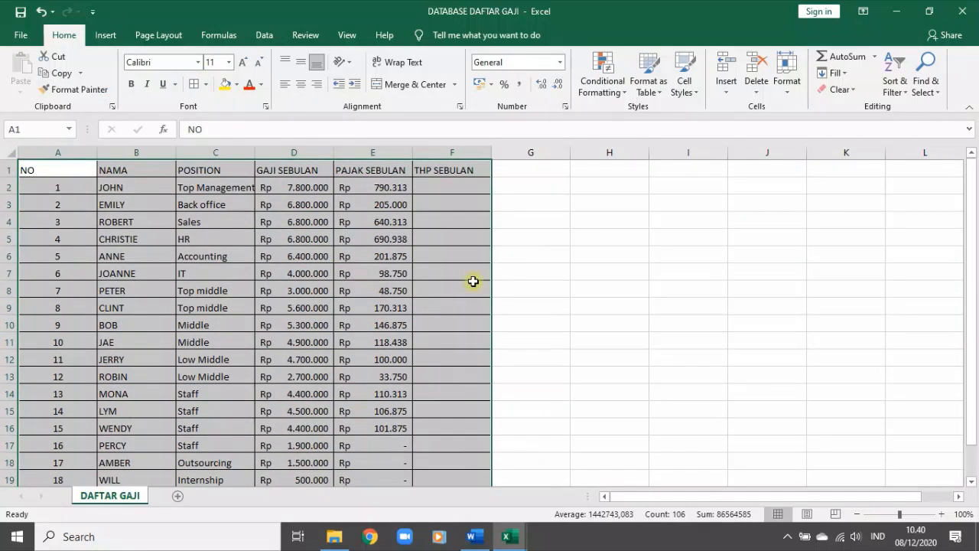
{"action": "left_click", "coordinate": [474, 282]}
Step: Calculate the first employee's take-home pay in F2 with the formula =D2-E2
{"action": "left_click", "coordinate": [317, 185]}
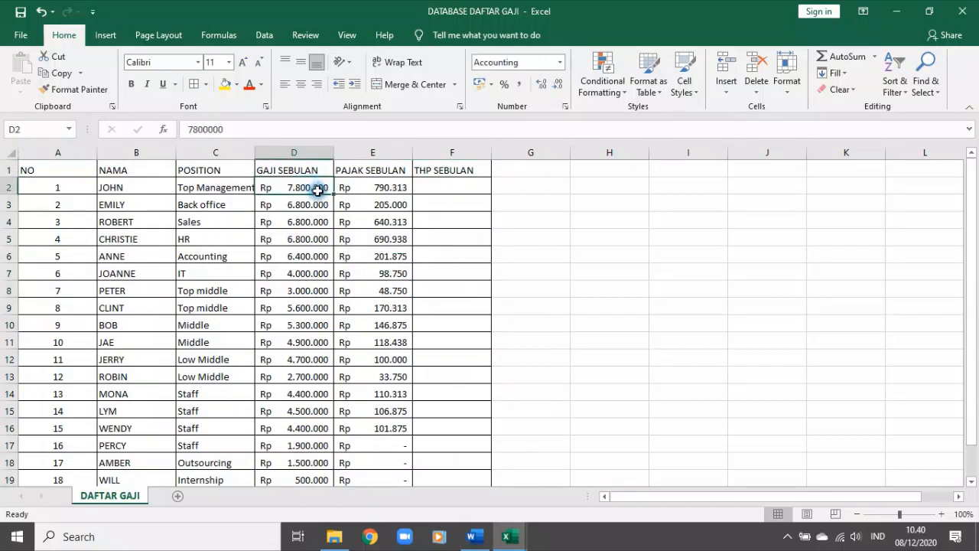
{"action": "left_click", "coordinate": [375, 184]}
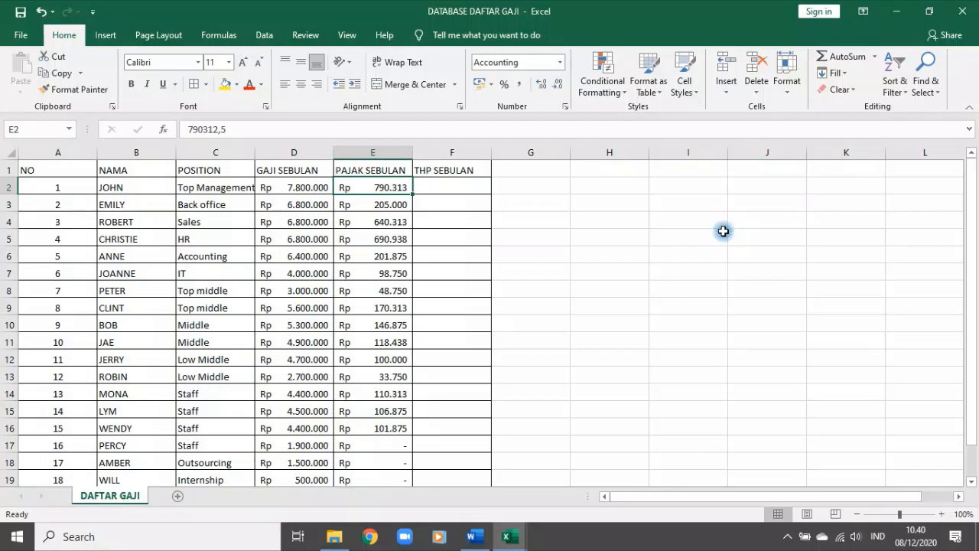
{"action": "left_click", "coordinate": [443, 189]}
{"action": "type", "text": "="}
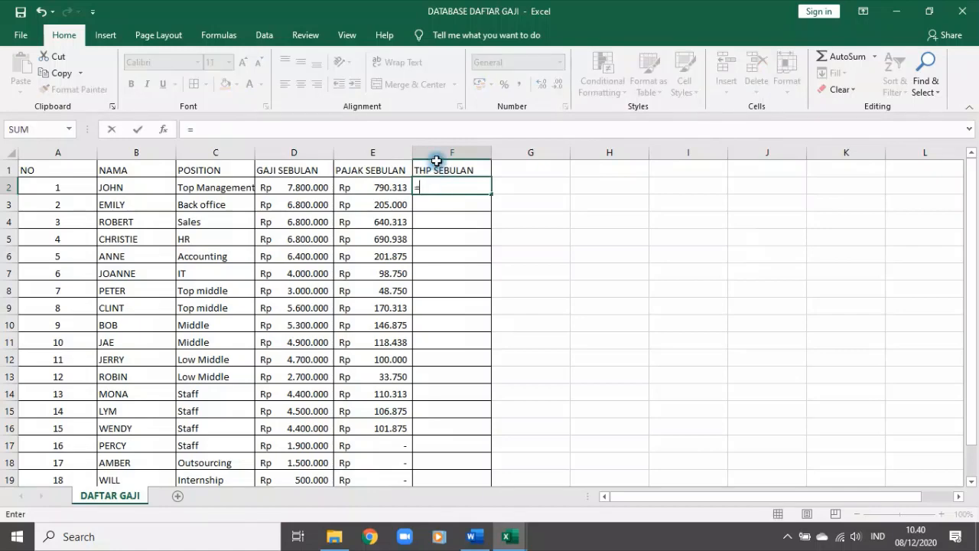
{"action": "left_click", "coordinate": [317, 186]}
{"action": "type", "text": "-"}
{"action": "left_click", "coordinate": [348, 185]}
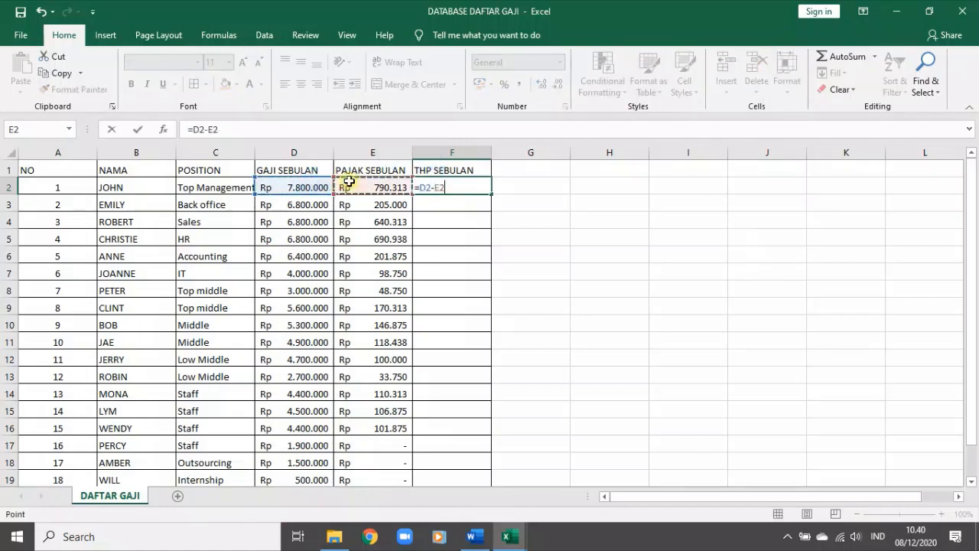
{"action": "key", "text": "Return"}
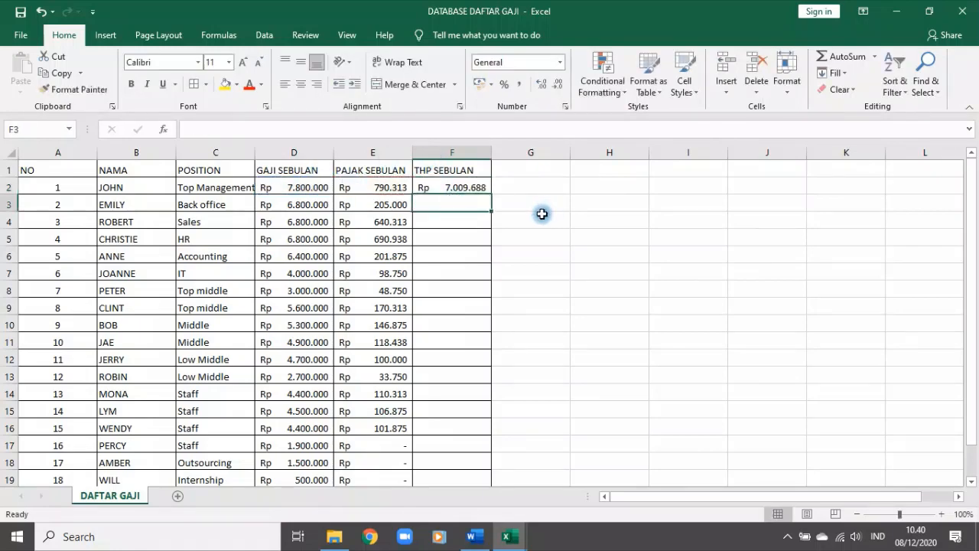
Step: Insert a new column between PAJAK SEBULAN and THP SEBULAN
{"action": "left_click", "coordinate": [484, 181]}
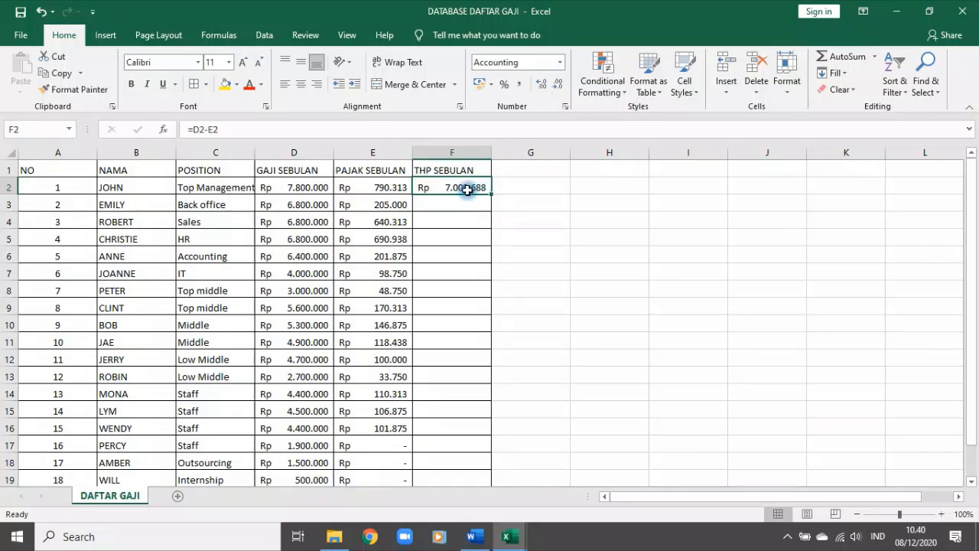
{"action": "left_click", "coordinate": [378, 188]}
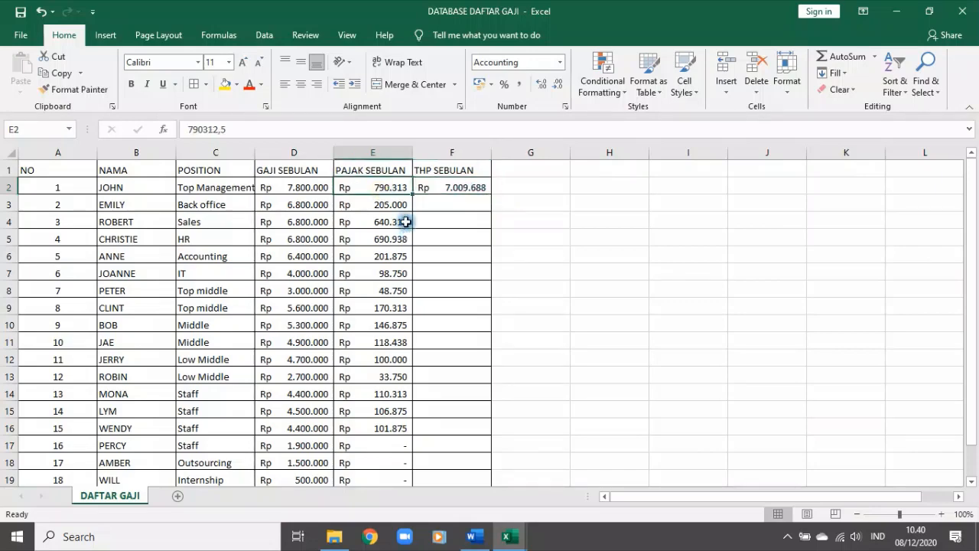
{"action": "left_click", "coordinate": [444, 152]}
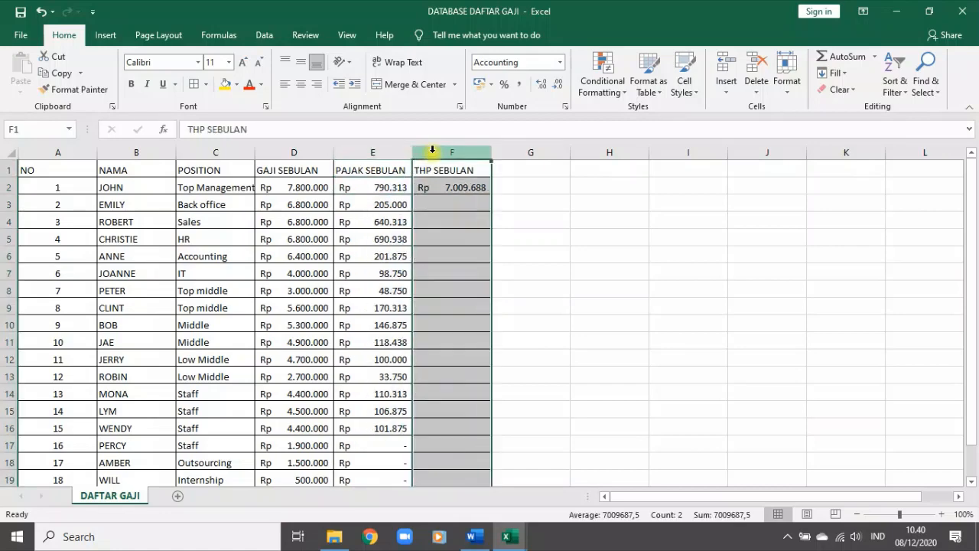
{"action": "right_click", "coordinate": [444, 153]}
{"action": "left_click", "coordinate": [493, 314]}
Step: Enter the header PEMBULATAN PAJAK in F1 and autofit the width of column F
{"action": "left_click", "coordinate": [452, 169]}
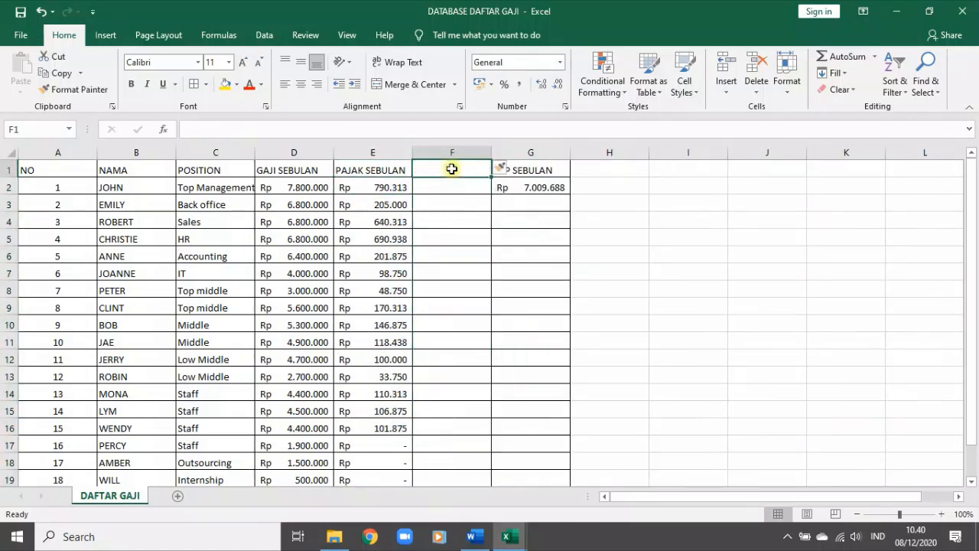
{"action": "type", "text": "PEMB"}
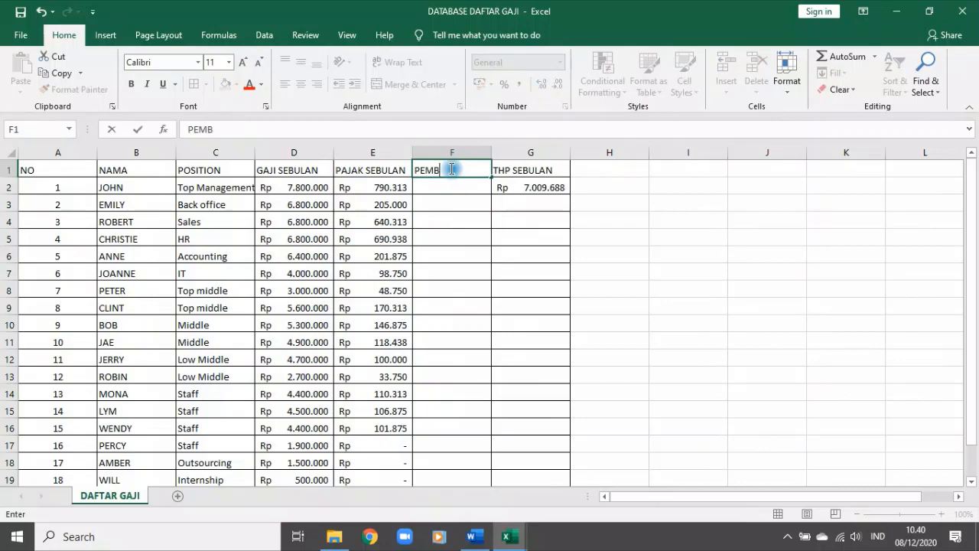
{"action": "type", "text": "ULATAN PAJAK"}
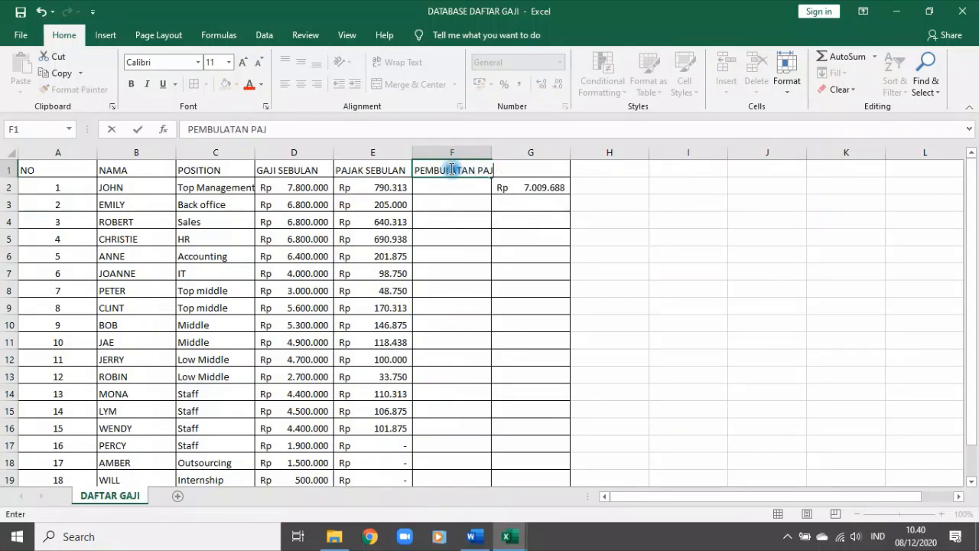
{"action": "key", "text": "Return"}
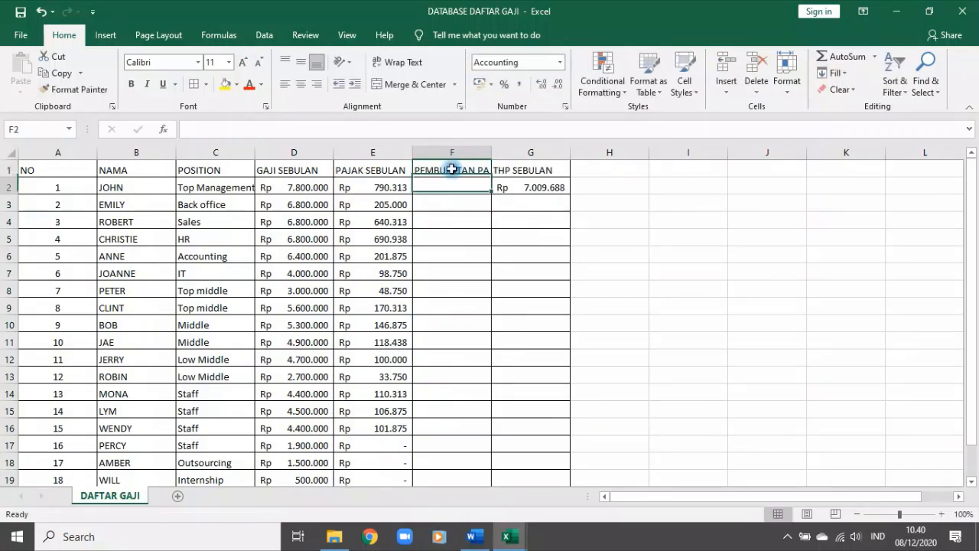
{"action": "double_click", "coordinate": [490, 151]}
Step: Extend the header in F1 to "PEMBULATAN PAJAK (*KE BAWAH HINGGA RATUSAN RUPIAH)"
{"action": "type", "text": "=ROUND("}
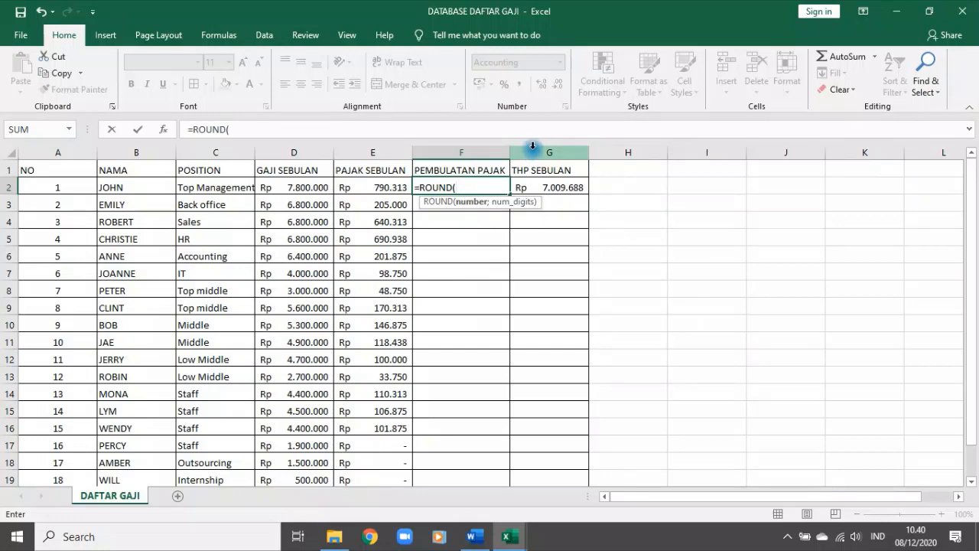
{"action": "key", "text": "Escape"}
{"action": "left_click", "coordinate": [479, 167]}
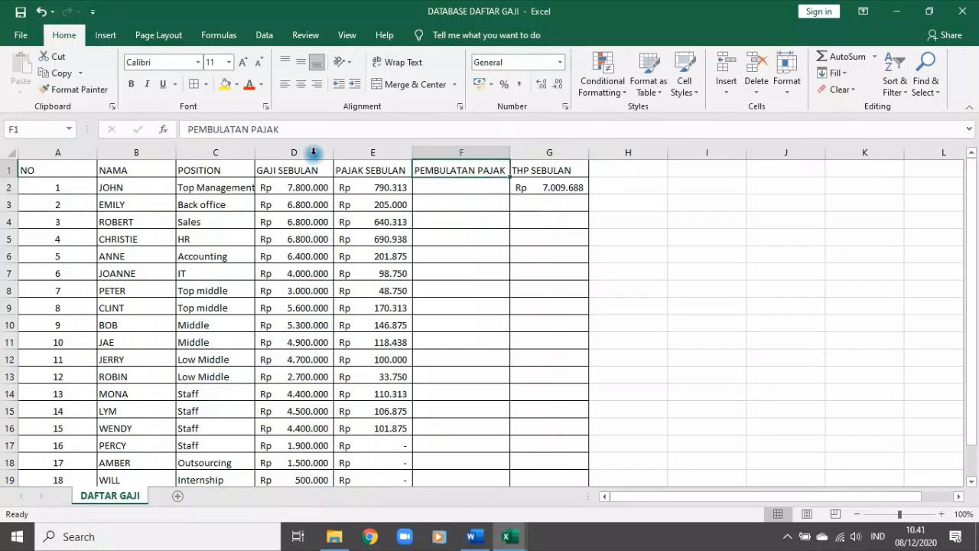
{"action": "left_click", "coordinate": [302, 133]}
{"action": "type", "text": "(*KE"}
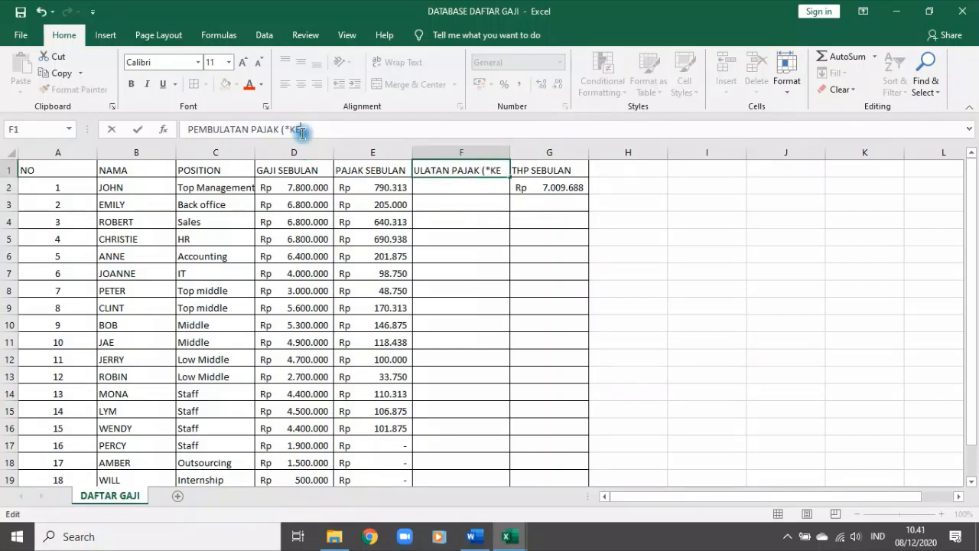
{"action": "type", "text": " BAWA"}
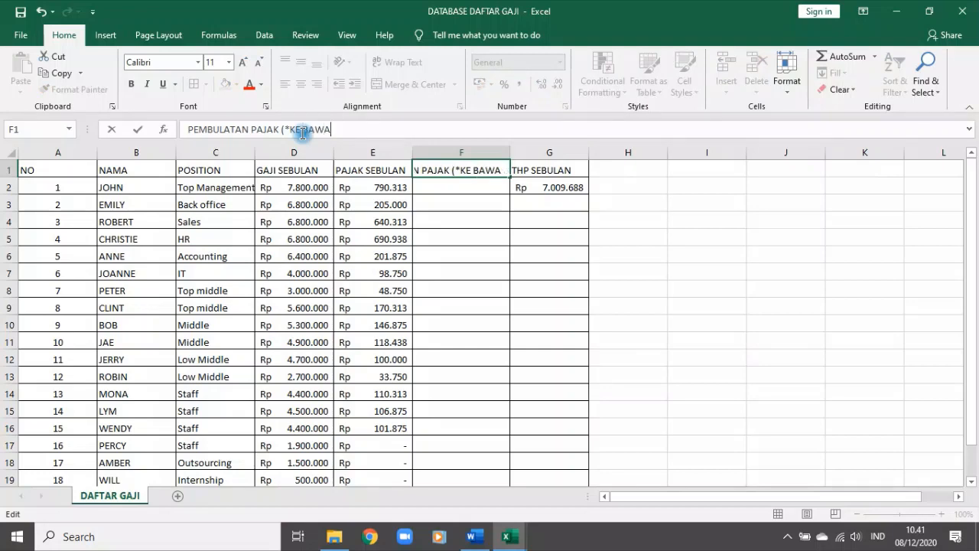
{"action": "type", "text": "H HI"}
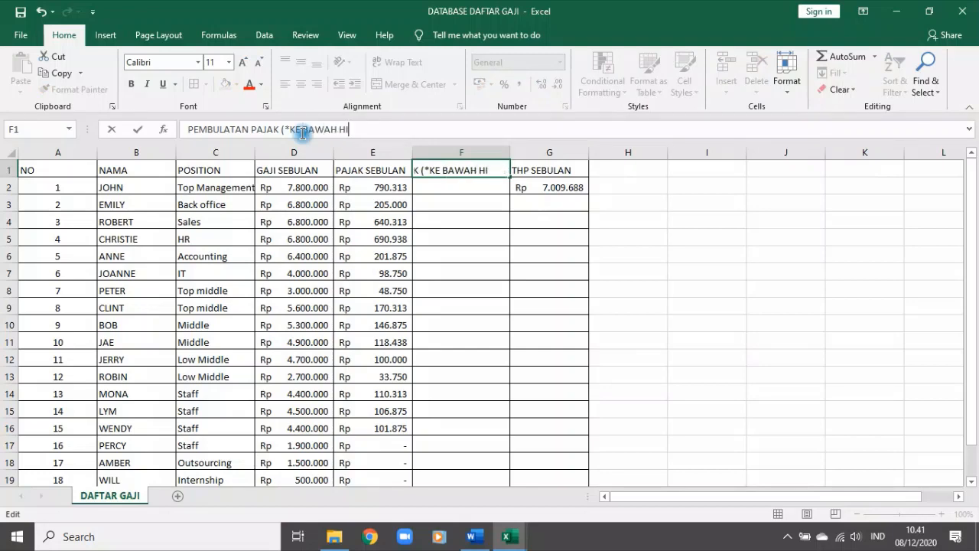
{"action": "type", "text": "NGGA RATUSA"}
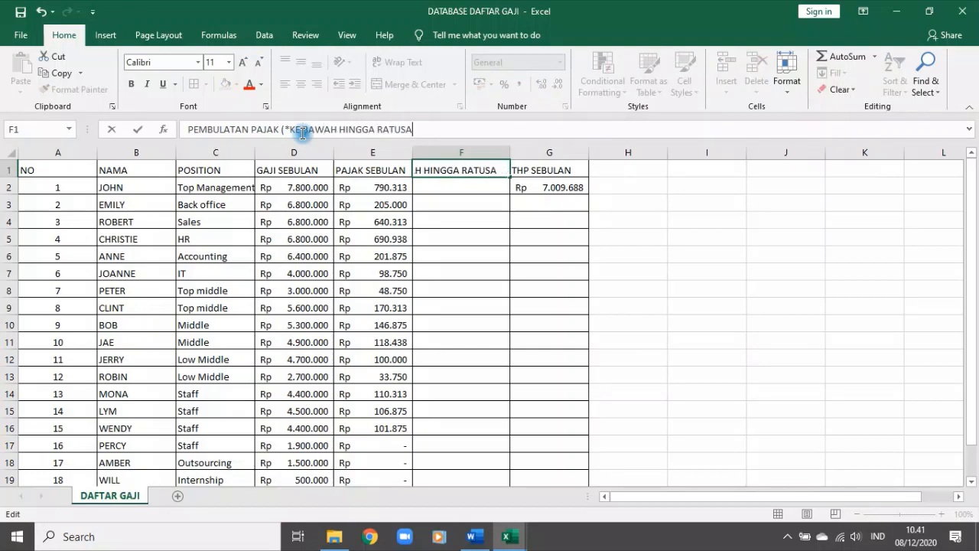
{"action": "type", "text": "N RUPIAH"}
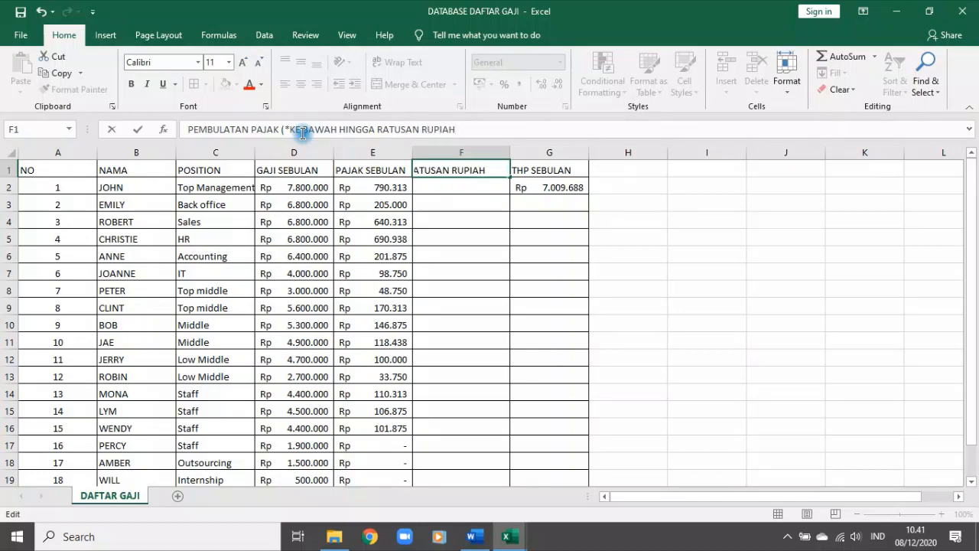
{"action": "type", "text": ")"}
{"action": "key", "text": "Return"}
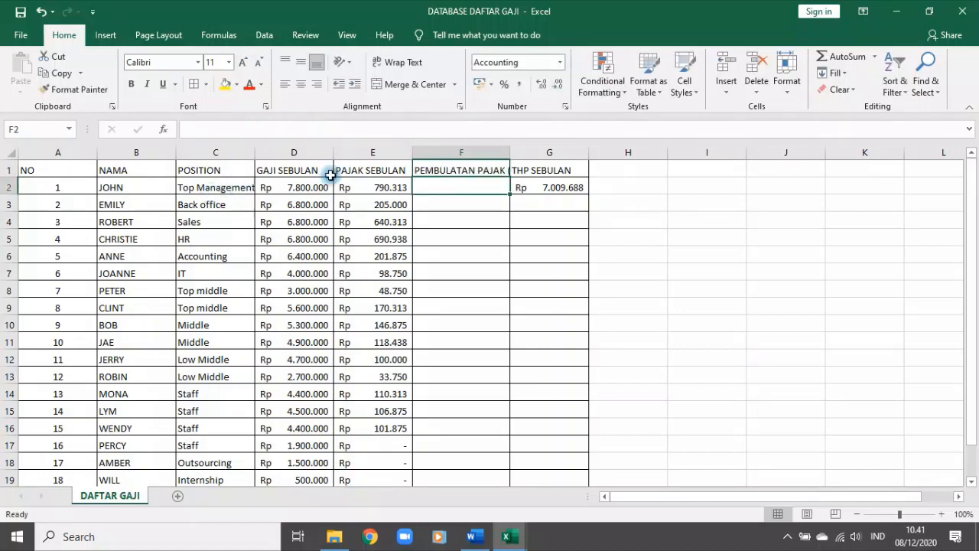
Step: Wrap the header text in F1 and autofit the height of row 1
{"action": "left_click", "coordinate": [367, 187]}
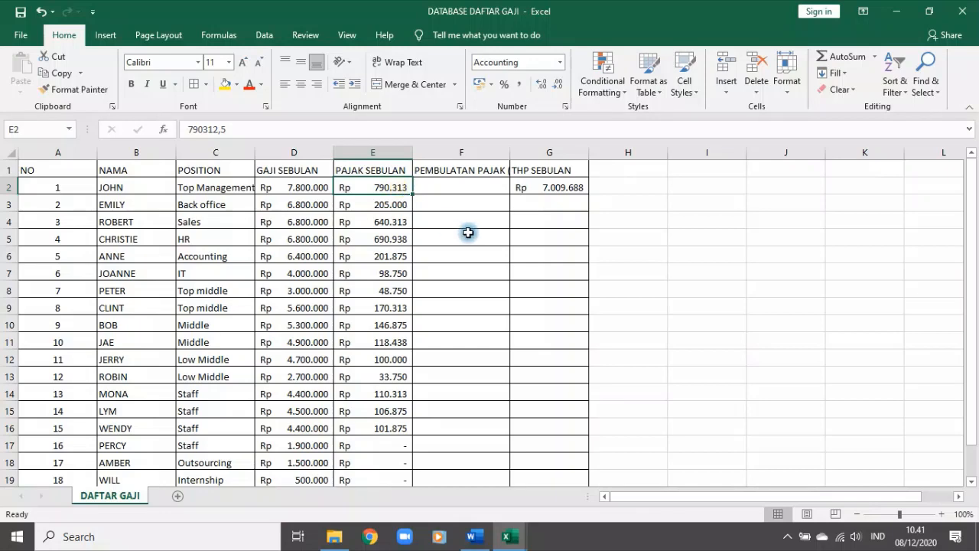
{"action": "left_click", "coordinate": [482, 169]}
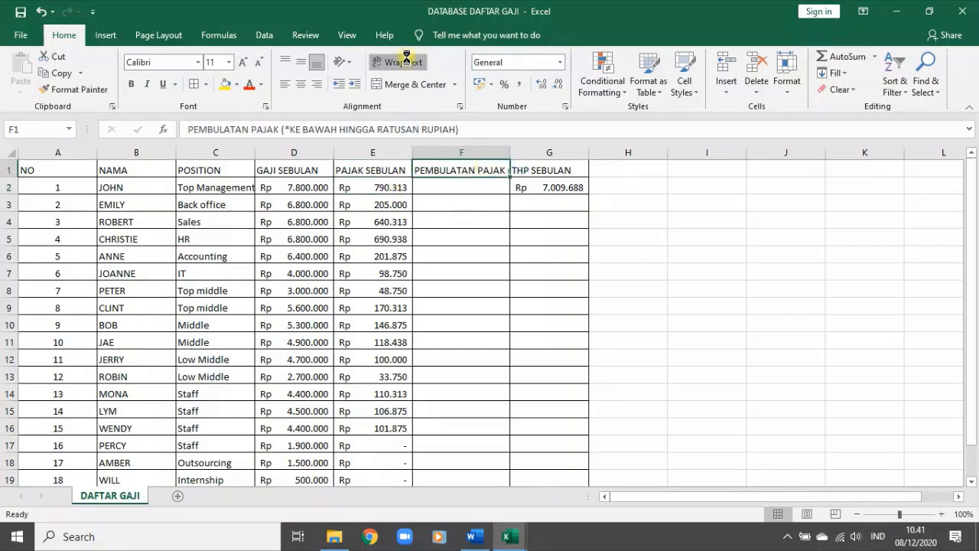
{"action": "left_click", "coordinate": [406, 61]}
{"action": "left_click", "coordinate": [476, 234]}
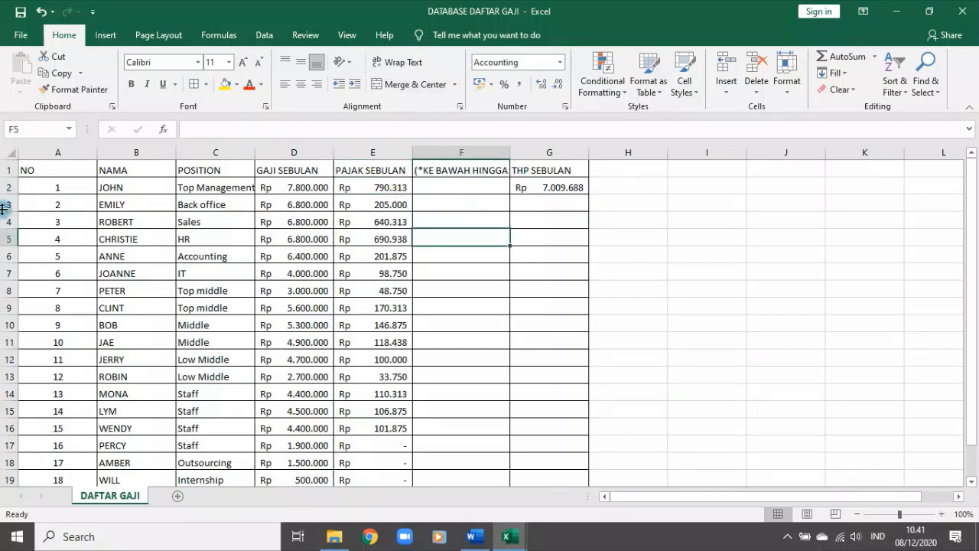
{"action": "double_click", "coordinate": [6, 179]}
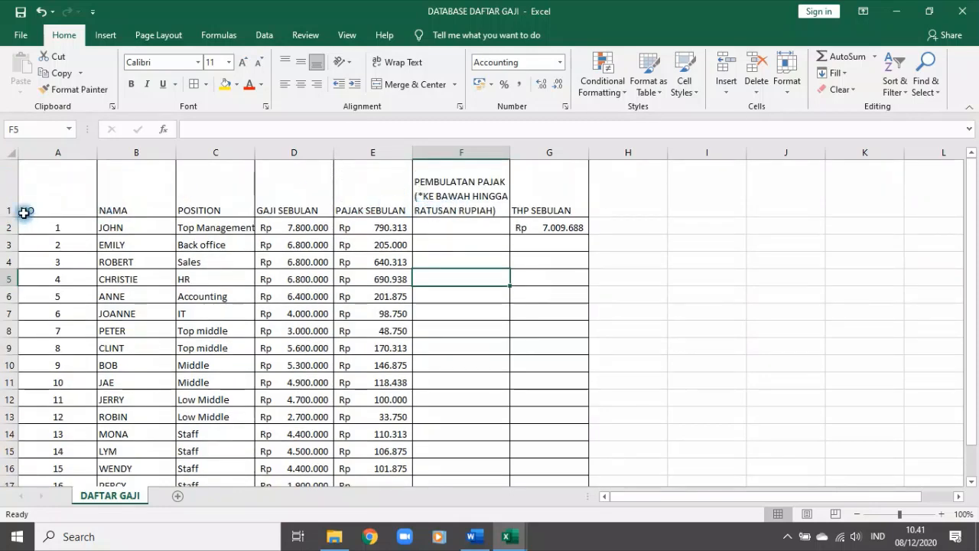
Step: Try aligning the header text in F1 to the top of its cell
{"action": "left_click", "coordinate": [283, 62]}
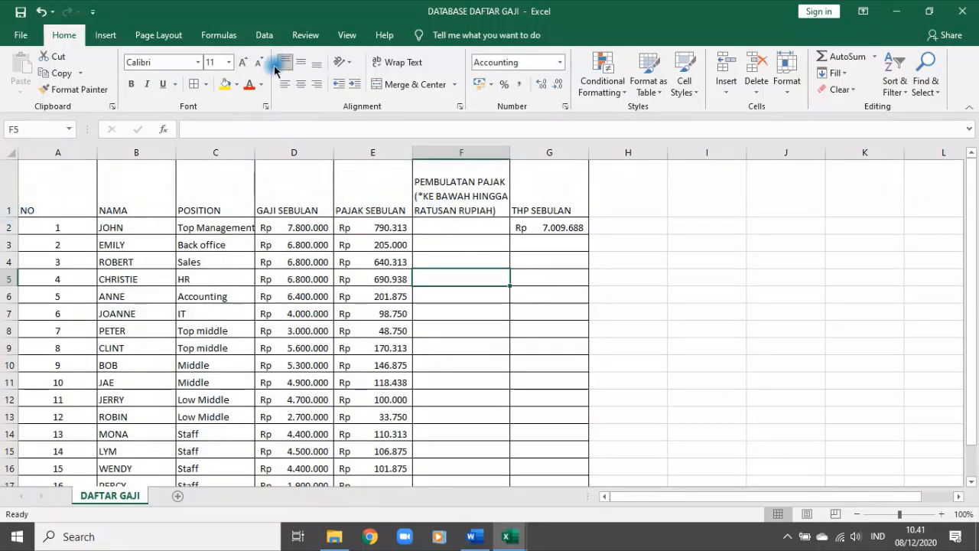
{"action": "left_click", "coordinate": [463, 202]}
{"action": "left_click", "coordinate": [285, 61]}
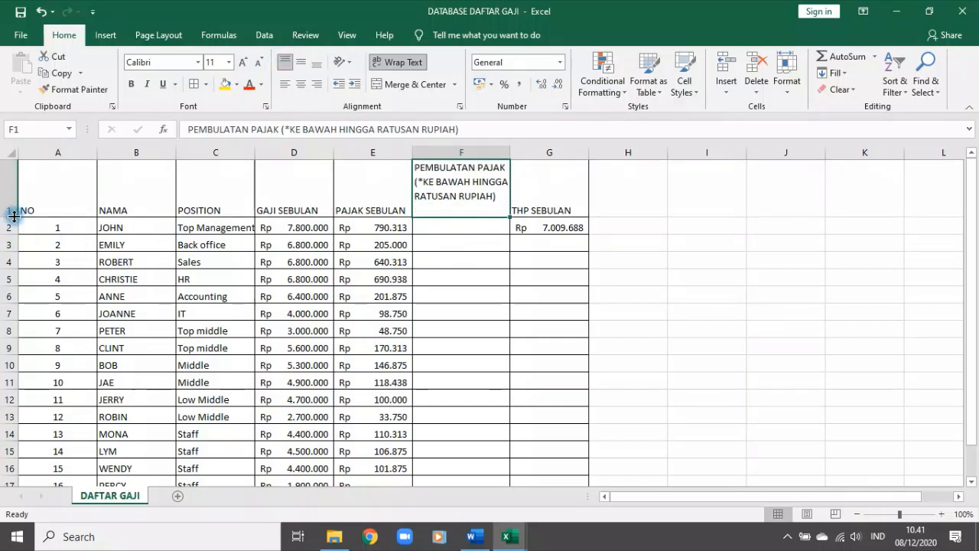
Step: Vertically centre the header cells A1:G1 with Middle Align
{"action": "left_click_drag", "start_coordinate": [25, 188], "coordinate": [516, 172]}
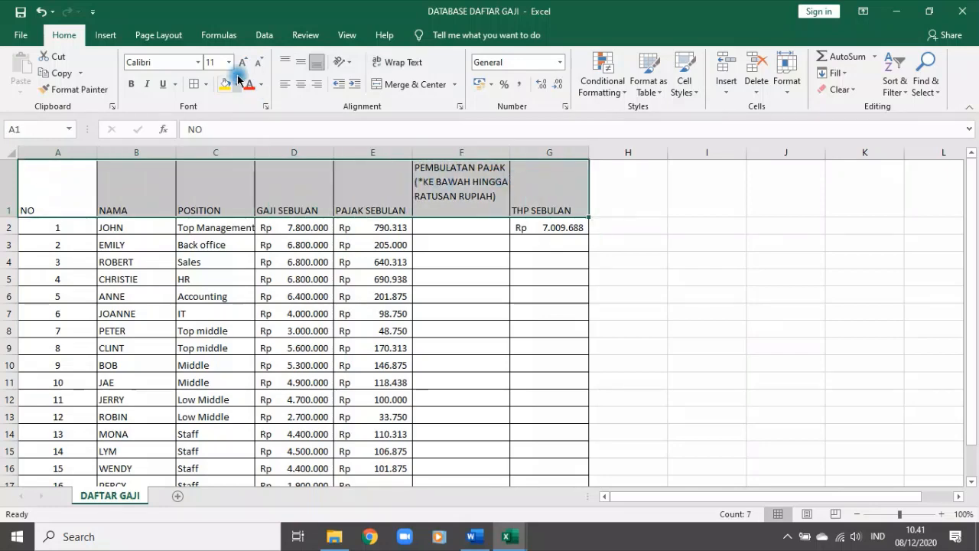
{"action": "left_click", "coordinate": [302, 64]}
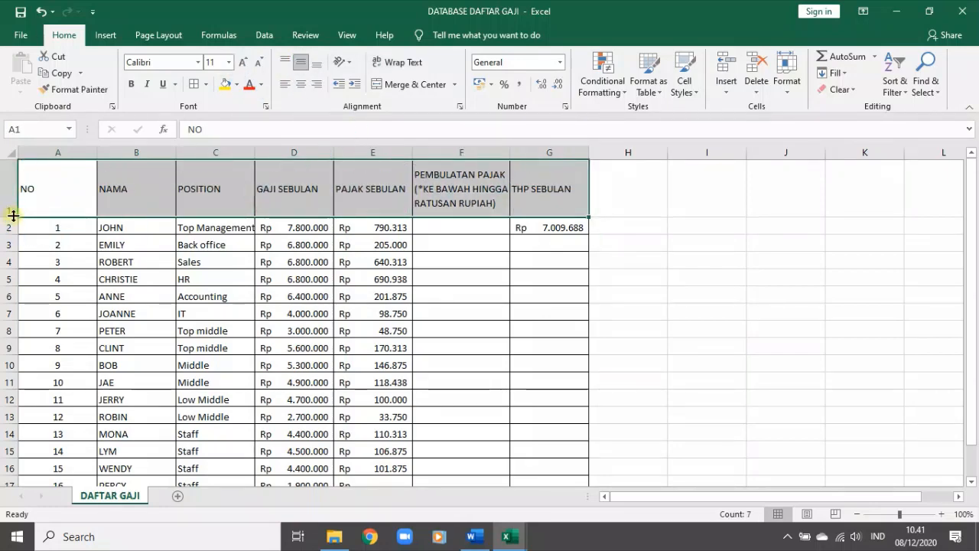
{"action": "left_click", "coordinate": [522, 281]}
Step: Round the first employee's monthly tax in F2 with the formula =ROUND(E2;0)
{"action": "left_click", "coordinate": [456, 228]}
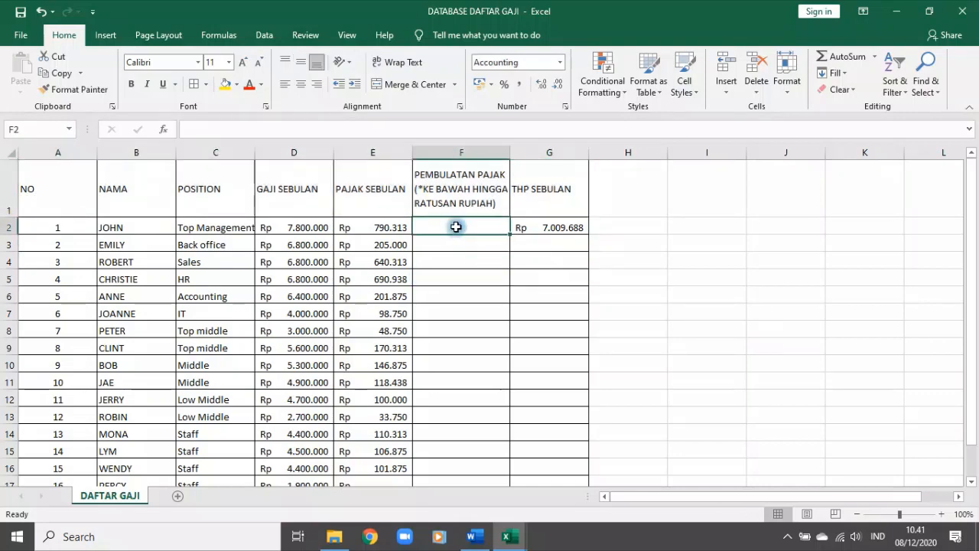
{"action": "type", "text": "=ROUND("}
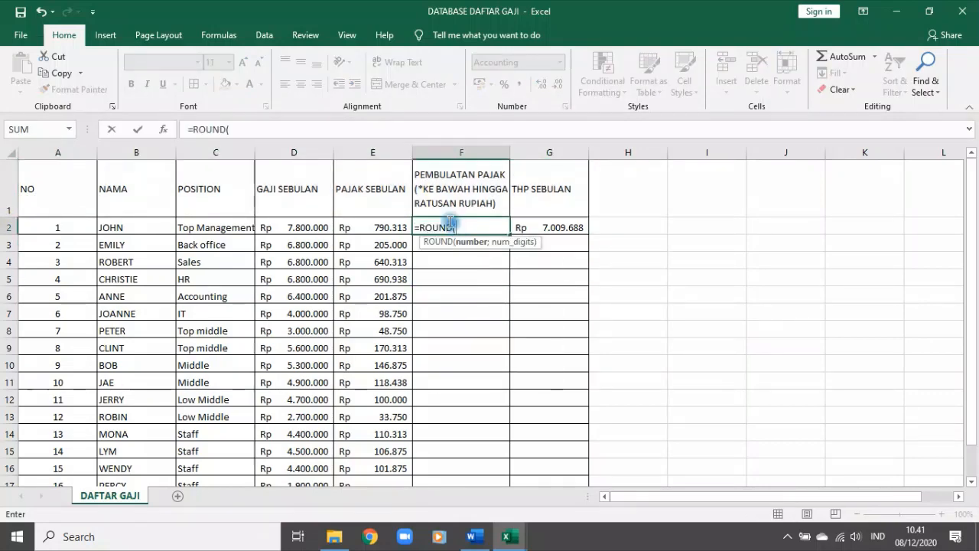
{"action": "left_click", "coordinate": [373, 228]}
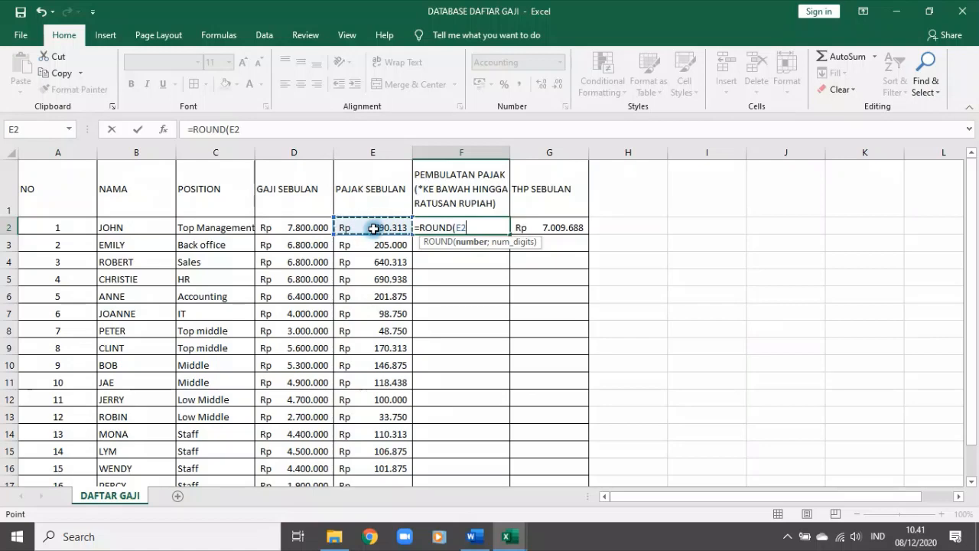
{"action": "type", "text": ";0"}
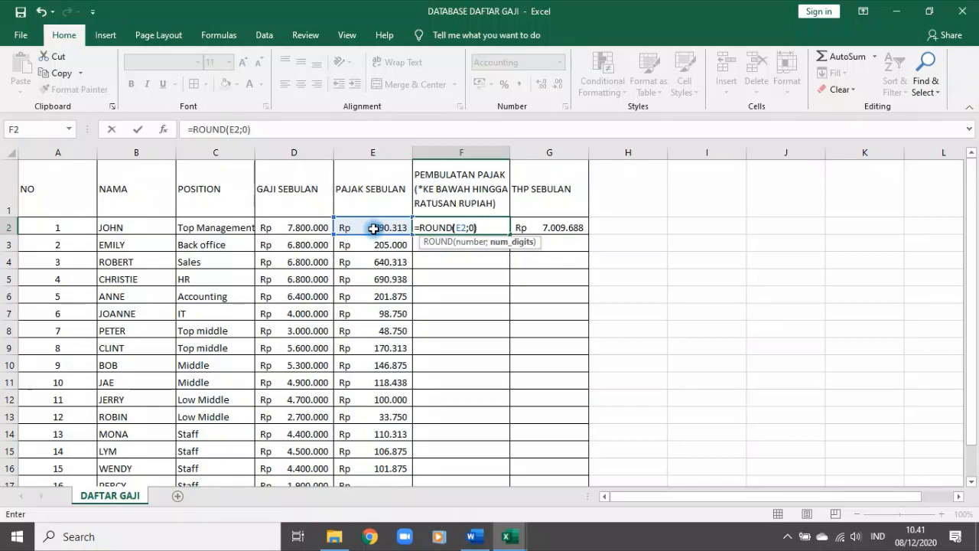
{"action": "key", "text": "Return"}
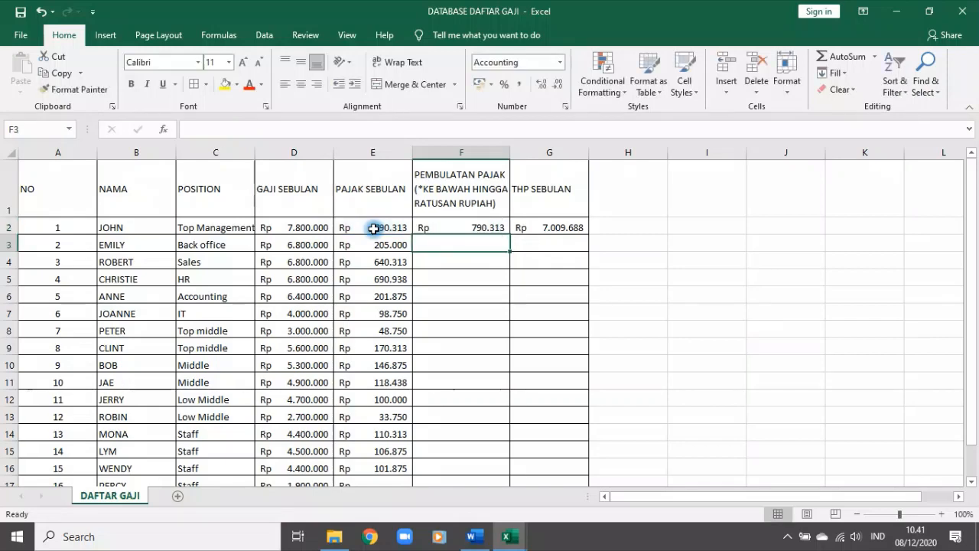
Step: Change the formula in F2 to =ROUND(E2;2) and display the cell with three decimal places
{"action": "left_click", "coordinate": [496, 223]}
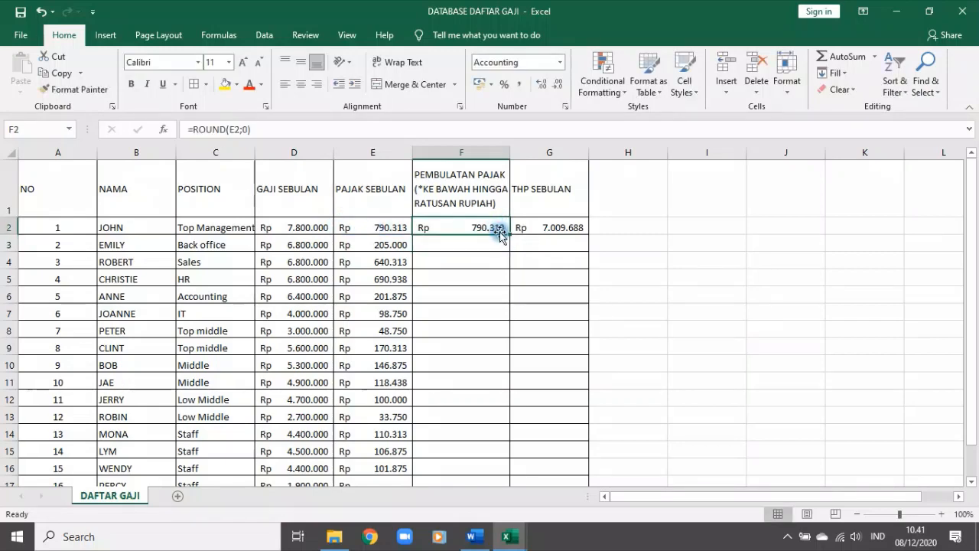
{"action": "left_click", "coordinate": [244, 128]}
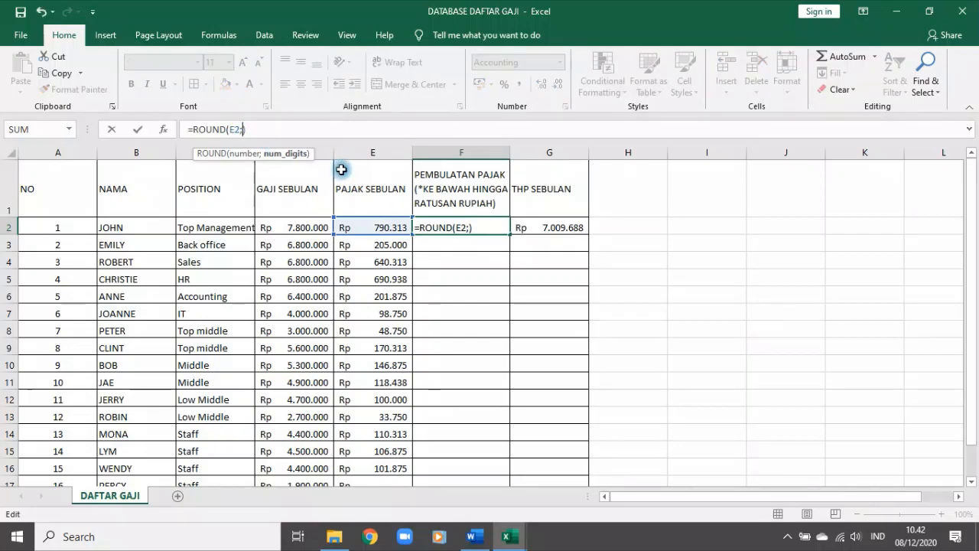
{"action": "key", "text": "Return"}
{"action": "left_click", "coordinate": [448, 221]}
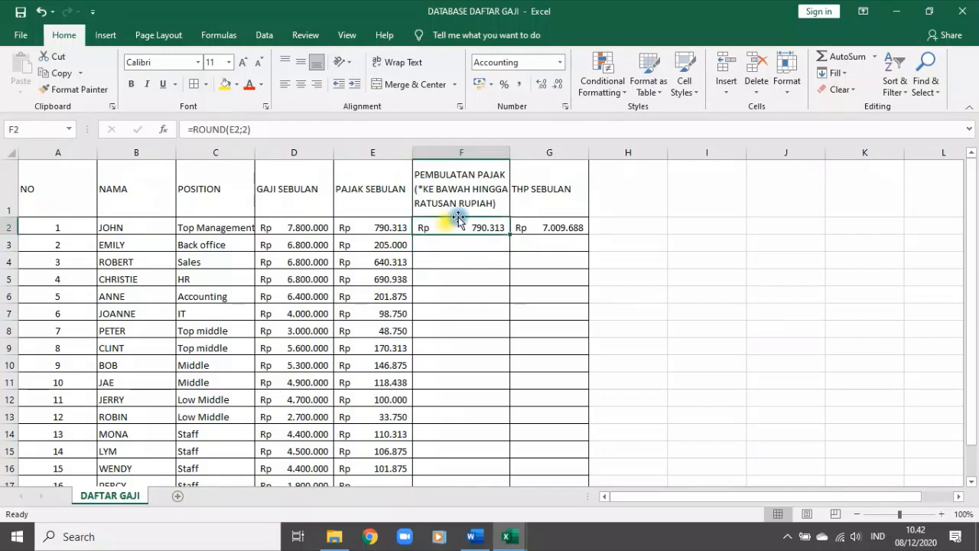
{"action": "left_click", "coordinate": [540, 84]}
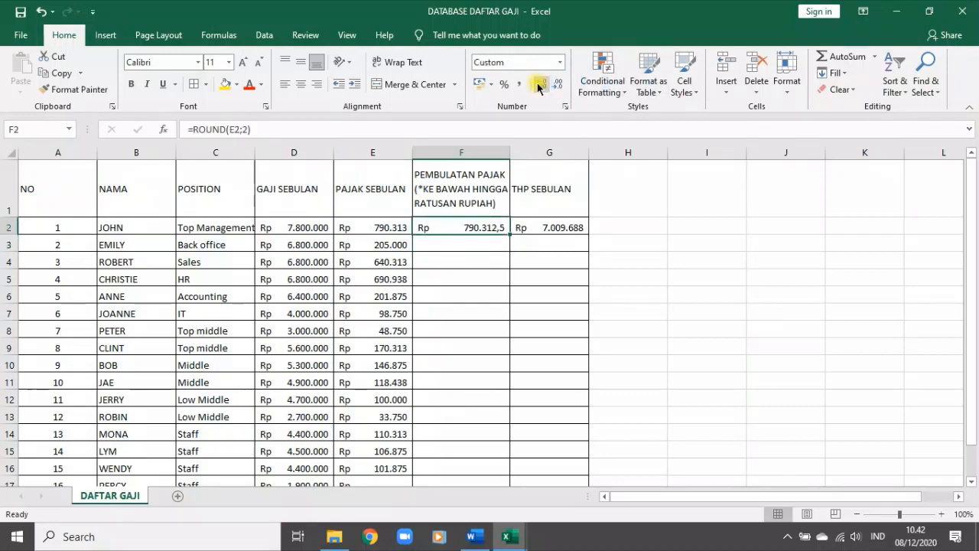
{"action": "left_click", "coordinate": [540, 85]}
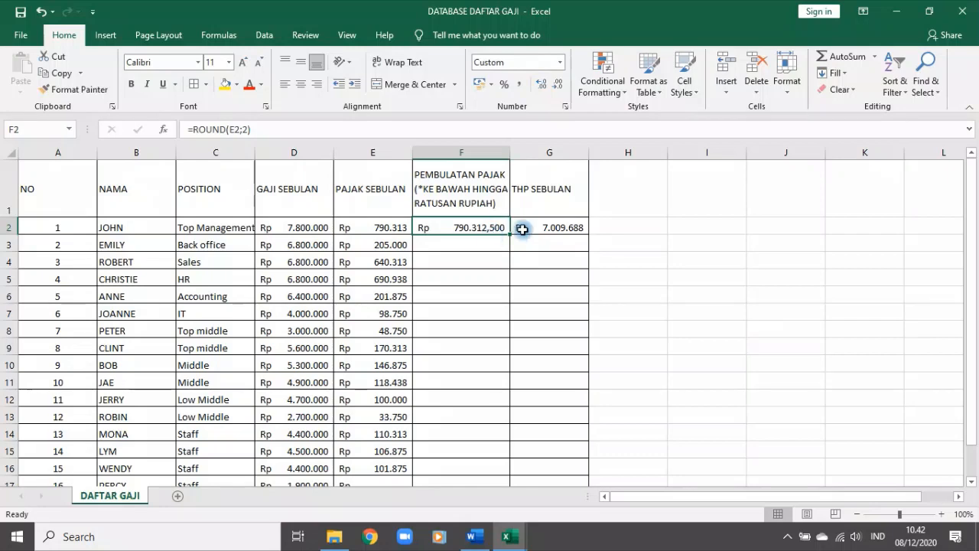
Step: Change the digits argument in F2 to -2 so the formula reads =ROUND(E2;-2)
{"action": "left_click", "coordinate": [237, 130]}
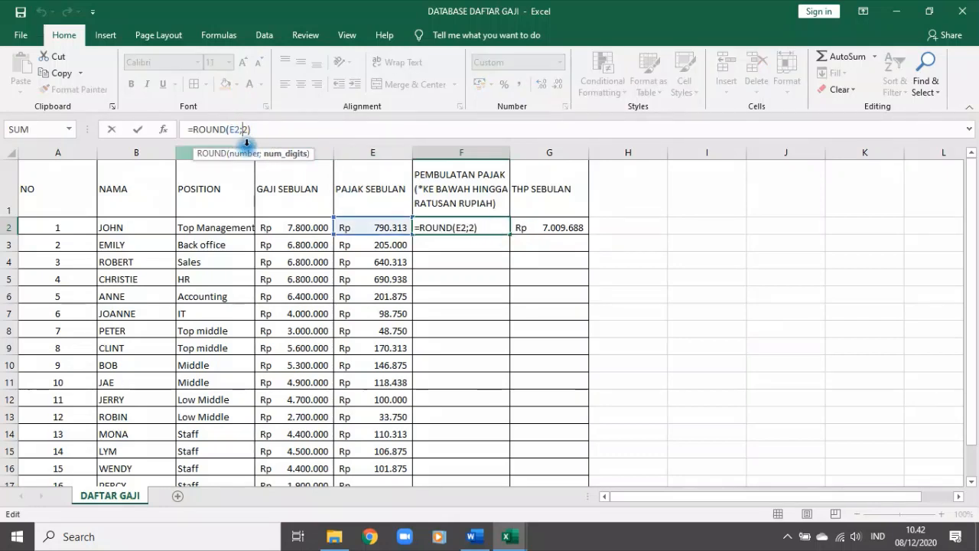
{"action": "type", "text": "-"}
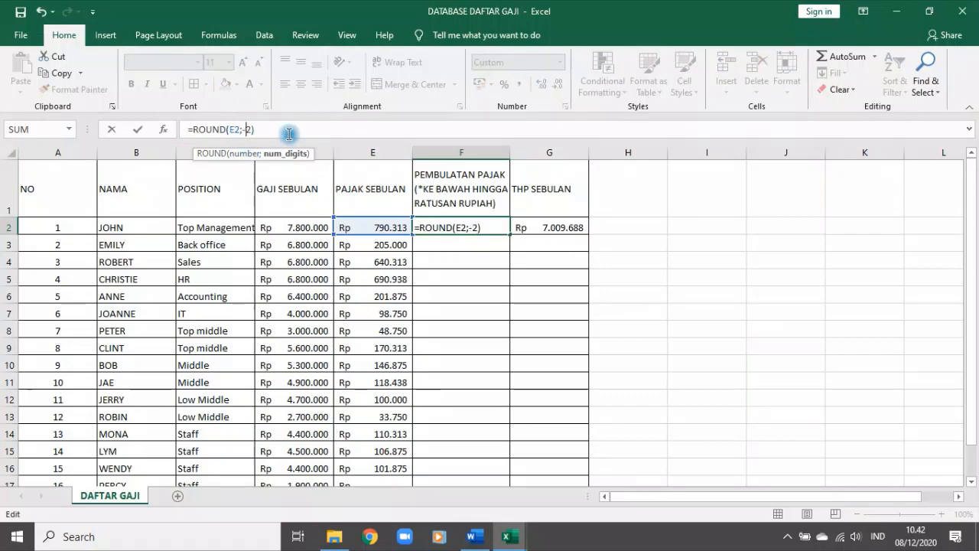
{"action": "key", "text": "ctrl+Return"}
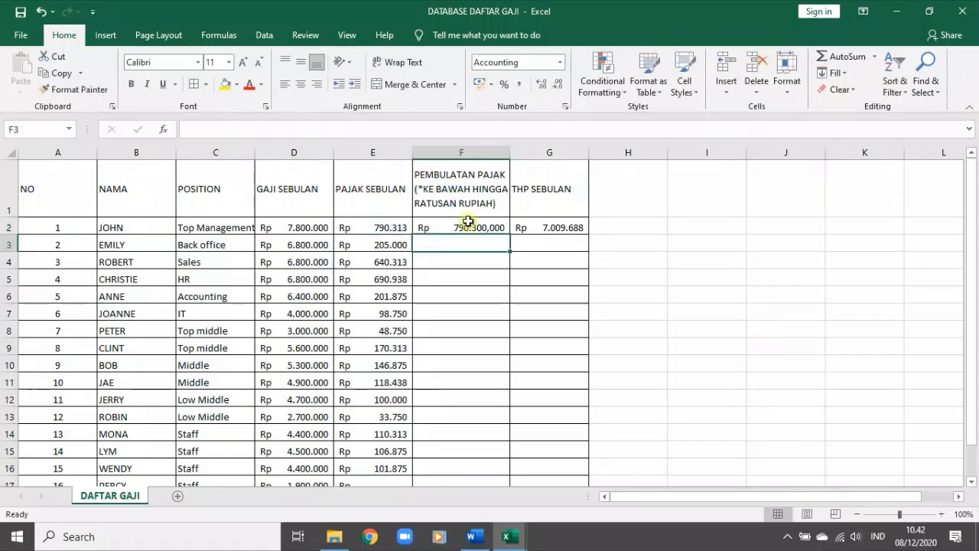
{"action": "left_click", "coordinate": [245, 129]}
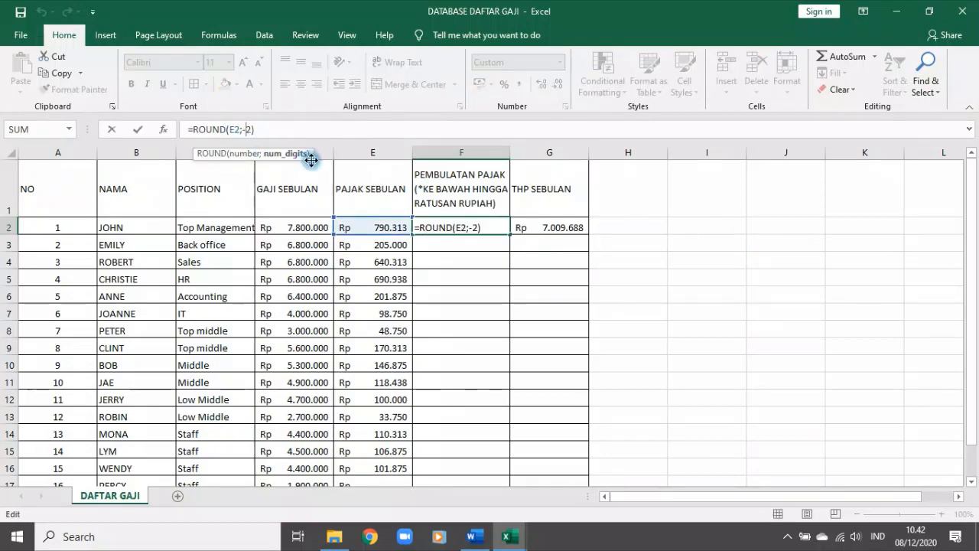
{"action": "key", "text": "Return"}
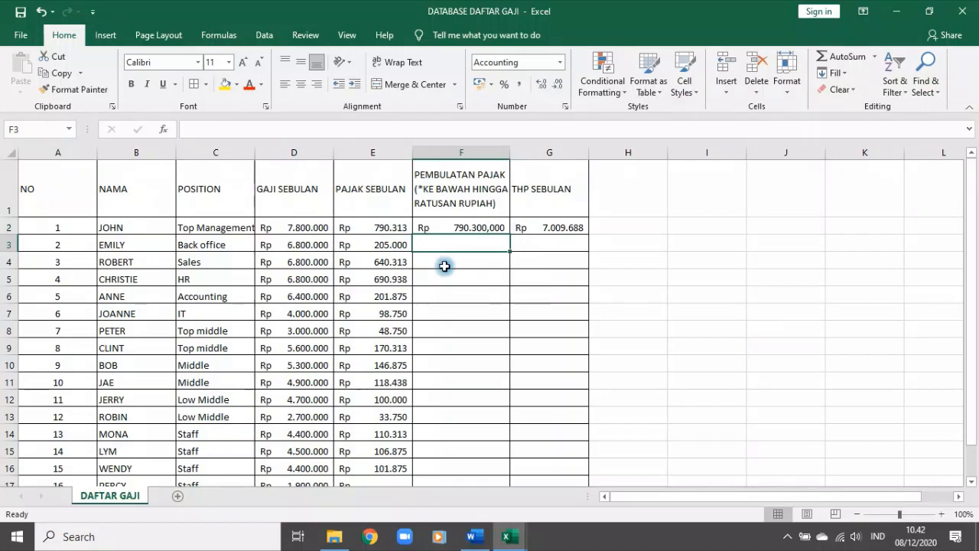
{"action": "left_click", "coordinate": [487, 230]}
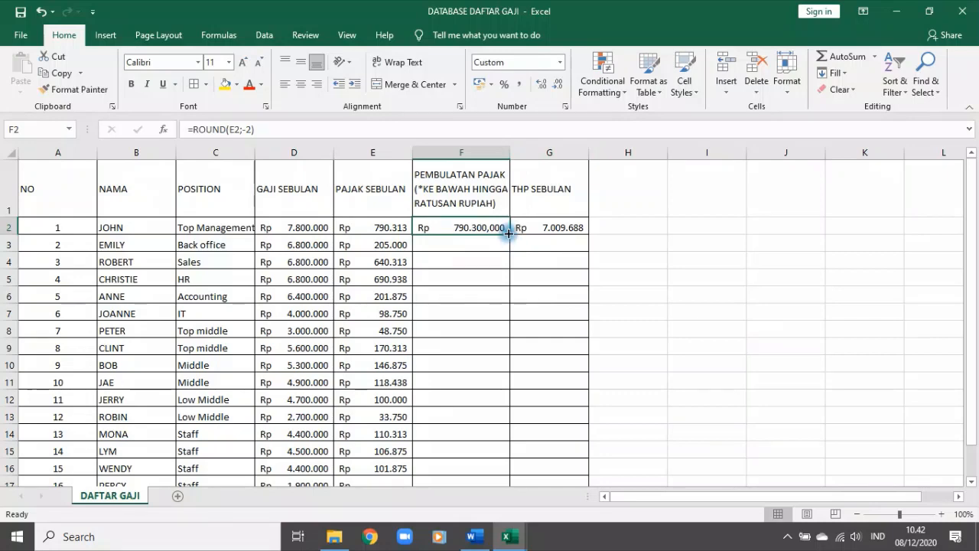
{"action": "left_click", "coordinate": [237, 130]}
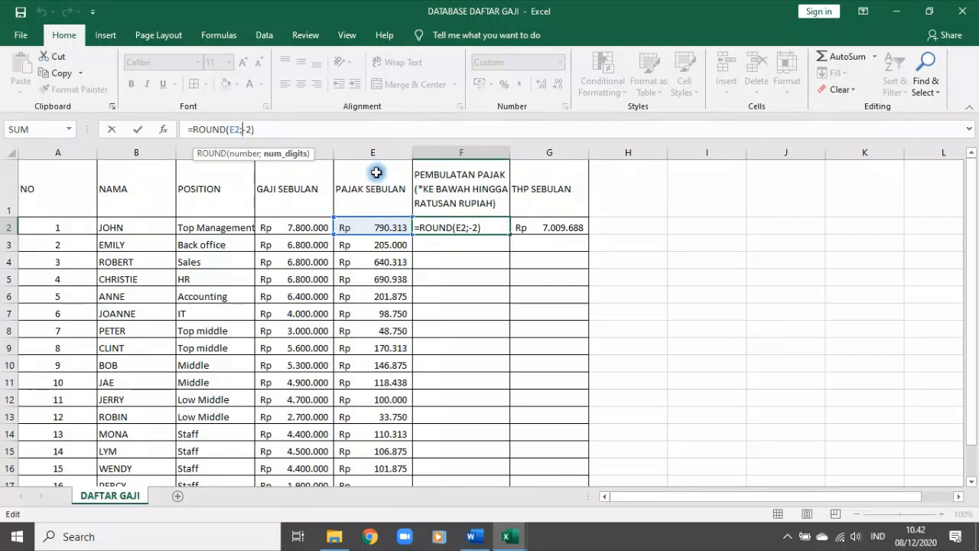
{"action": "key", "text": "Return"}
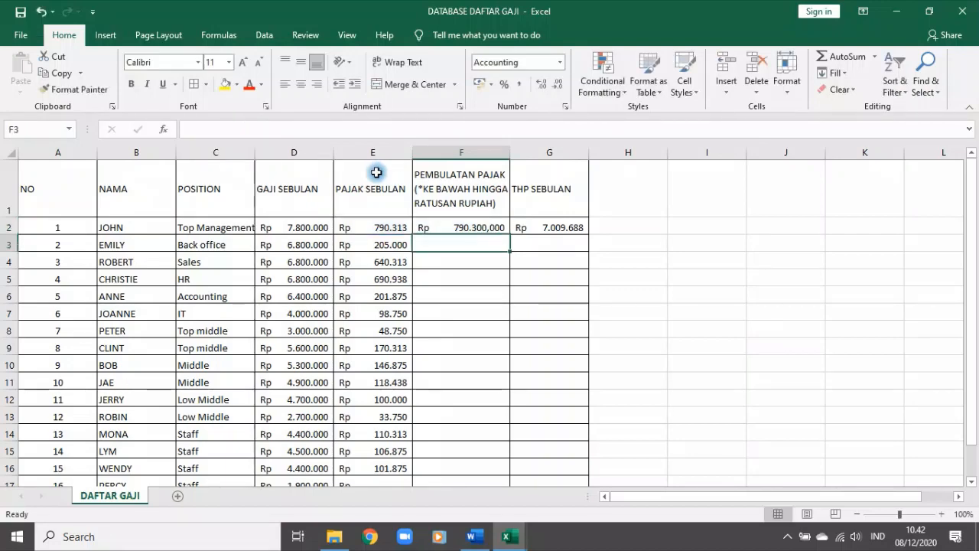
Step: Replace ROUND with ROUNDDOWN in F2 so the formula reads =ROUNDDOWN(E2;-2)
{"action": "left_click", "coordinate": [444, 227]}
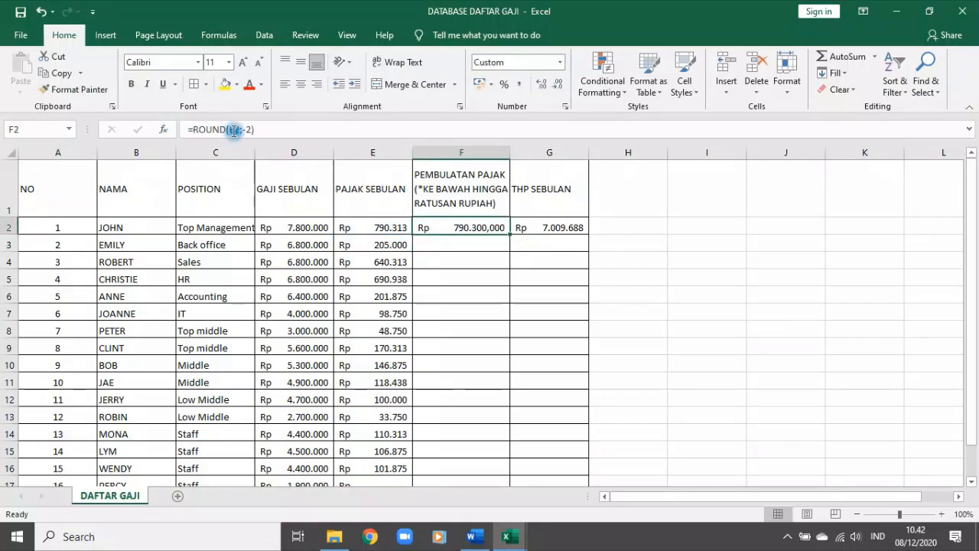
{"action": "left_click", "coordinate": [222, 130]}
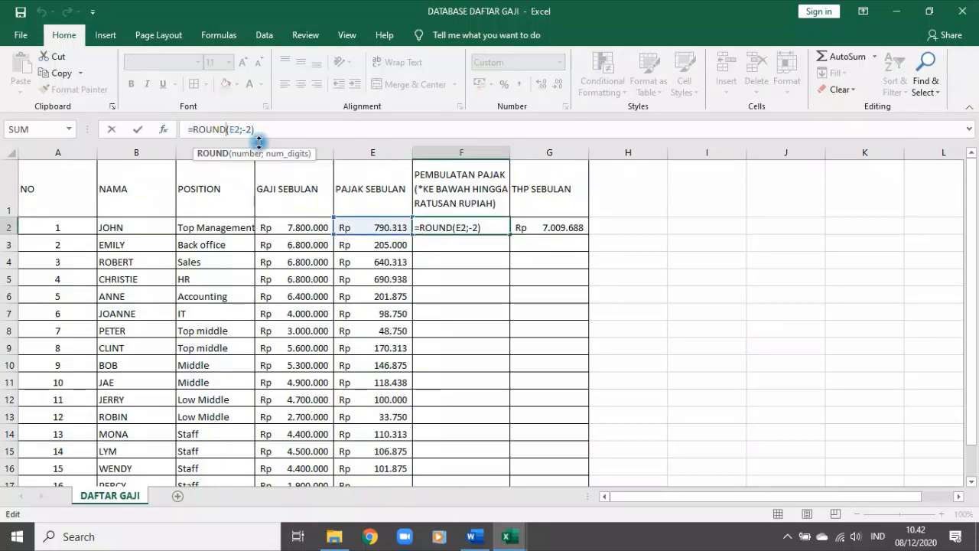
{"action": "key", "text": "Left"}
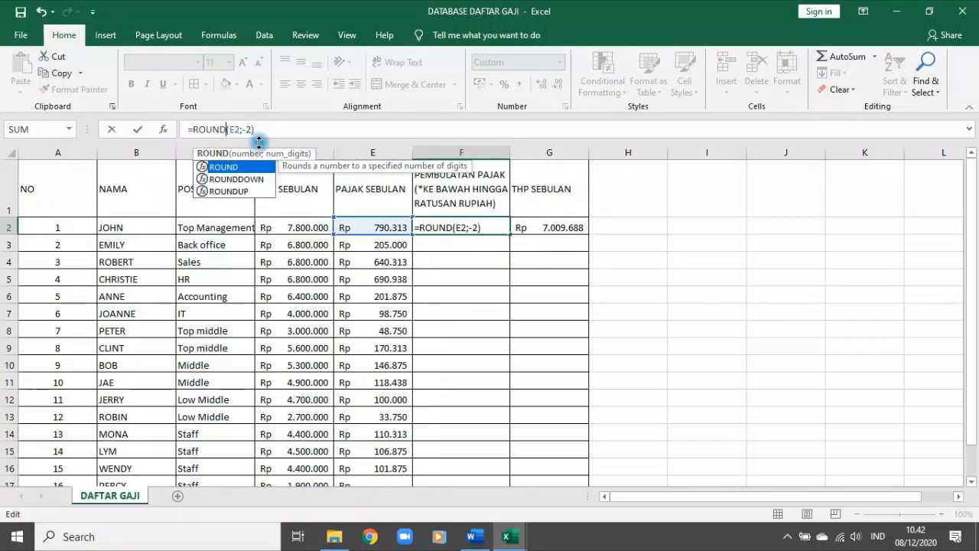
{"action": "type", "text": "DOWN"}
{"action": "left_click", "coordinate": [344, 129]}
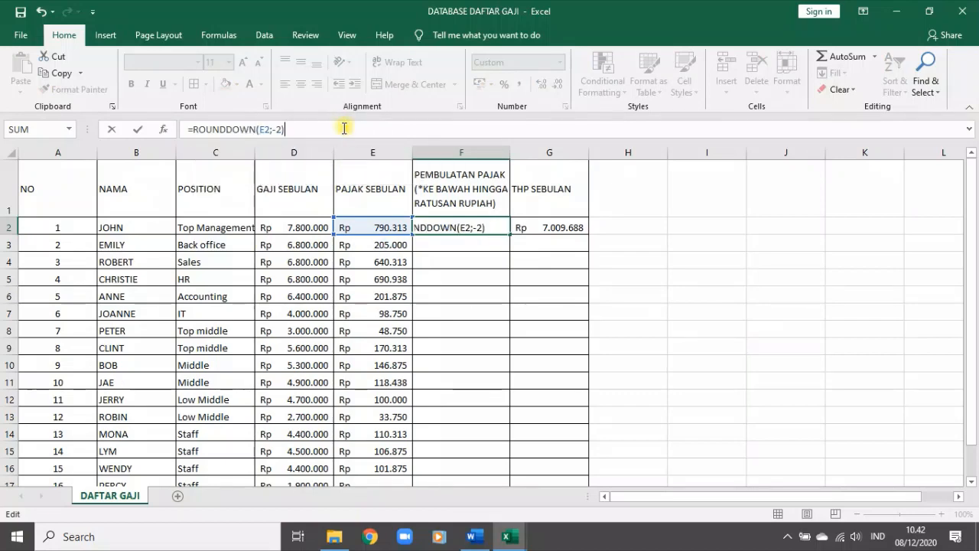
{"action": "key", "text": "ctrl+Return"}
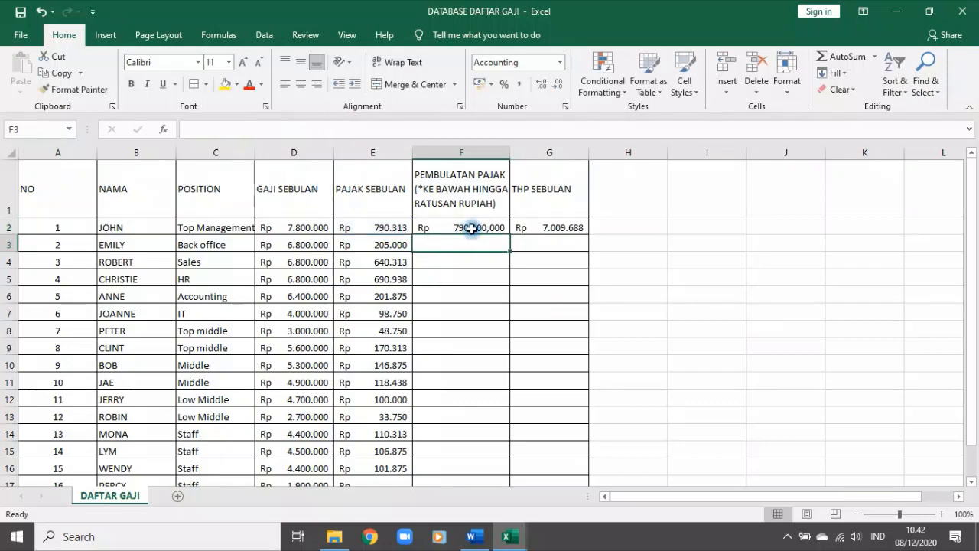
Step: Fill the ROUNDDOWN formula from F2 down column F for all employees and compare the results with the original tax in column E
{"action": "double_click", "coordinate": [509, 236]}
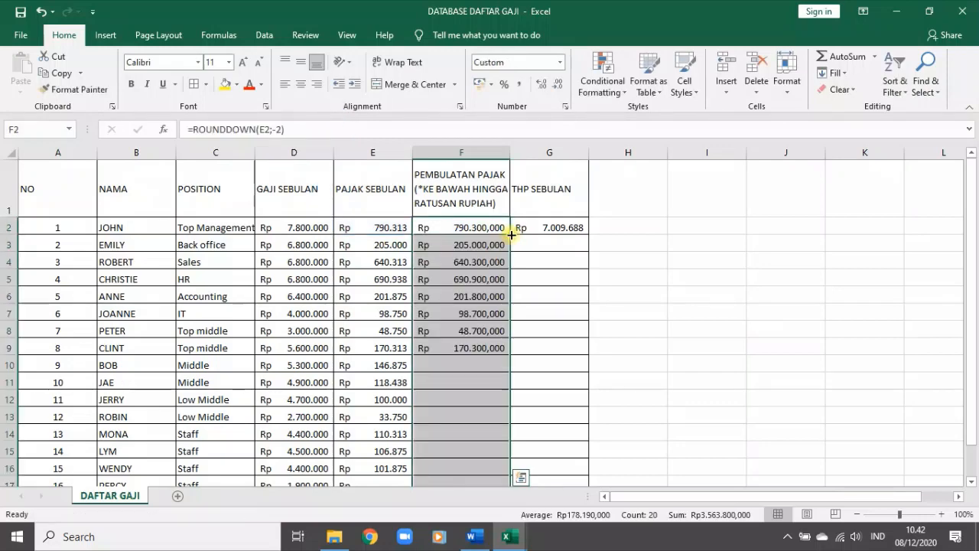
{"action": "left_click", "coordinate": [453, 252]}
{"action": "left_click", "coordinate": [384, 262]}
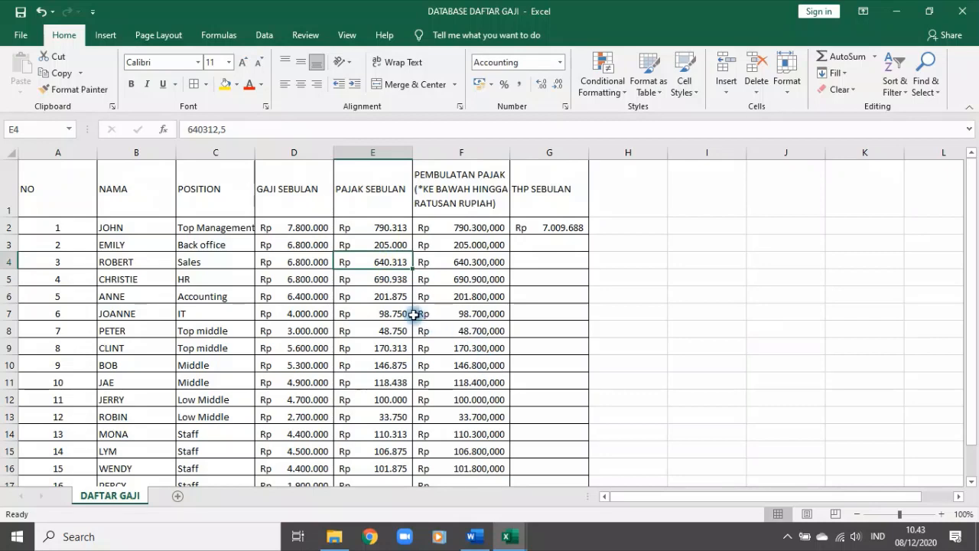
{"action": "left_click", "coordinate": [389, 280]}
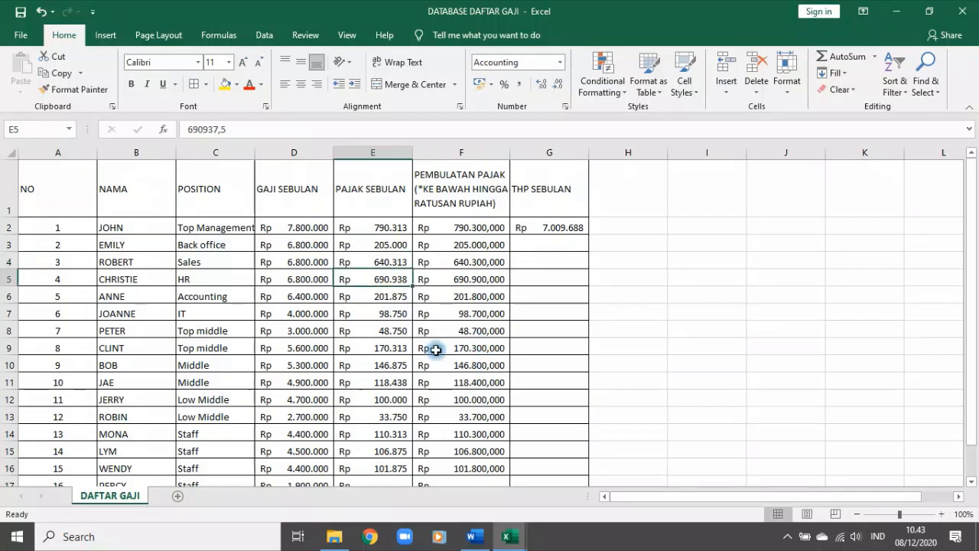
{"action": "left_click", "coordinate": [394, 299]}
{"action": "left_click", "coordinate": [478, 299]}
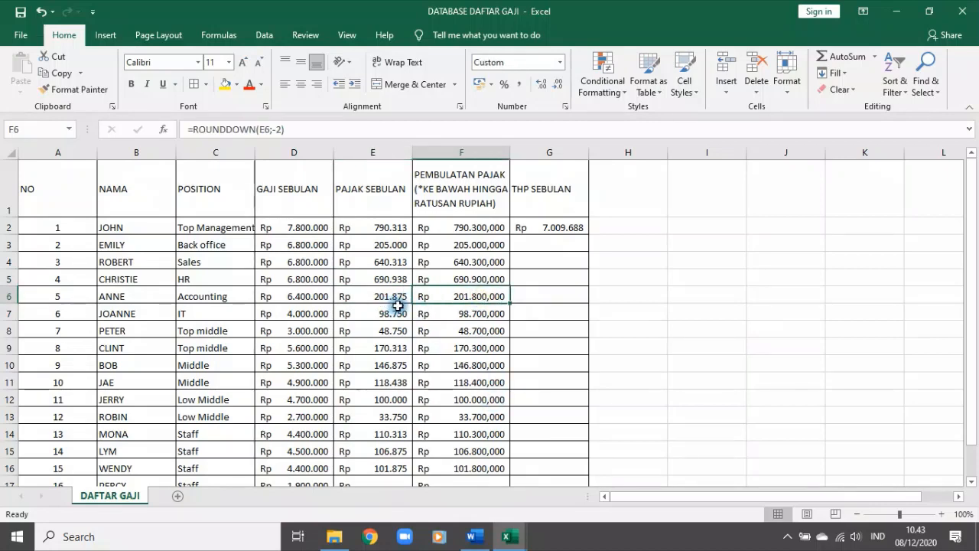
Step: Change the header in F1 to read PEMBULATAN PAJAK (*KE ATAS HINGGA RATUSAN RUPIAH)
{"action": "left_click", "coordinate": [495, 204]}
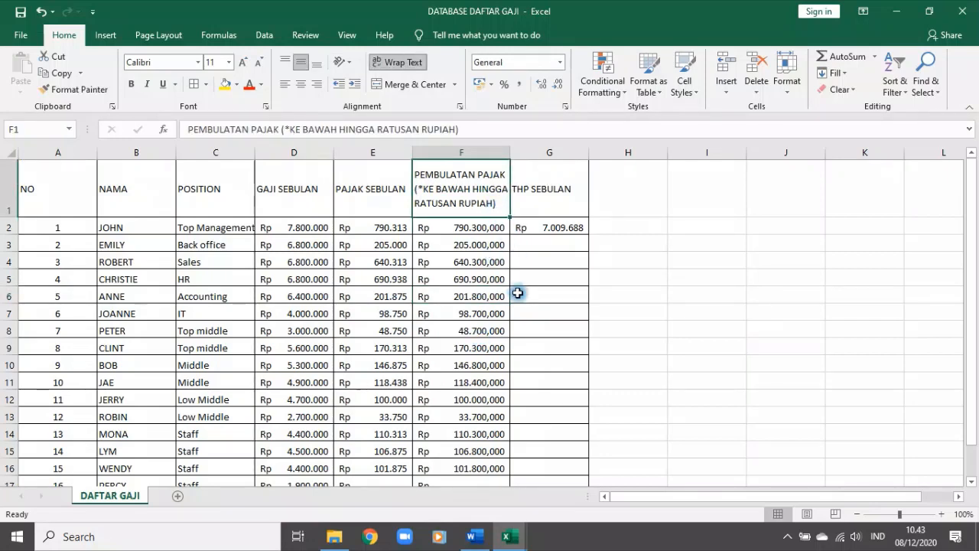
{"action": "left_click_drag", "start_coordinate": [301, 129], "coordinate": [459, 129]}
{"action": "double_click", "coordinate": [342, 134]}
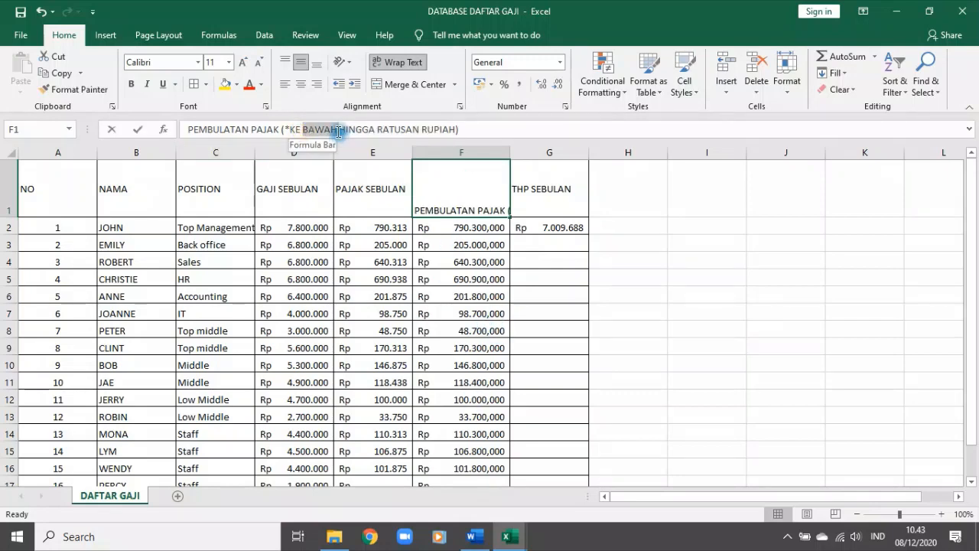
{"action": "type", "text": "ATAS"}
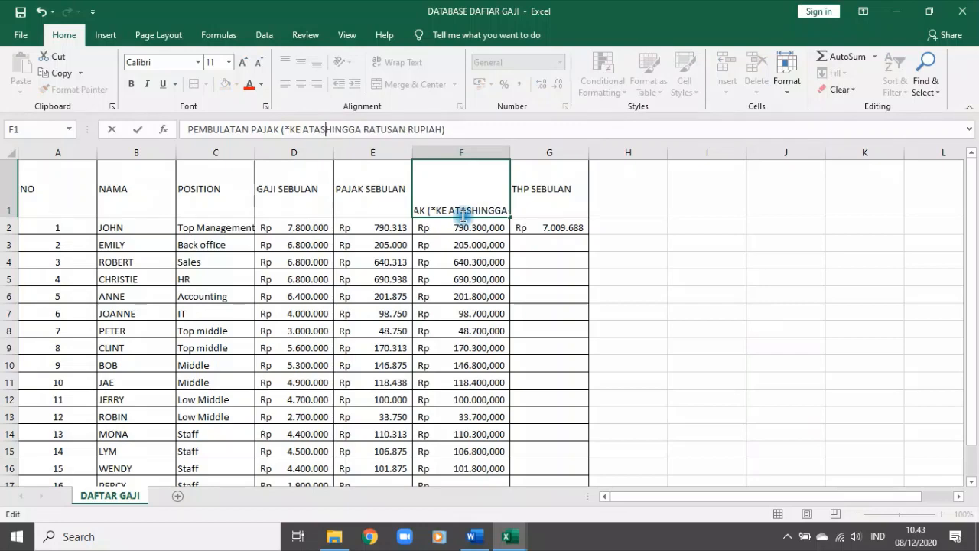
{"action": "key", "text": "Return"}
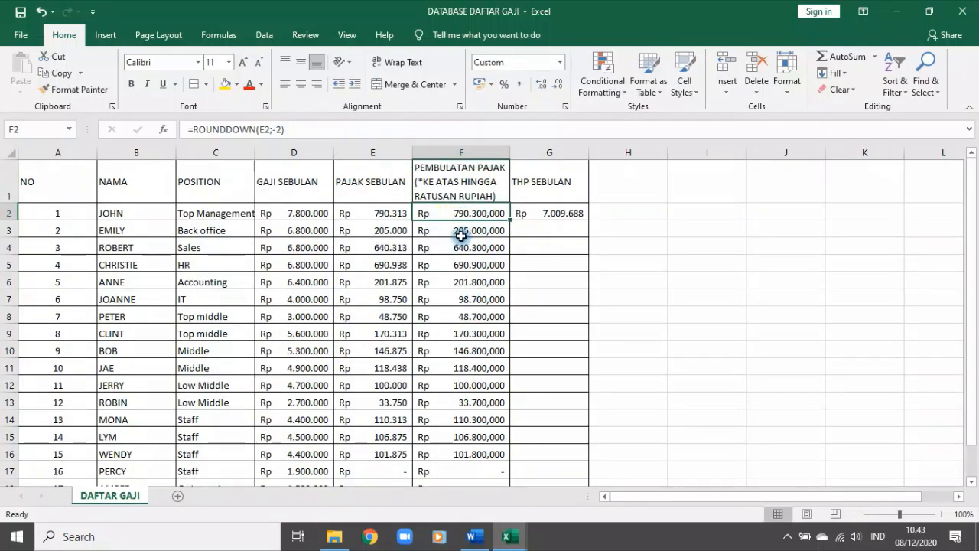
Step: Clear the rounded tax formulas from F3 through F21, keeping only the formula in F2
{"action": "left_click_drag", "start_coordinate": [461, 234], "coordinate": [459, 483]}
{"action": "scroll", "coordinate": [463, 444], "scroll_direction": "down", "scroll_amount": 3}
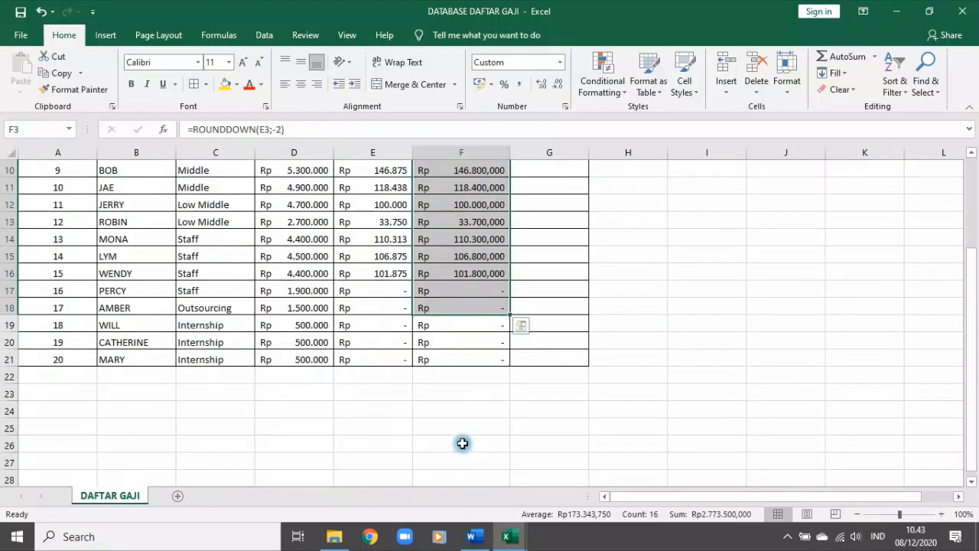
{"action": "left_click", "coordinate": [459, 356], "text": "shift"}
{"action": "key", "text": "Delete"}
{"action": "scroll", "coordinate": [459, 354], "scroll_direction": "up", "scroll_amount": 3}
Step: Replace ROUNDDOWN with ROUNDUP in F2 so the formula reads =ROUNDUP(E2;-2)
{"action": "left_click", "coordinate": [448, 214]}
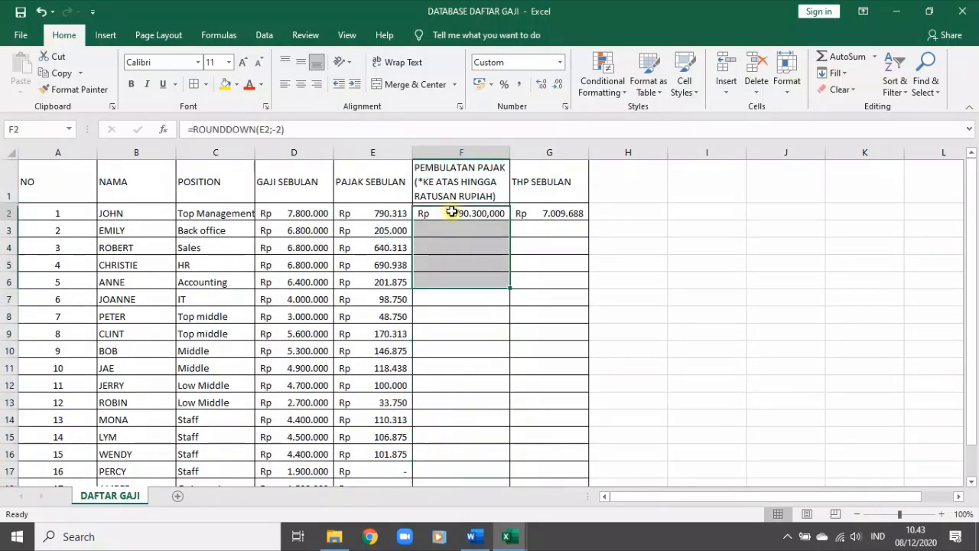
{"action": "left_click", "coordinate": [234, 130]}
{"action": "key", "text": "BackSpace"}
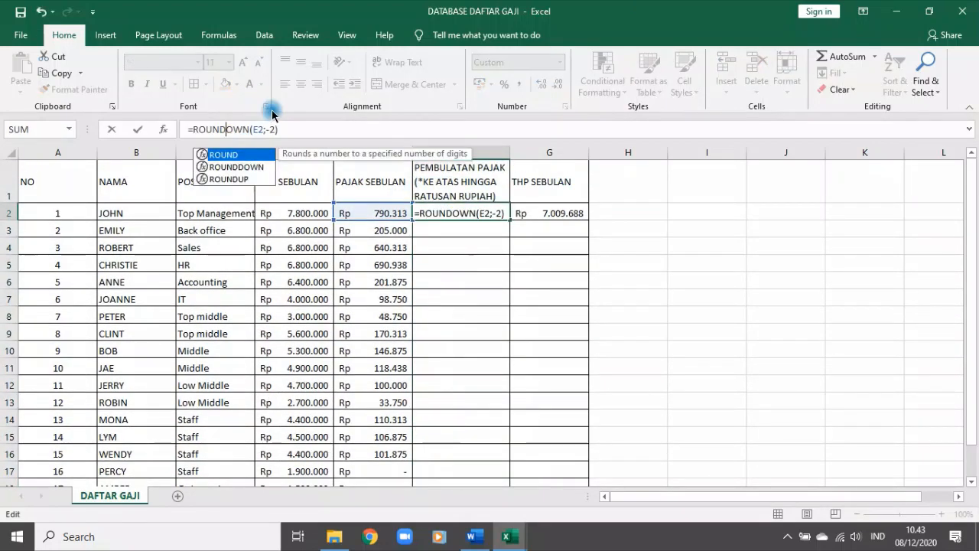
{"action": "key", "text": "Delete"}
{"action": "key", "text": "Delete"}
{"action": "key", "text": "Delete"}
{"action": "type", "text": "UP"}
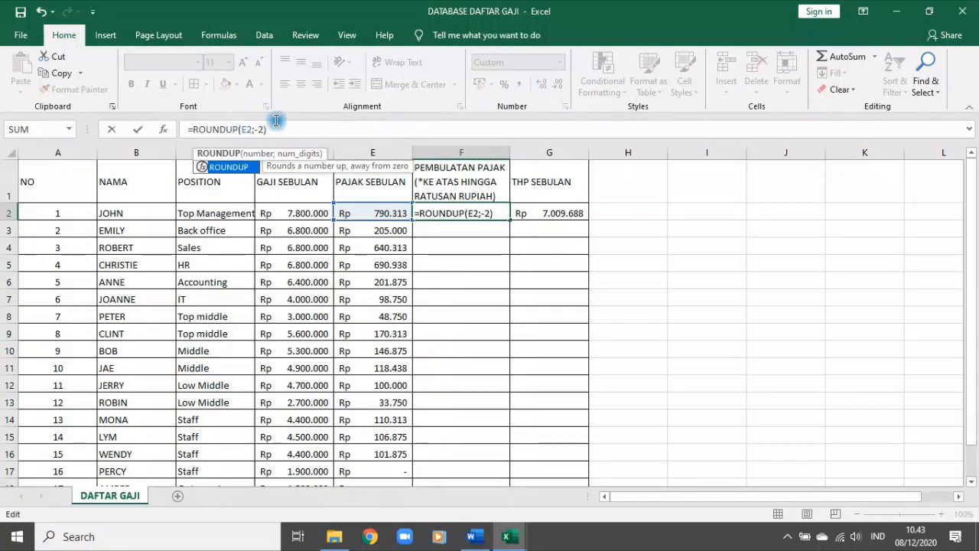
{"action": "left_click", "coordinate": [222, 156]}
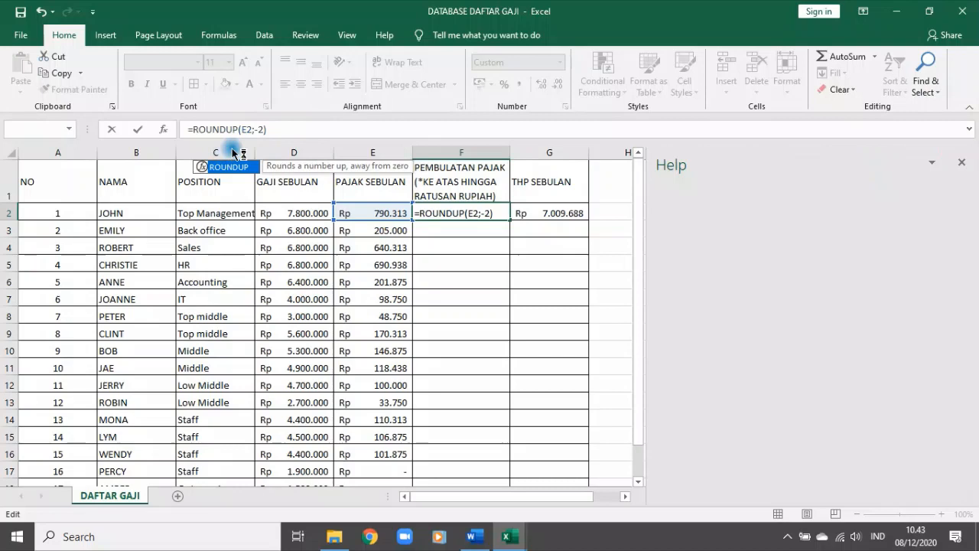
{"action": "left_click", "coordinate": [964, 166]}
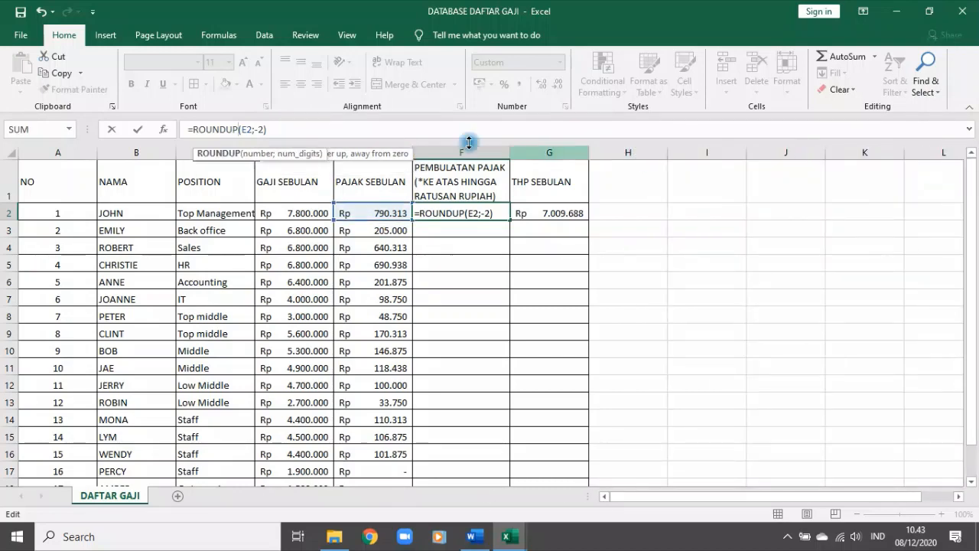
{"action": "key", "text": "Return"}
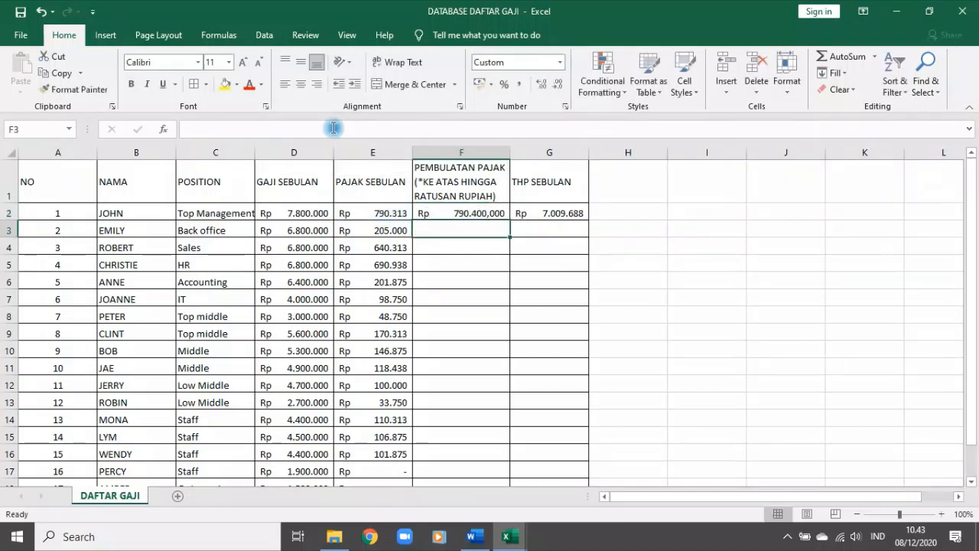
Step: Fill the ROUNDUP formula from F2 down column F for all employees and compare the results with the original tax
{"action": "key", "text": "Up"}
{"action": "left_click", "coordinate": [394, 218]}
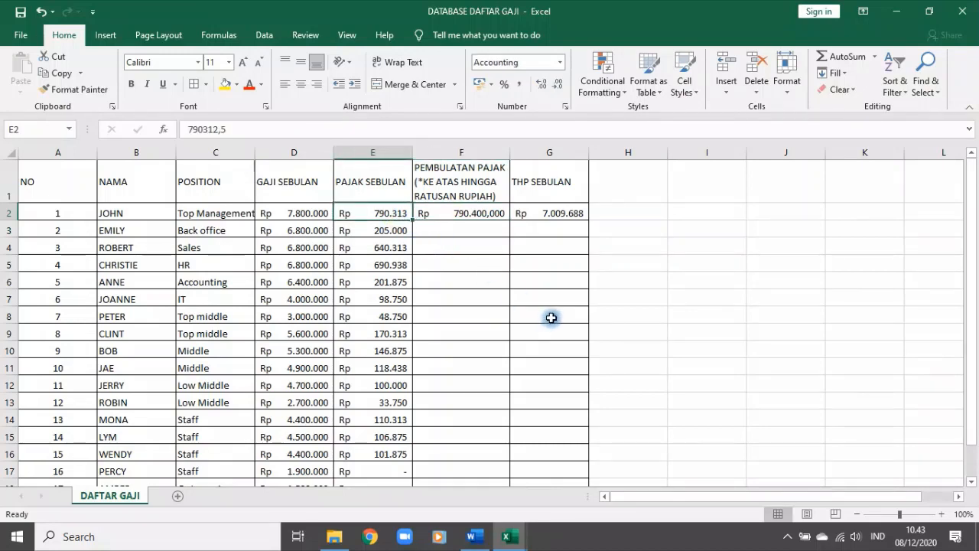
{"action": "left_click", "coordinate": [490, 211]}
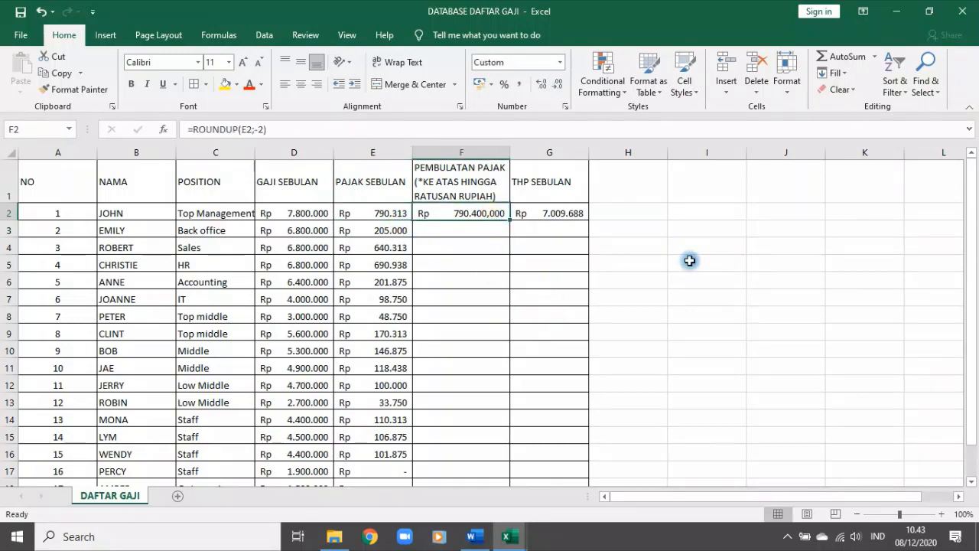
{"action": "double_click", "coordinate": [511, 221]}
{"action": "left_click", "coordinate": [498, 280]}
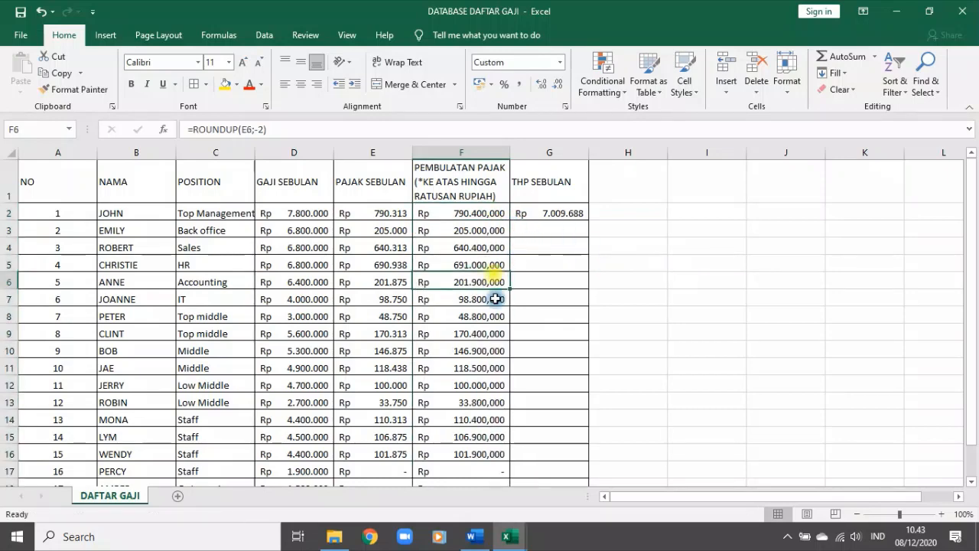
{"action": "left_click", "coordinate": [388, 249]}
{"action": "left_click", "coordinate": [470, 245]}
{"action": "left_click", "coordinate": [467, 277]}
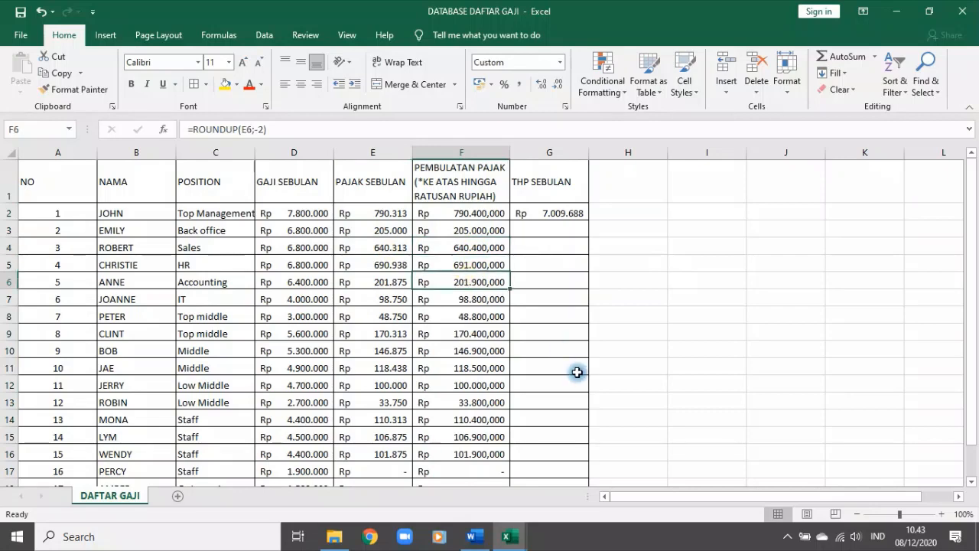
Step: Change the take-home pay formula in G2 to =D2-F2 so it subtracts the rounded tax
{"action": "left_click", "coordinate": [540, 252]}
{"action": "left_click", "coordinate": [478, 186]}
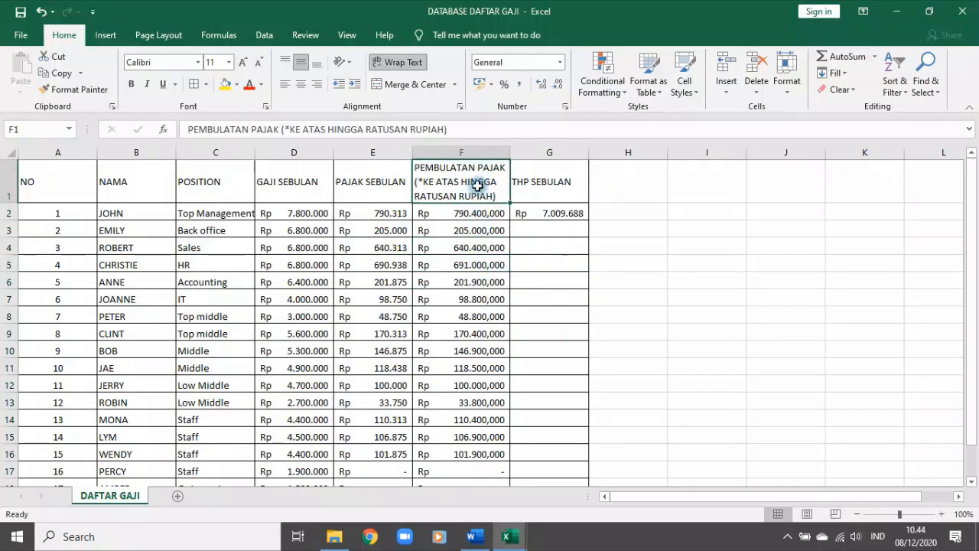
{"action": "left_click", "coordinate": [476, 215]}
{"action": "left_click", "coordinate": [551, 213]}
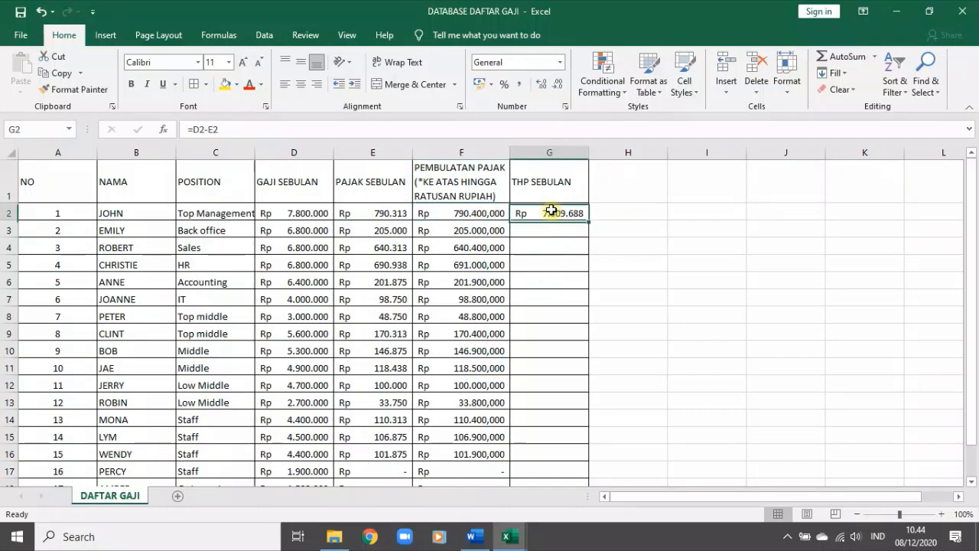
{"action": "left_click", "coordinate": [332, 129]}
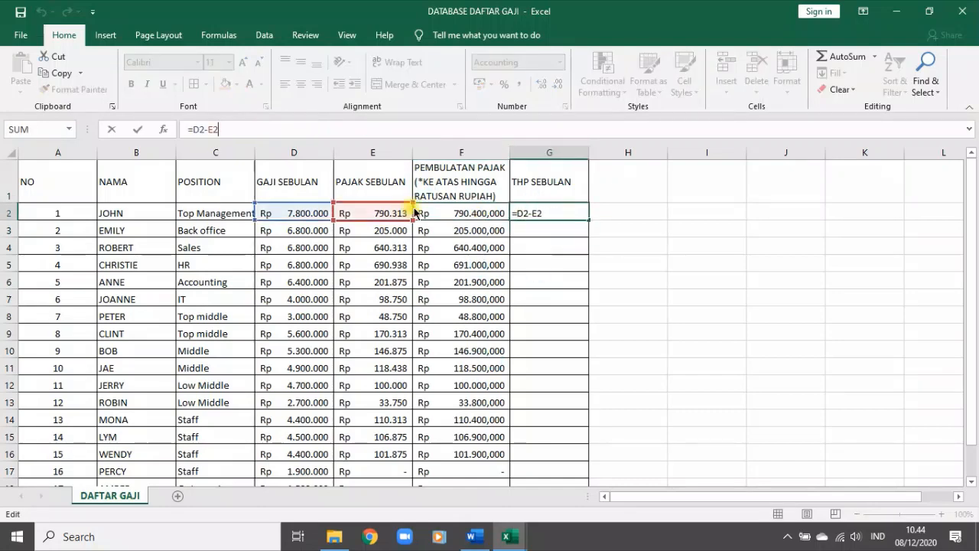
{"action": "left_click_drag", "start_coordinate": [412, 207], "coordinate": [447, 205]}
{"action": "key", "text": "Return"}
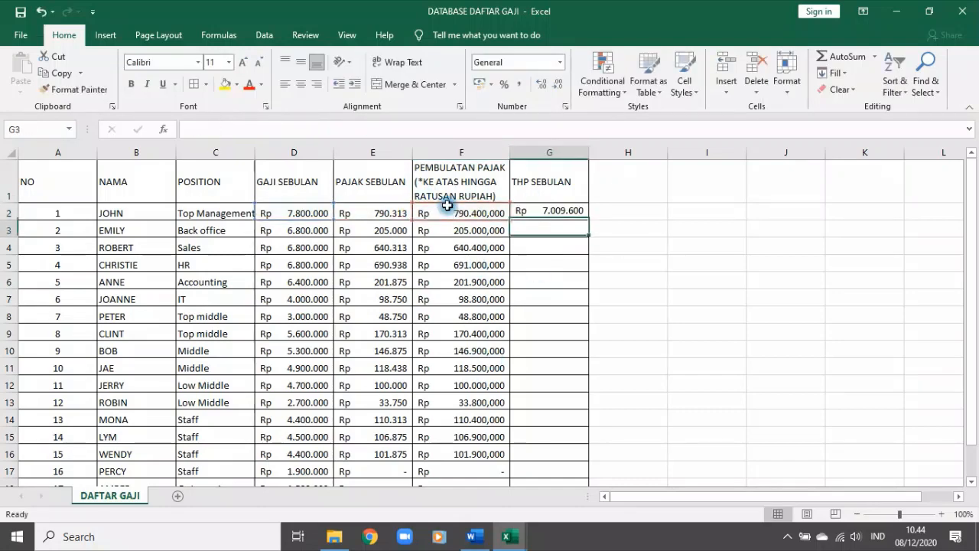
Step: Fill the take-home pay formula from G2 down column G for all employees
{"action": "left_click", "coordinate": [593, 217]}
{"action": "left_click", "coordinate": [585, 214]}
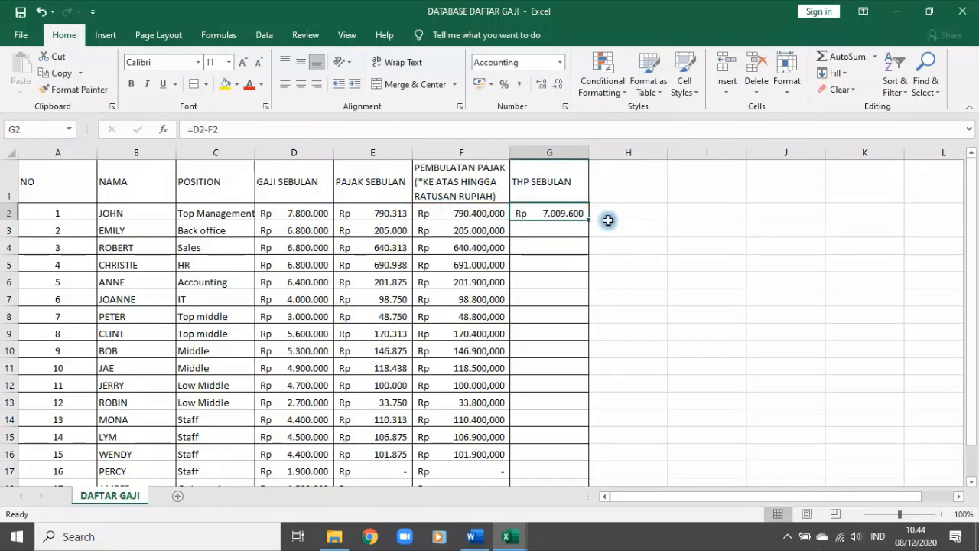
{"action": "double_click", "coordinate": [591, 218]}
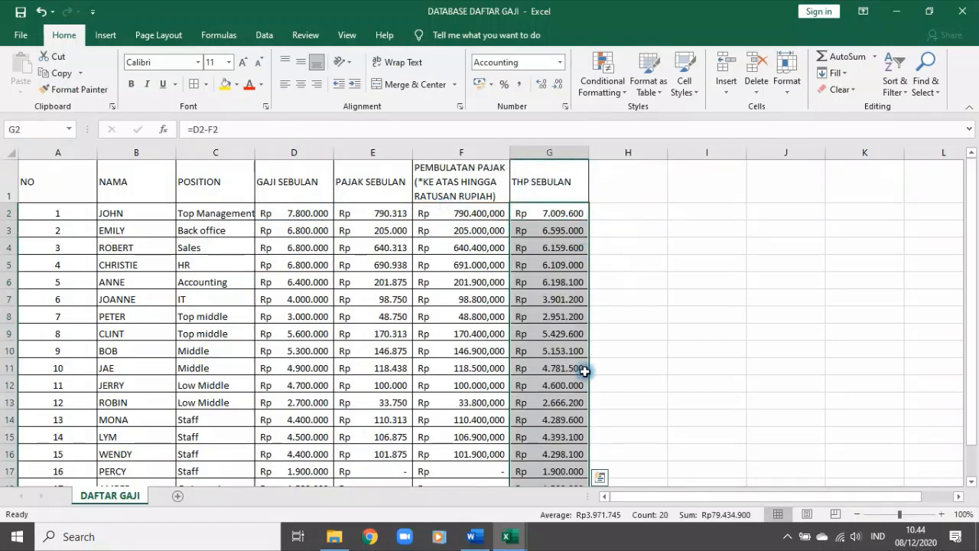
{"action": "scroll", "coordinate": [586, 372], "scroll_direction": "down", "scroll_amount": 3}
{"action": "left_click", "coordinate": [707, 273]}
{"action": "scroll", "coordinate": [635, 385], "scroll_direction": "up", "scroll_amount": 3}
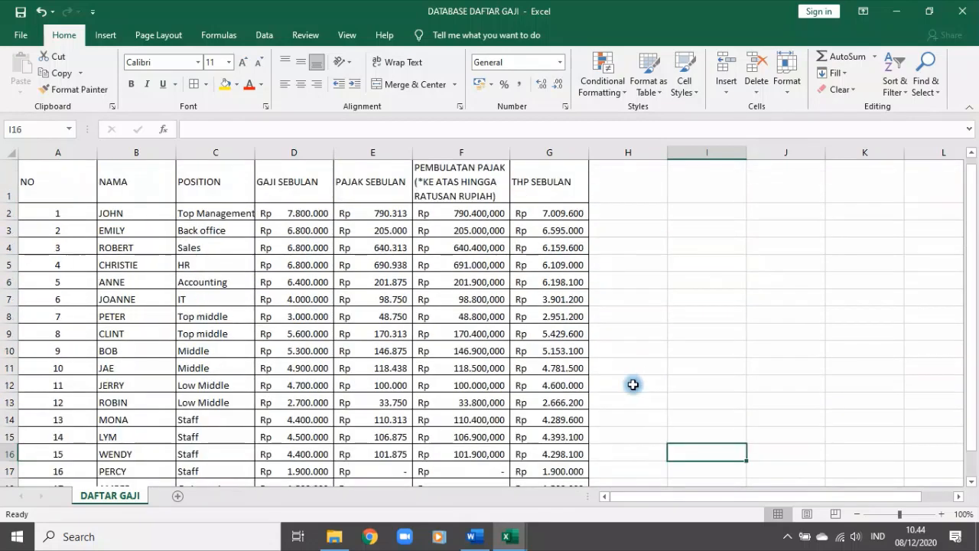
Step: Save and close the DATABASE DAFTAR GAJI workbook, and close the 12.23 Salary workbook as well
{"action": "left_click", "coordinate": [19, 14]}
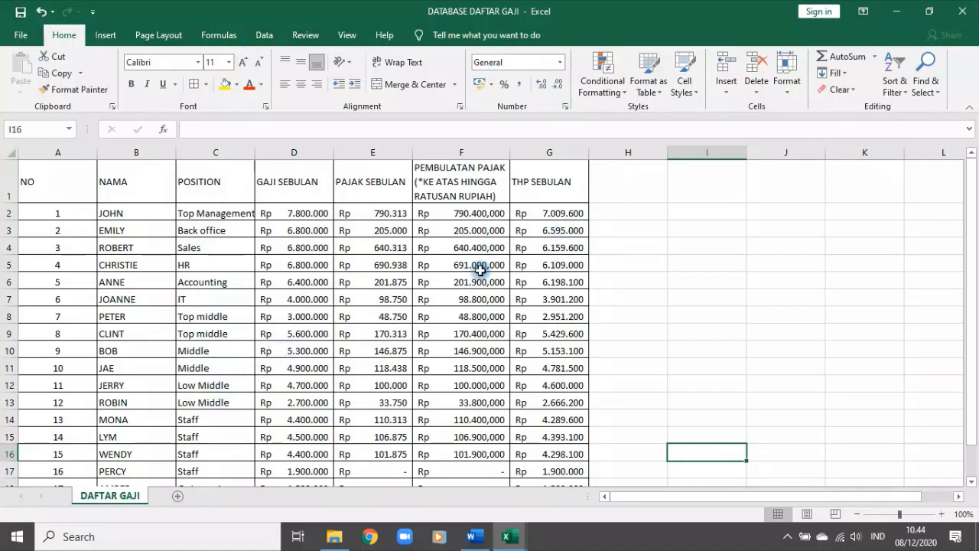
{"action": "left_click", "coordinate": [962, 11]}
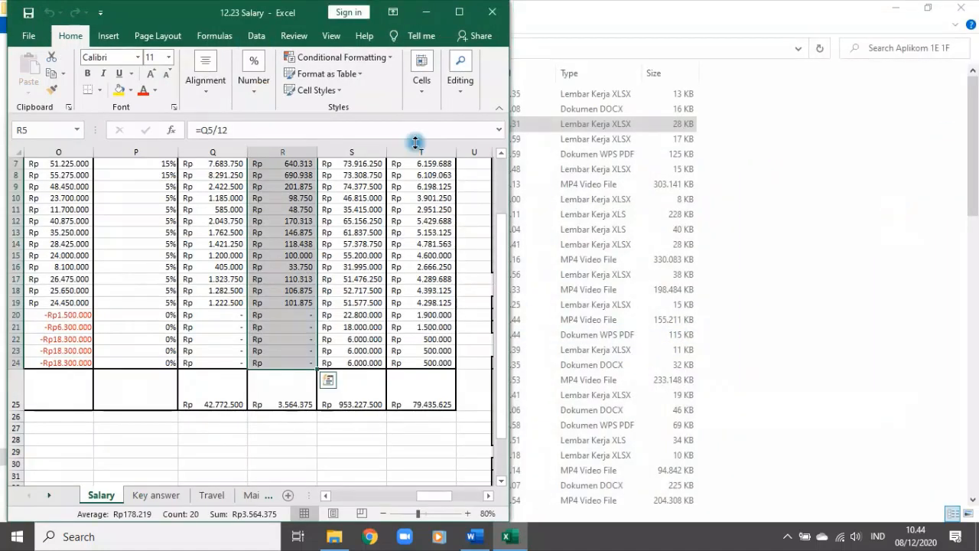
{"action": "left_click", "coordinate": [411, 245]}
{"action": "scroll", "coordinate": [412, 249], "scroll_direction": "up", "scroll_amount": 2}
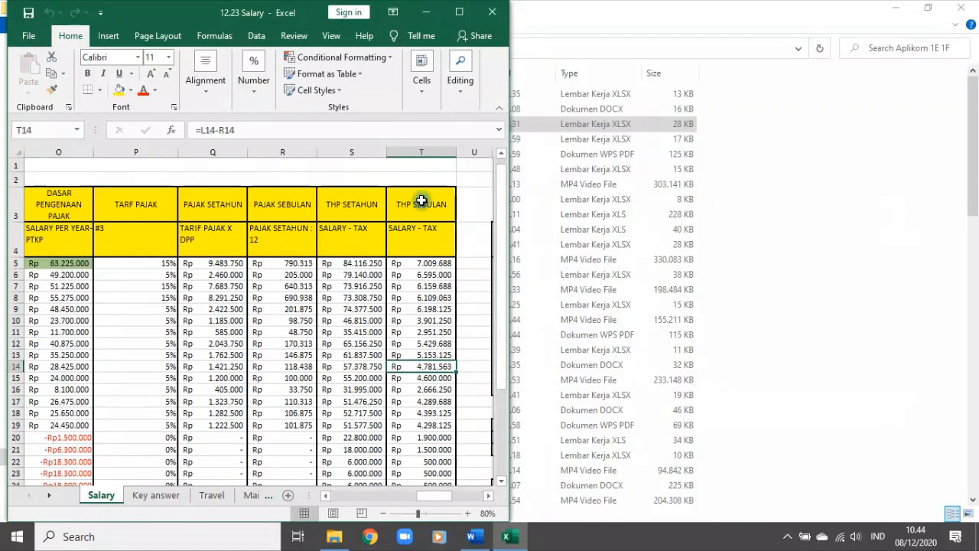
{"action": "left_click", "coordinate": [492, 12]}
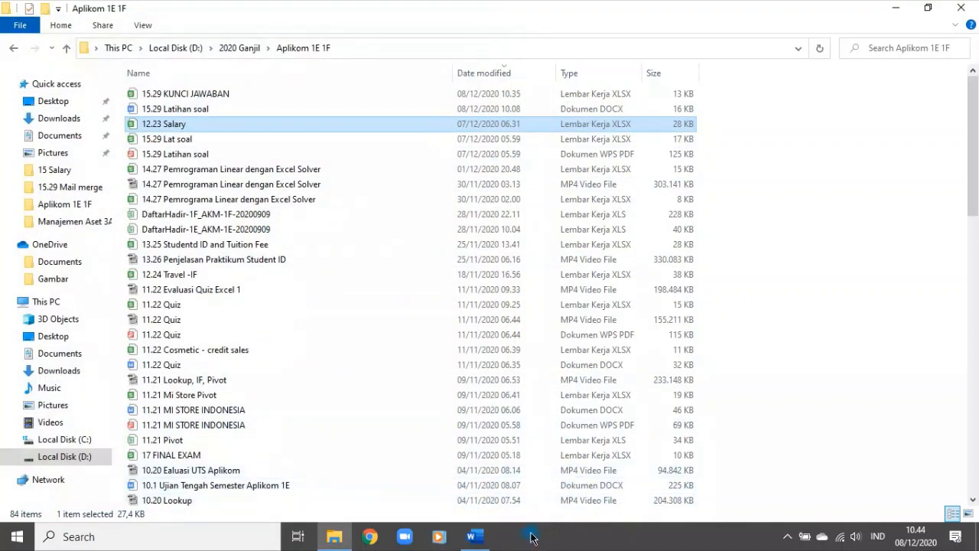
Step: Switch to the 15.29 Latihan soal document in Word and create a new blank document
{"action": "left_click", "coordinate": [475, 540]}
{"action": "left_click", "coordinate": [360, 13]}
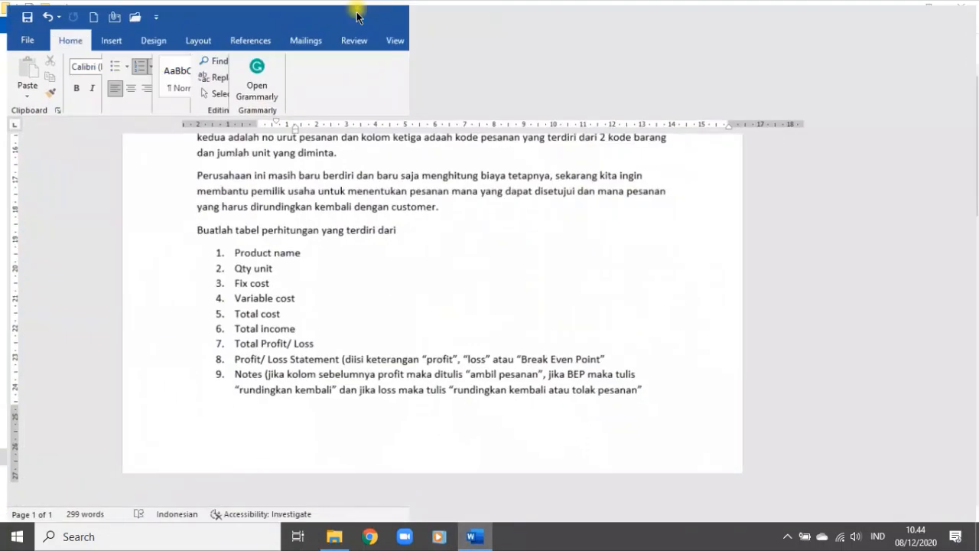
{"action": "scroll", "coordinate": [439, 245], "scroll_direction": "up", "scroll_amount": 5}
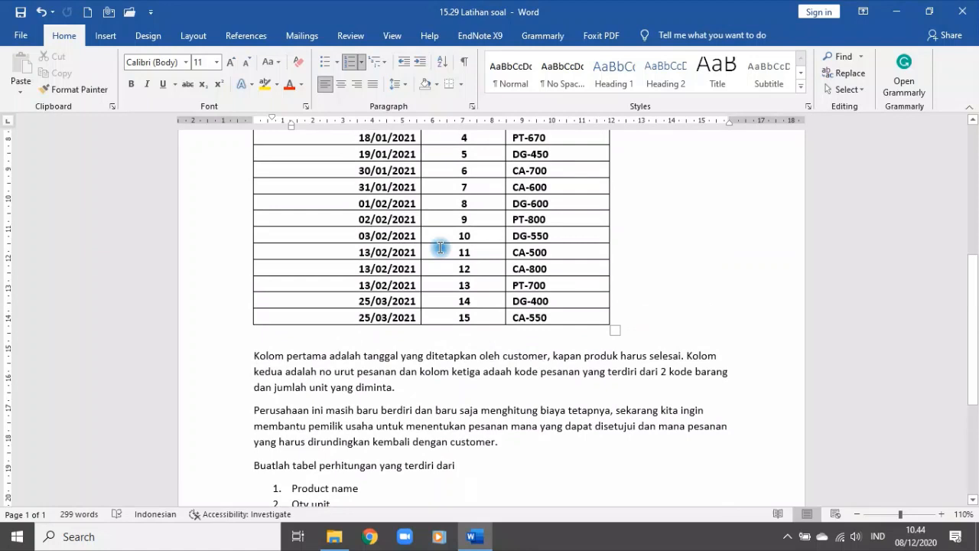
{"action": "key", "text": "ctrl+n"}
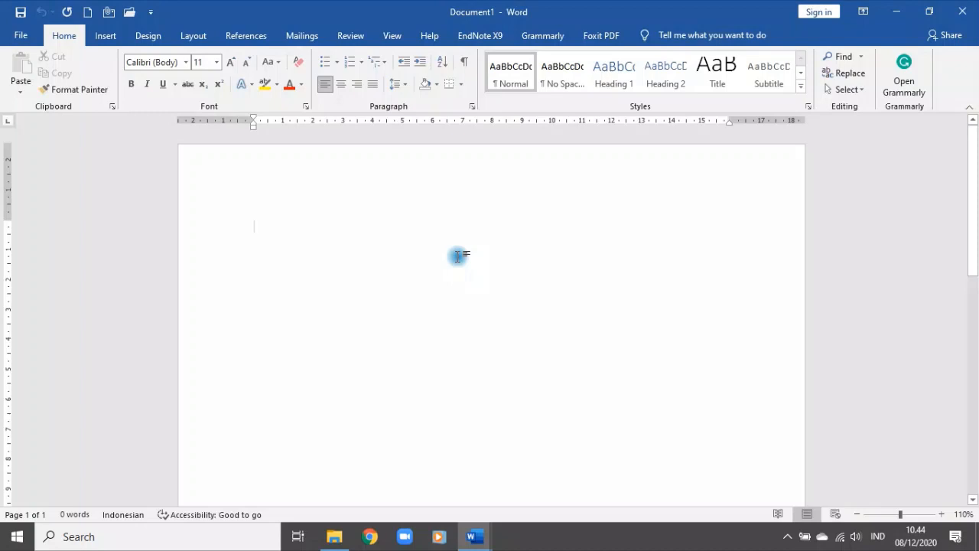
Step: Set the document to a custom paper size, keeping the 21 cm width and shortening the height to a landscape-shaped slip
{"action": "left_click", "coordinate": [193, 36]}
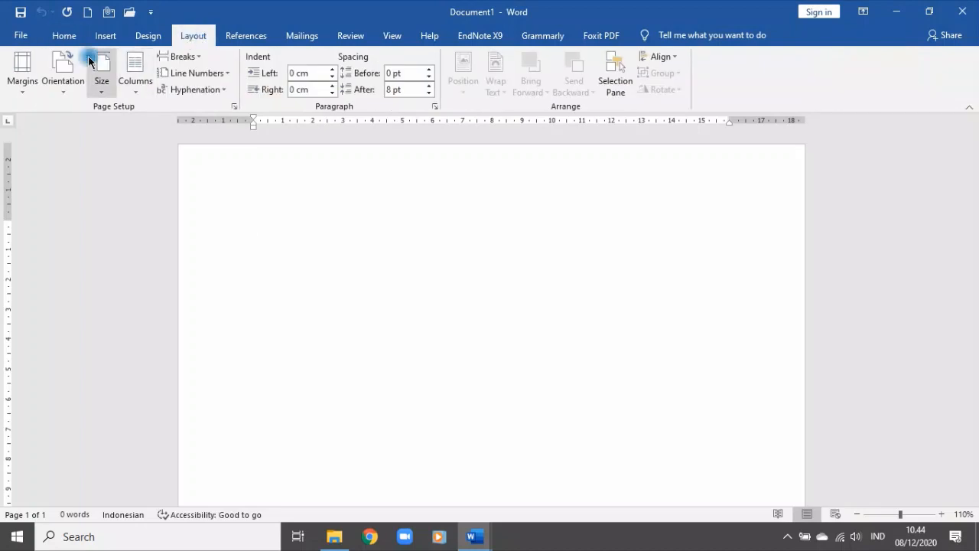
{"action": "left_click", "coordinate": [101, 80]}
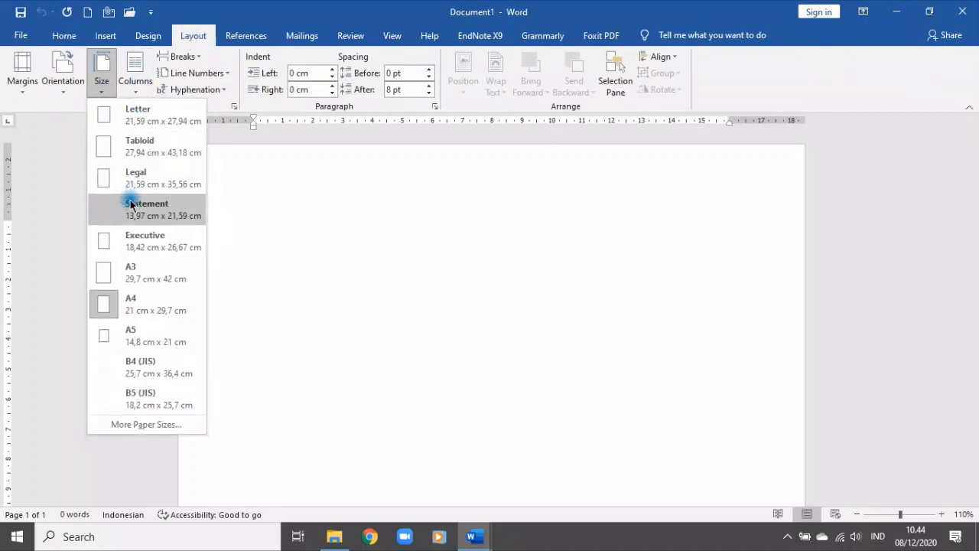
{"action": "left_click", "coordinate": [156, 421]}
{"action": "left_click", "coordinate": [424, 122]}
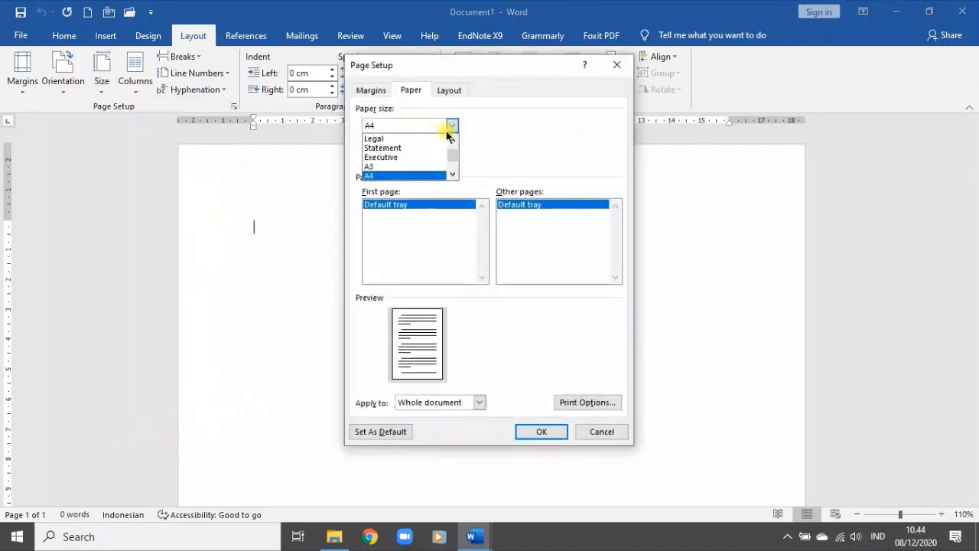
{"action": "scroll", "coordinate": [421, 164], "scroll_direction": "down", "scroll_amount": 2}
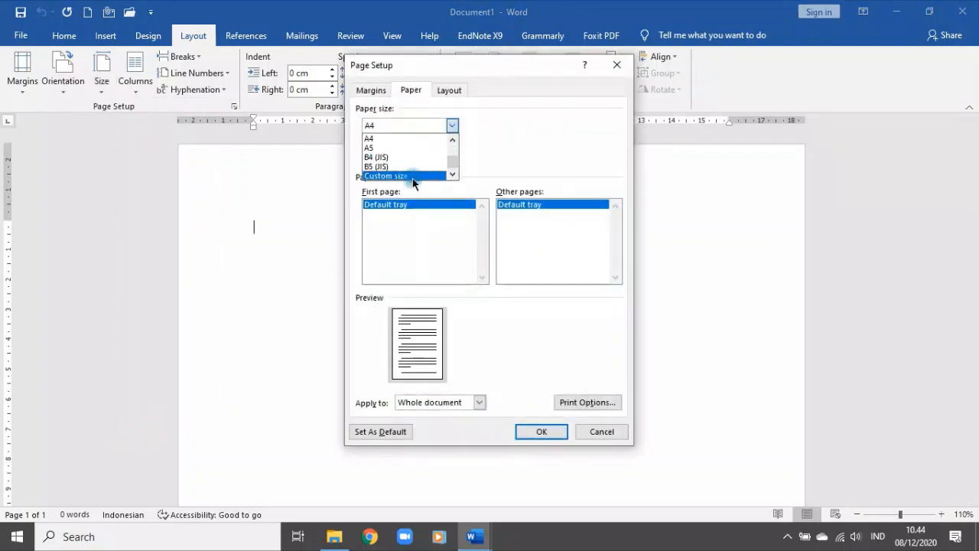
{"action": "left_click", "coordinate": [410, 176]}
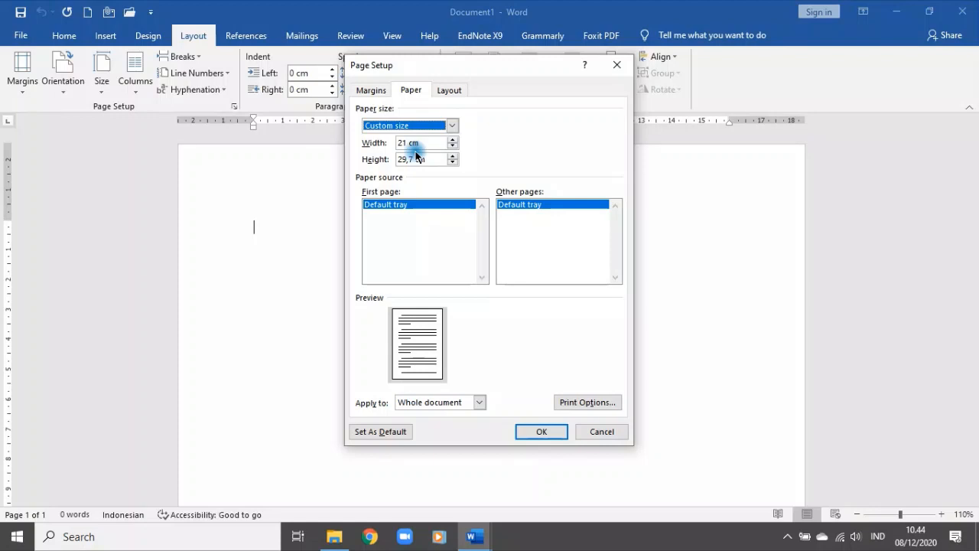
{"action": "double_click", "coordinate": [414, 156]}
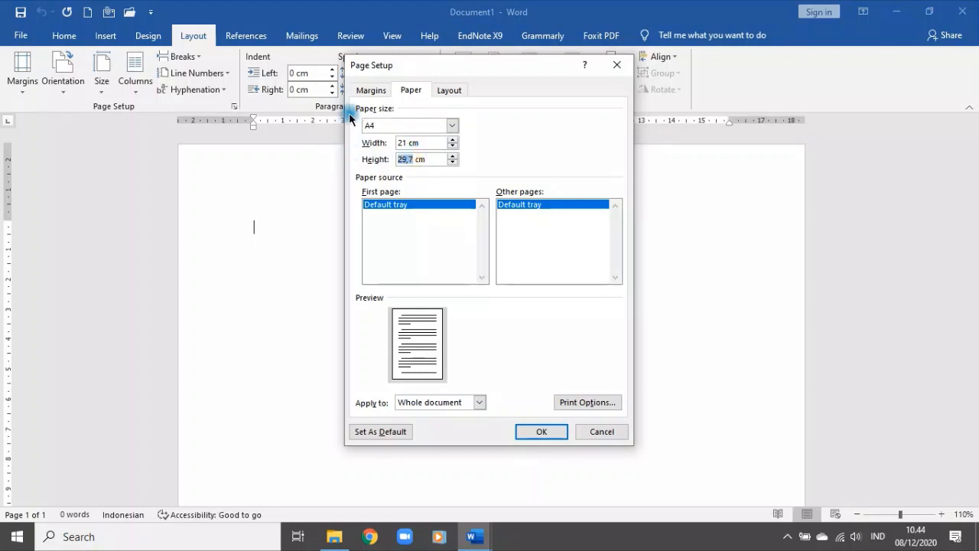
{"action": "key", "text": "Return"}
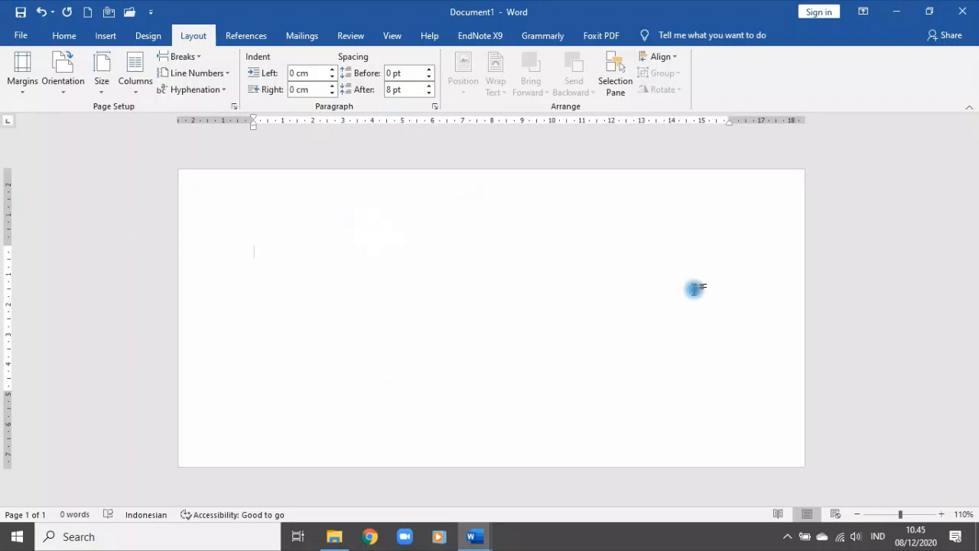
Step: Add a page header with COMEBOY CAFE AND RESTO and its address line below, centred in Arial Black
{"action": "double_click", "coordinate": [479, 221]}
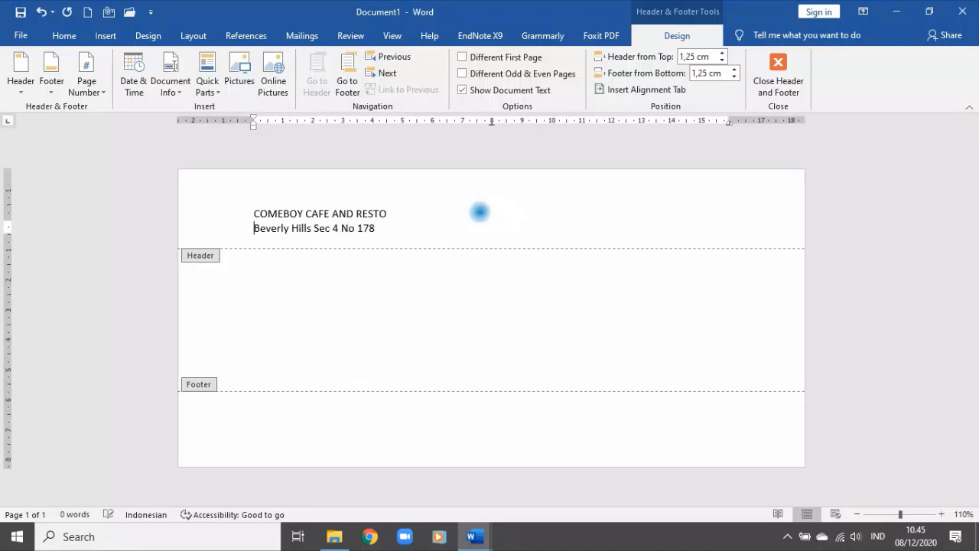
{"action": "left_click", "coordinate": [63, 35]}
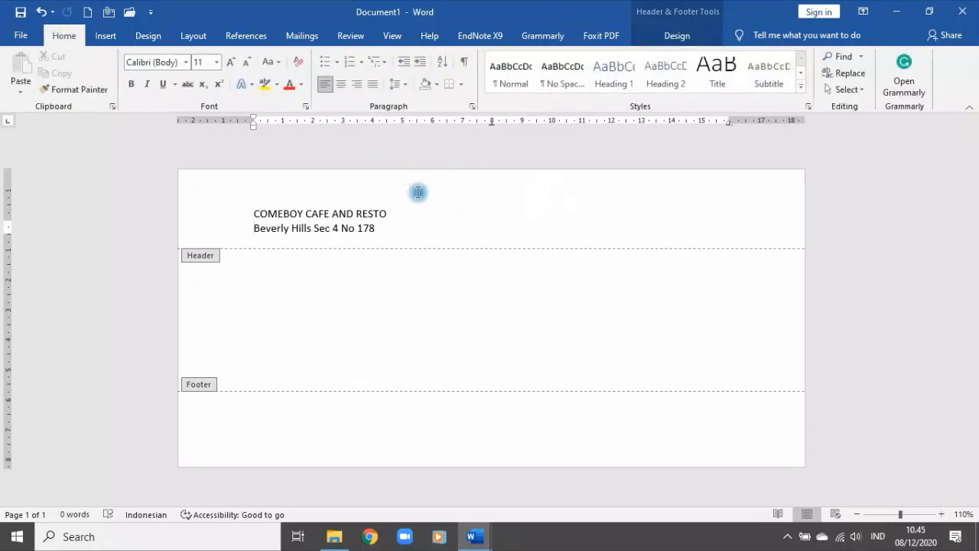
{"action": "left_click_drag", "start_coordinate": [388, 227], "coordinate": [221, 204]}
{"action": "left_click", "coordinate": [184, 62]}
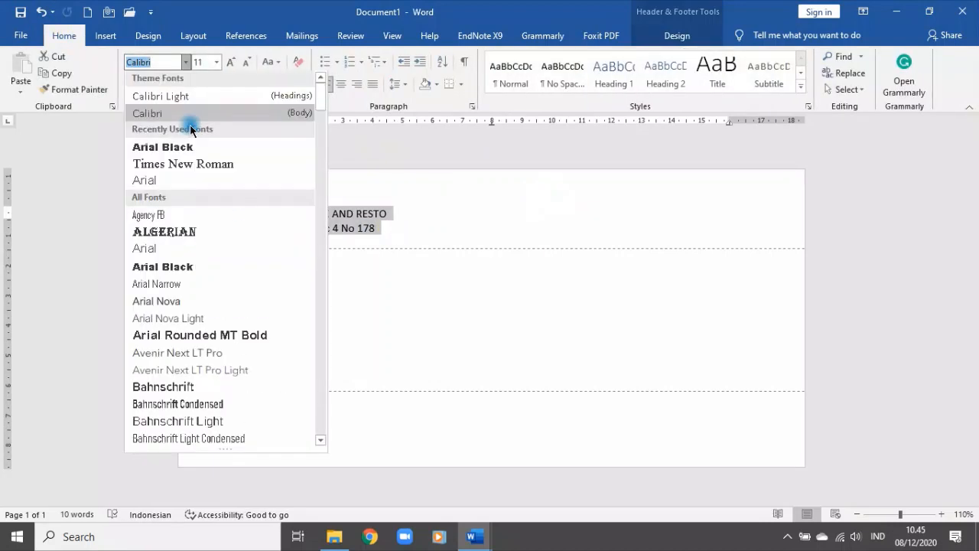
{"action": "left_click", "coordinate": [184, 149]}
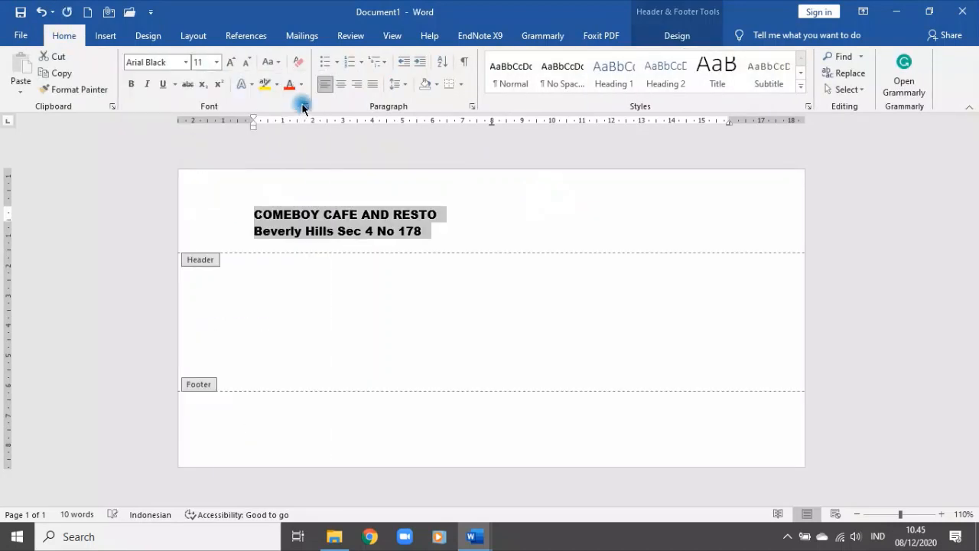
{"action": "left_click", "coordinate": [341, 84]}
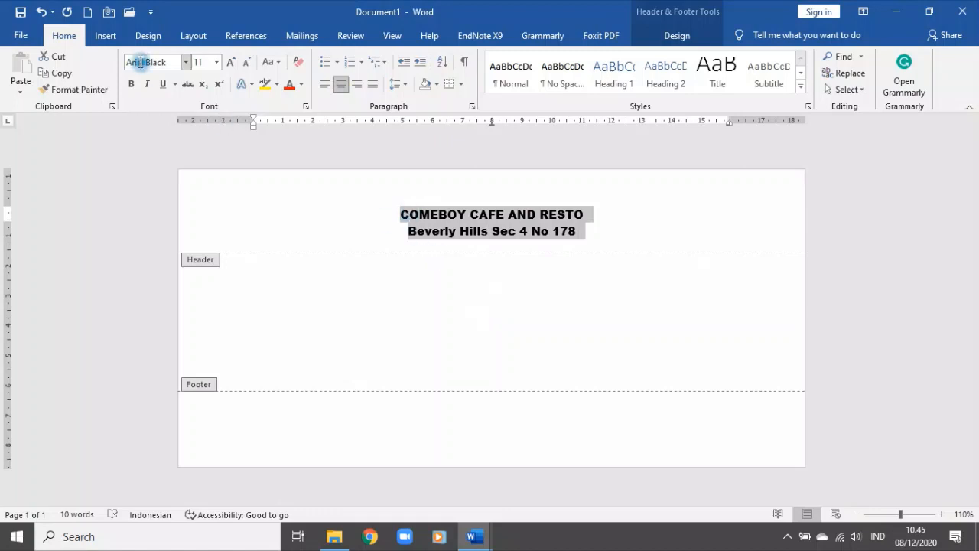
{"action": "left_click", "coordinate": [586, 230]}
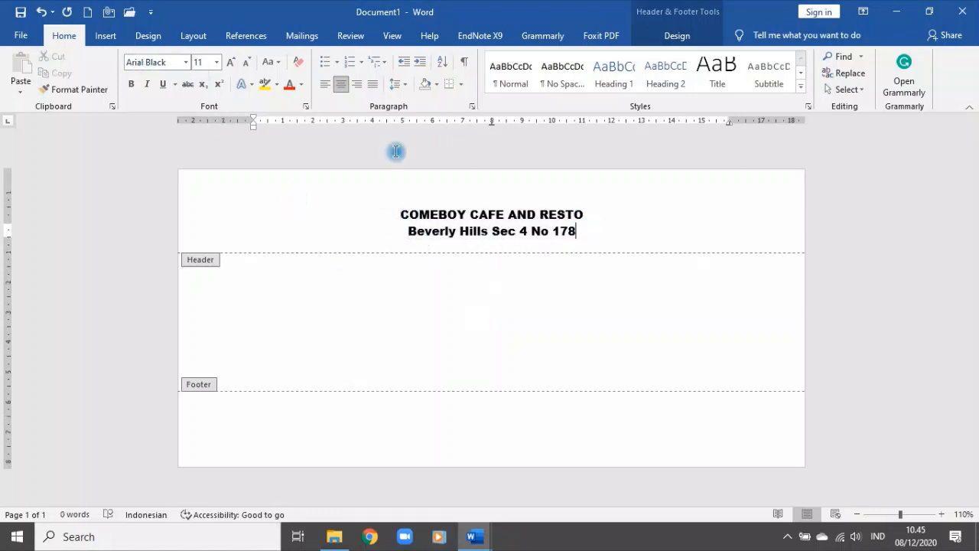
{"action": "left_click", "coordinate": [104, 36]}
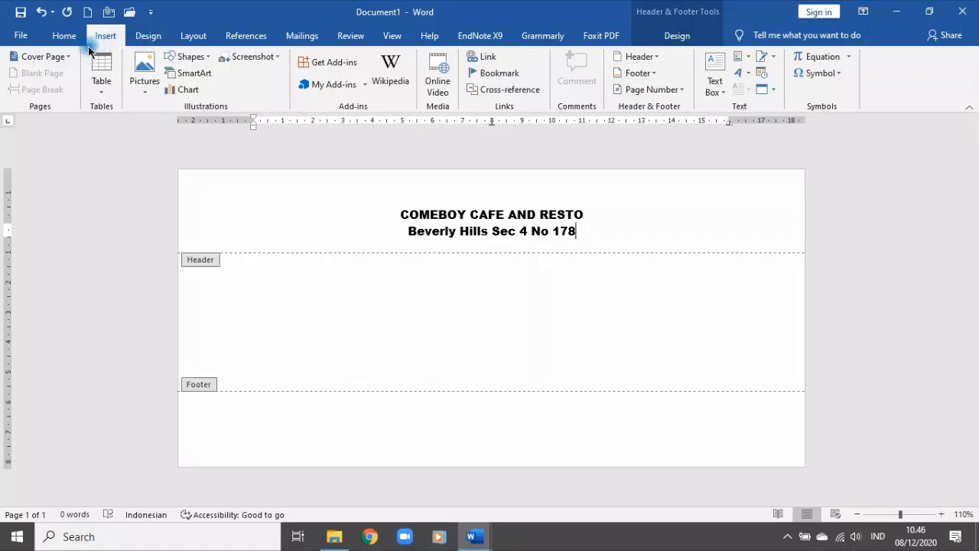
{"action": "left_click", "coordinate": [66, 38]}
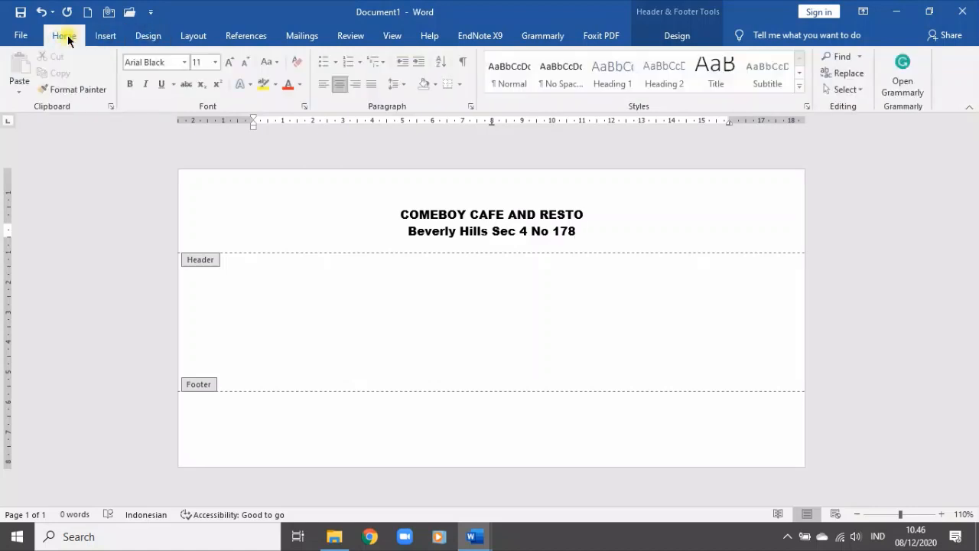
{"action": "left_click", "coordinate": [110, 35]}
{"action": "left_click", "coordinate": [147, 36]}
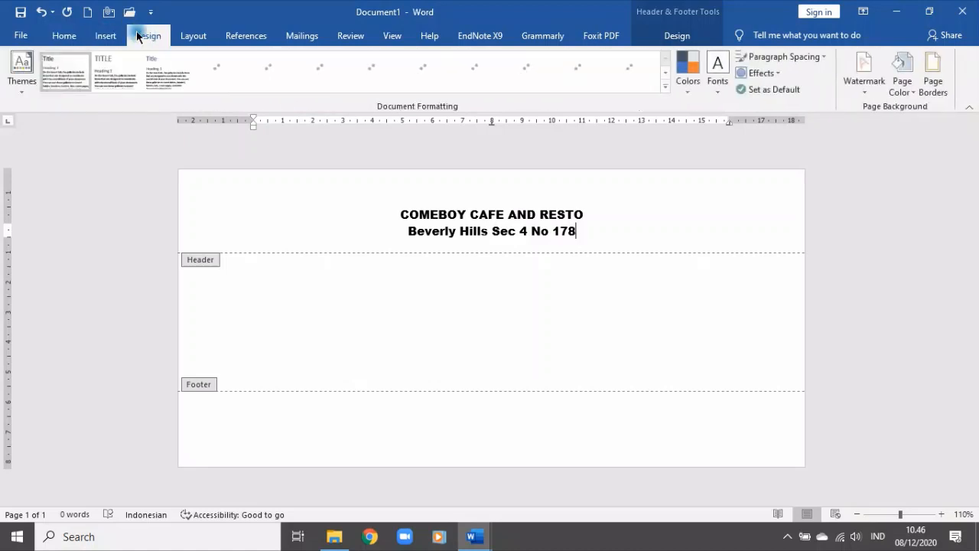
{"action": "left_click", "coordinate": [182, 37]}
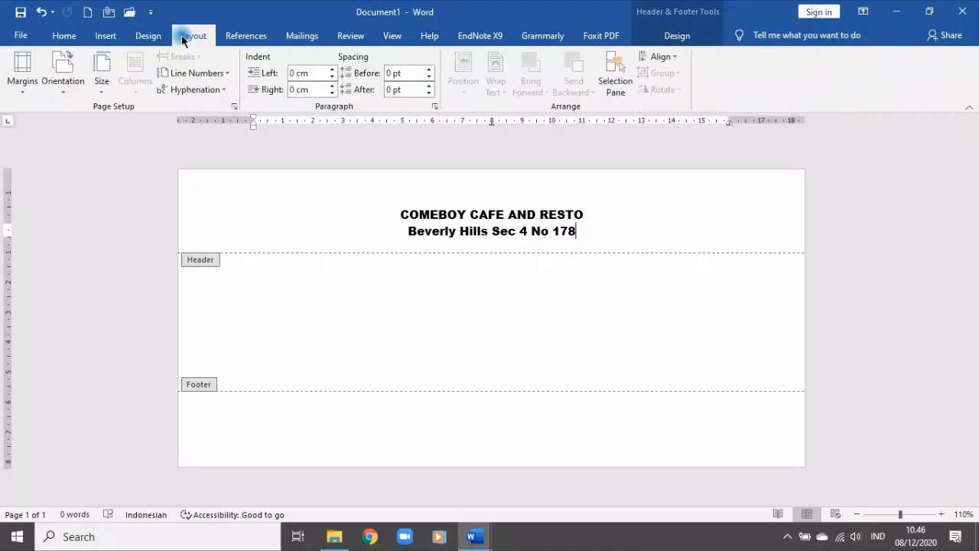
Step: Draw a horizontal line about 15.67 cm long beneath the header's address line and set its weight to 1½ pt
{"action": "left_click", "coordinate": [104, 38]}
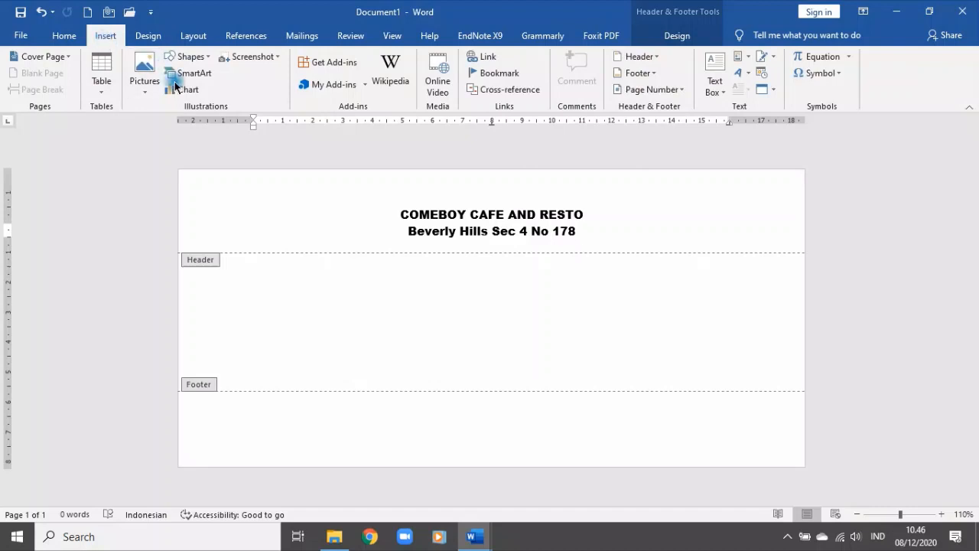
{"action": "left_click", "coordinate": [188, 58]}
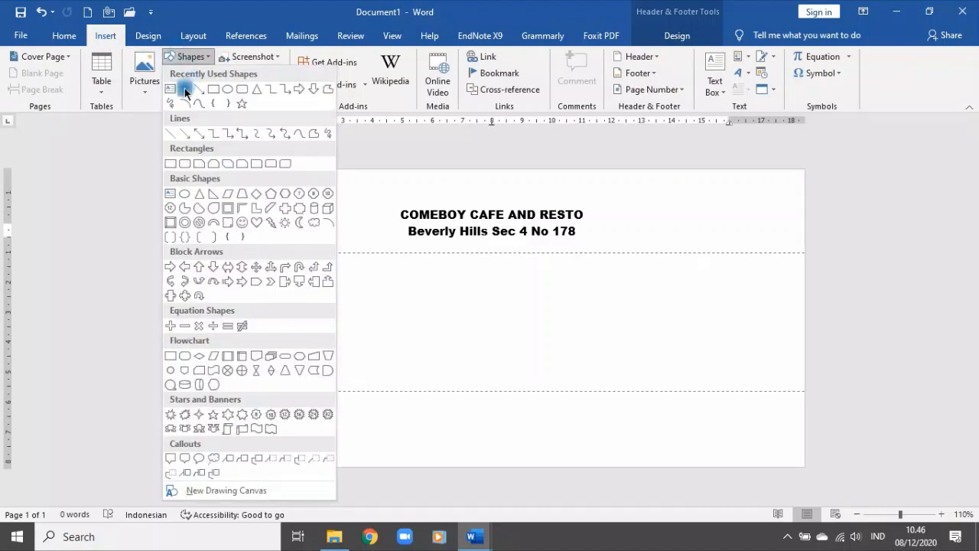
{"action": "left_click", "coordinate": [185, 88]}
{"action": "mouse_move", "coordinate": [258, 239]}
{"action": "left_mouse_down"}
{"action": "mouse_move", "coordinate": [673, 253]}
{"action": "mouse_move", "coordinate": [726, 240]}
{"action": "left_mouse_up"}
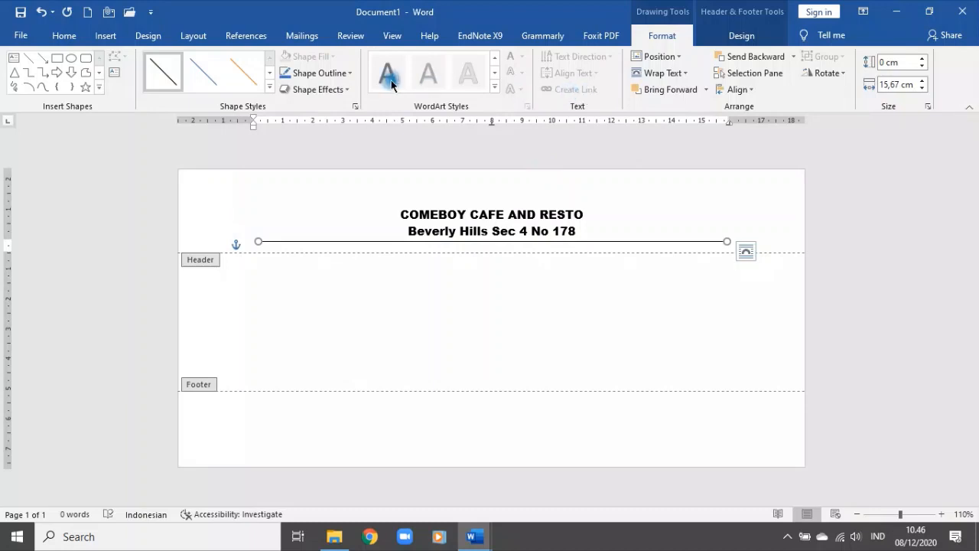
{"action": "left_click", "coordinate": [337, 74]}
{"action": "mouse_move", "coordinate": [323, 234]}
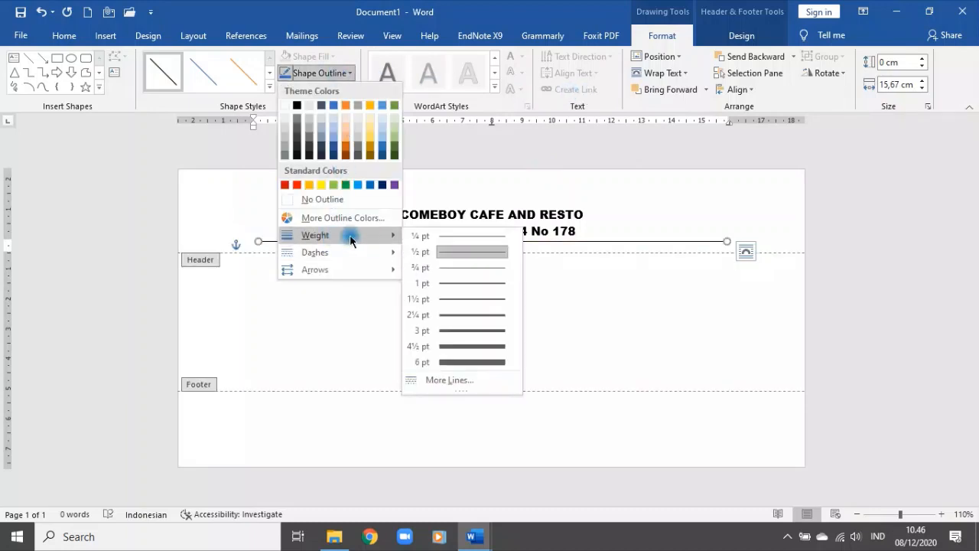
{"action": "left_click", "coordinate": [462, 299]}
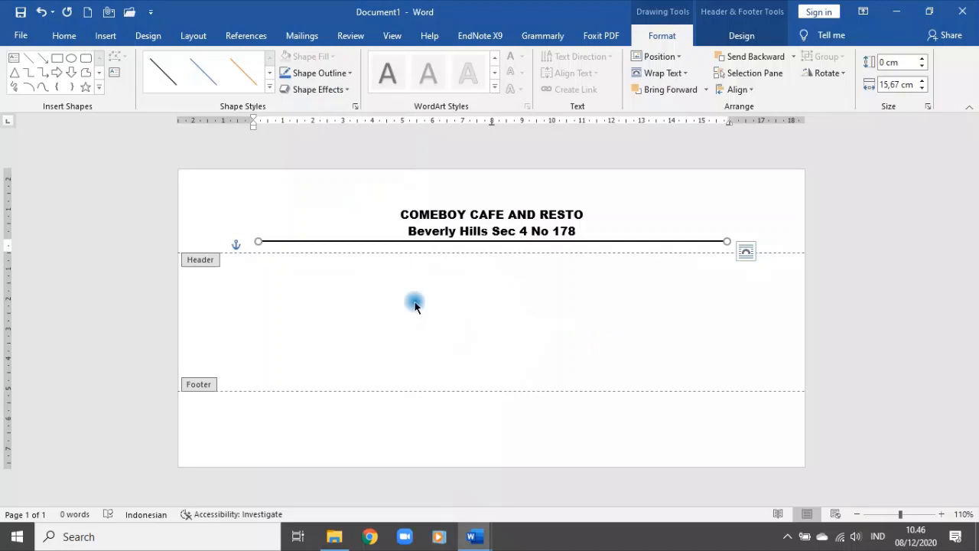
Step: Enter the centred text "Mohon hitung uang sebelum meninggalkan kasir" in the page footer
{"action": "left_click", "coordinate": [478, 425]}
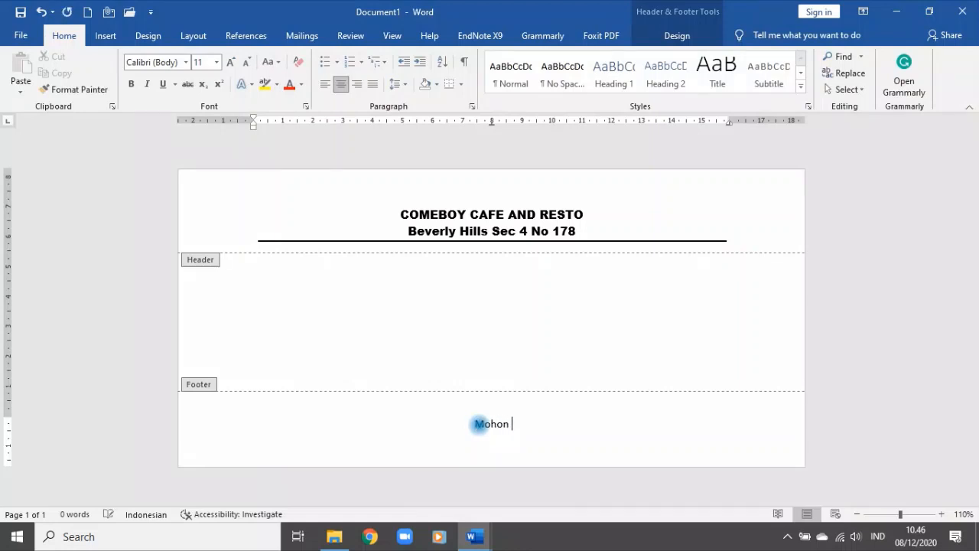
{"action": "type", "text": "Mohon hitung uang sebelum meng"}
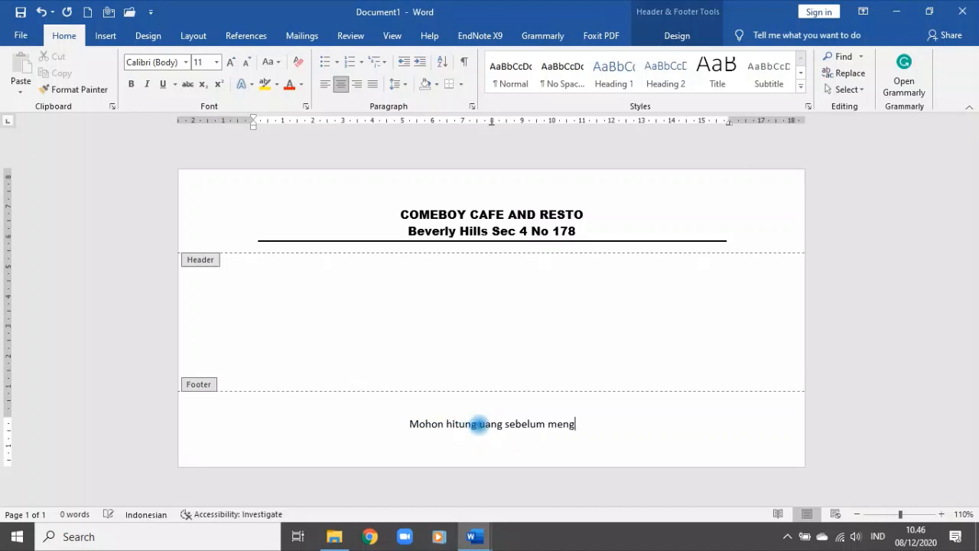
{"action": "key", "text": "BackSpace"}
{"action": "type", "text": "ingg"}
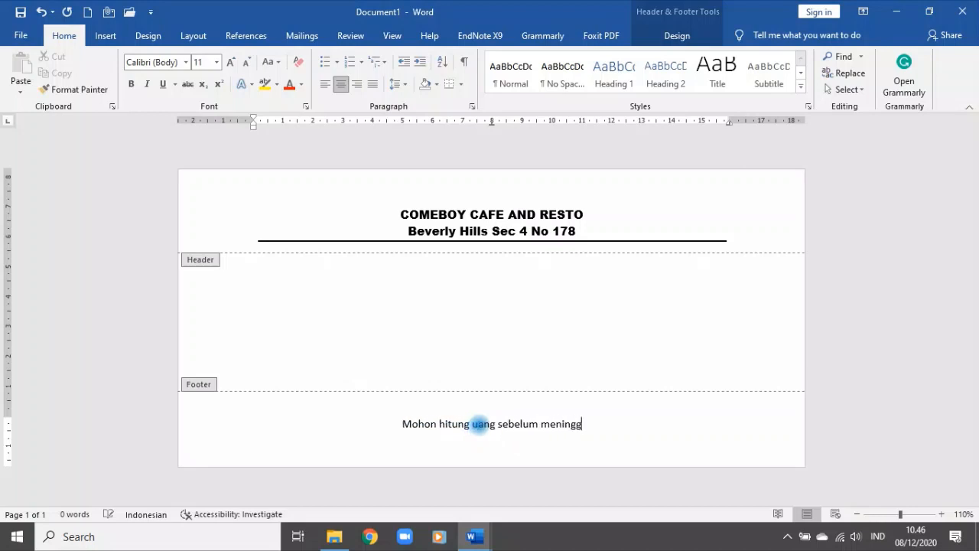
{"action": "type", "text": "alkan "}
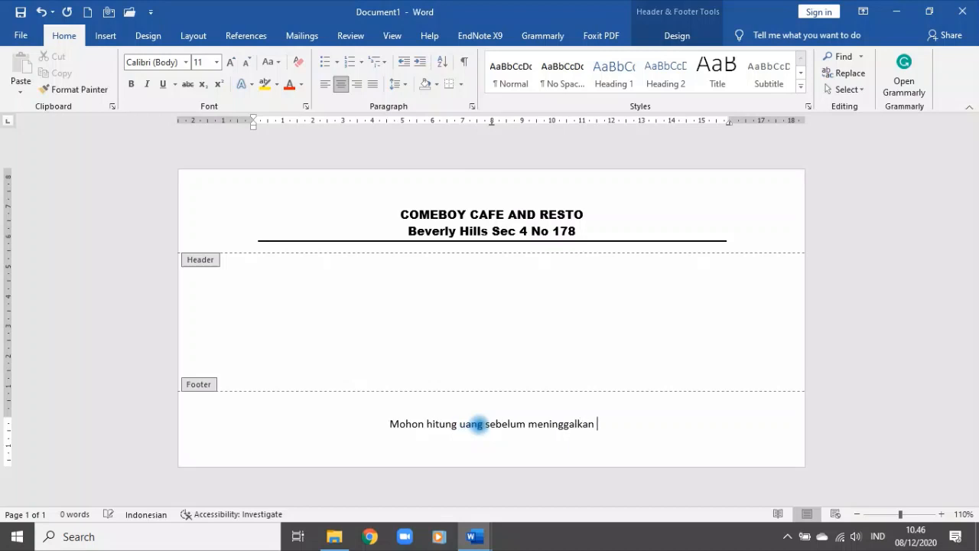
{"action": "type", "text": "kasir"}
Step: Italicize the footer sentence and return to the document body
{"action": "triple_click", "coordinate": [473, 425]}
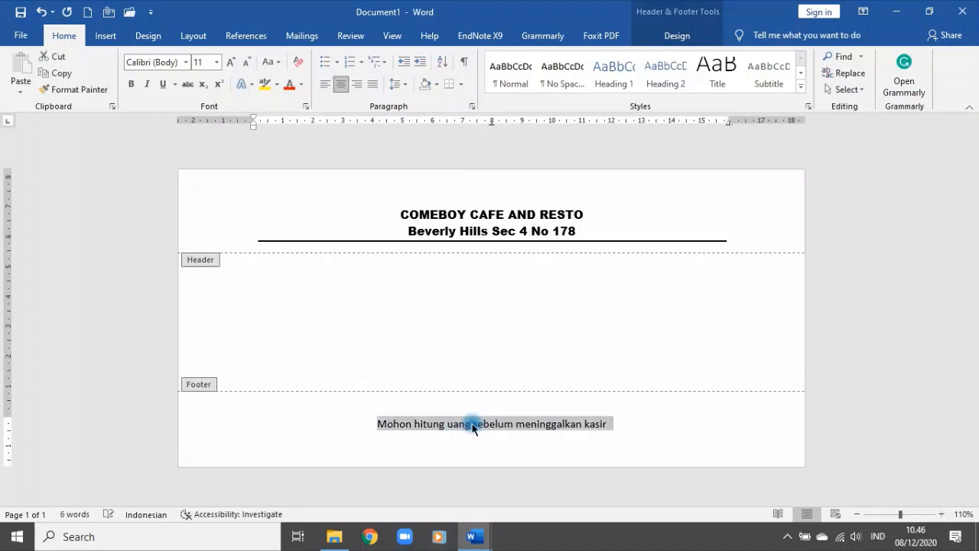
{"action": "key", "text": "ctrl+i"}
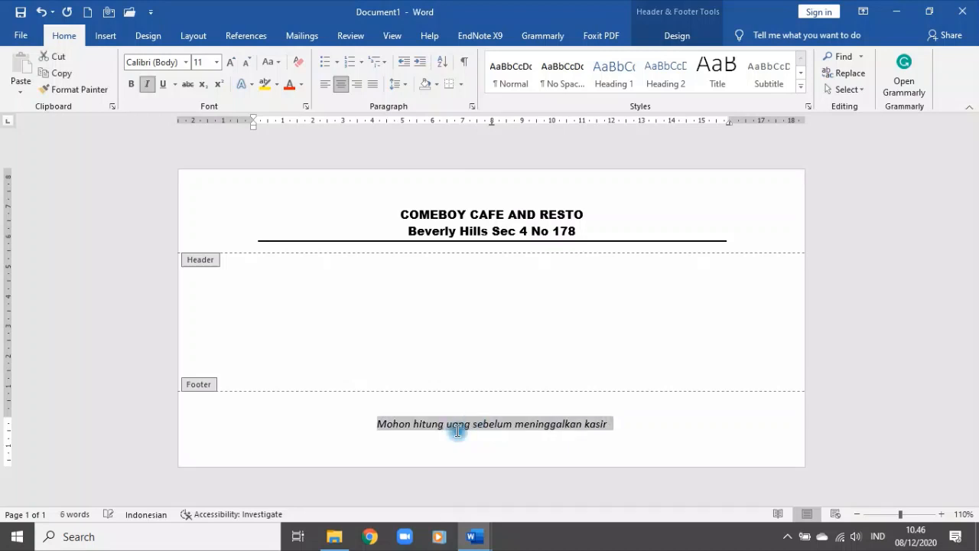
{"action": "double_click", "coordinate": [471, 322]}
{"action": "left_click", "coordinate": [467, 321]}
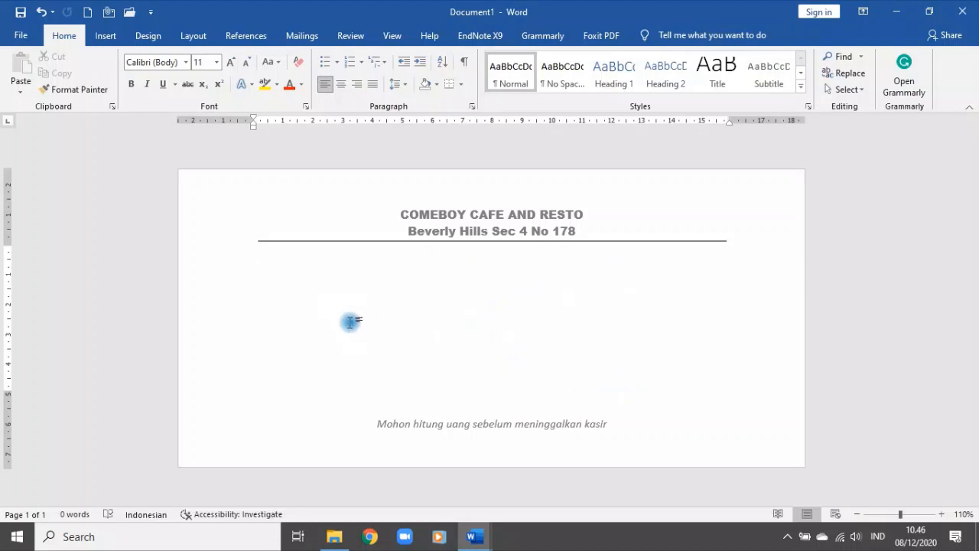
Step: Insert a table with two columns and three rows in the body and add two blank lines above it
{"action": "left_click", "coordinate": [105, 35]}
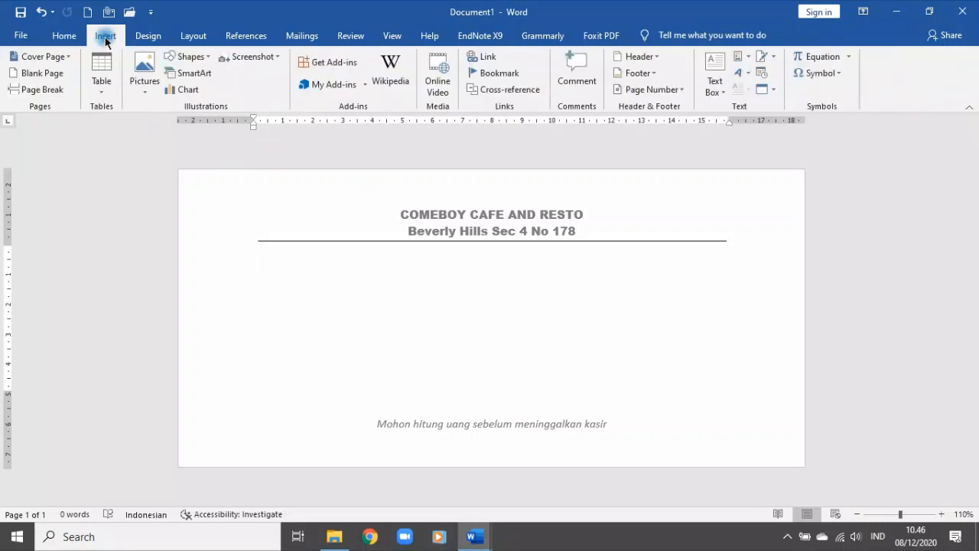
{"action": "left_click", "coordinate": [105, 83]}
{"action": "left_click", "coordinate": [119, 143]}
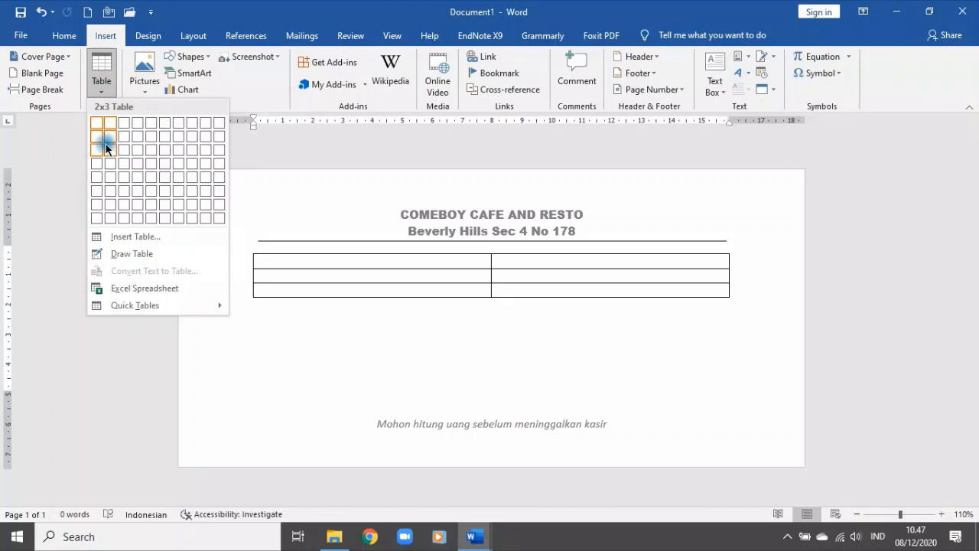
{"action": "left_click", "coordinate": [106, 148]}
{"action": "left_click", "coordinate": [251, 245]}
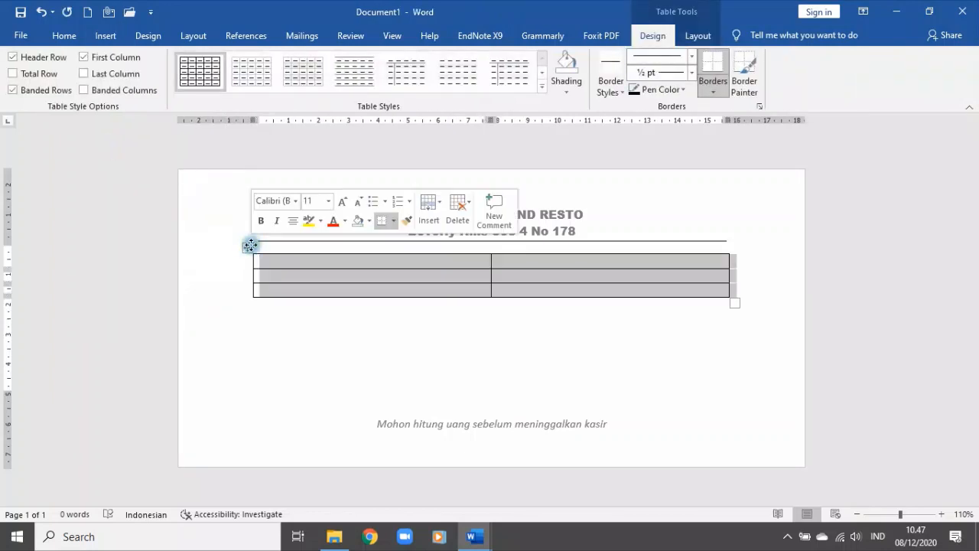
{"action": "left_click", "coordinate": [308, 217]}
{"action": "key", "text": "Return"}
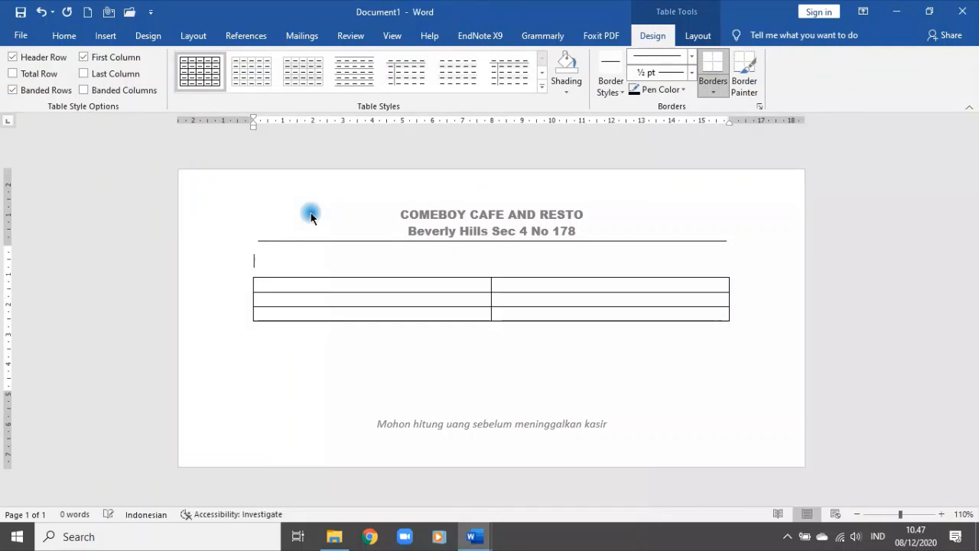
{"action": "key", "text": "Return"}
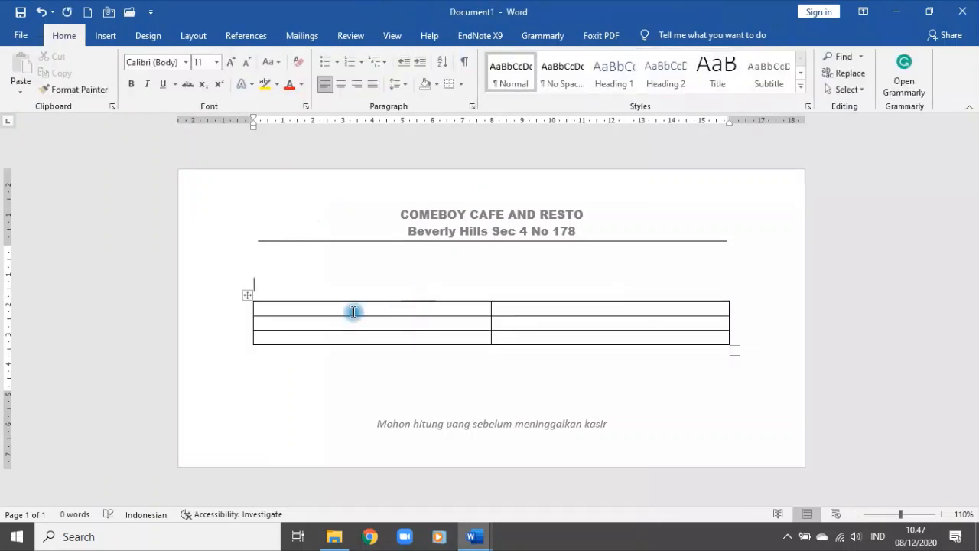
Step: Set the height of all table rows to 0,8 cm and remove one blank line above the table
{"action": "left_click", "coordinate": [247, 295]}
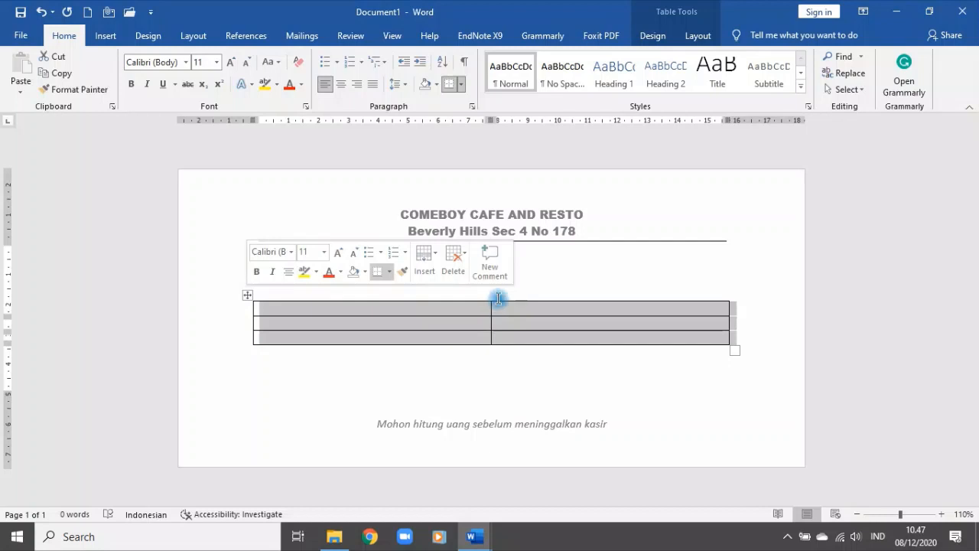
{"action": "left_click", "coordinate": [698, 37]}
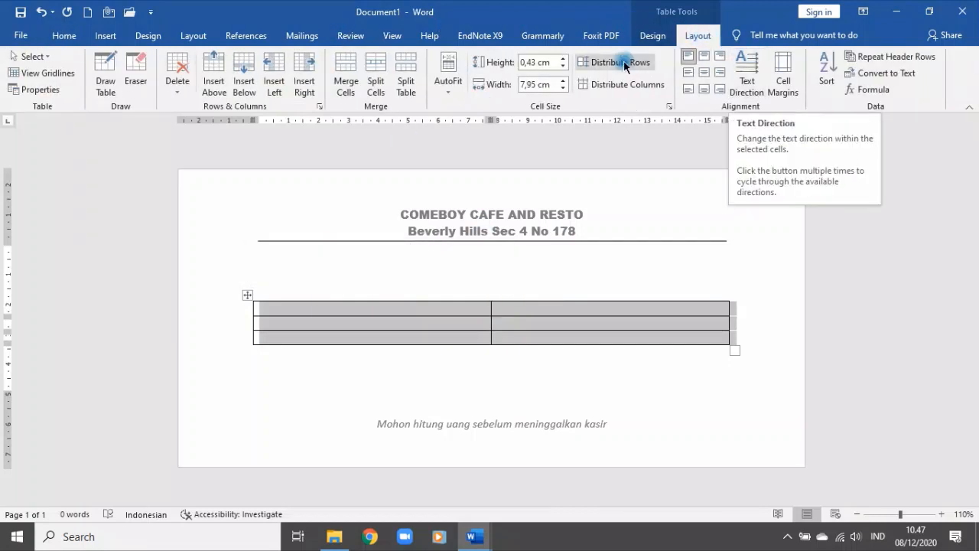
{"action": "left_click", "coordinate": [564, 59]}
{"action": "left_click", "coordinate": [564, 59]}
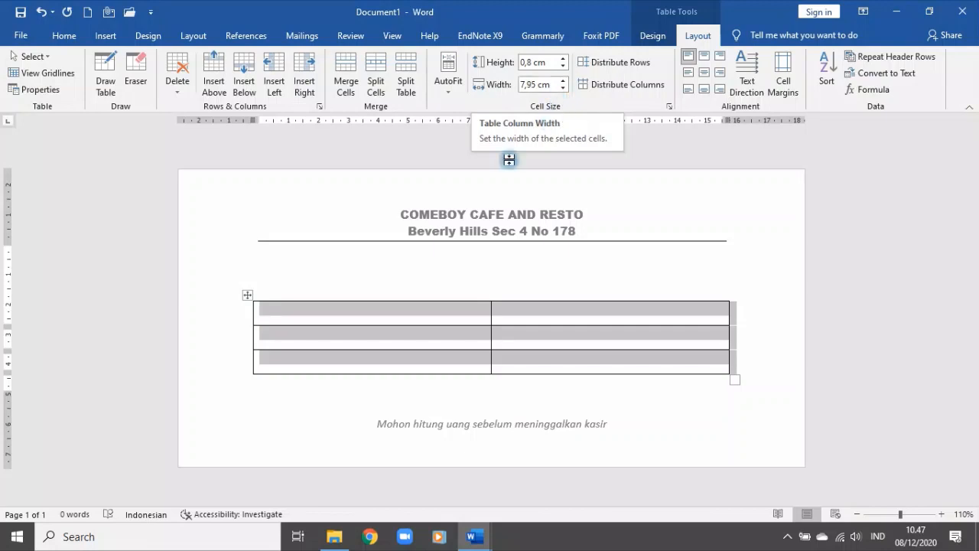
{"action": "left_click", "coordinate": [340, 283]}
{"action": "key", "text": "BackSpace"}
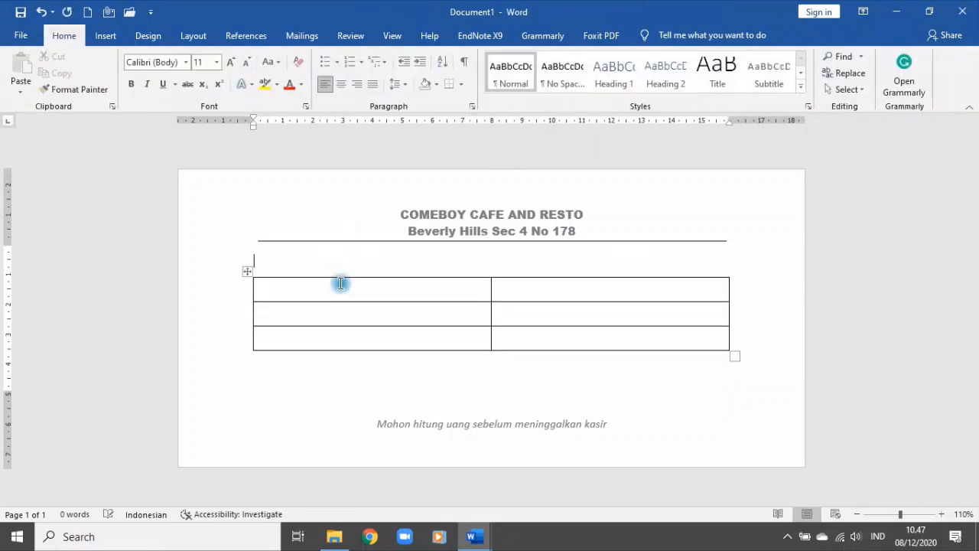
Step: Increase the height of all rows in the table to 0,9 cm
{"action": "left_click", "coordinate": [247, 271]}
{"action": "left_click", "coordinate": [699, 35]}
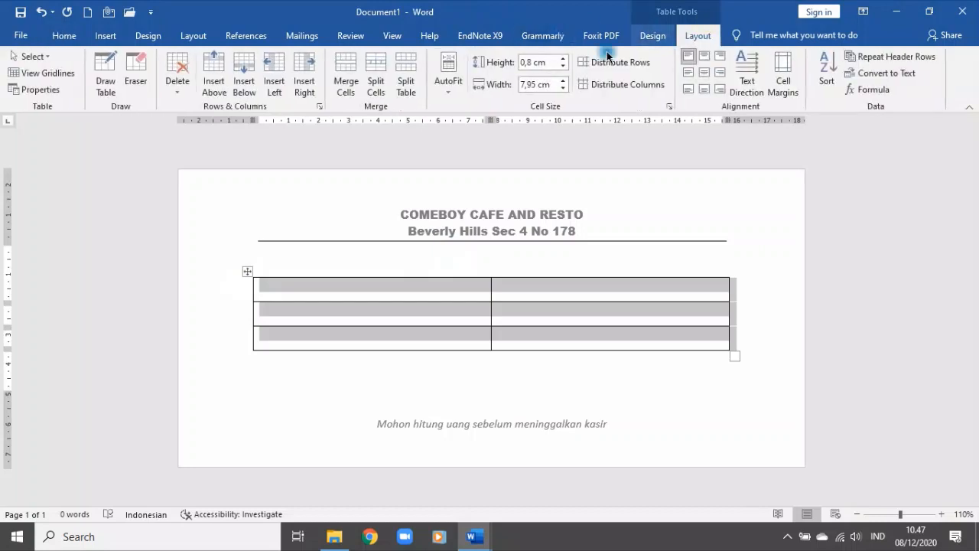
{"action": "left_click", "coordinate": [563, 61]}
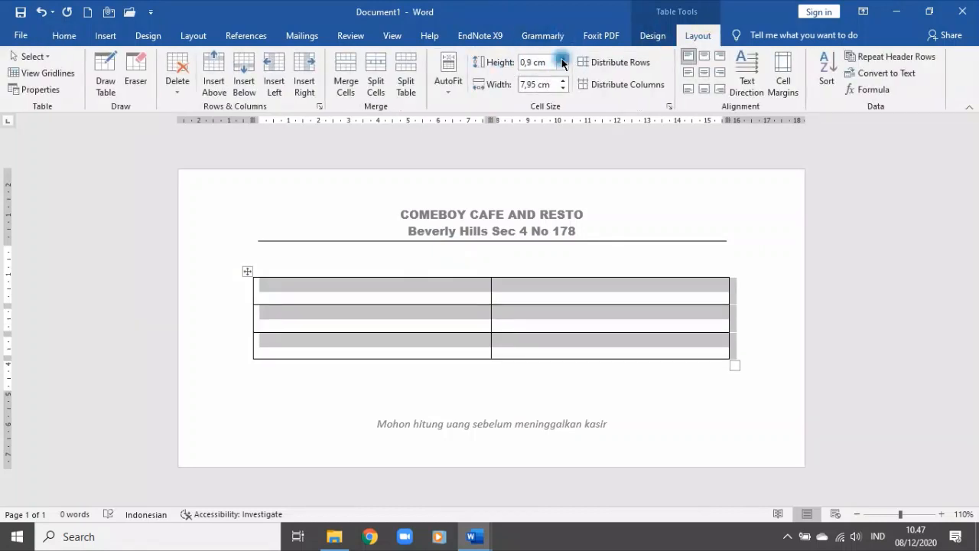
Step: Enter the labels "Nama :" and "Posisi :" in the first two cells of the table's first column
{"action": "left_click", "coordinate": [344, 289]}
{"action": "type", "text": "Na"}
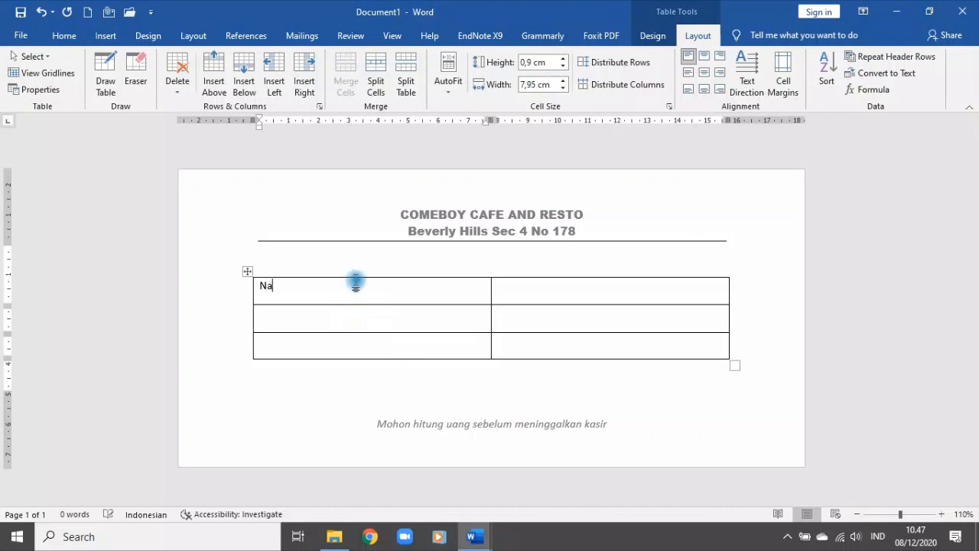
{"action": "type", "text": "ma :"}
{"action": "left_click", "coordinate": [338, 309]}
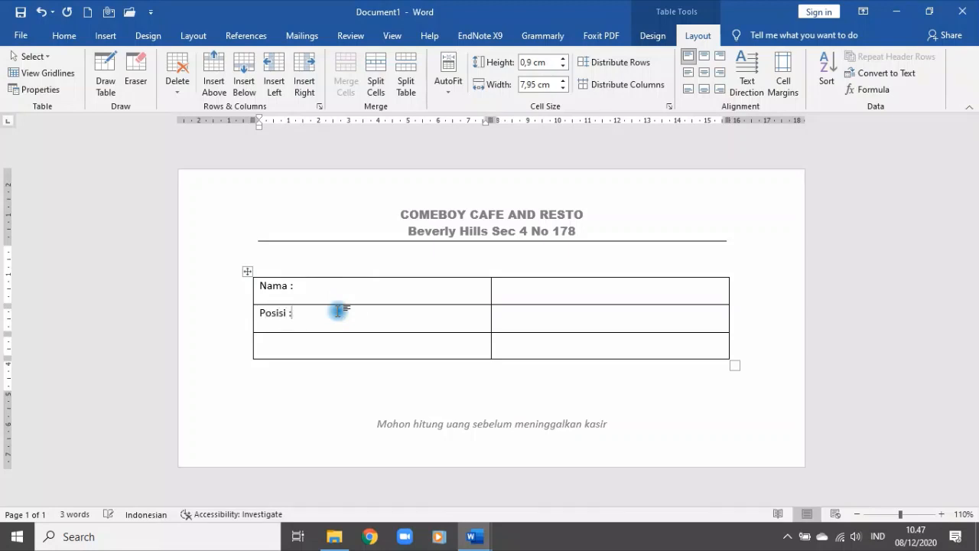
Step: Fill the table's second column with the labels "Gaji :", "Pajak :" and "THP :", one per row
{"action": "left_click", "coordinate": [518, 289]}
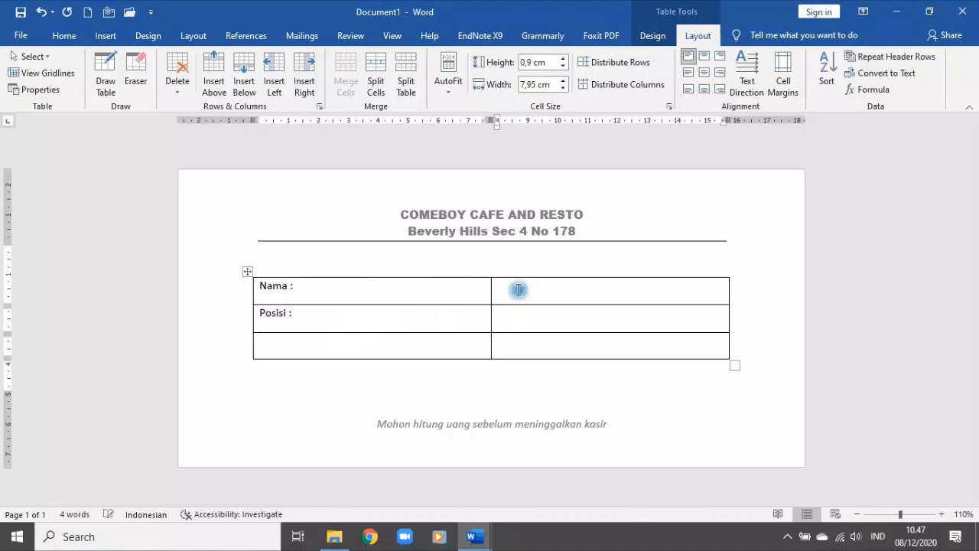
{"action": "type", "text": "Gaji :"}
{"action": "left_click", "coordinate": [523, 312]}
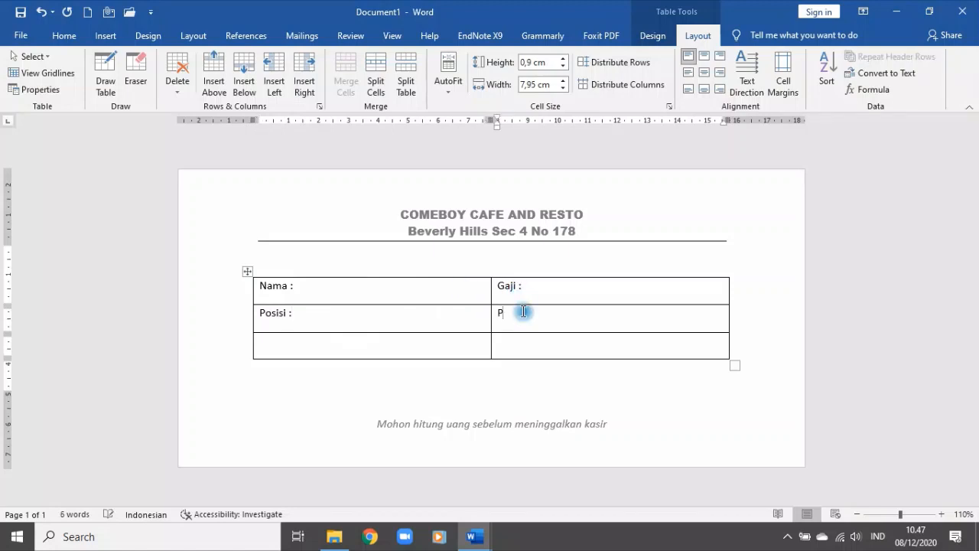
{"action": "type", "text": "Pajak :"}
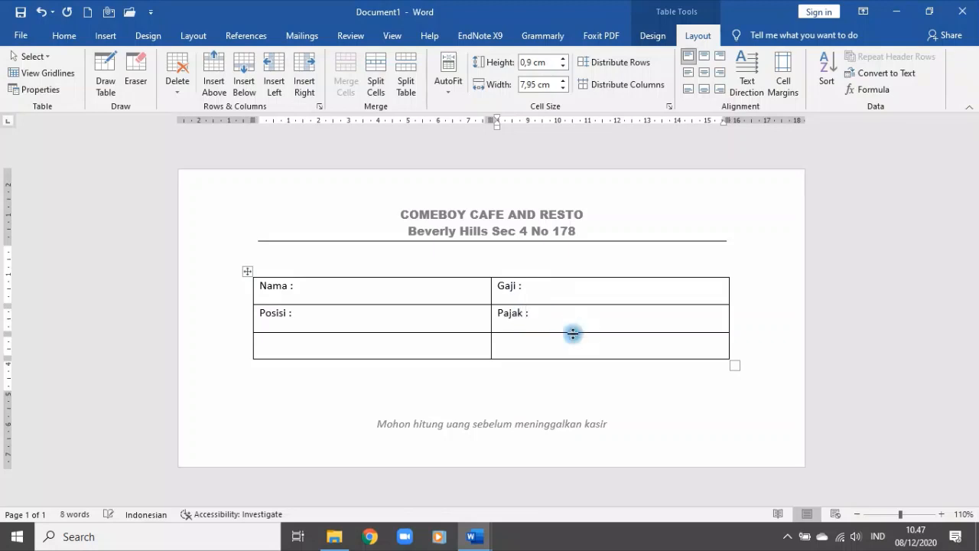
{"action": "left_click", "coordinate": [551, 340]}
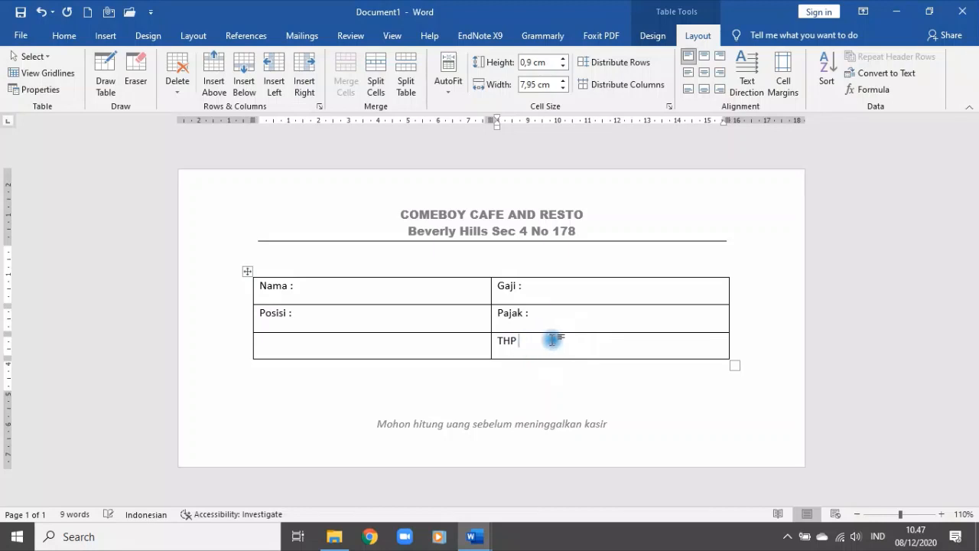
{"action": "type", "text": "THP :"}
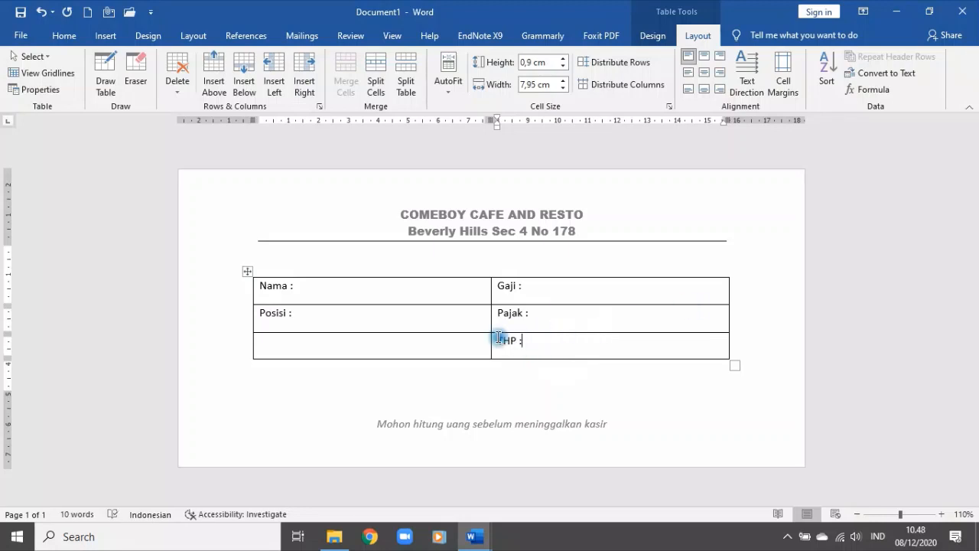
{"action": "left_click", "coordinate": [515, 286]}
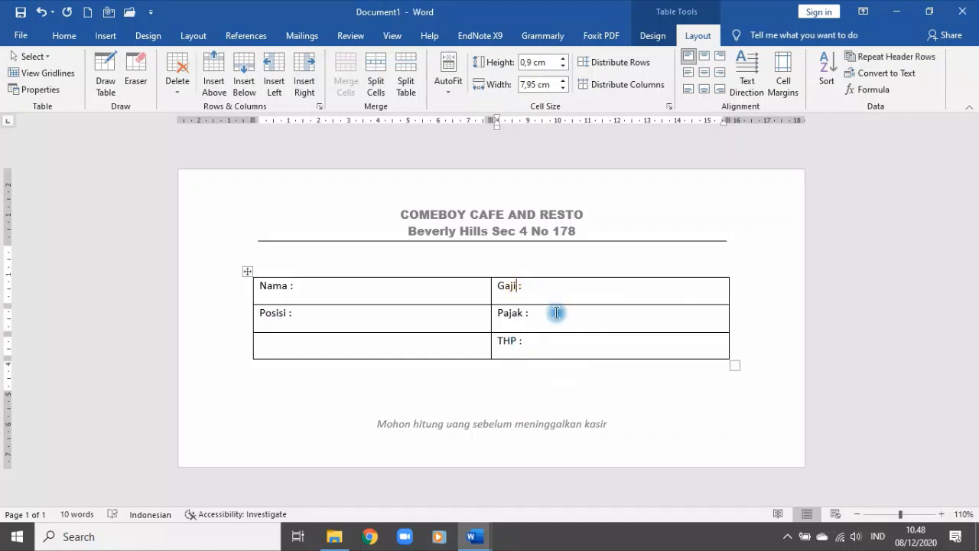
{"action": "key", "text": "Tab"}
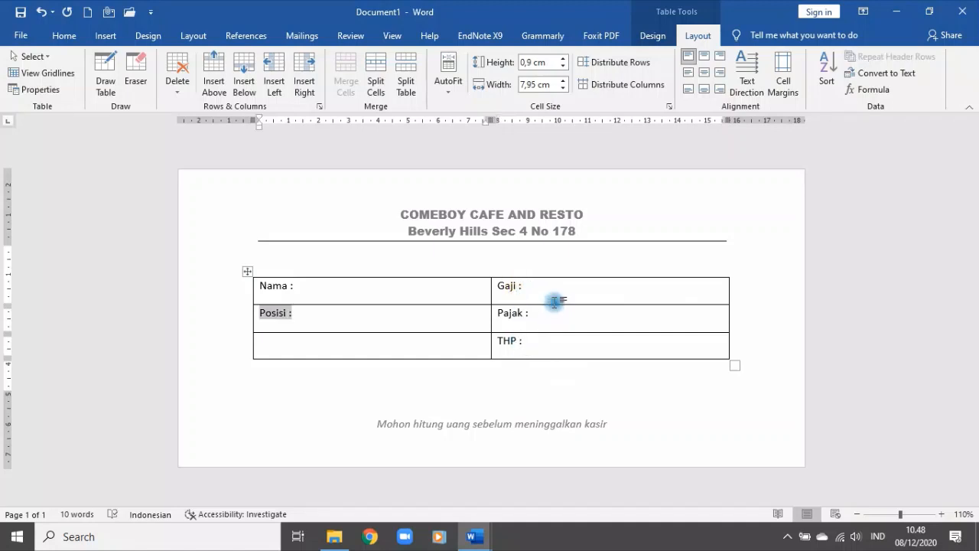
{"action": "key", "text": "Tab"}
{"action": "left_click", "coordinate": [555, 301]}
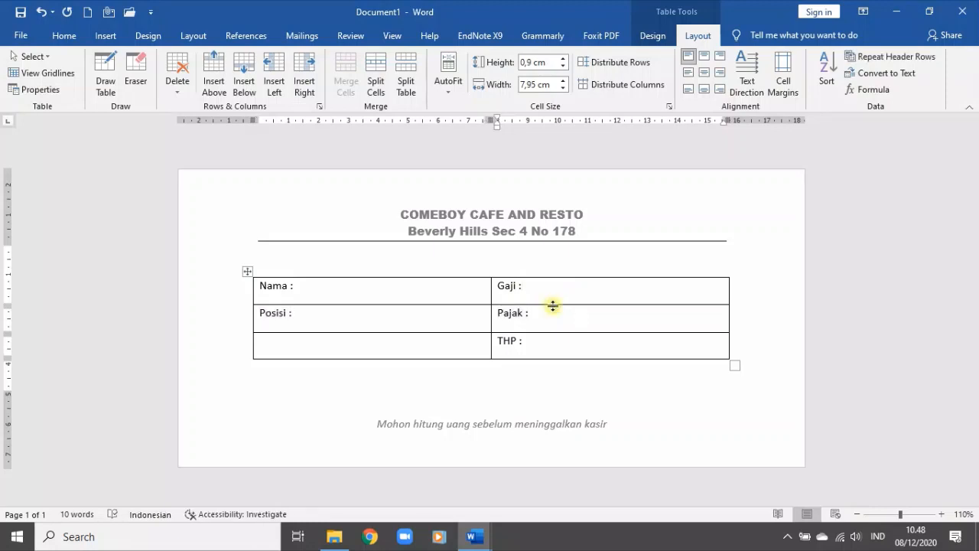
{"action": "key", "text": "Tab"}
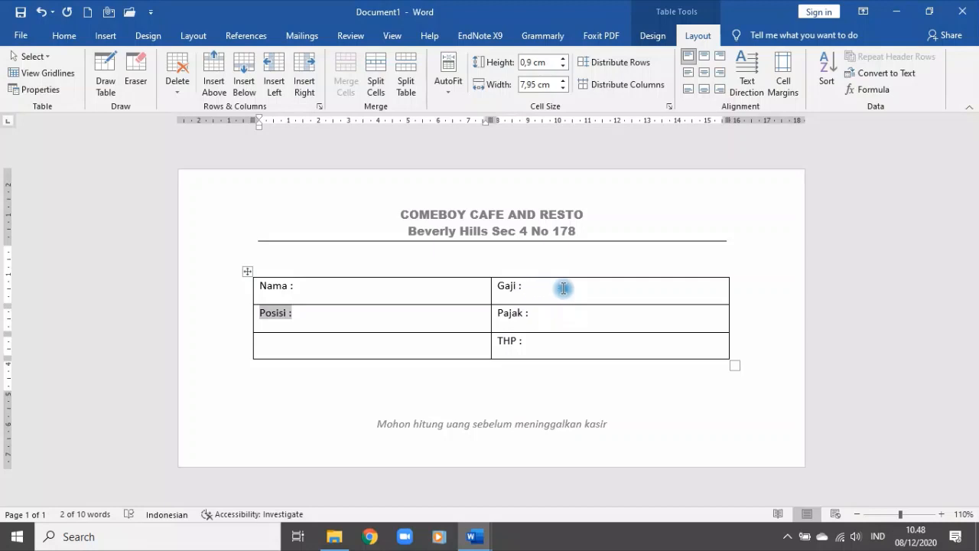
{"action": "left_click", "coordinate": [408, 309]}
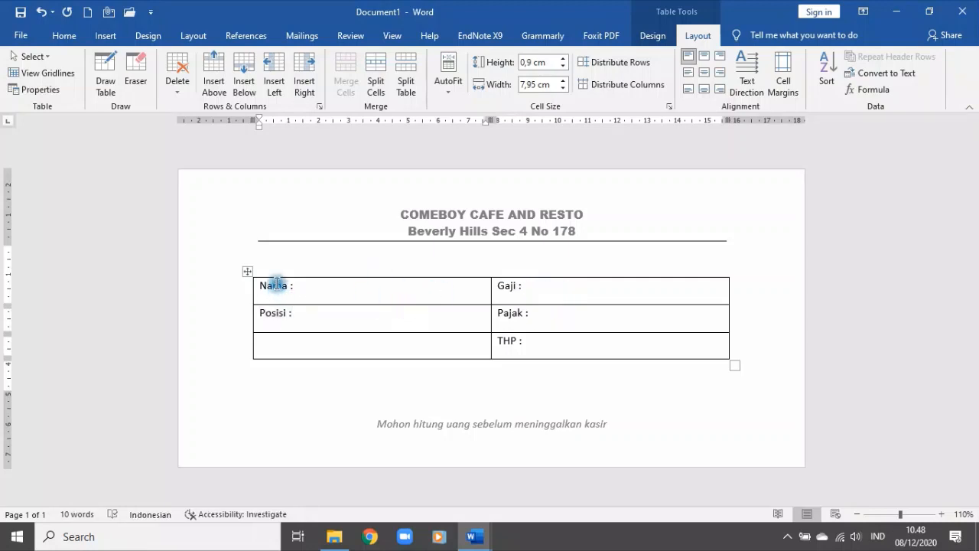
Step: Try splitting the cells of the Nama and Posisi column into two columns and three rows, and undo the split
{"action": "left_click", "coordinate": [366, 275]}
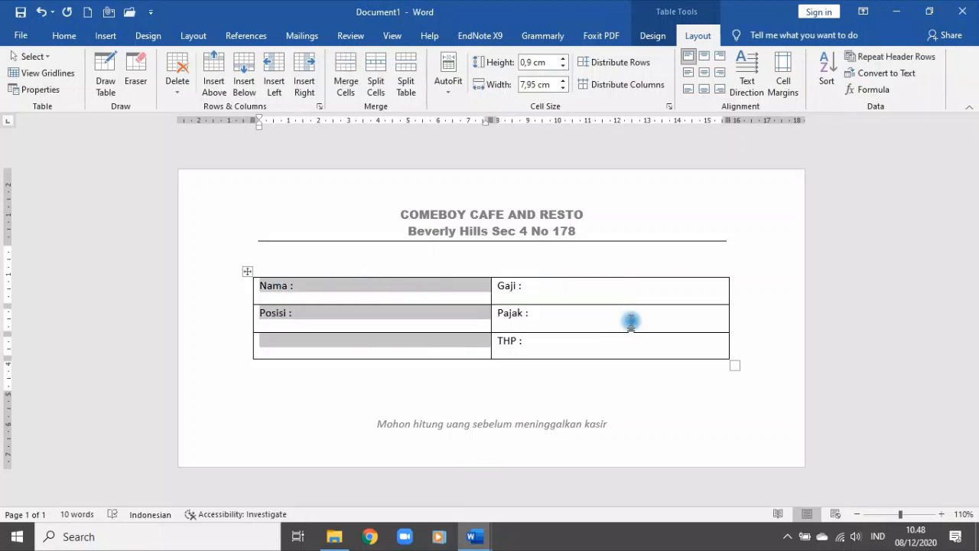
{"action": "left_click", "coordinate": [376, 86]}
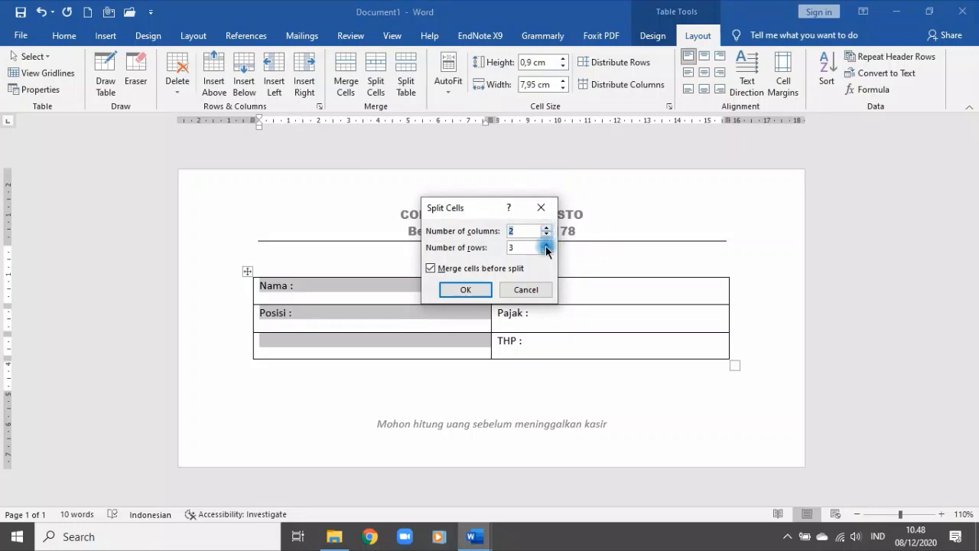
{"action": "left_click", "coordinate": [469, 289]}
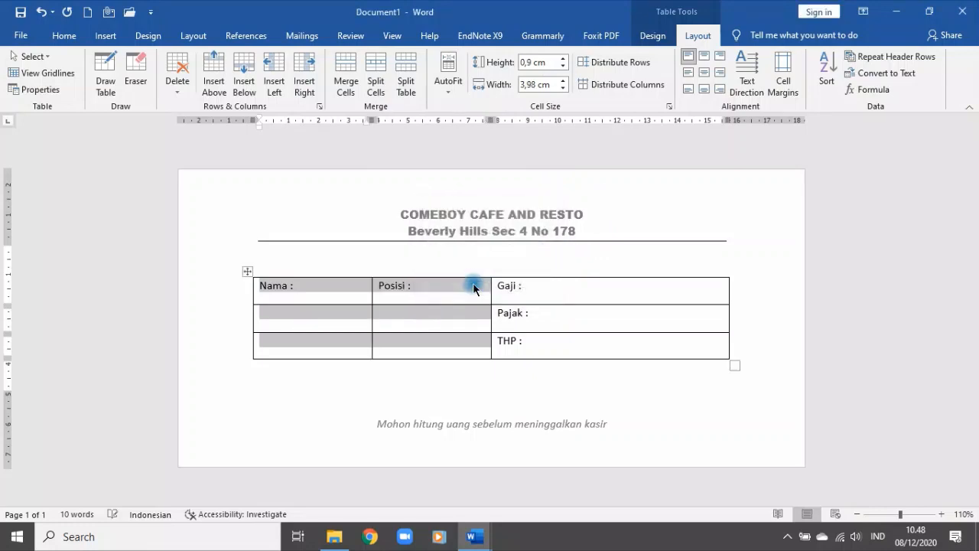
{"action": "key", "text": "ctrl+z"}
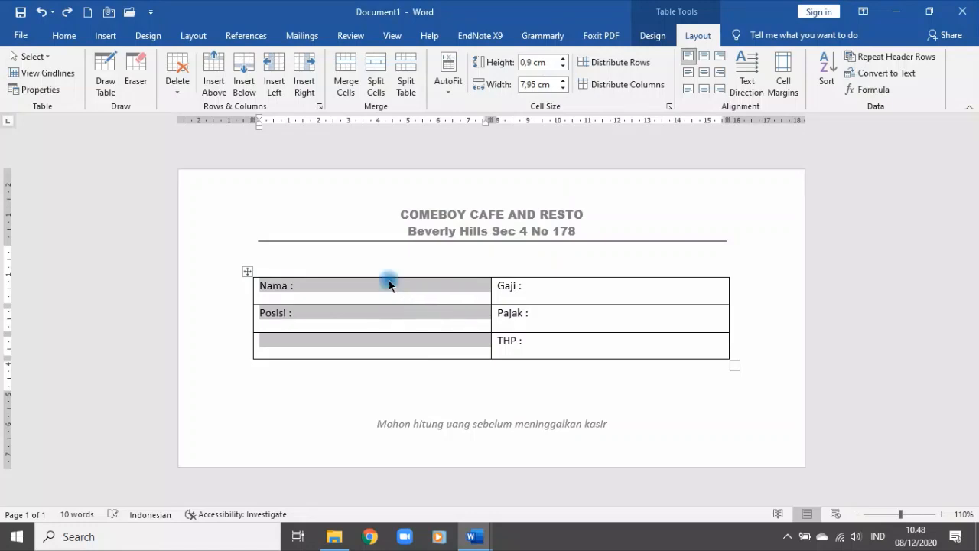
Step: Split the Nama and Posisi column's cells into three columns and three rows, and move "Posisi :" into the cell below "Nama :"
{"action": "left_click", "coordinate": [379, 91]}
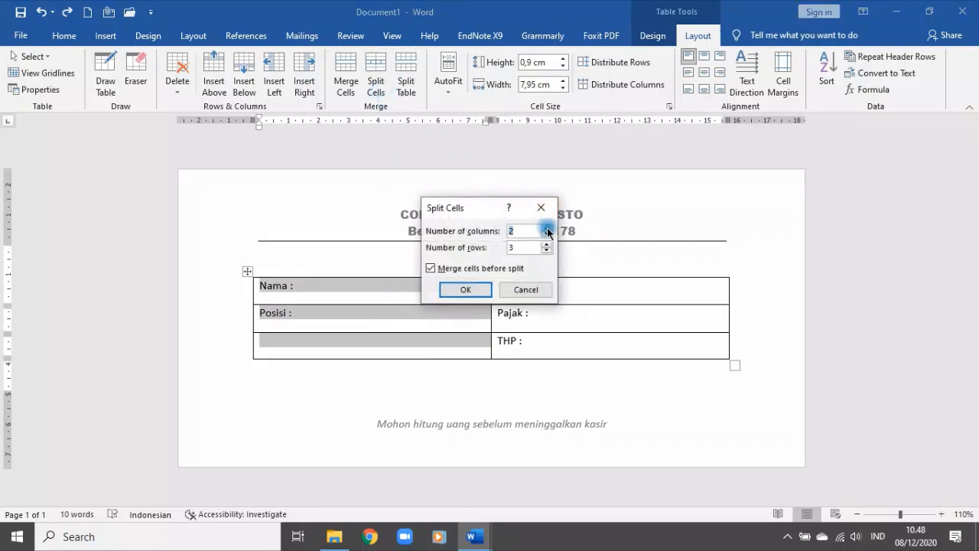
{"action": "left_click", "coordinate": [547, 228]}
{"action": "left_click", "coordinate": [465, 290]}
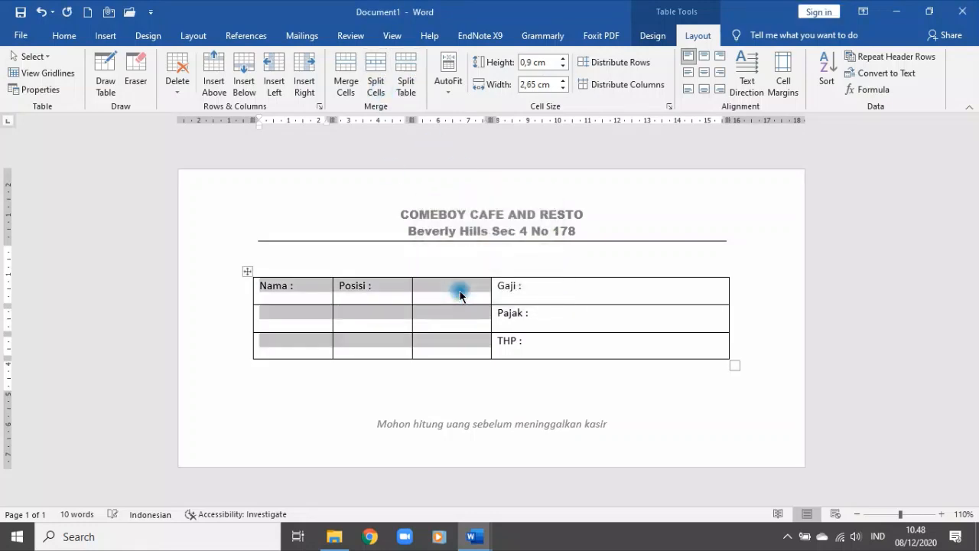
{"action": "left_click", "coordinate": [371, 277]}
{"action": "left_click", "coordinate": [271, 321]}
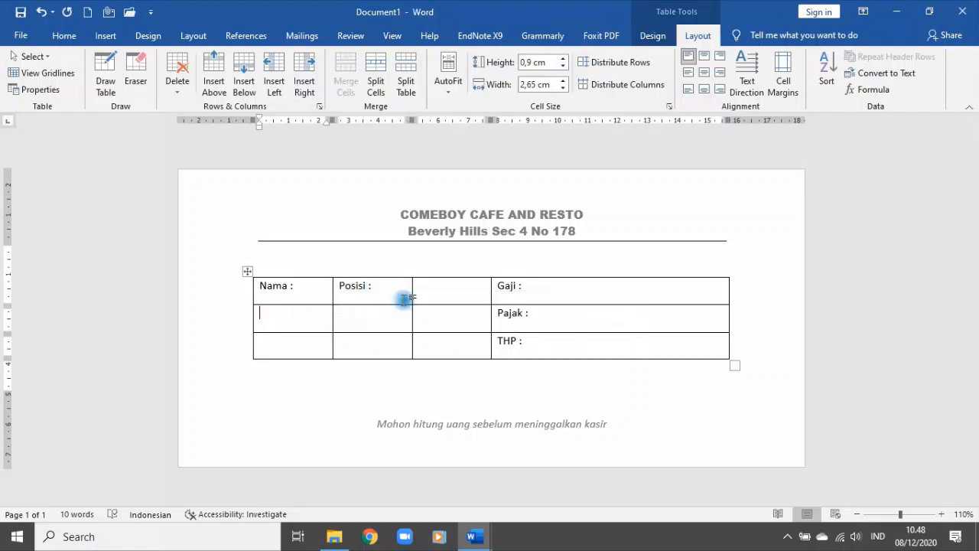
{"action": "left_click_drag", "start_coordinate": [375, 286], "coordinate": [267, 315]}
Step: Move the colons after Nama and Posisi into the adjacent column and narrow that column to about 0,59 cm
{"action": "left_click", "coordinate": [311, 288]}
{"action": "key", "text": "BackSpace"}
{"action": "key", "text": "BackSpace"}
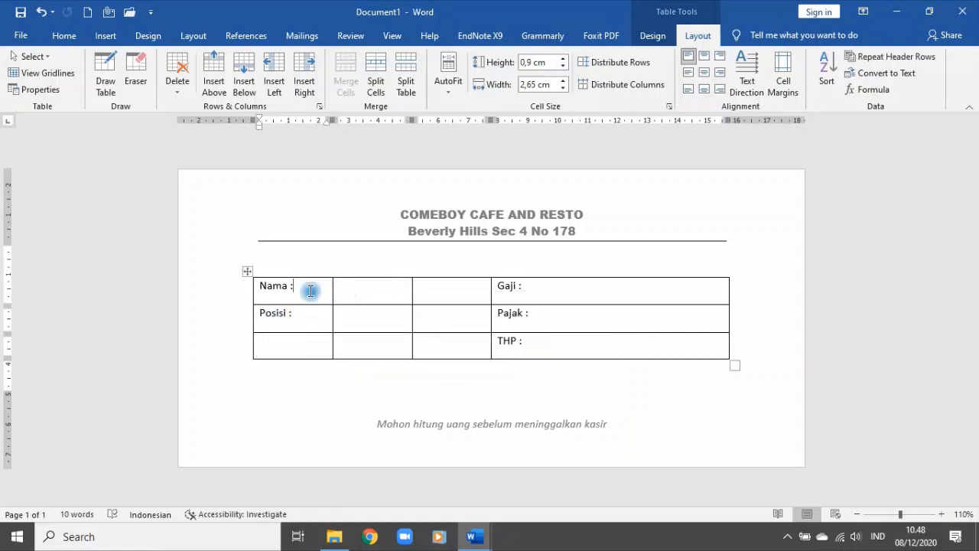
{"action": "left_click", "coordinate": [355, 286]}
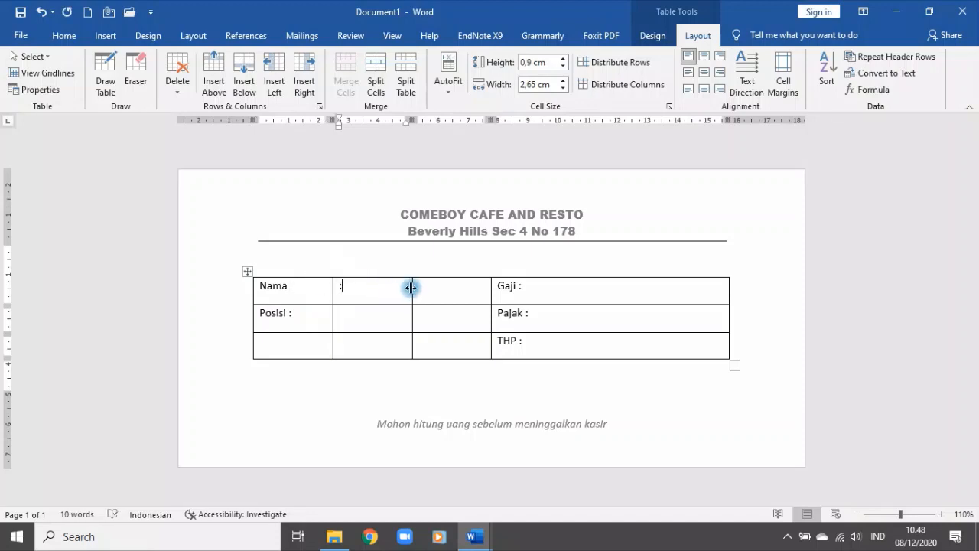
{"action": "left_click_drag", "start_coordinate": [412, 287], "coordinate": [350, 287]}
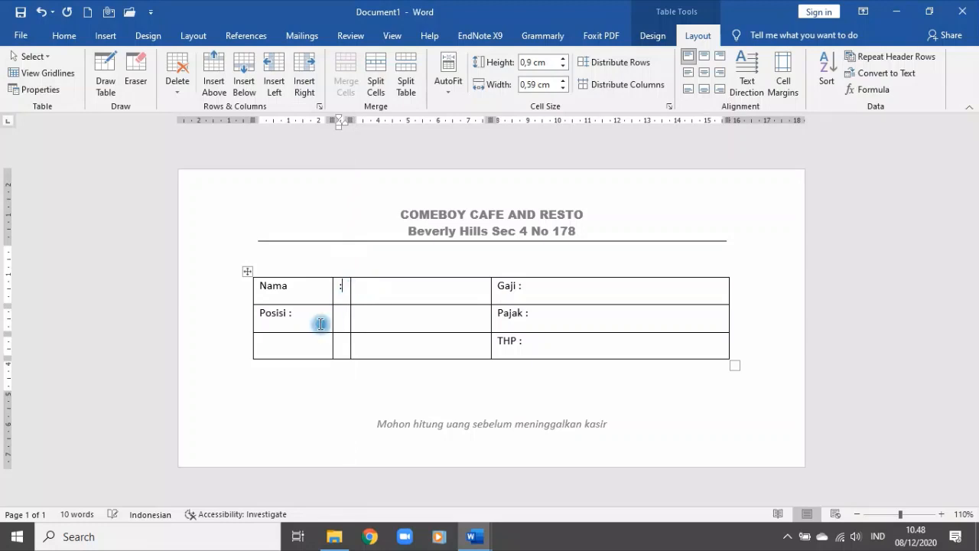
{"action": "left_click", "coordinate": [317, 314]}
{"action": "key", "text": "BackSpace"}
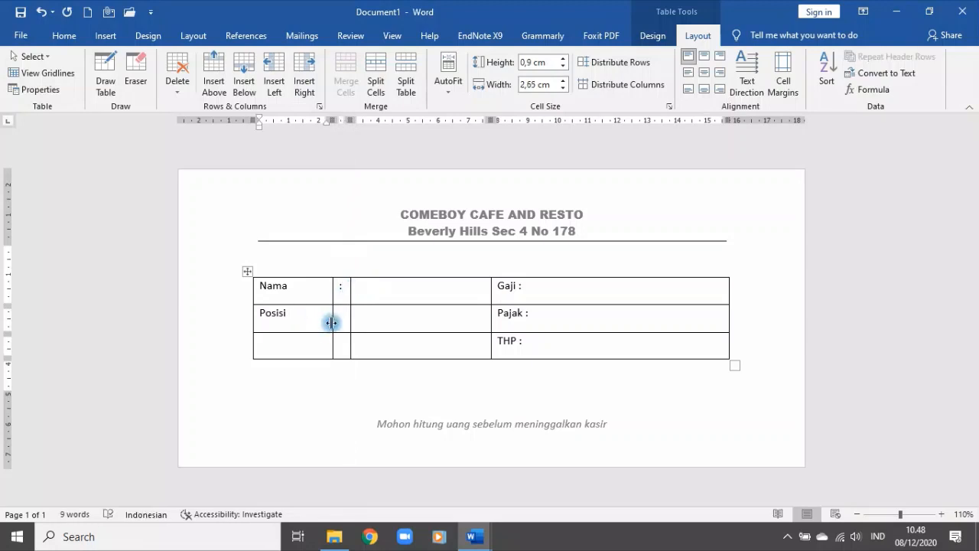
{"action": "left_click", "coordinate": [341, 313]}
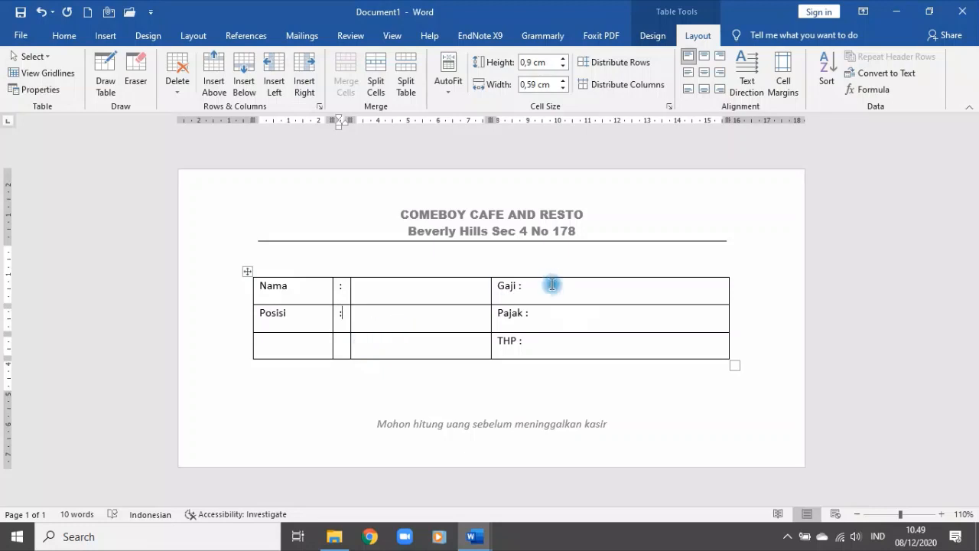
Step: Split the cells containing Gaji, Pajak and THP into three columns and three rows
{"action": "left_click_drag", "start_coordinate": [552, 285], "coordinate": [640, 338]}
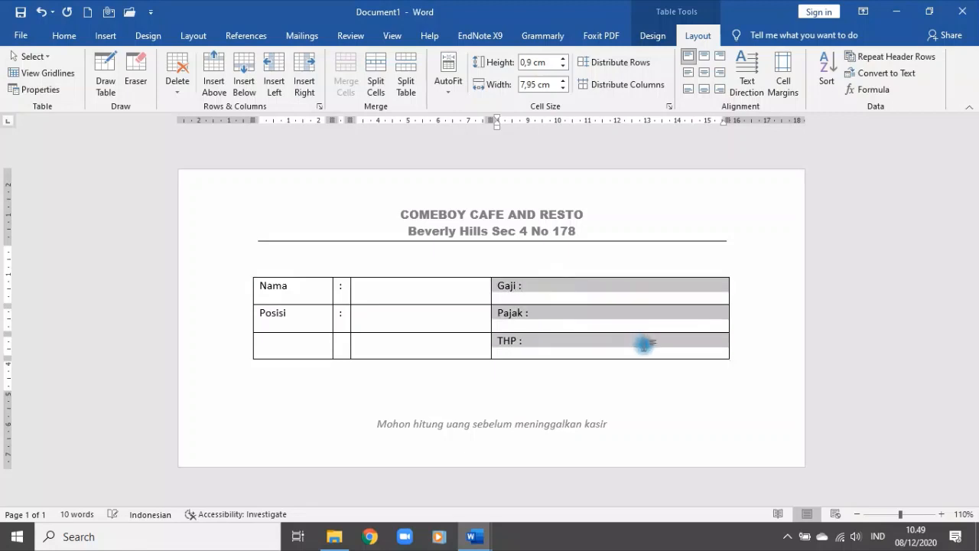
{"action": "left_click", "coordinate": [380, 94]}
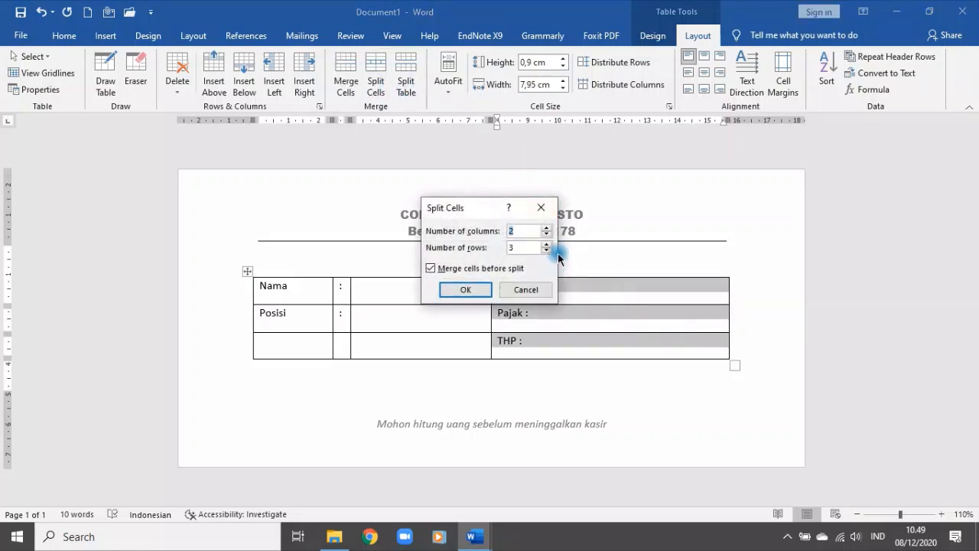
{"action": "left_click", "coordinate": [546, 228]}
{"action": "left_click", "coordinate": [466, 289]}
Step: Move the labels "Pajak :" and "THP :" into the second and third cells below "Gaji :"
{"action": "right_click", "coordinate": [584, 302]}
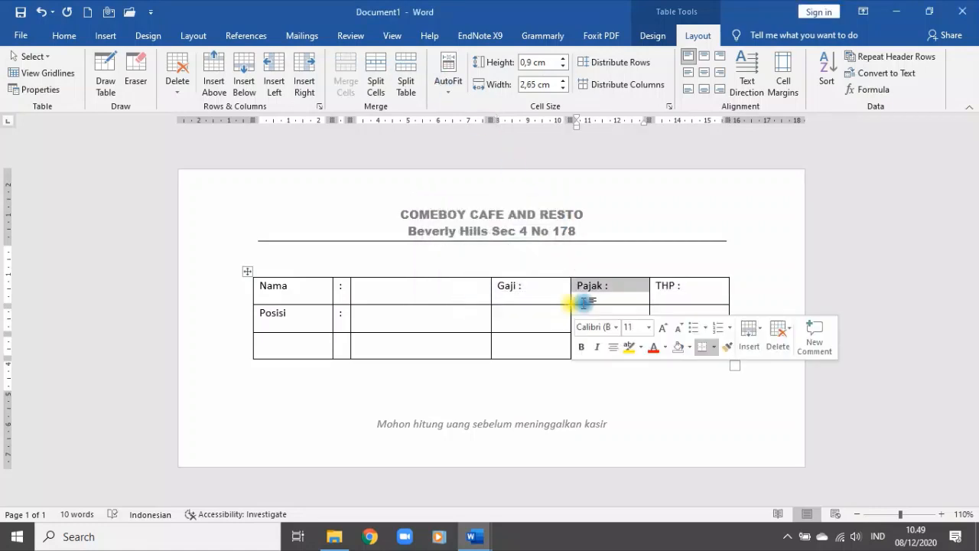
{"action": "left_click_drag", "start_coordinate": [617, 286], "coordinate": [571, 299]}
{"action": "key", "text": "ctrl+z"}
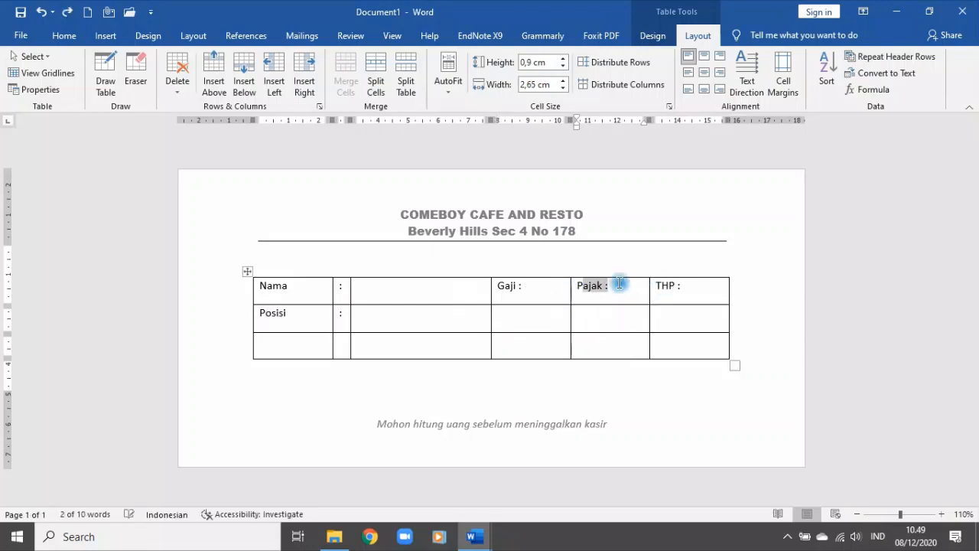
{"action": "left_click_drag", "start_coordinate": [586, 296], "coordinate": [535, 329]}
{"action": "left_click_drag", "start_coordinate": [680, 286], "coordinate": [535, 349]}
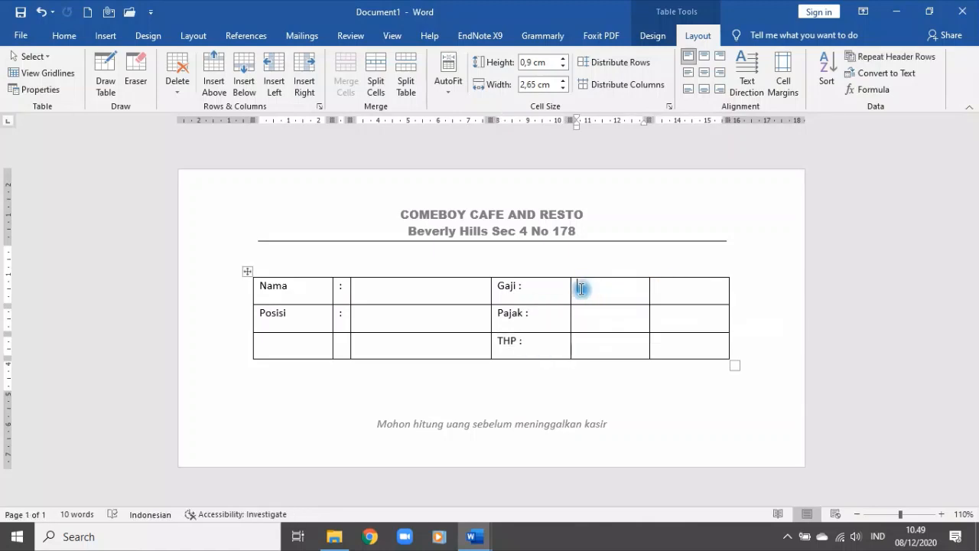
Step: Narrow the column beside Gaji, Pajak and THP to about 0,64 cm and move the three labels' colons into it
{"action": "left_click_drag", "start_coordinate": [649, 293], "coordinate": [589, 290]}
{"action": "left_click", "coordinate": [544, 299]}
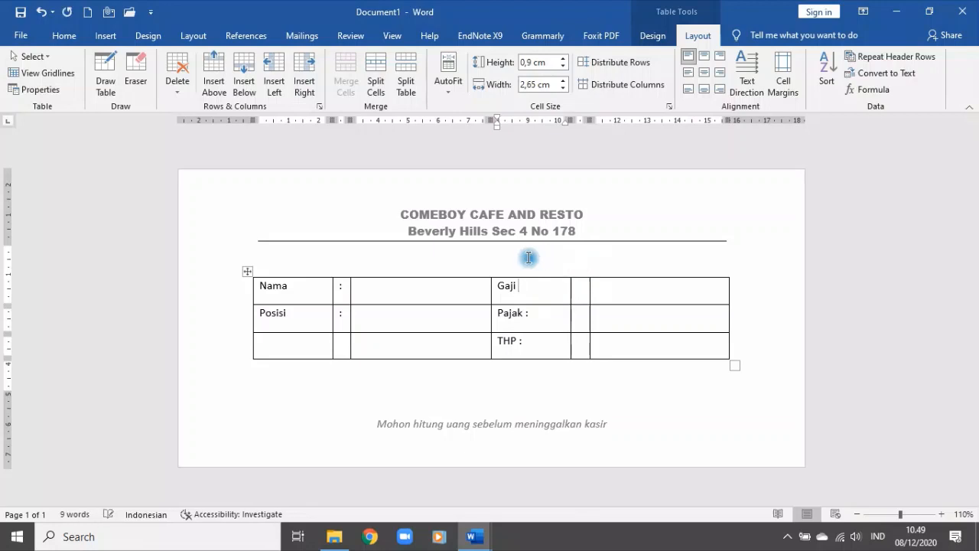
{"action": "left_click", "coordinate": [576, 286]}
{"action": "type", "text": ":"}
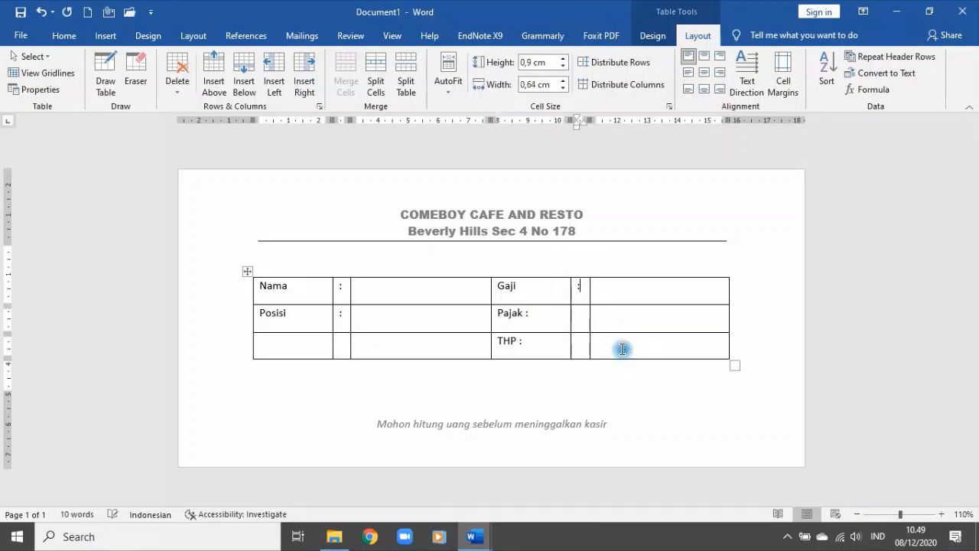
{"action": "left_click", "coordinate": [586, 317]}
{"action": "type", "text": ":"}
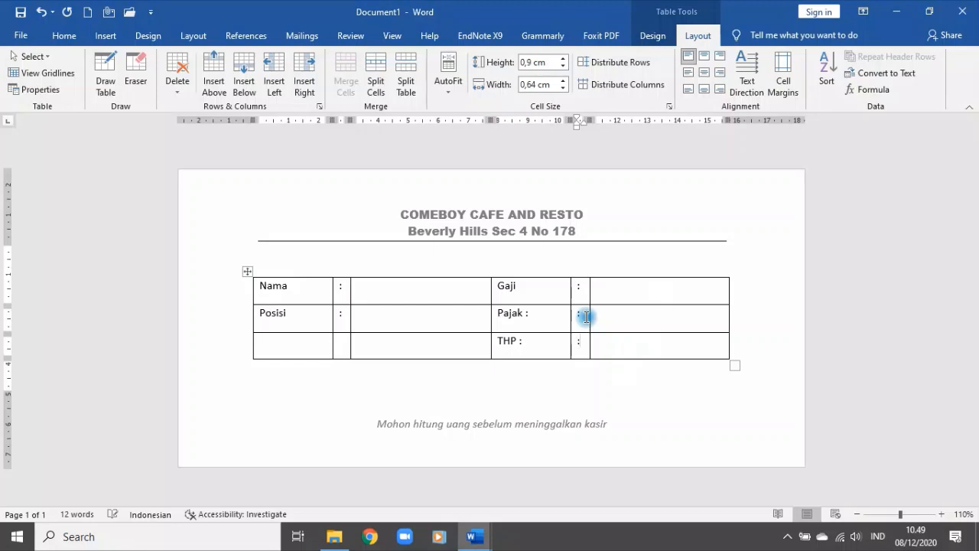
{"action": "left_click", "coordinate": [544, 338]}
{"action": "key", "text": "BackSpace"}
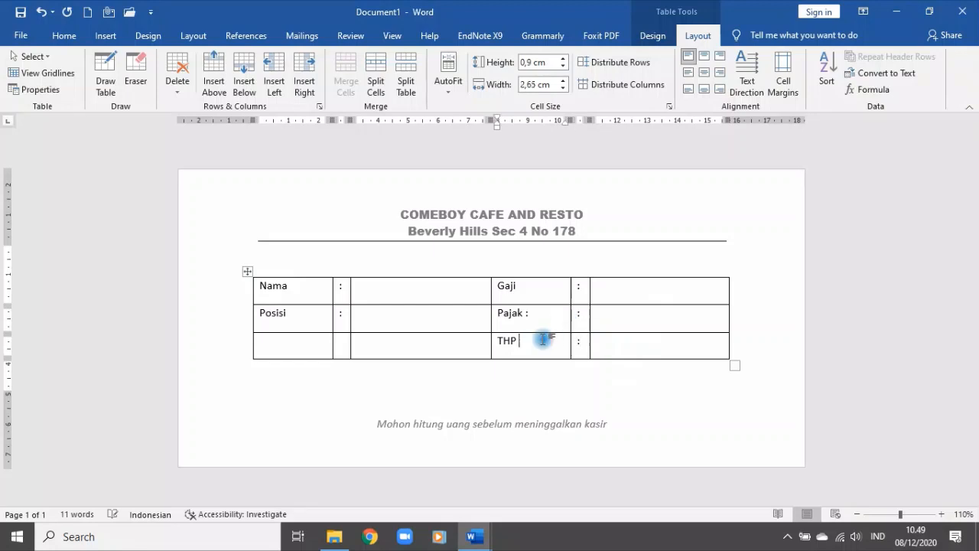
{"action": "left_click", "coordinate": [538, 309]}
{"action": "key", "text": "BackSpace"}
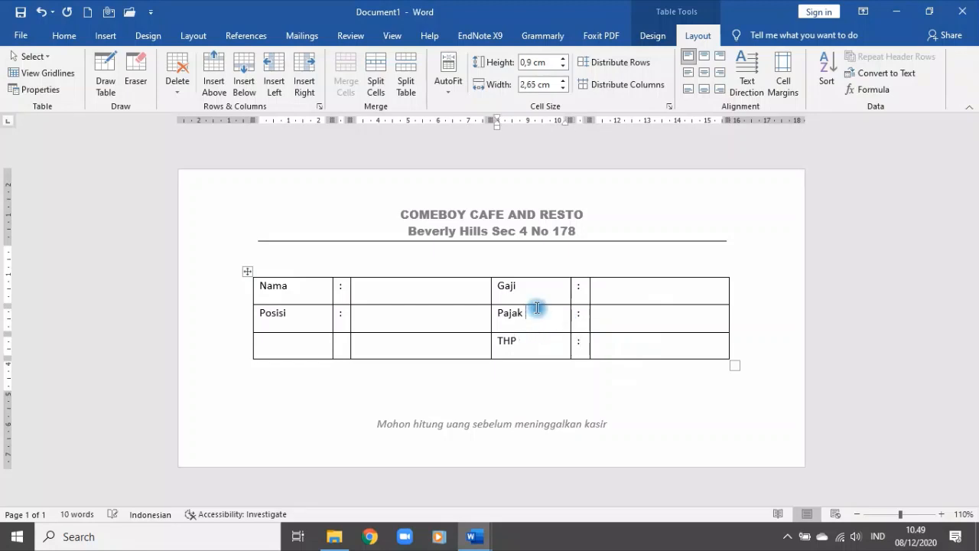
Step: Enter the currency prefix "Rp" in the value cells for Gaji, Pajak and THP
{"action": "left_click", "coordinate": [626, 289]}
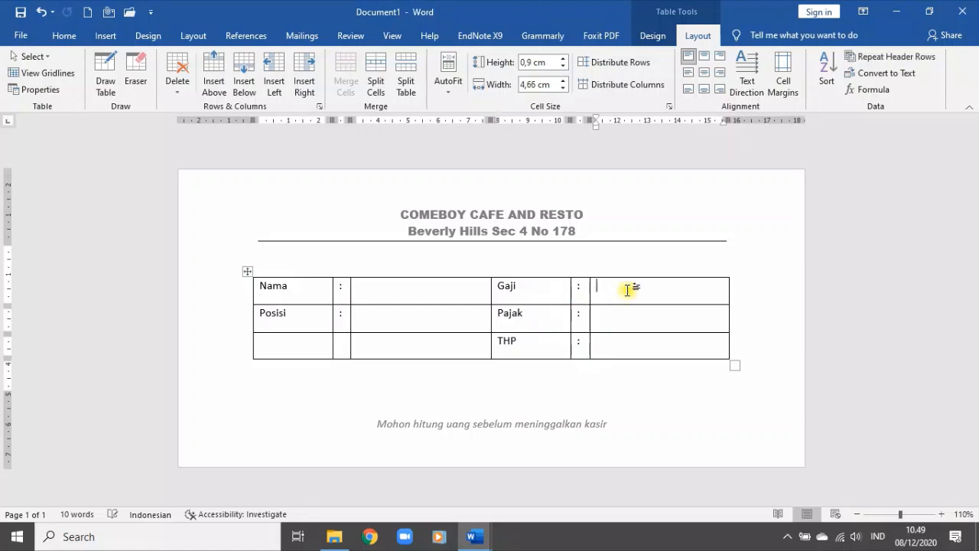
{"action": "left_click", "coordinate": [657, 296]}
{"action": "type", "text": "Rp"}
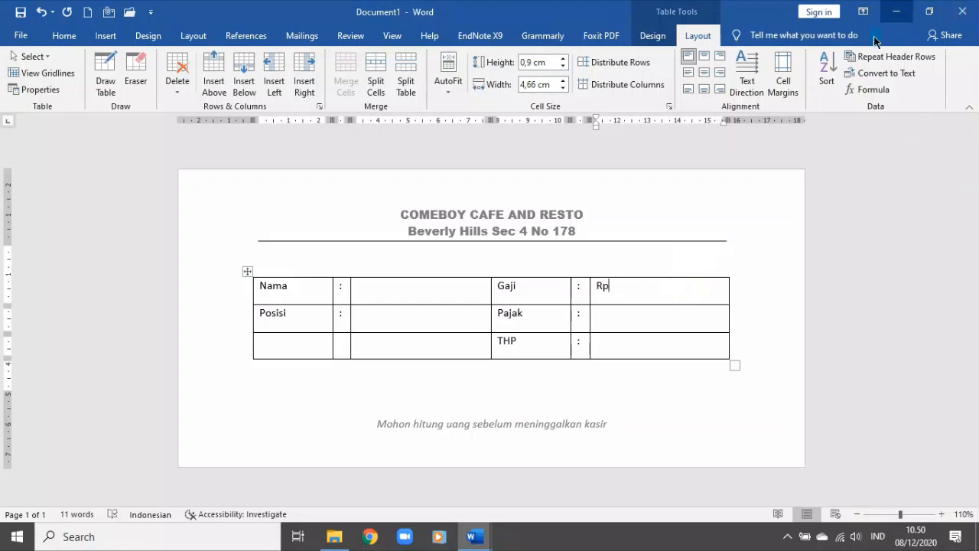
{"action": "left_click", "coordinate": [635, 319]}
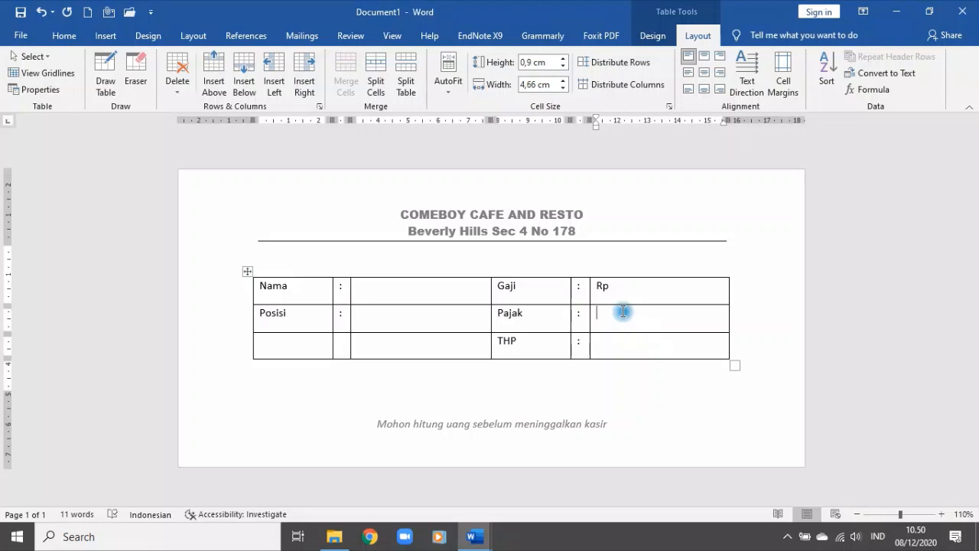
{"action": "type", "text": "Rp"}
{"action": "left_click", "coordinate": [623, 341]}
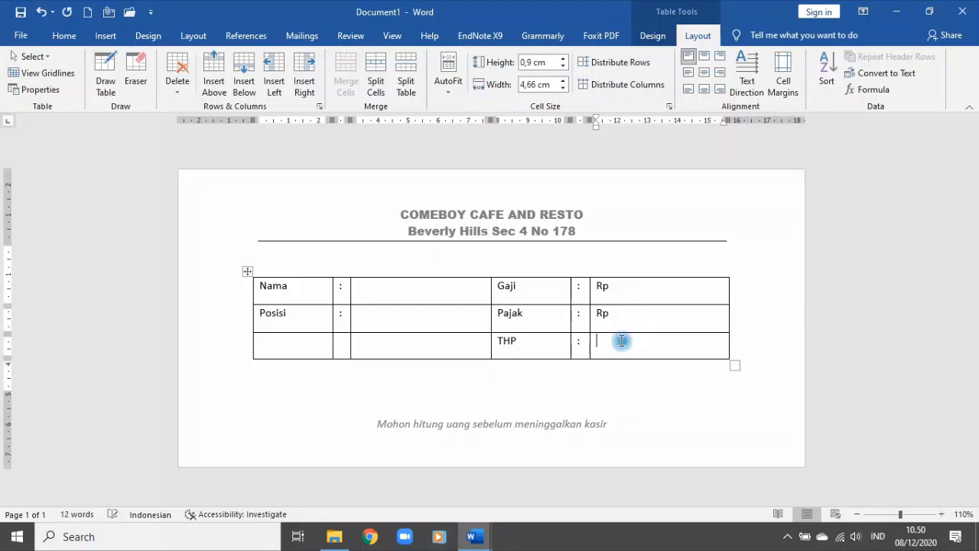
{"action": "type", "text": "Rp"}
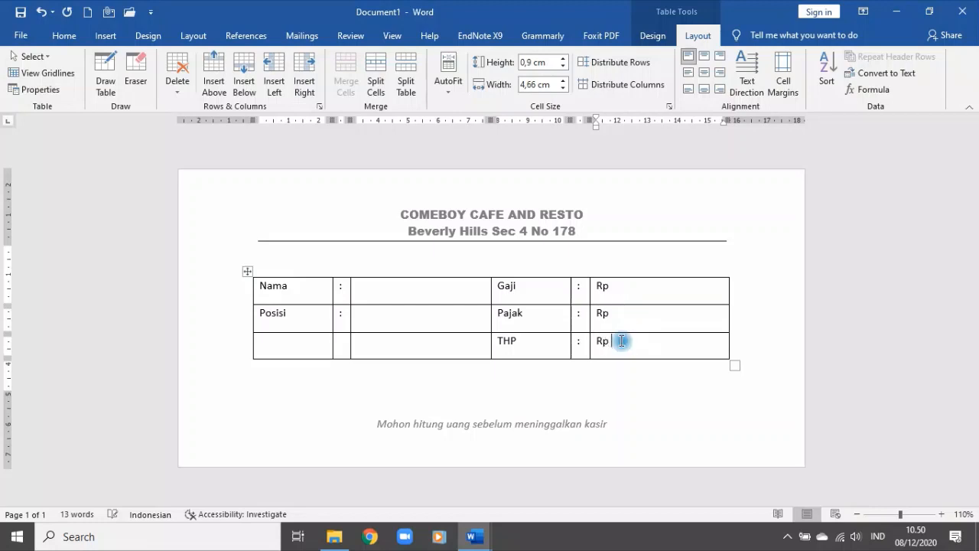
Step: Enter the placeholder "..." in the value cells for Nama and Posisi
{"action": "left_click", "coordinate": [408, 286]}
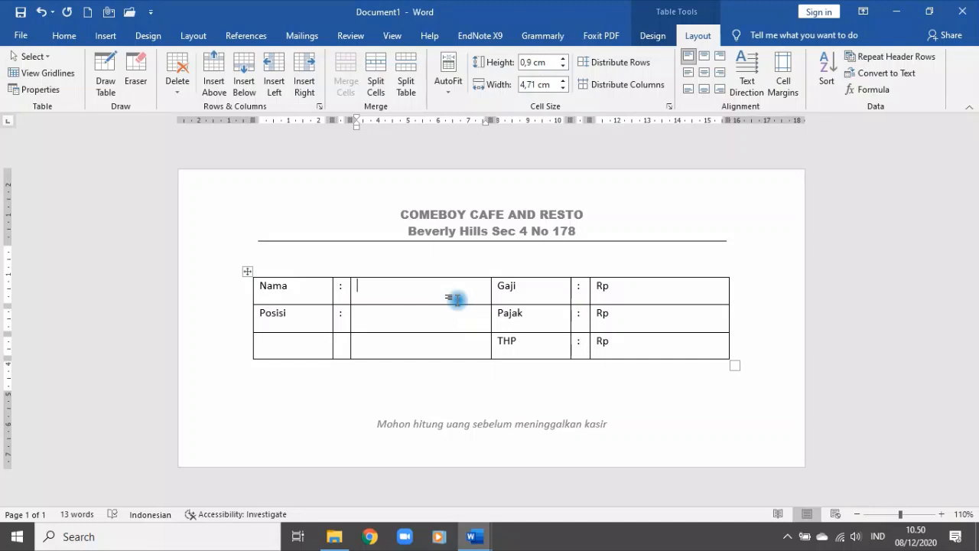
{"action": "left_click", "coordinate": [455, 299]}
{"action": "key", "text": "BackSpace"}
{"action": "key", "text": "BackSpace"}
{"action": "type", "text": "..."}
{"action": "left_click", "coordinate": [405, 319]}
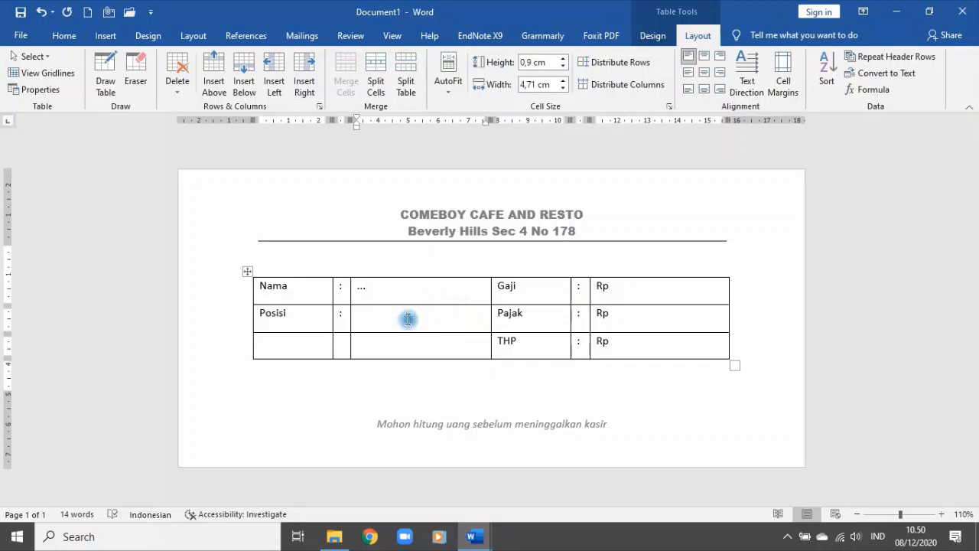
{"action": "type", "text": "..."}
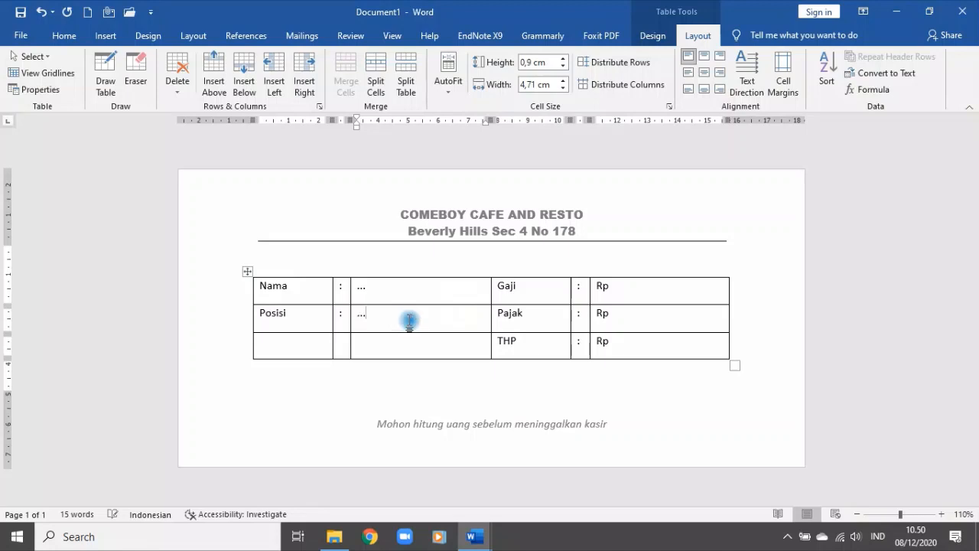
Step: Add the placeholder "..." after "Rp" in the Gaji, Pajak and THP value cells
{"action": "left_click", "coordinate": [655, 288]}
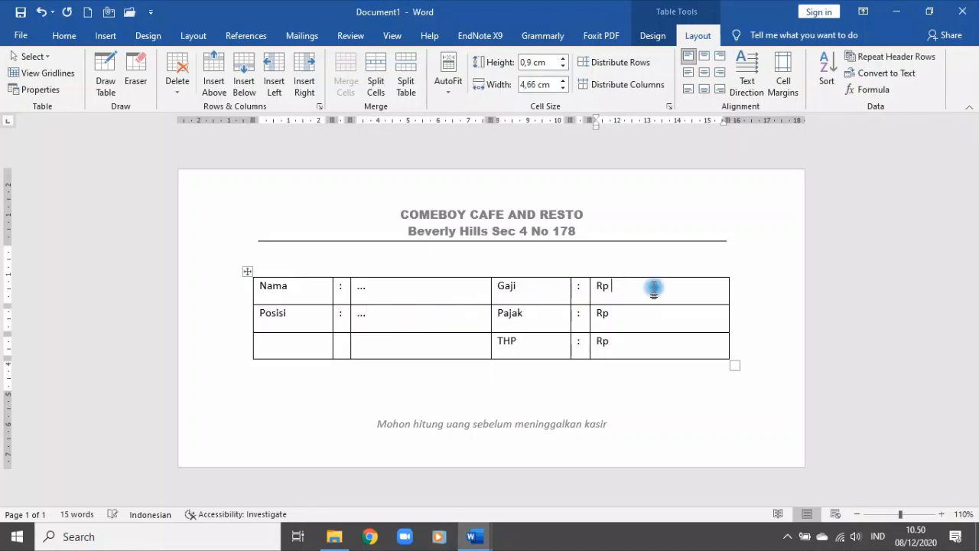
{"action": "type", "text": "..."}
{"action": "left_click", "coordinate": [641, 318]}
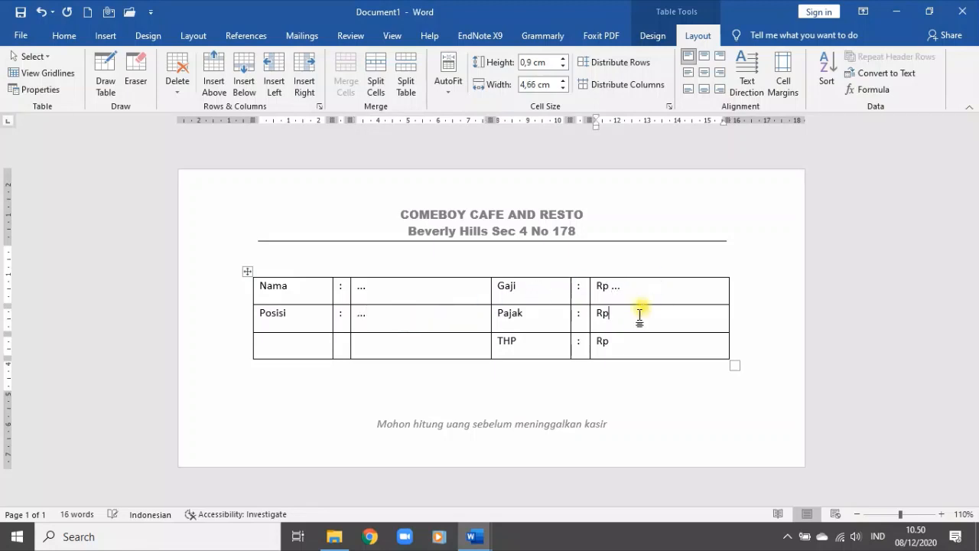
{"action": "type", "text": "..."}
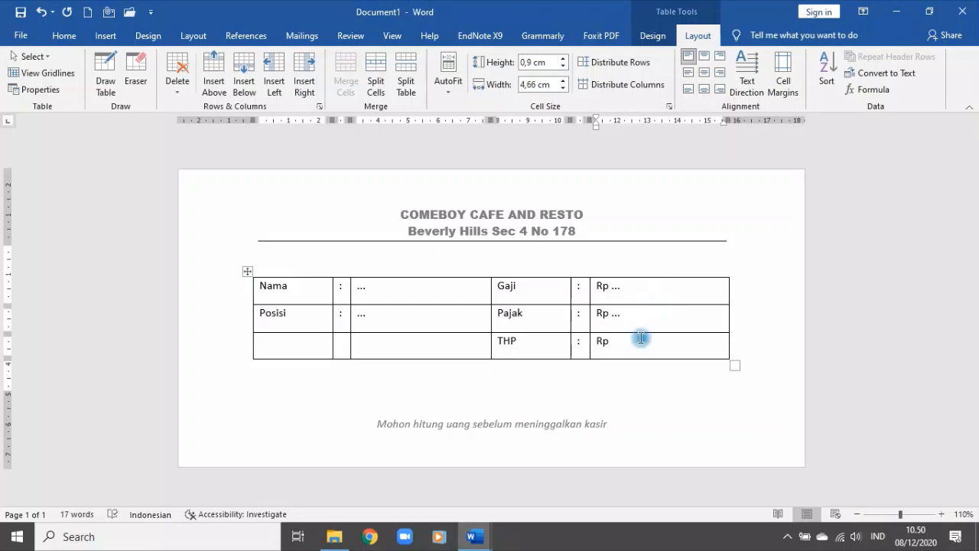
{"action": "left_click", "coordinate": [646, 345]}
{"action": "type", "text": "..."}
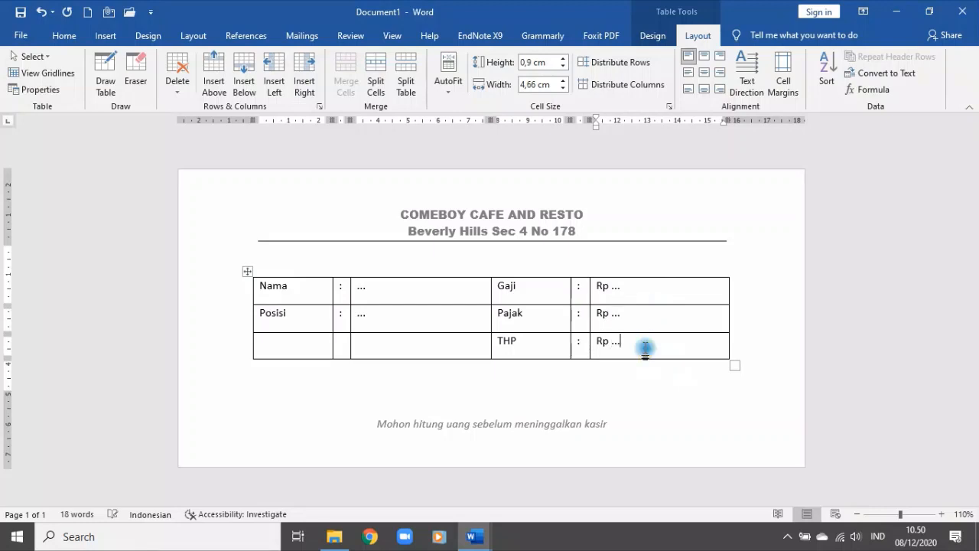
{"action": "left_click", "coordinate": [658, 384]}
Step: Remove all borders from the entire salary slip table
{"action": "left_click", "coordinate": [245, 271]}
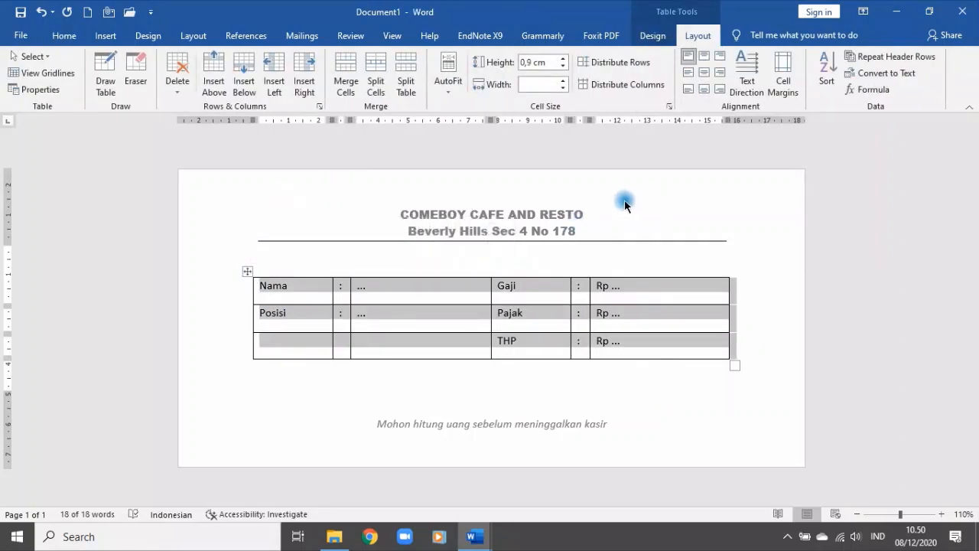
{"action": "left_click", "coordinate": [653, 36]}
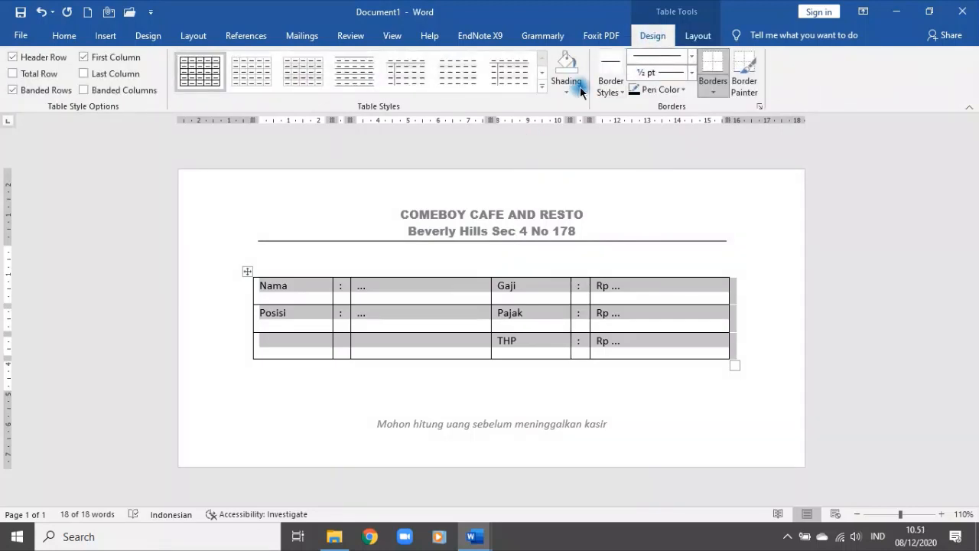
{"action": "left_click", "coordinate": [712, 80]}
{"action": "left_click", "coordinate": [721, 177]}
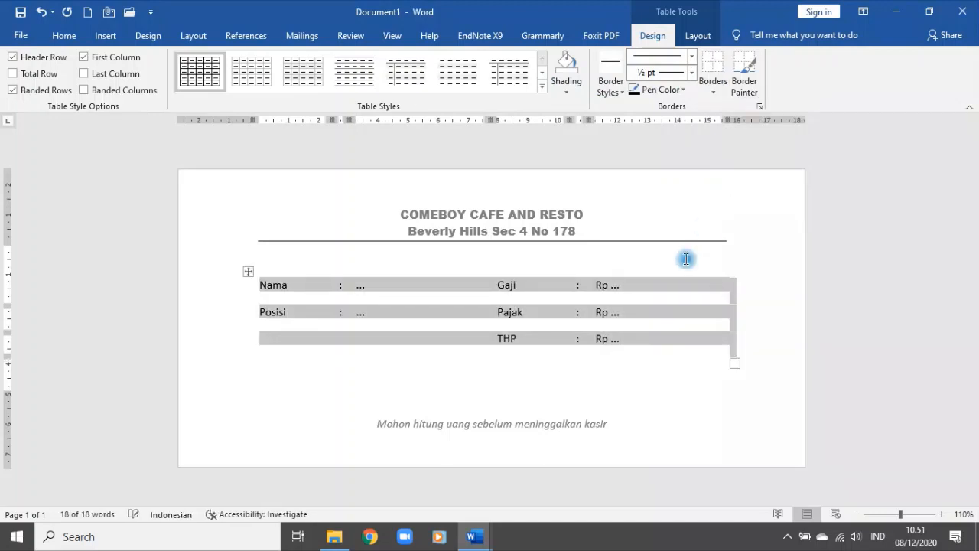
{"action": "left_click", "coordinate": [749, 248]}
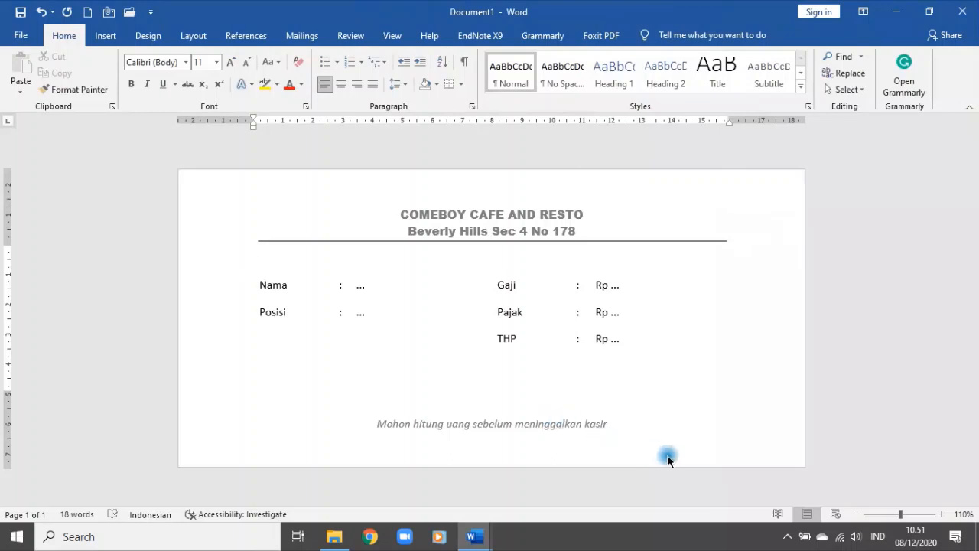
{"action": "left_click", "coordinate": [786, 539]}
{"action": "left_click", "coordinate": [786, 540]}
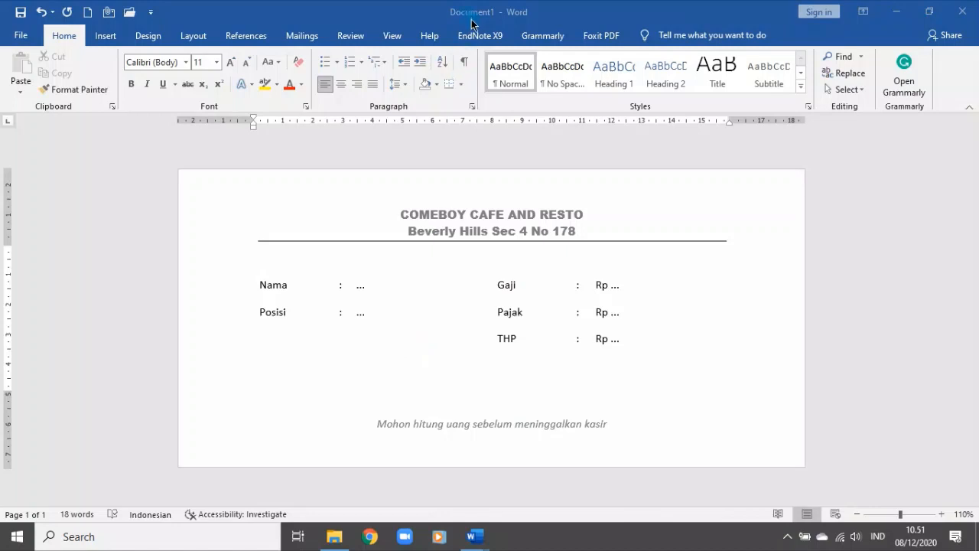
Step: Save the document as AMPLOP in the MAIL MERGE 1E folder inside Aplikom 1E 1F
{"action": "left_click", "coordinate": [385, 319]}
{"action": "key", "text": "ctrl+s"}
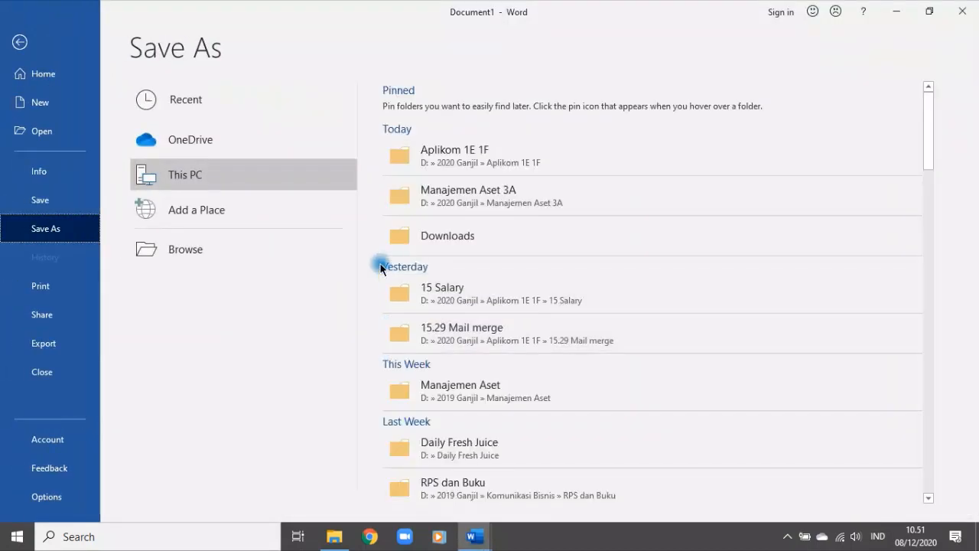
{"action": "left_click", "coordinate": [458, 163]}
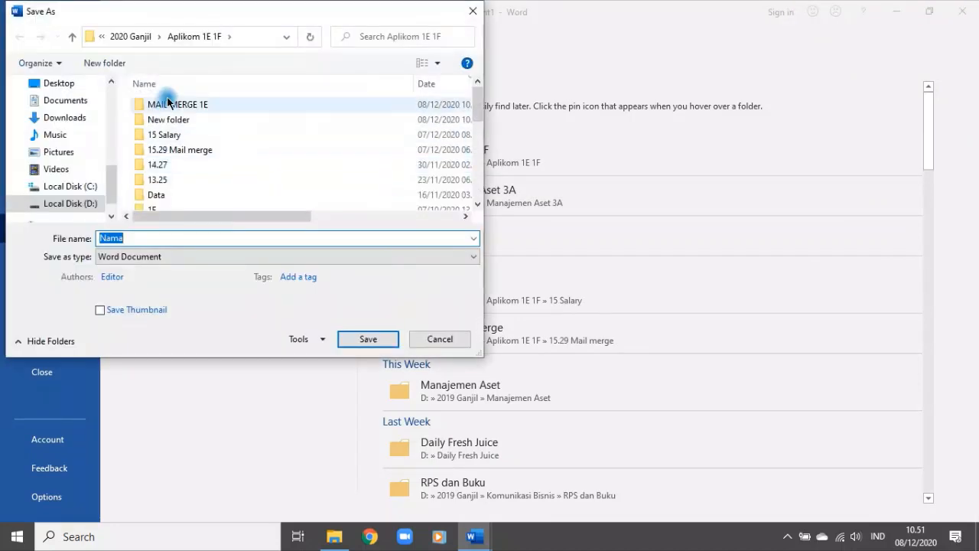
{"action": "double_click", "coordinate": [178, 101]}
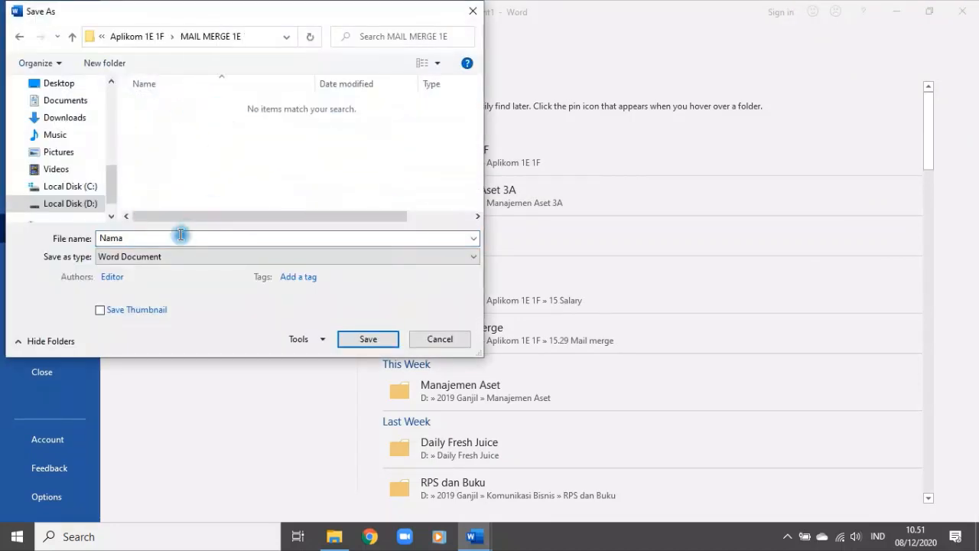
{"action": "double_click", "coordinate": [147, 239]}
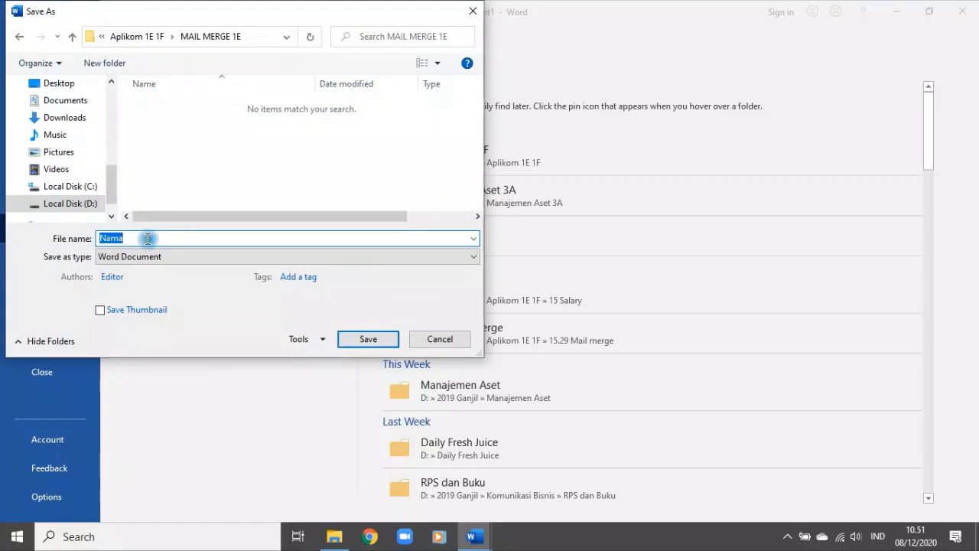
{"action": "type", "text": "am"}
{"action": "key", "text": "BackSpace"}
{"action": "key", "text": "BackSpace"}
{"action": "key", "text": "BackSpace"}
{"action": "type", "text": "aM"}
{"action": "key", "text": "BackSpace"}
{"action": "key", "text": "BackSpace"}
{"action": "type", "text": "AMPLOP"}
{"action": "key", "text": "Return"}
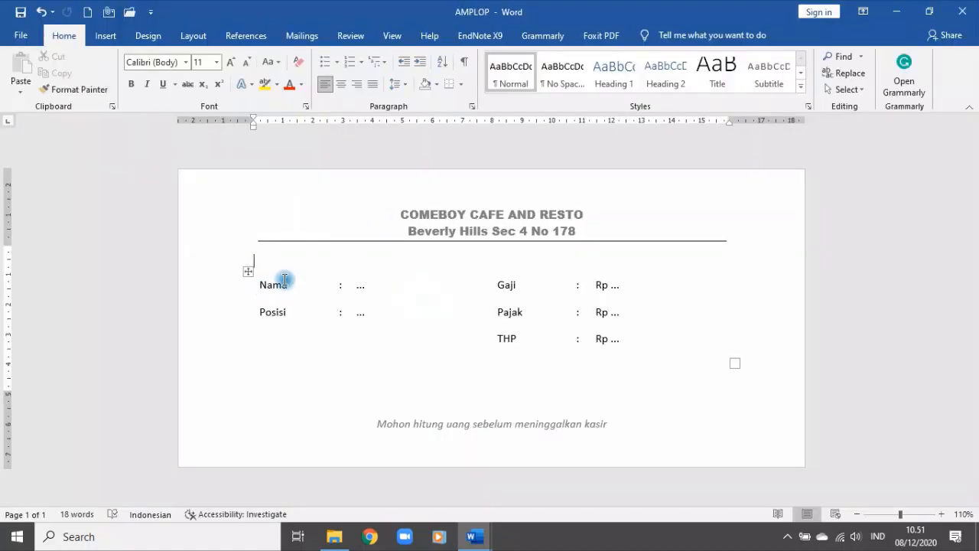
Step: Start the Step-by-Step Mail Merge Wizard for letters based on the current document and advance to recipient selection
{"action": "left_click", "coordinate": [398, 297]}
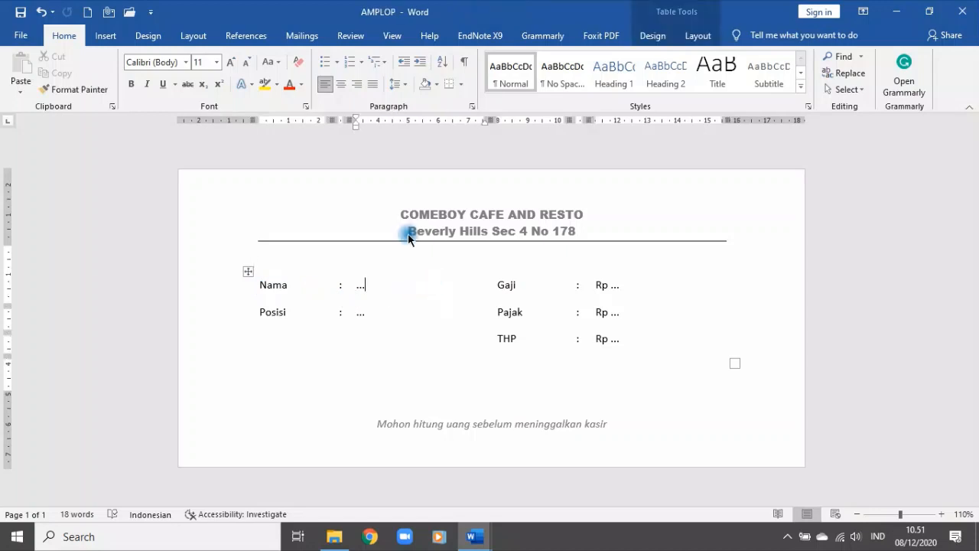
{"action": "left_click", "coordinate": [311, 38]}
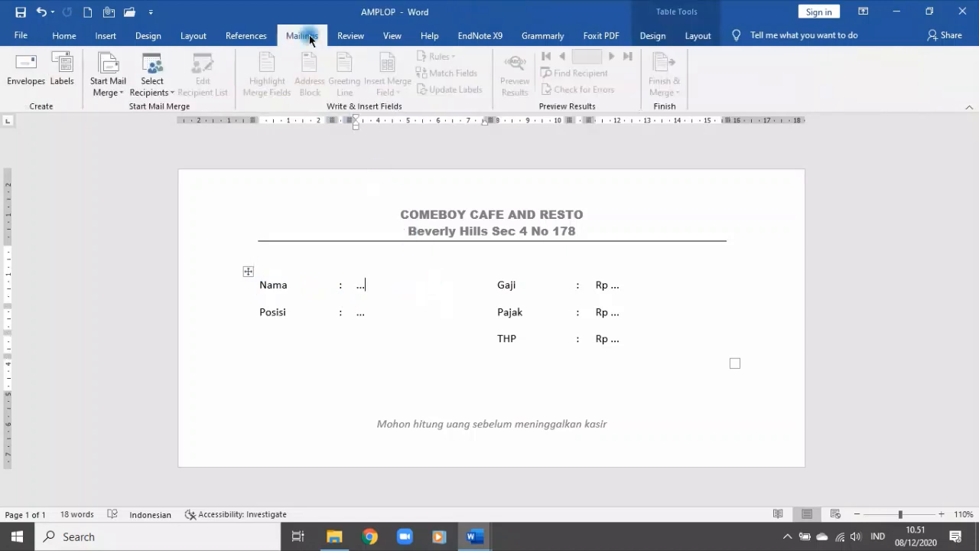
{"action": "left_click", "coordinate": [108, 84]}
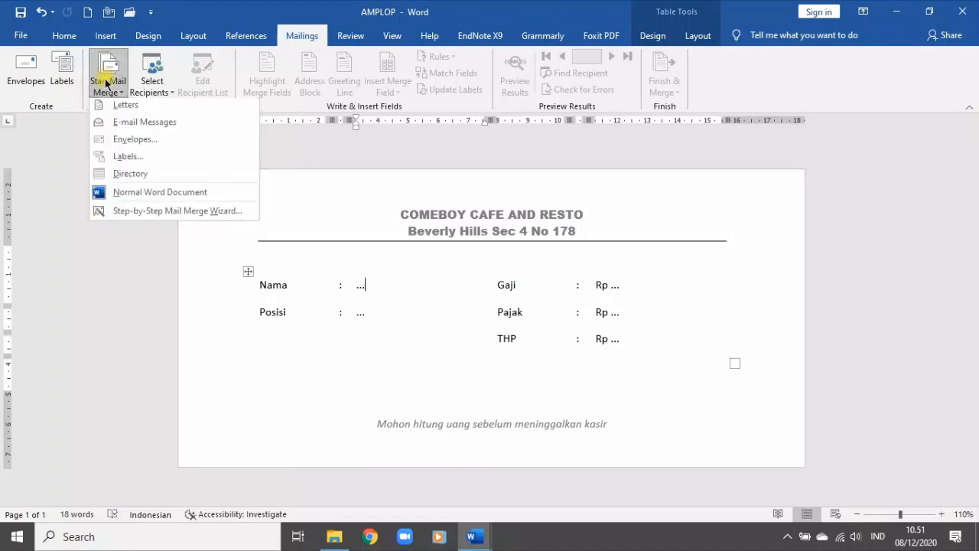
{"action": "left_click", "coordinate": [141, 214]}
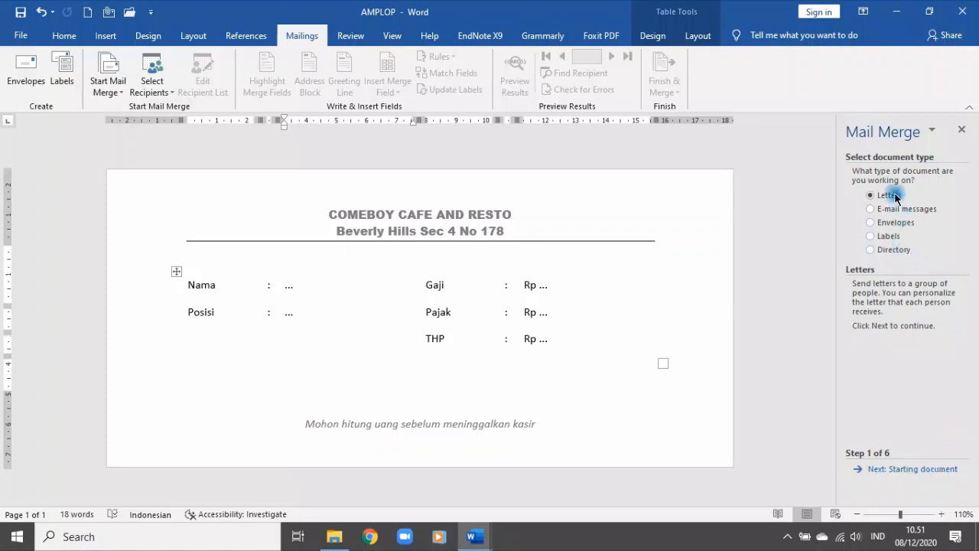
{"action": "left_click", "coordinate": [894, 469]}
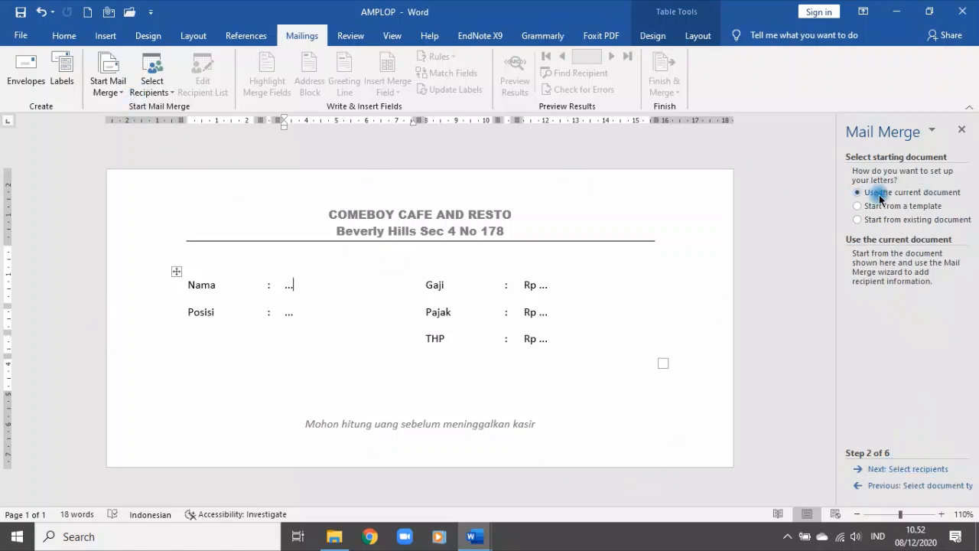
{"action": "left_click", "coordinate": [916, 469]}
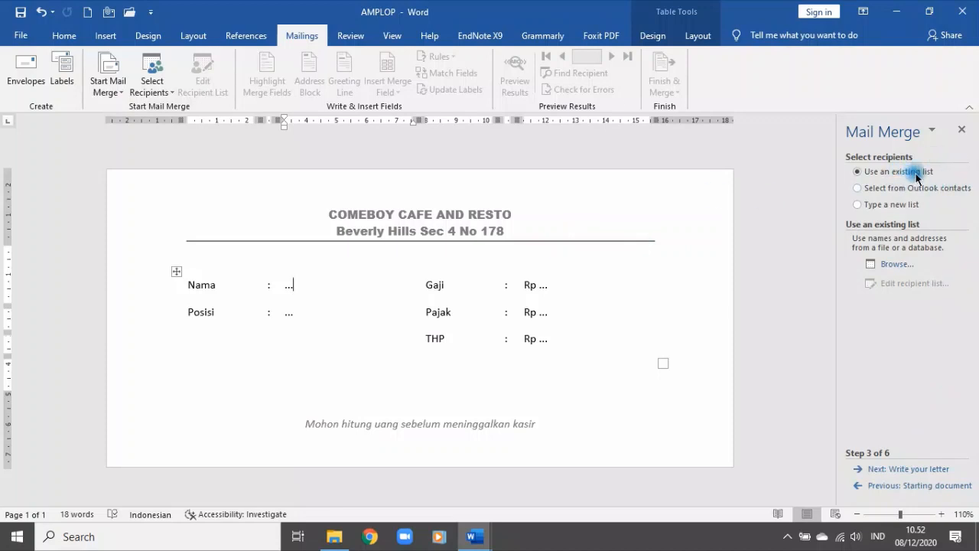
Step: Use the DAFTAR GAJI sheet of DATABASE DAFTAR GAJI in the MAIL MERGE 1E folder as recipient list, with first-row column headers
{"action": "left_click", "coordinate": [897, 264]}
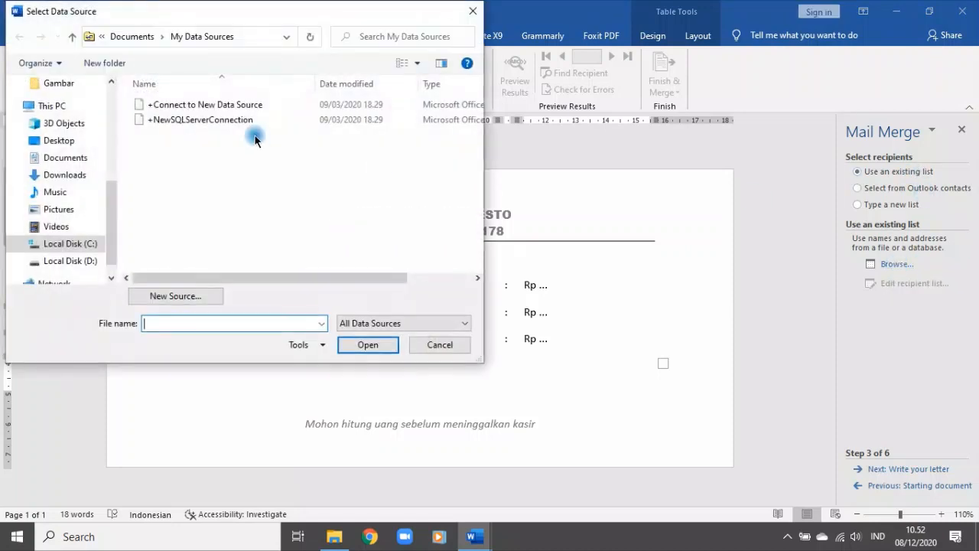
{"action": "left_click", "coordinate": [81, 263]}
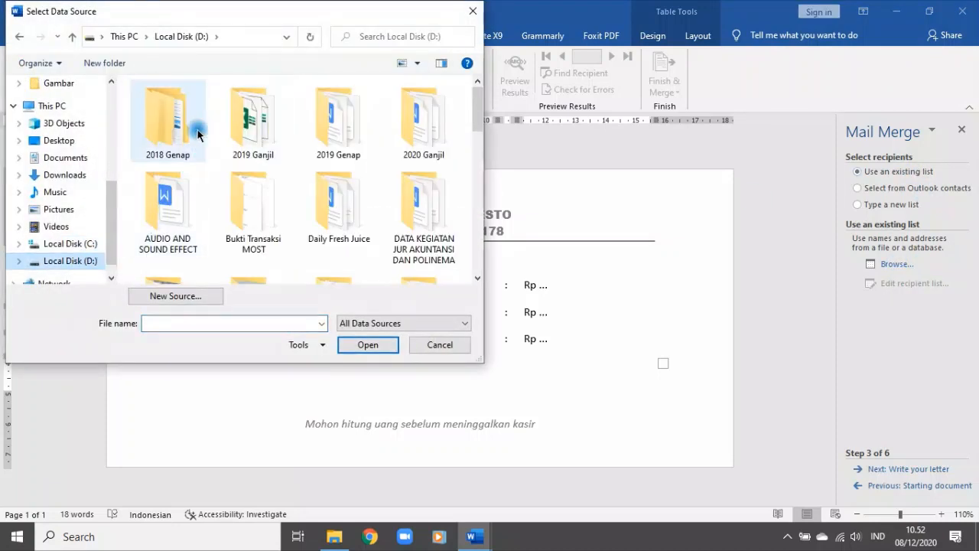
{"action": "double_click", "coordinate": [419, 119]}
{"action": "double_click", "coordinate": [168, 119]}
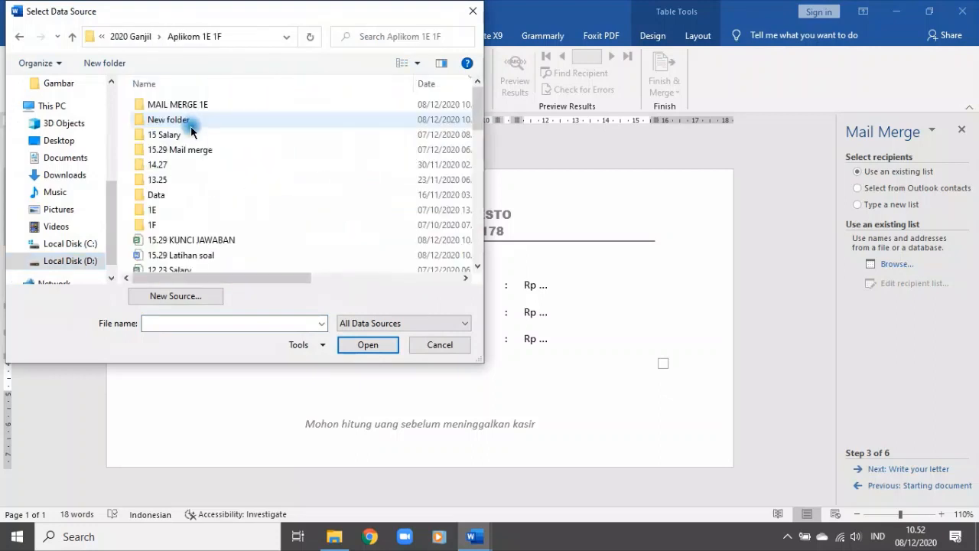
{"action": "double_click", "coordinate": [192, 104]}
{"action": "left_click", "coordinate": [195, 119]}
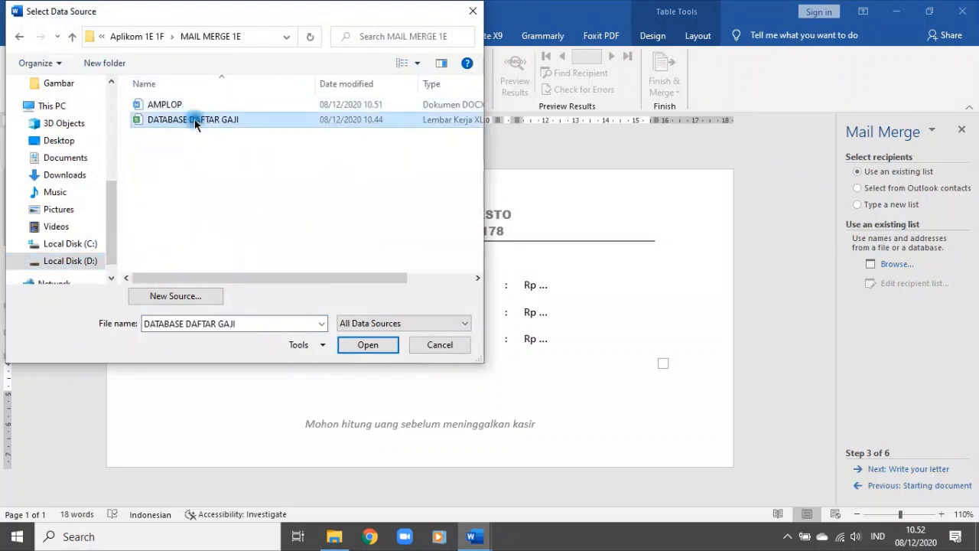
{"action": "double_click", "coordinate": [216, 123]}
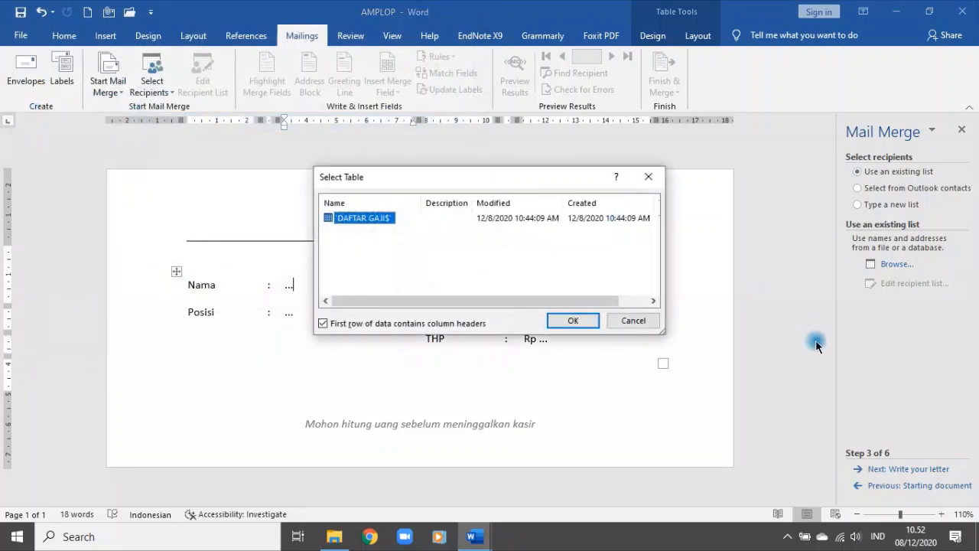
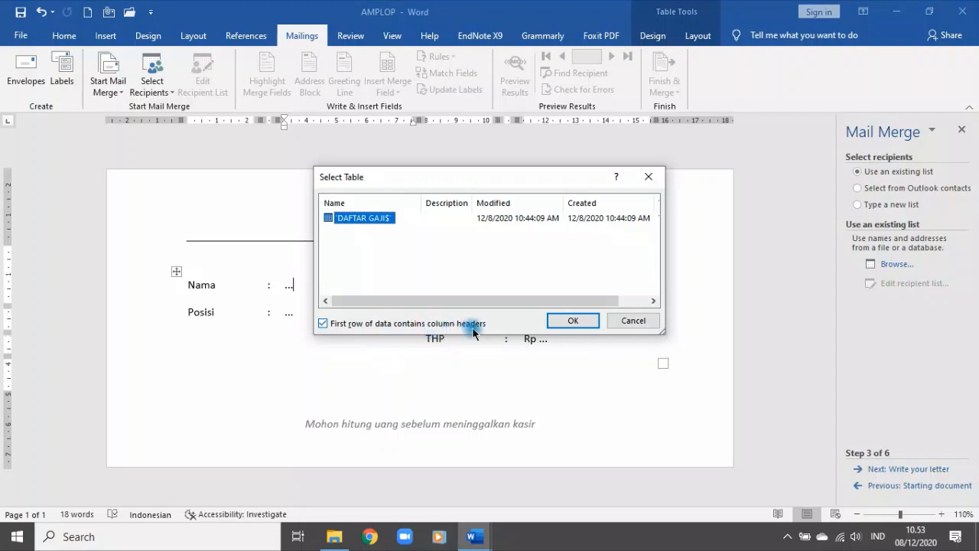
{"action": "left_click", "coordinate": [572, 320]}
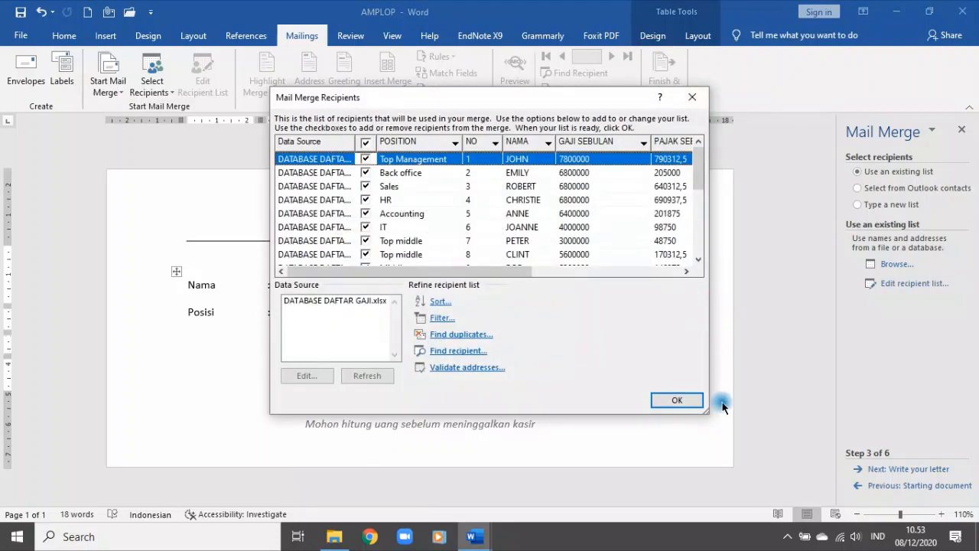
Step: Enlarge the recipient list window to show all records, and widen the Data Source and NAMA columns
{"action": "left_click_drag", "start_coordinate": [705, 412], "coordinate": [975, 524]}
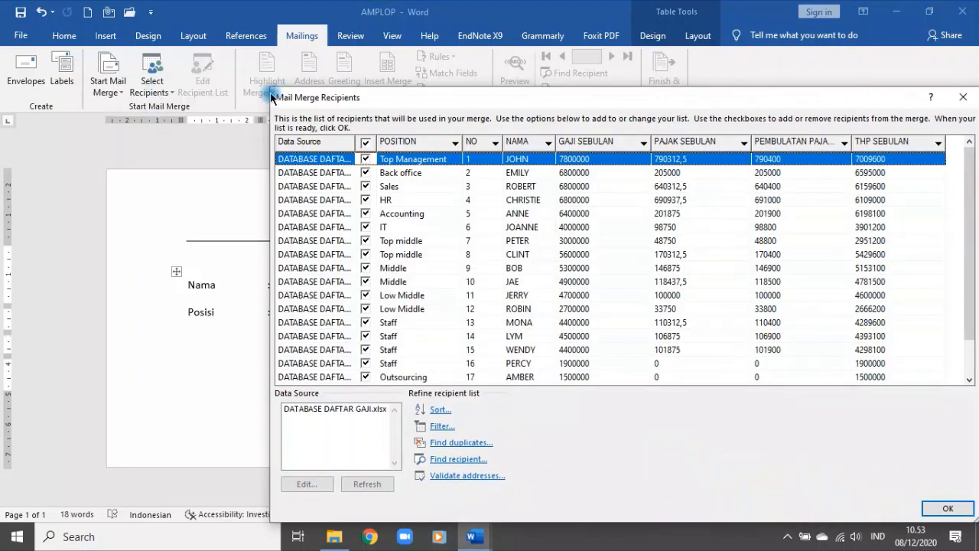
{"action": "left_click_drag", "start_coordinate": [260, 88], "coordinate": [15, 6]}
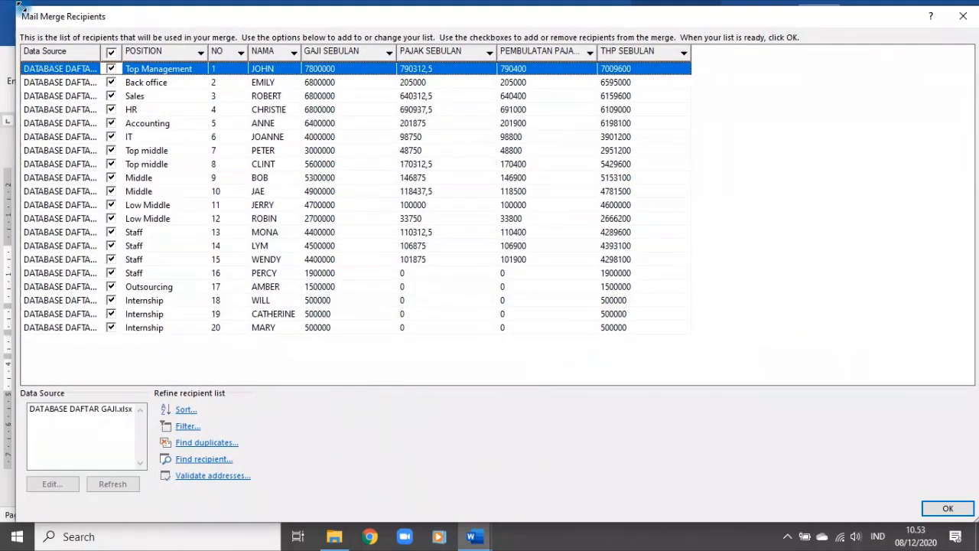
{"action": "left_click_drag", "start_coordinate": [101, 51], "coordinate": [244, 68]}
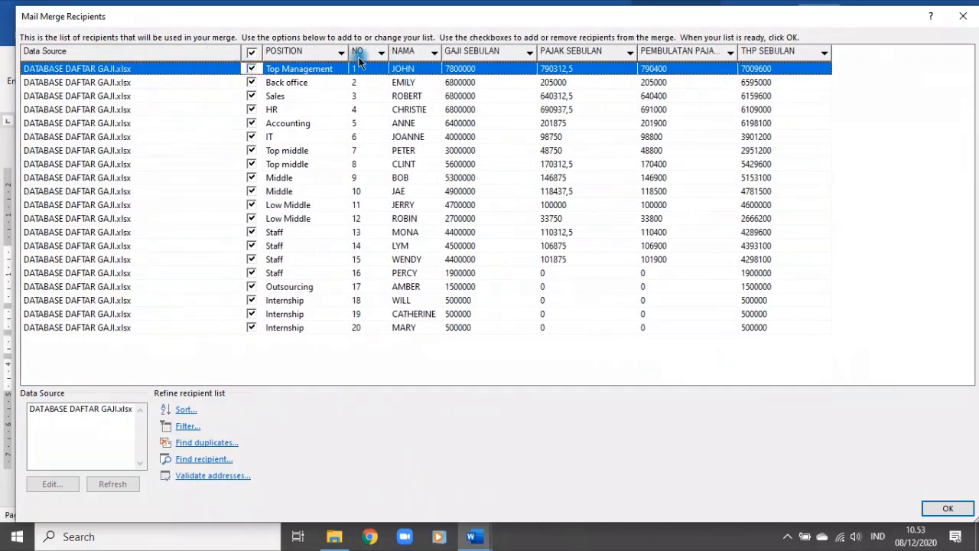
{"action": "left_click_drag", "start_coordinate": [443, 49], "coordinate": [502, 51]}
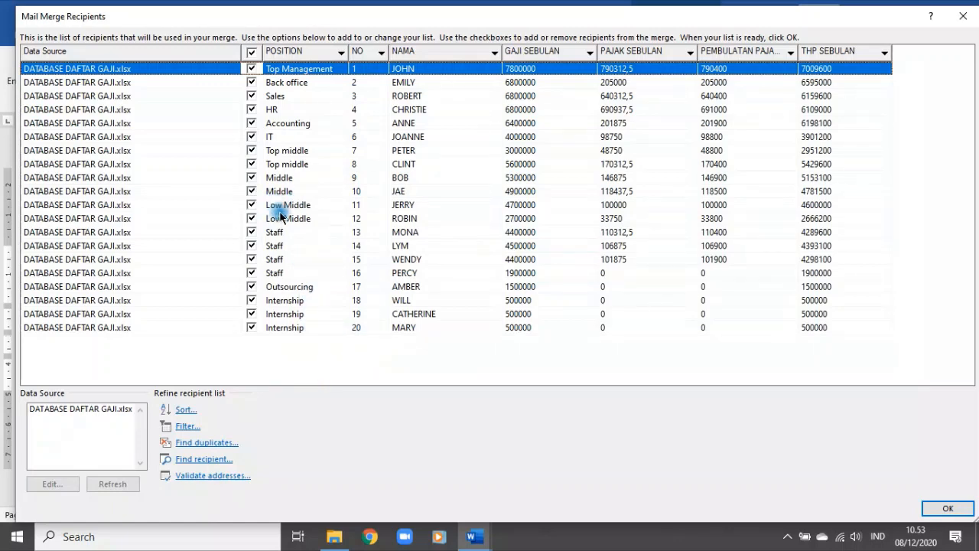
Step: Exclude the Outsourcing recipient and the three Internship recipients, numbers 17 to 20, from the merge
{"action": "left_click", "coordinate": [252, 287]}
{"action": "left_click", "coordinate": [252, 300]}
{"action": "left_click", "coordinate": [252, 313]}
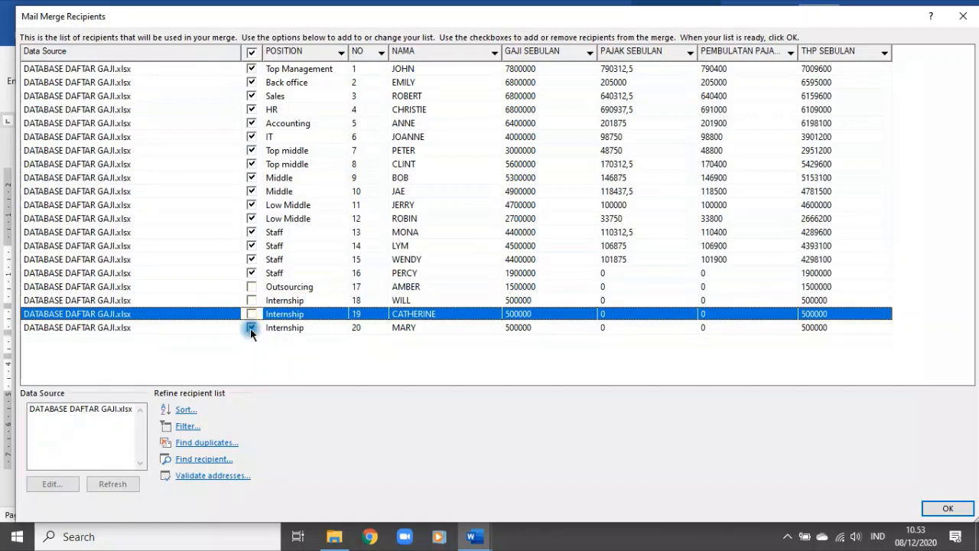
{"action": "left_click", "coordinate": [252, 329]}
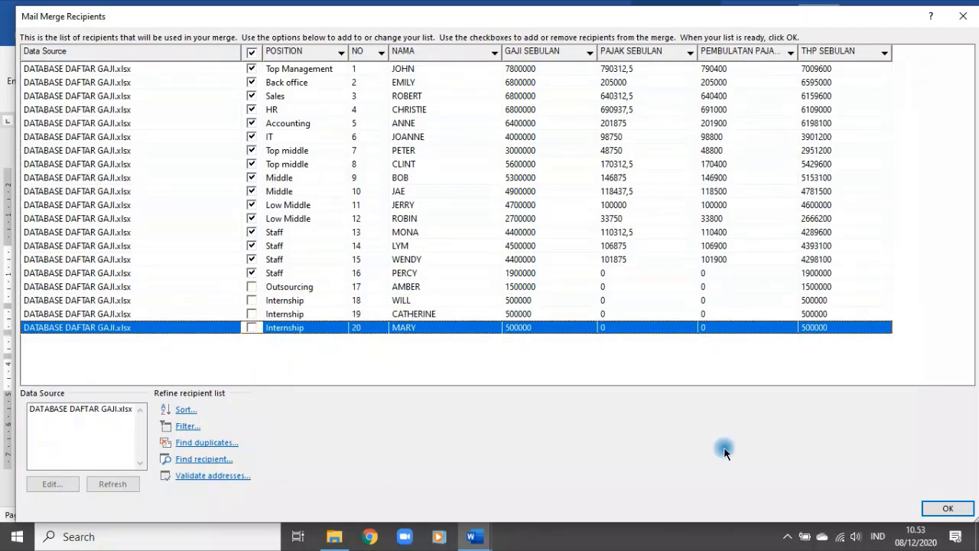
Step: Include the Outsourcing recipient and the three Internship recipients, numbers 17 to 20, in the merge again
{"action": "left_click", "coordinate": [252, 286]}
{"action": "left_click", "coordinate": [252, 300]}
{"action": "left_click", "coordinate": [251, 314]}
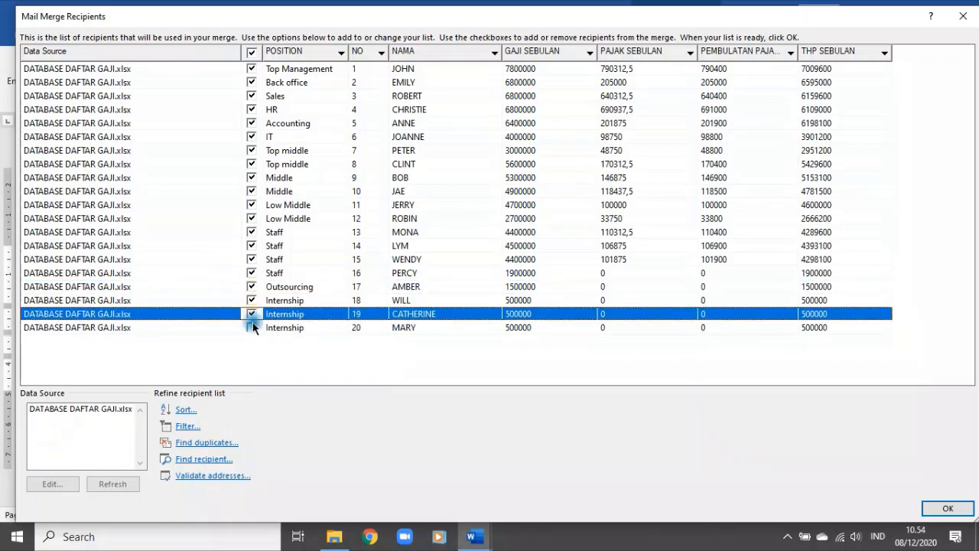
{"action": "left_click", "coordinate": [252, 327]}
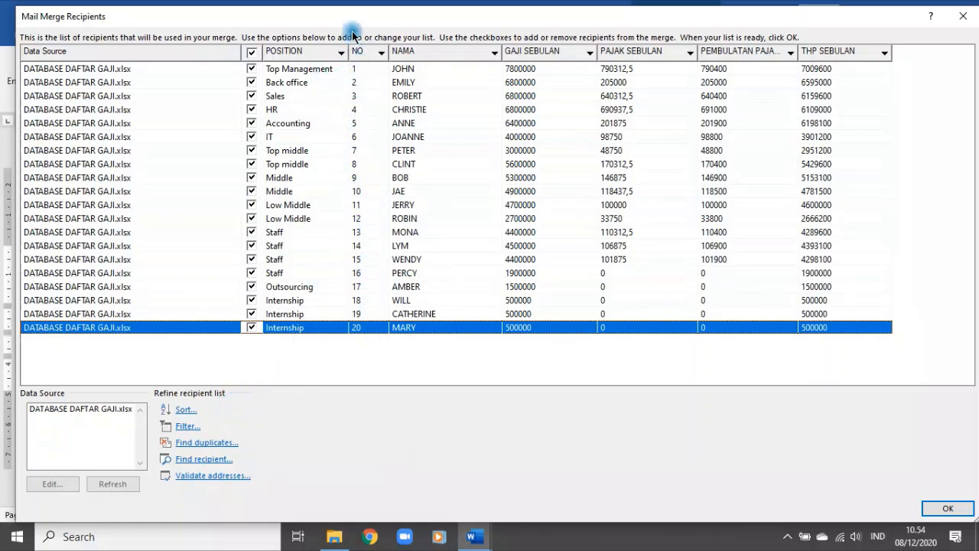
Step: Sort the recipients by NAMA in ascending order, accept the list and advance the wizard to writing the letter
{"action": "left_click", "coordinate": [434, 52]}
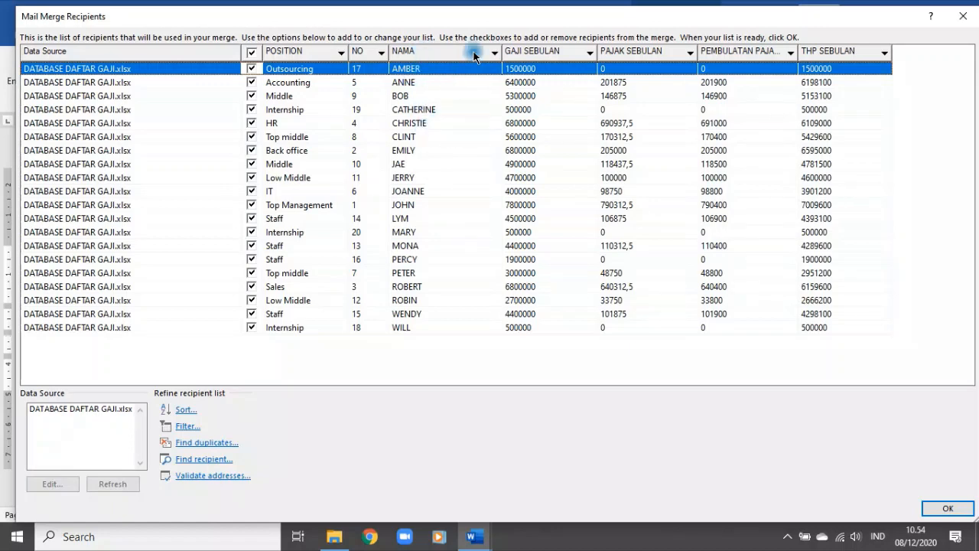
{"action": "left_click", "coordinate": [949, 509]}
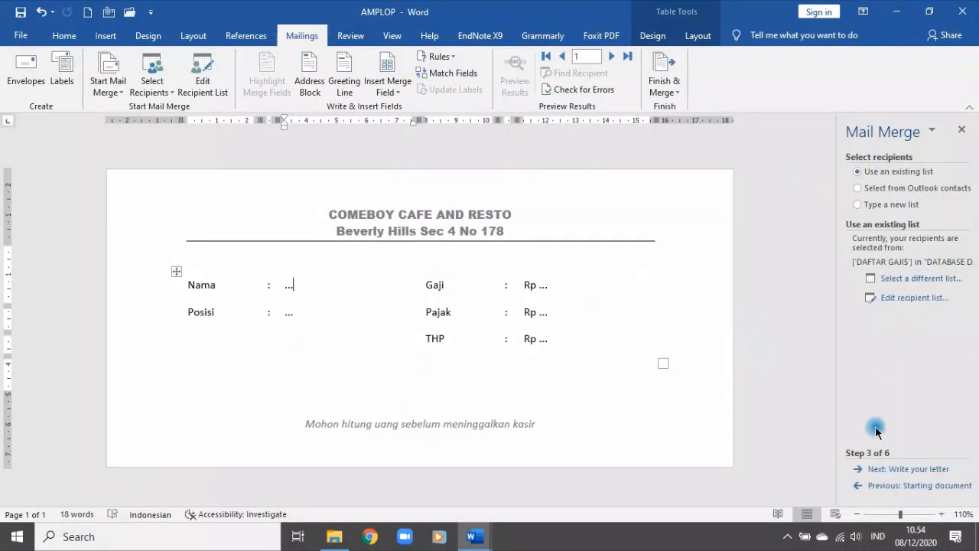
{"action": "left_click", "coordinate": [894, 470]}
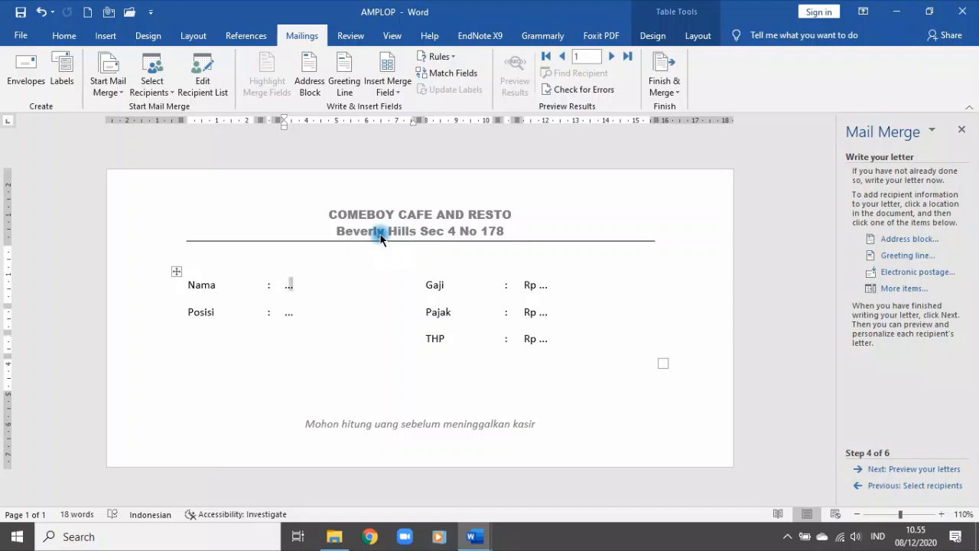
Step: Replace the "..." placeholder in the Nama row with the NAMA merge field
{"action": "key", "text": "shift+Home"}
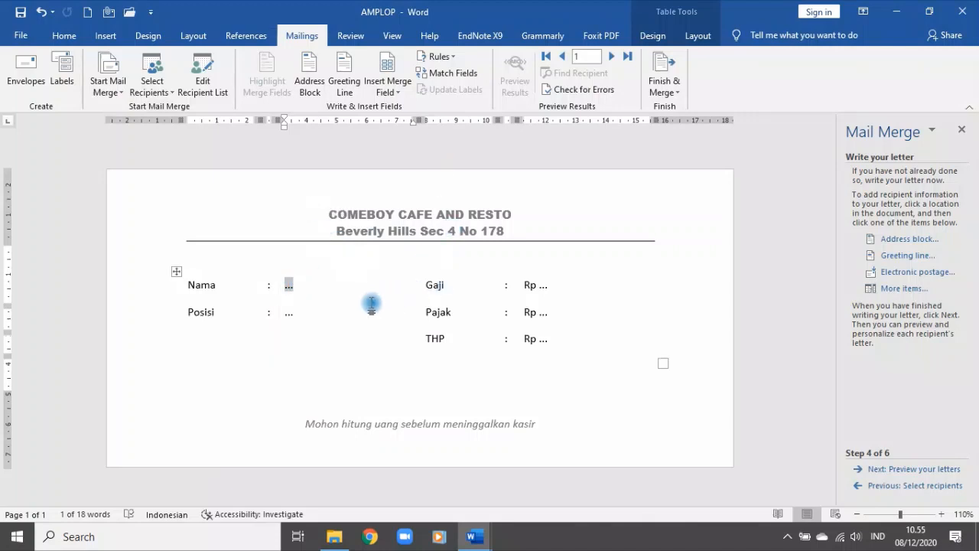
{"action": "left_click", "coordinate": [896, 289]}
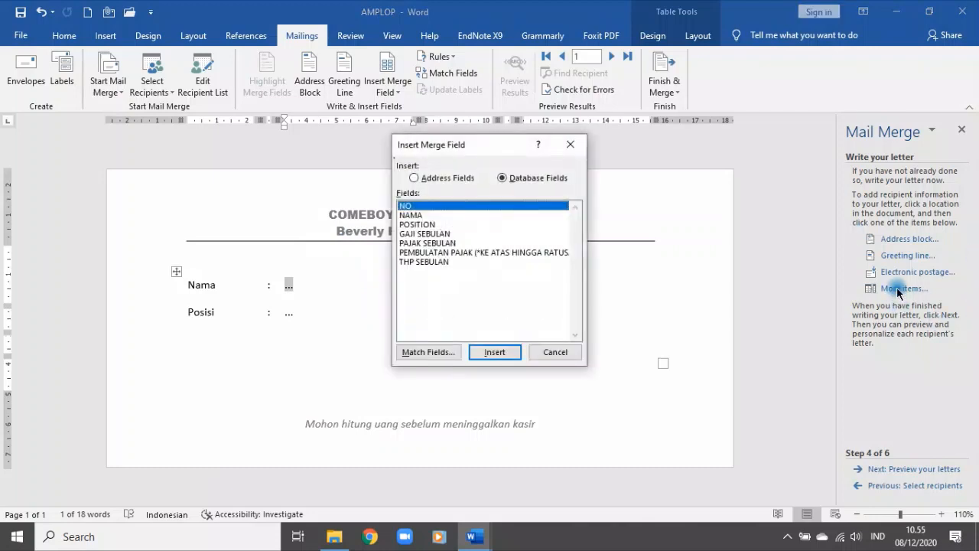
{"action": "left_click", "coordinate": [413, 215]}
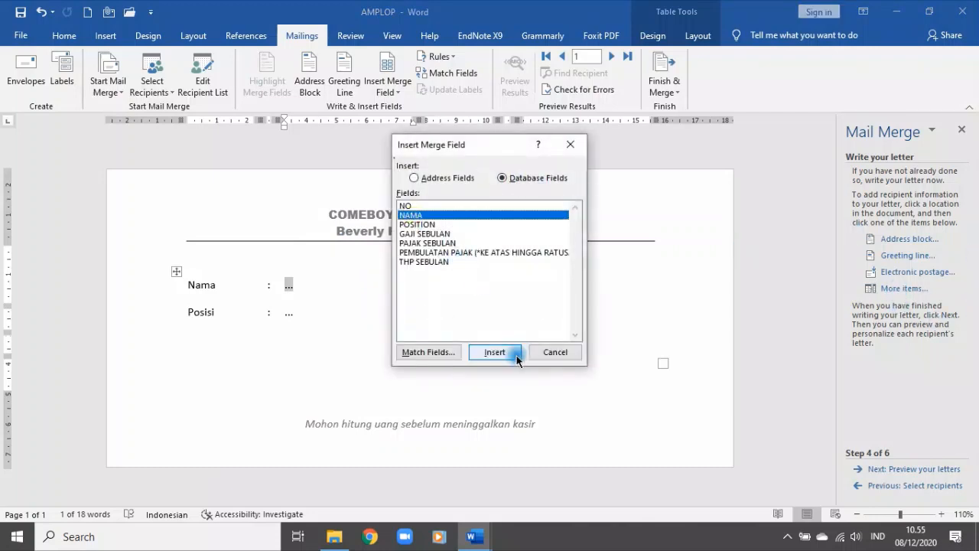
{"action": "left_click", "coordinate": [518, 353]}
{"action": "left_click", "coordinate": [562, 351]}
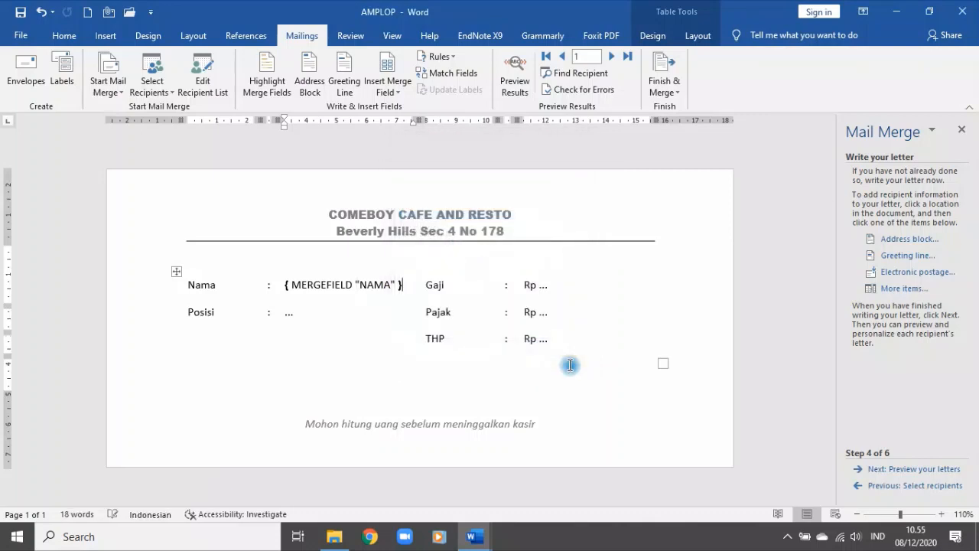
Step: Replace the "..." placeholder in the Posisi row with the POSITION merge field
{"action": "left_click", "coordinate": [310, 312]}
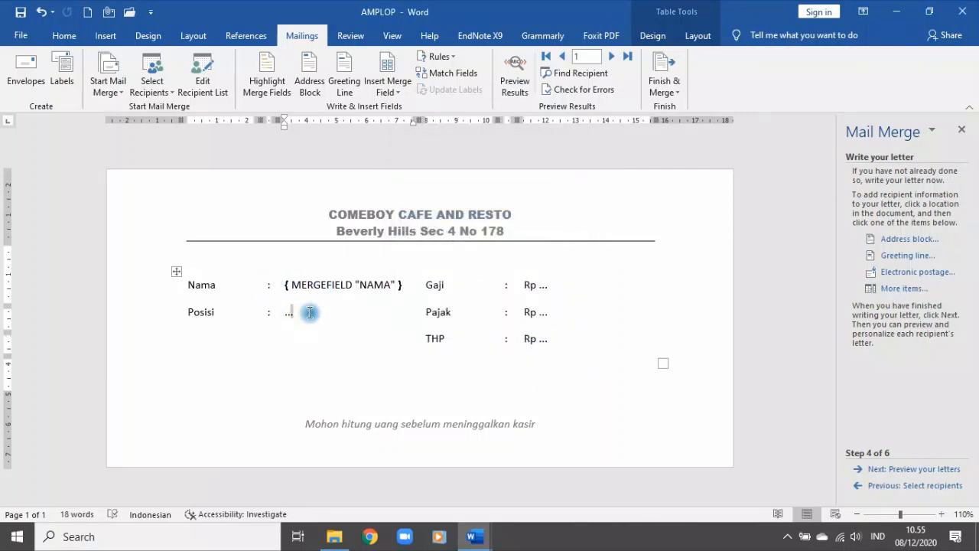
{"action": "double_click", "coordinate": [310, 312]}
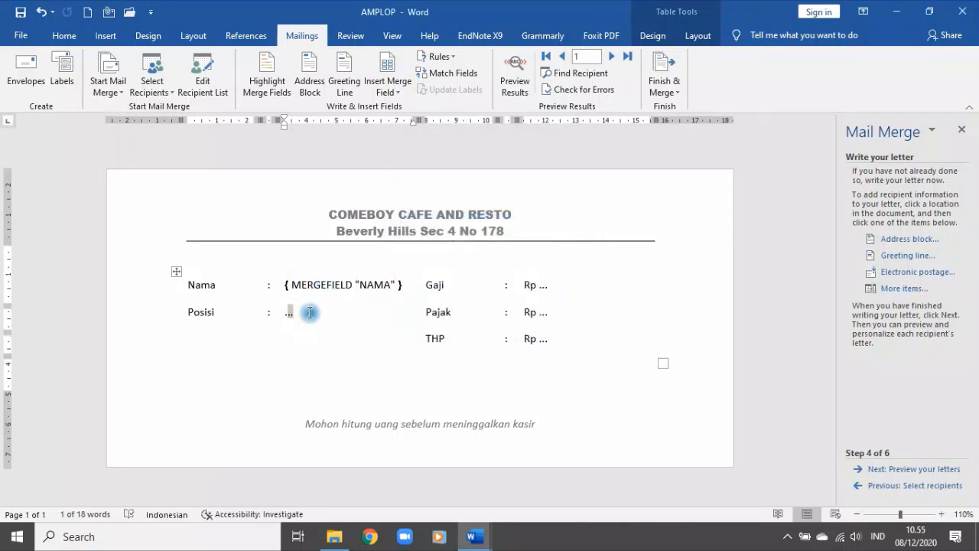
{"action": "left_click", "coordinate": [888, 288]}
{"action": "left_click", "coordinate": [428, 224]}
{"action": "left_click", "coordinate": [494, 352]}
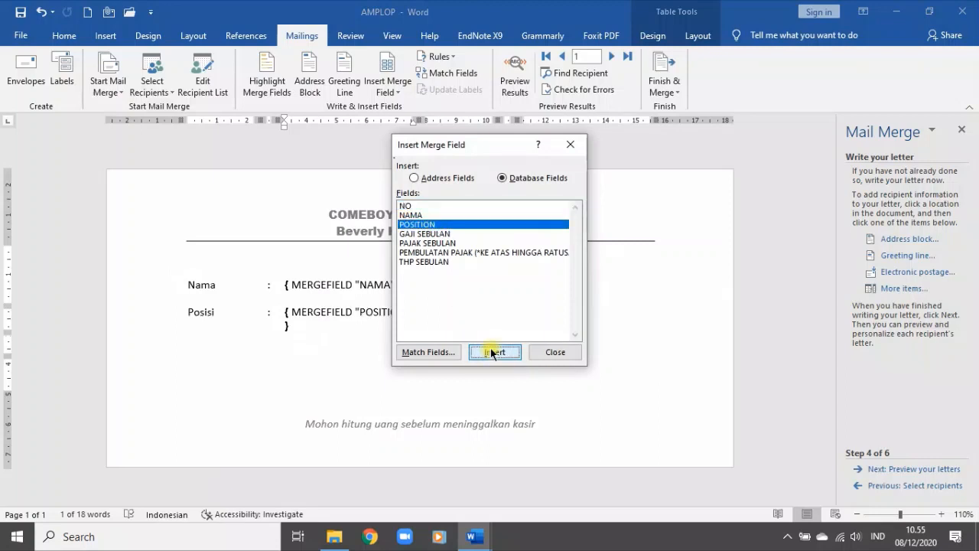
{"action": "left_click", "coordinate": [555, 349]}
Step: Replace the "..." placeholder after "Rp" in the Gaji row with the GAJI SEBULAN merge field
{"action": "left_click", "coordinate": [574, 285]}
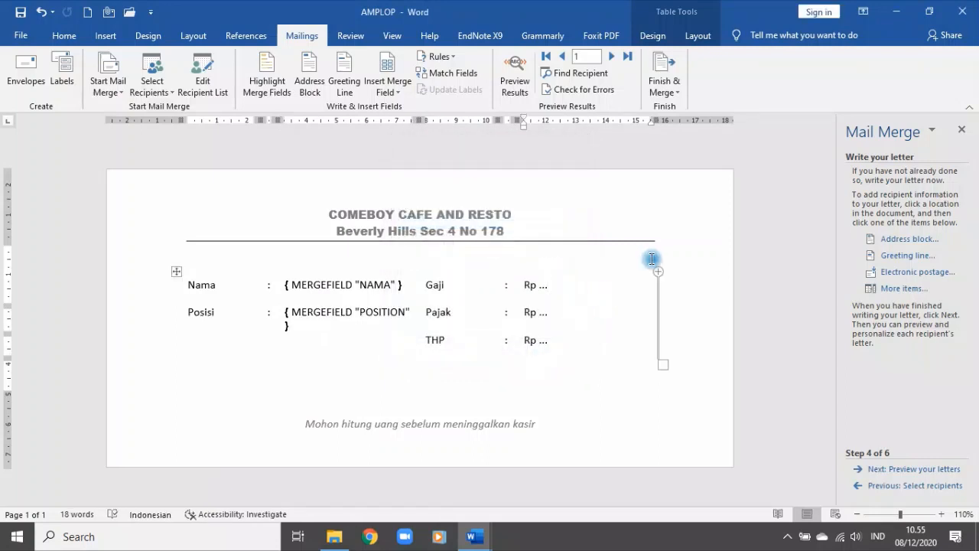
{"action": "key", "text": "shift+Left"}
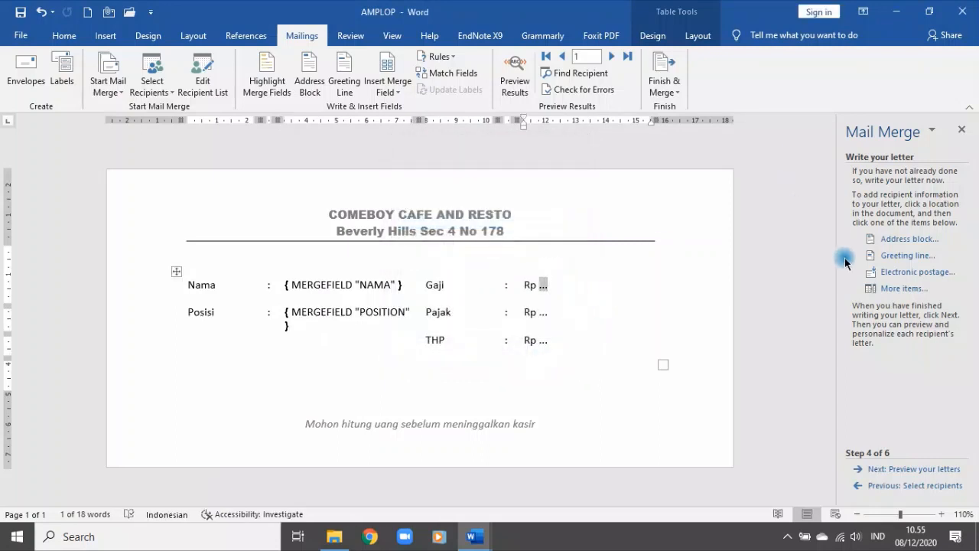
{"action": "left_click", "coordinate": [876, 288]}
{"action": "left_click", "coordinate": [436, 234]}
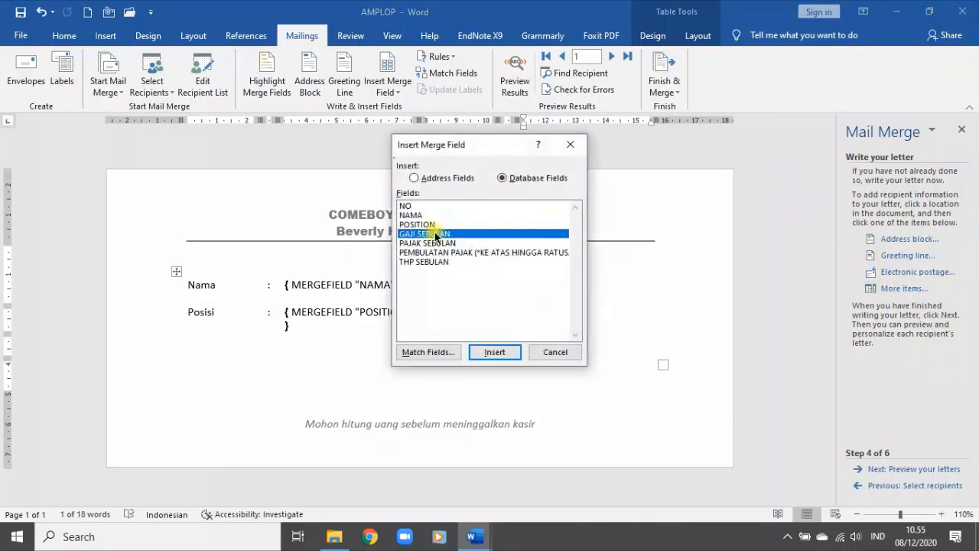
{"action": "left_click", "coordinate": [495, 352]}
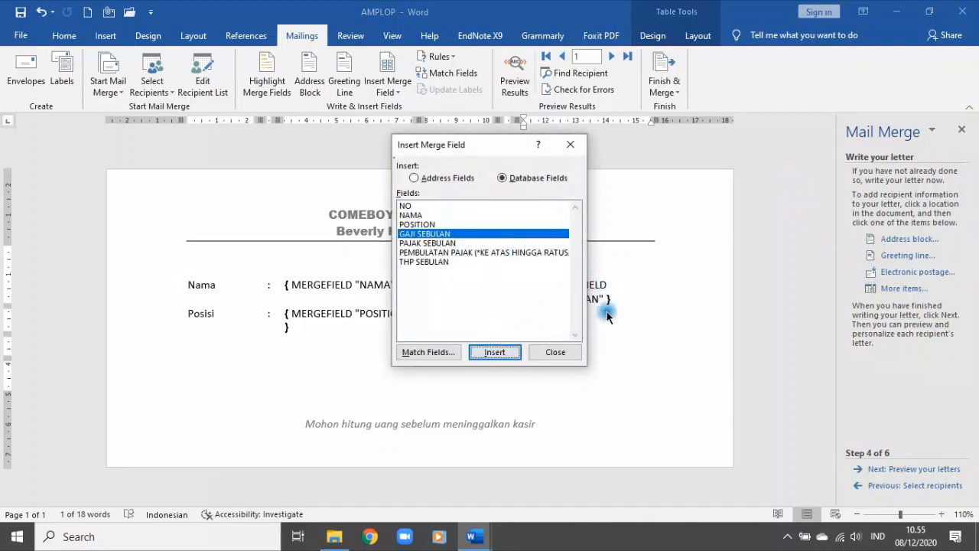
{"action": "left_click", "coordinate": [555, 351]}
Step: Replace the "..." placeholder after "Rp" in the Pajak row with the PEMBULATAN PAJAK merge field
{"action": "left_click", "coordinate": [575, 320]}
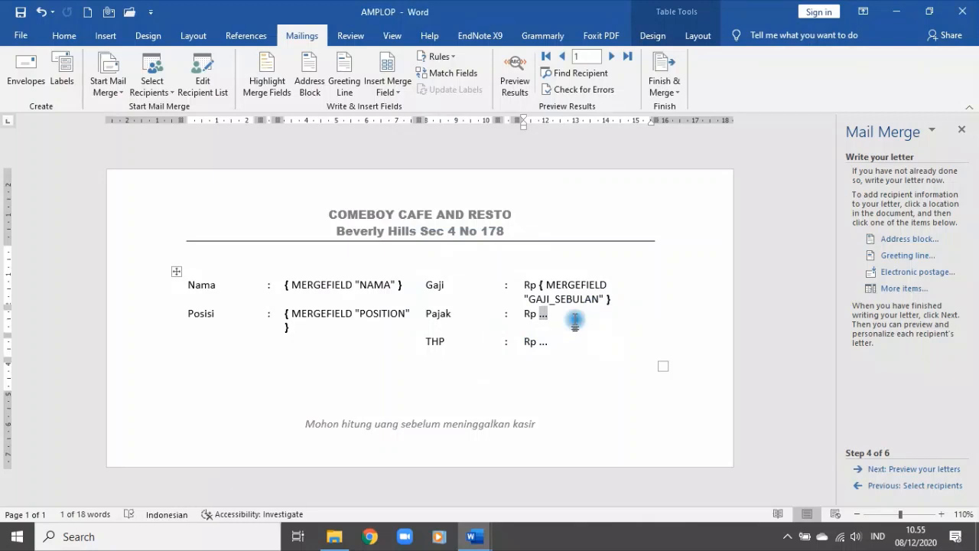
{"action": "left_click", "coordinate": [907, 289]}
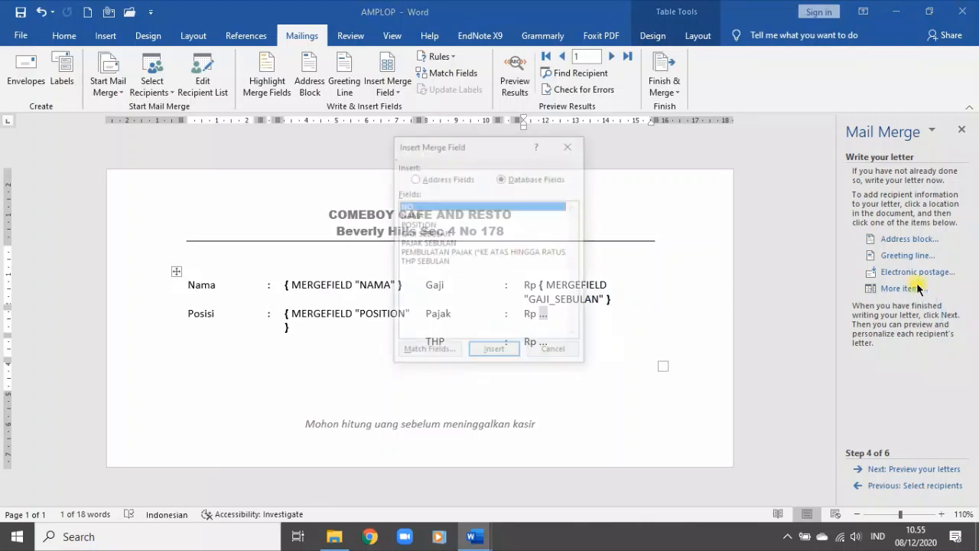
{"action": "left_click", "coordinate": [459, 253]}
{"action": "left_click", "coordinate": [503, 353]}
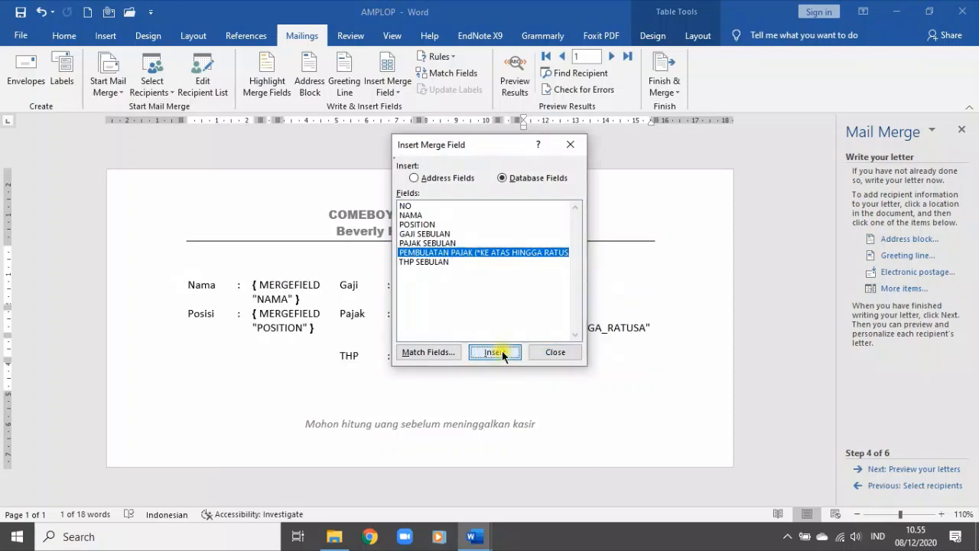
{"action": "left_click", "coordinate": [553, 353]}
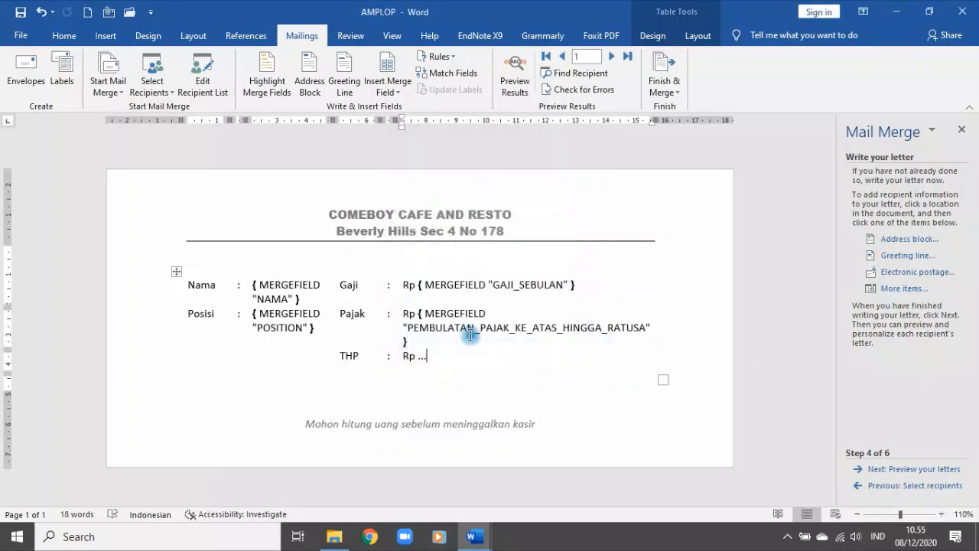
Step: Replace the "..." placeholder after "Rp" in the THP row with the THP SEBULAN merge field
{"action": "key", "text": "shift+Left"}
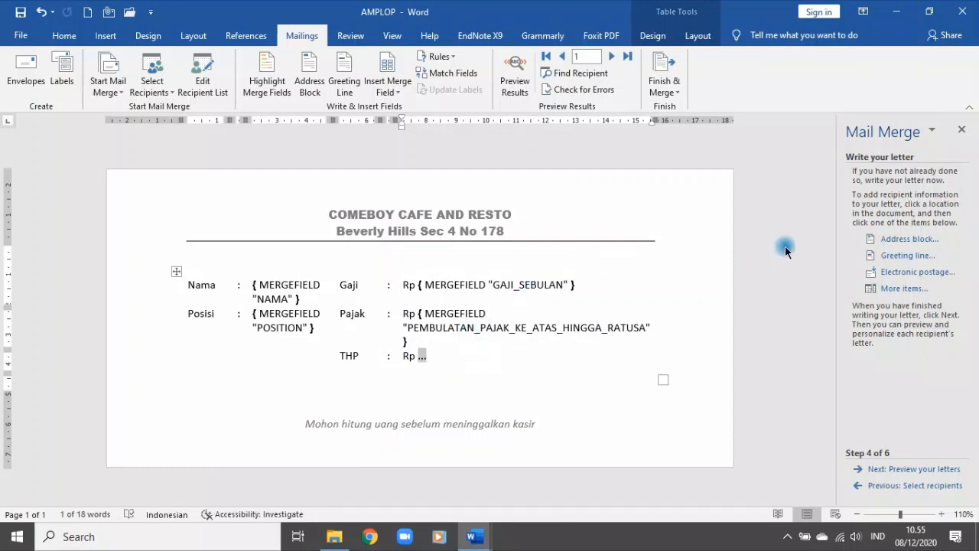
{"action": "left_click", "coordinate": [888, 289]}
{"action": "left_click", "coordinate": [433, 255]}
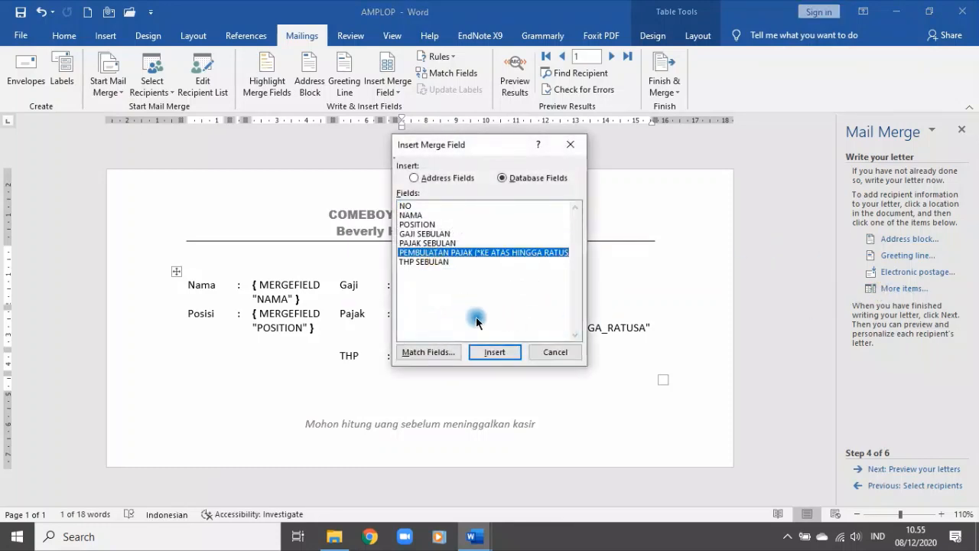
{"action": "left_click", "coordinate": [428, 262]}
{"action": "left_click", "coordinate": [492, 352]}
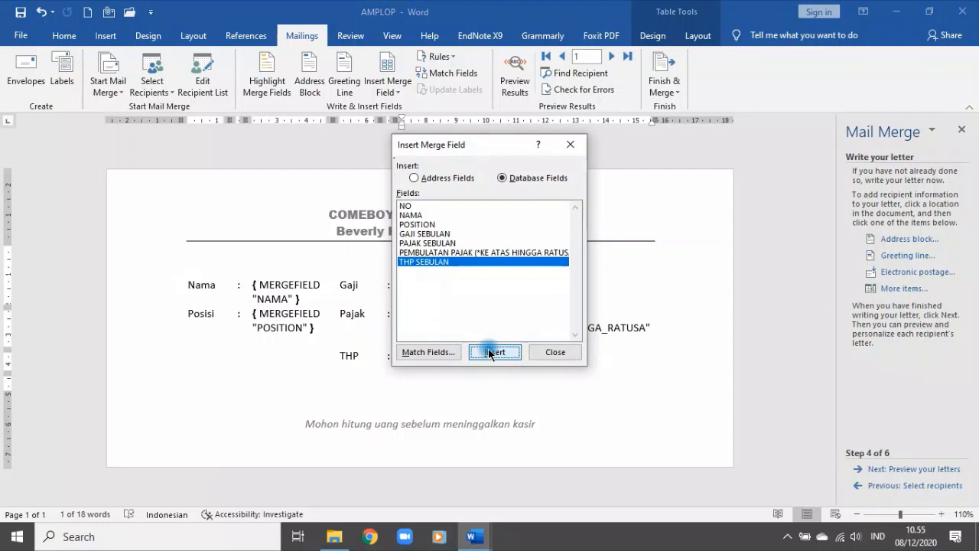
{"action": "left_click", "coordinate": [570, 353]}
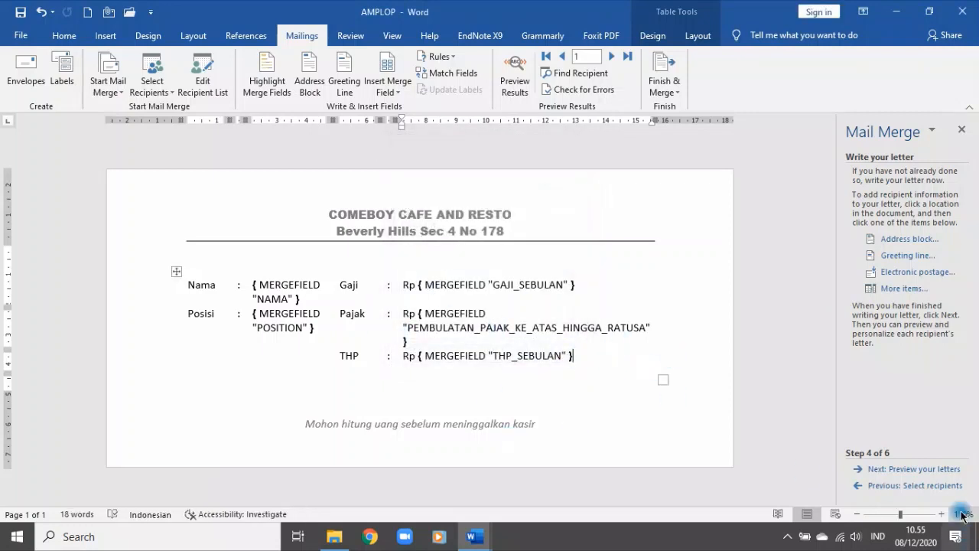
Step: Preview the merged letters in the mail merge wizard and advance to its Complete the merge stage
{"action": "left_click", "coordinate": [891, 469]}
{"action": "scroll", "coordinate": [505, 355], "scroll_direction": "down", "scroll_amount": 5}
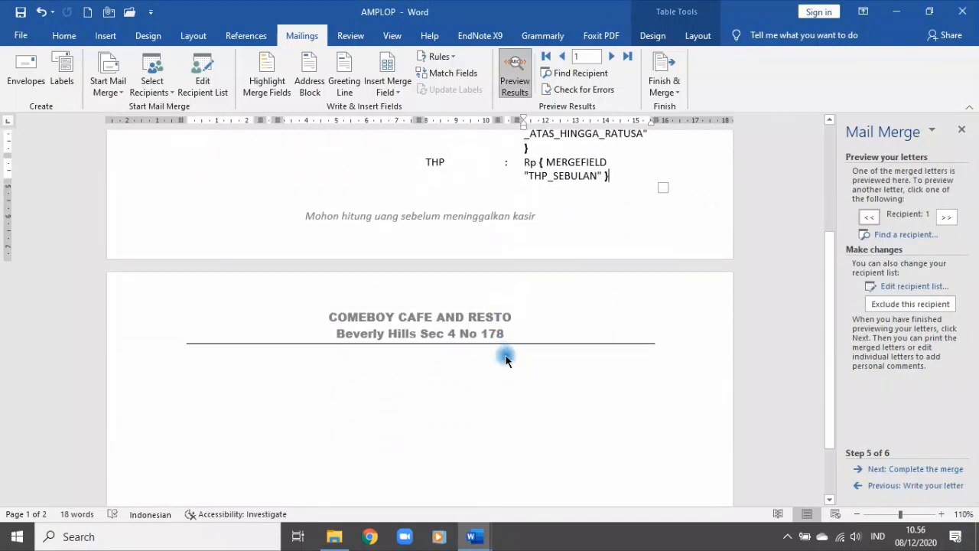
{"action": "scroll", "coordinate": [505, 354], "scroll_direction": "up", "scroll_amount": 5}
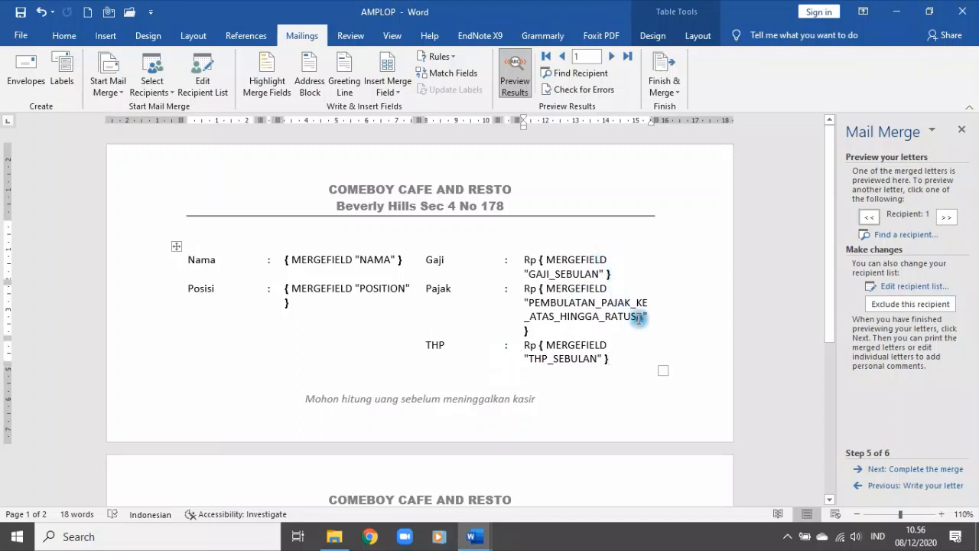
{"action": "left_click", "coordinate": [932, 472]}
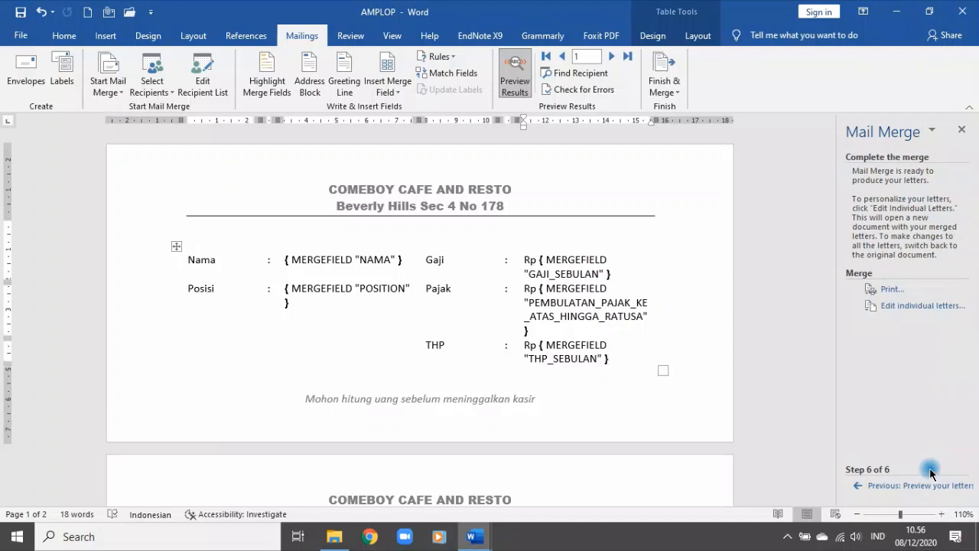
Step: Finish the merge by generating editable individual documents for all records in a new document
{"action": "scroll", "coordinate": [466, 320], "scroll_direction": "down", "scroll_amount": 7}
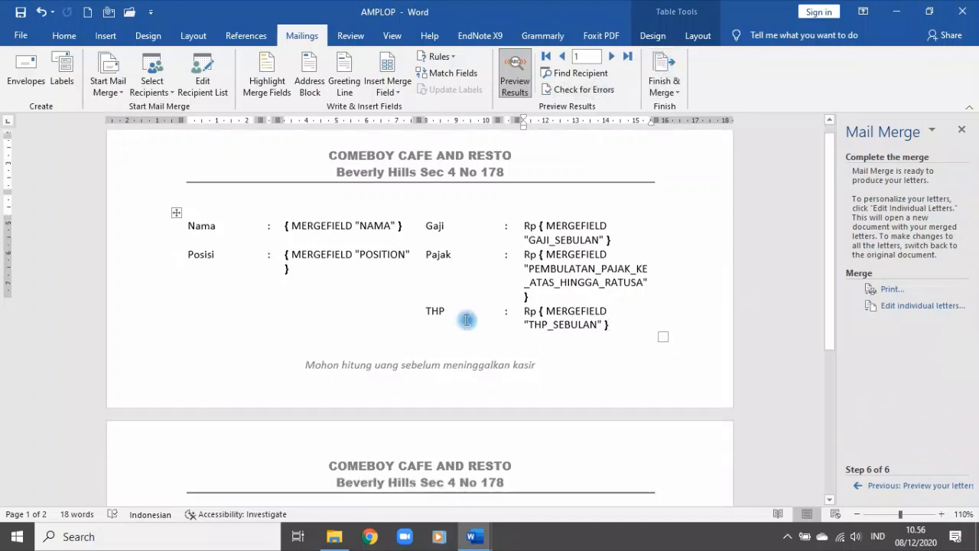
{"action": "scroll", "coordinate": [467, 320], "scroll_direction": "up", "scroll_amount": 6}
{"action": "left_click", "coordinate": [662, 74]}
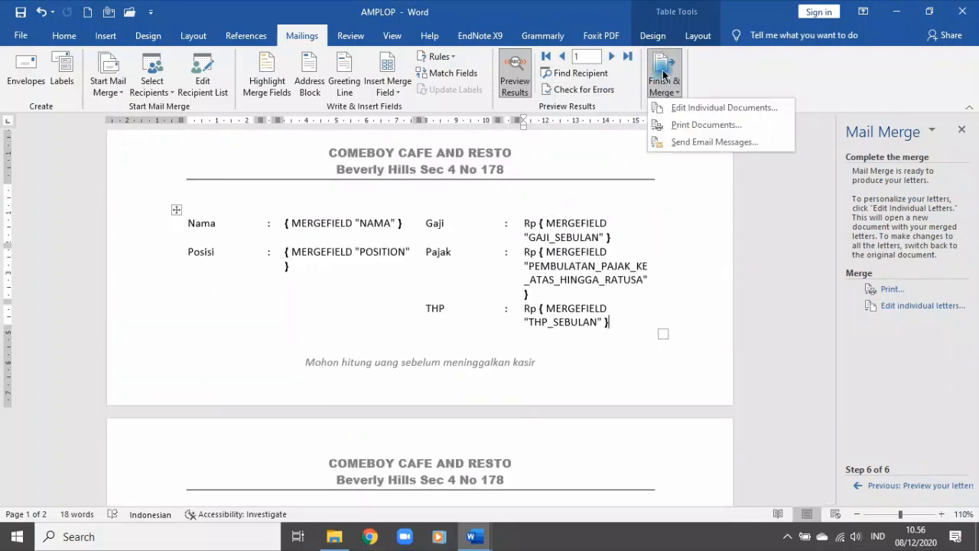
{"action": "left_click", "coordinate": [681, 105]}
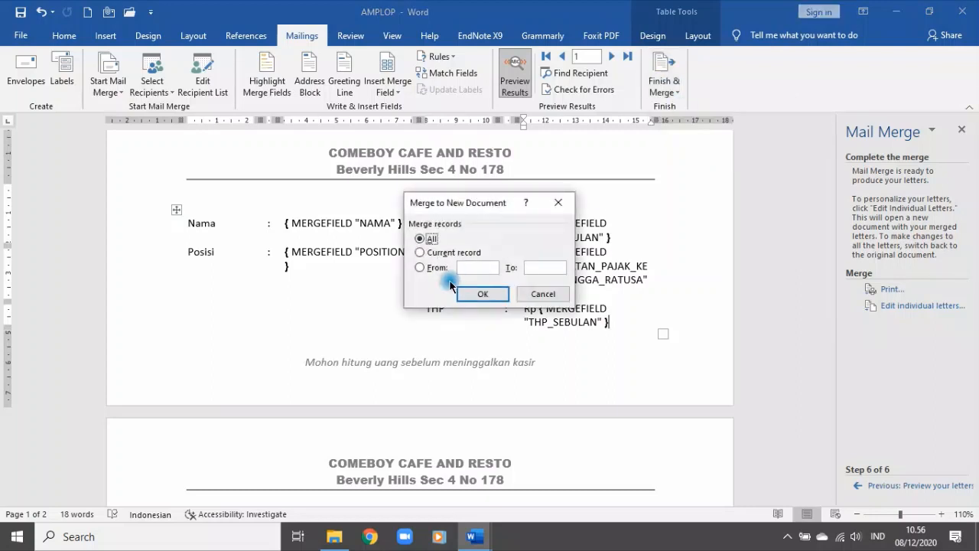
{"action": "left_click", "coordinate": [498, 292]}
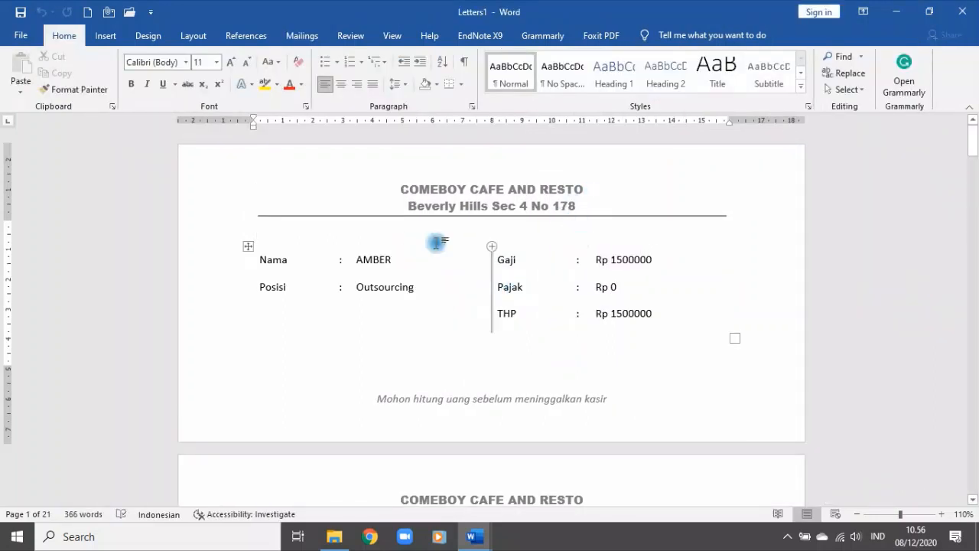
Step: Check the names, positions and amounts on the merged salary slips and compare the new document with the AMPLOP main document
{"action": "scroll", "coordinate": [315, 213], "scroll_direction": "down", "scroll_amount": 3}
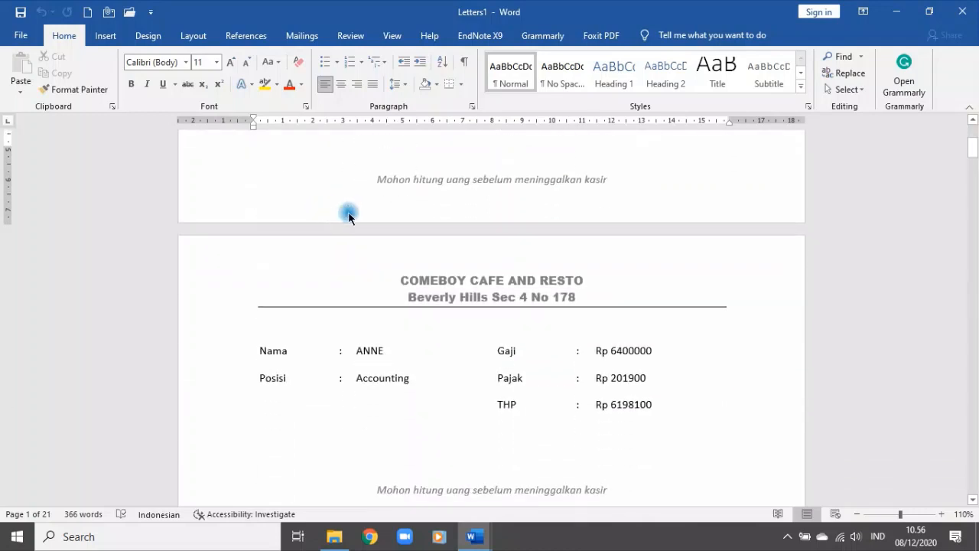
{"action": "scroll", "coordinate": [347, 211], "scroll_direction": "up", "scroll_amount": 3}
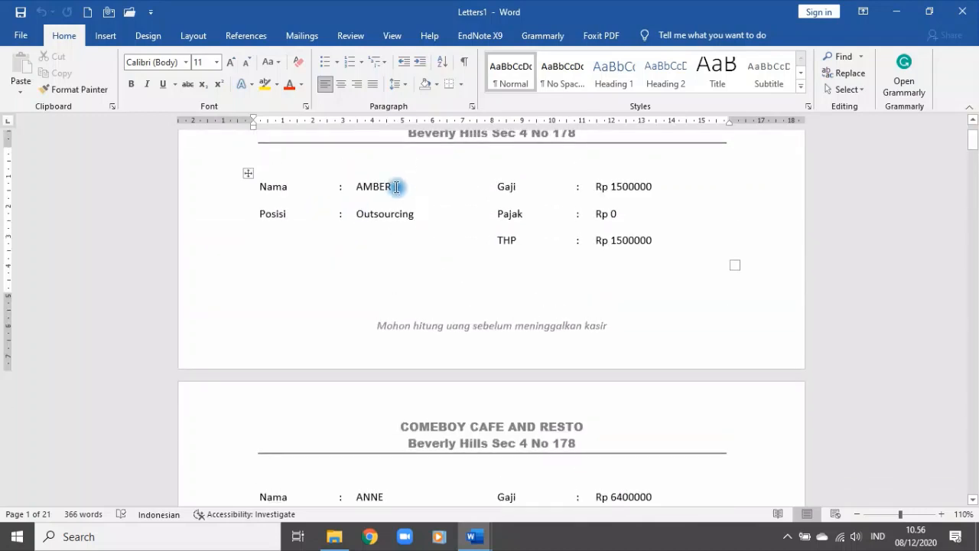
{"action": "scroll", "coordinate": [395, 247], "scroll_direction": "down", "scroll_amount": 2}
{"action": "scroll", "coordinate": [401, 365], "scroll_direction": "down", "scroll_amount": 5}
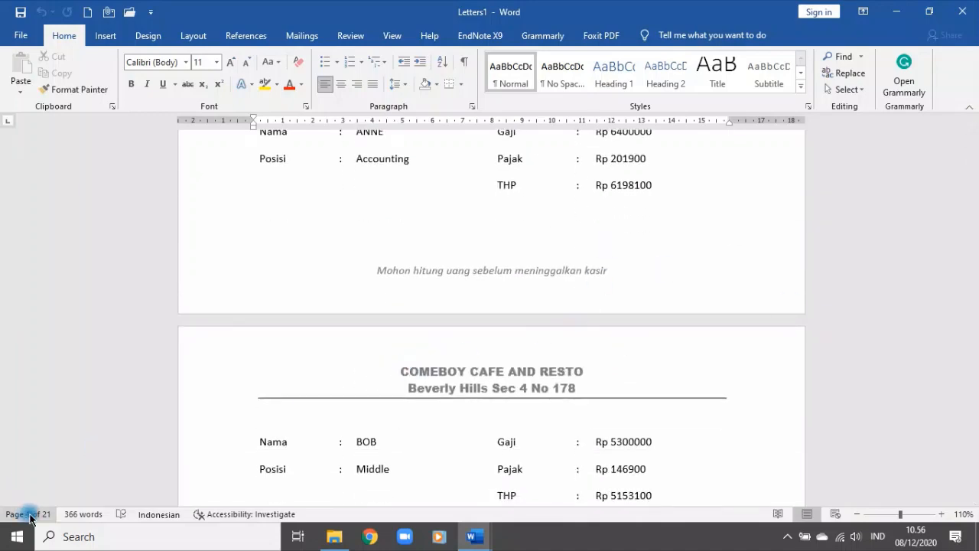
{"action": "left_click_drag", "start_coordinate": [971, 159], "coordinate": [971, 136]}
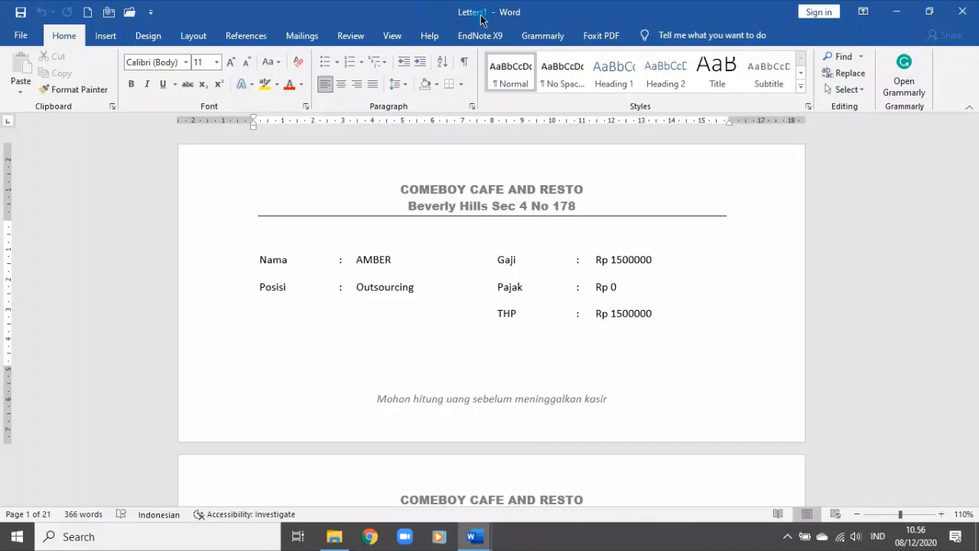
{"action": "mouse_move", "coordinate": [487, 544]}
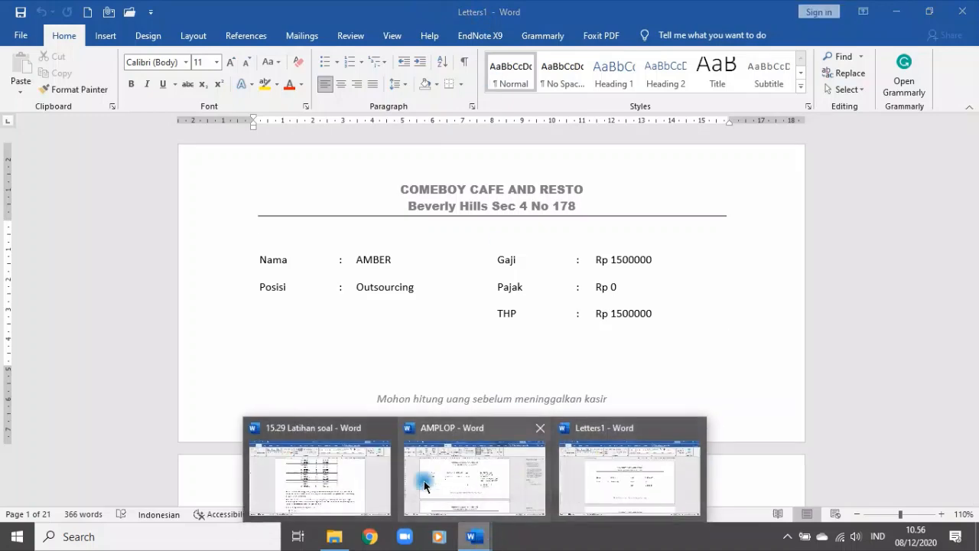
{"action": "left_click", "coordinate": [472, 468]}
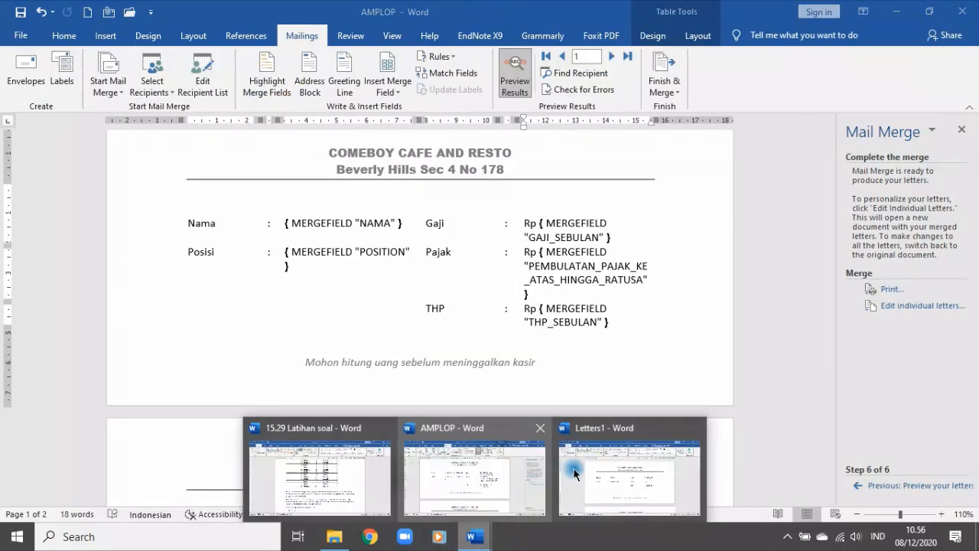
{"action": "left_click", "coordinate": [572, 467]}
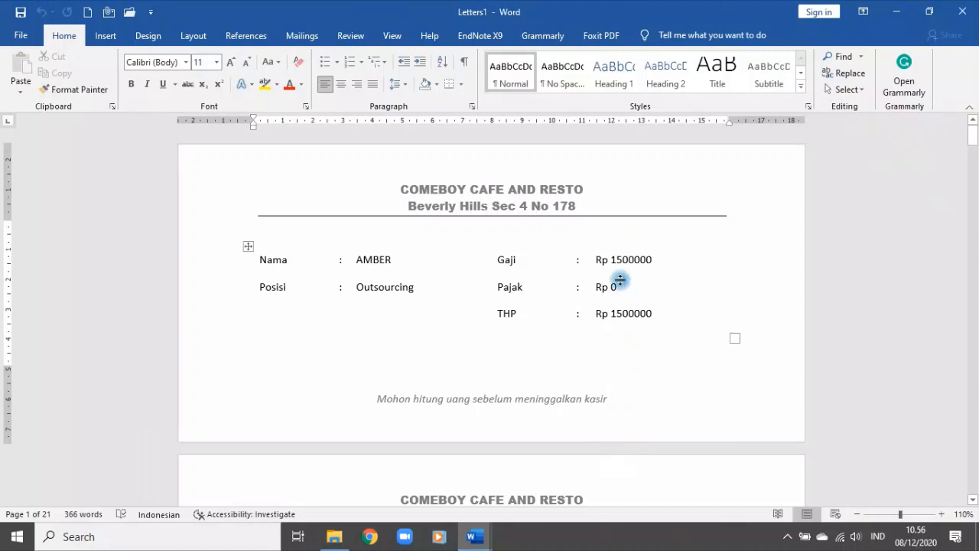
Step: Save the merged letters as AMPLOP GAJI KARYAWAN in the MAIL MERGE 1E folder and close the document
{"action": "key", "text": "F12"}
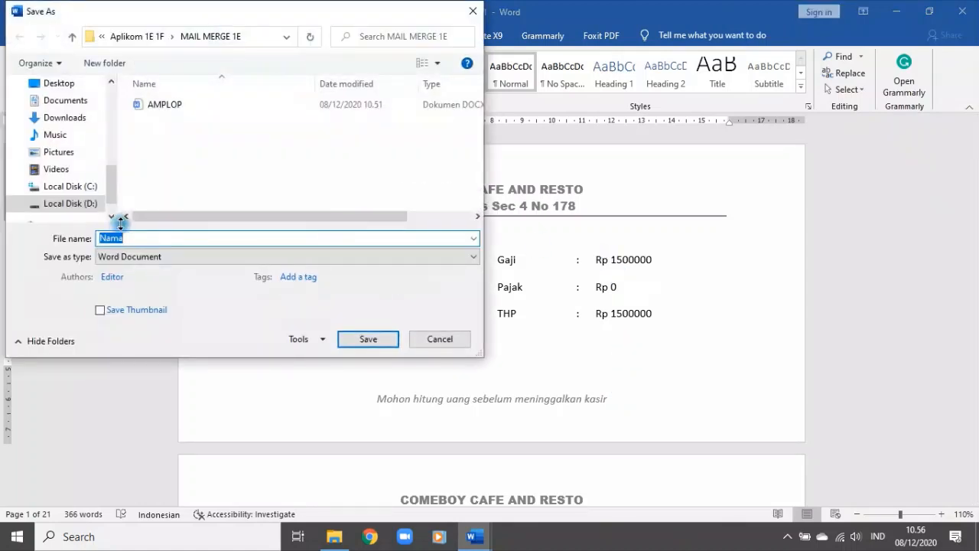
{"action": "type", "text": "AM"}
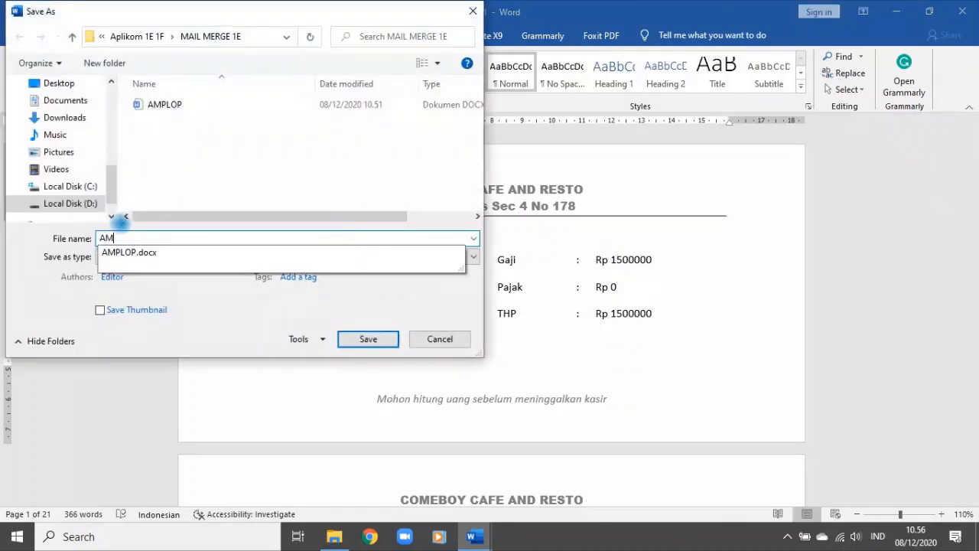
{"action": "type", "text": "PLOP GAJ"}
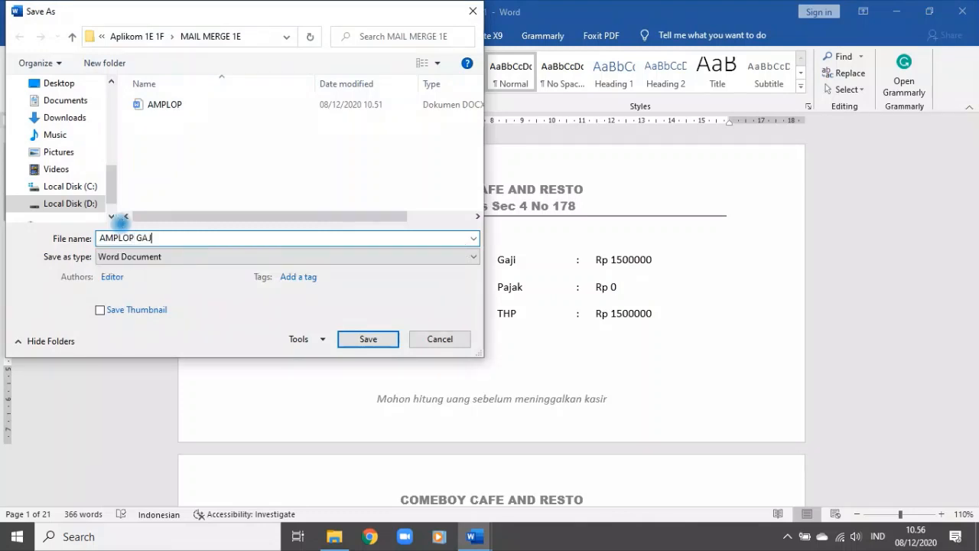
{"action": "type", "text": "I KARYAWAN"}
{"action": "left_click", "coordinate": [358, 340]}
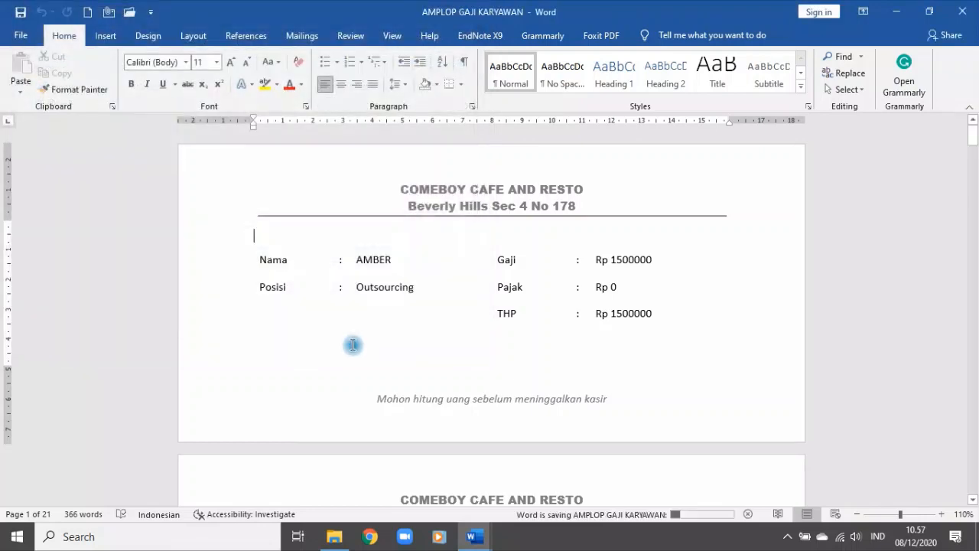
{"action": "left_click", "coordinate": [963, 11]}
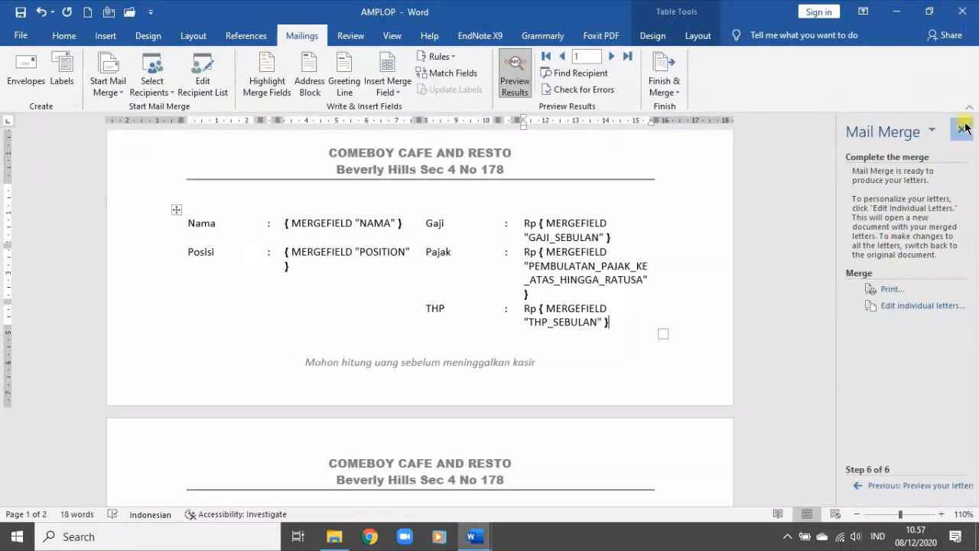
Step: Save and close the AMPLOP main document and the 15.29 Latihan soal document
{"action": "left_click", "coordinate": [962, 129]}
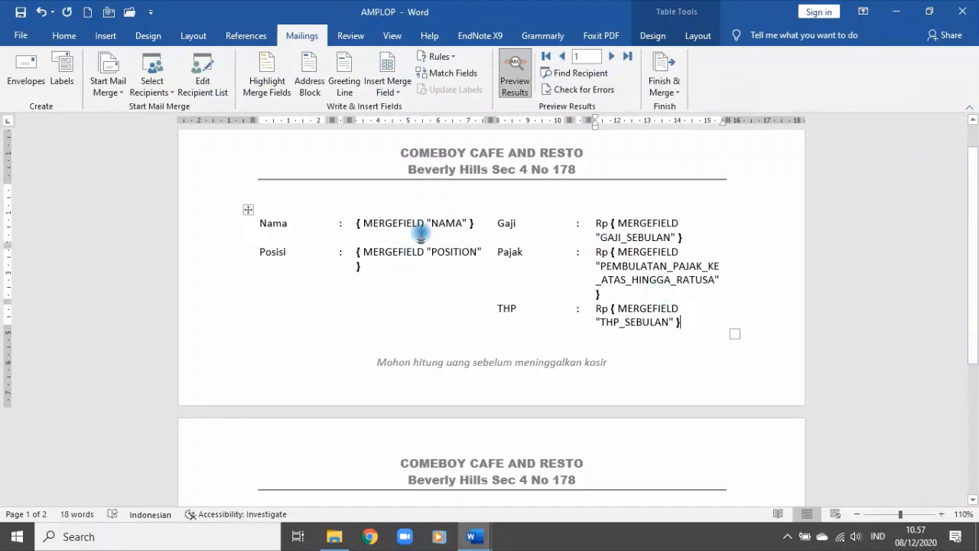
{"action": "scroll", "coordinate": [450, 246], "scroll_direction": "down", "scroll_amount": 3}
{"action": "scroll", "coordinate": [451, 246], "scroll_direction": "up", "scroll_amount": 3}
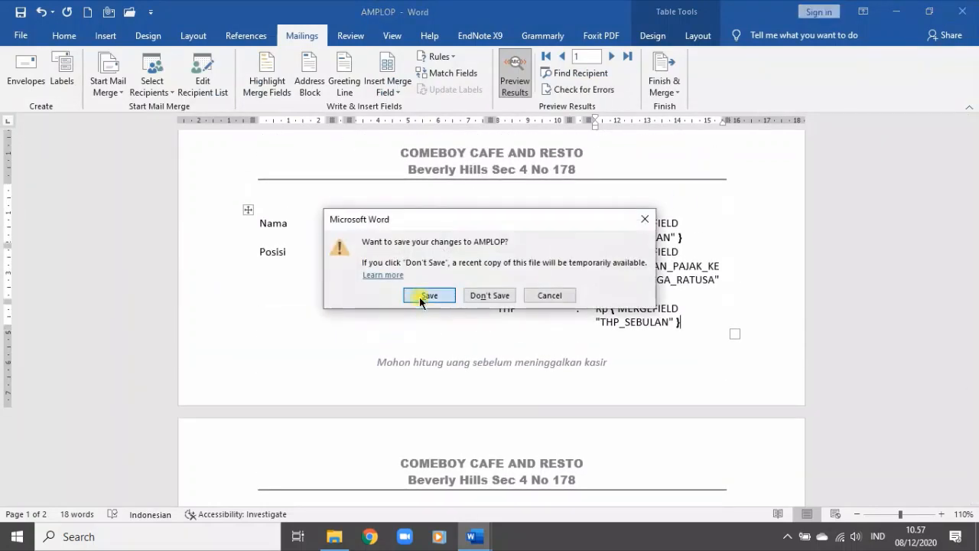
{"action": "left_click", "coordinate": [422, 296]}
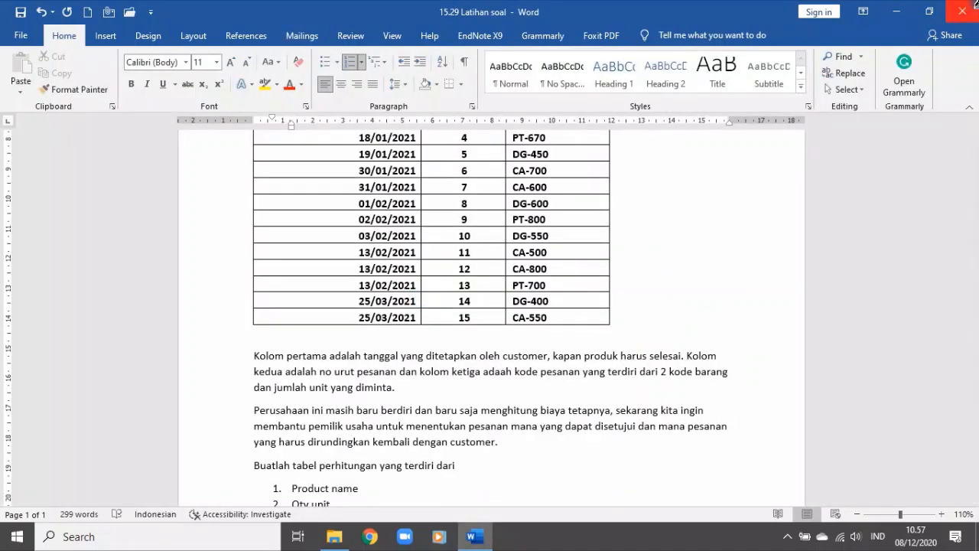
{"action": "left_click", "coordinate": [963, 11]}
{"action": "left_click", "coordinate": [430, 295]}
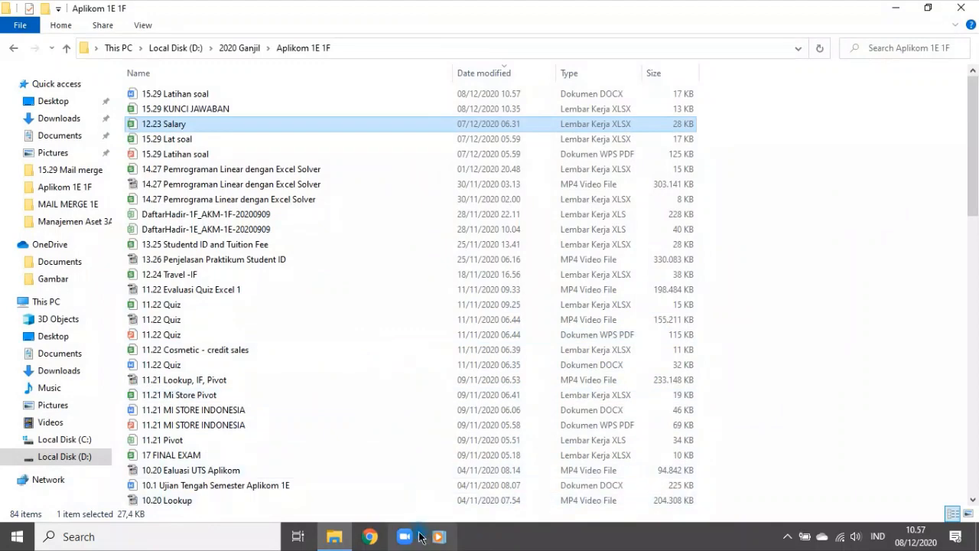
Step: Sort the Aplikom 1E 1F folder by name and open its MAIL MERGE 1E subfolder to check the saved mail merge files
{"action": "left_click", "coordinate": [204, 73]}
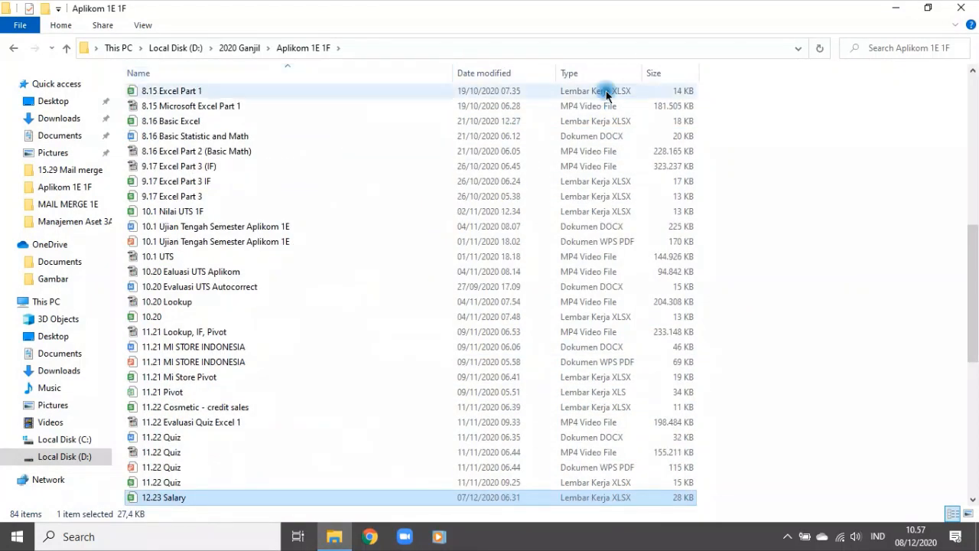
{"action": "scroll", "coordinate": [183, 260], "scroll_direction": "up", "scroll_amount": 6}
{"action": "scroll", "coordinate": [183, 260], "scroll_direction": "up", "scroll_amount": 4}
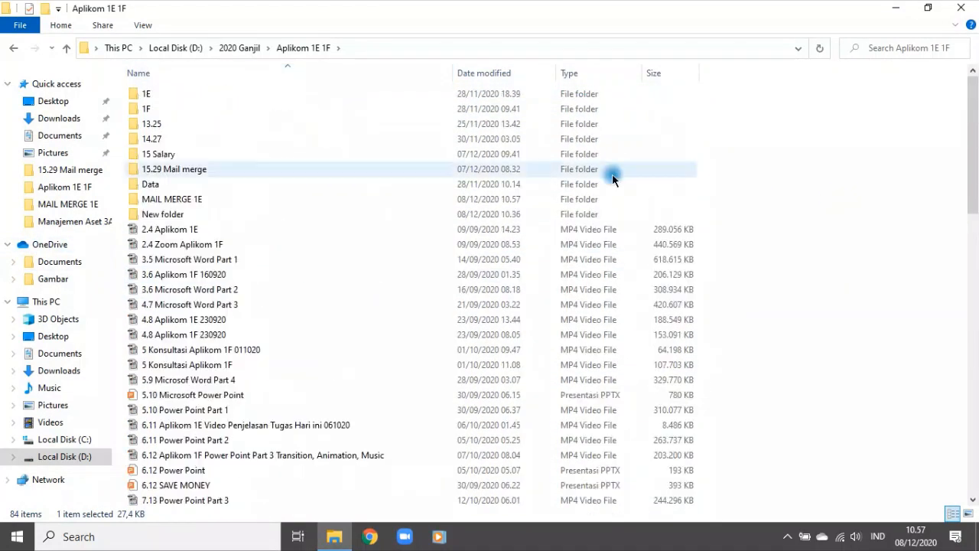
{"action": "left_click", "coordinate": [214, 170]}
{"action": "double_click", "coordinate": [209, 198]}
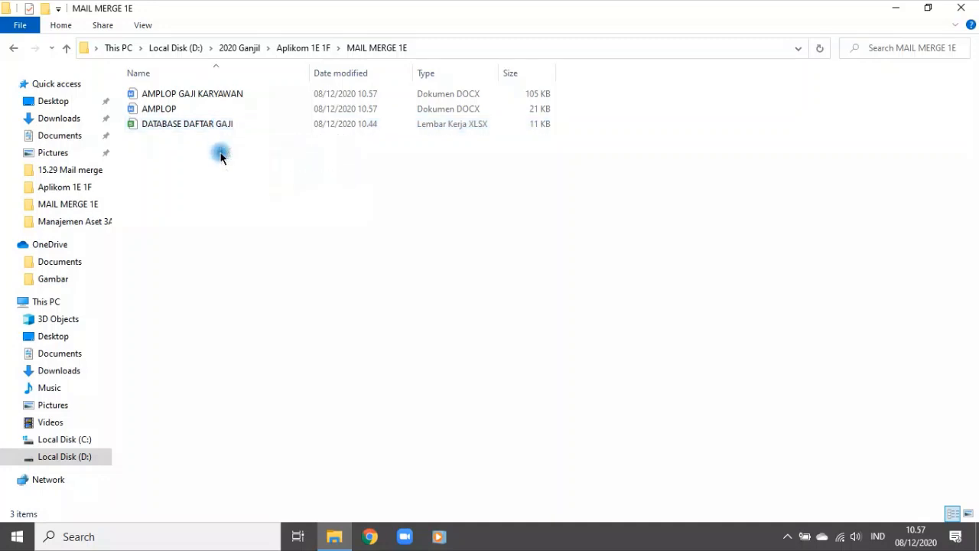
{"action": "left_click", "coordinate": [194, 127]}
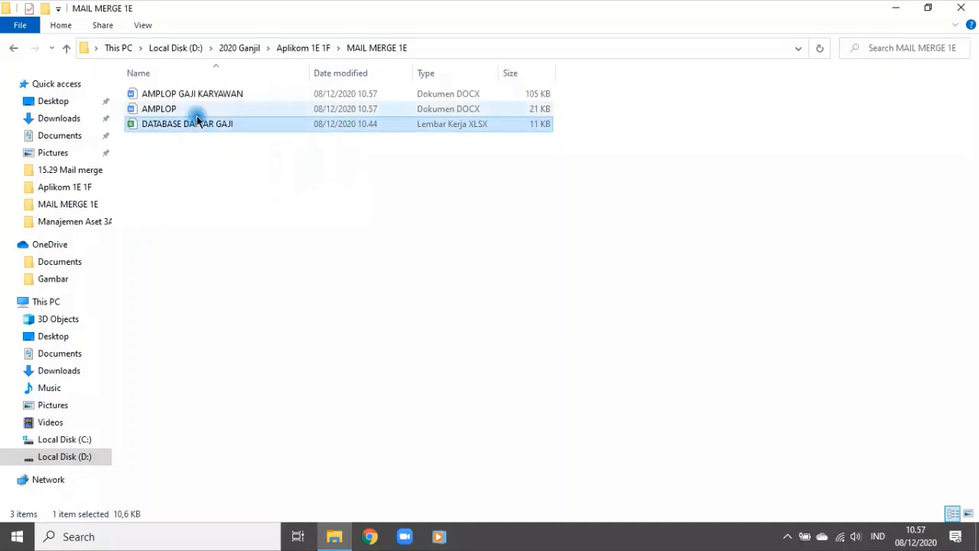
{"action": "left_click", "coordinate": [176, 109]}
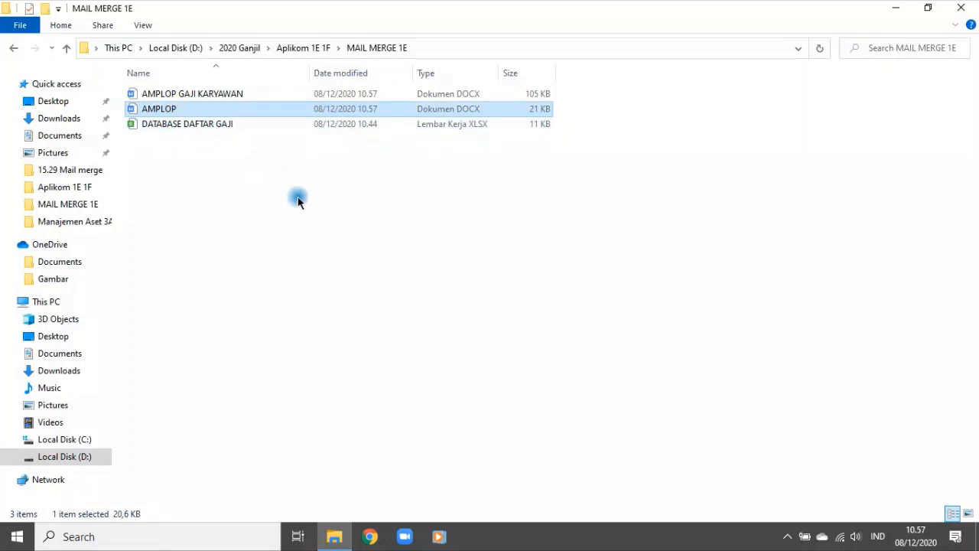